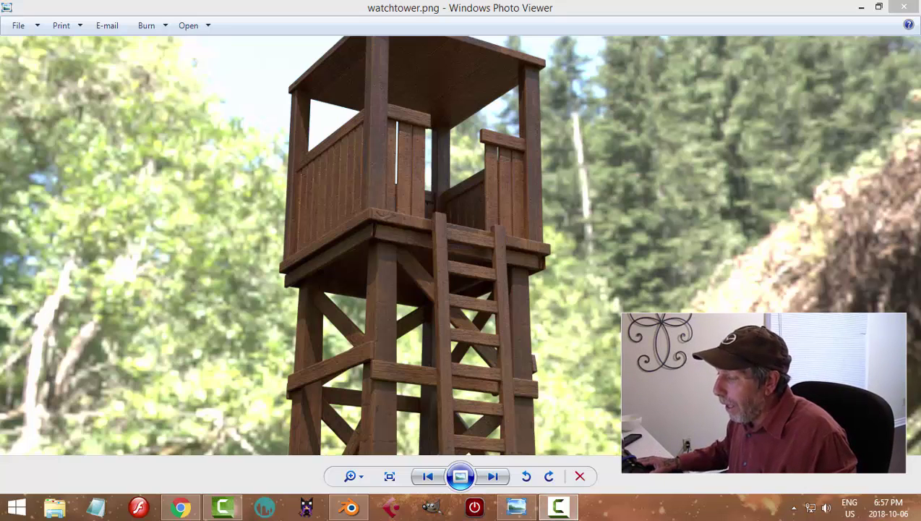
- Compare the watchtower render with the HDRI Haven page, close Chrome, and return to Blender
{"action": "left_click", "coordinate": [181, 508]}
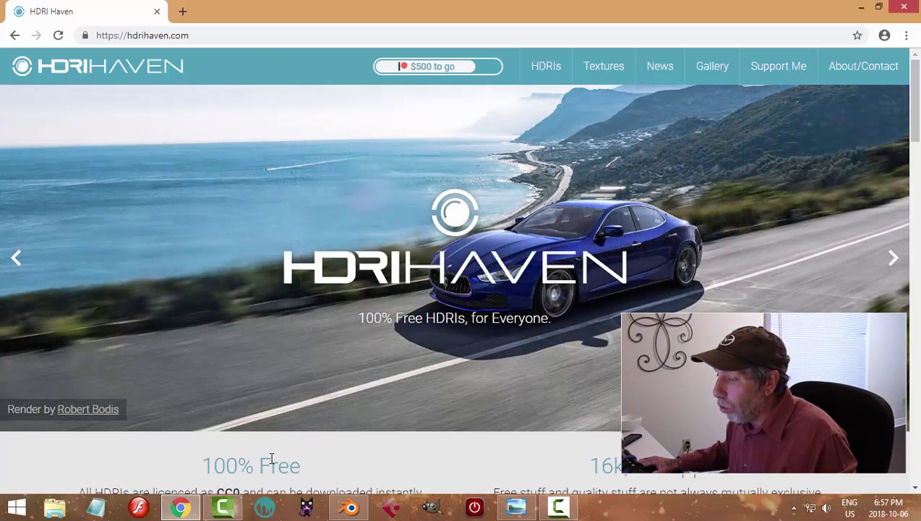
{"action": "left_click", "coordinate": [350, 507]}
{"action": "left_click", "coordinate": [516, 506]}
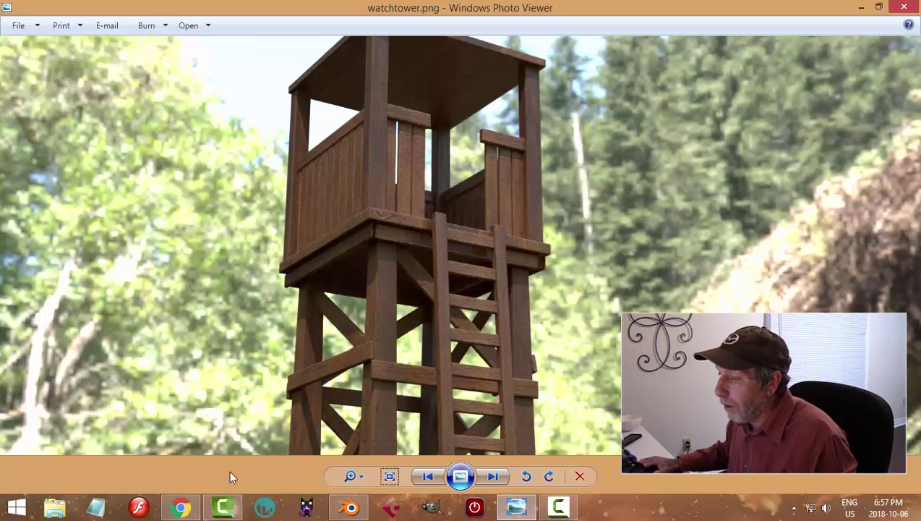
{"action": "left_click", "coordinate": [179, 508]}
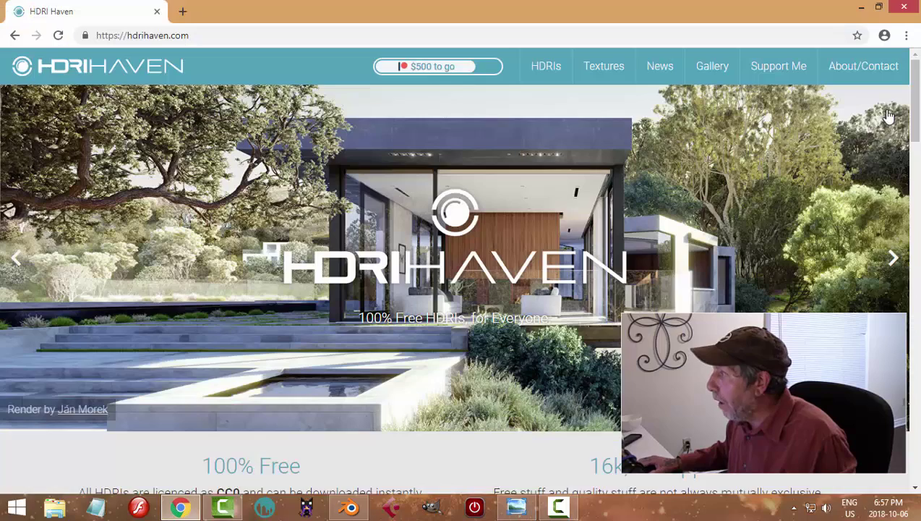
{"action": "left_click", "coordinate": [903, 7]}
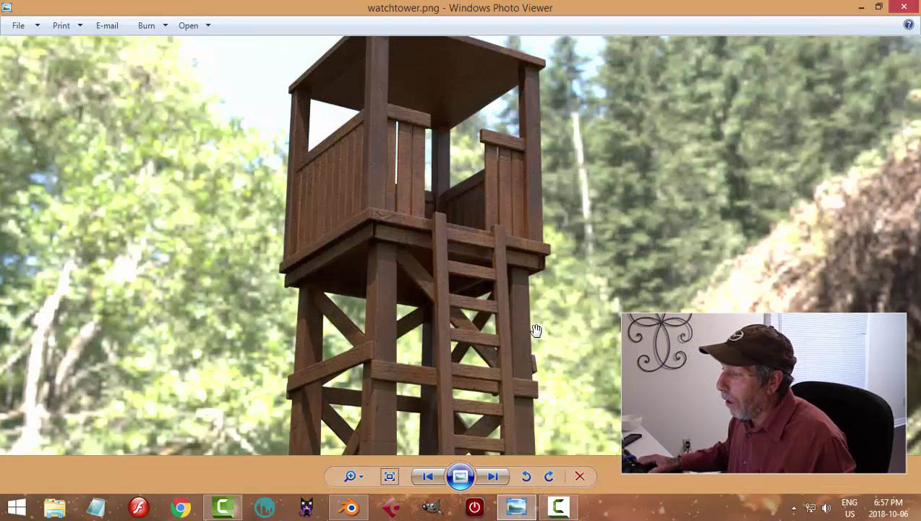
{"action": "left_click", "coordinate": [351, 509]}
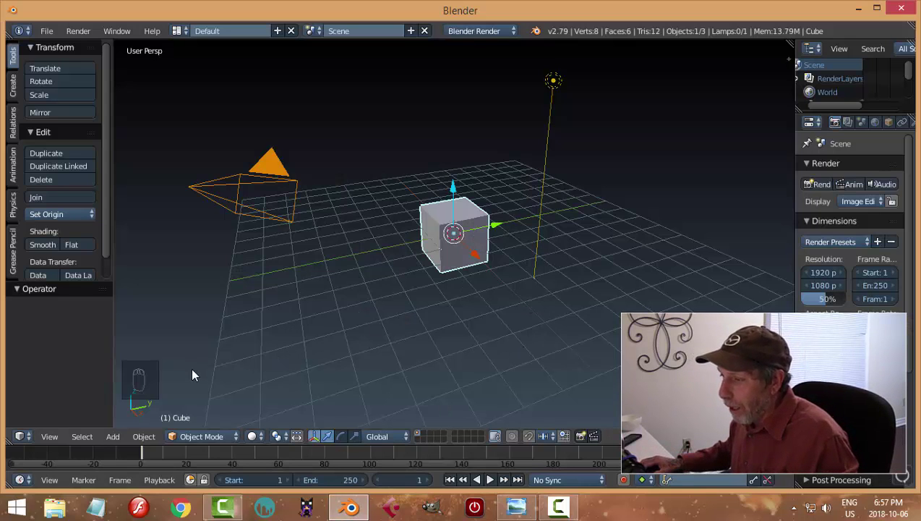
- Set the render engine to Cycles Render with GPU Compute as the device
{"action": "left_click", "coordinate": [477, 30]}
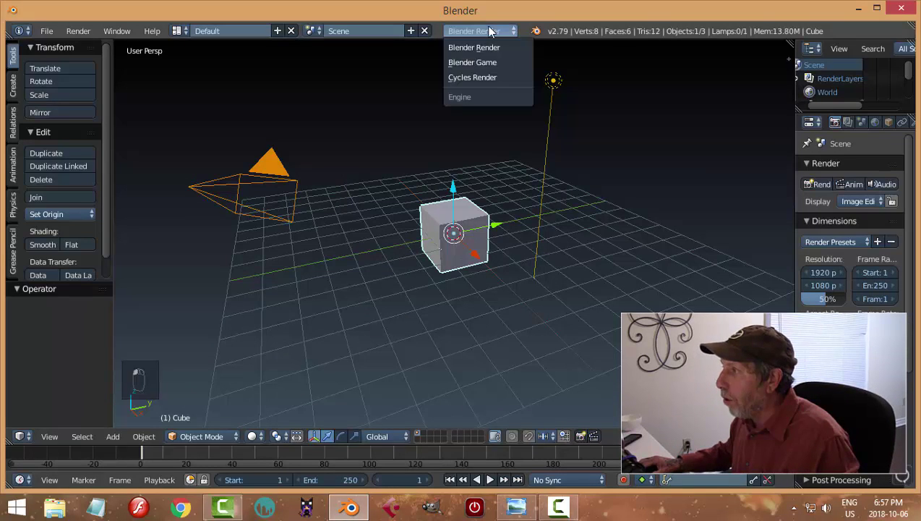
{"action": "left_click", "coordinate": [483, 76]}
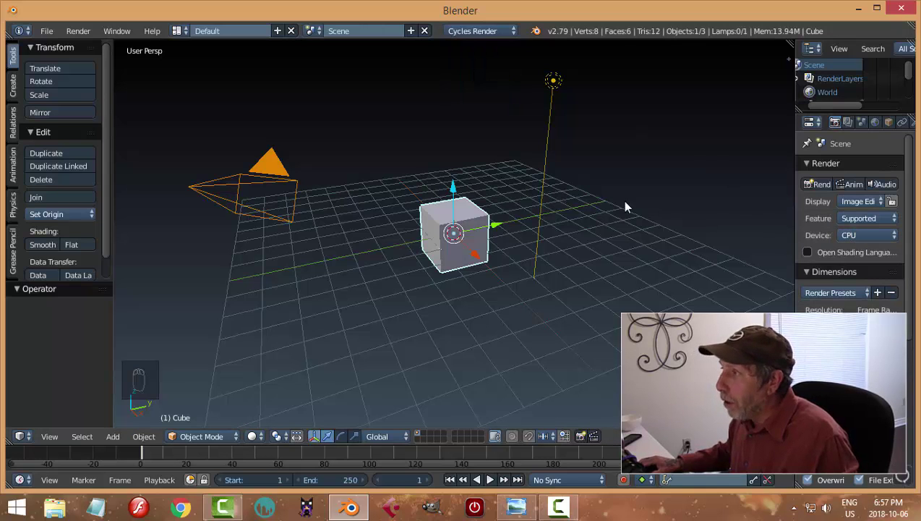
{"action": "left_click", "coordinate": [861, 237]}
{"action": "left_click", "coordinate": [841, 200]}
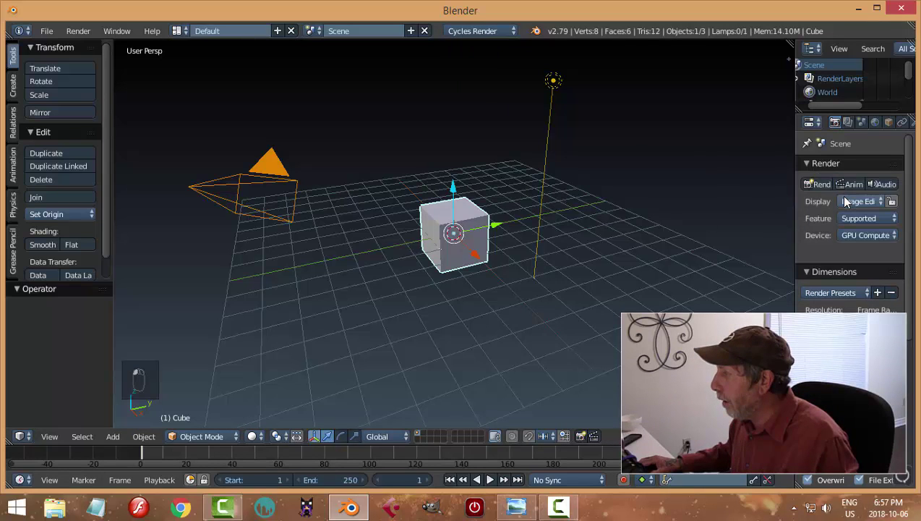
- Delete the lamp and camera, leaving only the cube selected
{"action": "key", "text": "a"}
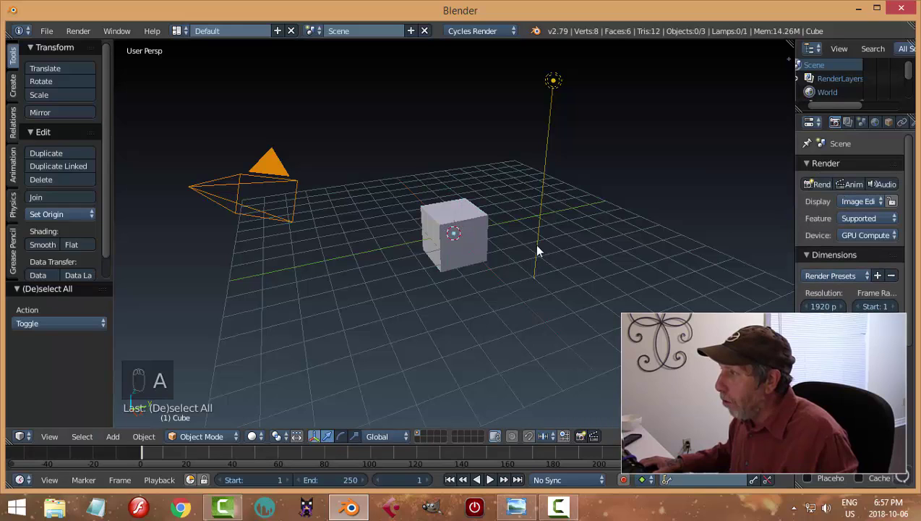
{"action": "right_click", "coordinate": [561, 85]}
{"action": "right_click", "coordinate": [290, 183], "text": "shift"}
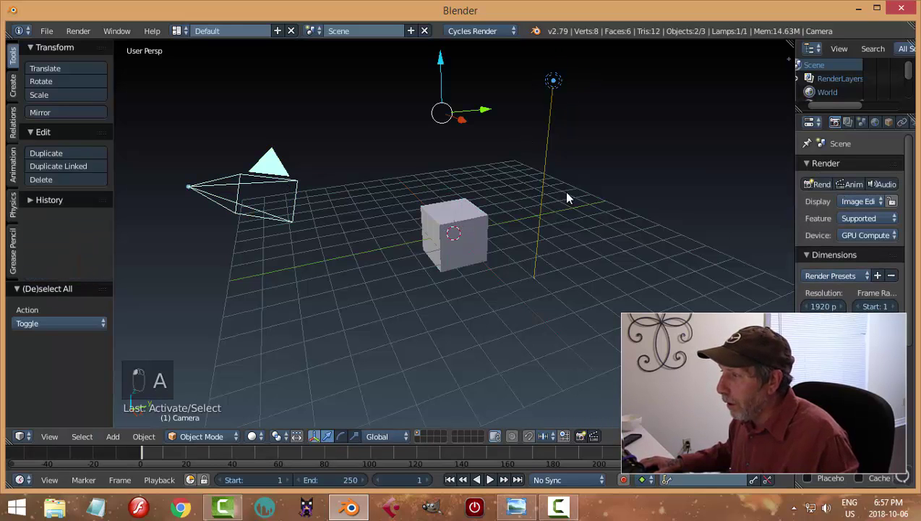
{"action": "key", "text": "x"}
{"action": "left_click", "coordinate": [620, 215]}
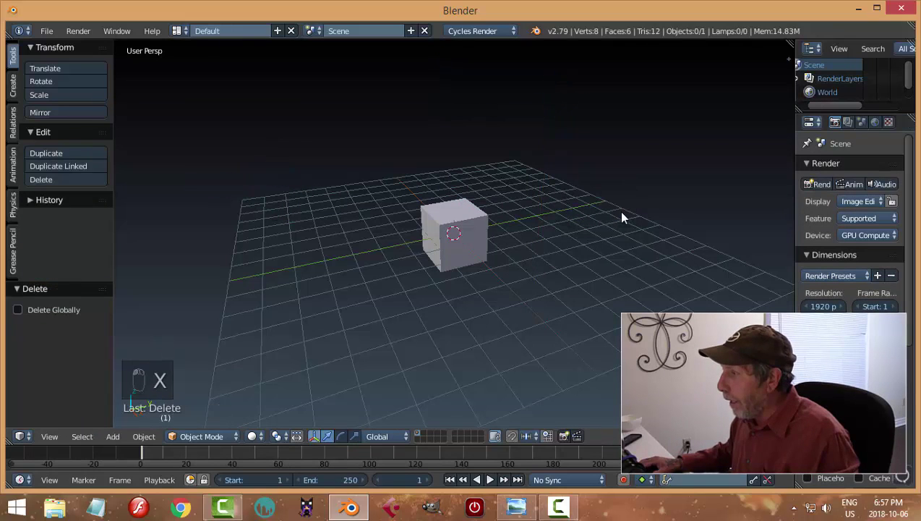
{"action": "right_click", "coordinate": [472, 229]}
{"action": "middle_click_drag", "start_coordinate": [598, 232], "coordinate": [577, 235]}
- In Edit Mode, scale the cube down to 0.192 and raise it to sit on the grid
{"action": "key", "text": "Tab"}
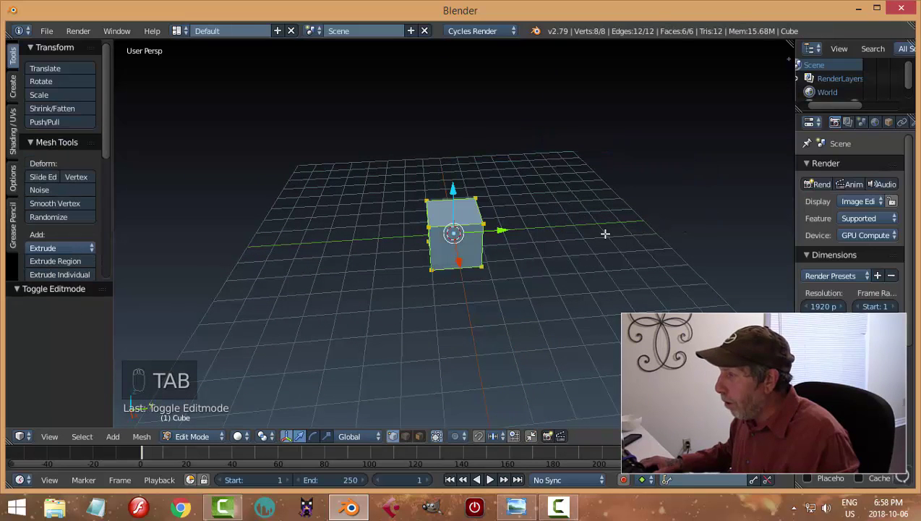
{"action": "key", "text": "s"}
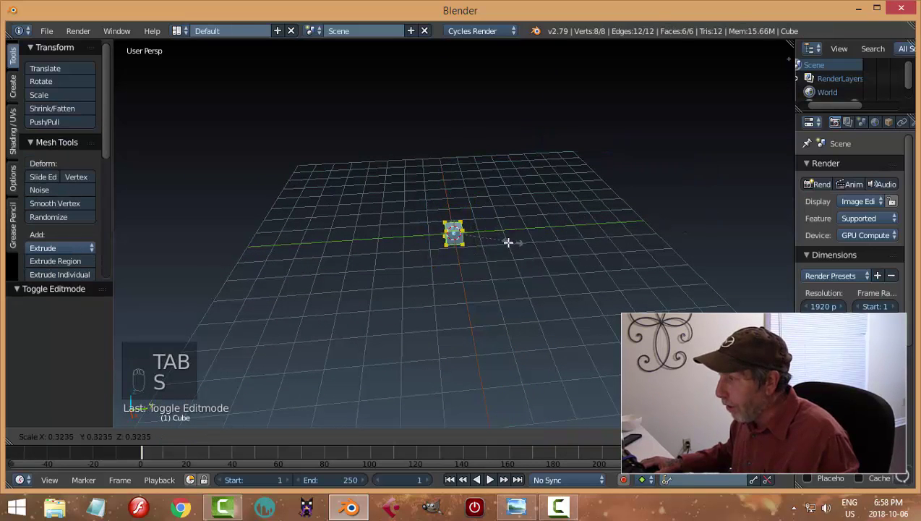
{"action": "left_click", "coordinate": [488, 245]}
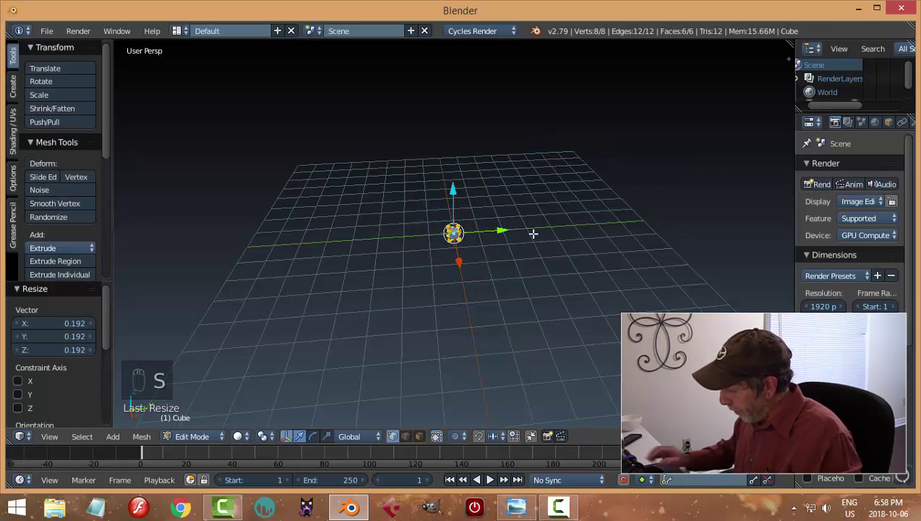
{"action": "key", "text": "KP_Decimal"}
{"action": "scroll", "coordinate": [550, 242], "scroll_direction": "down", "scroll_amount": 8}
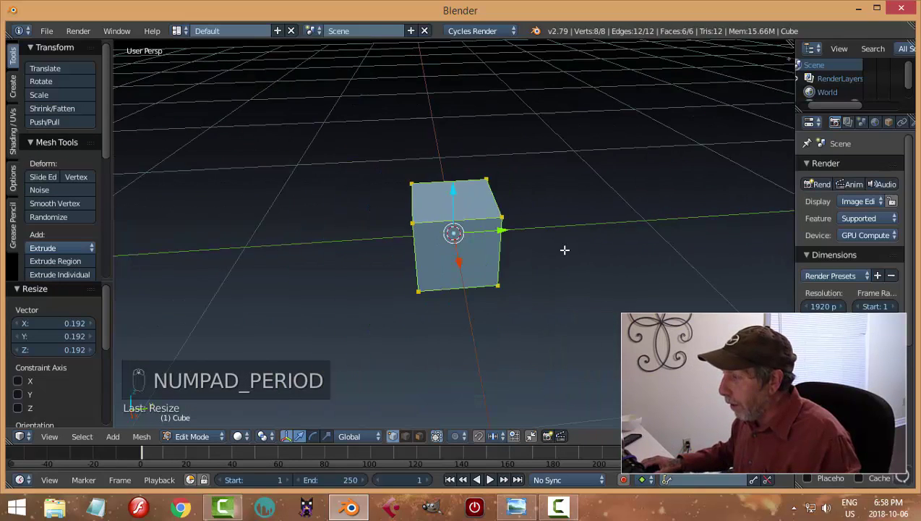
{"action": "middle_click_drag", "start_coordinate": [564, 251], "coordinate": [515, 206]}
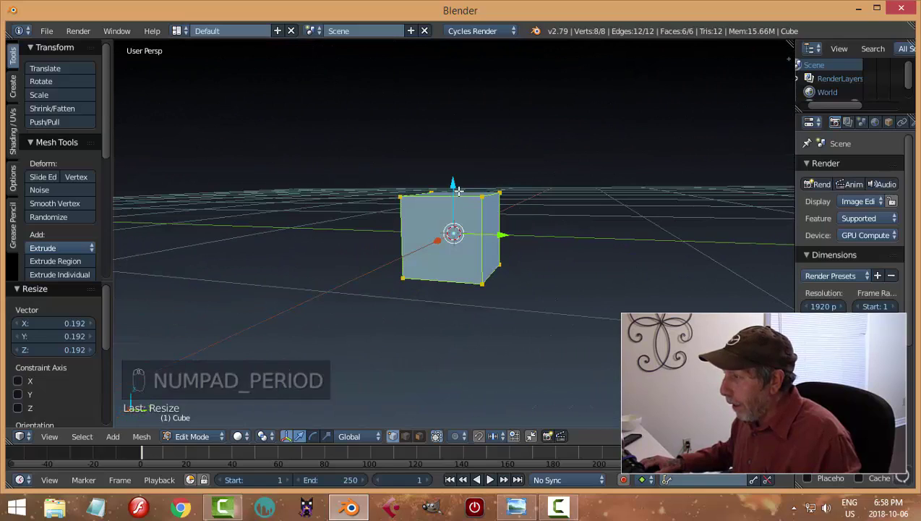
{"action": "left_click_drag", "start_coordinate": [452, 182], "coordinate": [463, 149]}
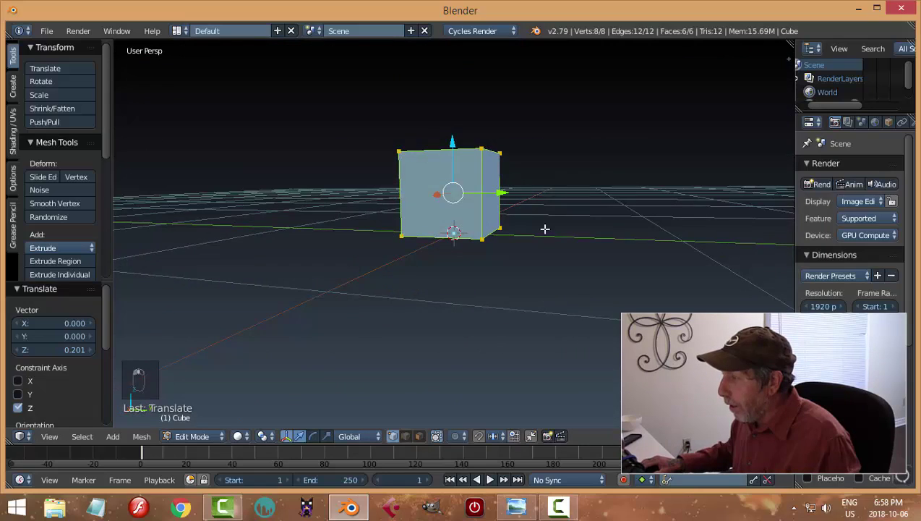
{"action": "middle_click_drag", "start_coordinate": [545, 228], "coordinate": [572, 249]}
- Switch to face select, pick the cube's top face, and go to front orthographic view
{"action": "key", "text": "s"}
{"action": "right_click", "coordinate": [528, 244]}
{"action": "key", "text": "a"}
{"action": "key", "text": "ctrl+Tab"}
{"action": "left_click", "coordinate": [530, 248]}
{"action": "right_click", "coordinate": [453, 225]}
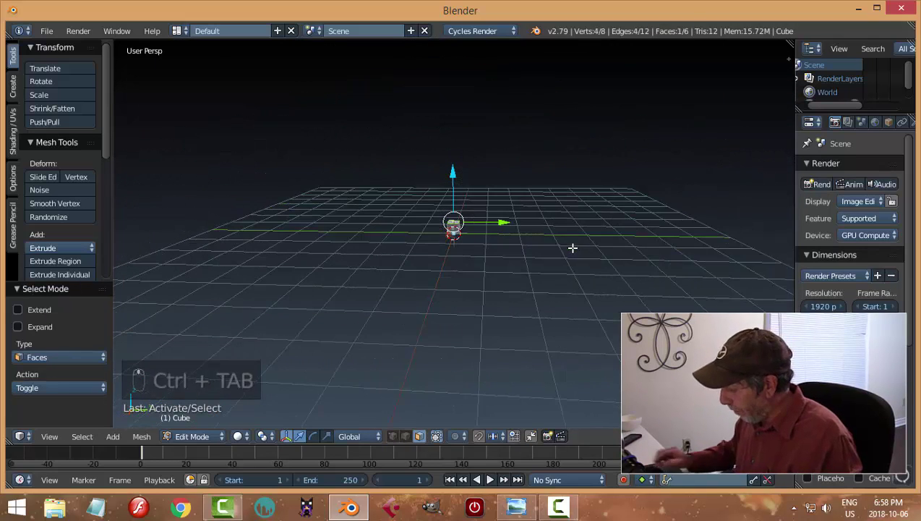
{"action": "key", "text": "KP_1"}
{"action": "key", "text": "KP_5"}
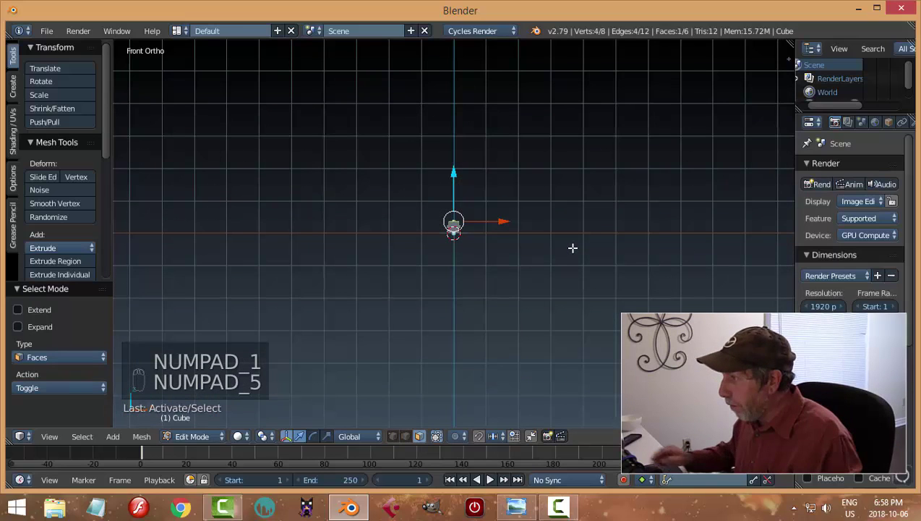
- Pull the top face up 3.660 units along Z to form a tall post
{"action": "middle_click_drag", "start_coordinate": [572, 222], "coordinate": [572, 265], "text": "shift"}
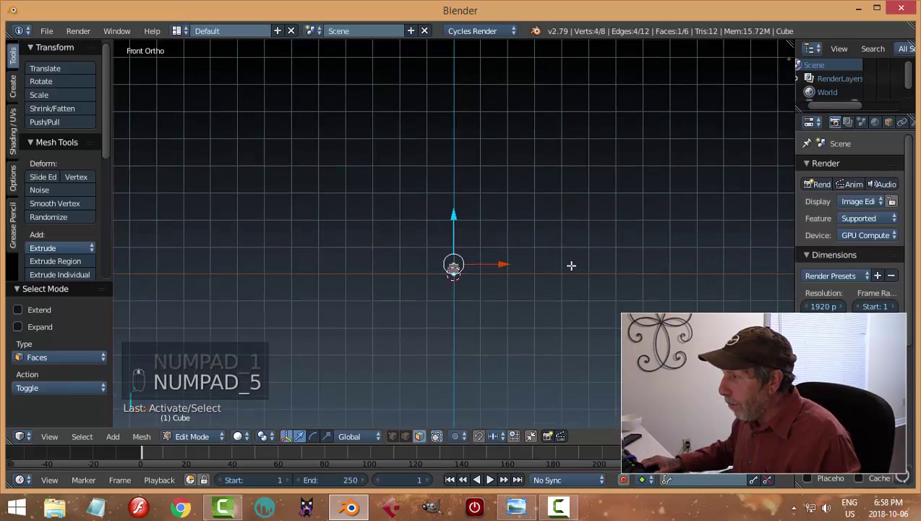
{"action": "left_click_drag", "start_coordinate": [454, 217], "coordinate": [468, 118]}
{"action": "middle_click_drag", "start_coordinate": [469, 118], "coordinate": [537, 226]}
{"action": "key", "text": "KP_1"}
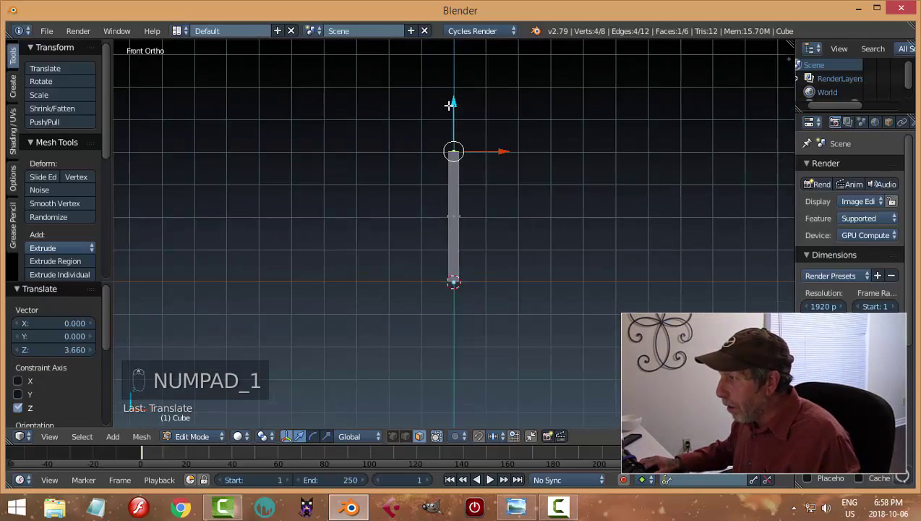
{"action": "left_click_drag", "start_coordinate": [449, 105], "coordinate": [456, 121]}
{"action": "middle_click_drag", "start_coordinate": [534, 265], "coordinate": [531, 231]}
- Select the post's bottom face and scale it wider
{"action": "key", "text": "a"}
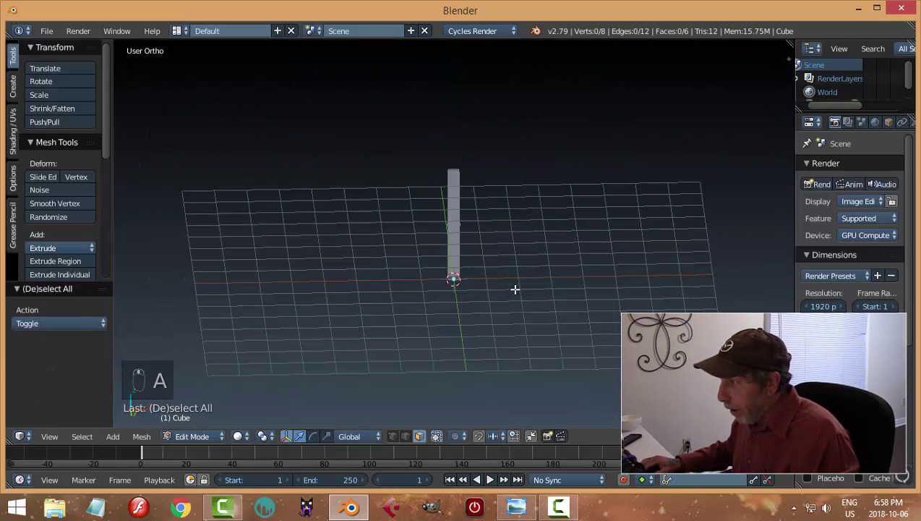
{"action": "middle_click_drag", "start_coordinate": [514, 289], "coordinate": [556, 300]}
{"action": "right_click", "coordinate": [452, 277]}
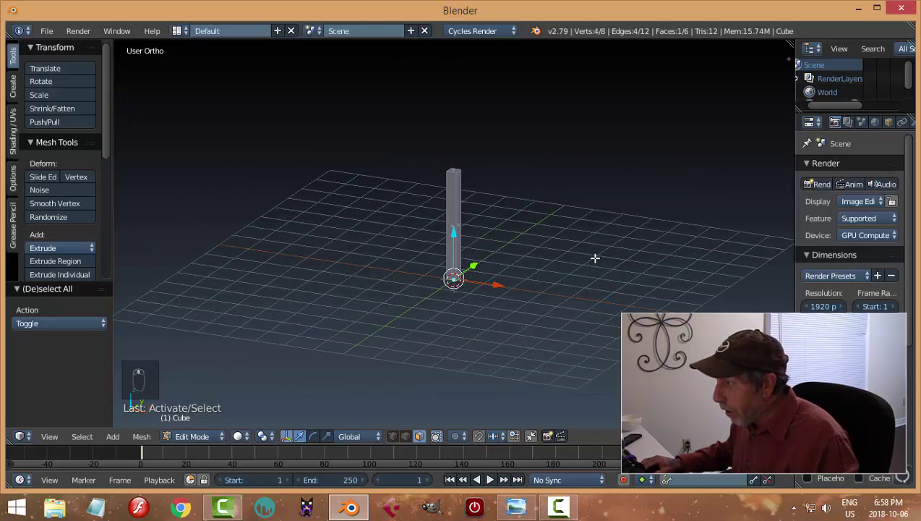
{"action": "middle_click_drag", "start_coordinate": [594, 258], "coordinate": [563, 265]}
{"action": "key", "text": "s"}
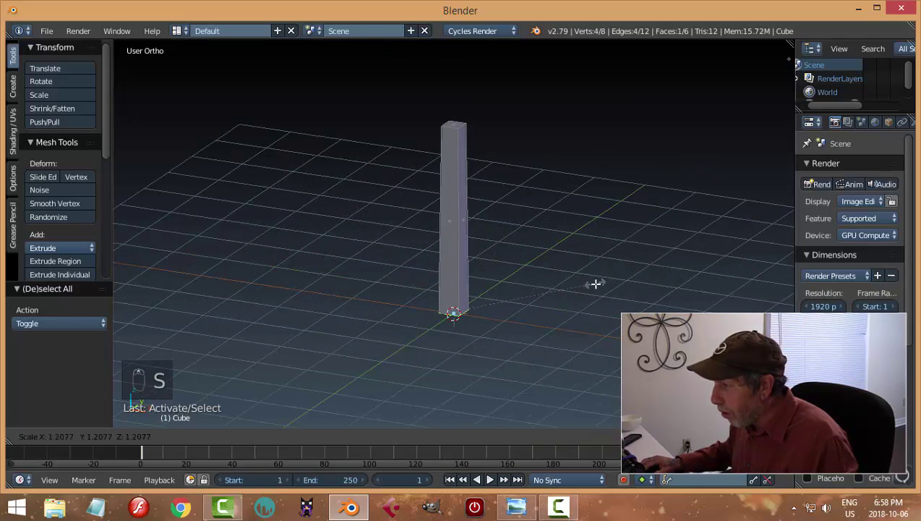
{"action": "left_click", "coordinate": [596, 287]}
- Select the post's top face and resize it
{"action": "key", "text": "a"}
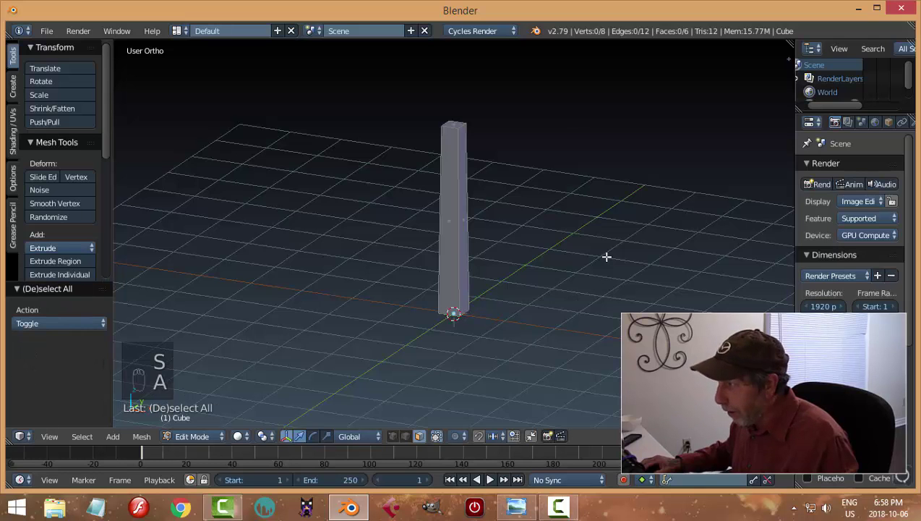
{"action": "middle_click_drag", "start_coordinate": [607, 256], "coordinate": [473, 173]}
{"action": "right_click", "coordinate": [454, 162]}
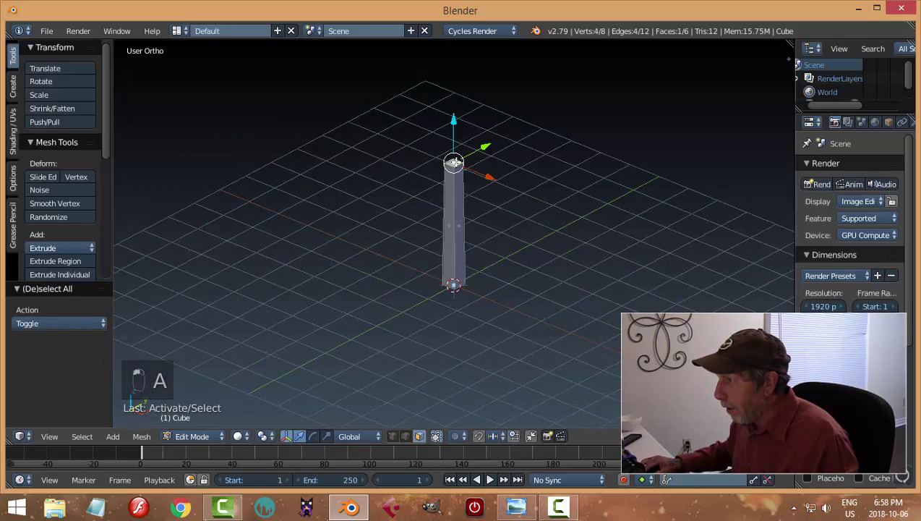
{"action": "key", "text": "s"}
{"action": "left_click", "coordinate": [555, 177]}
- In the N sidebar, turn off edit-mode face shading and collapse Mesh Display and Screencast Keys
{"action": "key", "text": "a"}
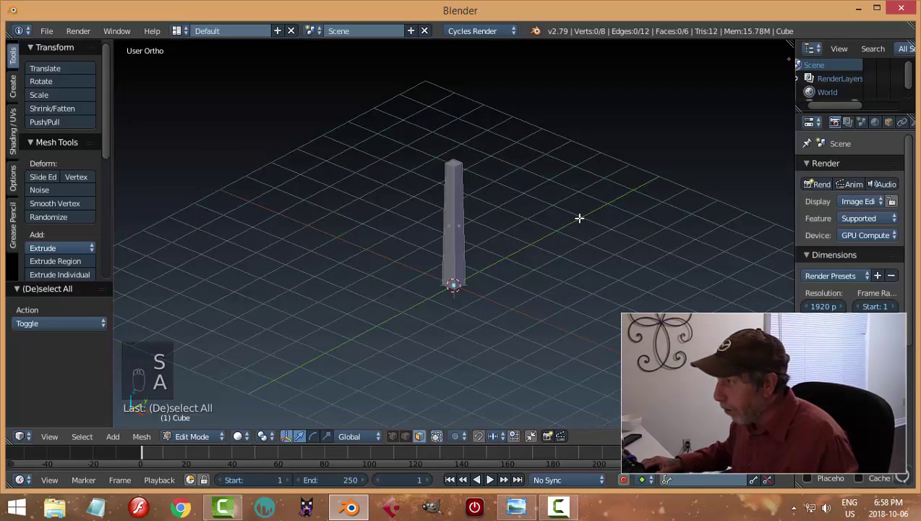
{"action": "mouse_move", "coordinate": [579, 217]}
{"action": "middle_mouse_down"}
{"action": "mouse_move", "coordinate": [566, 230]}
{"action": "mouse_move", "coordinate": [587, 208]}
{"action": "middle_mouse_up"}
{"action": "key", "text": "n"}
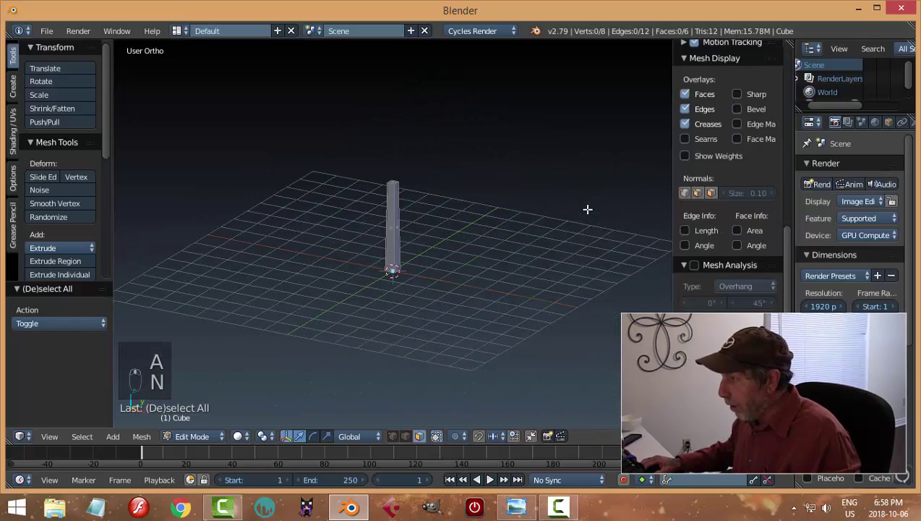
{"action": "scroll", "coordinate": [738, 188], "scroll_direction": "down", "scroll_amount": 2}
{"action": "scroll", "coordinate": [736, 188], "scroll_direction": "up", "scroll_amount": 4}
{"action": "left_click", "coordinate": [685, 147]}
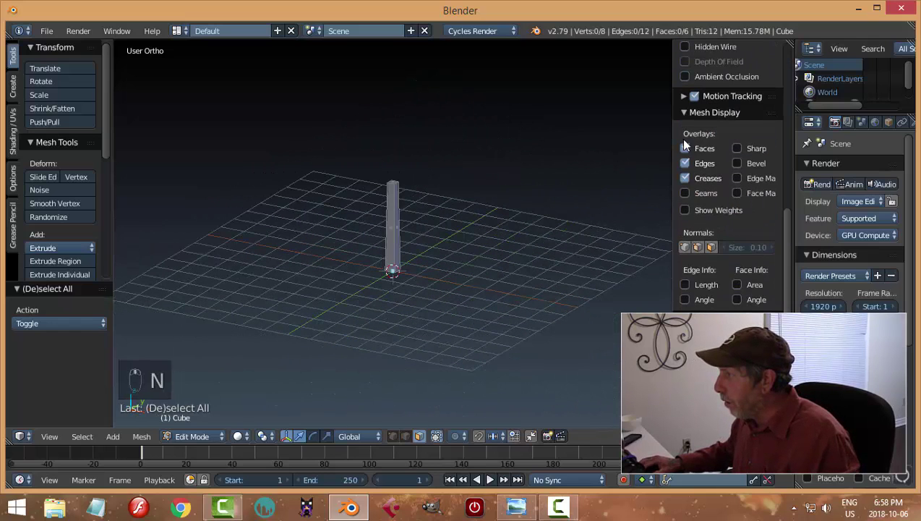
{"action": "left_click", "coordinate": [684, 112]}
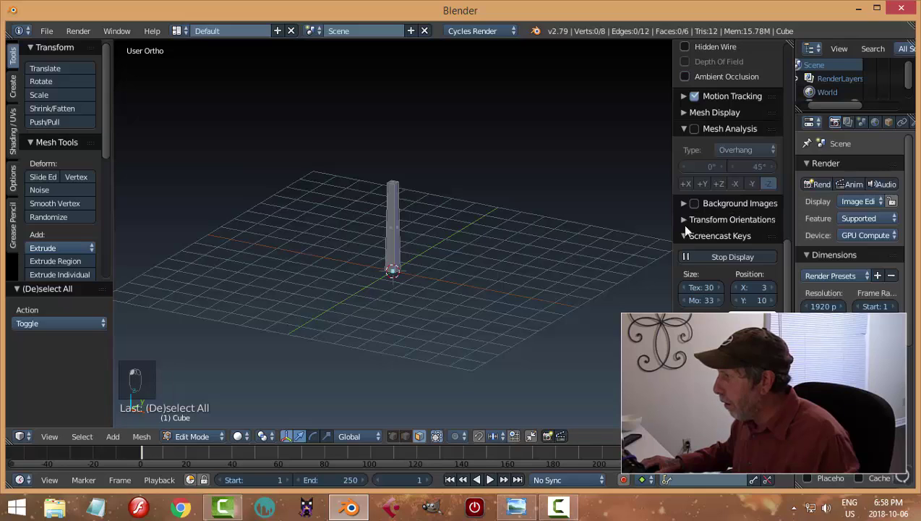
{"action": "left_click", "coordinate": [684, 236]}
- Hide the Grid Floor and sidebar, return to Object Mode, and view from the top
{"action": "scroll", "coordinate": [683, 156], "scroll_direction": "up", "scroll_amount": 6}
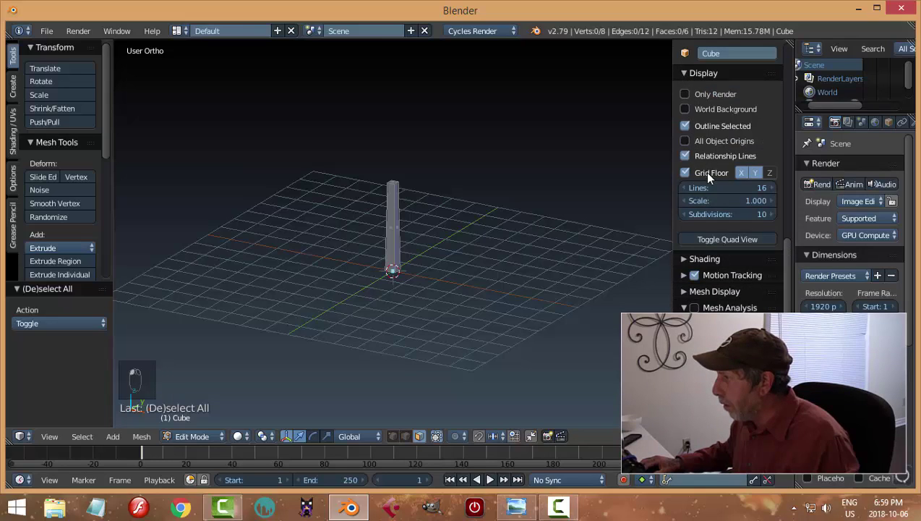
{"action": "left_click", "coordinate": [703, 172]}
{"action": "key", "text": "n"}
{"action": "mouse_move", "coordinate": [551, 205]}
{"action": "middle_mouse_down"}
{"action": "mouse_move", "coordinate": [511, 212]}
{"action": "mouse_move", "coordinate": [561, 208]}
{"action": "mouse_move", "coordinate": [556, 226]}
{"action": "mouse_move", "coordinate": [556, 213]}
{"action": "middle_mouse_up"}
{"action": "key", "text": "Tab"}
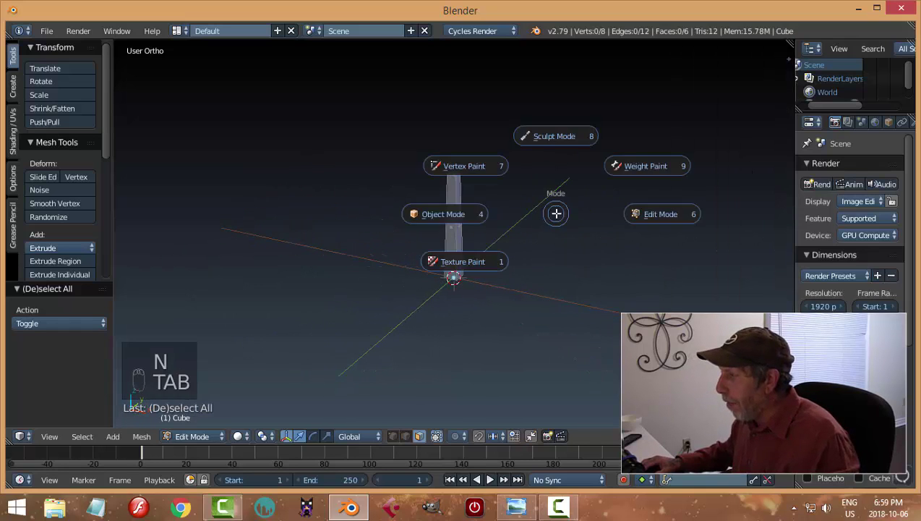
{"action": "key", "text": "KP_7"}
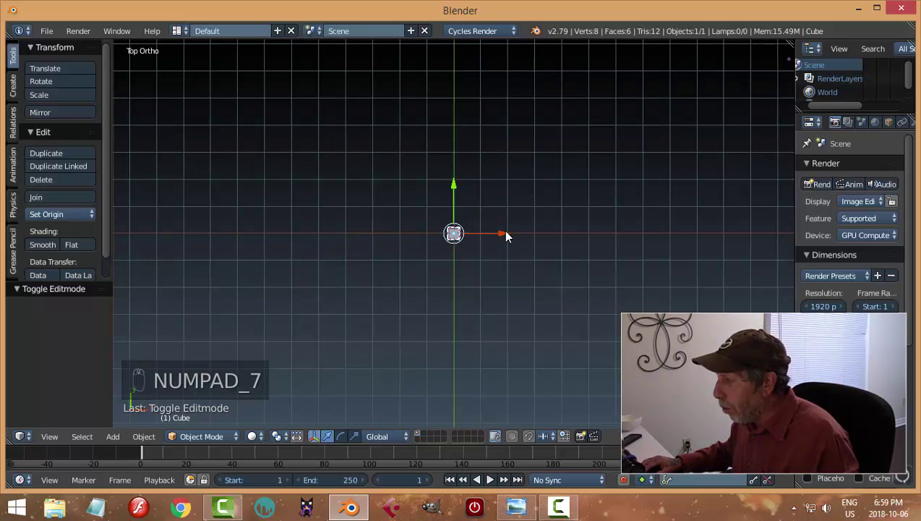
- Move the post to Y -1.504 and X 1.529, then set its origin to the 3D cursor
{"action": "left_click_drag", "start_coordinate": [453, 186], "coordinate": [457, 231]}
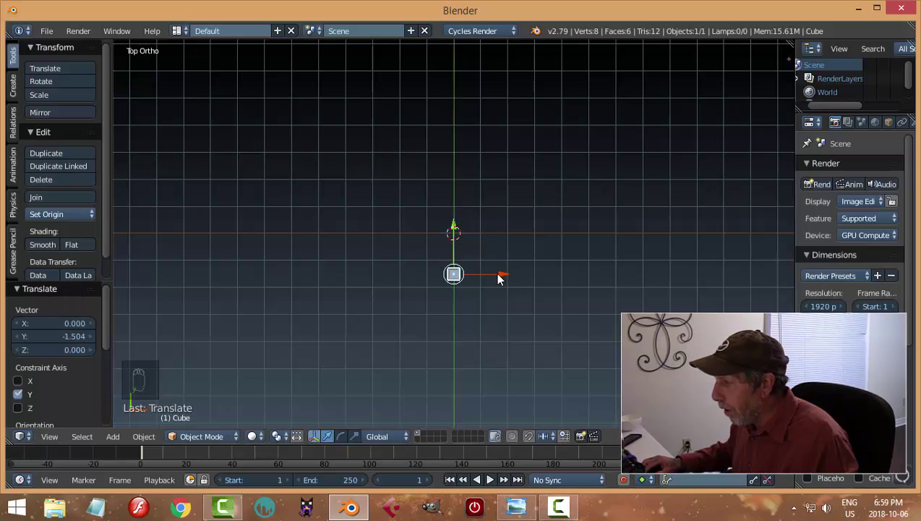
{"action": "left_click_drag", "start_coordinate": [500, 275], "coordinate": [540, 286]}
{"action": "scroll", "coordinate": [597, 276], "scroll_direction": "up", "scroll_amount": 1}
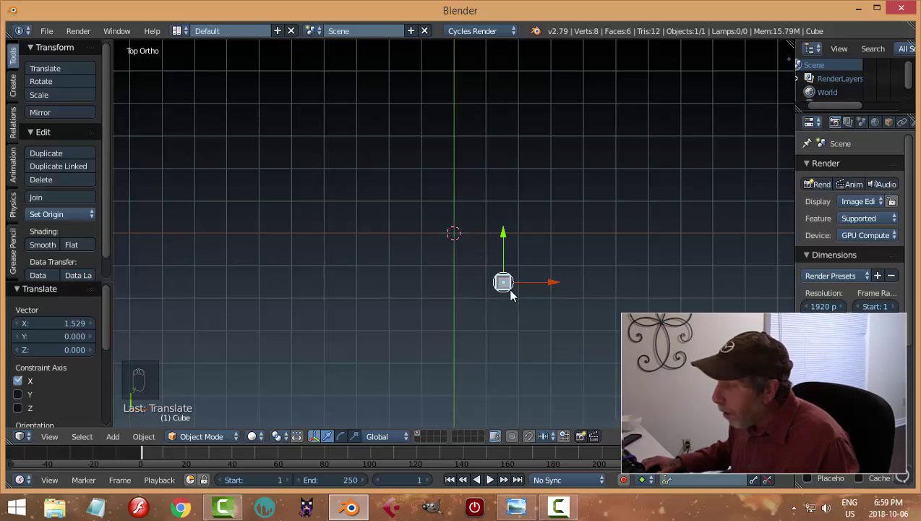
{"action": "left_click", "coordinate": [72, 214]}
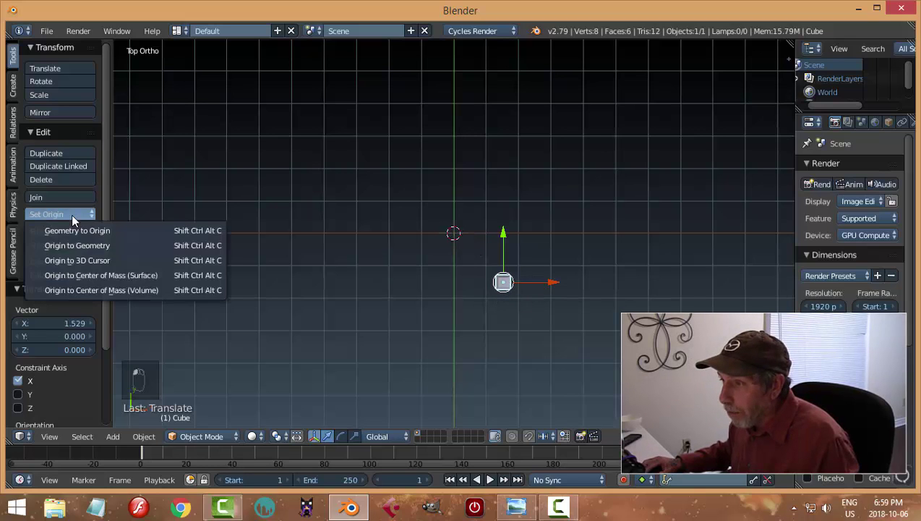
{"action": "left_click", "coordinate": [85, 260]}
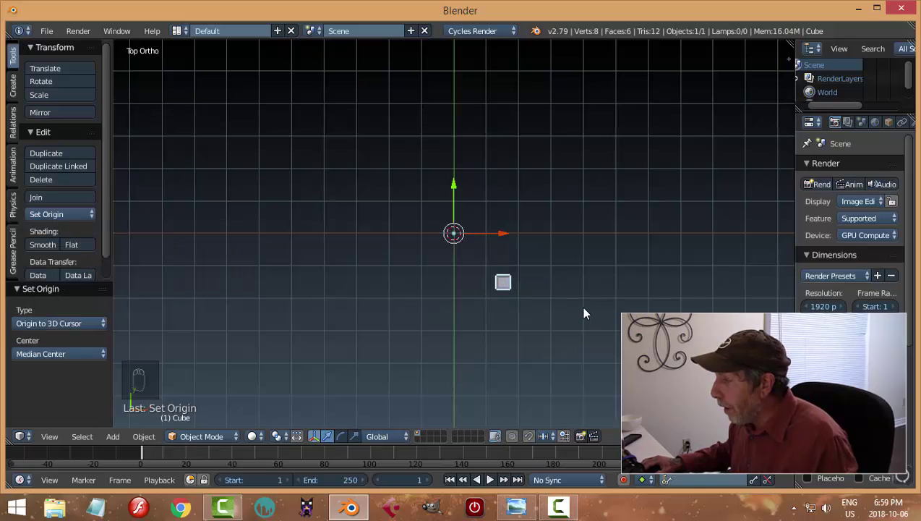
{"action": "scroll", "coordinate": [888, 123], "scroll_direction": "down", "scroll_amount": 1}
- Add a Mirror modifier to the post, mirroring on both X and Y
{"action": "left_click", "coordinate": [901, 122]}
{"action": "left_click", "coordinate": [831, 169]}
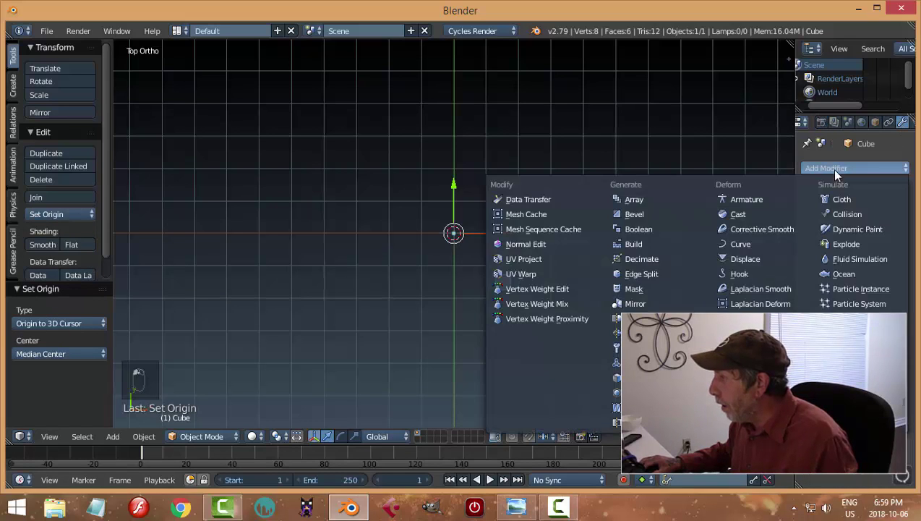
{"action": "left_click", "coordinate": [635, 303]}
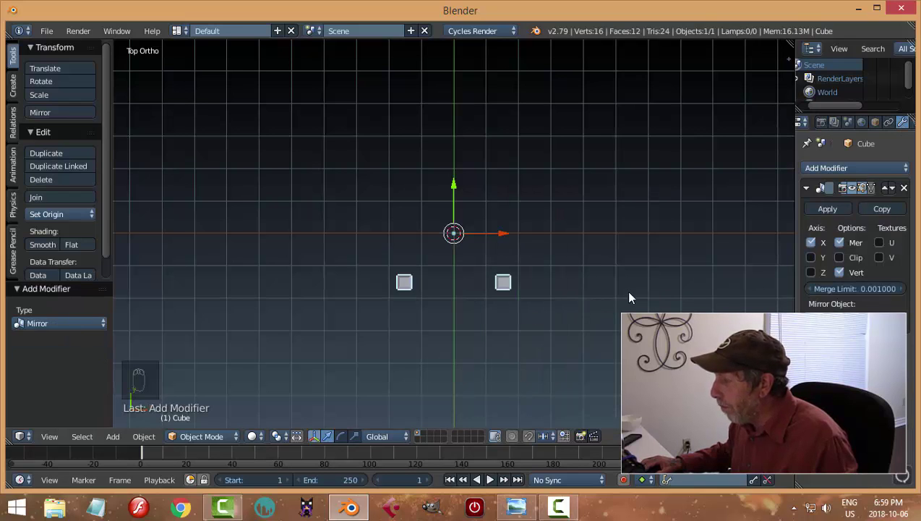
{"action": "left_click", "coordinate": [811, 258]}
{"action": "middle_click_drag", "start_coordinate": [653, 273], "coordinate": [642, 214]}
- In Edit Mode, move the whole post -0.537 on X and 0.537 on Y toward centre
{"action": "key", "text": "KP_7"}
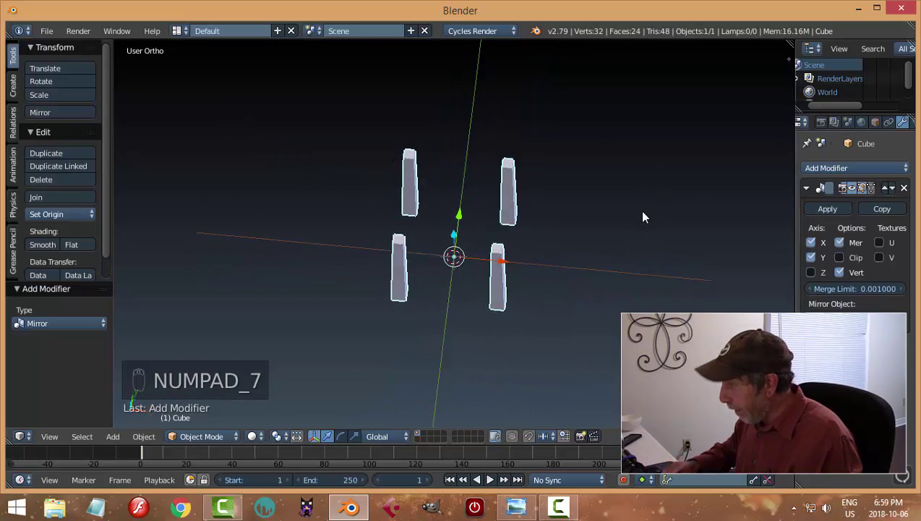
{"action": "key", "text": "Tab"}
{"action": "left_click", "coordinate": [700, 280]}
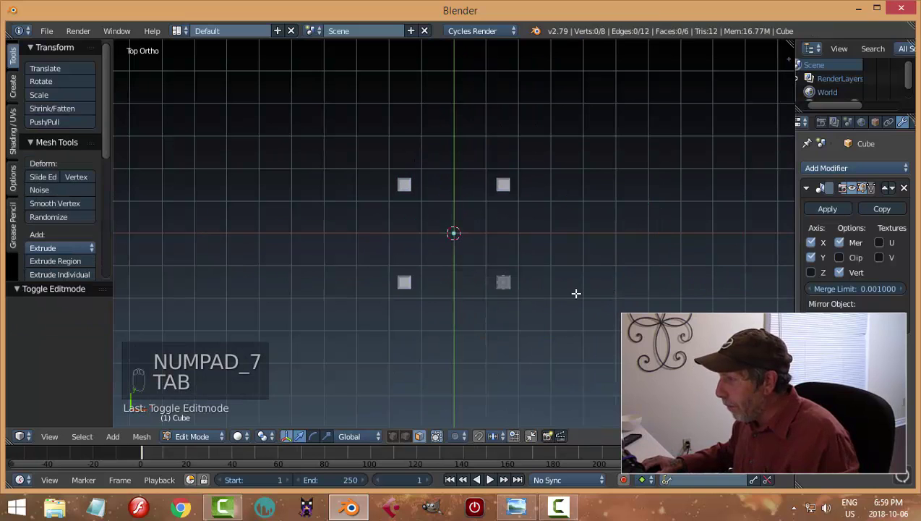
{"action": "key", "text": "a"}
{"action": "key", "text": "a"}
{"action": "scroll", "coordinate": [573, 292], "scroll_direction": "up", "scroll_amount": 1}
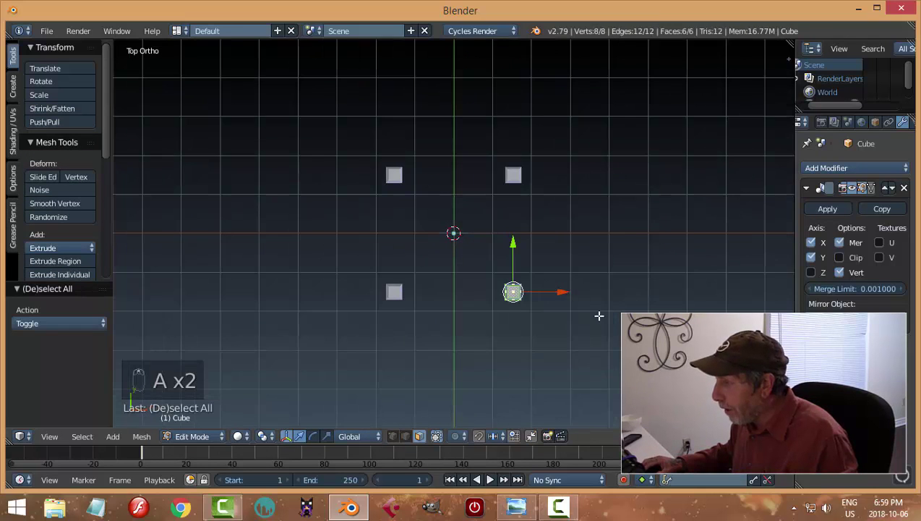
{"action": "middle_click_drag", "start_coordinate": [599, 315], "coordinate": [593, 252], "text": "shift"}
{"action": "scroll", "coordinate": [587, 253], "scroll_direction": "up", "scroll_amount": 1}
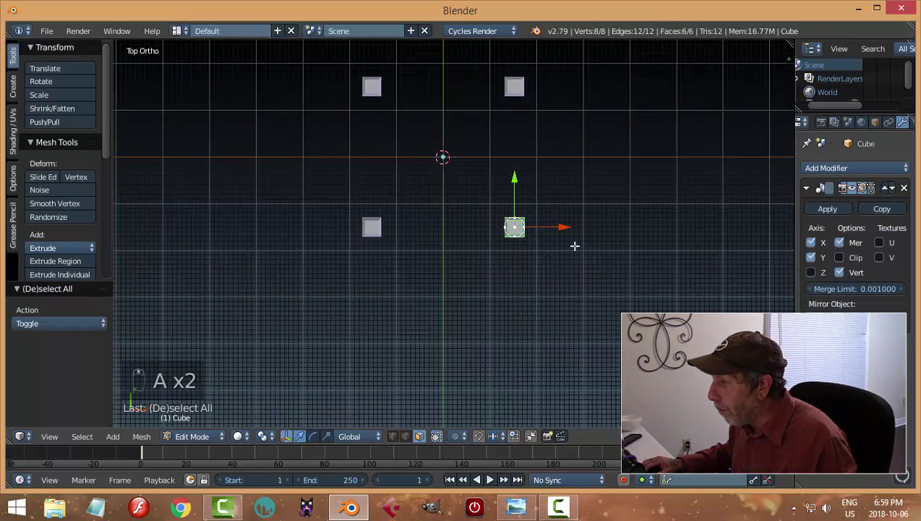
{"action": "left_click_drag", "start_coordinate": [565, 227], "coordinate": [533, 229]}
{"action": "left_click_drag", "start_coordinate": [492, 179], "coordinate": [491, 153]}
{"action": "middle_click_drag", "start_coordinate": [539, 177], "coordinate": [497, 186]}
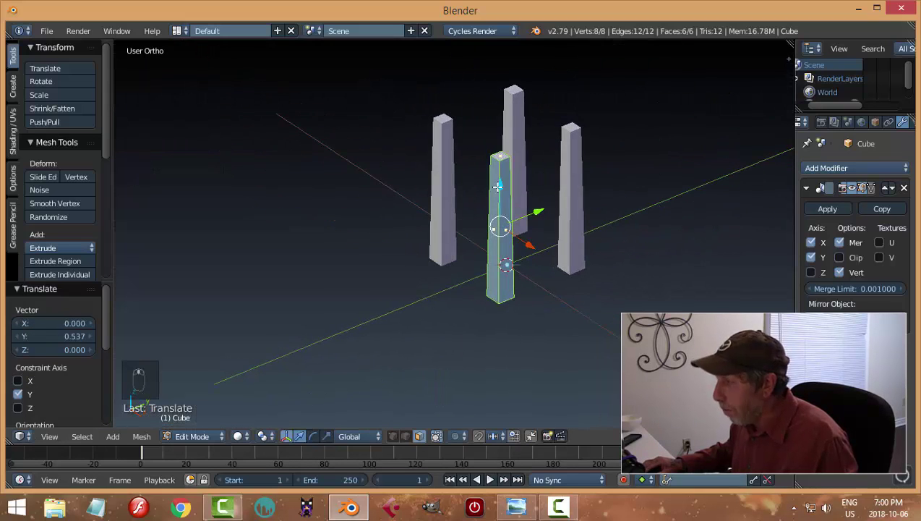
{"action": "key", "text": "a"}
{"action": "key", "text": "Tab"}
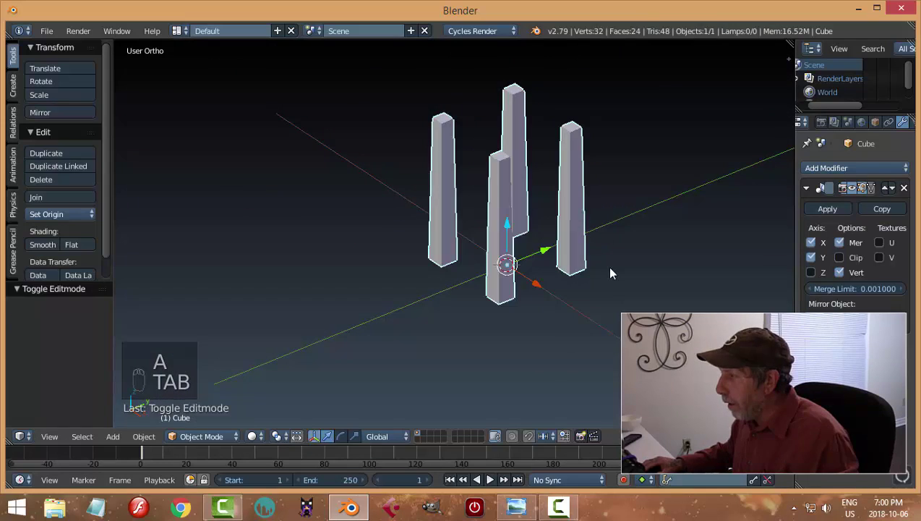
{"action": "middle_click_drag", "start_coordinate": [609, 270], "coordinate": [577, 243]}
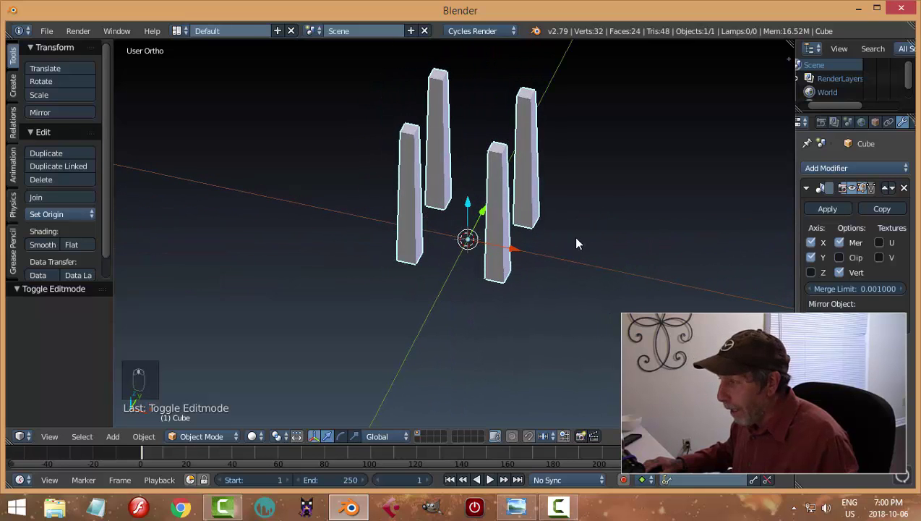
- Add a new cube and raise it 3.676 along Z onto the pillar tops
{"action": "key", "text": "shift+a"}
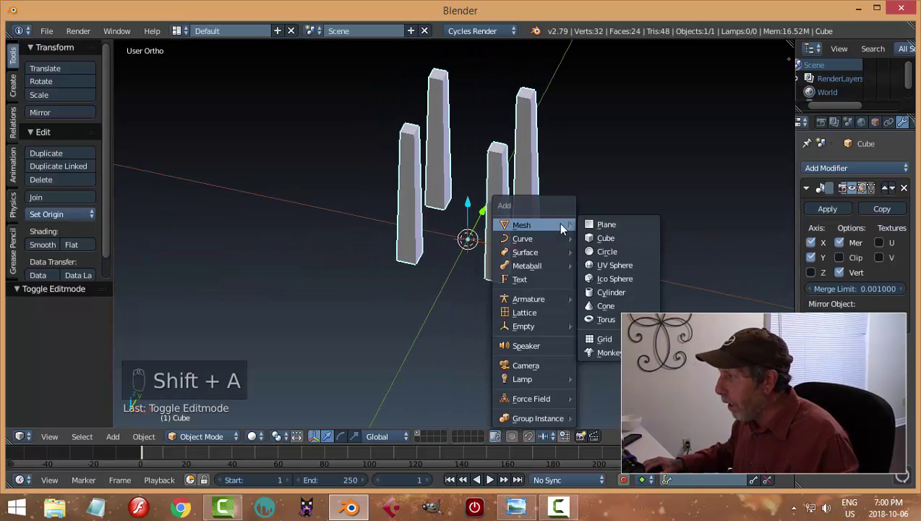
{"action": "left_click", "coordinate": [602, 242]}
{"action": "scroll", "coordinate": [577, 240], "scroll_direction": "down", "scroll_amount": 1}
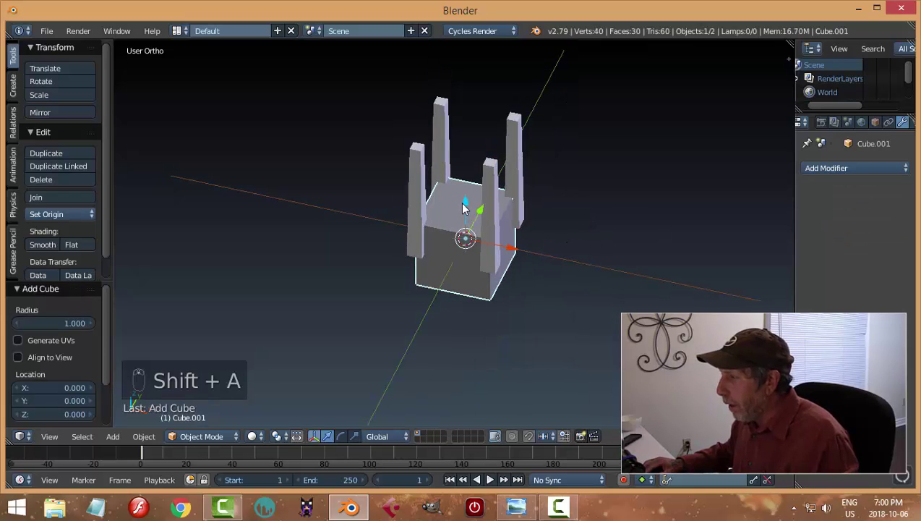
{"action": "left_click_drag", "start_coordinate": [463, 206], "coordinate": [459, 91]}
{"action": "middle_click_drag", "start_coordinate": [538, 155], "coordinate": [567, 146]}
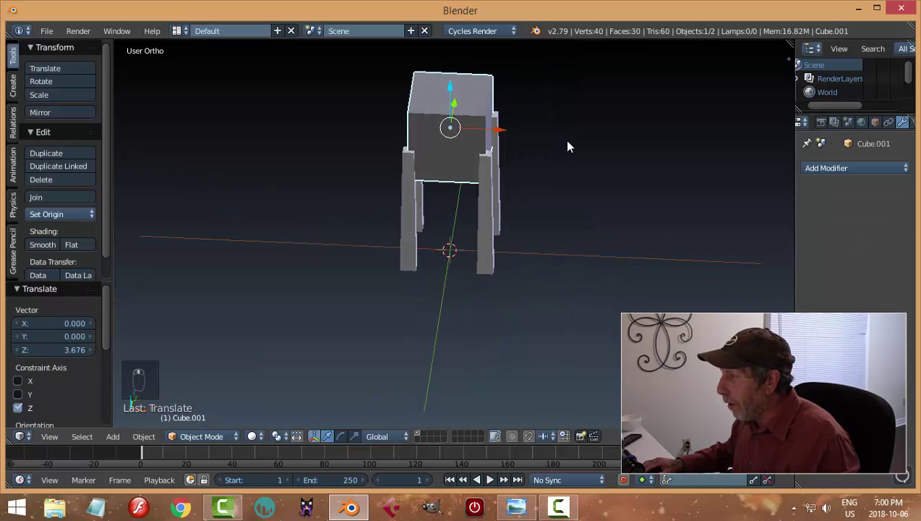
- In Edit Mode, flatten the cube to 0.0636 on Z and widen it to 1.355 on X/Y
{"action": "key", "text": "Tab"}
{"action": "left_click", "coordinate": [686, 140]}
{"action": "middle_click_drag", "start_coordinate": [686, 139], "coordinate": [633, 176]}
{"action": "key", "text": "s"}
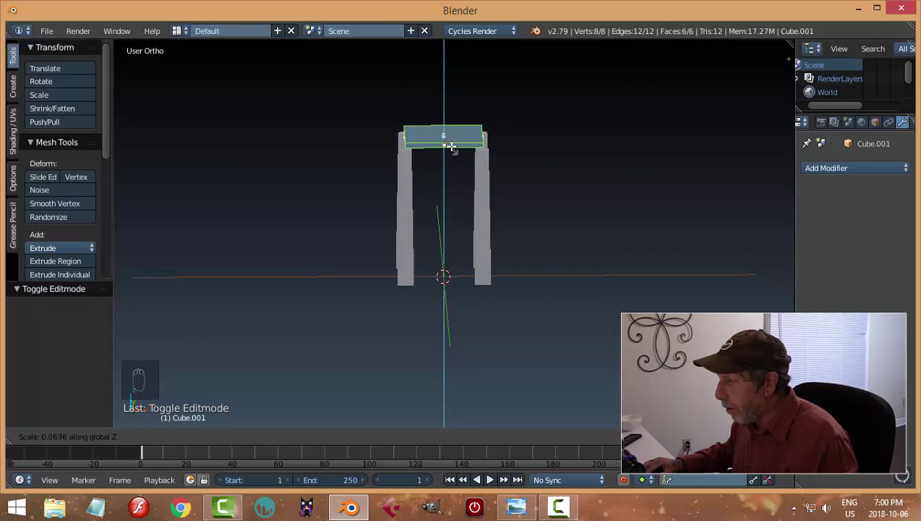
{"action": "left_click", "coordinate": [450, 147]}
{"action": "middle_click_drag", "start_coordinate": [515, 157], "coordinate": [548, 161]}
{"action": "key", "text": "s"}
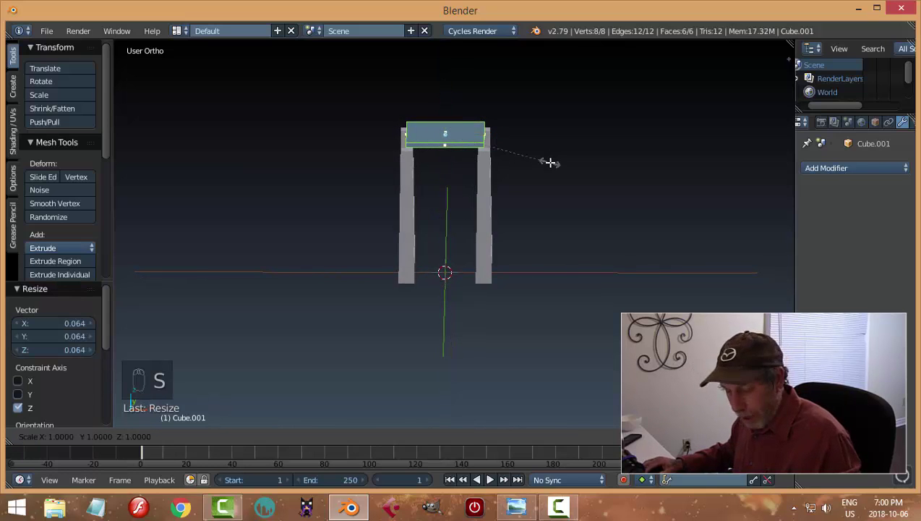
{"action": "key", "text": "shift+z"}
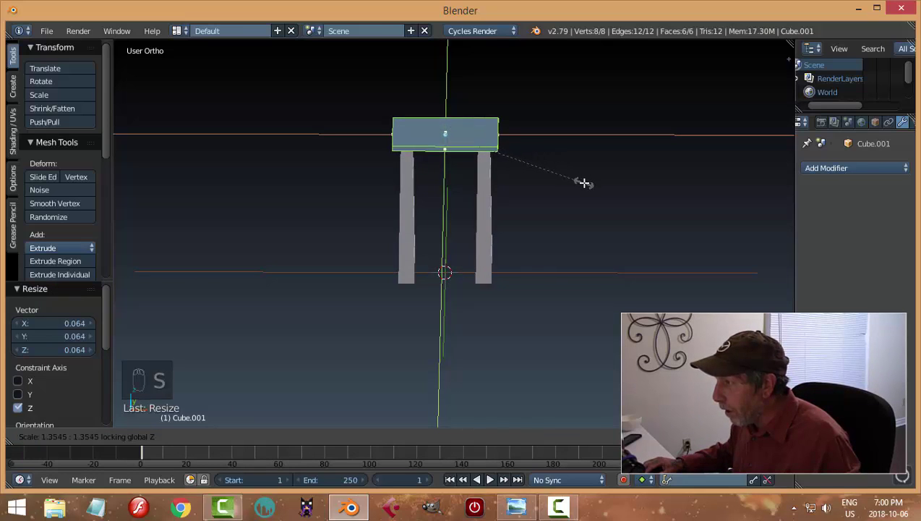
{"action": "left_click", "coordinate": [643, 195]}
{"action": "middle_click_drag", "start_coordinate": [642, 195], "coordinate": [536, 169]}
{"action": "scroll", "coordinate": [557, 180], "scroll_direction": "up", "scroll_amount": 3}
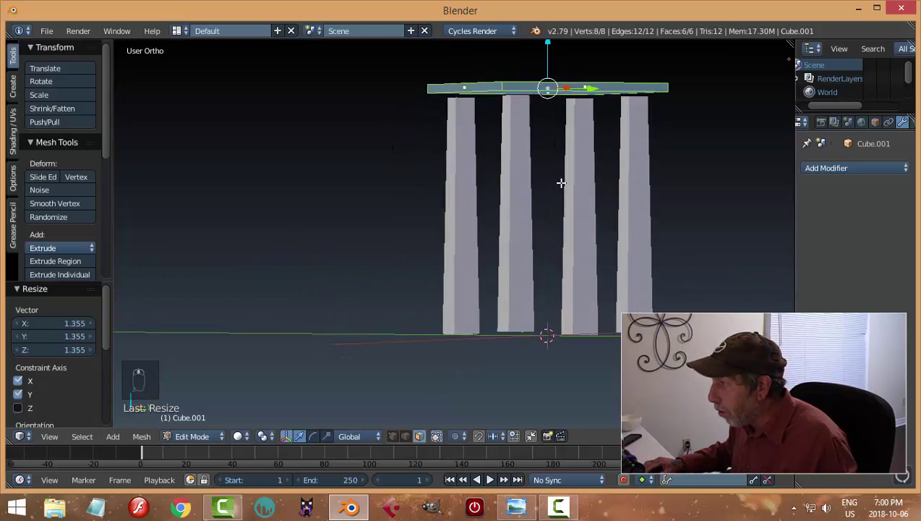
- Back in Object Mode, lower the slab -0.109 onto the pillars and check the reference photo
{"action": "key", "text": "Tab"}
{"action": "left_click", "coordinate": [485, 185]}
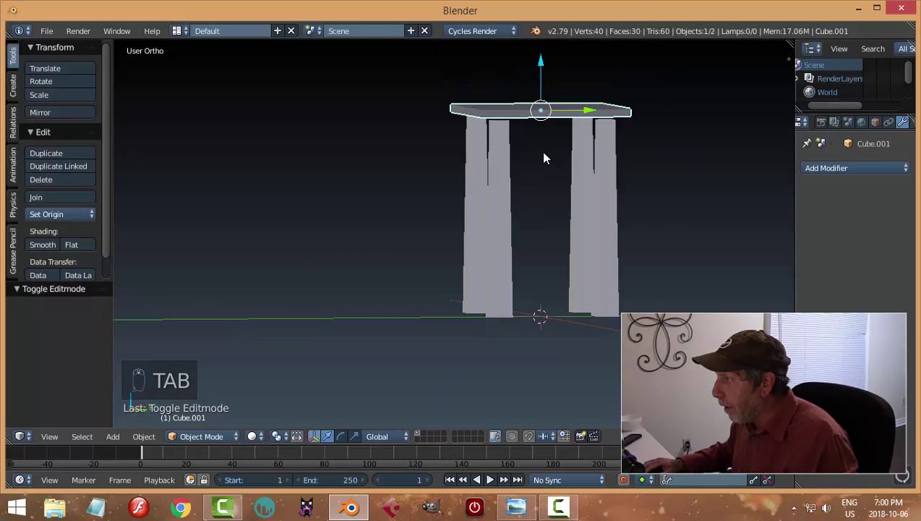
{"action": "left_click_drag", "start_coordinate": [541, 73], "coordinate": [541, 78]}
{"action": "key", "text": "a"}
{"action": "middle_click_drag", "start_coordinate": [551, 164], "coordinate": [637, 195]}
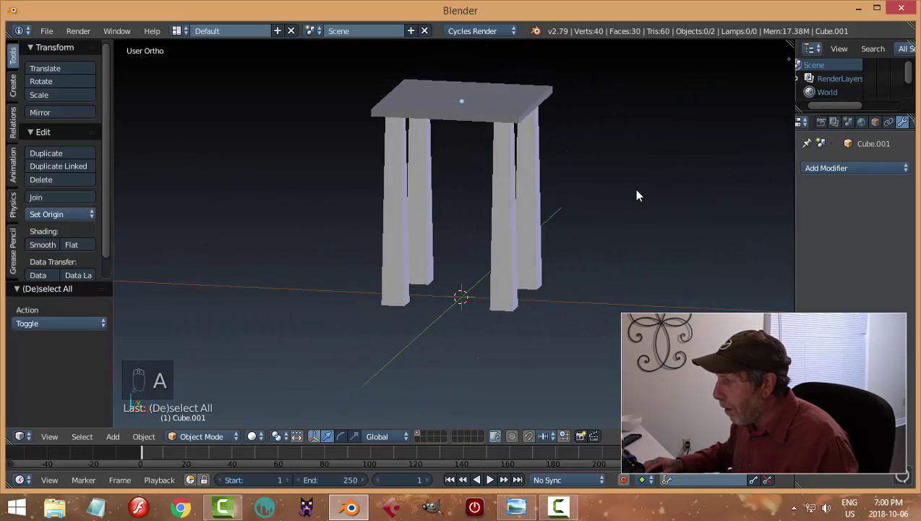
{"action": "left_click", "coordinate": [516, 506]}
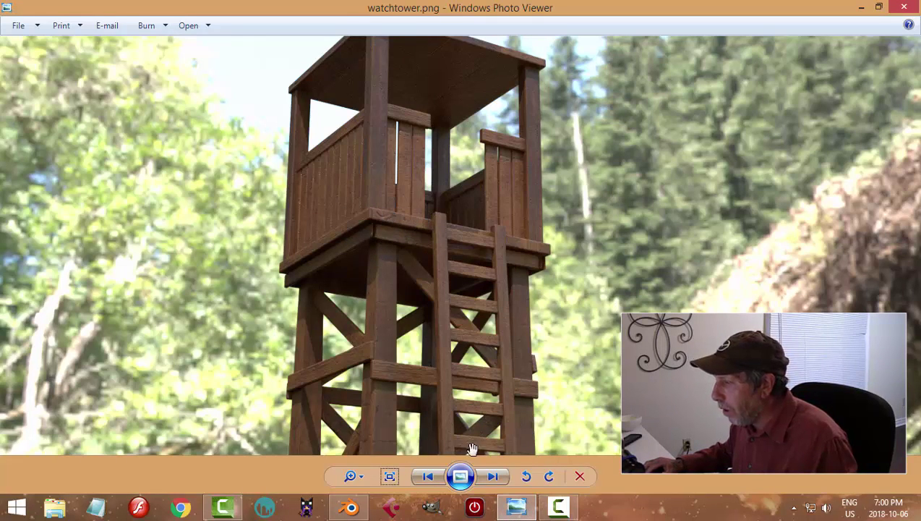
{"action": "left_click", "coordinate": [351, 506]}
{"action": "mouse_move", "coordinate": [623, 253]}
{"action": "middle_mouse_down"}
{"action": "mouse_move", "coordinate": [564, 275]}
{"action": "mouse_move", "coordinate": [510, 251]}
{"action": "mouse_move", "coordinate": [609, 234]}
{"action": "mouse_move", "coordinate": [619, 255]}
{"action": "middle_mouse_up"}
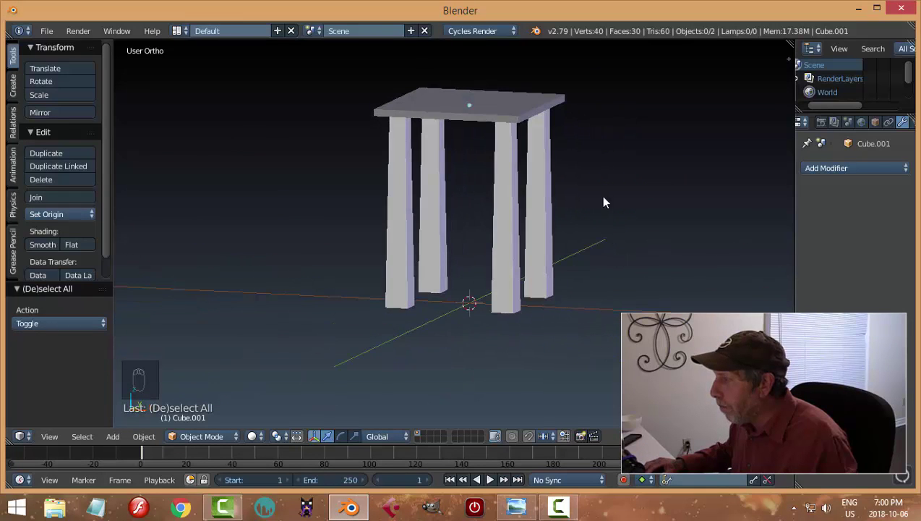
- Duplicate the platform slab in place and lower the copy just below the tabletop
{"action": "middle_click_drag", "start_coordinate": [602, 202], "coordinate": [528, 154]}
{"action": "right_click", "coordinate": [464, 119]}
{"action": "mouse_move", "coordinate": [591, 195]}
{"action": "middle_mouse_down"}
{"action": "mouse_move", "coordinate": [583, 181]}
{"action": "mouse_move", "coordinate": [590, 200]}
{"action": "middle_mouse_up"}
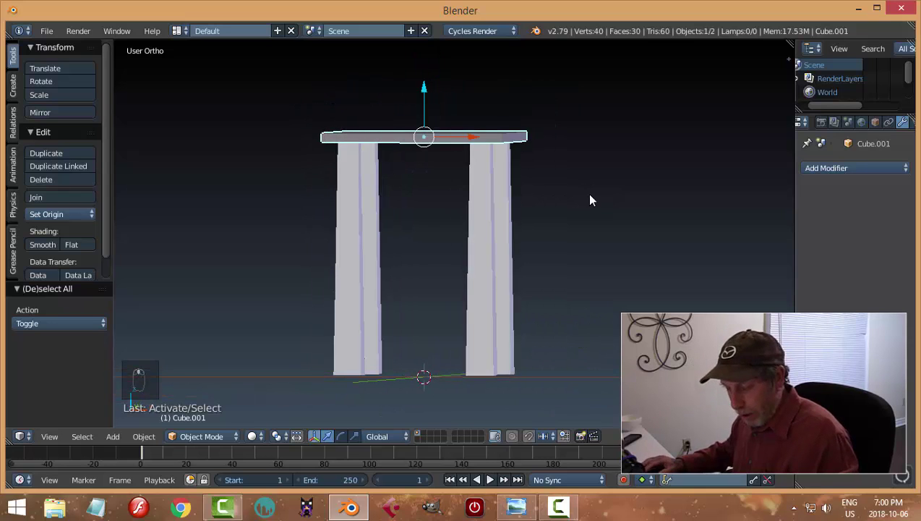
{"action": "key", "text": "shift+d"}
{"action": "right_click", "coordinate": [589, 200]}
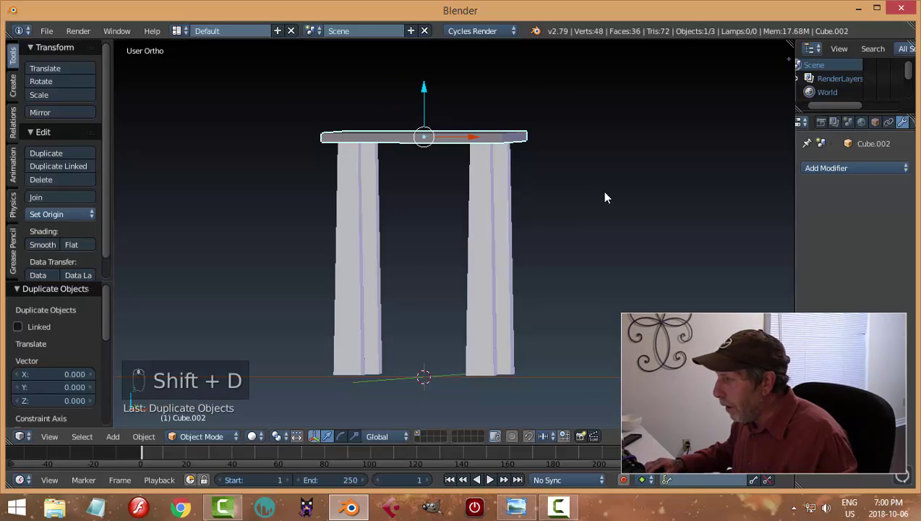
{"action": "middle_click_drag", "start_coordinate": [602, 190], "coordinate": [452, 114]}
{"action": "left_click_drag", "start_coordinate": [432, 89], "coordinate": [433, 105]}
{"action": "middle_click_drag", "start_coordinate": [594, 157], "coordinate": [638, 204]}
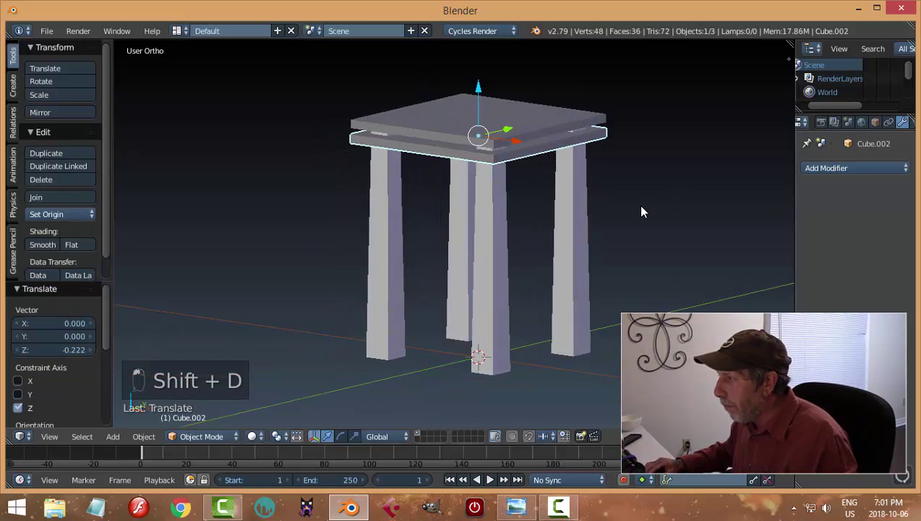
- In Edit Mode, move one side face along Y to narrow the copy into a beam
{"action": "key", "text": "Tab"}
{"action": "left_click", "coordinate": [705, 207]}
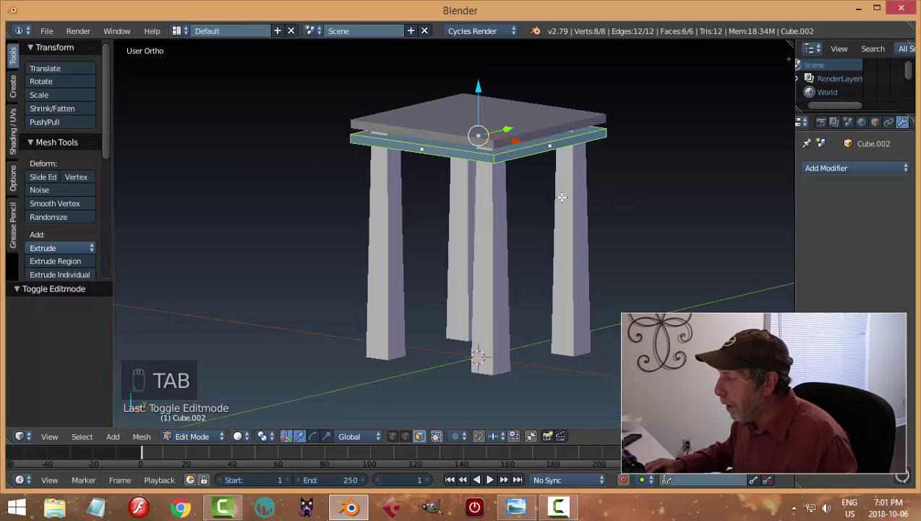
{"action": "right_click", "coordinate": [470, 155]}
{"action": "middle_click_drag", "start_coordinate": [470, 156], "coordinate": [518, 174]}
{"action": "left_click_drag", "start_coordinate": [519, 160], "coordinate": [632, 211]}
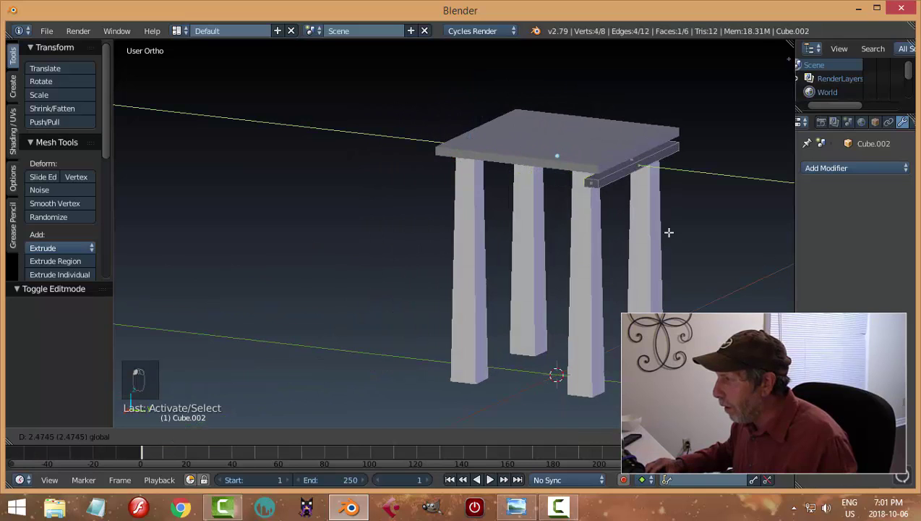
{"action": "left_click_drag", "start_coordinate": [672, 234], "coordinate": [663, 229]}
{"action": "scroll", "coordinate": [728, 193], "scroll_direction": "up", "scroll_amount": 3}
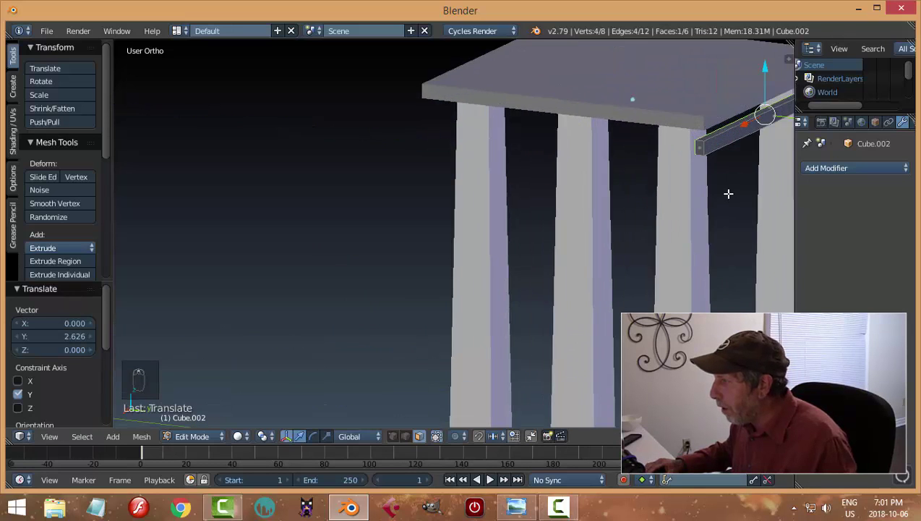
{"action": "scroll", "coordinate": [591, 222], "scroll_direction": "down", "scroll_amount": 2}
{"action": "scroll", "coordinate": [639, 203], "scroll_direction": "up", "scroll_amount": 3}
- Raise the beam along Z up against the underside of the tabletop
{"action": "middle_click_drag", "start_coordinate": [639, 203], "coordinate": [596, 202]}
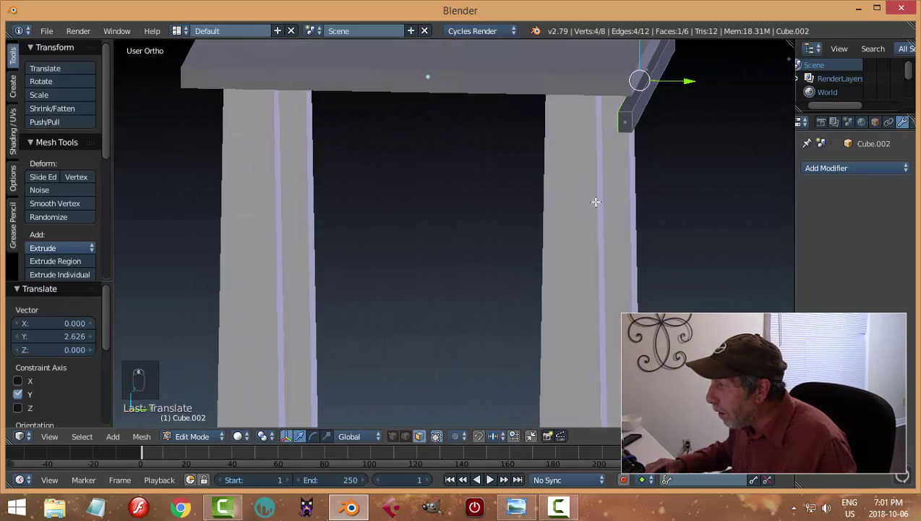
{"action": "right_click", "coordinate": [629, 115]}
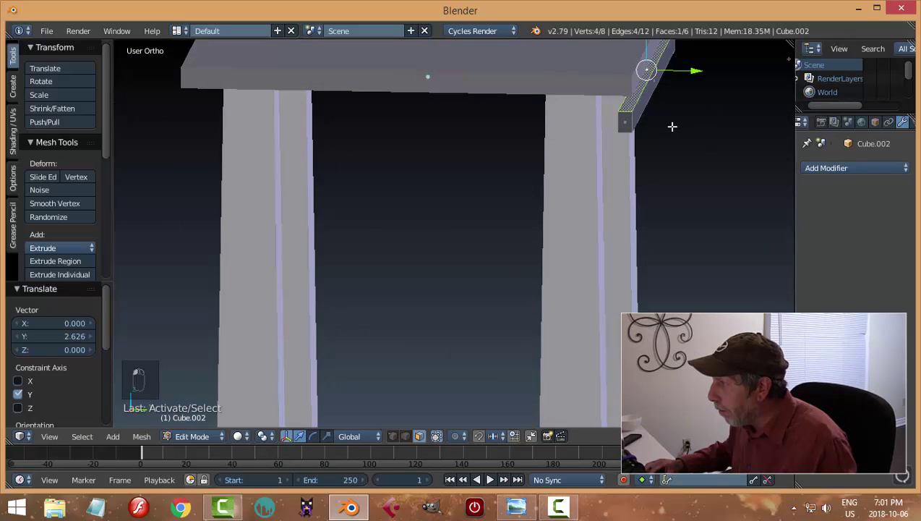
{"action": "middle_click_drag", "start_coordinate": [672, 127], "coordinate": [679, 161]}
{"action": "left_click_drag", "start_coordinate": [594, 52], "coordinate": [595, 421]}
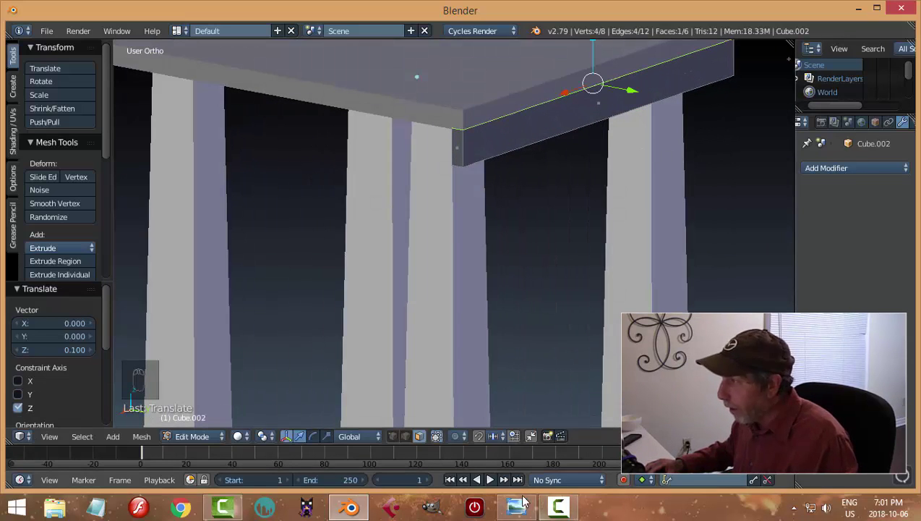
{"action": "key", "text": "a"}
- Return to Object Mode and select the beam object
{"action": "key", "text": "Tab"}
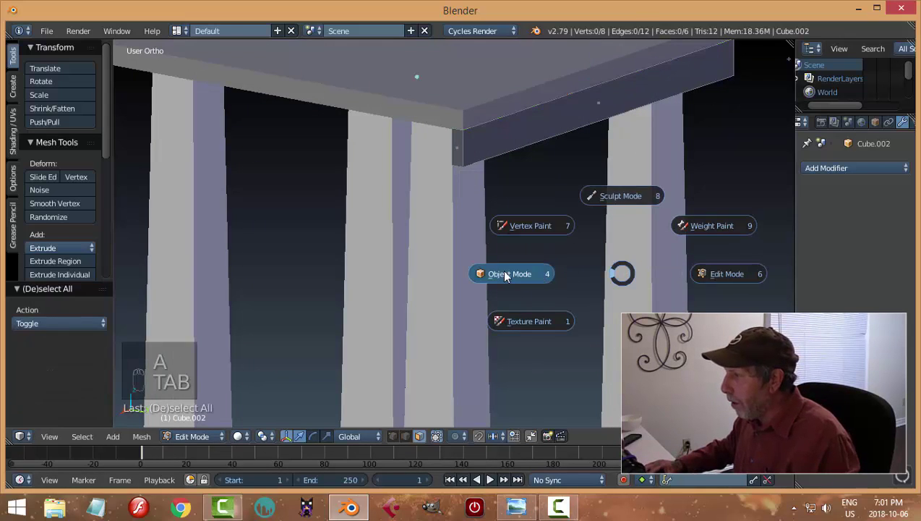
{"action": "middle_click_drag", "start_coordinate": [617, 270], "coordinate": [600, 269]}
{"action": "right_click", "coordinate": [628, 149]}
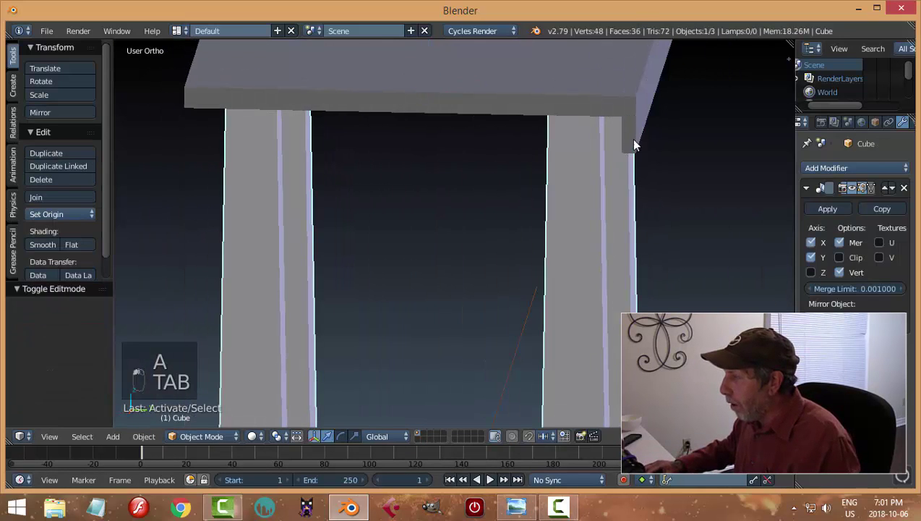
{"action": "right_click", "coordinate": [633, 144]}
{"action": "middle_click_drag", "start_coordinate": [678, 197], "coordinate": [663, 190]}
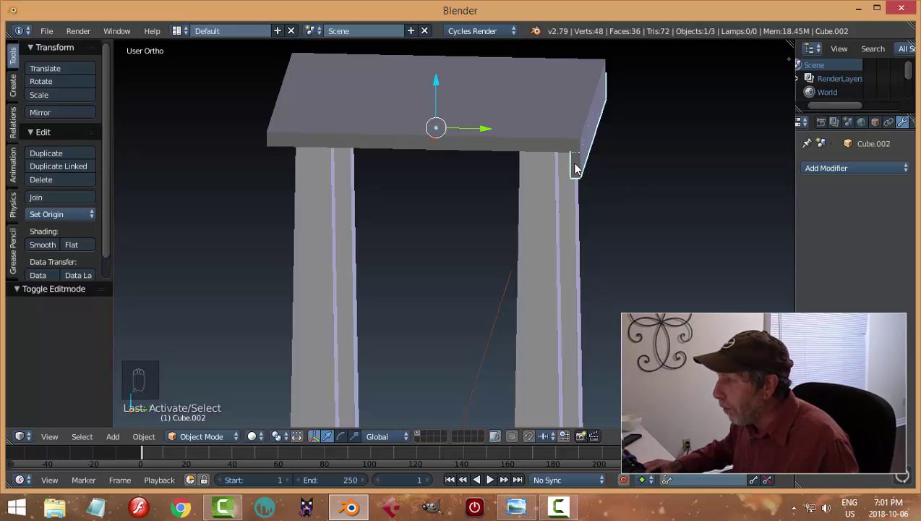
{"action": "left_click", "coordinate": [47, 214]}
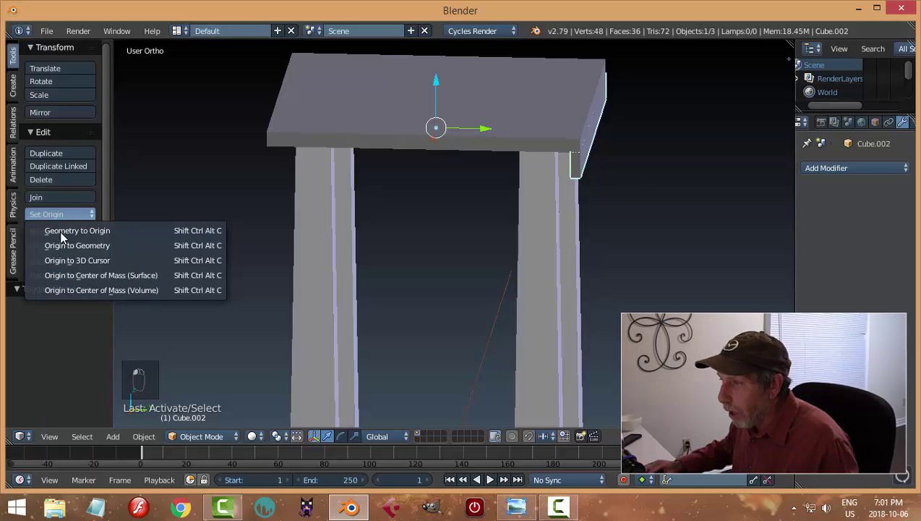
- Set the beam's origin to its geometry and shift it -0.146 along Y under the slab edge
{"action": "left_click", "coordinate": [109, 246]}
{"action": "middle_click_drag", "start_coordinate": [597, 182], "coordinate": [618, 146]}
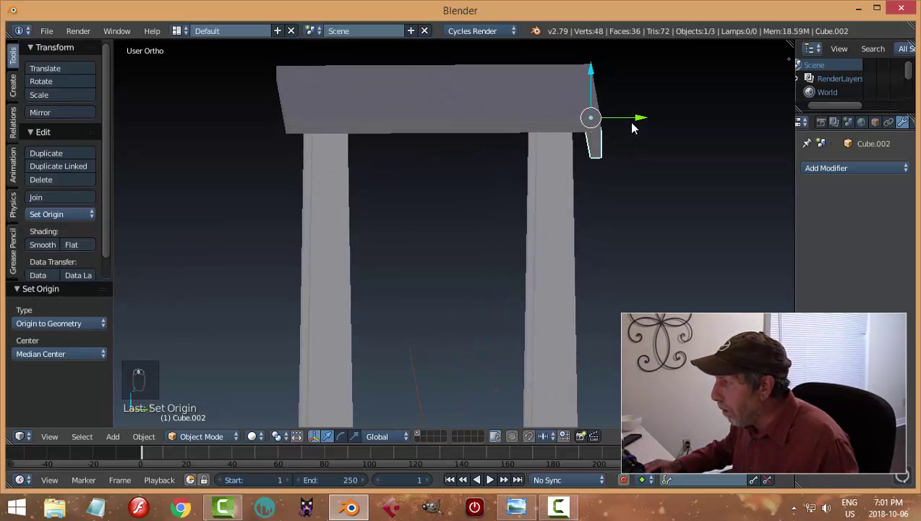
{"action": "left_click_drag", "start_coordinate": [636, 123], "coordinate": [618, 126]}
{"action": "middle_click_drag", "start_coordinate": [618, 126], "coordinate": [561, 100]}
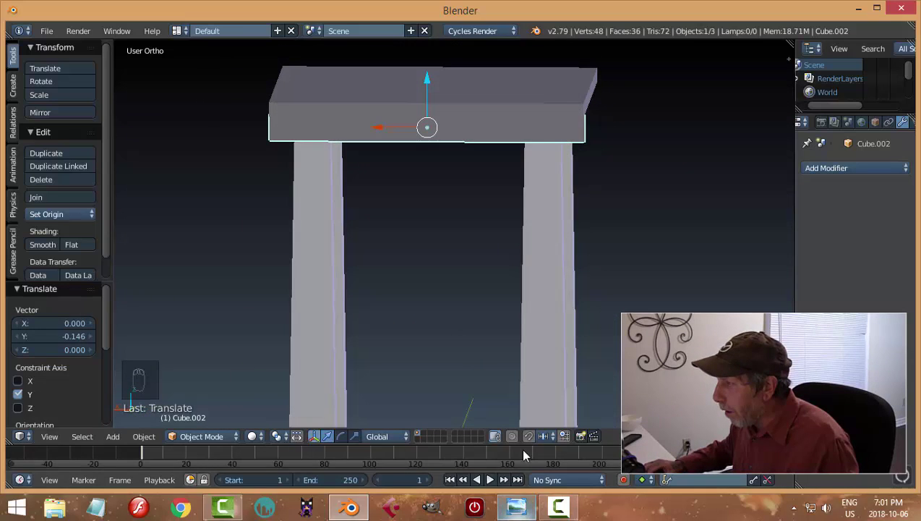
- Compare the model with the watchtower reference image, then put the beam into Edit Mode
{"action": "left_click", "coordinate": [524, 507]}
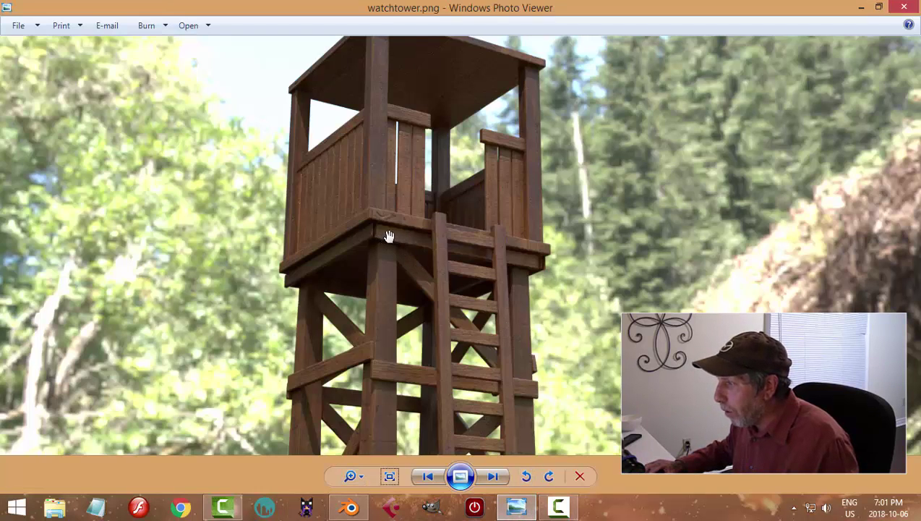
{"action": "left_click", "coordinate": [362, 512]}
{"action": "middle_click_drag", "start_coordinate": [456, 360], "coordinate": [510, 285]}
{"action": "key", "text": "Tab"}
{"action": "left_click", "coordinate": [590, 282]}
{"action": "middle_click_drag", "start_coordinate": [614, 240], "coordinate": [641, 234]}
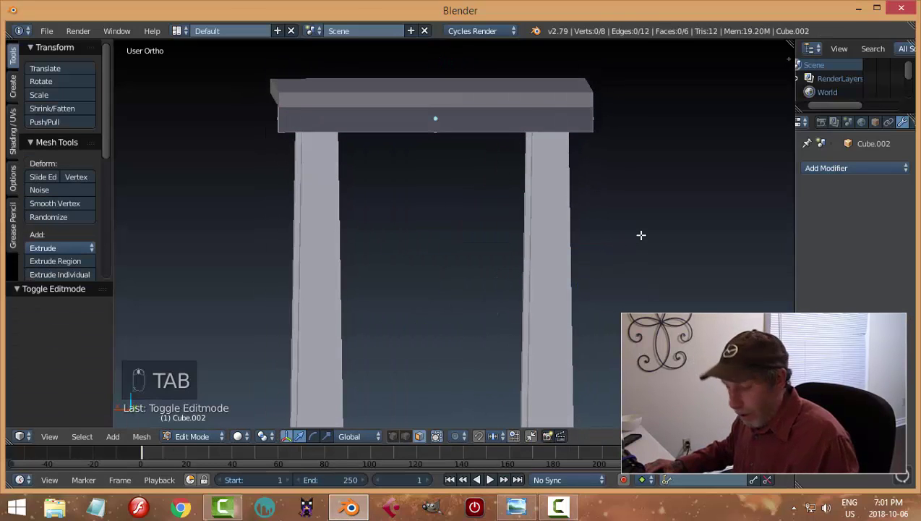
- Shorten the whole beam mesh to 0.935 along X, return to Object Mode and reselect the beam
{"action": "key", "text": "a"}
{"action": "key", "text": "a"}
{"action": "key", "text": "s"}
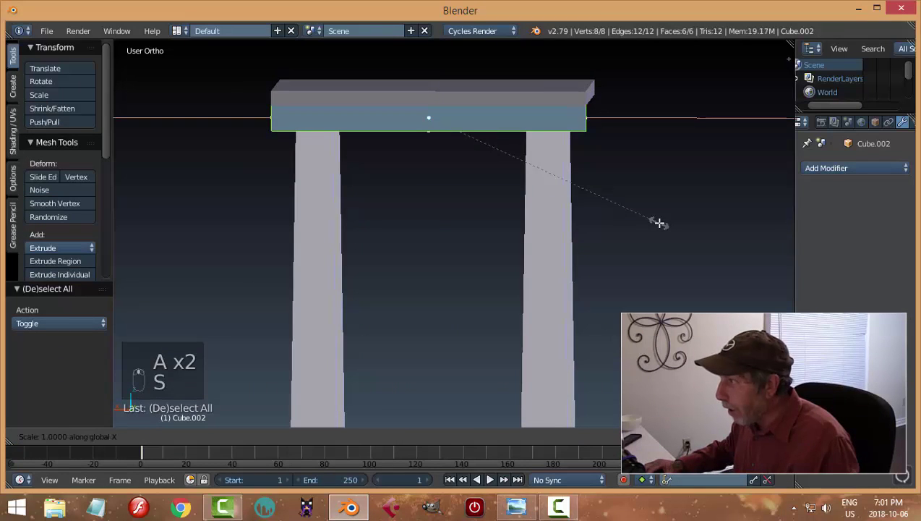
{"action": "left_click", "coordinate": [641, 223]}
{"action": "middle_click_drag", "start_coordinate": [600, 217], "coordinate": [666, 243]}
{"action": "key", "text": "Tab"}
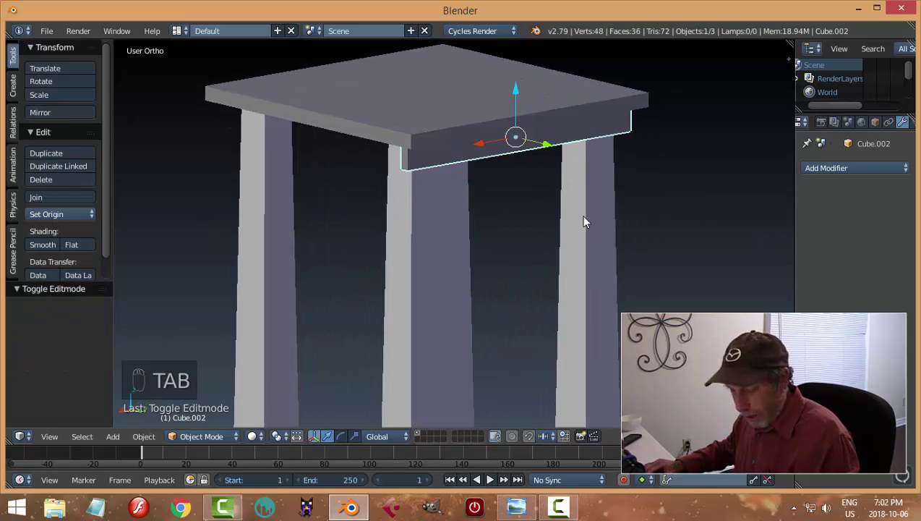
{"action": "key", "text": "a"}
{"action": "key", "text": "a"}
{"action": "middle_click_drag", "start_coordinate": [572, 200], "coordinate": [537, 132]}
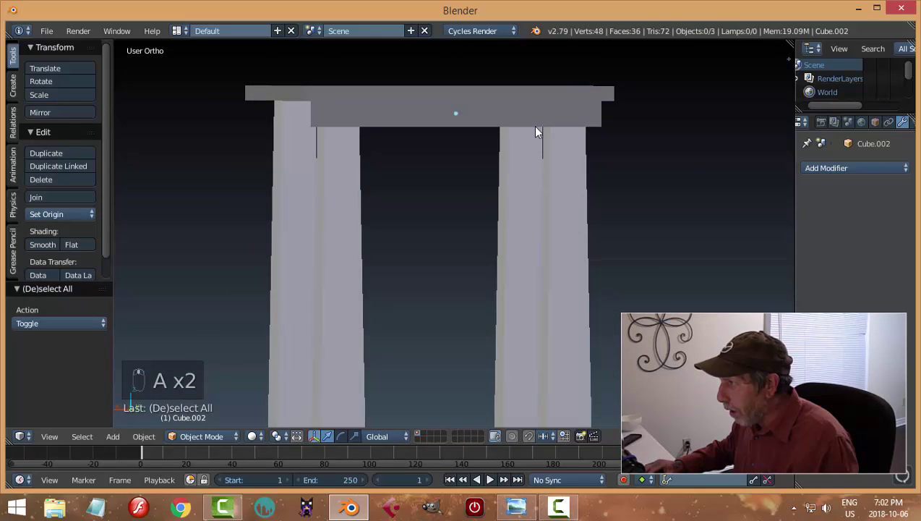
{"action": "right_click", "coordinate": [539, 122]}
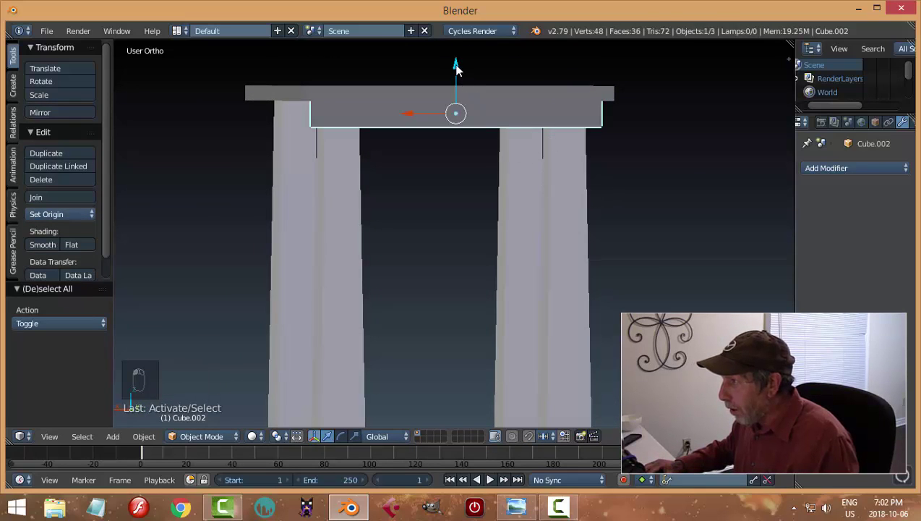
{"action": "middle_click_drag", "start_coordinate": [554, 180], "coordinate": [553, 174]}
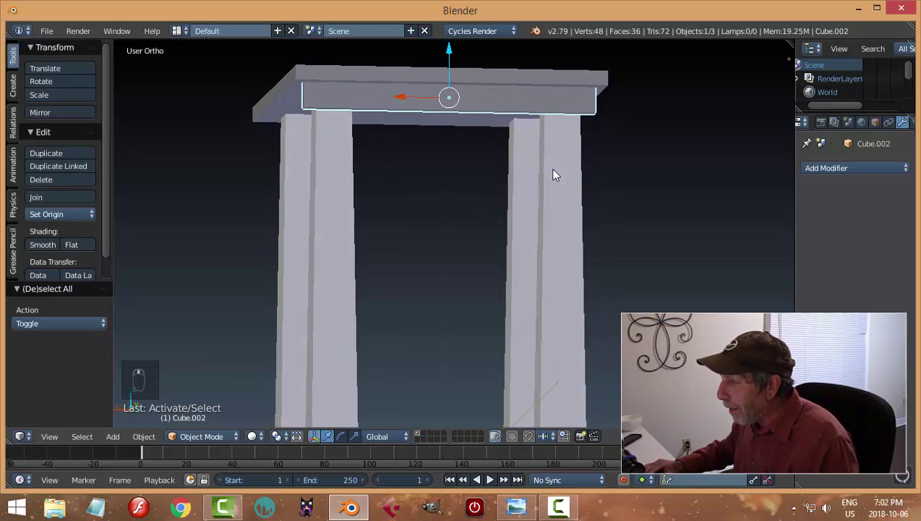
- Enable Ambient Occlusion in the sidebar's viewport Shading panel, then hide the sidebar
{"action": "key", "text": "n"}
{"action": "scroll", "coordinate": [701, 252], "scroll_direction": "down", "scroll_amount": 5}
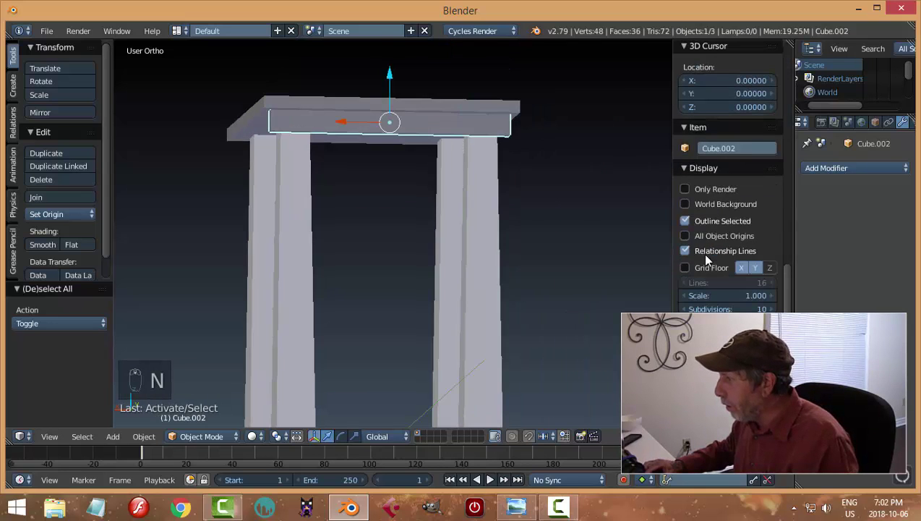
{"action": "left_click", "coordinate": [683, 168]}
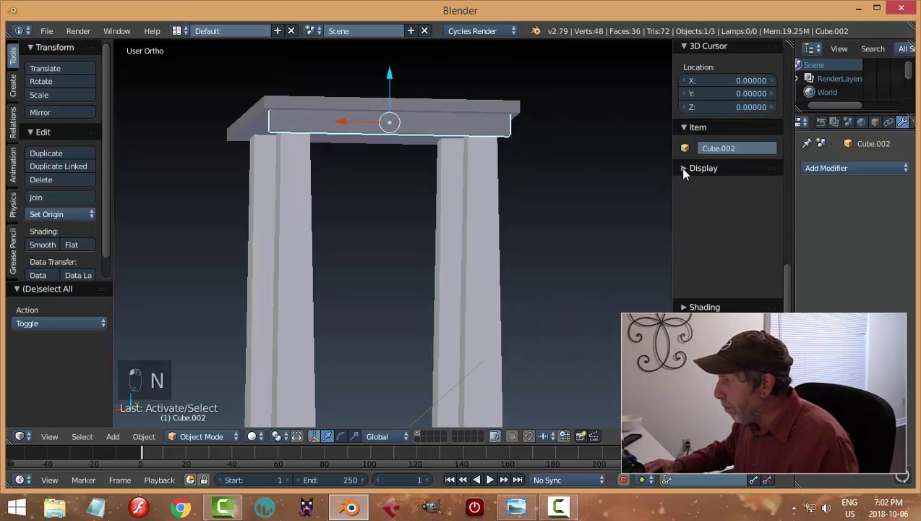
{"action": "left_click", "coordinate": [685, 184]}
{"action": "left_click", "coordinate": [713, 265]}
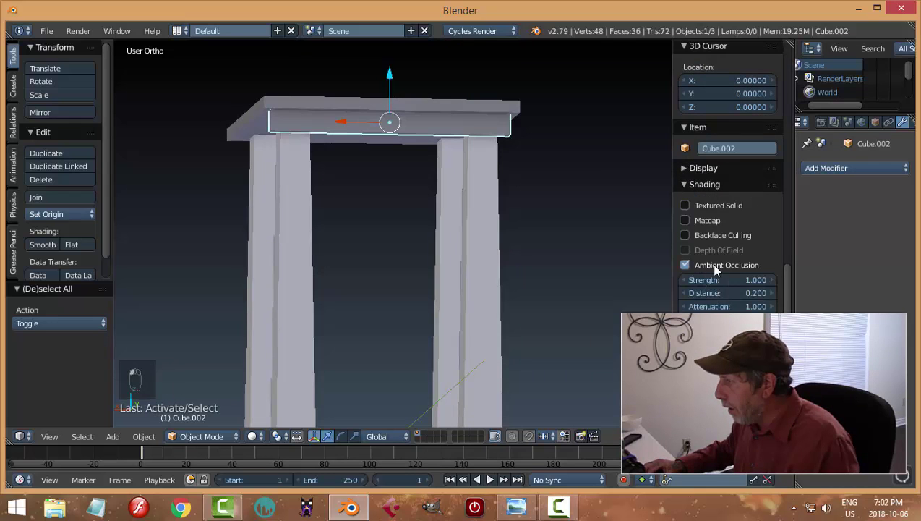
{"action": "key", "text": "n"}
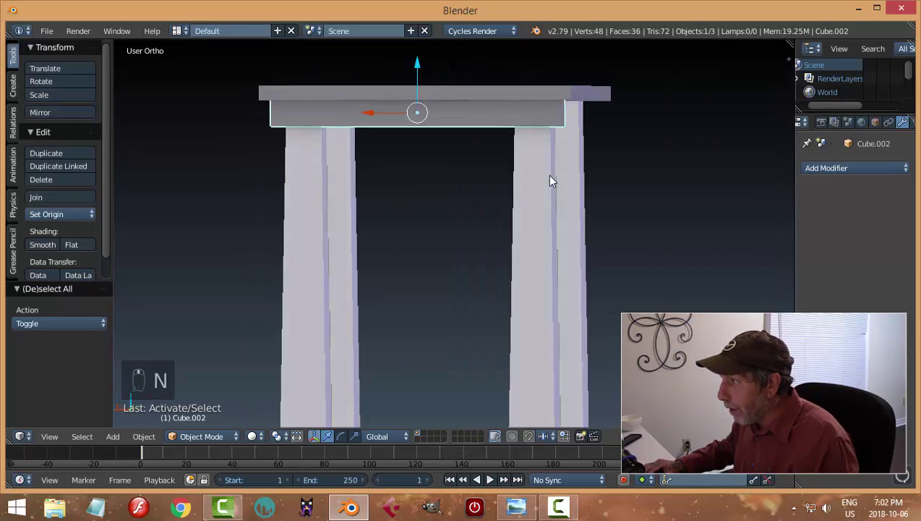
{"action": "middle_click_drag", "start_coordinate": [556, 194], "coordinate": [656, 186]}
- Save the model under the new name watchtower_video.blend in the HOUSE_OUTSIDE folder
{"action": "key", "text": "ctrl+s"}
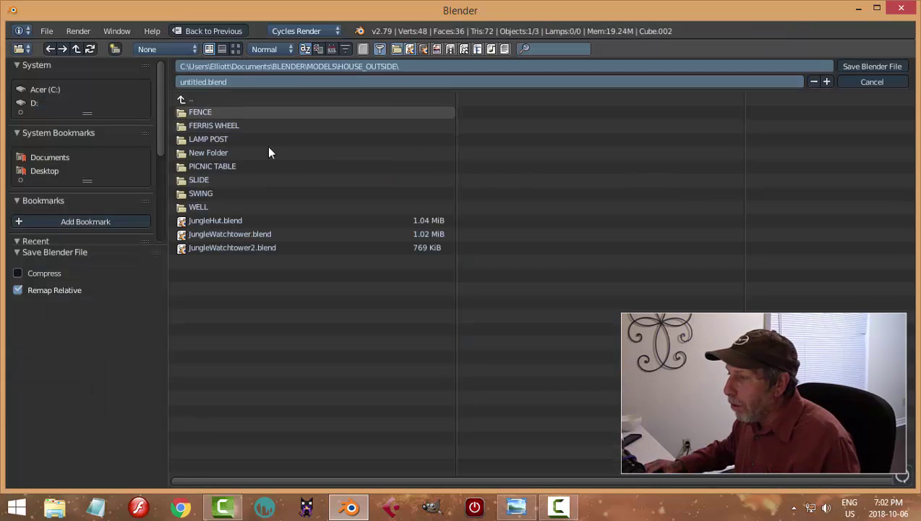
{"action": "left_click", "coordinate": [222, 84]}
{"action": "type", "text": "watchtower_video"}
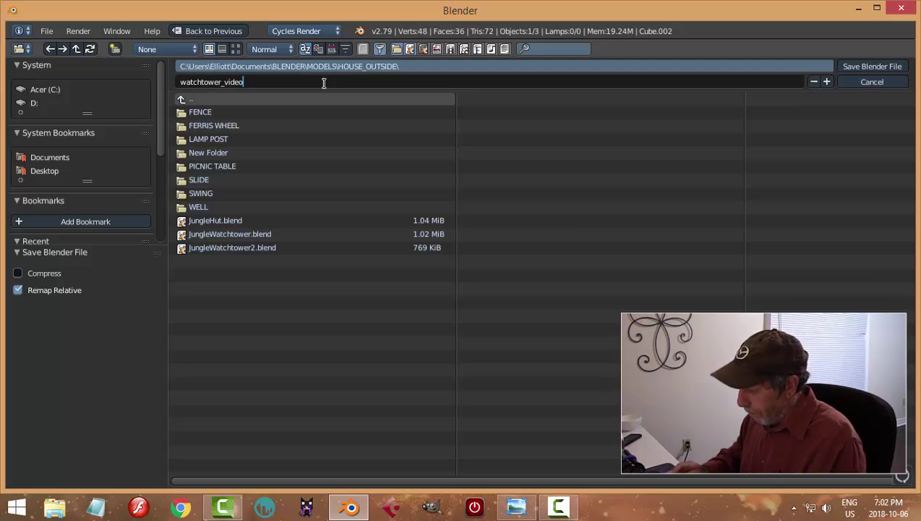
{"action": "key", "text": "Return"}
{"action": "left_click", "coordinate": [868, 66]}
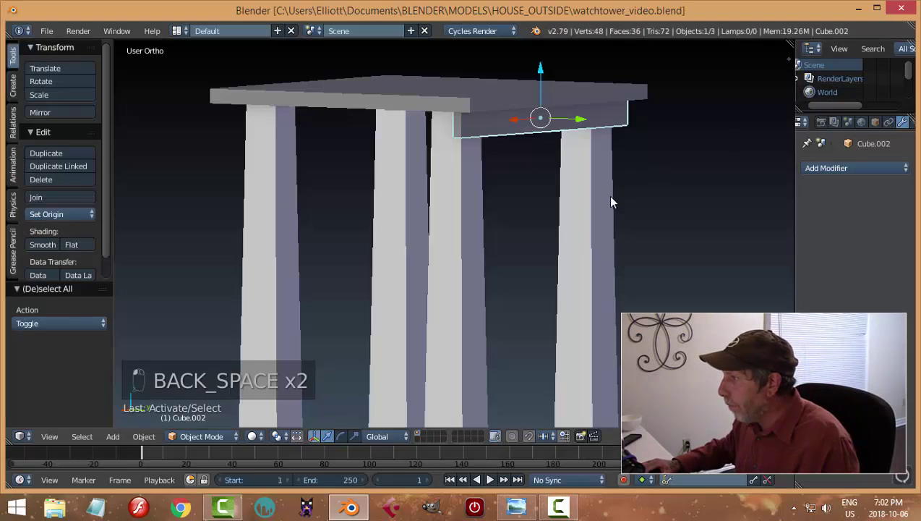
- Save the file again, confirming overwrite of watchtower_video.blend
{"action": "middle_click_drag", "start_coordinate": [567, 208], "coordinate": [532, 221]}
{"action": "scroll", "coordinate": [537, 230], "scroll_direction": "down", "scroll_amount": 2}
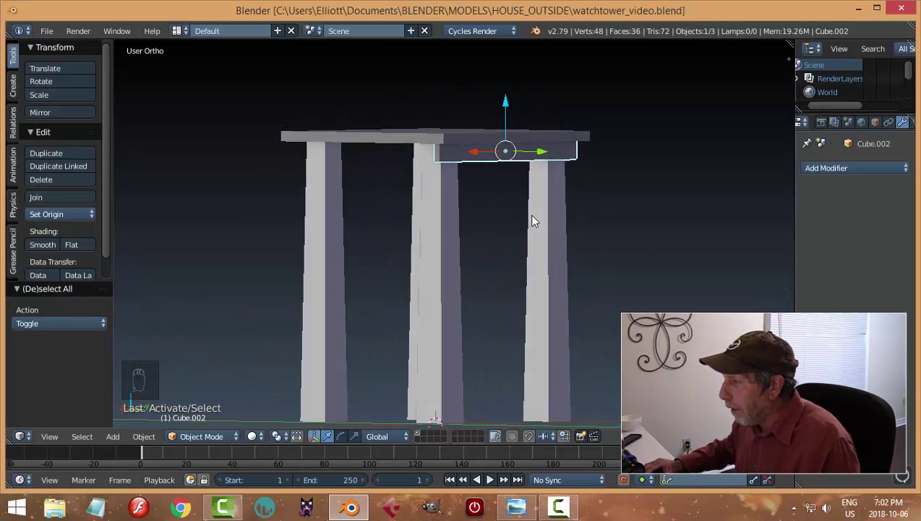
{"action": "right_click", "coordinate": [451, 226]}
{"action": "middle_click_drag", "start_coordinate": [451, 226], "coordinate": [467, 164]}
{"action": "key", "text": "ctrl+s"}
{"action": "left_click", "coordinate": [565, 241]}
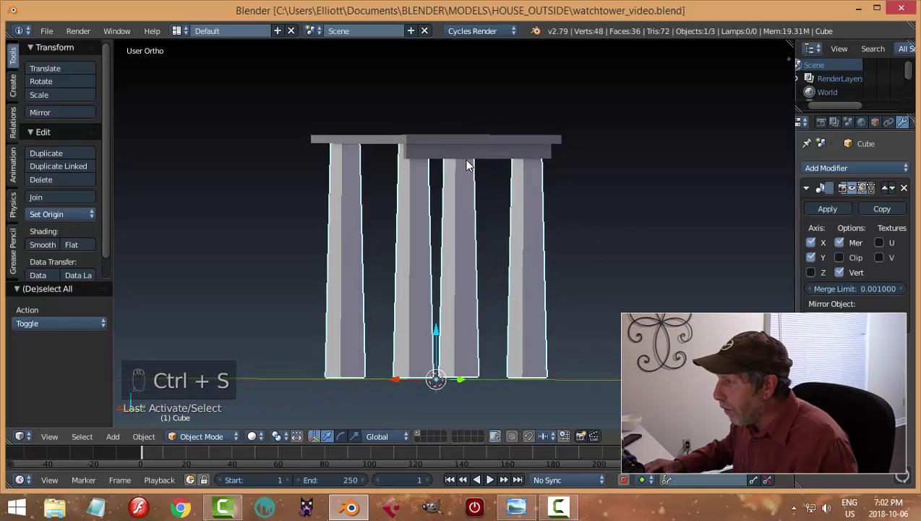
- Select the beam and hide all other objects with Shift+H
{"action": "right_click", "coordinate": [469, 154]}
{"action": "middle_click_drag", "start_coordinate": [627, 199], "coordinate": [557, 192]}
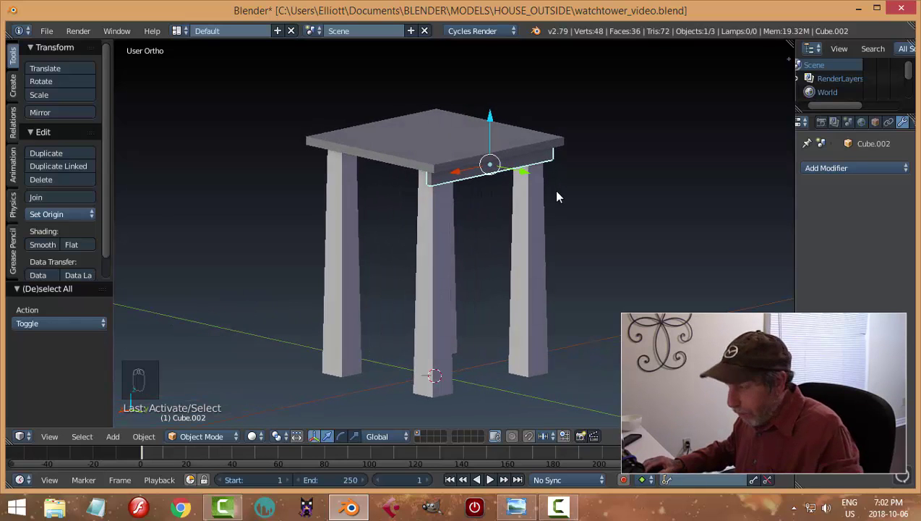
{"action": "key", "text": "shift+h"}
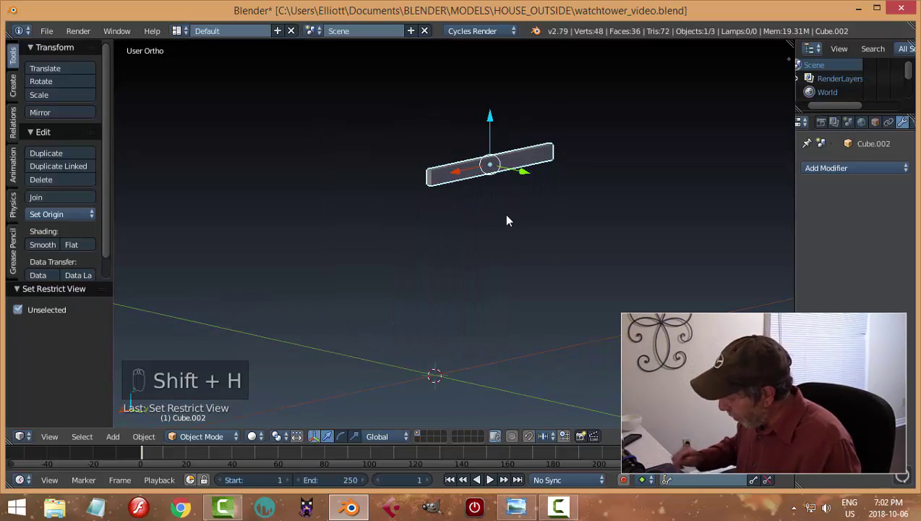
- Frame the Cube.002 beam, split the viewport into two side-by-side views, and hide the right view's Tools shelf
{"action": "key", "text": "KP_Decimal"}
{"action": "mouse_move", "coordinate": [508, 239]}
{"action": "middle_mouse_down"}
{"action": "mouse_move", "coordinate": [573, 218]}
{"action": "mouse_move", "coordinate": [488, 243]}
{"action": "mouse_move", "coordinate": [539, 253]}
{"action": "mouse_move", "coordinate": [582, 218]}
{"action": "mouse_move", "coordinate": [575, 230]}
{"action": "mouse_move", "coordinate": [525, 235]}
{"action": "middle_mouse_up"}
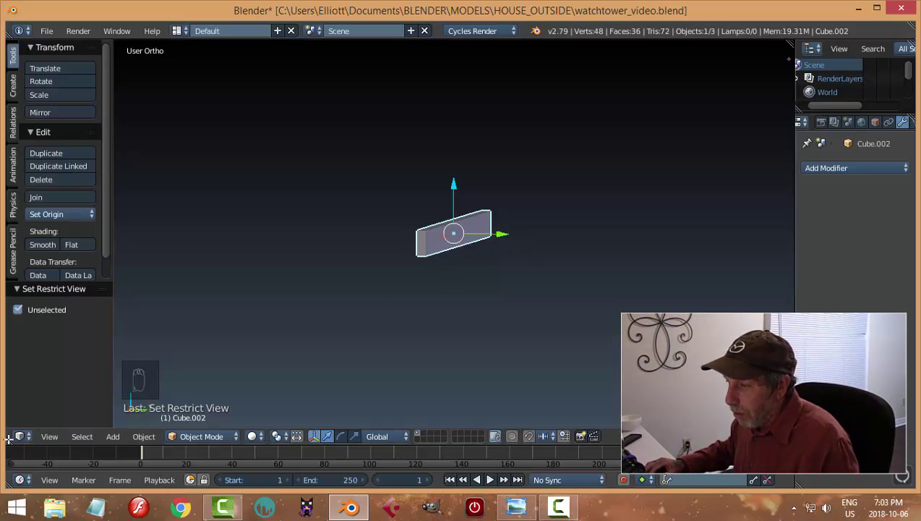
{"action": "left_click_drag", "start_coordinate": [9, 443], "coordinate": [368, 425]}
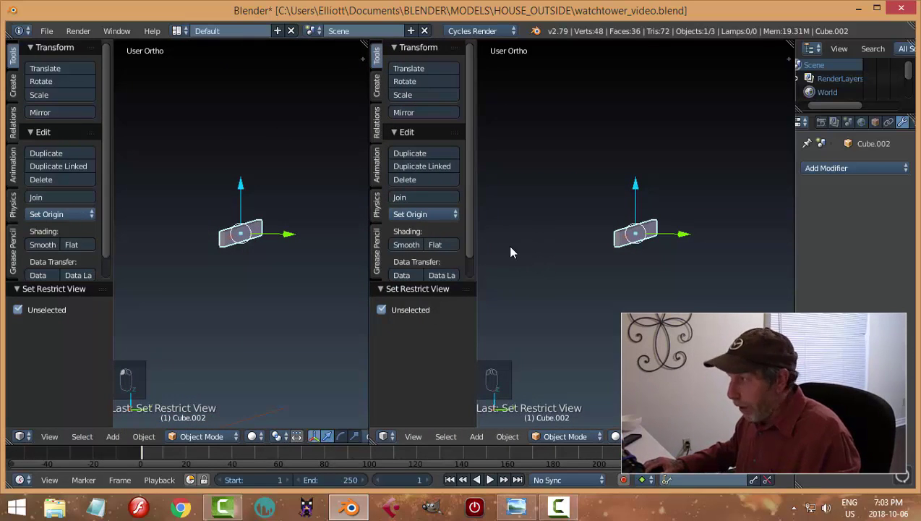
{"action": "key", "text": "t"}
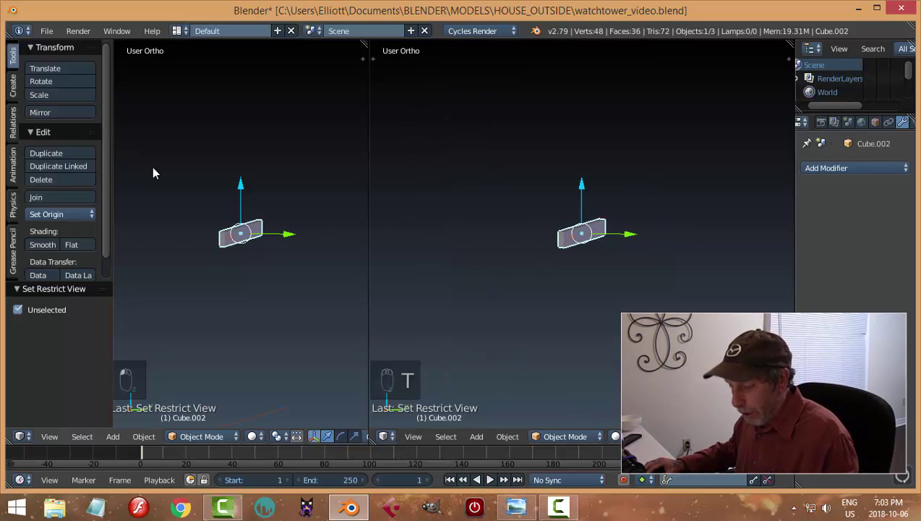
- Hide the left view's Tools shelf and switch that view to the UV/Image Editor
{"action": "key", "text": "t"}
{"action": "left_click", "coordinate": [19, 436]}
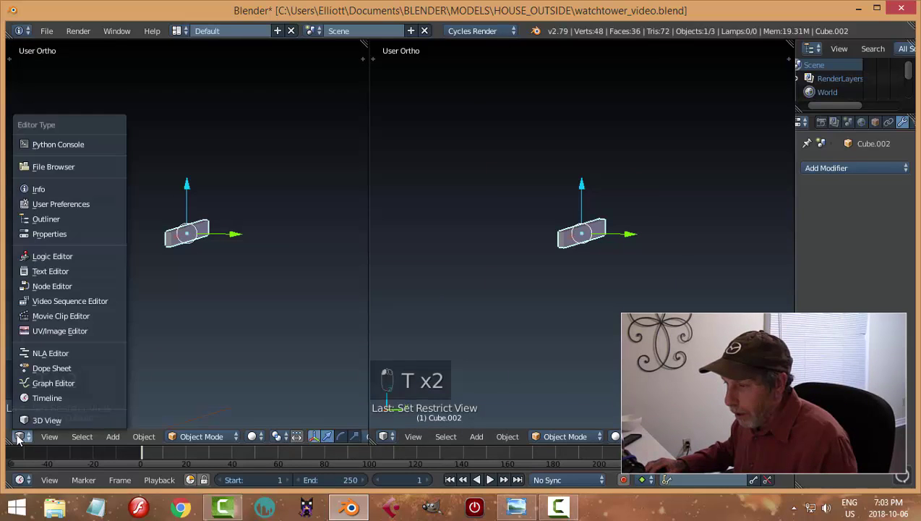
{"action": "left_click", "coordinate": [47, 331]}
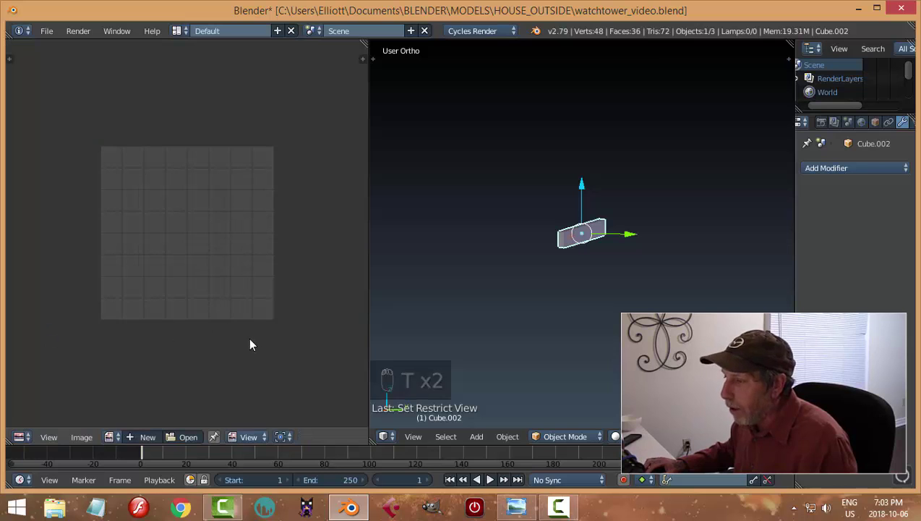
- Load TexturesCom_WoodFine0077_6_seamless_S.jpg from BLENDER > REFERENCE IMAGES > TEXTURES into the image editor
{"action": "left_click", "coordinate": [182, 438]}
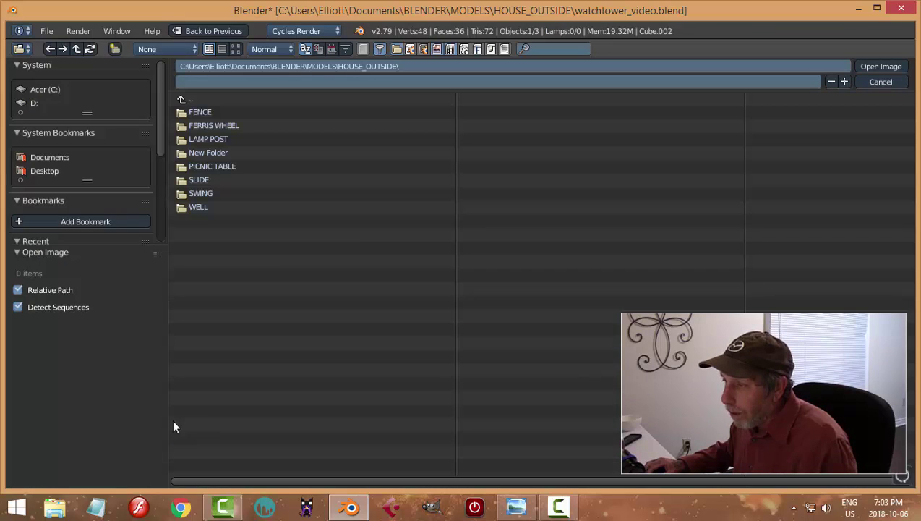
{"action": "left_click", "coordinate": [50, 157]}
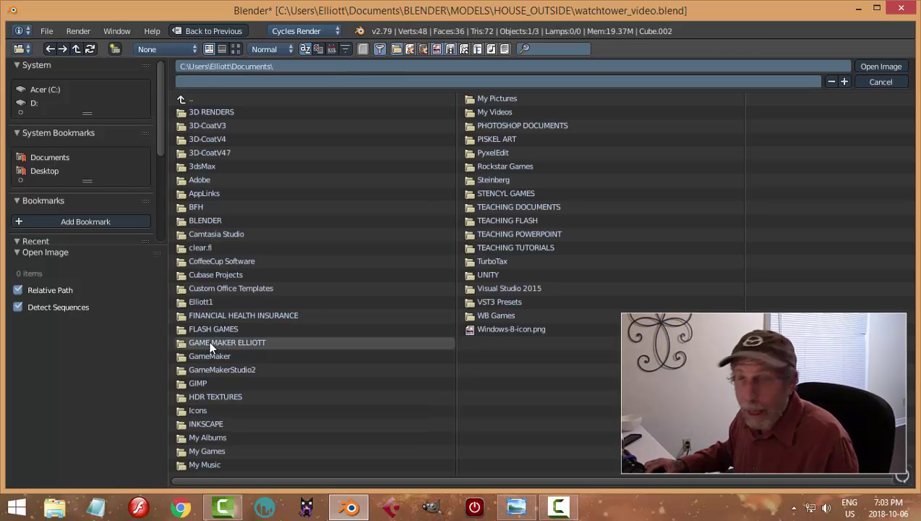
{"action": "left_click", "coordinate": [211, 112]}
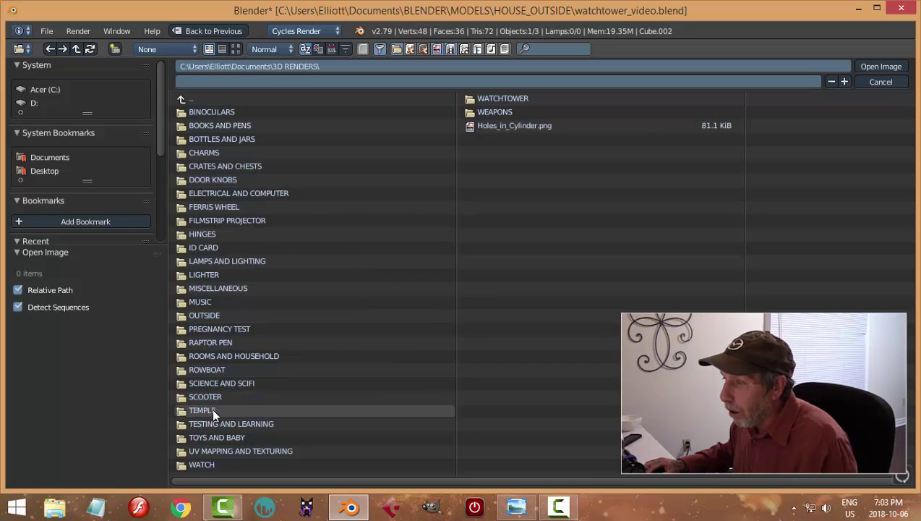
{"action": "left_click", "coordinate": [50, 157]}
{"action": "left_click", "coordinate": [193, 218]}
{"action": "left_click", "coordinate": [220, 168]}
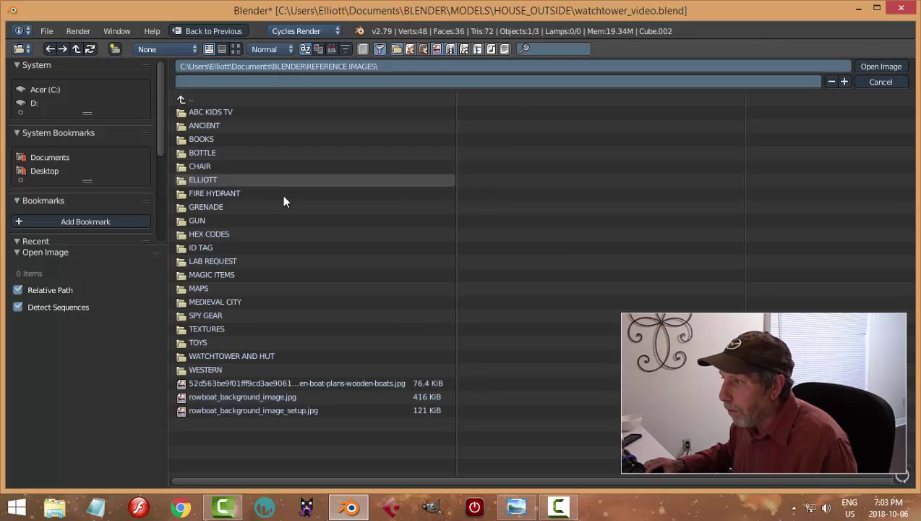
{"action": "left_click", "coordinate": [210, 328]}
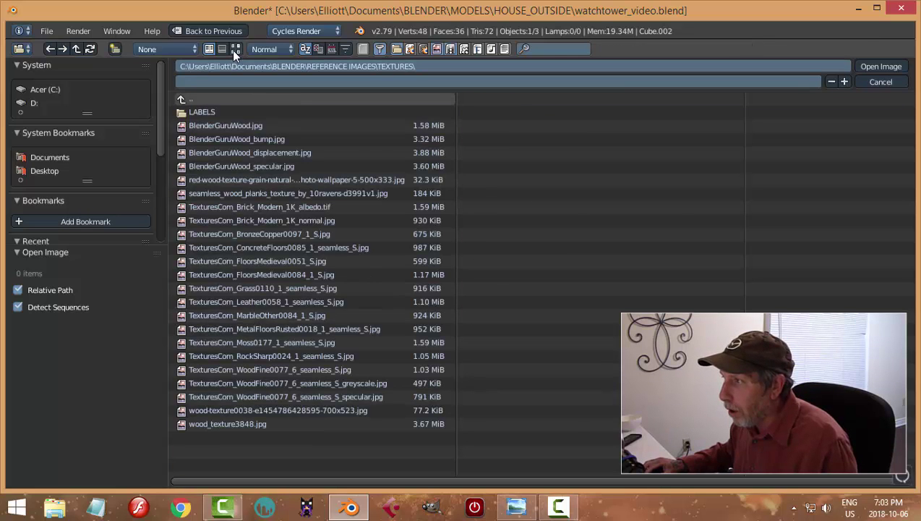
{"action": "left_click", "coordinate": [235, 49]}
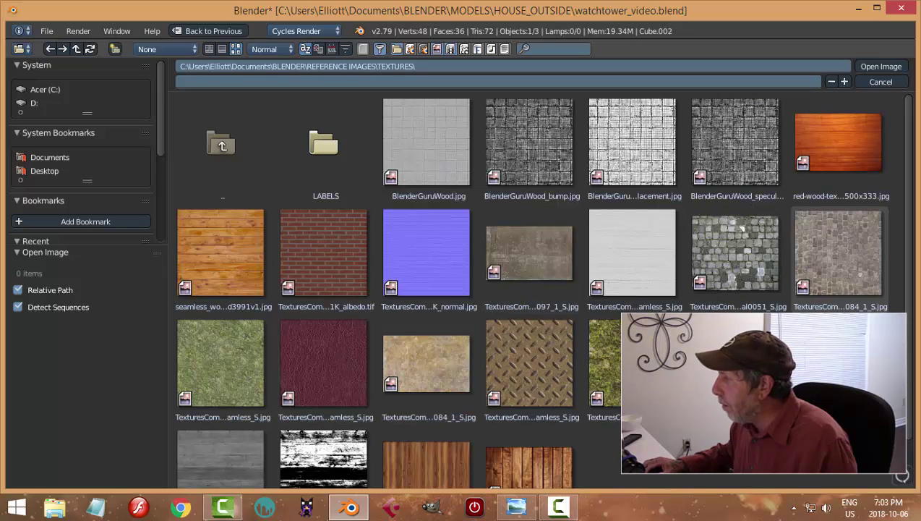
{"action": "left_click", "coordinate": [838, 361]}
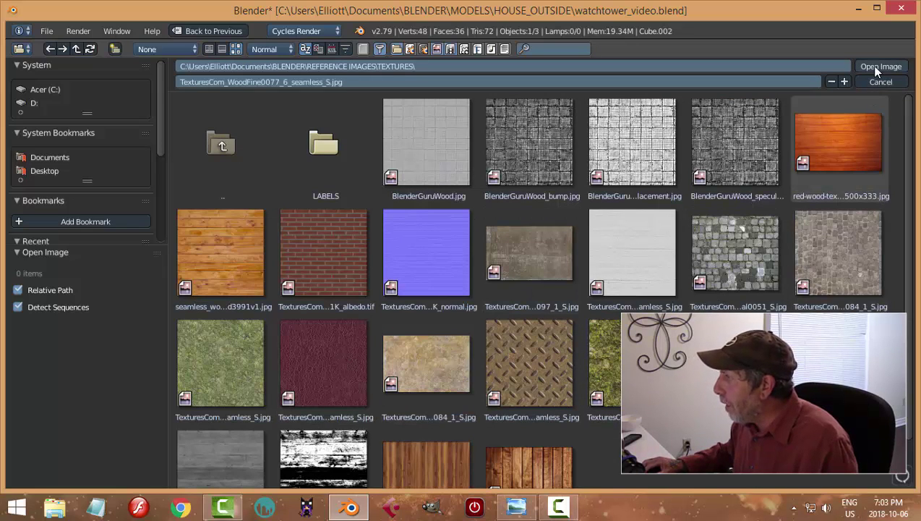
{"action": "left_click", "coordinate": [875, 67]}
{"action": "scroll", "coordinate": [253, 259], "scroll_direction": "down", "scroll_amount": 4}
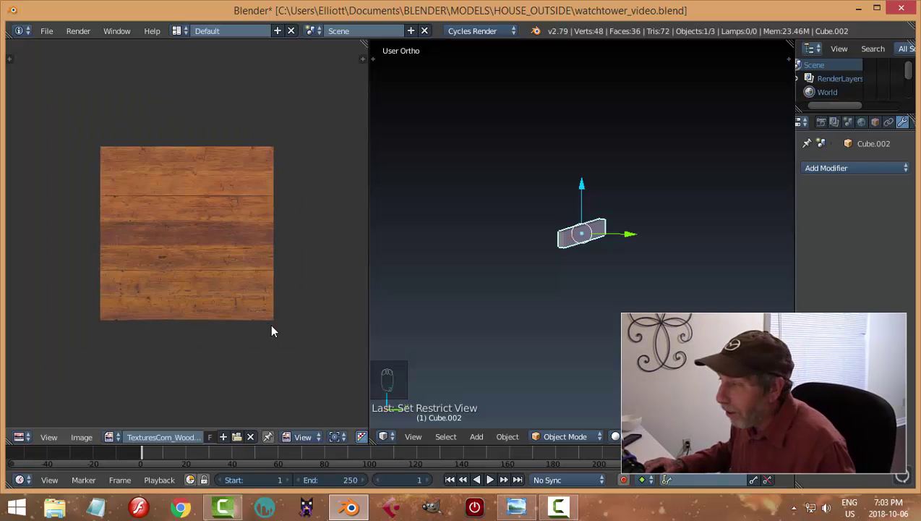
- Enter Edit Mode on the plank and switch to edge selection mode
{"action": "scroll", "coordinate": [232, 269], "scroll_direction": "up", "scroll_amount": 3}
{"action": "scroll", "coordinate": [231, 276], "scroll_direction": "down", "scroll_amount": 1}
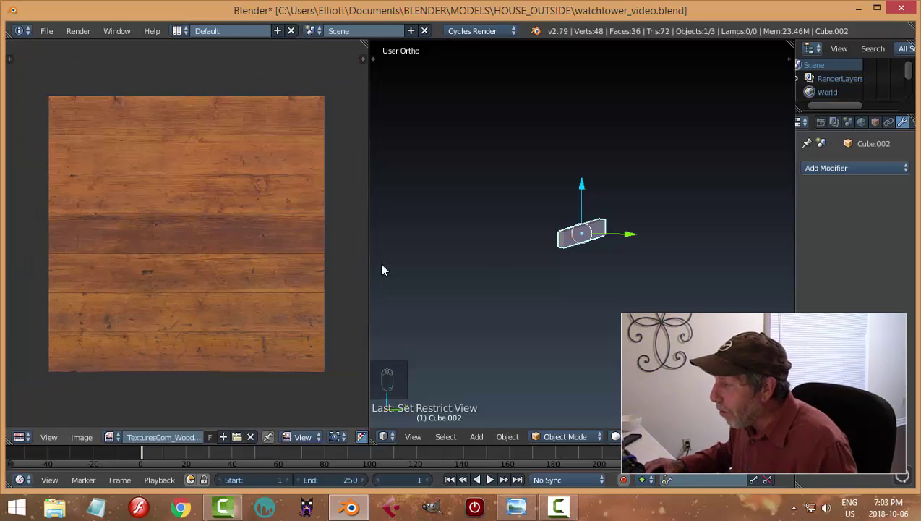
{"action": "scroll", "coordinate": [562, 280], "scroll_direction": "up", "scroll_amount": 4}
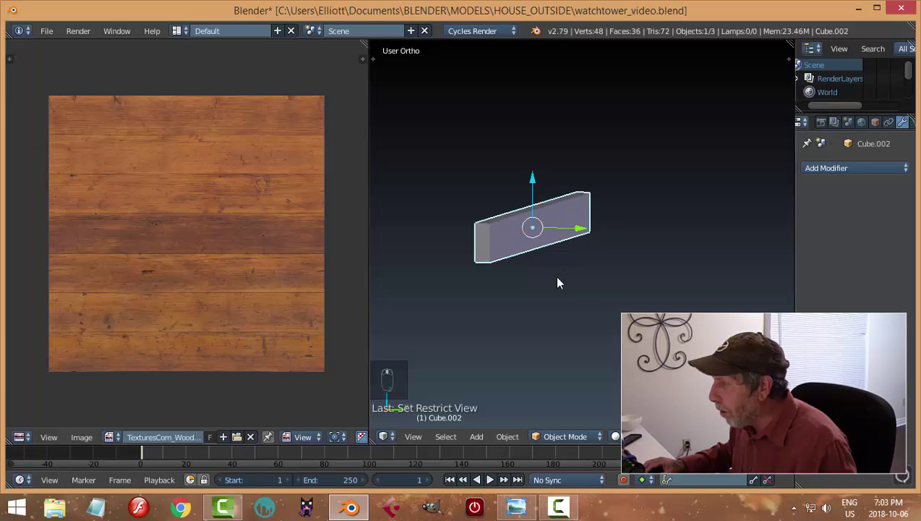
{"action": "middle_click_drag", "start_coordinate": [508, 271], "coordinate": [574, 275]}
{"action": "key", "text": "Tab"}
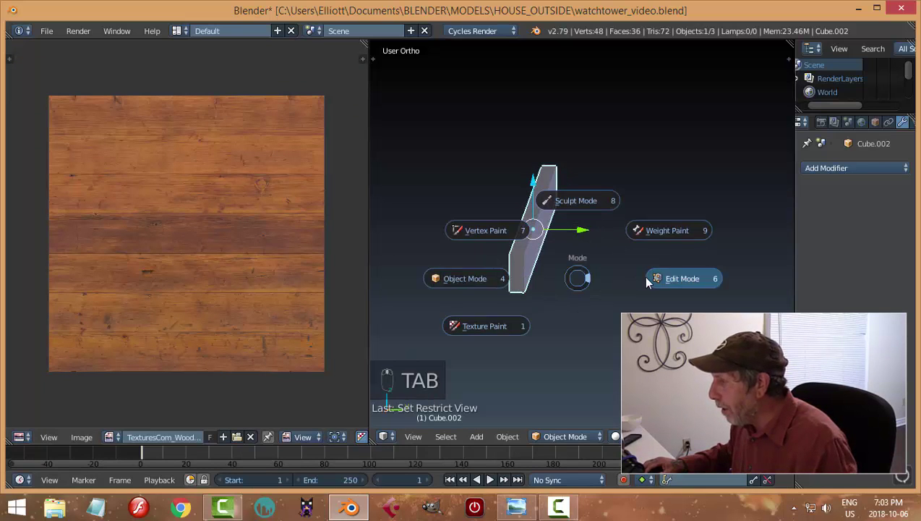
{"action": "scroll", "coordinate": [561, 280], "scroll_direction": "up", "scroll_amount": 2}
{"action": "key", "text": "a"}
{"action": "key", "text": "a"}
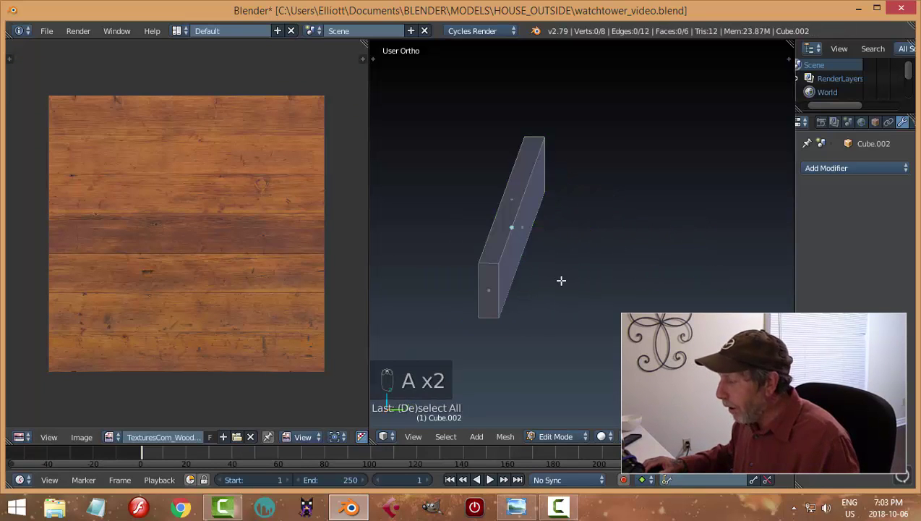
{"action": "key", "text": "a"}
{"action": "middle_click_drag", "start_coordinate": [604, 288], "coordinate": [593, 302]}
{"action": "key", "text": "a"}
{"action": "key", "text": "ctrl+Tab"}
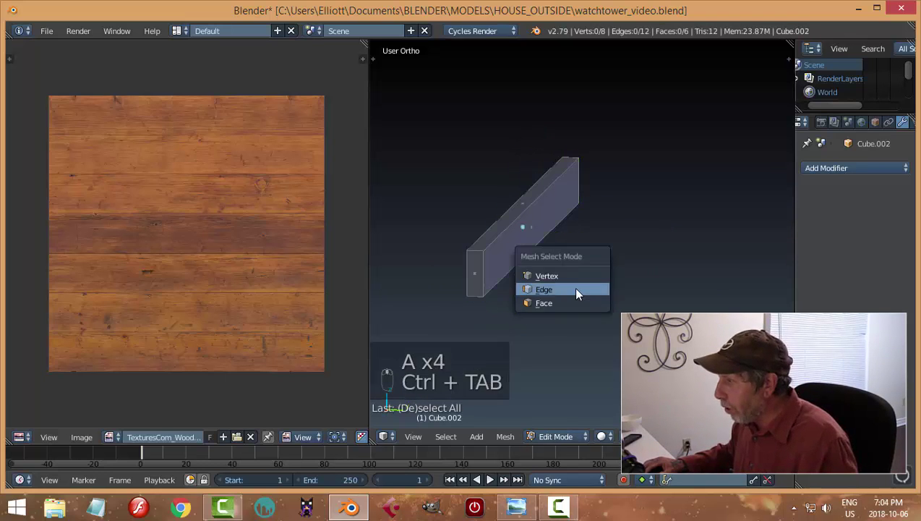
{"action": "left_click", "coordinate": [572, 288]}
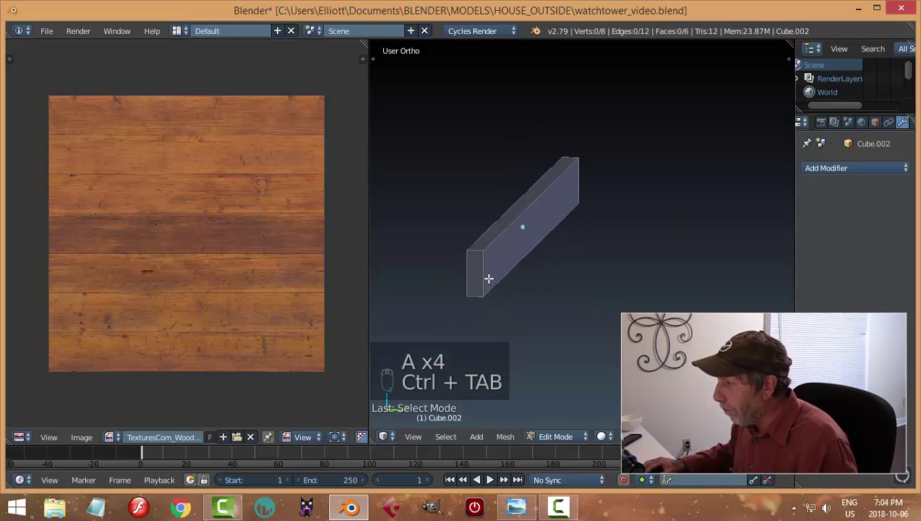
- Practise selecting the top edge loop and an end face's edges, then select the whole mesh
{"action": "right_click", "coordinate": [501, 221], "text": "alt"}
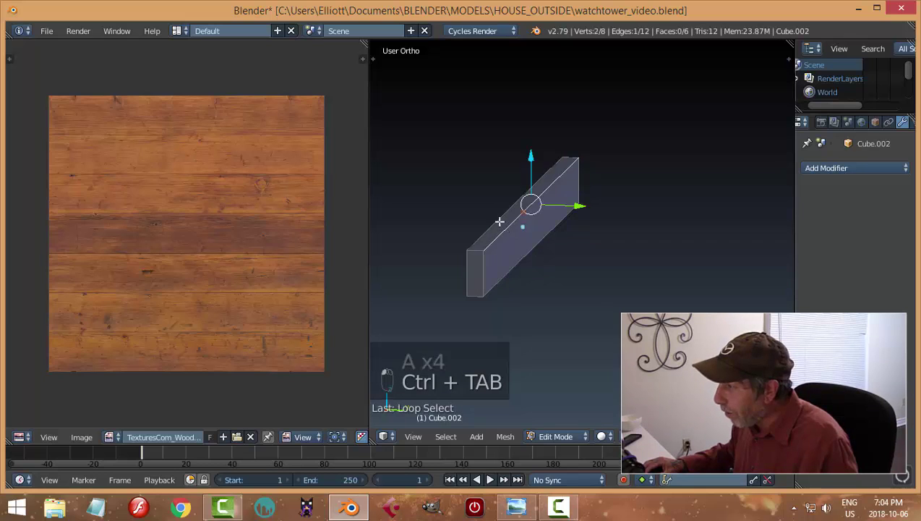
{"action": "right_click", "coordinate": [470, 260], "text": "shift"}
{"action": "right_click", "coordinate": [482, 266], "text": "shift"}
{"action": "right_click", "coordinate": [483, 293], "text": "shift"}
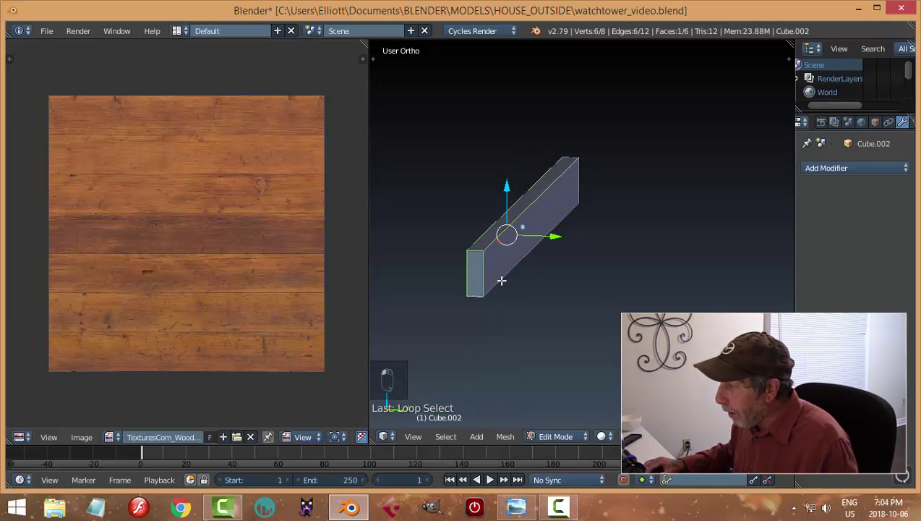
{"action": "key", "text": "a"}
{"action": "key", "text": "a"}
{"action": "key", "text": "a"}
- Practise selecting the top and front face edges, then select the entire plank mesh
{"action": "scroll", "coordinate": [570, 312], "scroll_direction": "up", "scroll_amount": 3}
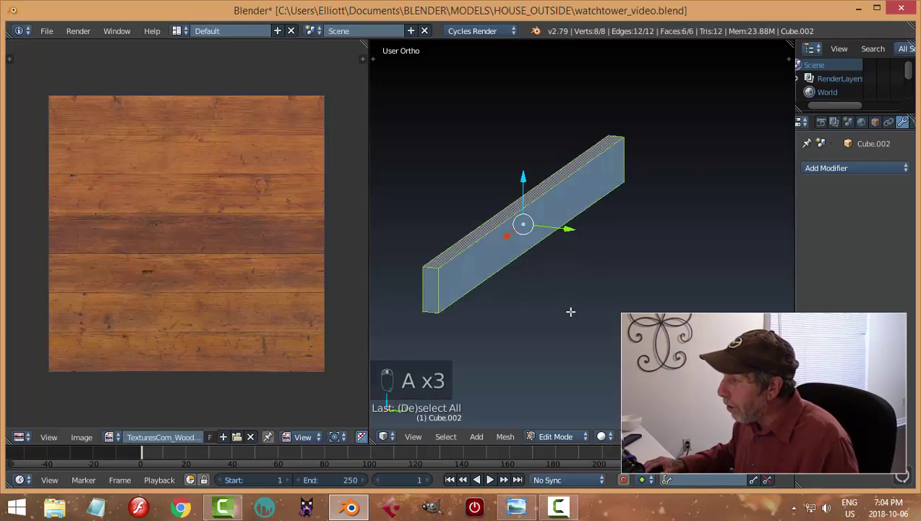
{"action": "mouse_move", "coordinate": [570, 312]}
{"action": "middle_mouse_down"}
{"action": "mouse_move", "coordinate": [571, 300]}
{"action": "mouse_move", "coordinate": [587, 305]}
{"action": "middle_mouse_up"}
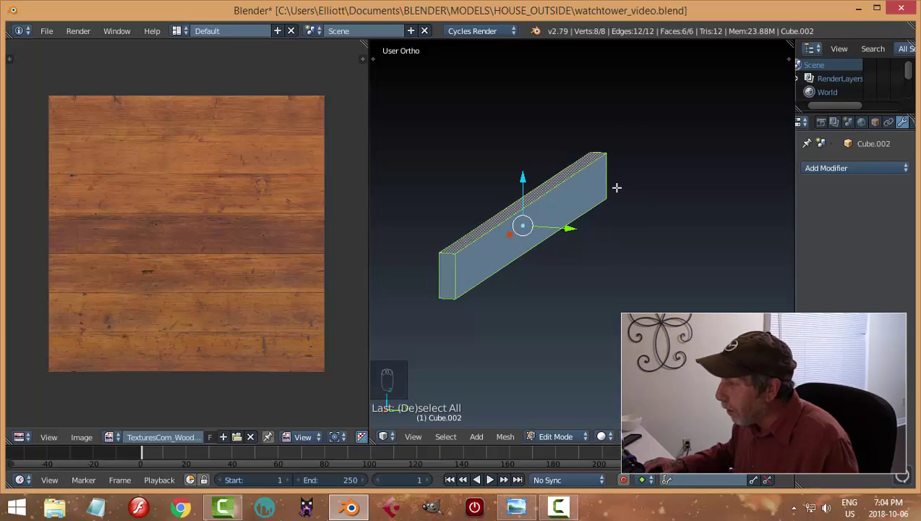
{"action": "key", "text": "a"}
{"action": "right_click", "coordinate": [488, 236], "text": "alt"}
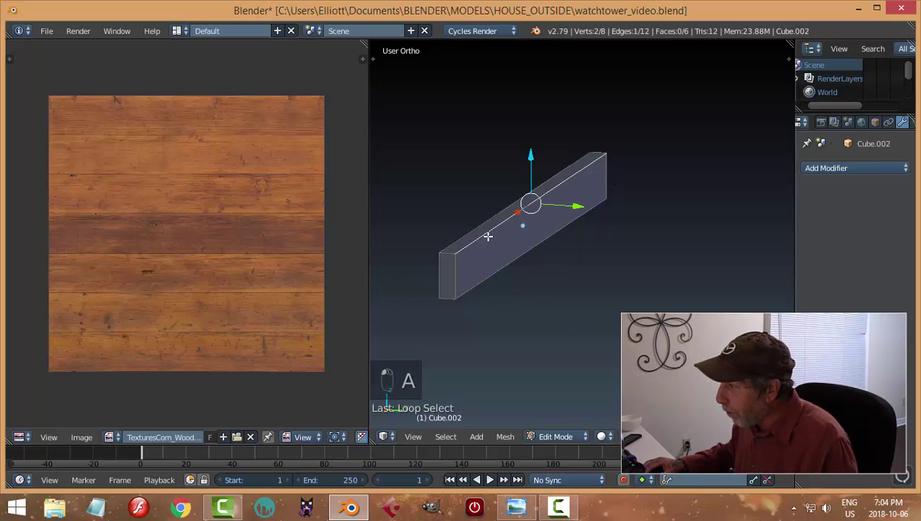
{"action": "right_click", "coordinate": [451, 253], "text": "alt+shift"}
{"action": "right_click", "coordinate": [592, 153], "text": "shift"}
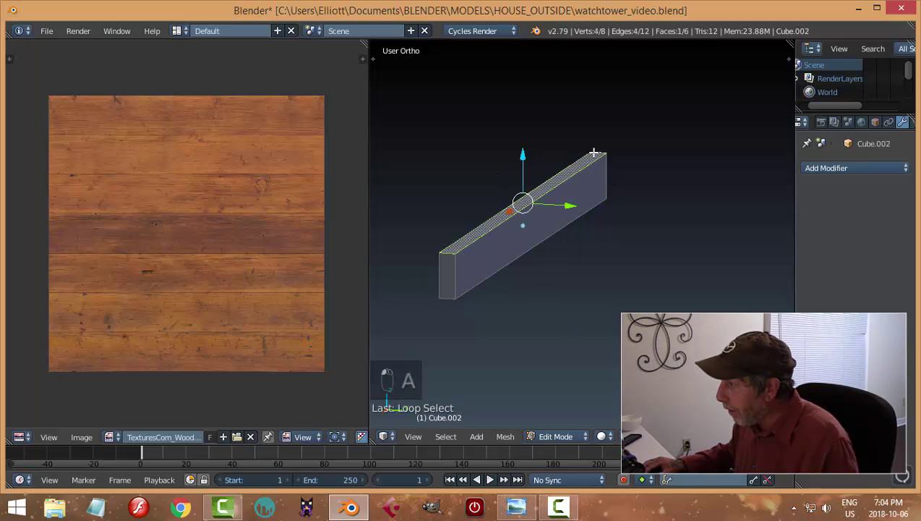
{"action": "right_click", "coordinate": [460, 270], "text": "shift"}
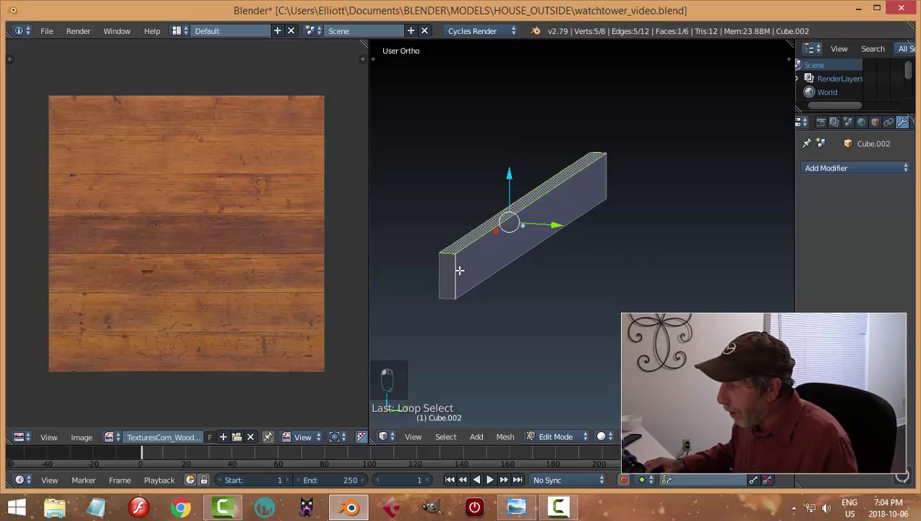
{"action": "right_click", "coordinate": [444, 295], "text": "shift"}
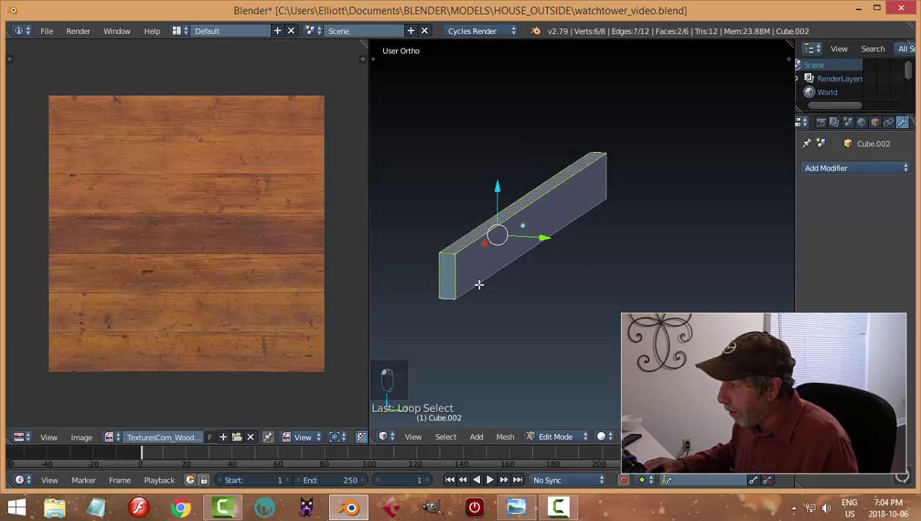
{"action": "right_click", "coordinate": [607, 172], "text": "shift"}
{"action": "middle_click_drag", "start_coordinate": [617, 298], "coordinate": [553, 305]}
{"action": "key", "text": "a"}
{"action": "key", "text": "a"}
{"action": "key", "text": "a"}
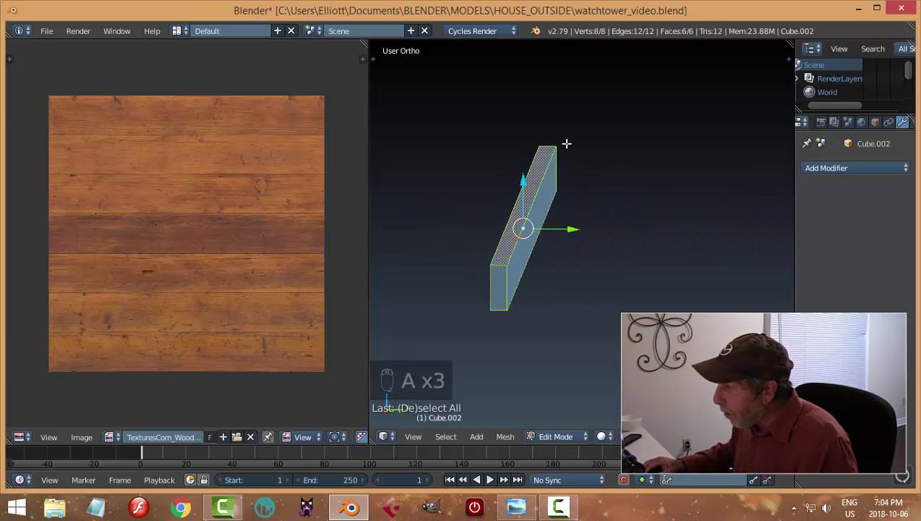
{"action": "scroll", "coordinate": [487, 289], "scroll_direction": "up", "scroll_amount": 2}
{"action": "middle_click_drag", "start_coordinate": [484, 302], "coordinate": [509, 305]}
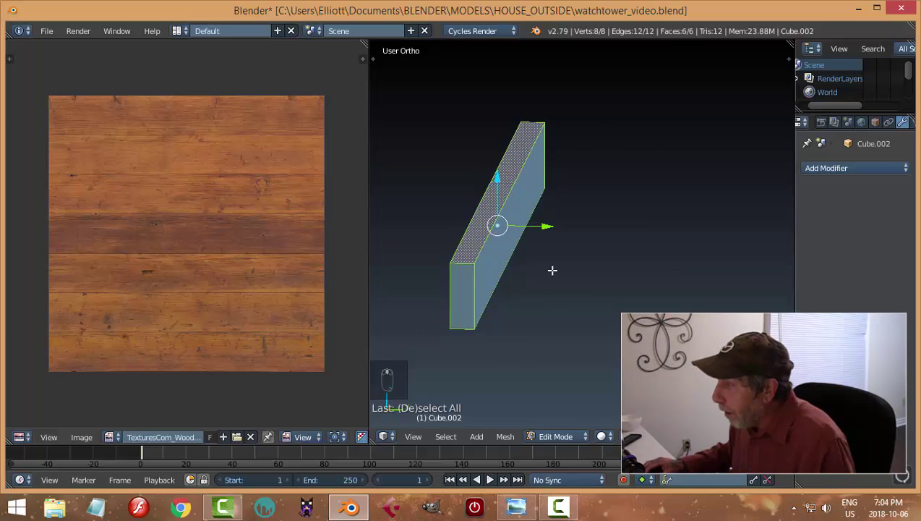
{"action": "middle_click_drag", "start_coordinate": [552, 269], "coordinate": [534, 279]}
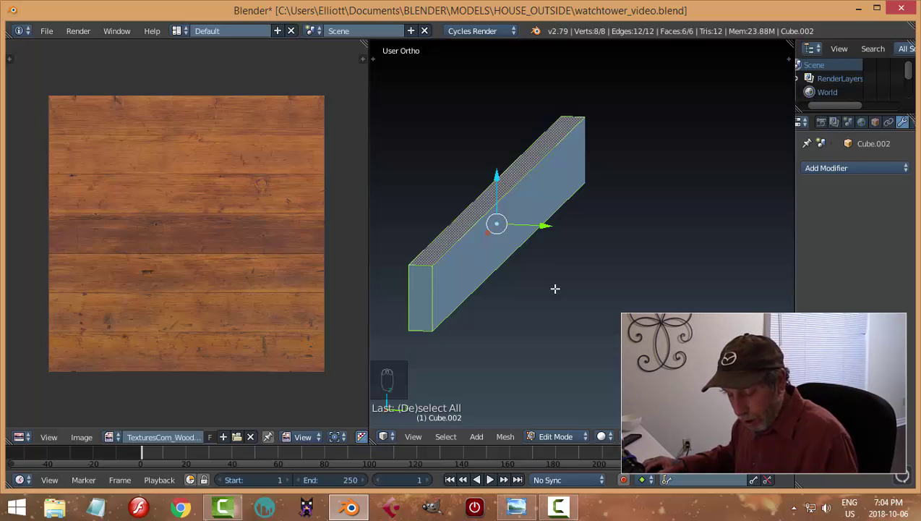
- Mark the selected edges as UV seams and deselect the mesh
{"action": "key", "text": "ctrl+e"}
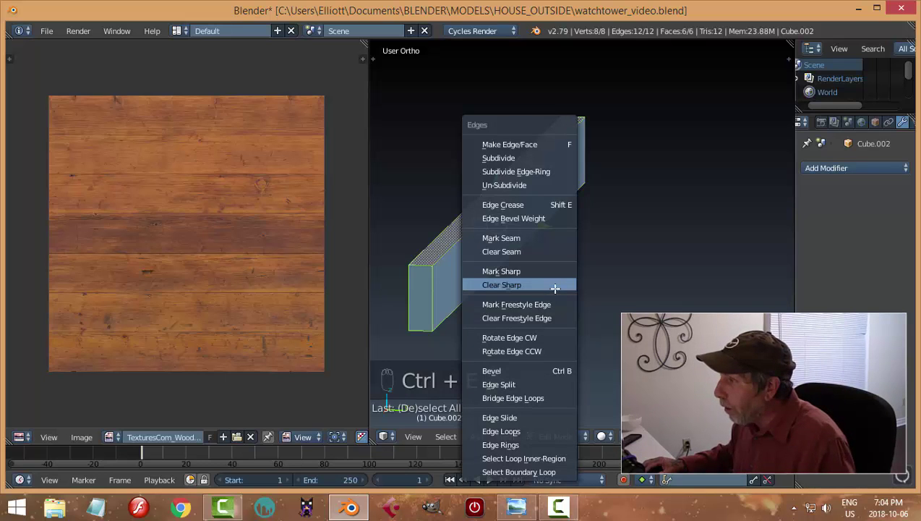
{"action": "left_click", "coordinate": [515, 240]}
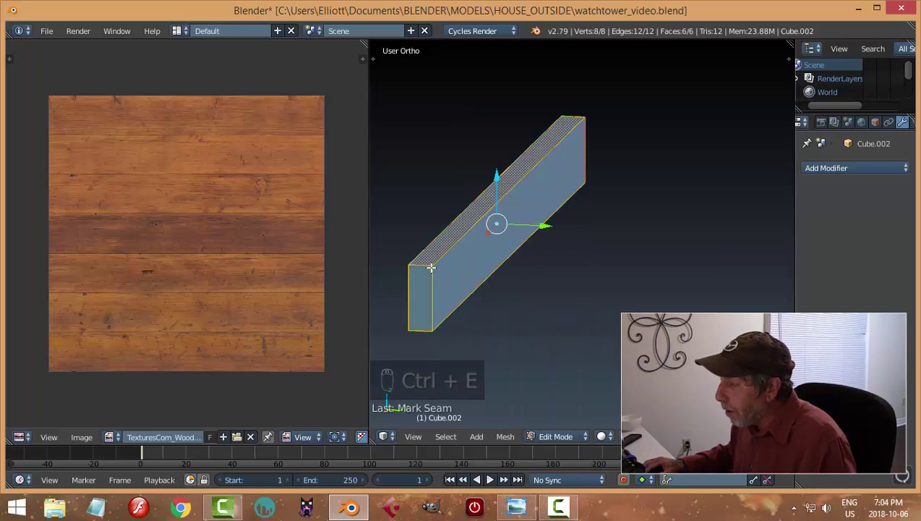
{"action": "key", "text": "a"}
{"action": "middle_click_drag", "start_coordinate": [613, 257], "coordinate": [607, 276]}
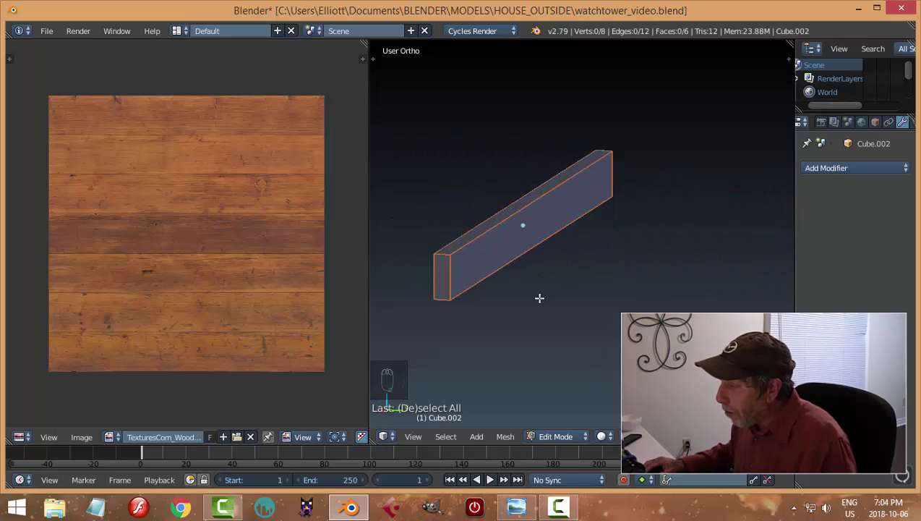
{"action": "middle_click_drag", "start_coordinate": [540, 298], "coordinate": [574, 284]}
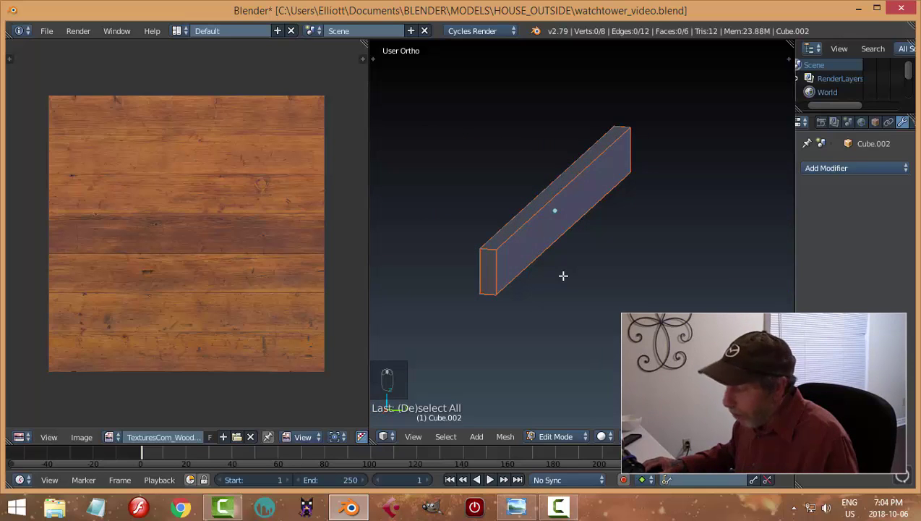
- Unwrap the whole bar onto the wood texture and enable UV sync selection
{"action": "key", "text": "a"}
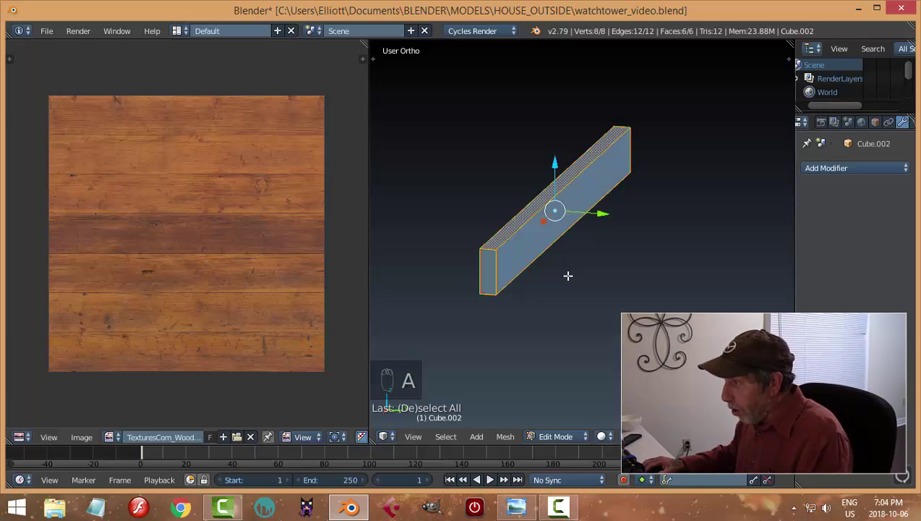
{"action": "key", "text": "u"}
{"action": "left_click", "coordinate": [539, 148]}
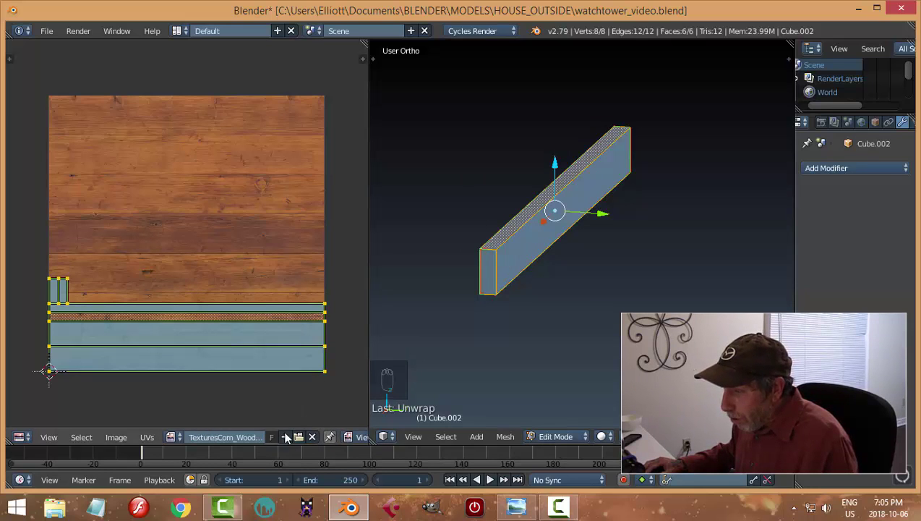
{"action": "scroll", "coordinate": [289, 438], "scroll_direction": "down", "scroll_amount": 5}
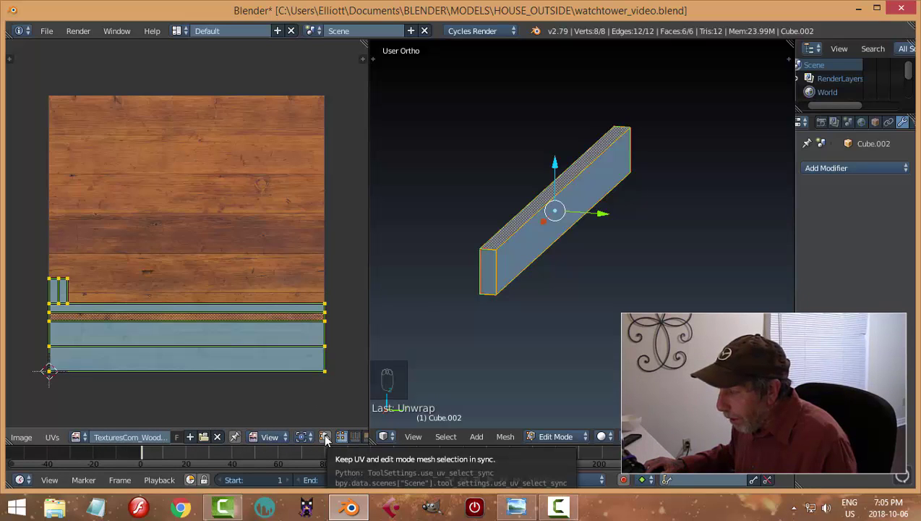
{"action": "left_click", "coordinate": [325, 439]}
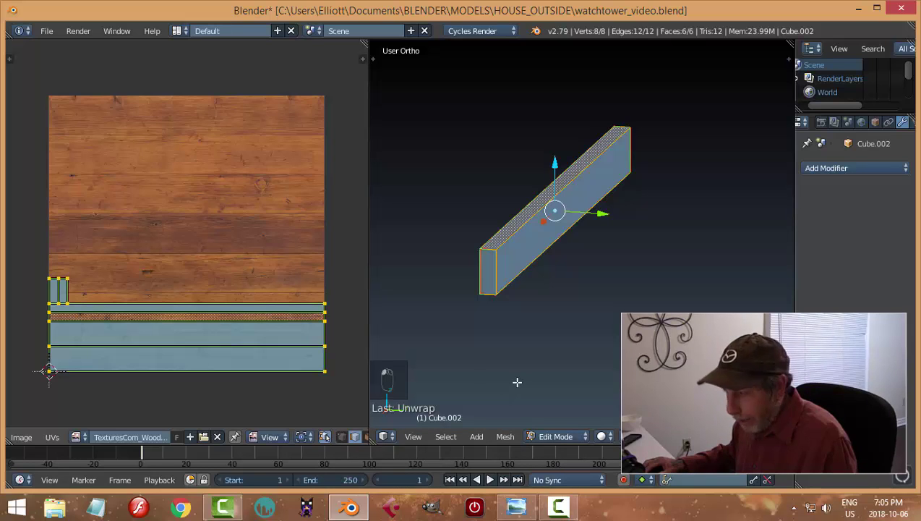
- Switch to face selection and match the bar's end, long and top faces to their UV islands
{"action": "key", "text": "a"}
{"action": "key", "text": "a"}
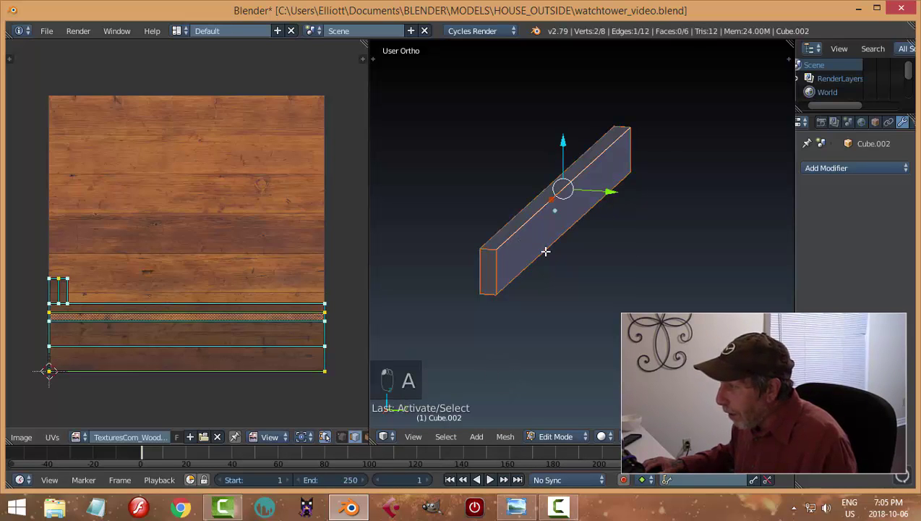
{"action": "key", "text": "a"}
{"action": "key", "text": "ctrl+Tab"}
{"action": "left_click", "coordinate": [495, 265]}
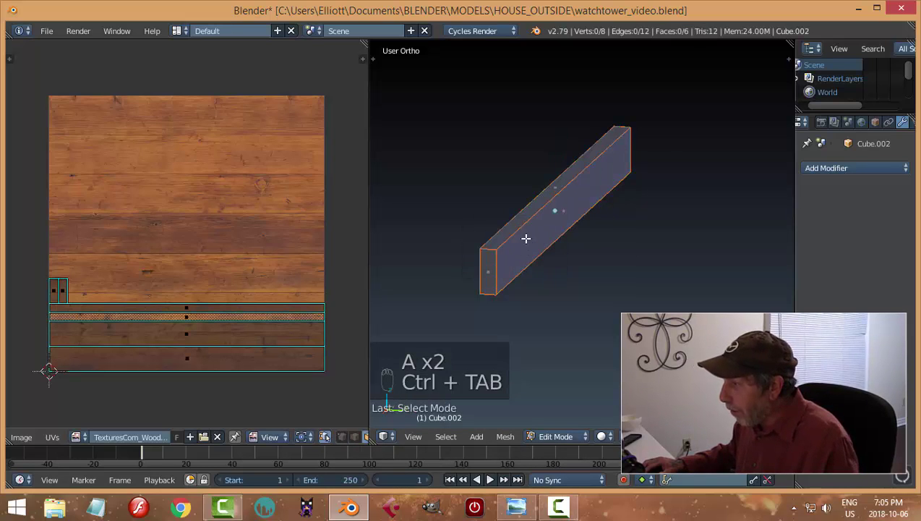
{"action": "right_click", "coordinate": [521, 264]}
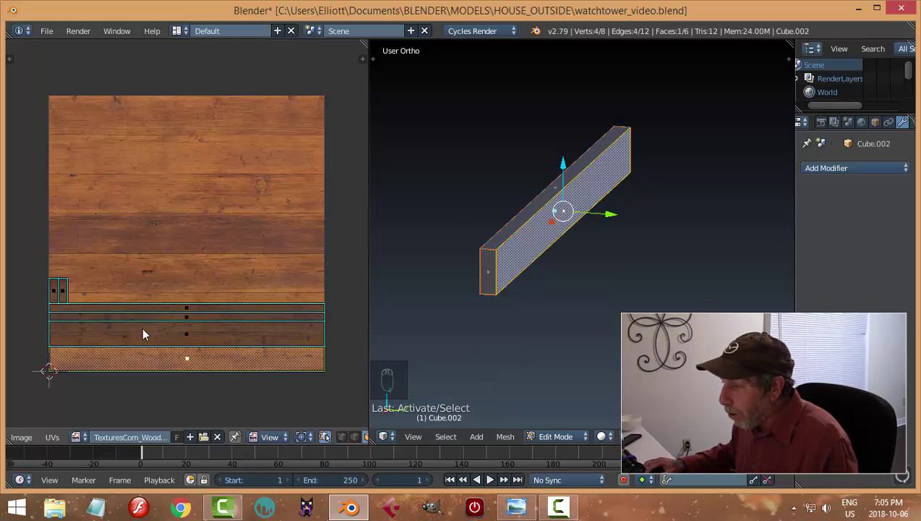
{"action": "right_click", "coordinate": [204, 330]}
{"action": "middle_click_drag", "start_coordinate": [455, 298], "coordinate": [539, 285]}
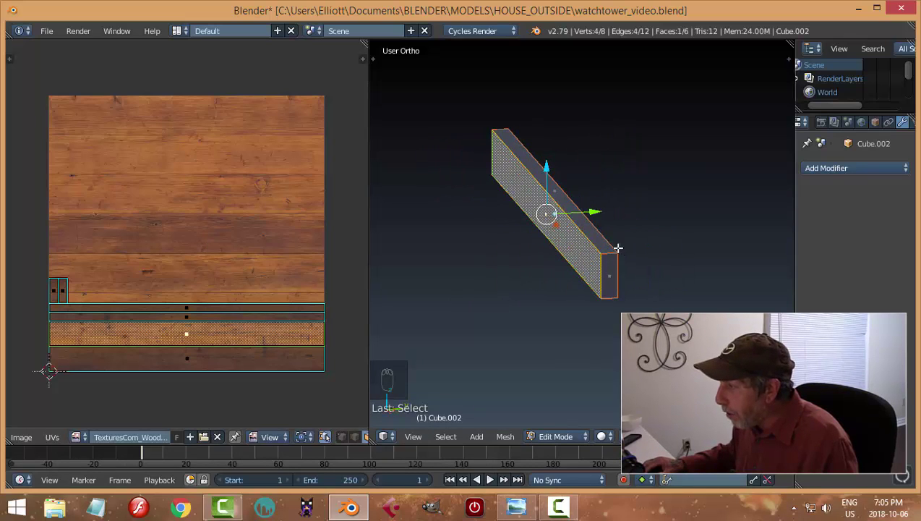
{"action": "right_click", "coordinate": [597, 238]}
{"action": "right_click", "coordinate": [265, 306]}
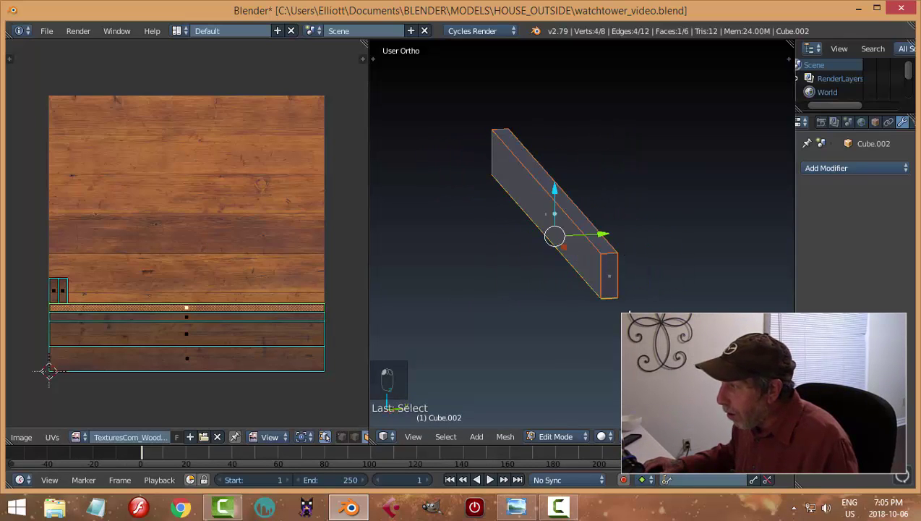
{"action": "middle_click_drag", "start_coordinate": [571, 282], "coordinate": [506, 297]}
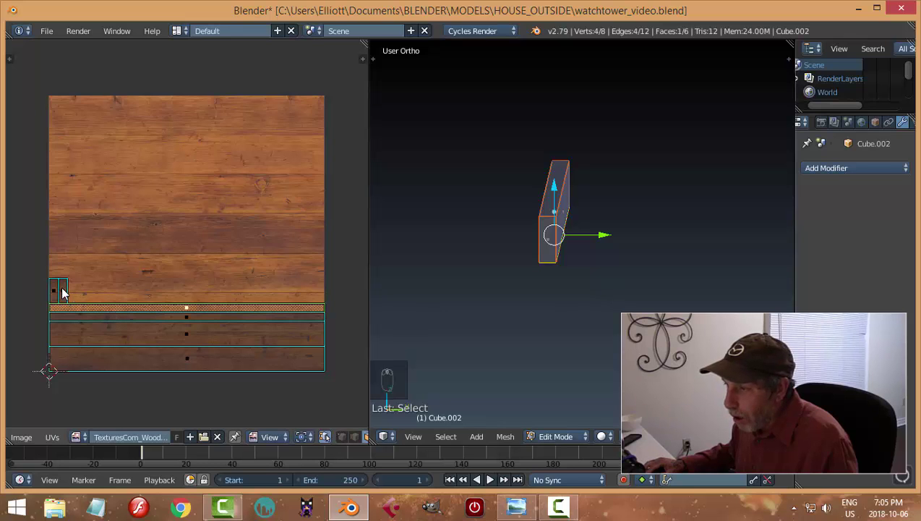
{"action": "right_click", "coordinate": [62, 290]}
{"action": "key", "text": "a"}
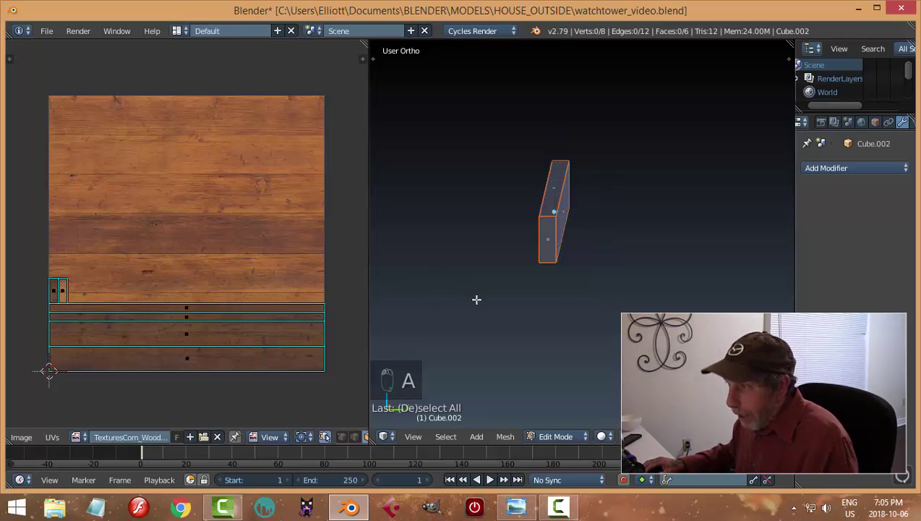
- Set the viewport shading to Material, showing the bar as plain white
{"action": "middle_click_drag", "start_coordinate": [477, 300], "coordinate": [536, 323]}
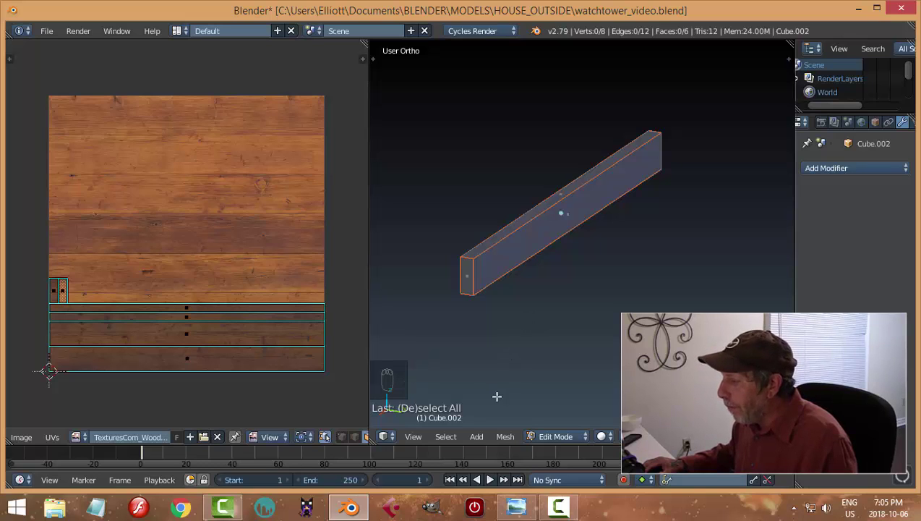
{"action": "left_click", "coordinate": [603, 437]}
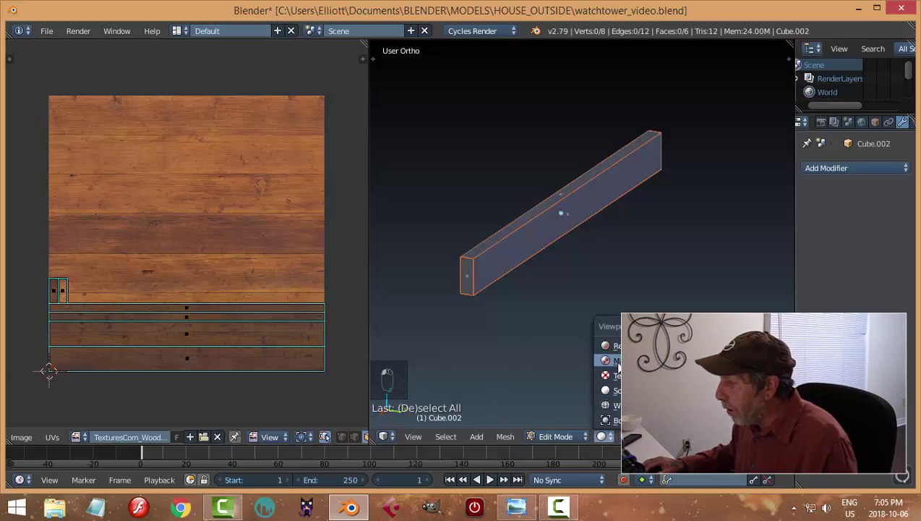
{"action": "left_click", "coordinate": [604, 364]}
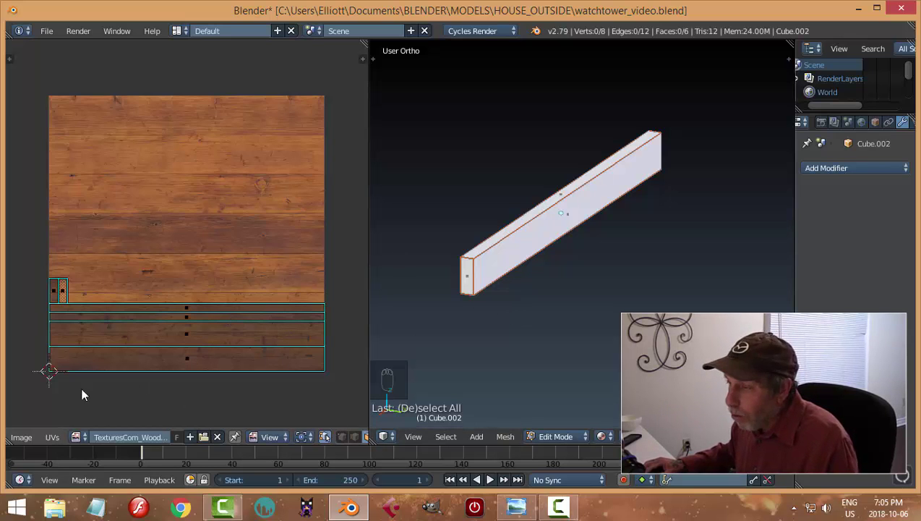
{"action": "scroll", "coordinate": [69, 437], "scroll_direction": "right", "scroll_amount": 1}
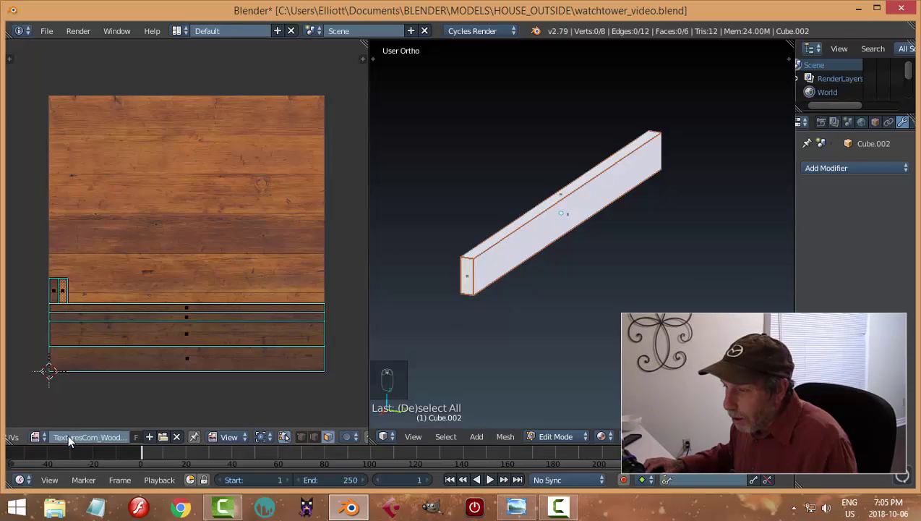
{"action": "scroll", "coordinate": [70, 438], "scroll_direction": "left", "scroll_amount": 4}
{"action": "scroll", "coordinate": [70, 438], "scroll_direction": "left", "scroll_amount": 2}
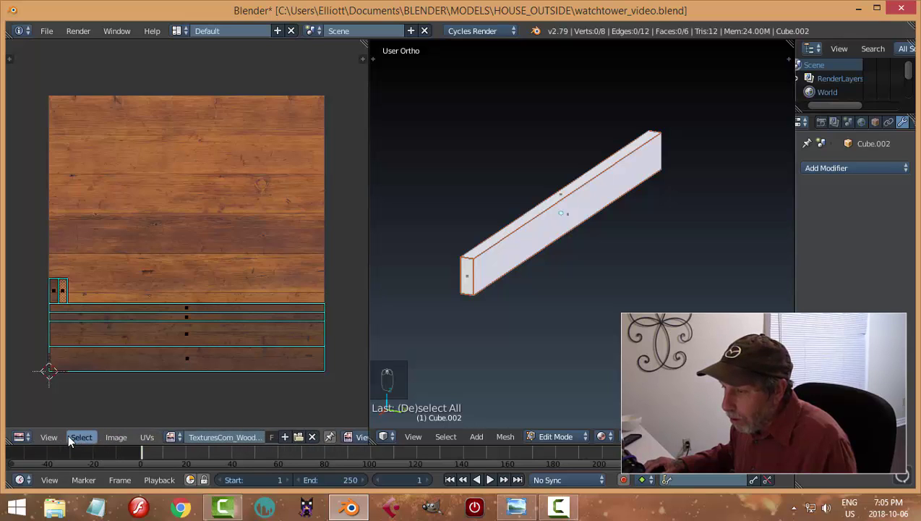
{"action": "scroll", "coordinate": [70, 438], "scroll_direction": "right", "scroll_amount": 2}
{"action": "scroll", "coordinate": [69, 438], "scroll_direction": "left", "scroll_amount": 2}
- Turn the left area into a Node Editor and create Material.001 with Diffuse BSDF into Material Output
{"action": "scroll", "coordinate": [70, 438], "scroll_direction": "right", "scroll_amount": 1}
{"action": "scroll", "coordinate": [68, 436], "scroll_direction": "left", "scroll_amount": 3}
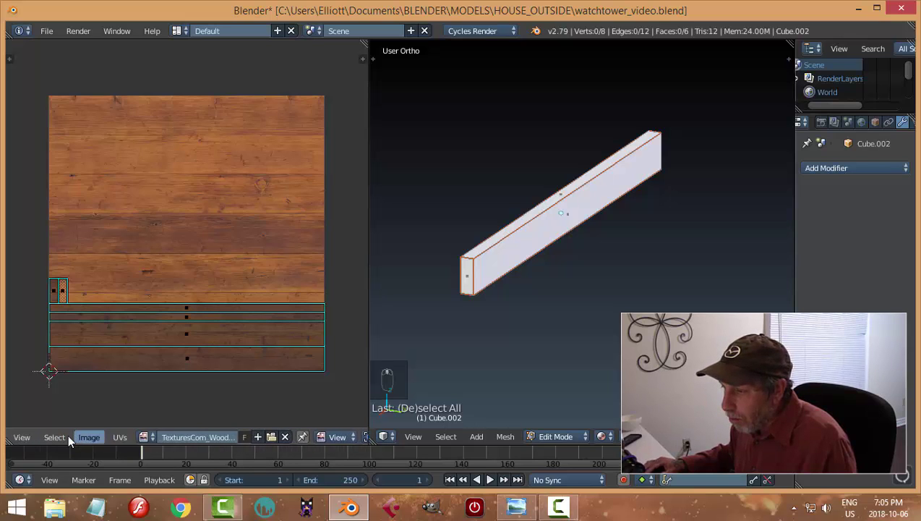
{"action": "left_click", "coordinate": [21, 437]}
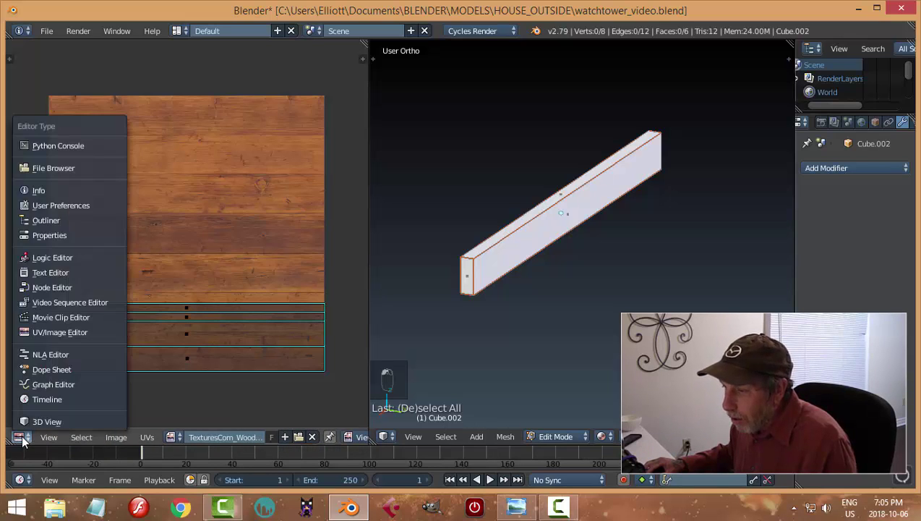
{"action": "left_click", "coordinate": [61, 286]}
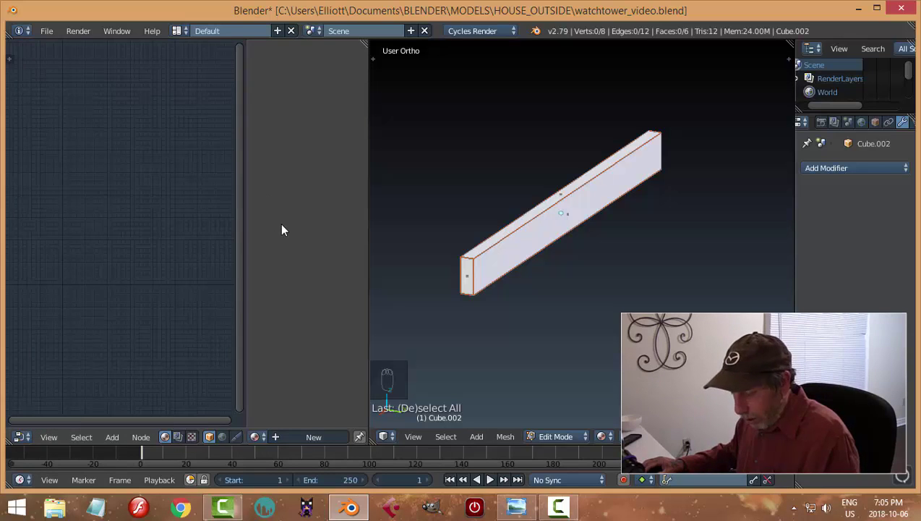
{"action": "key", "text": "n"}
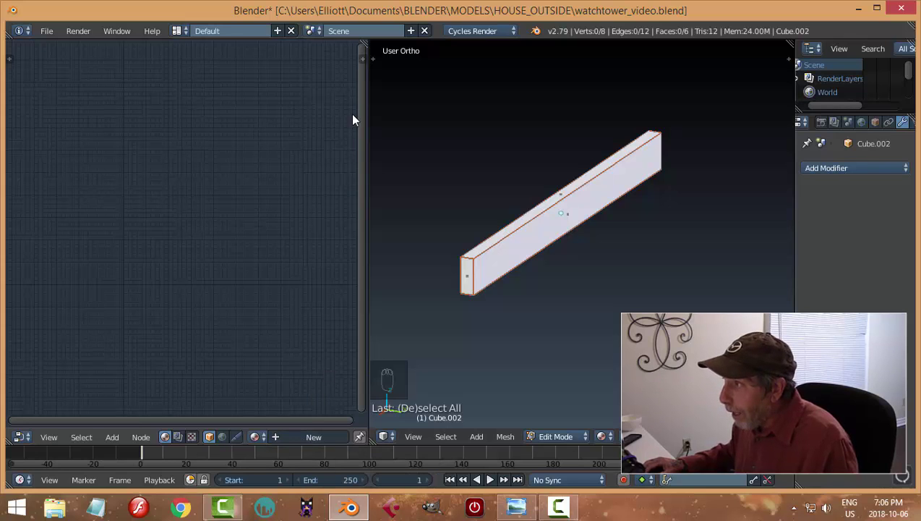
{"action": "left_click", "coordinate": [311, 436]}
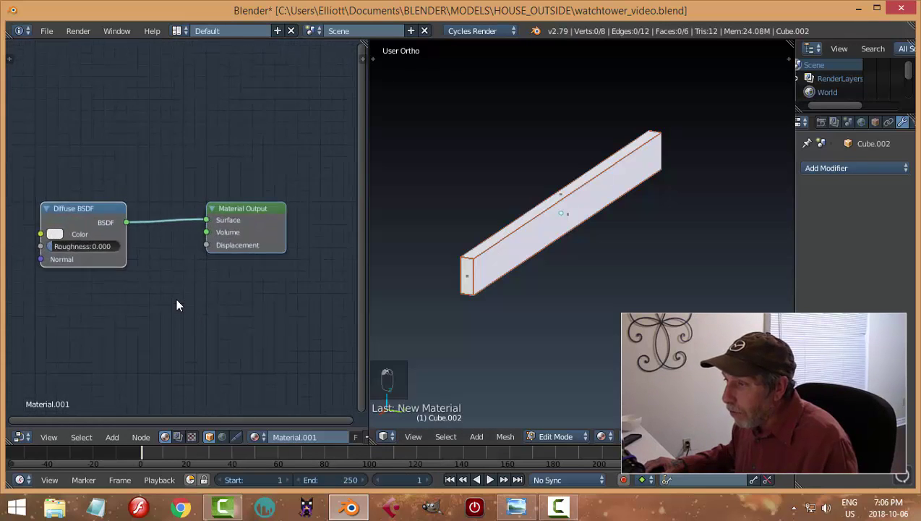
{"action": "middle_click_drag", "start_coordinate": [152, 305], "coordinate": [216, 285]}
{"action": "scroll", "coordinate": [192, 286], "scroll_direction": "down", "scroll_amount": 1}
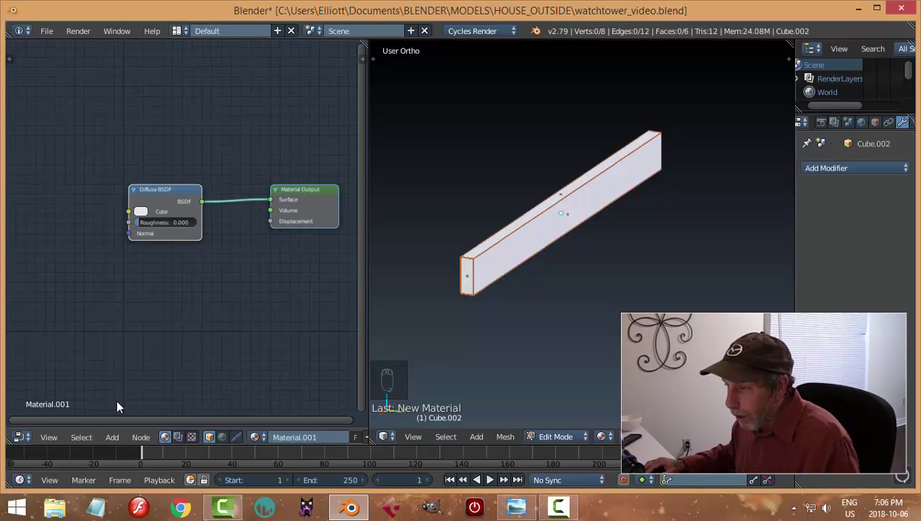
- Add an Image Texture node and link its Color to the Diffuse BSDF Color input
{"action": "key", "text": "shift+a"}
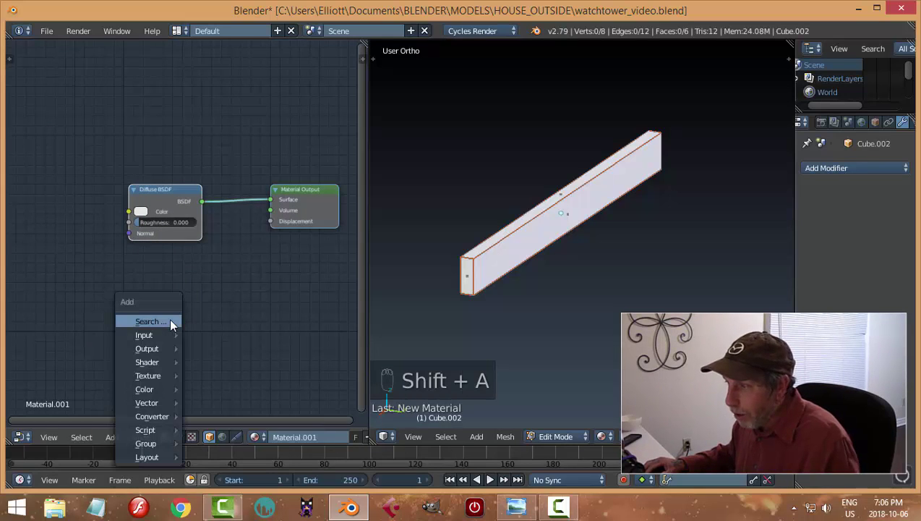
{"action": "mouse_move", "coordinate": [157, 360]}
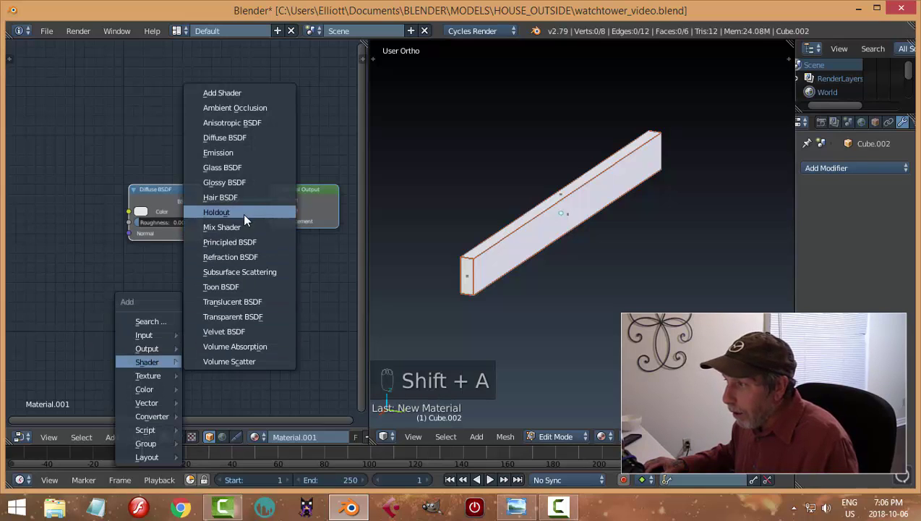
{"action": "mouse_move", "coordinate": [155, 373]}
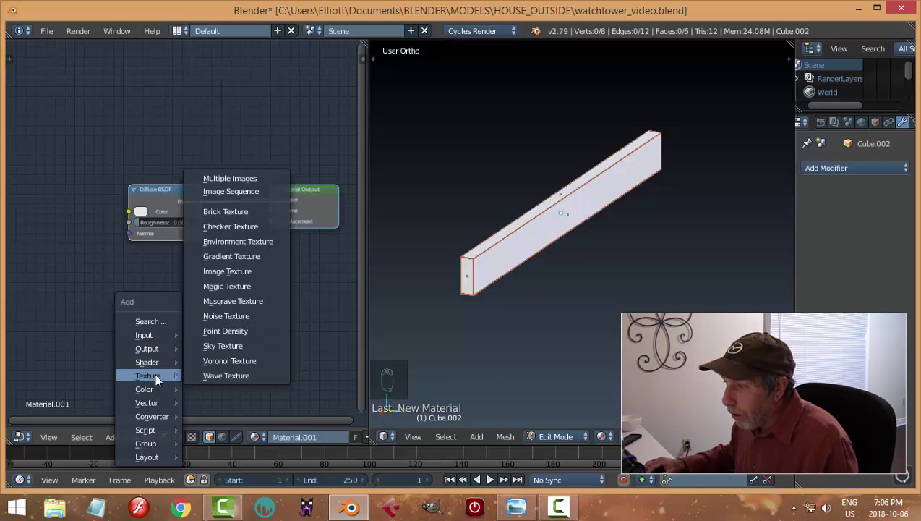
{"action": "left_click", "coordinate": [224, 269]}
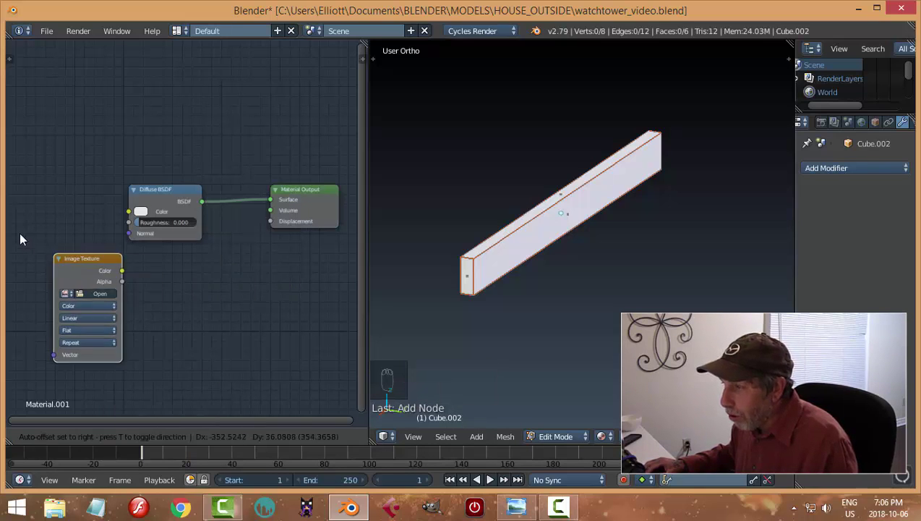
{"action": "left_click", "coordinate": [28, 182]}
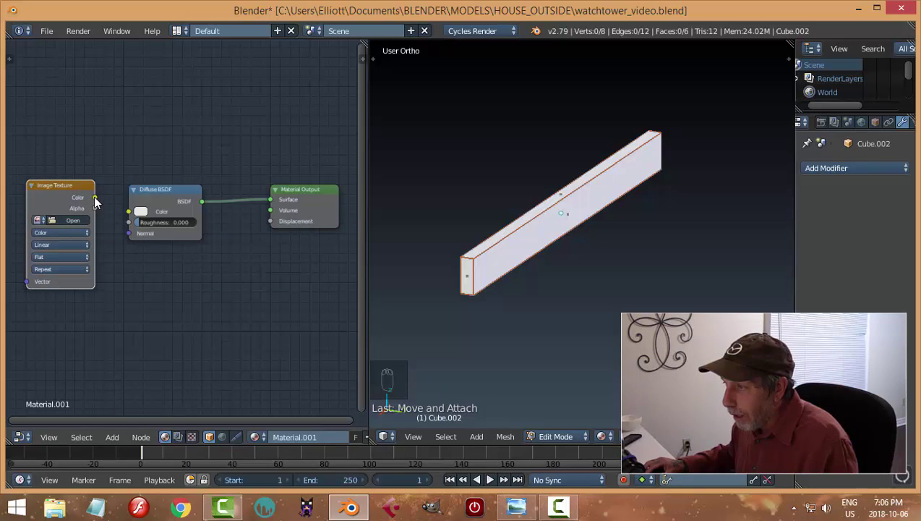
{"action": "left_click_drag", "start_coordinate": [95, 197], "coordinate": [130, 211]}
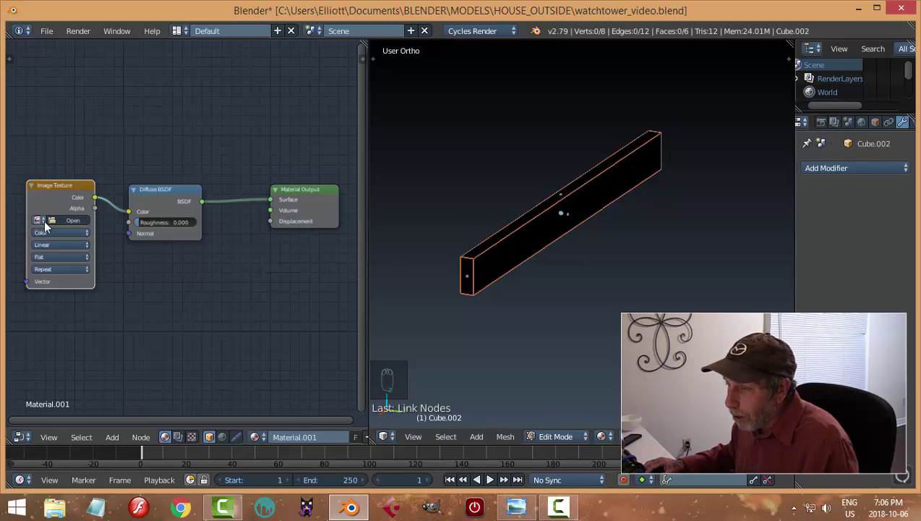
- Load the WoodFine wood plank image into the Image Texture node and view the textured beam
{"action": "scroll", "coordinate": [45, 229], "scroll_direction": "up", "scroll_amount": 2}
{"action": "middle_click_drag", "start_coordinate": [46, 230], "coordinate": [225, 287]}
{"action": "scroll", "coordinate": [225, 297], "scroll_direction": "up", "scroll_amount": 1}
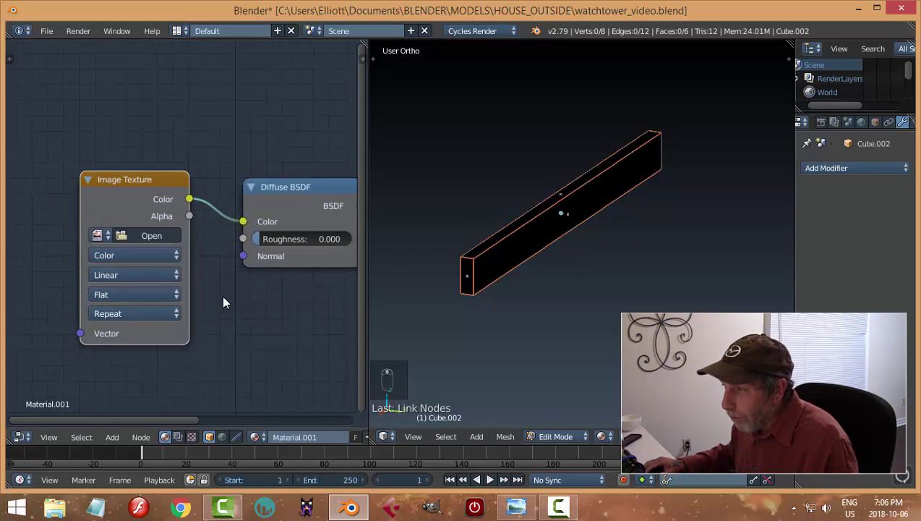
{"action": "left_click", "coordinate": [99, 235]}
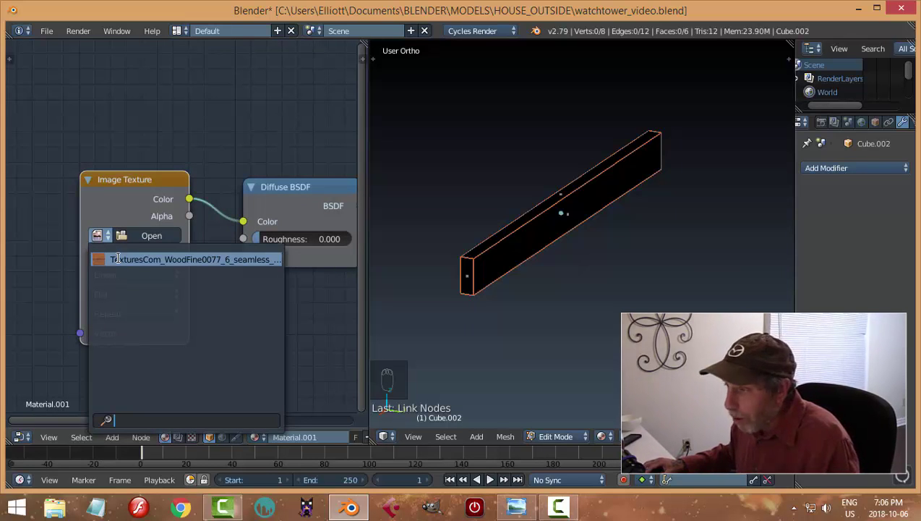
{"action": "left_click", "coordinate": [117, 258]}
{"action": "middle_click_drag", "start_coordinate": [502, 269], "coordinate": [559, 270]}
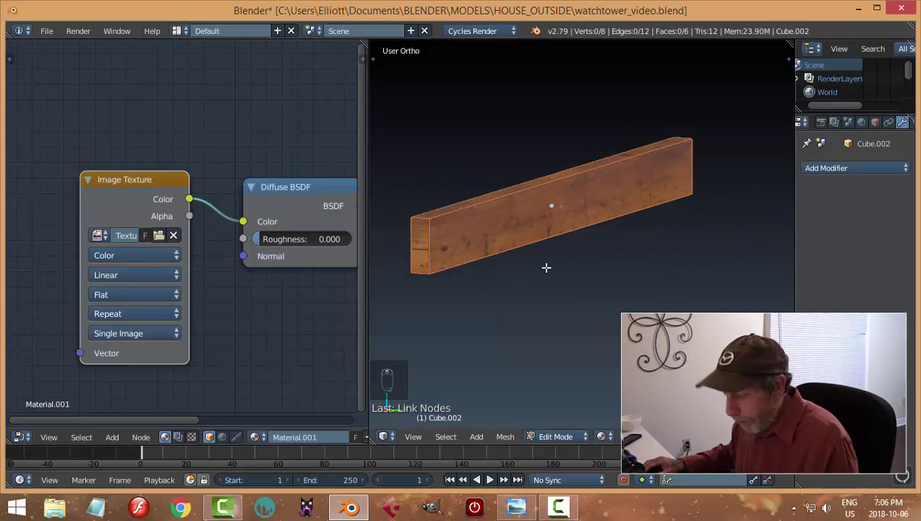
{"action": "key", "text": "a"}
{"action": "key", "text": "a"}
{"action": "key", "text": "Tab"}
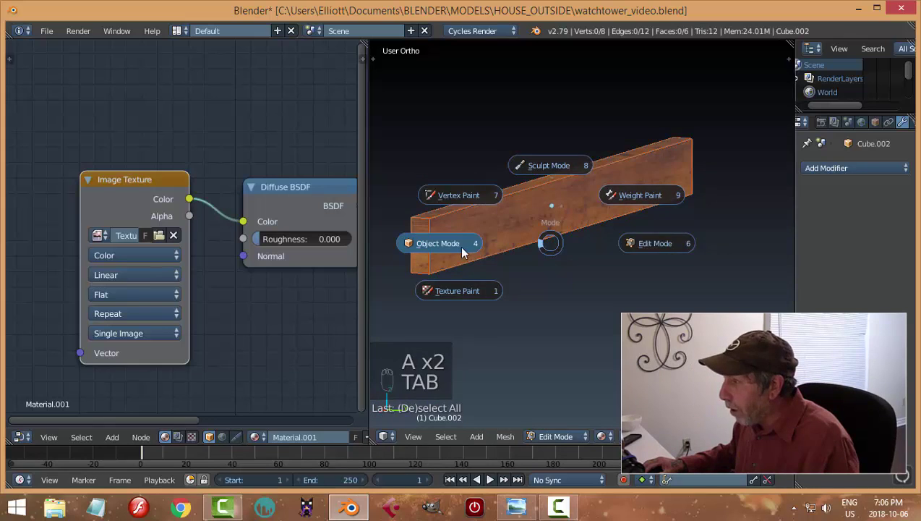
- Return the beam to Object Mode and switch the left Node Editor to the UV/Image Editor
{"action": "left_click", "coordinate": [459, 245]}
{"action": "middle_click_drag", "start_coordinate": [553, 264], "coordinate": [600, 246]}
{"action": "middle_click_drag", "start_coordinate": [670, 257], "coordinate": [555, 237]}
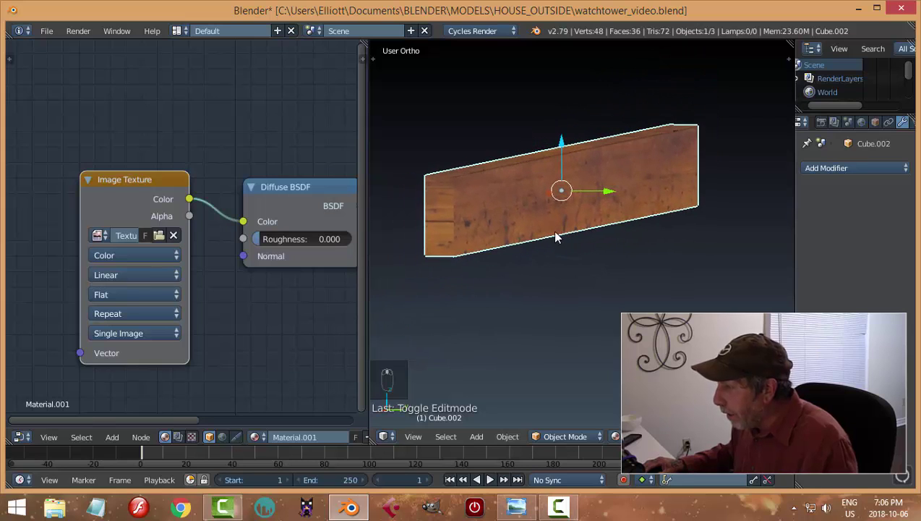
{"action": "left_click", "coordinate": [19, 436]}
{"action": "left_click", "coordinate": [43, 330]}
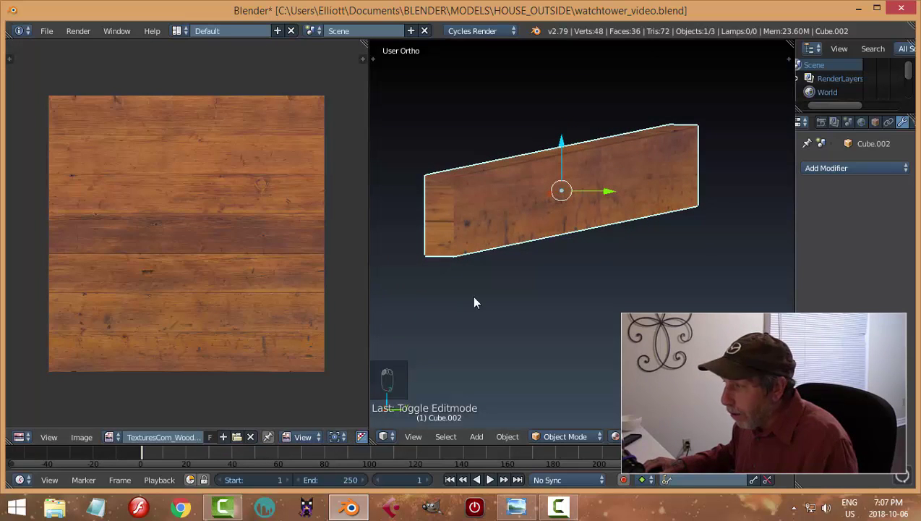
- Move the beam's left end-face UV island onto the wood grain and check it in Object Mode
{"action": "key", "text": "Tab"}
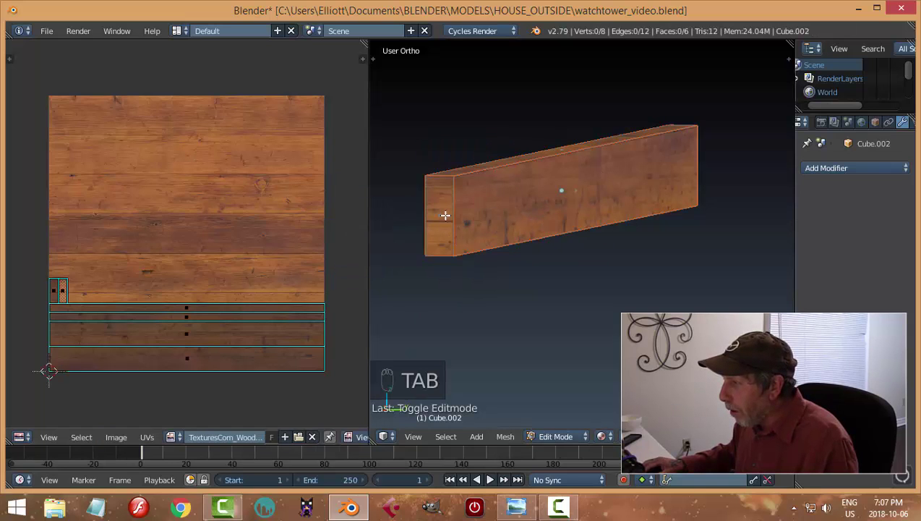
{"action": "right_click", "coordinate": [445, 215]}
{"action": "scroll", "coordinate": [216, 268], "scroll_direction": "up", "scroll_amount": 3}
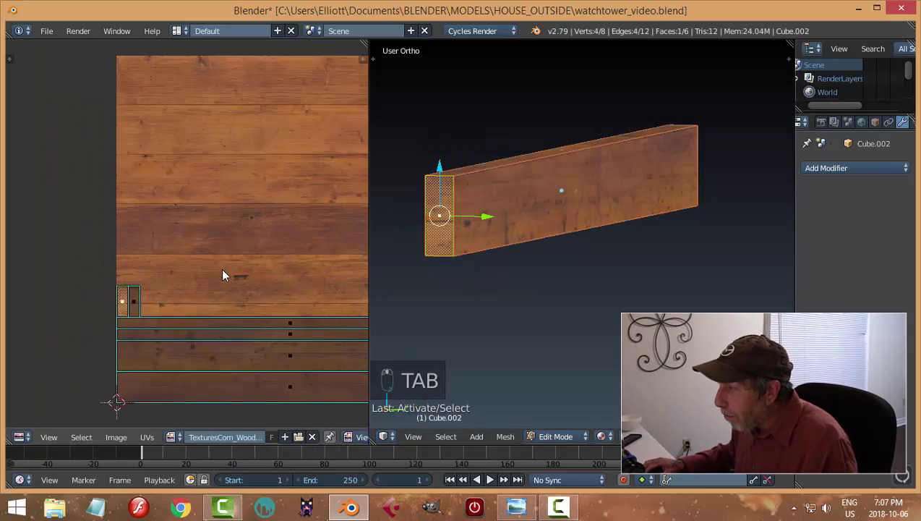
{"action": "scroll", "coordinate": [446, 276], "scroll_direction": "up", "scroll_amount": 1}
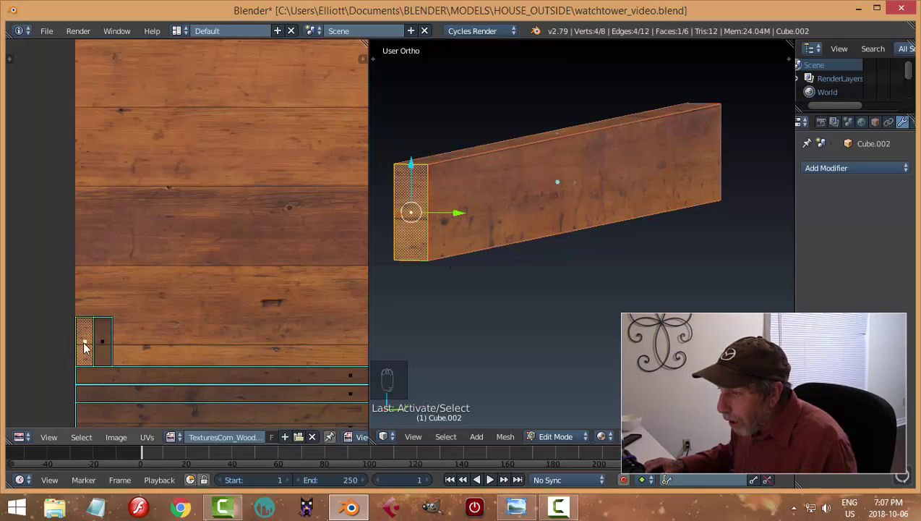
{"action": "key", "text": "g"}
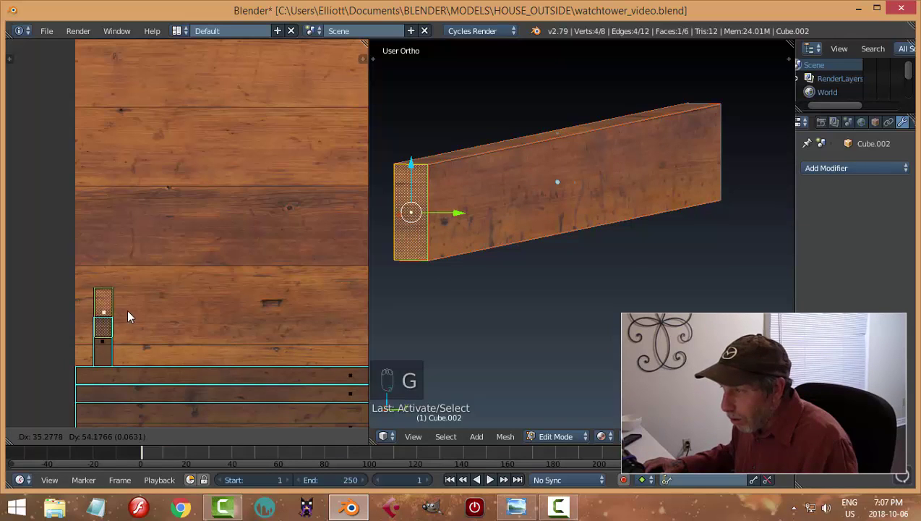
{"action": "left_click", "coordinate": [145, 315]}
{"action": "key", "text": "Tab"}
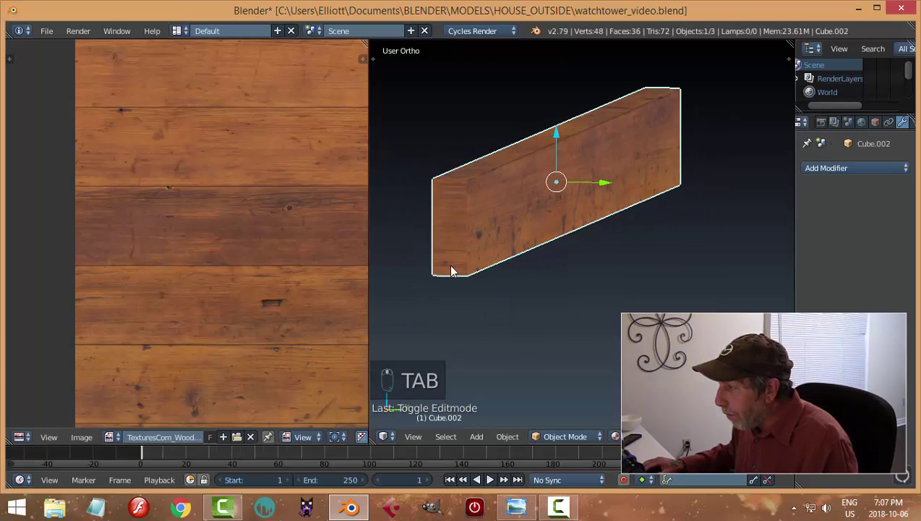
{"action": "mouse_move", "coordinate": [486, 271]}
{"action": "middle_mouse_down"}
{"action": "mouse_move", "coordinate": [468, 265]}
{"action": "mouse_move", "coordinate": [485, 268]}
{"action": "middle_mouse_up"}
- Rotate the end-face UV island 90° and inspect the beam from a flatter angle
{"action": "right_click", "coordinate": [475, 218]}
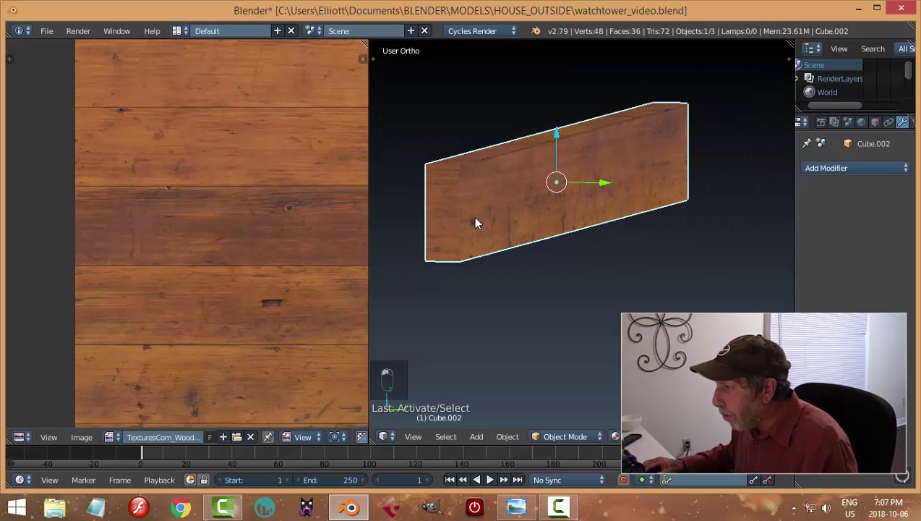
{"action": "key", "text": "Tab"}
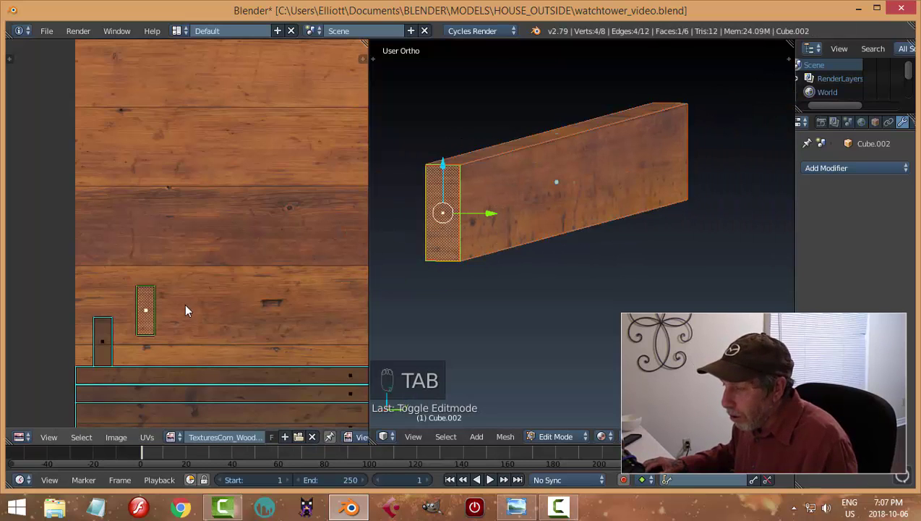
{"action": "type", "text": "r90"}
{"action": "key", "text": "Return"}
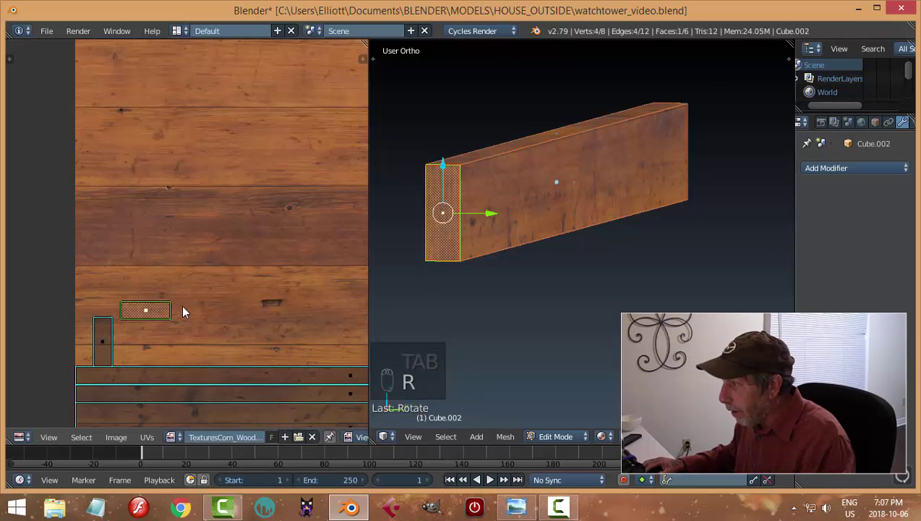
{"action": "key", "text": "Tab"}
{"action": "middle_click_drag", "start_coordinate": [375, 323], "coordinate": [557, 313]}
{"action": "key", "text": "ctrl+z"}
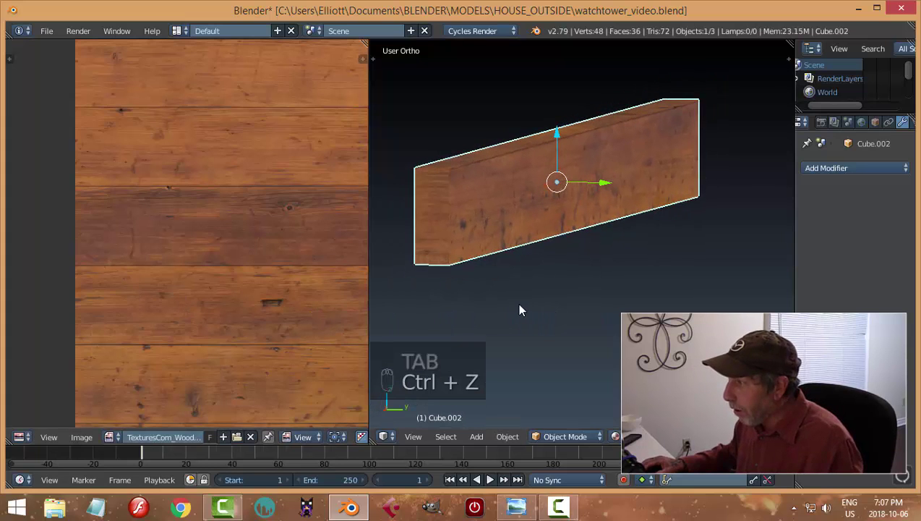
{"action": "middle_click_drag", "start_coordinate": [514, 312], "coordinate": [512, 312]}
{"action": "middle_click_drag", "start_coordinate": [574, 297], "coordinate": [525, 301]}
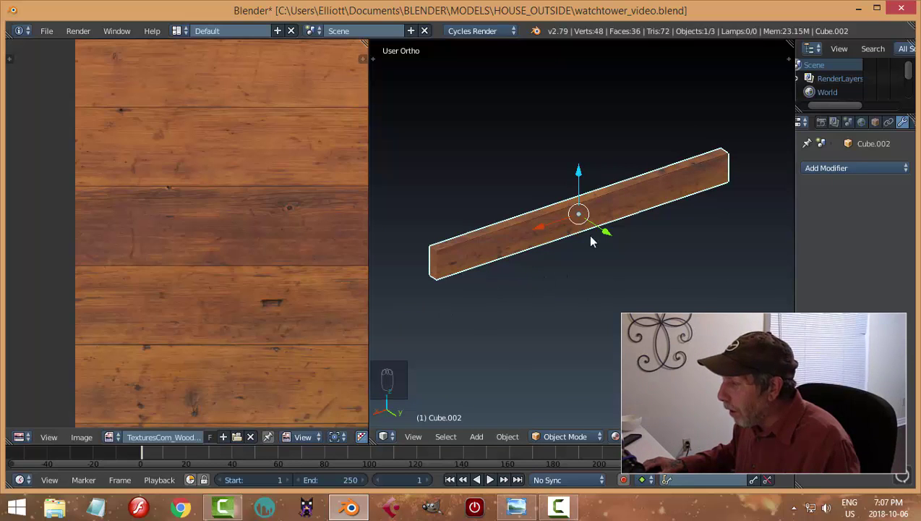
- Unhide the platform and legs with Alt+H and deselect everything
{"action": "scroll", "coordinate": [566, 284], "scroll_direction": "down", "scroll_amount": 1}
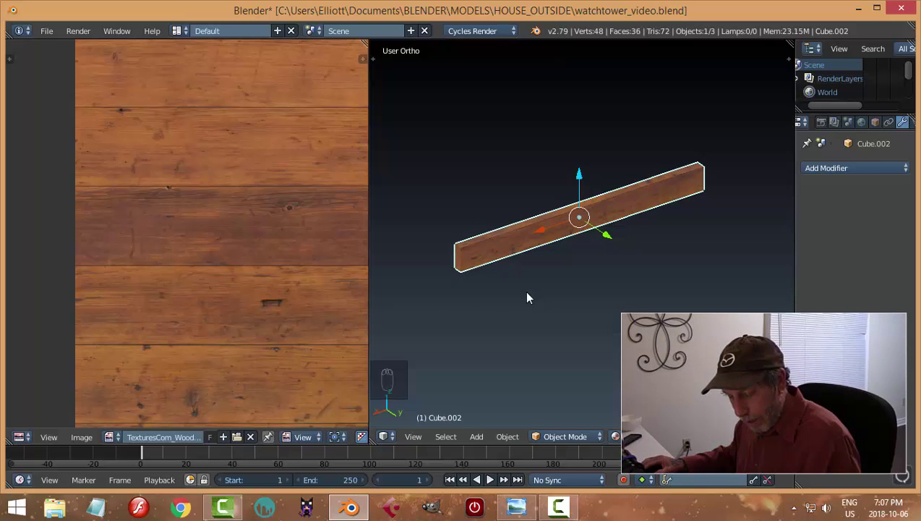
{"action": "key", "text": "alt+h"}
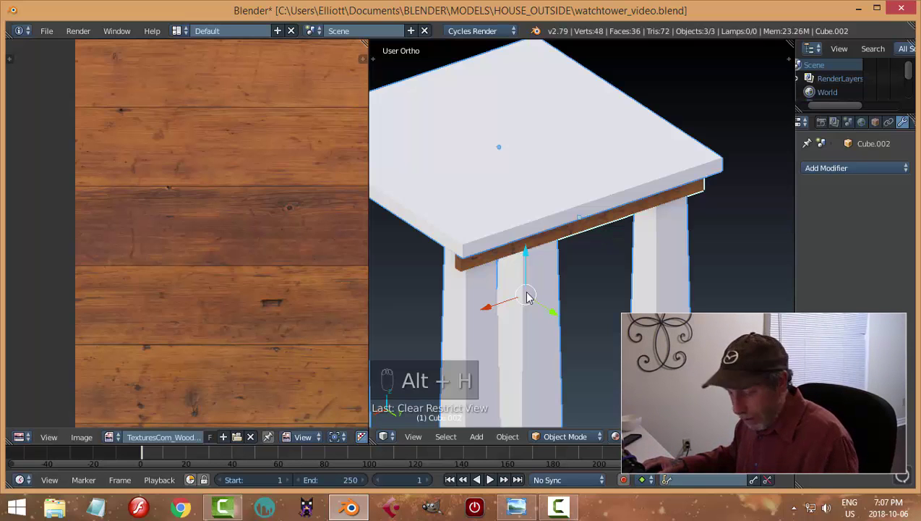
{"action": "key", "text": "a"}
{"action": "middle_click_drag", "start_coordinate": [611, 298], "coordinate": [630, 261]}
- Duplicate the wooden trim along Y beside the left leg and join the image editor into the 3D view
{"action": "right_click", "coordinate": [581, 190]}
{"action": "key", "text": "shift+d"}
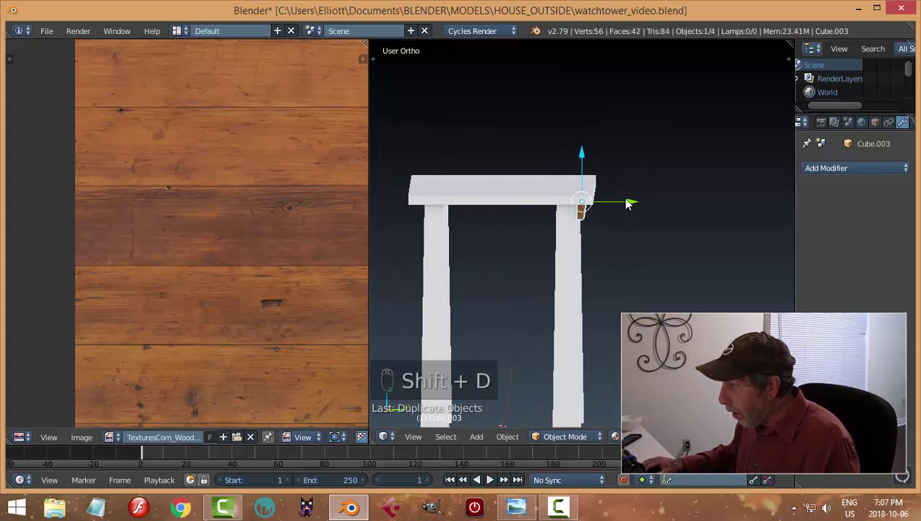
{"action": "key", "text": "y"}
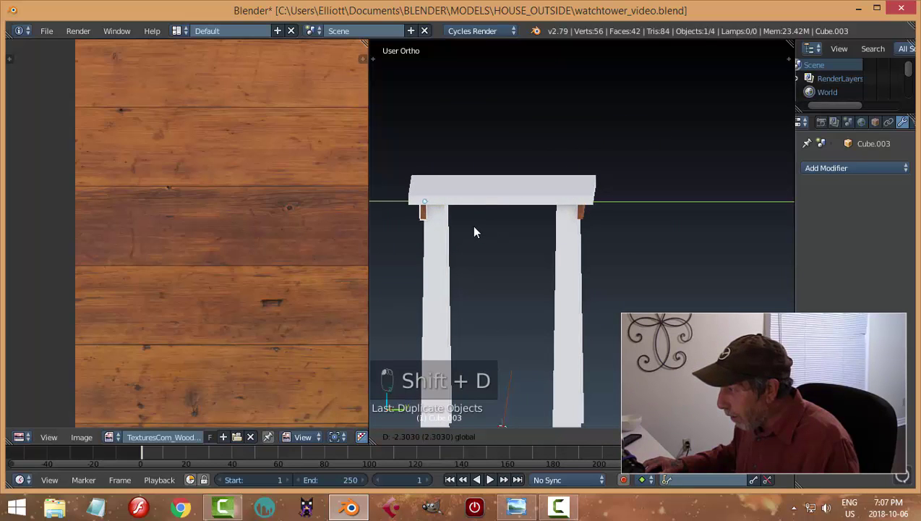
{"action": "left_click", "coordinate": [473, 228]}
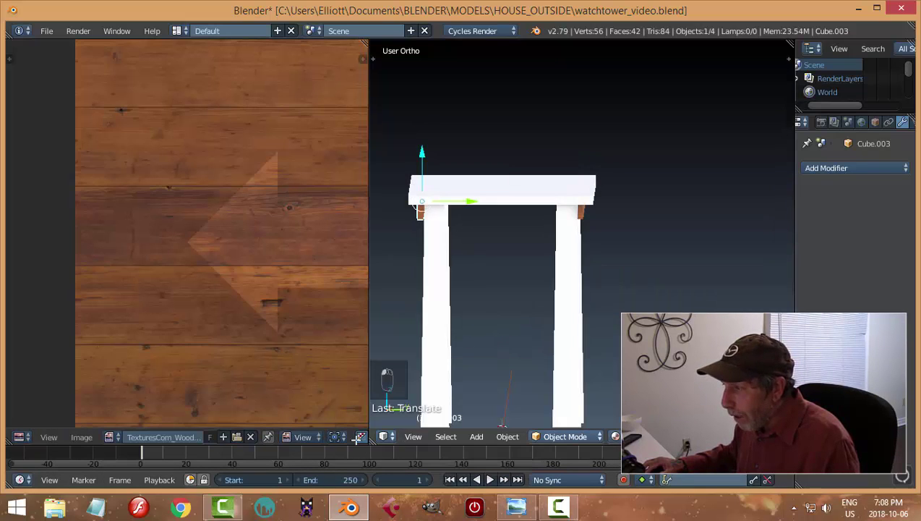
{"action": "left_click_drag", "start_coordinate": [357, 438], "coordinate": [282, 327]}
{"action": "middle_click_drag", "start_coordinate": [282, 327], "coordinate": [527, 303]}
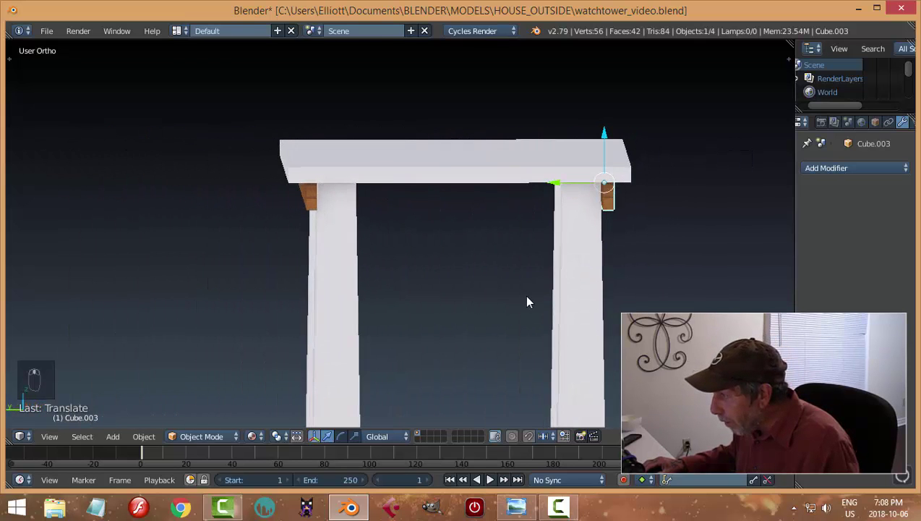
{"action": "key", "text": "t"}
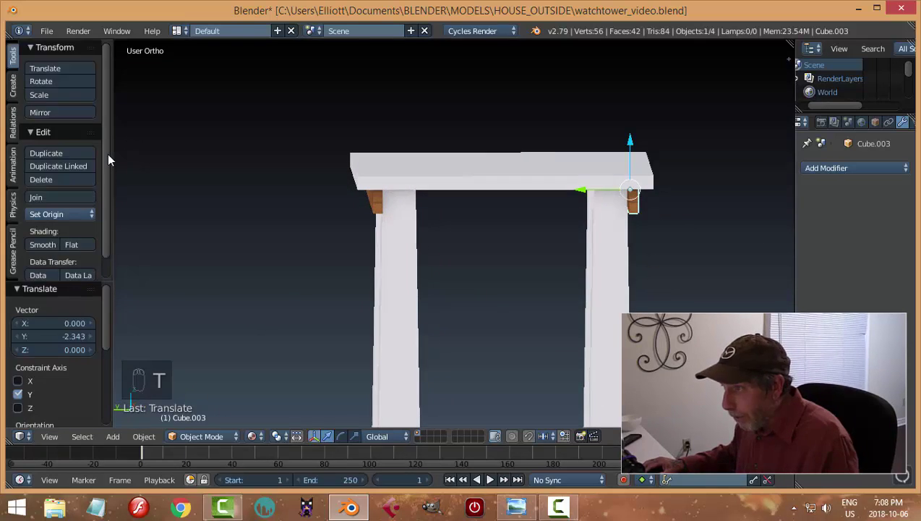
{"action": "key", "text": "t"}
{"action": "middle_click_drag", "start_coordinate": [491, 238], "coordinate": [546, 243]}
{"action": "key", "text": "a"}
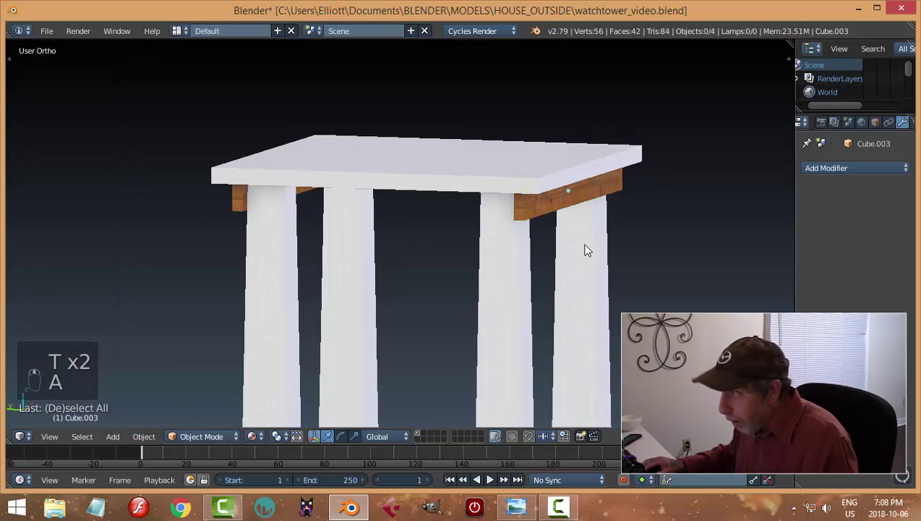
{"action": "scroll", "coordinate": [598, 237], "scroll_direction": "up", "scroll_amount": 3}
{"action": "middle_click_drag", "start_coordinate": [613, 239], "coordinate": [448, 240]}
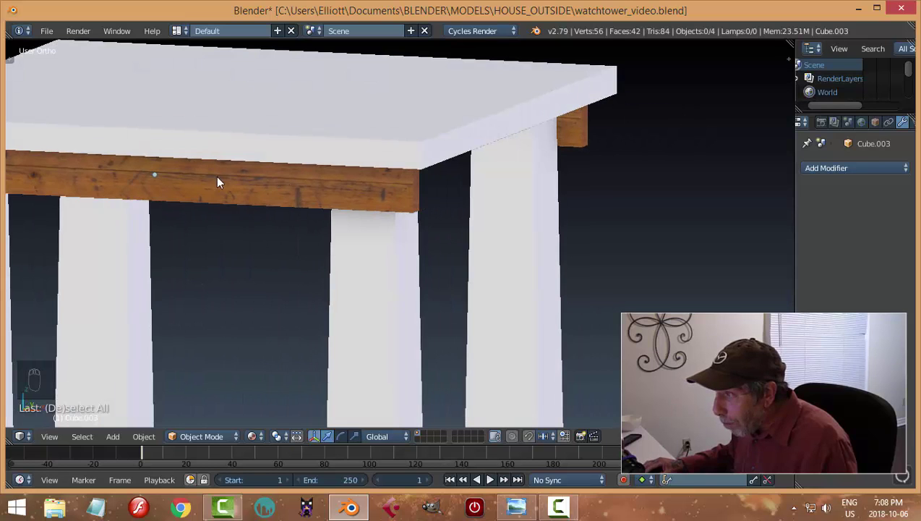
{"action": "middle_click_drag", "start_coordinate": [339, 181], "coordinate": [477, 269]}
{"action": "right_click", "coordinate": [390, 200]}
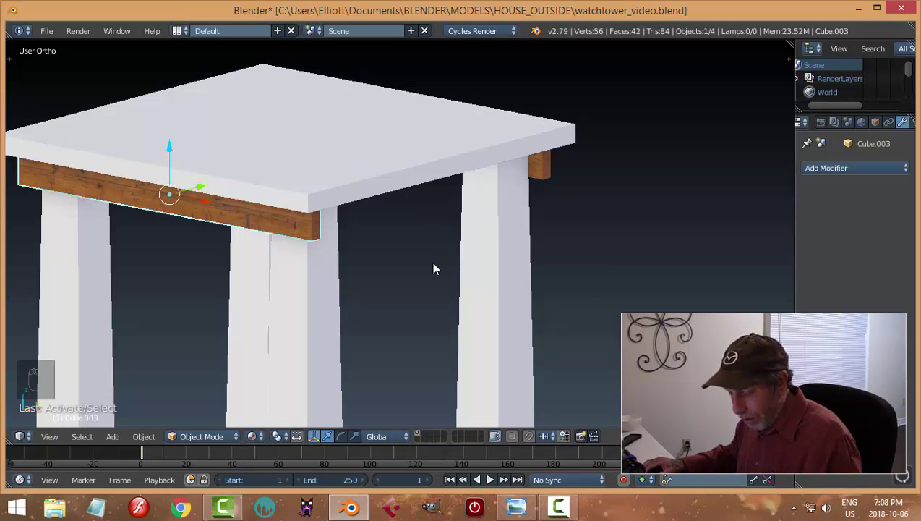
- Duplicate the long beam, rotate it 90° about Z, and move it to the platform's side edge
{"action": "key", "text": "shift+d"}
{"action": "type", "text": "r"}
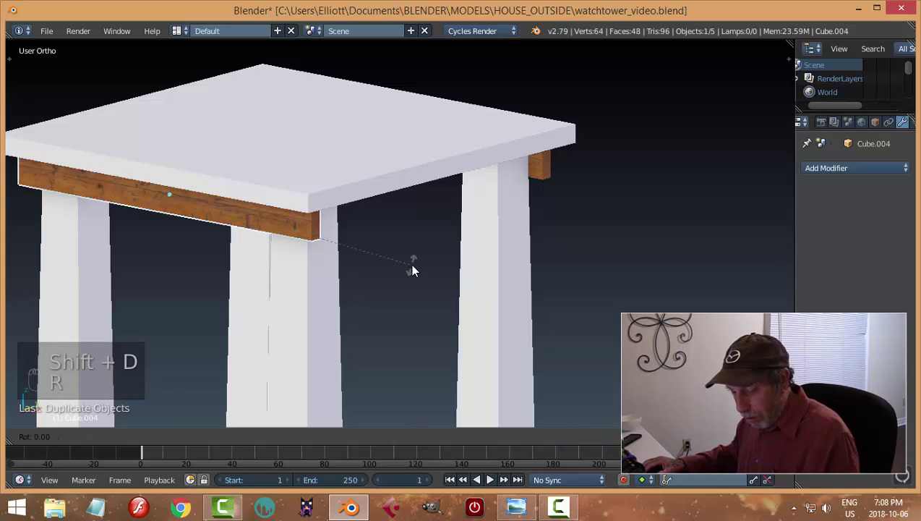
{"action": "type", "text": "z"}
{"action": "type", "text": "90"}
{"action": "key", "text": "Return"}
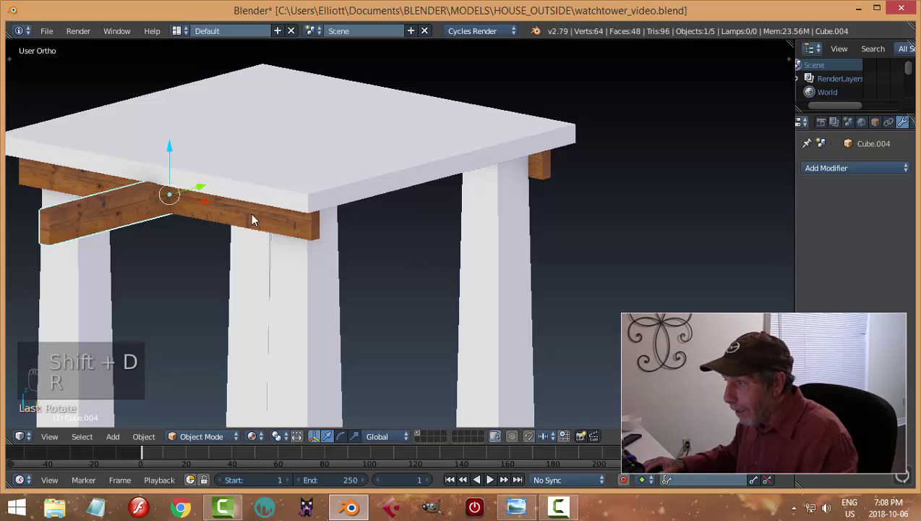
{"action": "key", "text": "g"}
{"action": "key", "text": "y"}
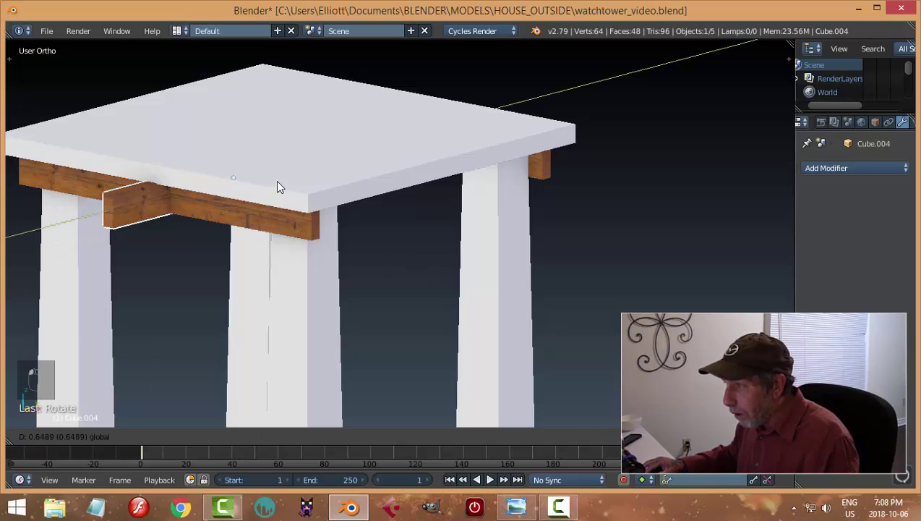
{"action": "left_click", "coordinate": [333, 167]}
{"action": "key", "text": "g"}
{"action": "key", "text": "x"}
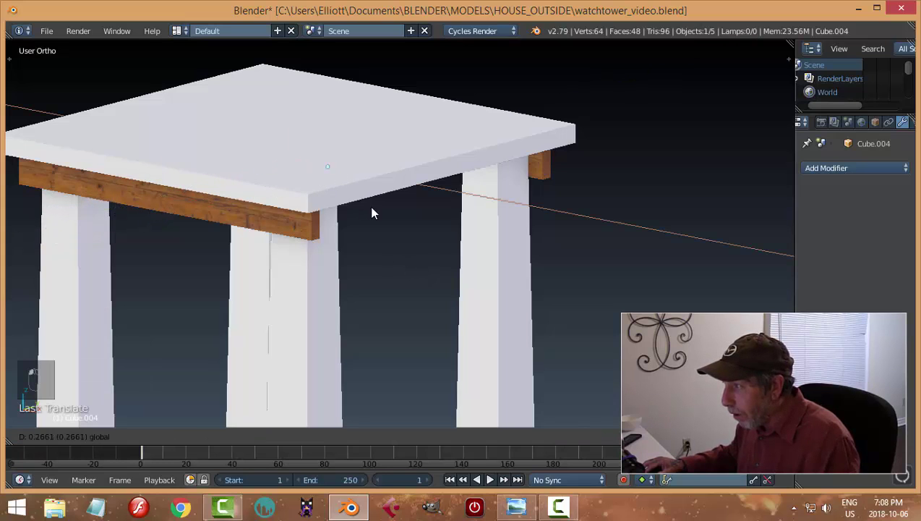
{"action": "left_click", "coordinate": [462, 281]}
{"action": "middle_click_drag", "start_coordinate": [566, 259], "coordinate": [446, 247]}
- In Edit Mode, scale the beam shorter along Y, checking from front and right views
{"action": "key", "text": "Tab"}
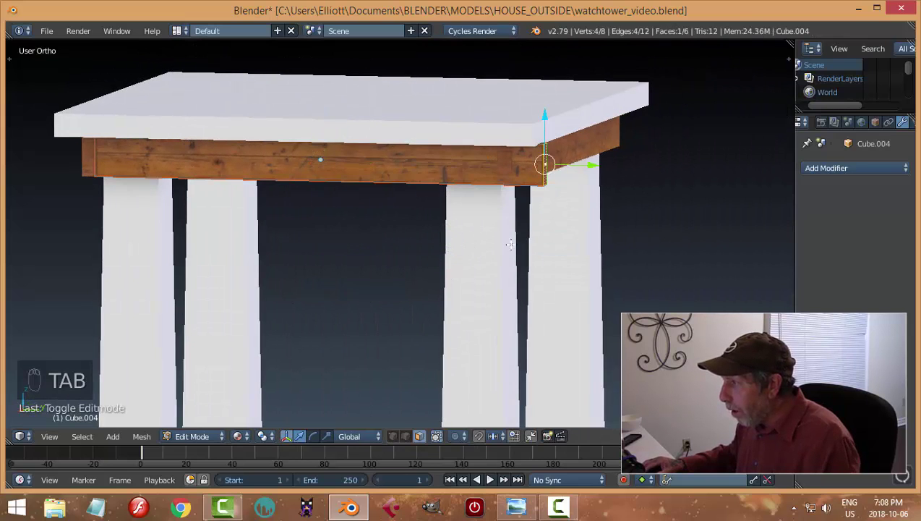
{"action": "key", "text": "a"}
{"action": "key", "text": "a"}
{"action": "key", "text": "a"}
{"action": "key", "text": "a"}
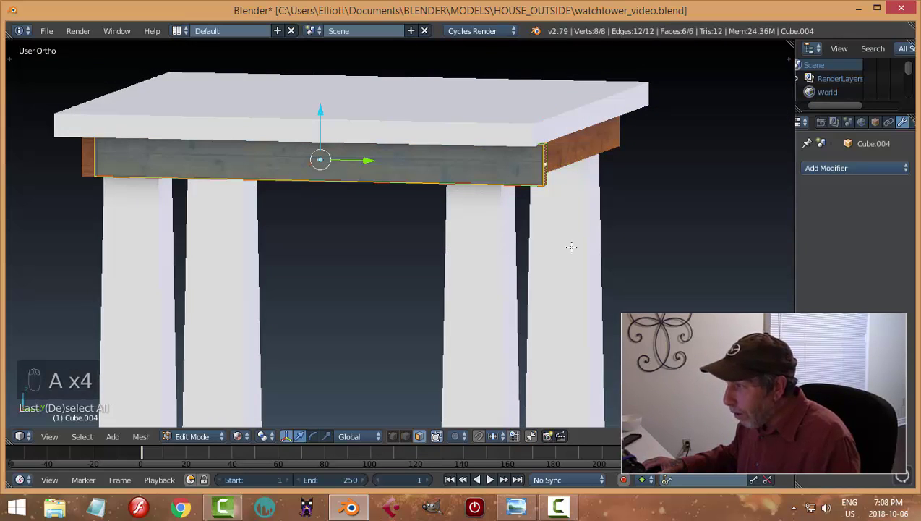
{"action": "key", "text": "s"}
{"action": "key", "text": "y"}
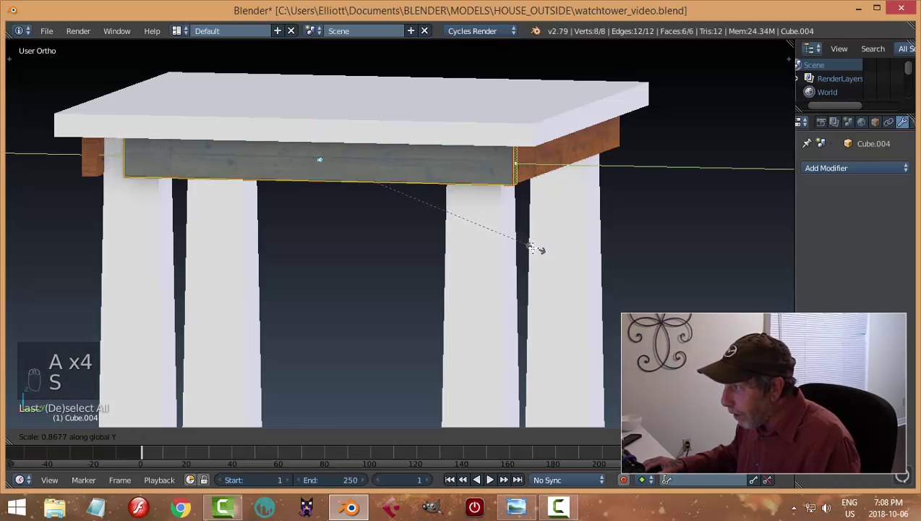
{"action": "left_click", "coordinate": [550, 260]}
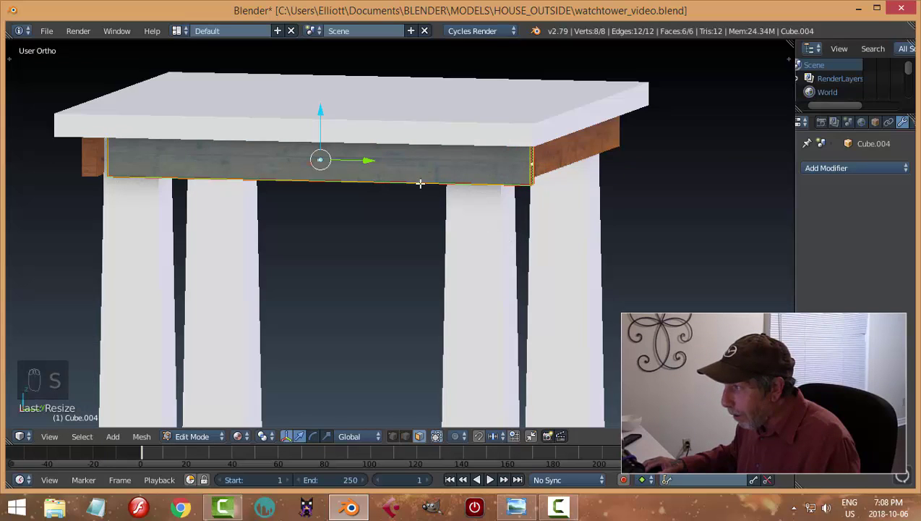
{"action": "mouse_move", "coordinate": [373, 164]}
{"action": "left_mouse_down"}
{"action": "mouse_move", "coordinate": [350, 169]}
{"action": "mouse_move", "coordinate": [357, 171]}
{"action": "left_mouse_up"}
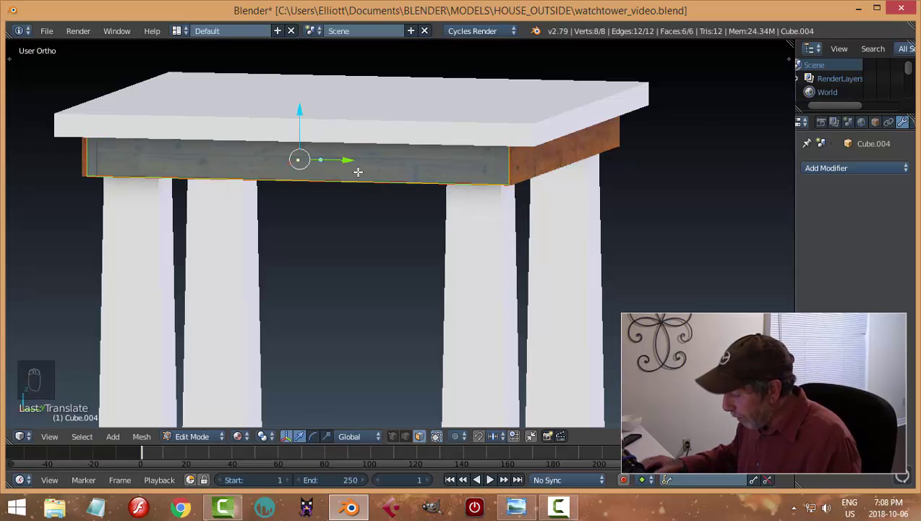
{"action": "key", "text": "KP_1"}
{"action": "key", "text": "KP_3"}
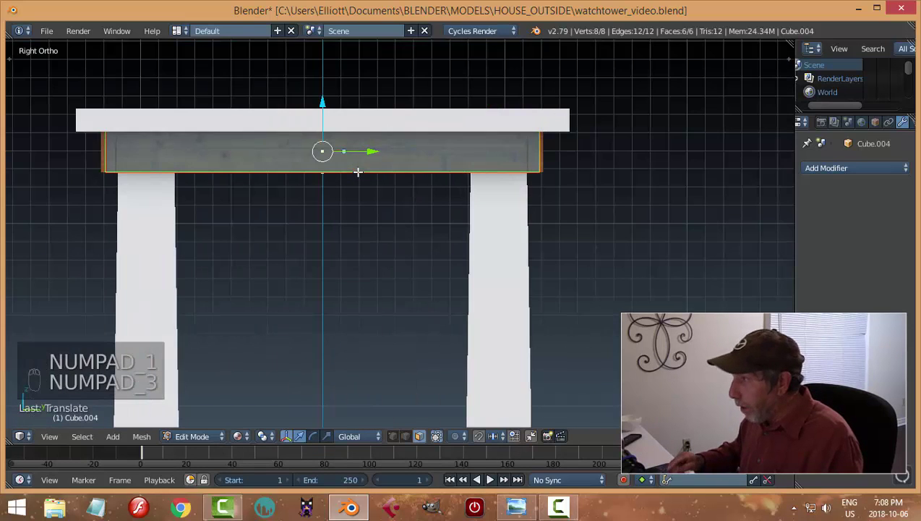
- Rescale the board along Y to fit between the posts and nudge it along X
{"action": "key", "text": "s"}
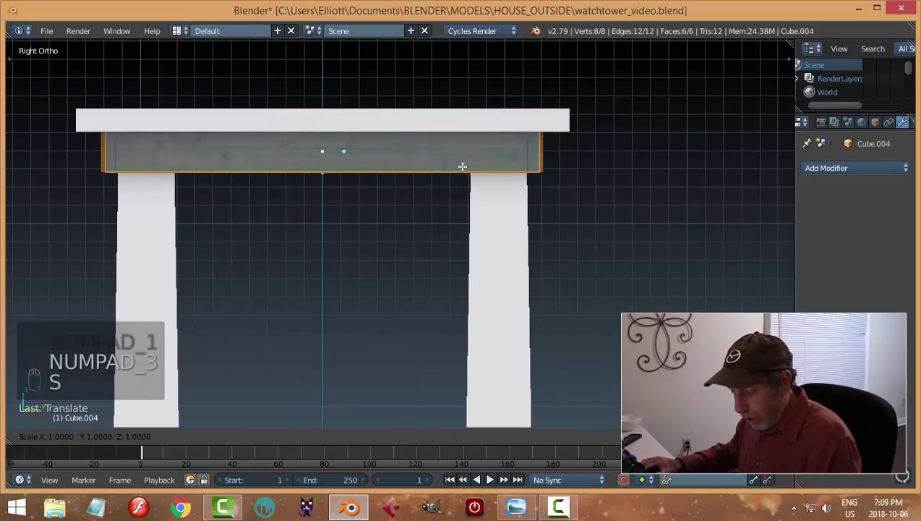
{"action": "key", "text": "y"}
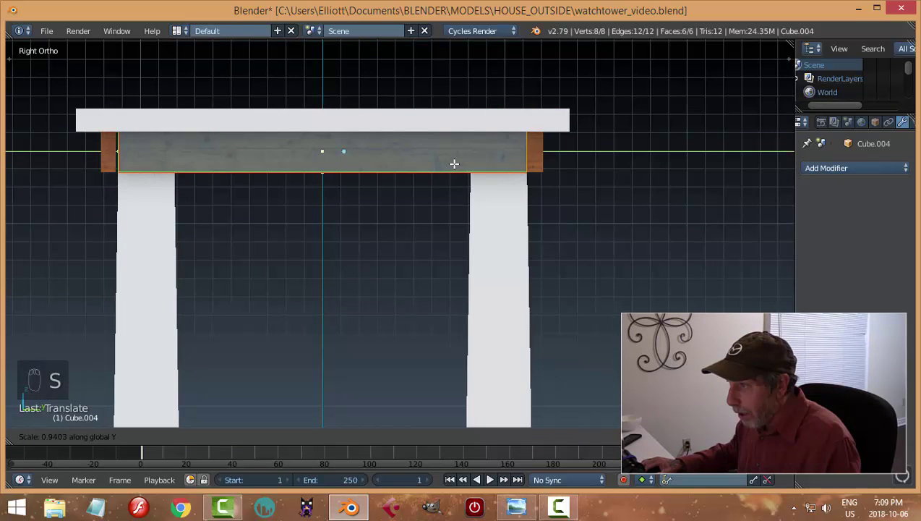
{"action": "left_click", "coordinate": [455, 163]}
{"action": "middle_click_drag", "start_coordinate": [456, 164], "coordinate": [421, 190]}
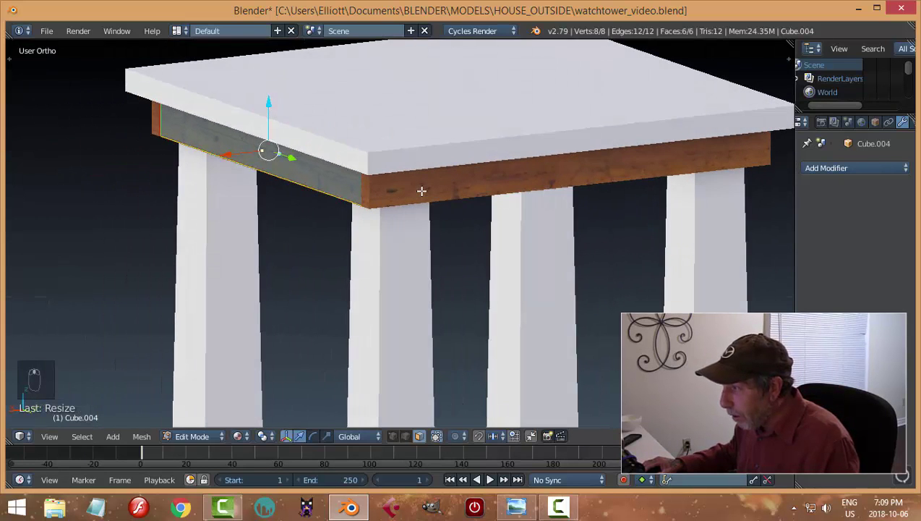
{"action": "left_click_drag", "start_coordinate": [229, 156], "coordinate": [233, 158]}
{"action": "key", "text": "a"}
{"action": "middle_click_drag", "start_coordinate": [268, 154], "coordinate": [446, 204]}
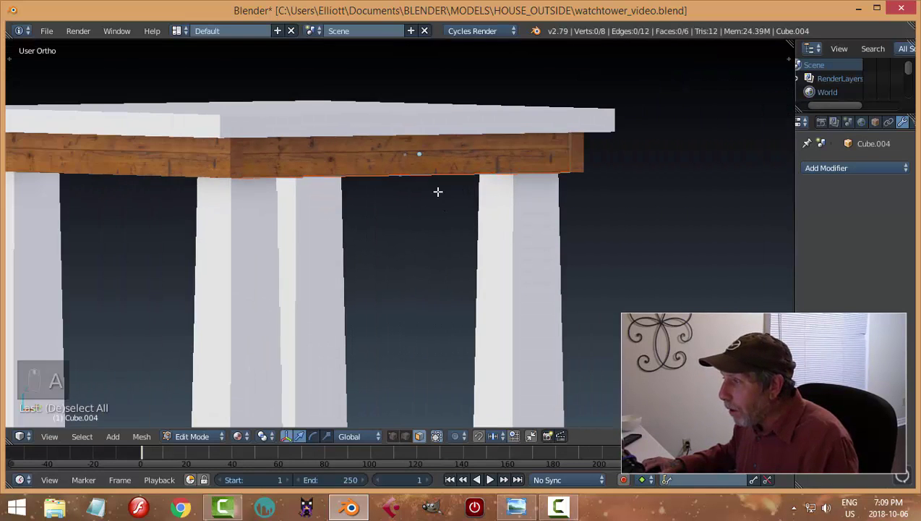
- Reselect the whole beam mesh in Edit Mode and split the 3D view into two side-by-side views
{"action": "key", "text": "Tab"}
{"action": "left_click", "coordinate": [533, 196]}
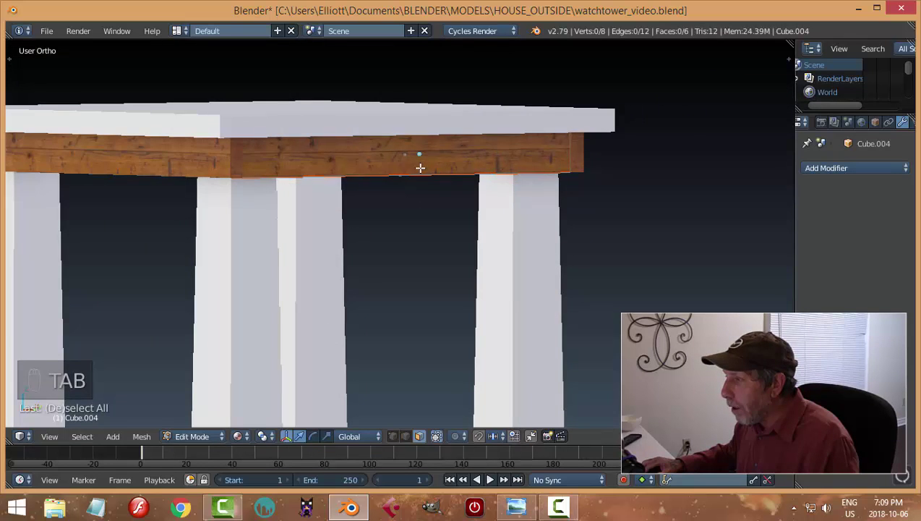
{"action": "scroll", "coordinate": [420, 167], "scroll_direction": "down", "scroll_amount": 3}
{"action": "key", "text": "a"}
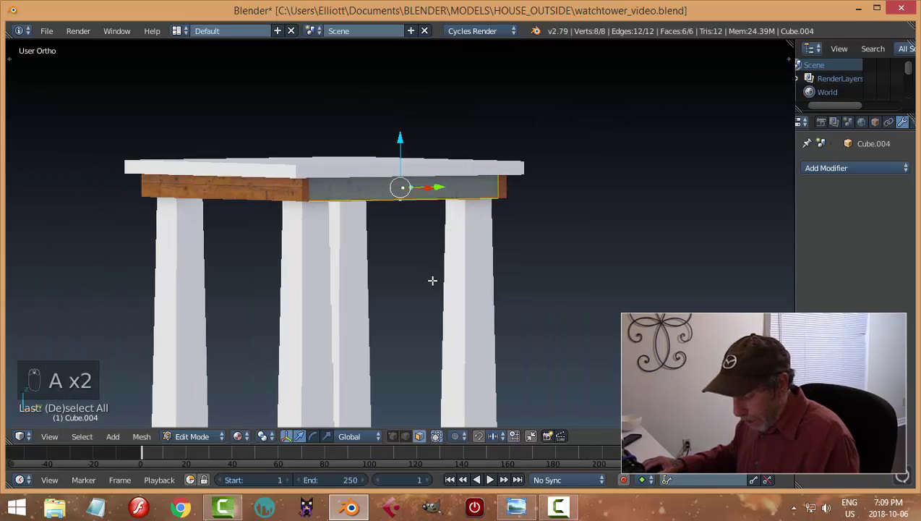
{"action": "left_click_drag", "start_coordinate": [10, 440], "coordinate": [416, 427]}
- Turn the left view into the UV/Image Editor showing the wood texture
{"action": "left_click", "coordinate": [20, 437]}
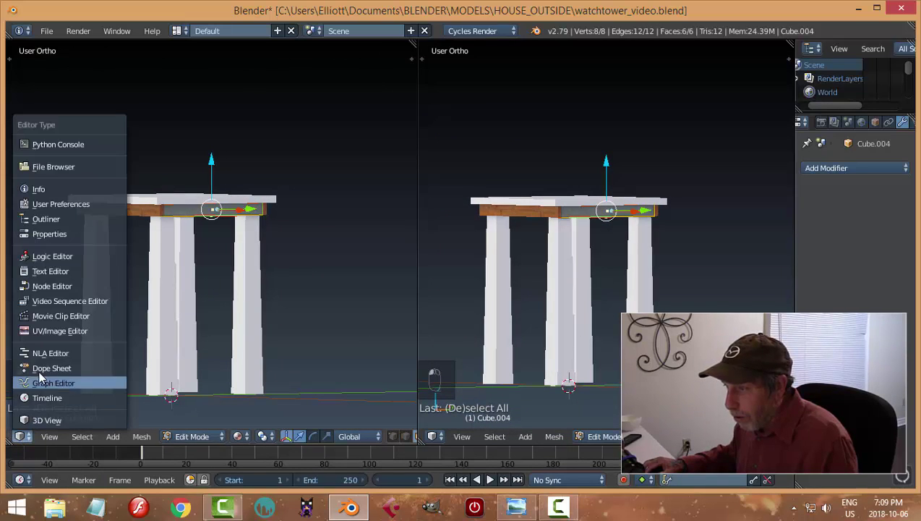
{"action": "left_click", "coordinate": [48, 330]}
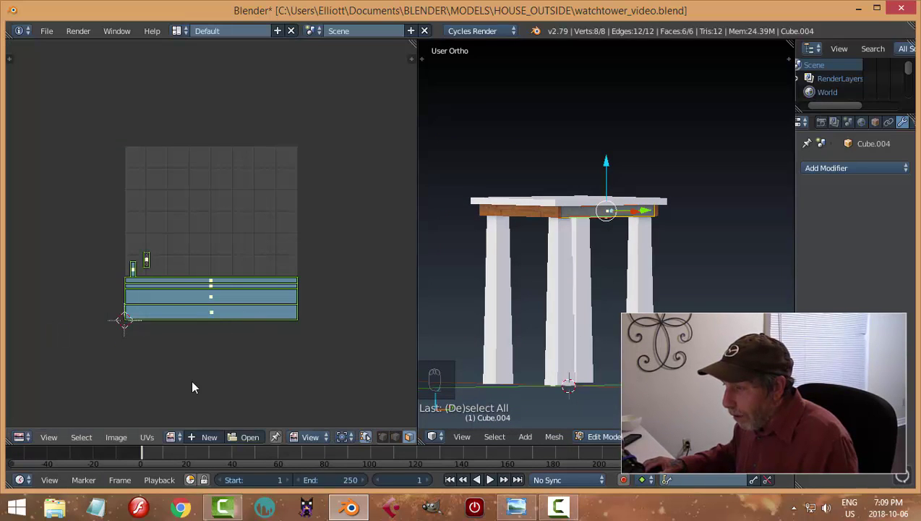
{"action": "left_click", "coordinate": [173, 437]}
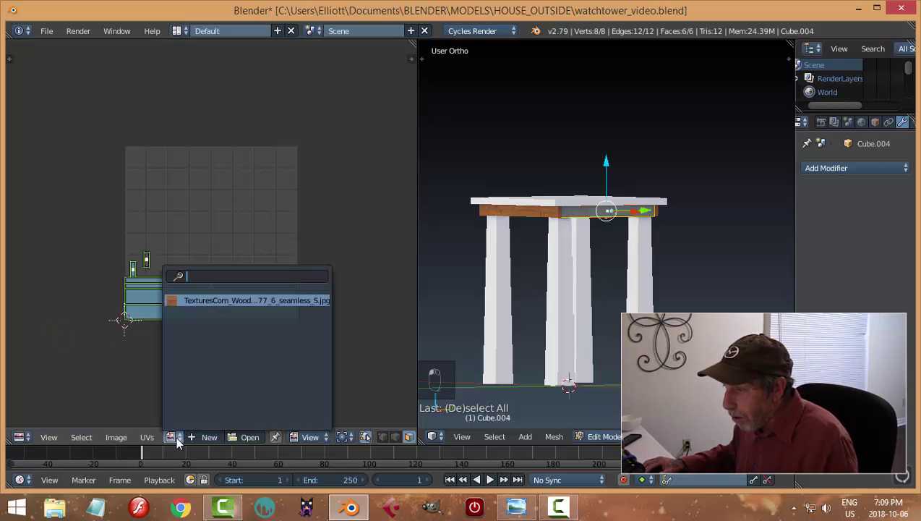
{"action": "left_click", "coordinate": [204, 299]}
- Move the beam's front-face UV island up onto other planks and return to Object Mode
{"action": "scroll", "coordinate": [332, 303], "scroll_direction": "down", "scroll_amount": 5}
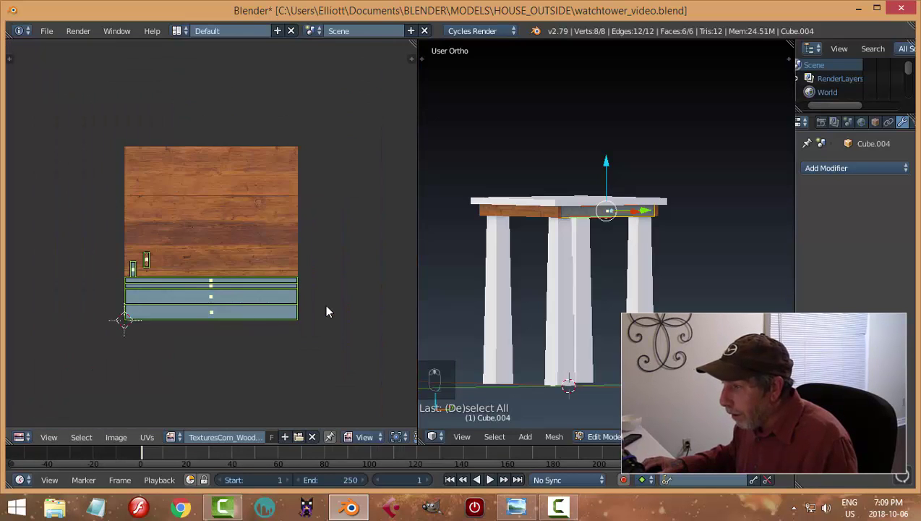
{"action": "scroll", "coordinate": [293, 312], "scroll_direction": "up", "scroll_amount": 2}
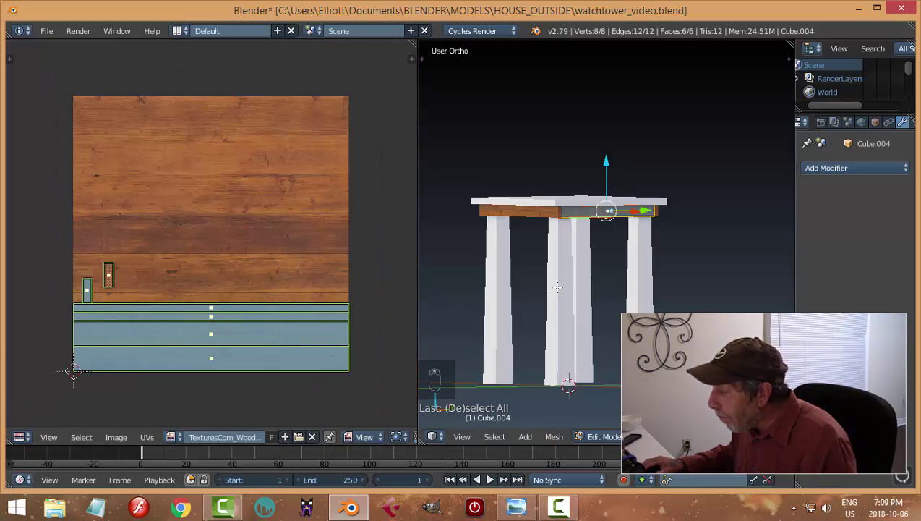
{"action": "middle_click_drag", "start_coordinate": [557, 287], "coordinate": [539, 297]}
{"action": "scroll", "coordinate": [539, 296], "scroll_direction": "up", "scroll_amount": 2}
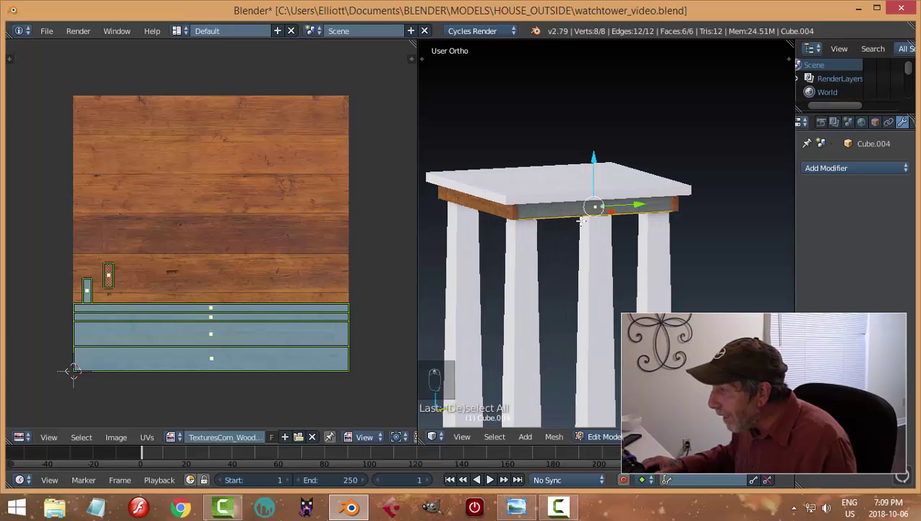
{"action": "scroll", "coordinate": [553, 238], "scroll_direction": "up", "scroll_amount": 4}
{"action": "right_click", "coordinate": [543, 189]}
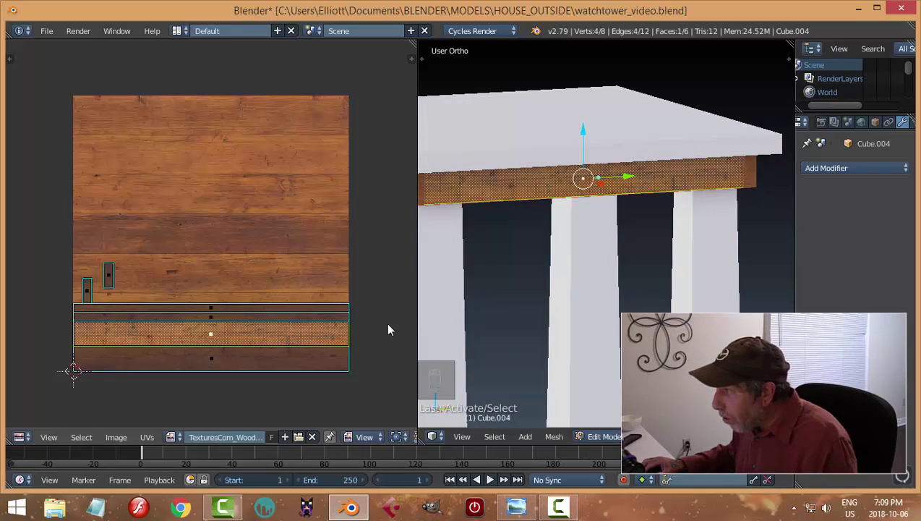
{"action": "scroll", "coordinate": [313, 335], "scroll_direction": "up", "scroll_amount": 1}
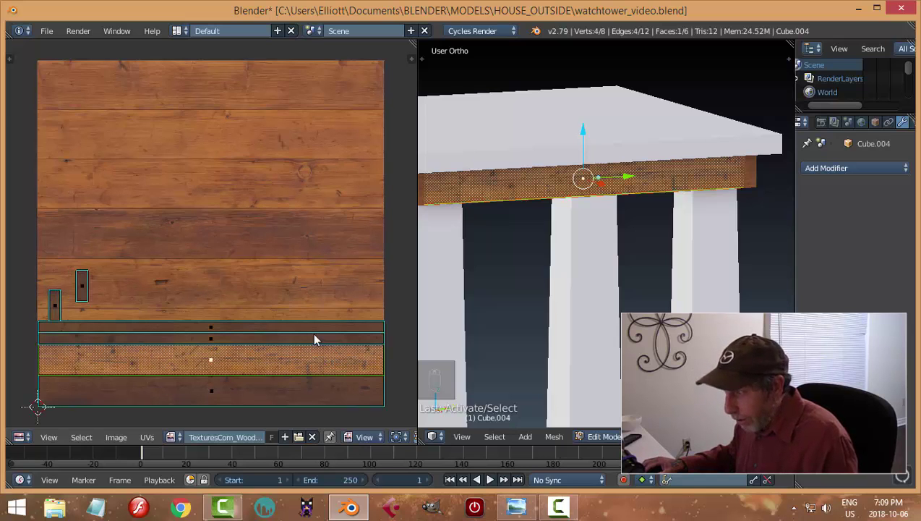
{"action": "key", "text": "g"}
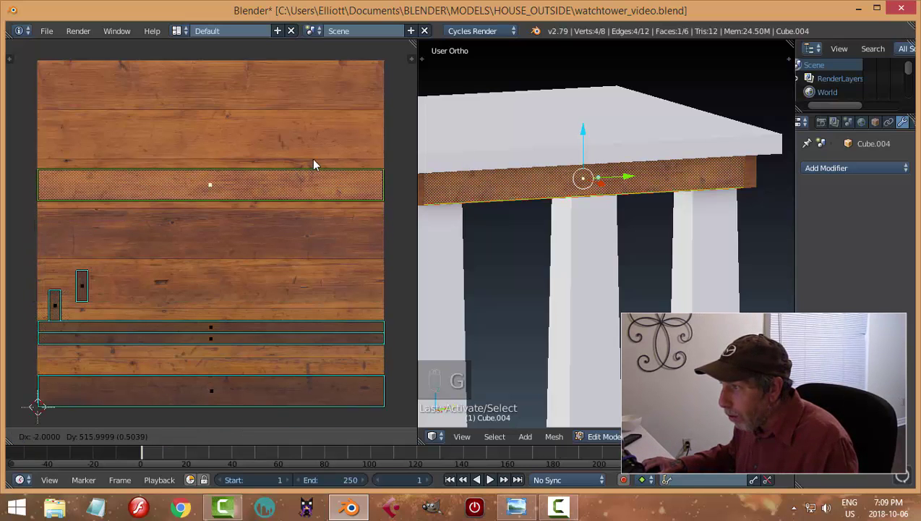
{"action": "key", "text": "a"}
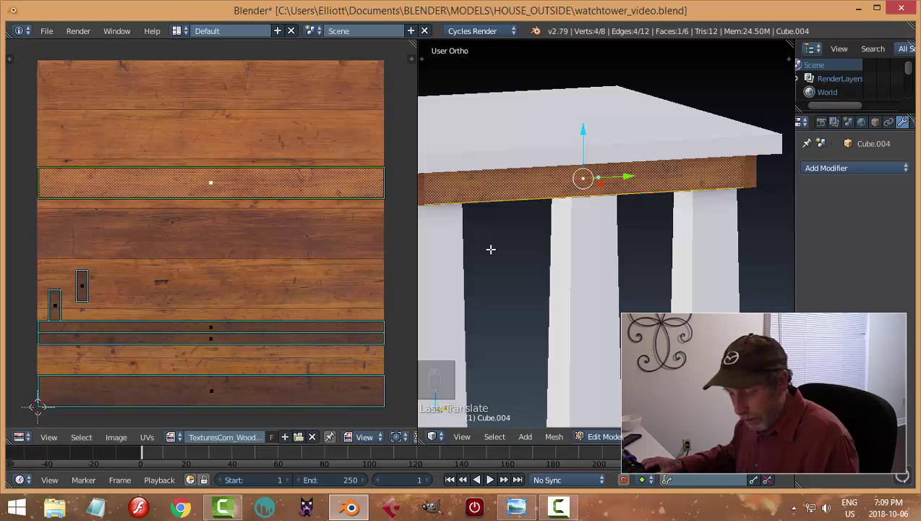
{"action": "key", "text": "Tab"}
{"action": "left_click", "coordinate": [388, 253]}
- Select the post and nudge it slightly along X
{"action": "key", "text": "a"}
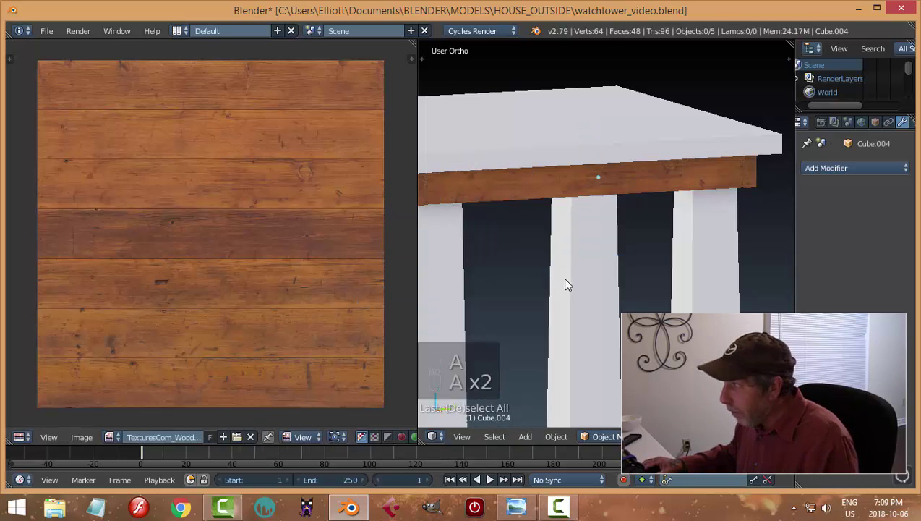
{"action": "middle_click_drag", "start_coordinate": [566, 284], "coordinate": [639, 235]}
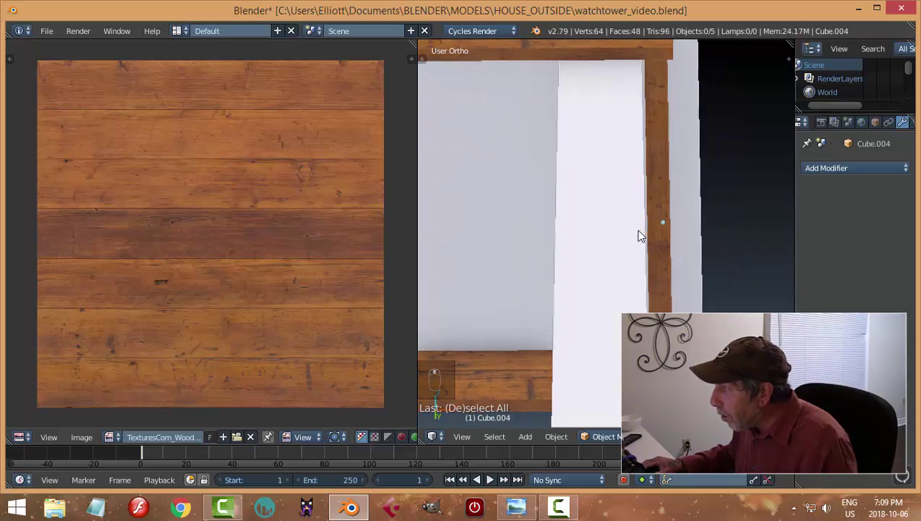
{"action": "right_click", "coordinate": [694, 205]}
{"action": "left_click_drag", "start_coordinate": [704, 227], "coordinate": [704, 226]}
{"action": "key", "text": "a"}
{"action": "middle_click_drag", "start_coordinate": [639, 251], "coordinate": [641, 307]}
{"action": "scroll", "coordinate": [645, 298], "scroll_direction": "down", "scroll_amount": 3}
- Duplicate the side beam and move the copy along X under the platform's opposite edge
{"action": "right_click", "coordinate": [503, 246]}
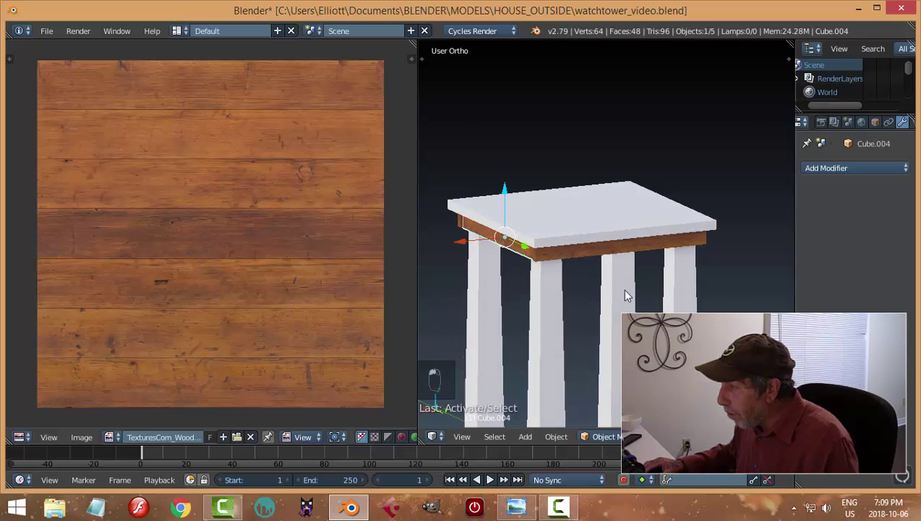
{"action": "middle_click_drag", "start_coordinate": [504, 246], "coordinate": [486, 252]}
{"action": "key", "text": "shift+d"}
{"action": "right_click", "coordinate": [486, 253]}
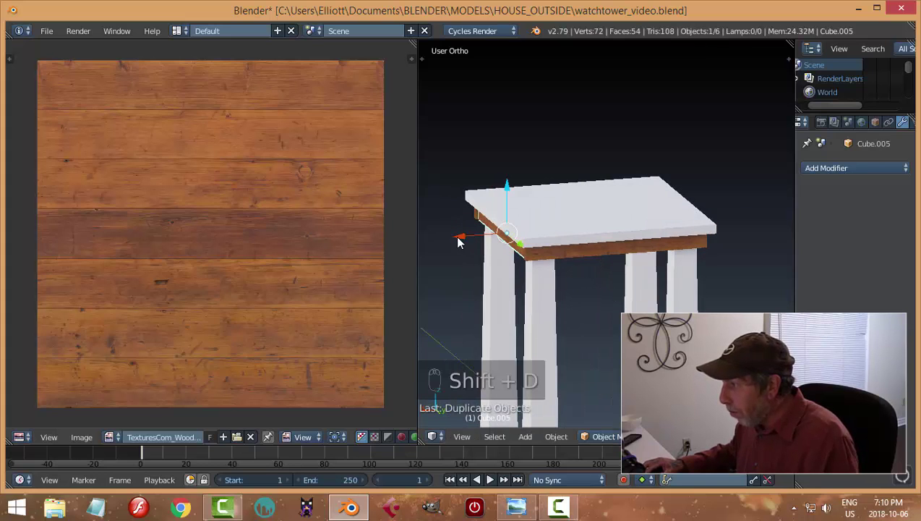
{"action": "key", "text": "g"}
{"action": "key", "text": "x"}
{"action": "left_click", "coordinate": [626, 264]}
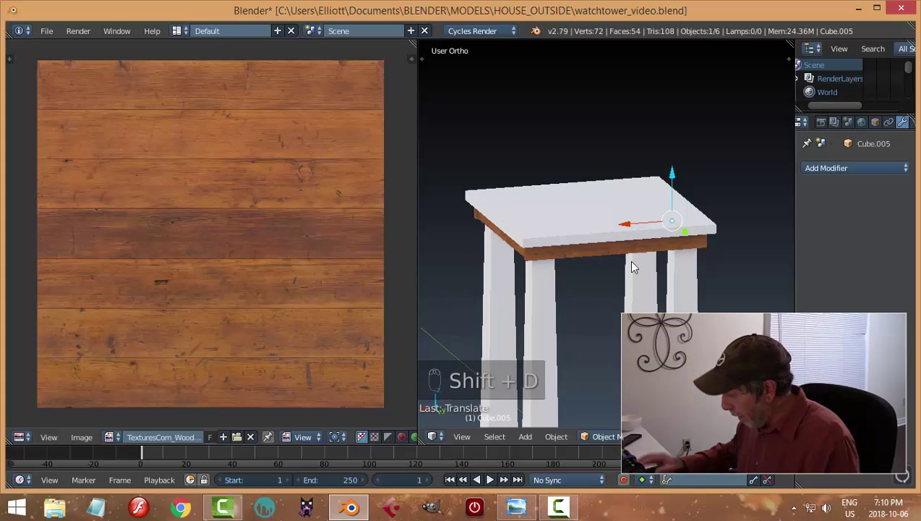
{"action": "key", "text": "KP_Decimal"}
{"action": "middle_click_drag", "start_coordinate": [607, 291], "coordinate": [621, 274]}
{"action": "scroll", "coordinate": [549, 278], "scroll_direction": "up", "scroll_amount": 2}
{"action": "mouse_move", "coordinate": [634, 264]}
{"action": "left_mouse_down"}
{"action": "mouse_move", "coordinate": [611, 253]}
{"action": "mouse_move", "coordinate": [616, 265]}
{"action": "left_mouse_up"}
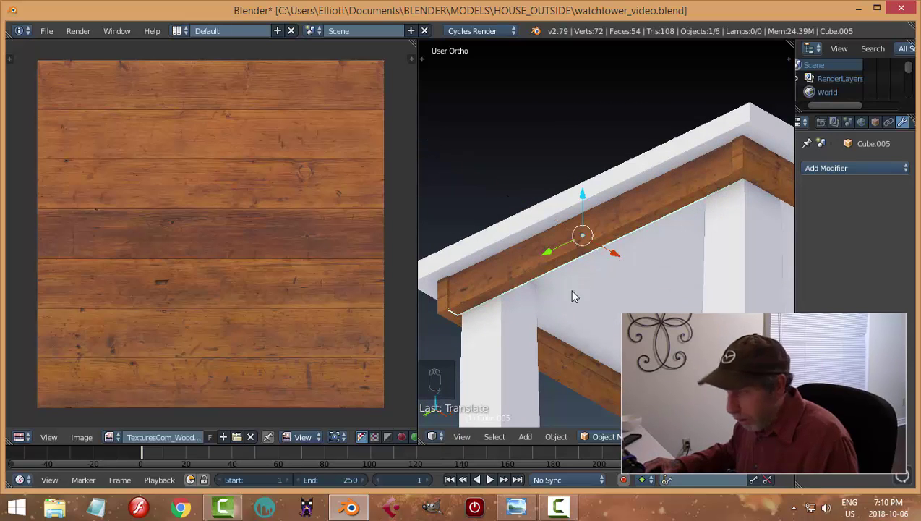
{"action": "key", "text": "a"}
- Select the front beam under the platform, enter Edit Mode and select its end face
{"action": "middle_click_drag", "start_coordinate": [572, 294], "coordinate": [758, 337]}
{"action": "middle_click_drag", "start_coordinate": [629, 297], "coordinate": [650, 311]}
{"action": "right_click", "coordinate": [652, 296]}
{"action": "key", "text": "Tab"}
{"action": "right_click", "coordinate": [645, 303]}
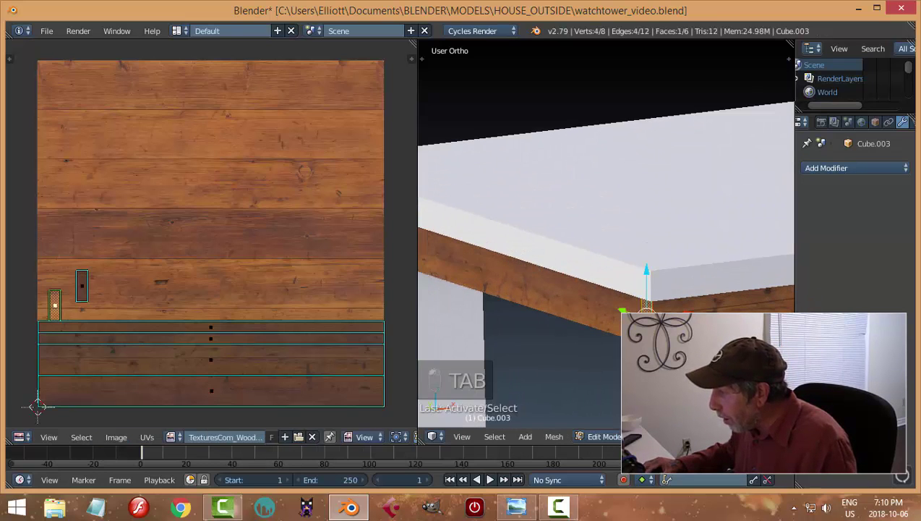
- Shift the beam's selected end face along the X axis, then return to Object Mode
{"action": "key", "text": "g"}
{"action": "key", "text": "x"}
{"action": "left_click", "coordinate": [643, 304]}
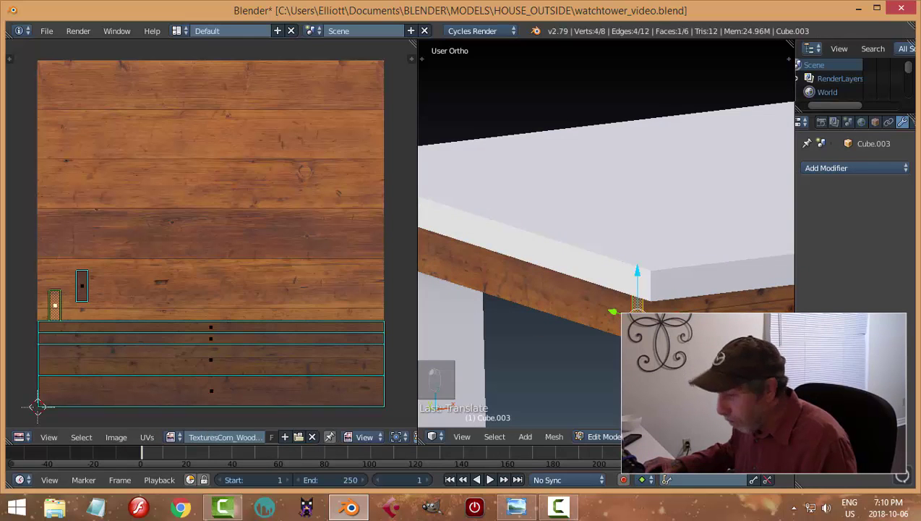
{"action": "key", "text": "a"}
{"action": "middle_click_drag", "start_coordinate": [643, 304], "coordinate": [442, 312]}
{"action": "key", "text": "a"}
{"action": "middle_click_drag", "start_coordinate": [700, 297], "coordinate": [689, 292]}
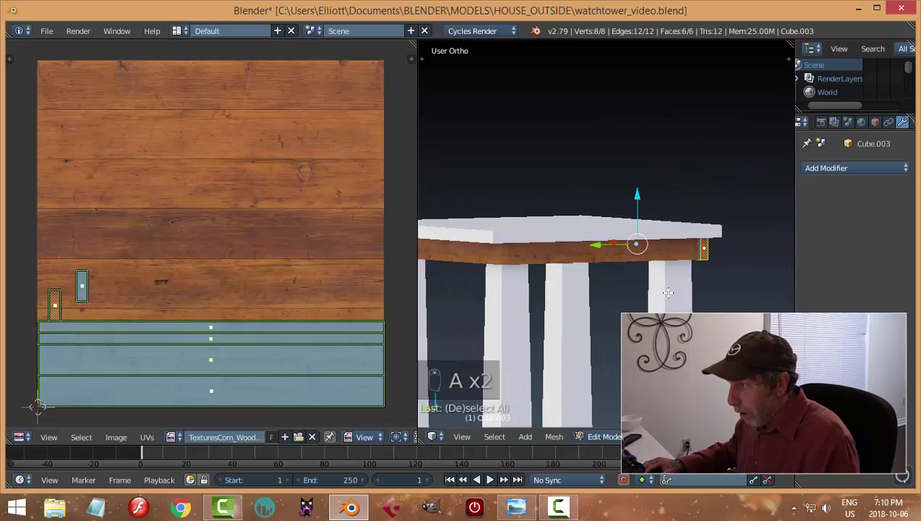
{"action": "key", "text": "Tab"}
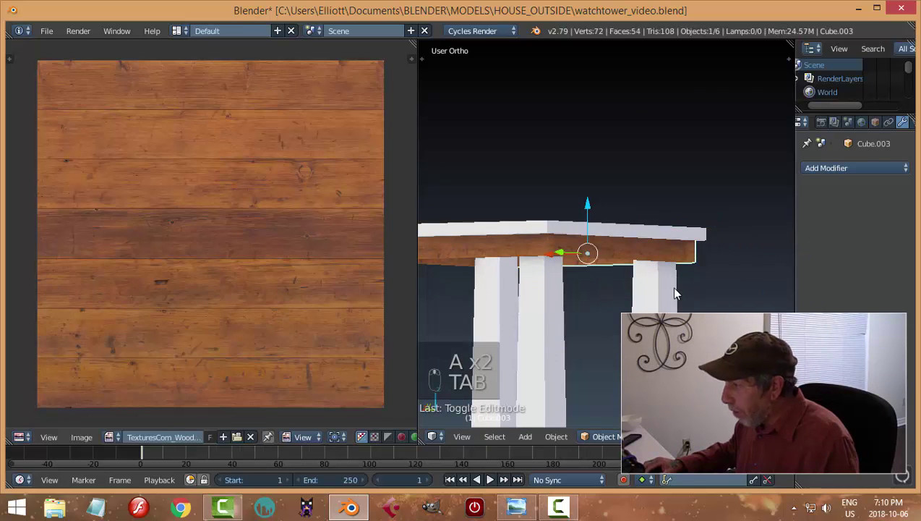
{"action": "middle_click_drag", "start_coordinate": [671, 285], "coordinate": [623, 267]}
- Move the UV island of Cube.005's long outer face up onto an upper plank strip
{"action": "right_click", "coordinate": [609, 247]}
{"action": "key", "text": "Tab"}
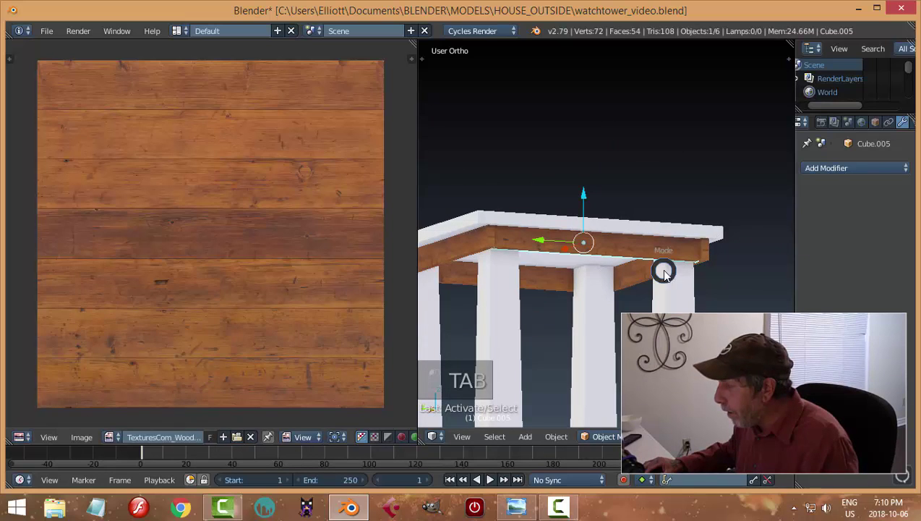
{"action": "left_click", "coordinate": [750, 281]}
{"action": "right_click", "coordinate": [631, 250]}
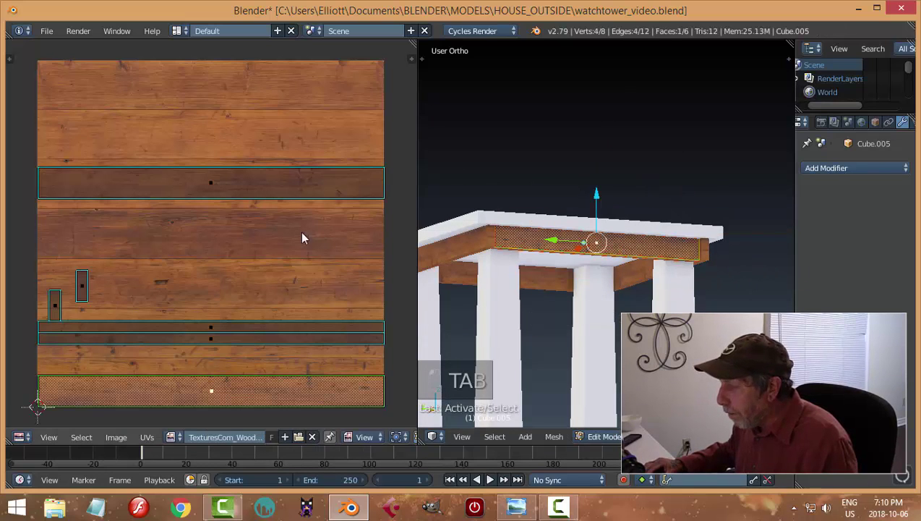
{"action": "key", "text": "g"}
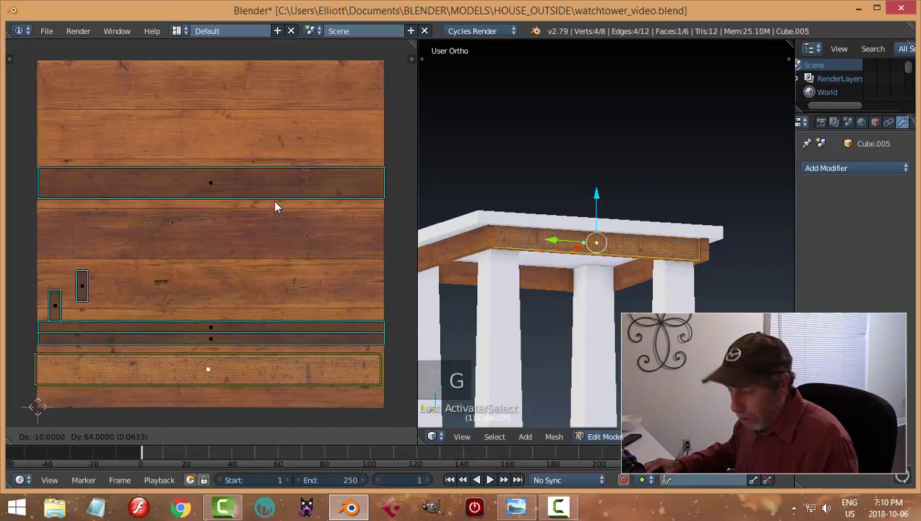
{"action": "key", "text": "grave"}
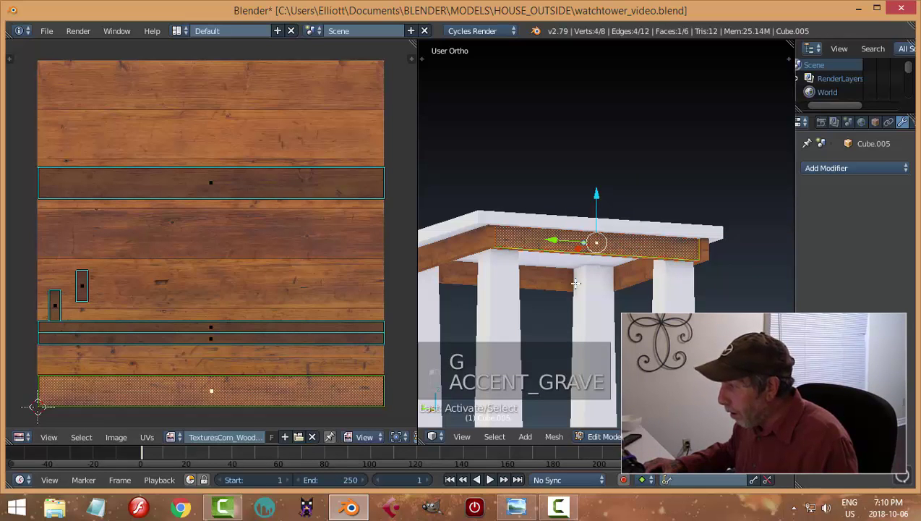
{"action": "key", "text": "a"}
{"action": "key", "text": "a"}
{"action": "middle_click_drag", "start_coordinate": [576, 283], "coordinate": [705, 298]}
{"action": "right_click", "coordinate": [585, 286]}
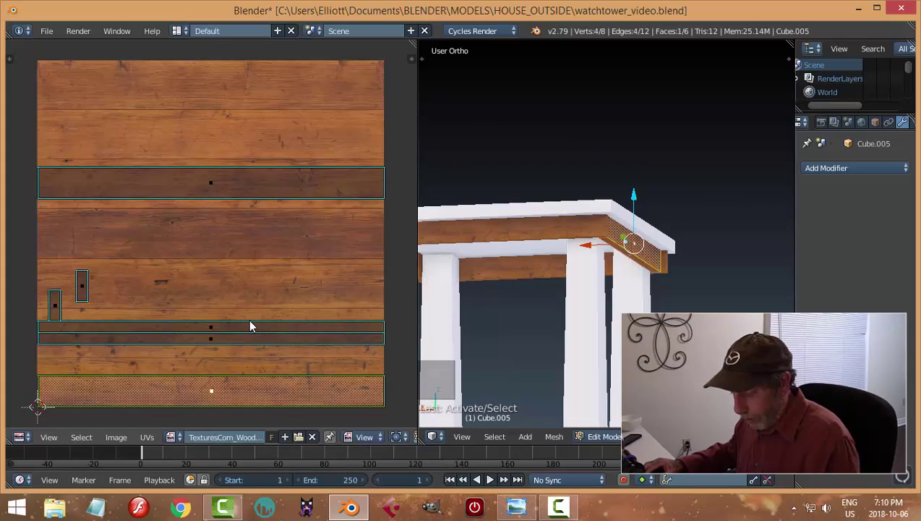
{"action": "key", "text": "g"}
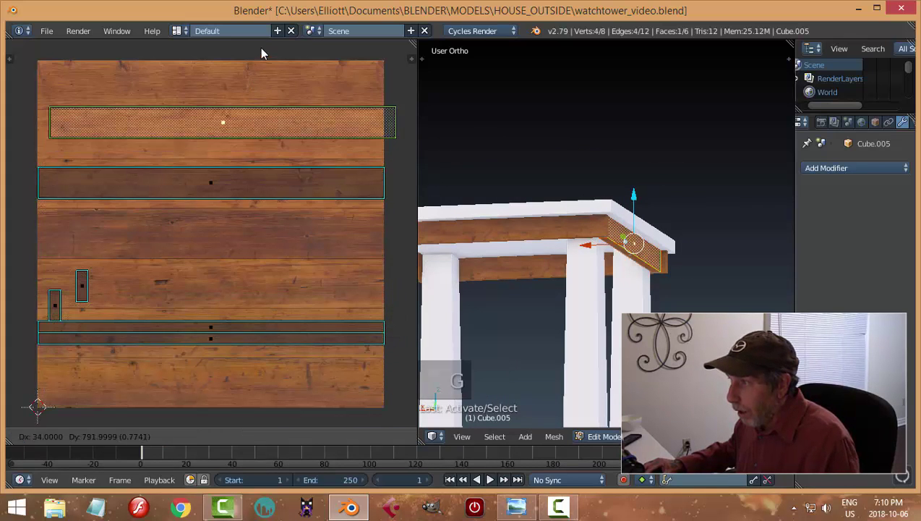
{"action": "left_click", "coordinate": [248, 63]}
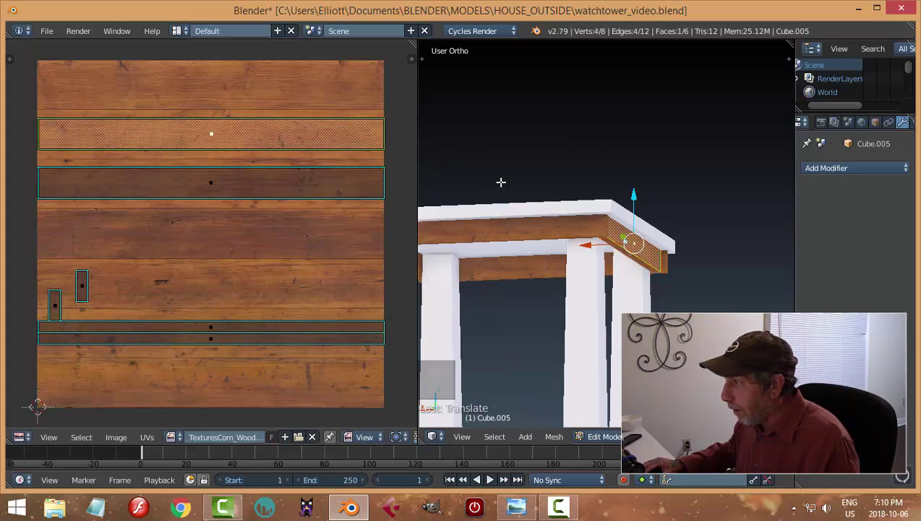
- Back in Object Mode, save over watchtower_video.blend
{"action": "key", "text": "Tab"}
{"action": "middle_click_drag", "start_coordinate": [620, 209], "coordinate": [497, 243]}
{"action": "key", "text": "a"}
{"action": "key", "text": "a"}
{"action": "middle_click_drag", "start_coordinate": [594, 248], "coordinate": [694, 256]}
{"action": "key", "text": "ctrl+s"}
{"action": "left_click", "coordinate": [548, 249]}
- Mark the edges of the platform top Cube.001 as seams in Edit Mode
{"action": "right_click", "coordinate": [659, 178]}
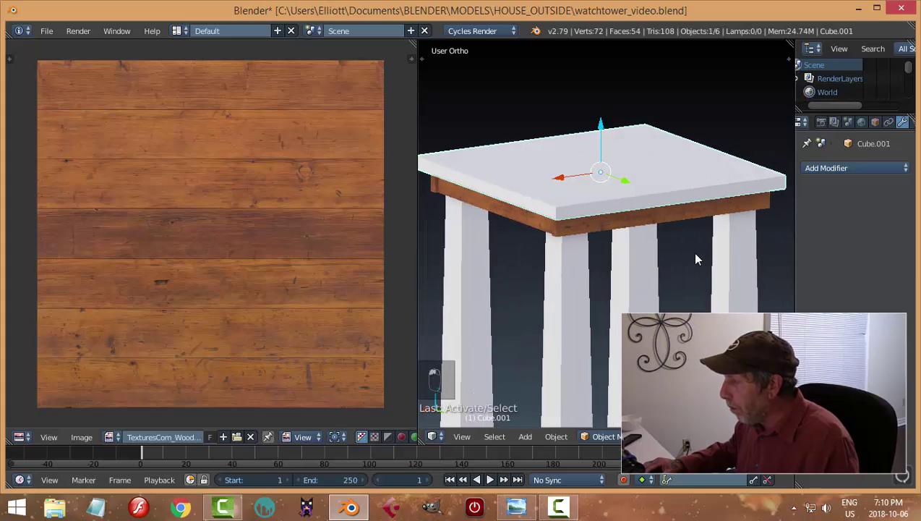
{"action": "key", "text": "Tab"}
{"action": "left_click", "coordinate": [638, 267]}
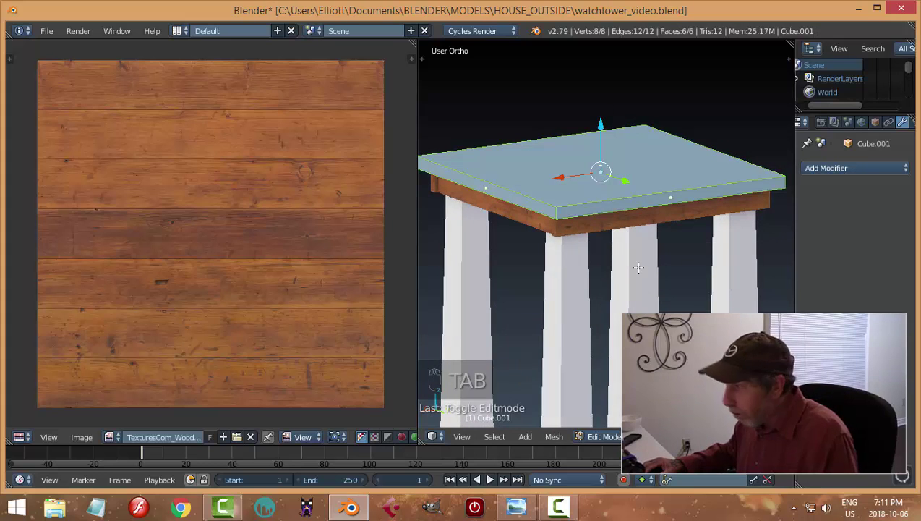
{"action": "key", "text": "ctrl+e"}
{"action": "left_click", "coordinate": [604, 236]}
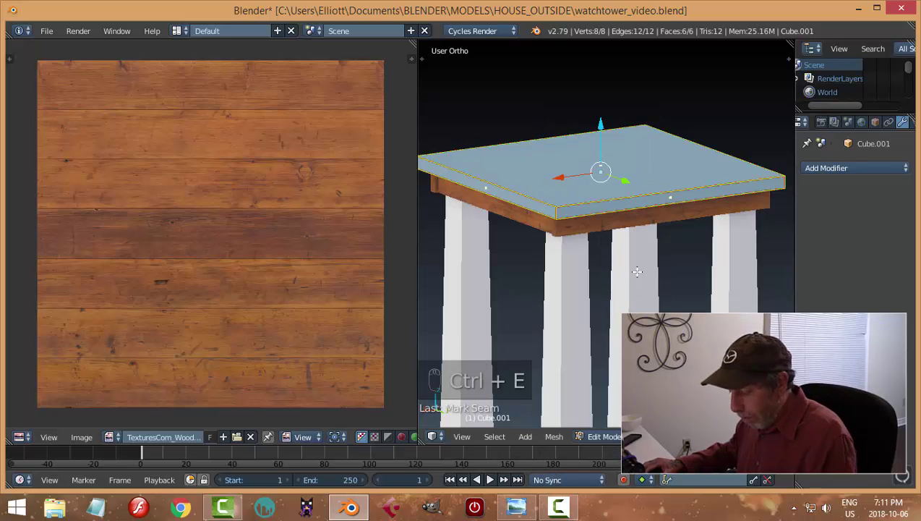
- Unwrap the platform top so its UV islands lie over the wood-plank texture
{"action": "key", "text": "u"}
{"action": "left_click", "coordinate": [630, 270]}
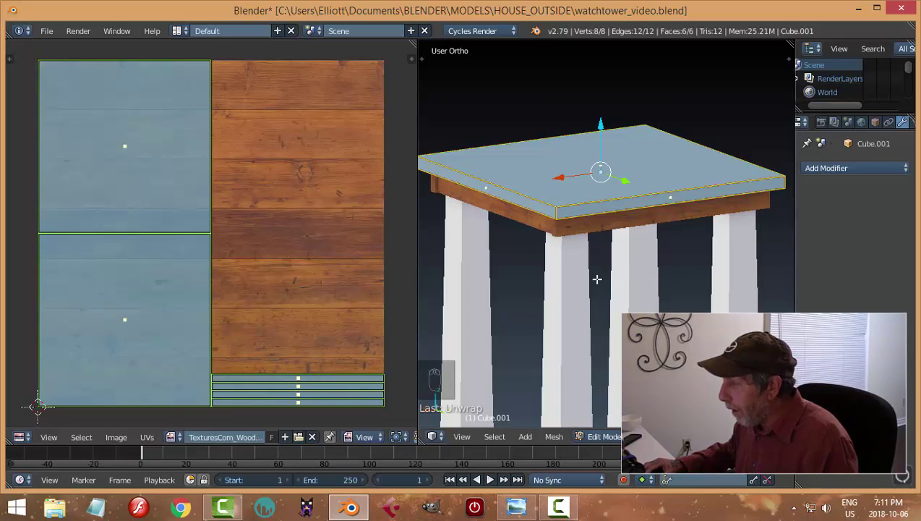
{"action": "mouse_move", "coordinate": [613, 272]}
{"action": "middle_mouse_down"}
{"action": "mouse_move", "coordinate": [592, 292]}
{"action": "mouse_move", "coordinate": [610, 280]}
{"action": "middle_mouse_up"}
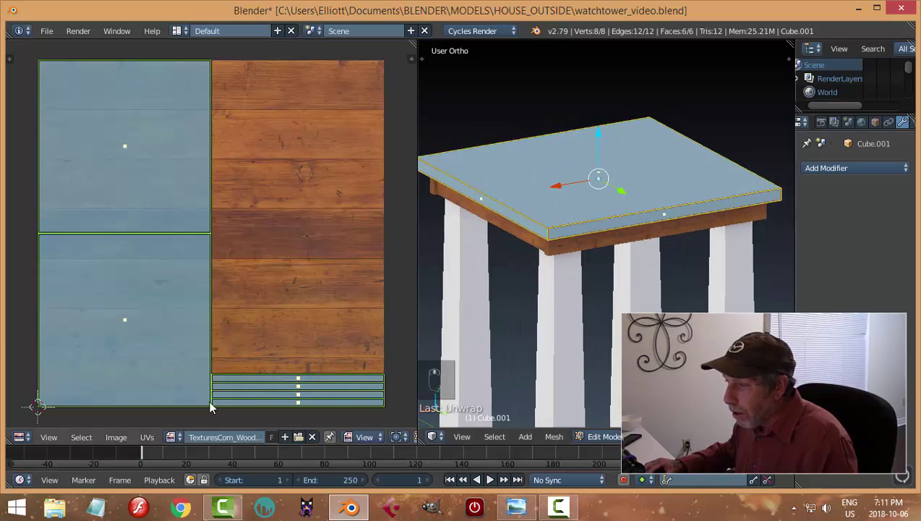
{"action": "left_click", "coordinate": [19, 437]}
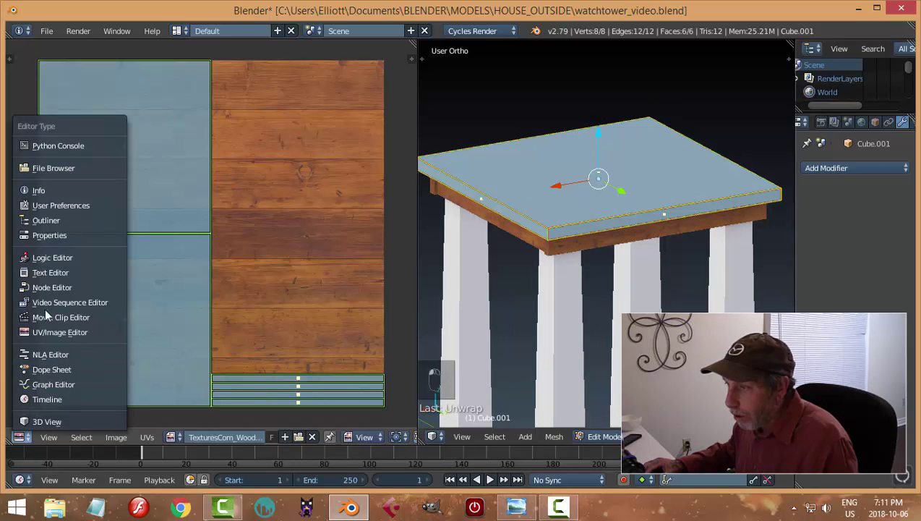
- Turn the texture pane into a node editor and assign Material.001 to the platform top Cube.001
{"action": "left_click", "coordinate": [55, 289]}
{"action": "key", "text": "n"}
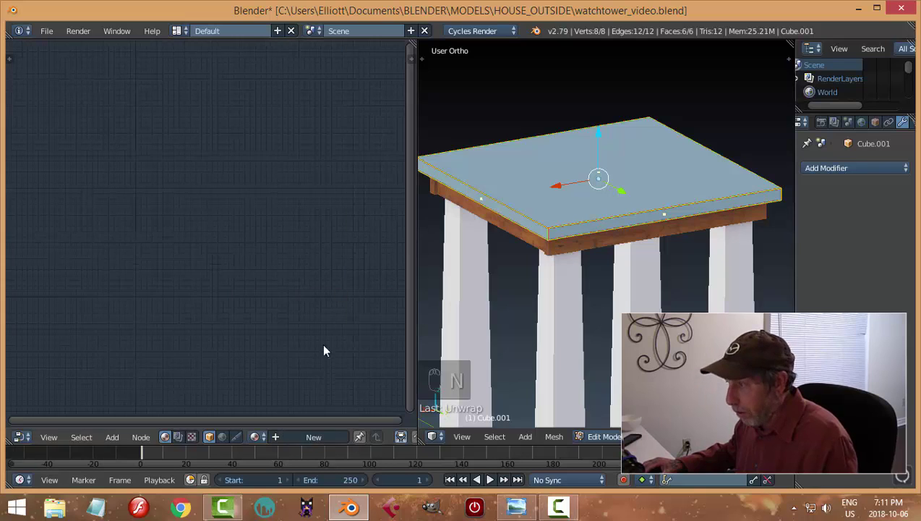
{"action": "left_click", "coordinate": [901, 122]}
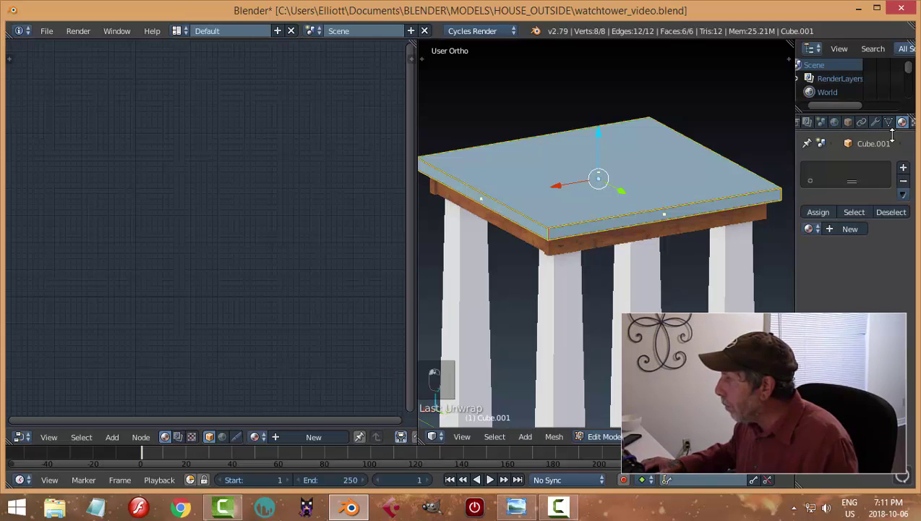
{"action": "left_click", "coordinate": [809, 228]}
{"action": "left_click", "coordinate": [685, 261]}
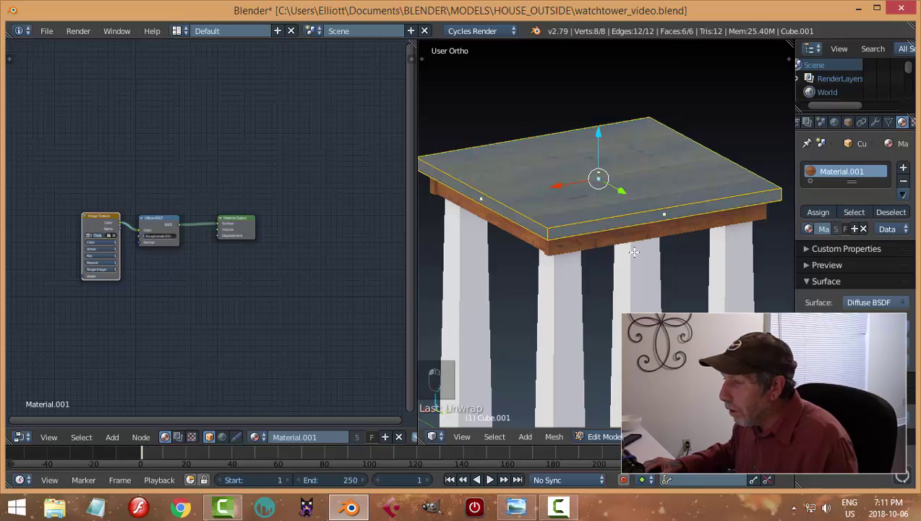
{"action": "middle_click_drag", "start_coordinate": [668, 261], "coordinate": [614, 271]}
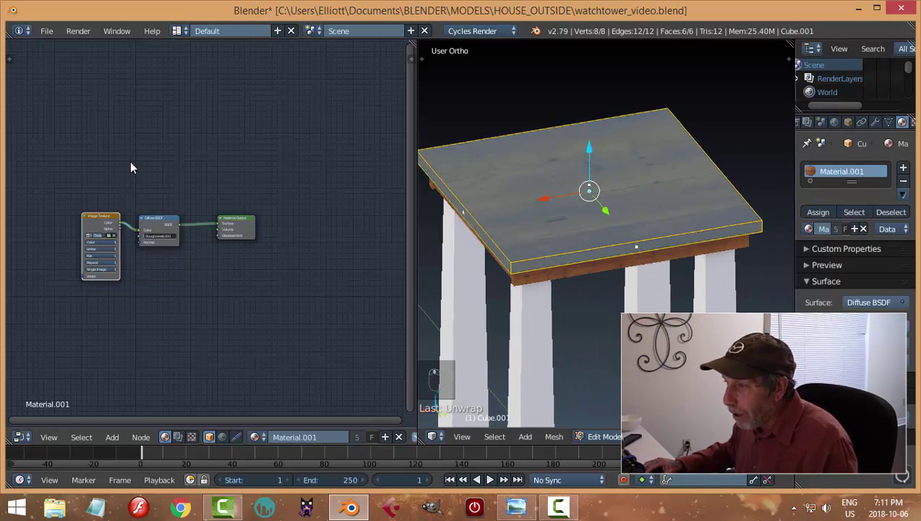
{"action": "scroll", "coordinate": [173, 286], "scroll_direction": "up", "scroll_amount": 4}
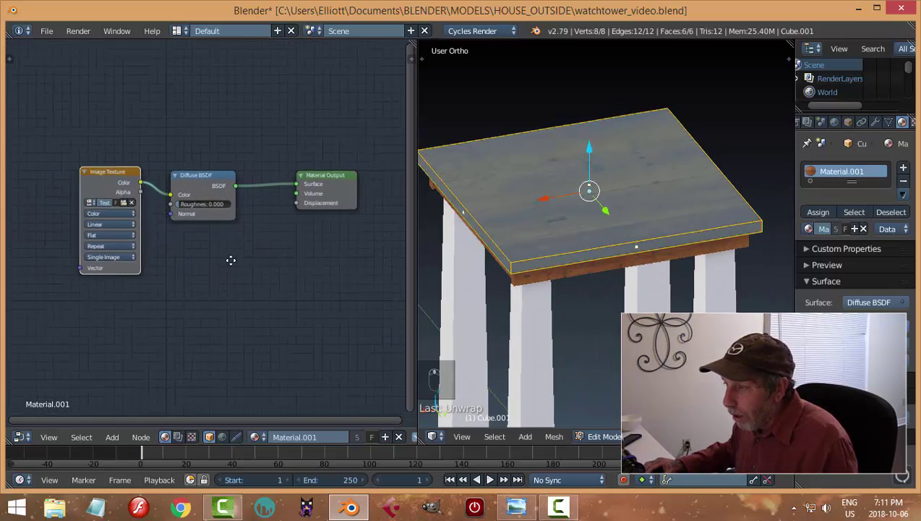
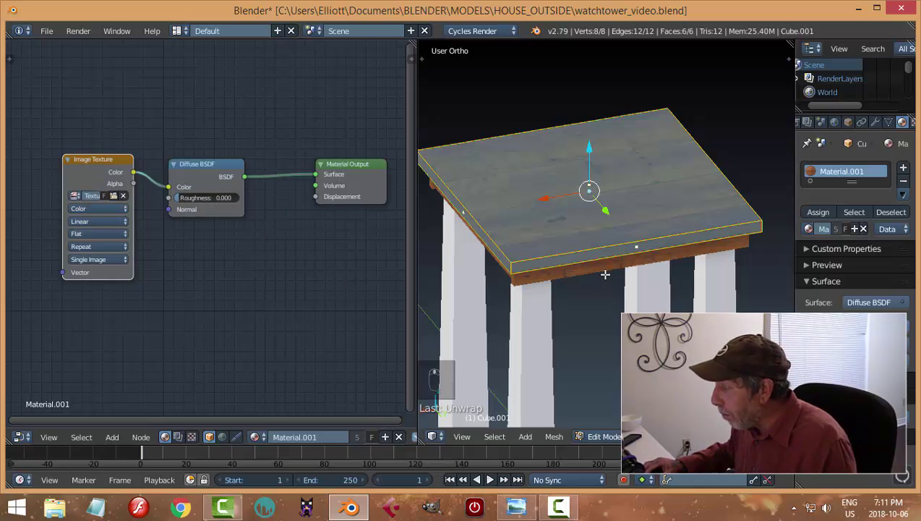
- Switch the left area to the UV/Image Editor to show the wood texture
{"action": "middle_click_drag", "start_coordinate": [606, 274], "coordinate": [564, 326]}
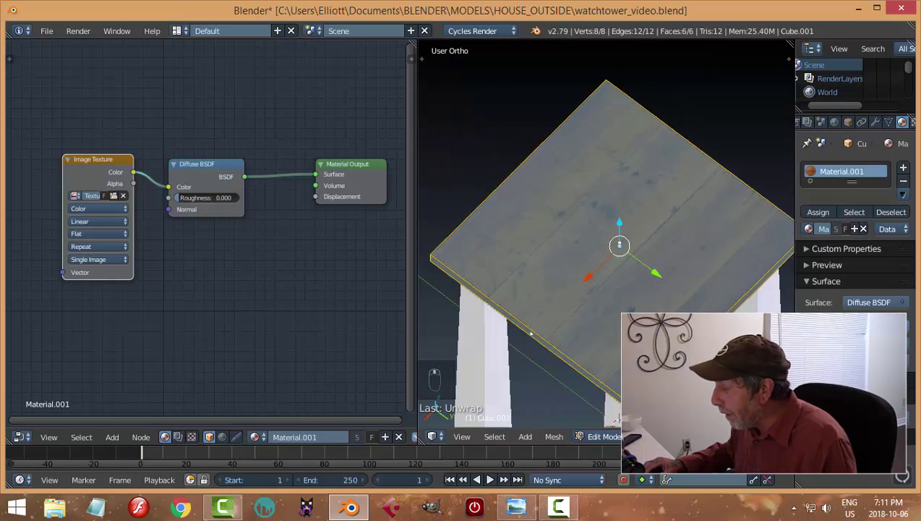
{"action": "left_click", "coordinate": [21, 437]}
{"action": "left_click", "coordinate": [54, 331]}
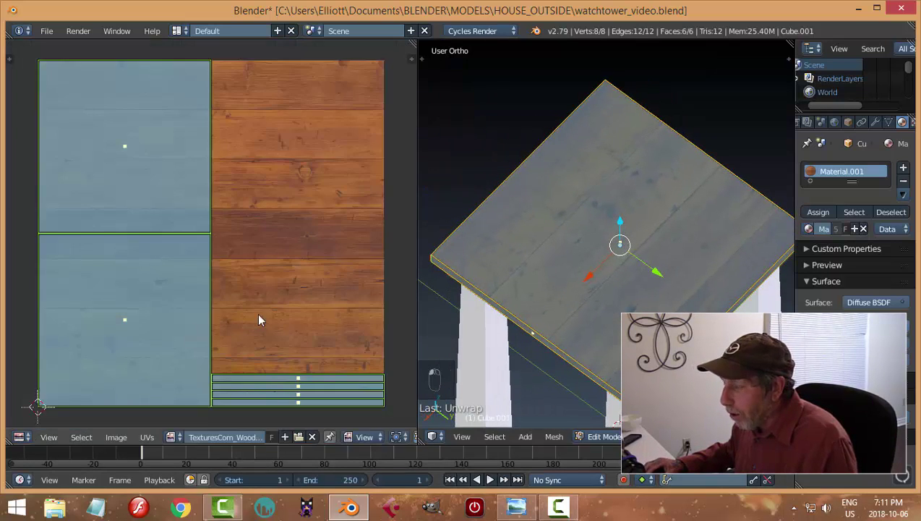
- Deselect everything, then select the table's front face and a second tabletop face
{"action": "middle_click_drag", "start_coordinate": [637, 287], "coordinate": [590, 183]}
{"action": "key", "text": "a"}
{"action": "key", "text": "KP_1"}
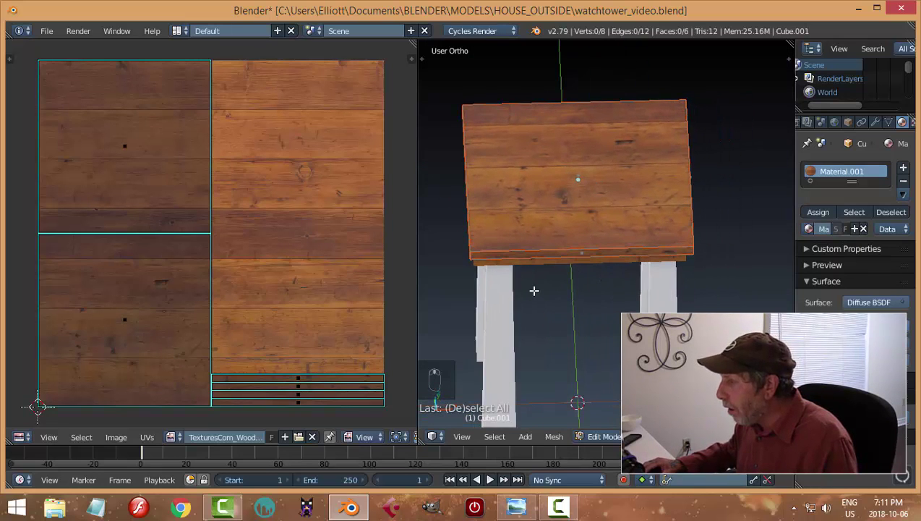
{"action": "middle_click_drag", "start_coordinate": [644, 257], "coordinate": [622, 239]}
{"action": "right_click", "coordinate": [570, 176]}
{"action": "middle_click_drag", "start_coordinate": [606, 270], "coordinate": [657, 248]}
{"action": "right_click", "coordinate": [542, 155], "text": "shift"}
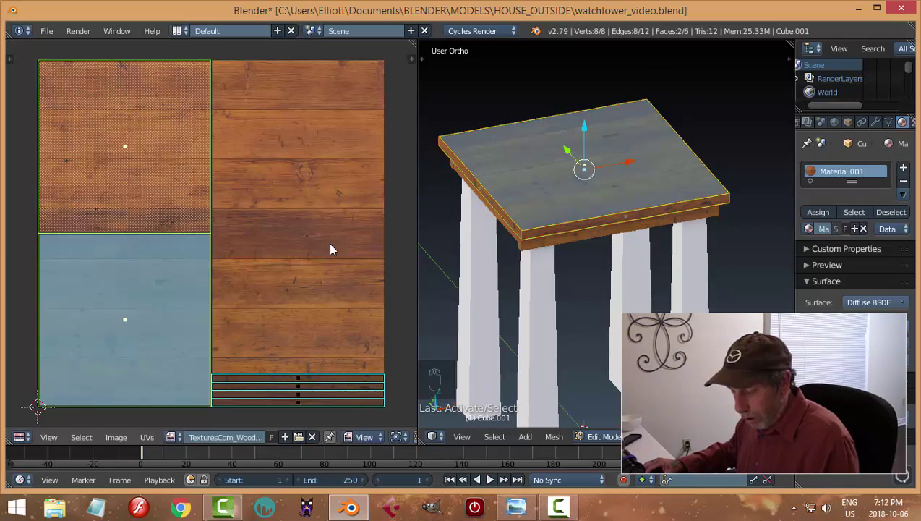
- Rotate the tabletop UV islands 90° and scale them up about 1.45×, then return to Object Mode
{"action": "type", "text": "r90"}
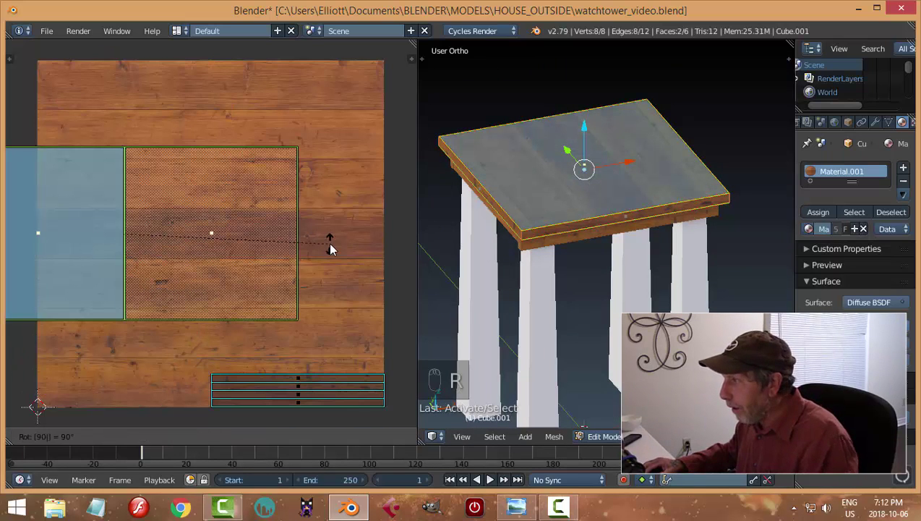
{"action": "key", "text": "Return"}
{"action": "middle_click_drag", "start_coordinate": [623, 289], "coordinate": [526, 289]}
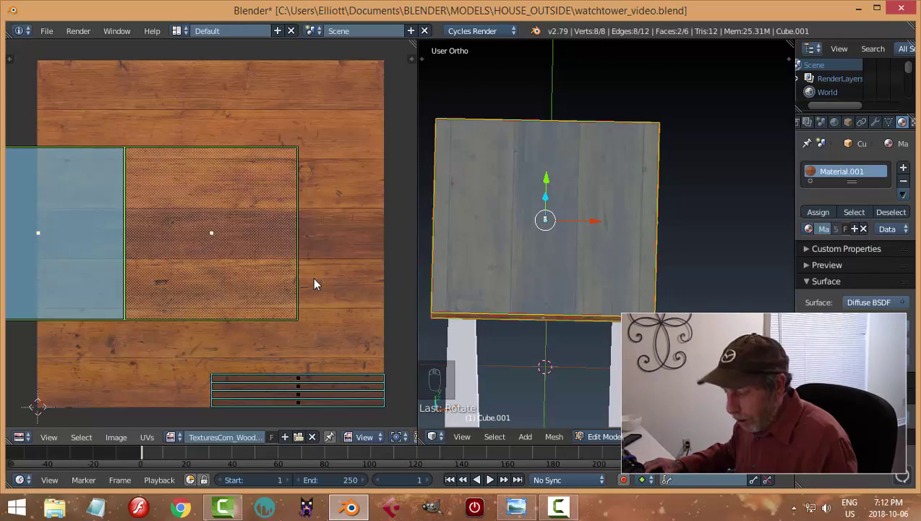
{"action": "key", "text": "s"}
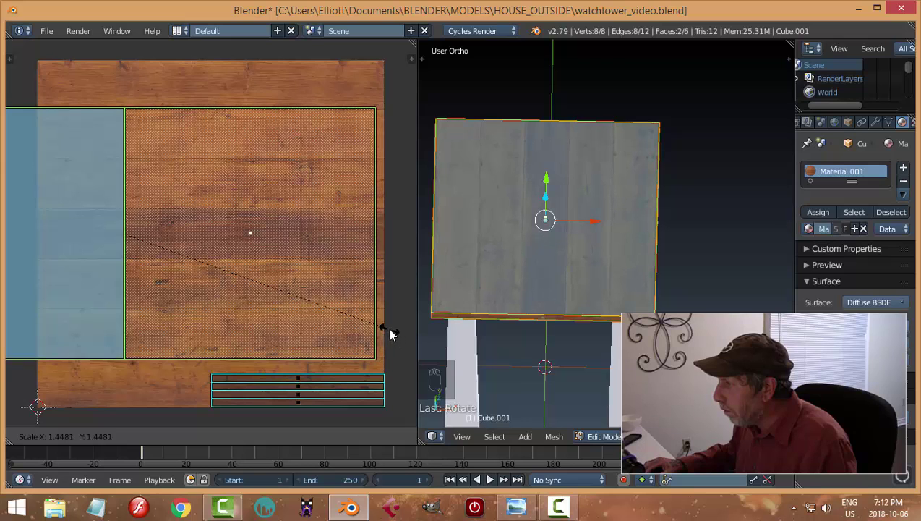
{"action": "left_click", "coordinate": [390, 330]}
{"action": "key", "text": "Tab"}
{"action": "left_click", "coordinate": [427, 300]}
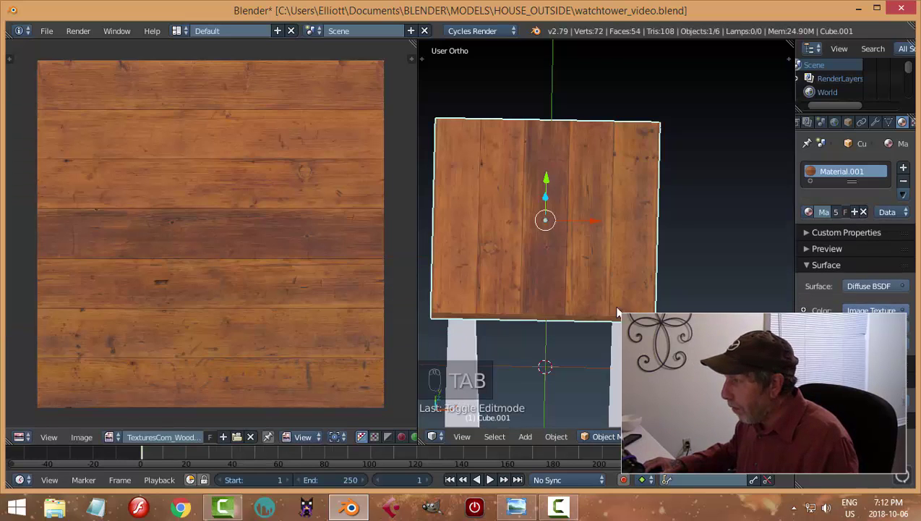
- Deselect all, zoom in on the wood-planked tabletop above the white legs, and enter Edit Mode
{"action": "key", "text": "a"}
{"action": "key", "text": "a"}
{"action": "middle_click_drag", "start_coordinate": [616, 312], "coordinate": [576, 202]}
{"action": "scroll", "coordinate": [640, 275], "scroll_direction": "up", "scroll_amount": 3}
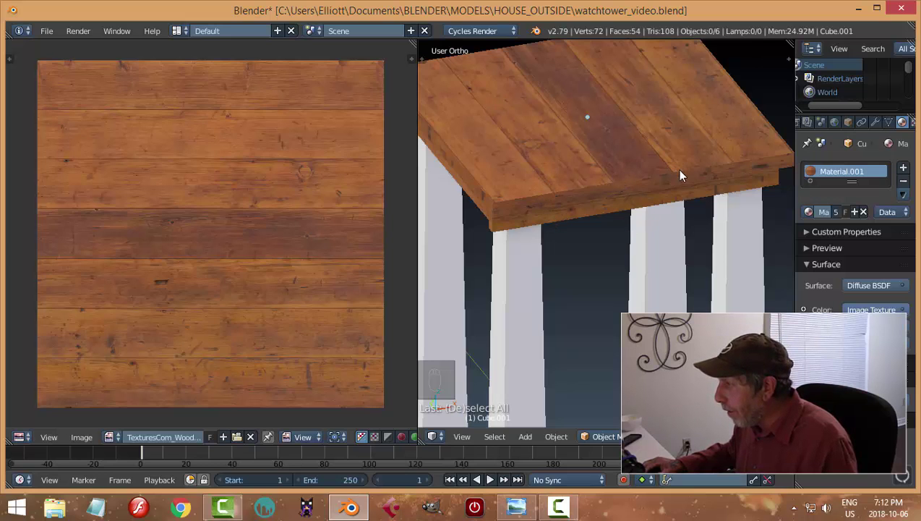
{"action": "key", "text": "Tab"}
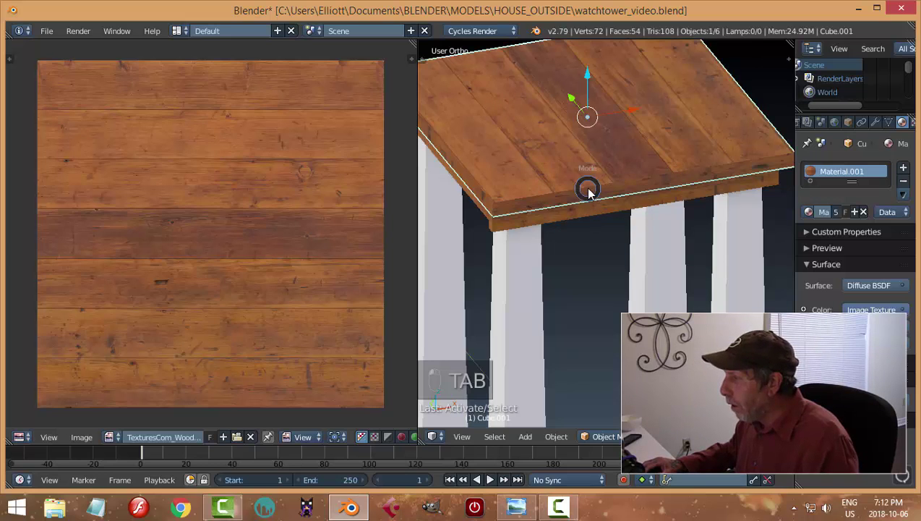
- Select the tabletop's front rim face and rotate its UV strip 90° upright
{"action": "right_click", "coordinate": [569, 198]}
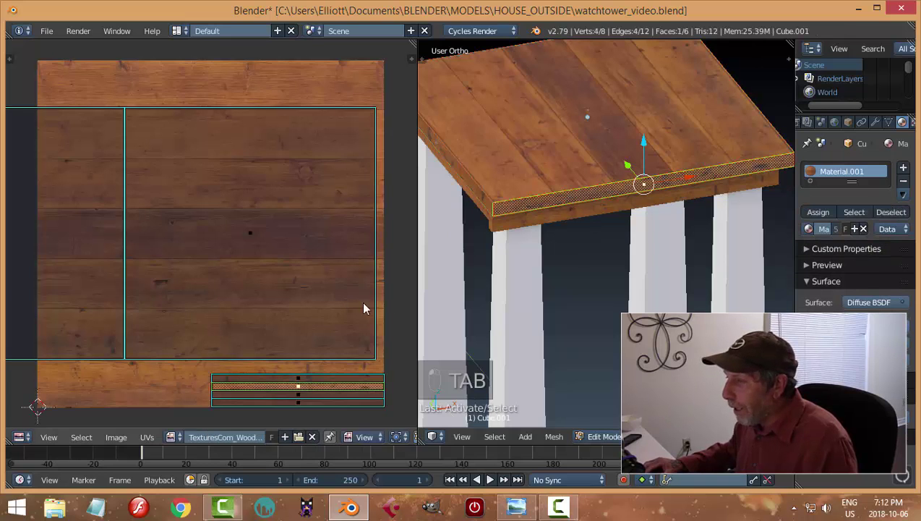
{"action": "scroll", "coordinate": [345, 334], "scroll_direction": "up", "scroll_amount": 3}
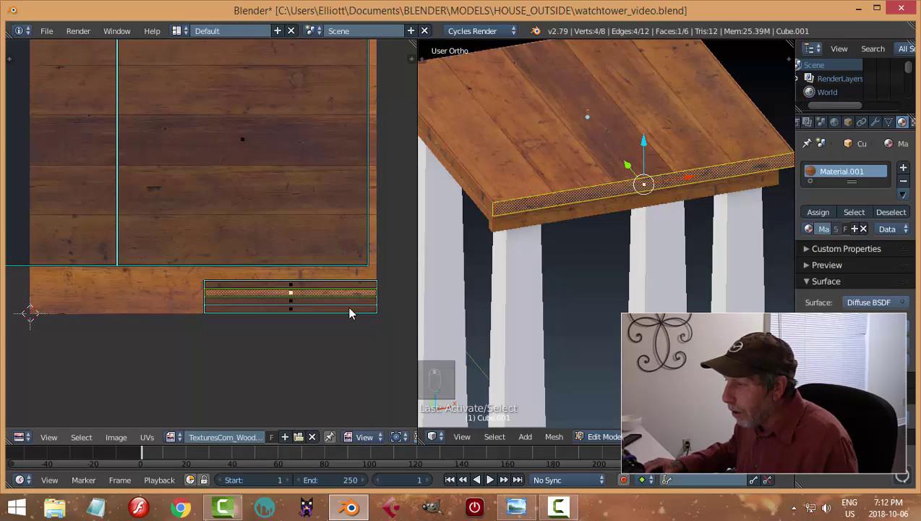
{"action": "middle_click_drag", "start_coordinate": [356, 307], "coordinate": [349, 282]}
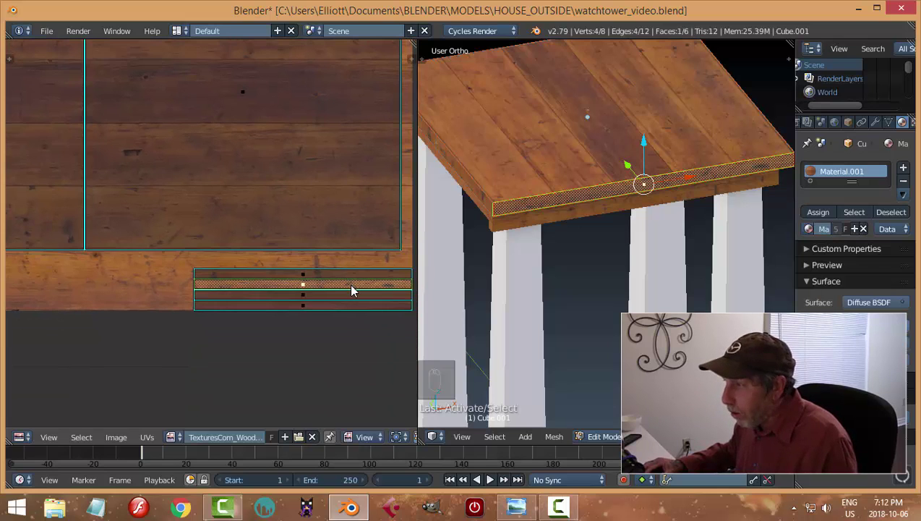
{"action": "type", "text": "r90"}
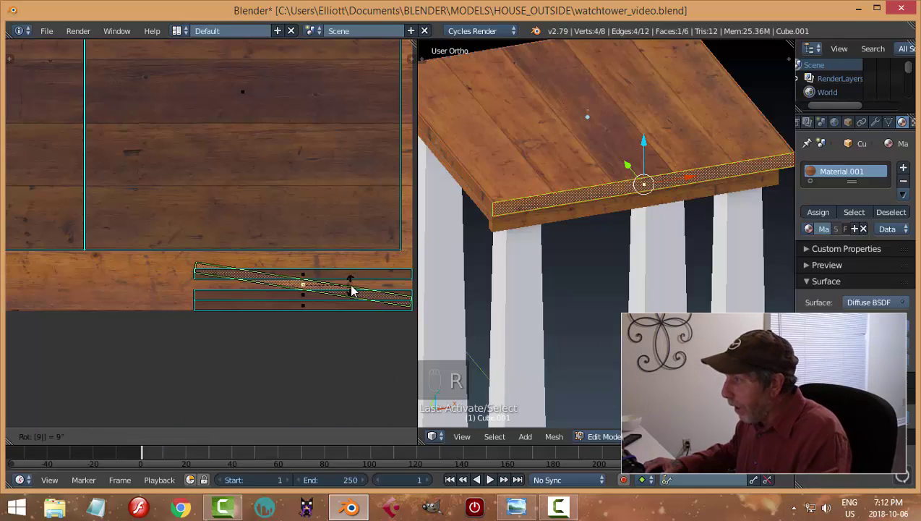
{"action": "key", "text": "Return"}
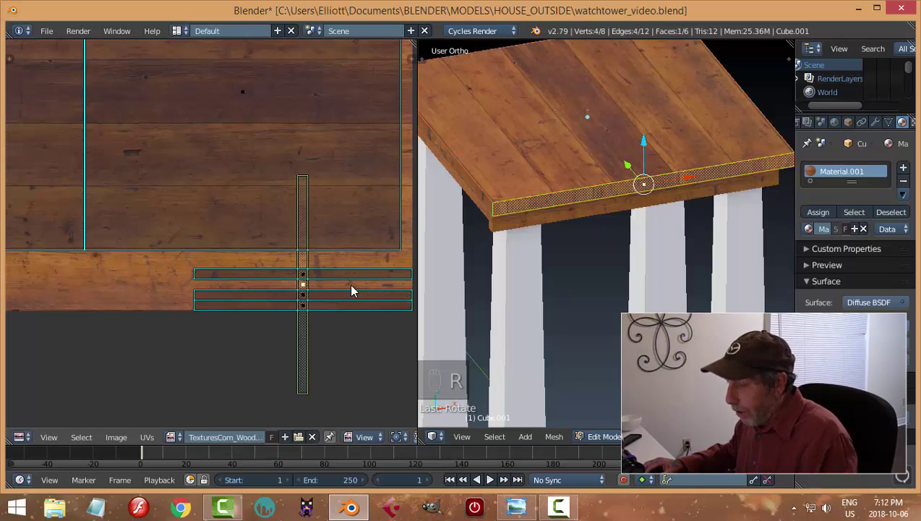
- Move, shrink and reposition the rim's UV strip over the wood planks, then deselect
{"action": "key", "text": "g"}
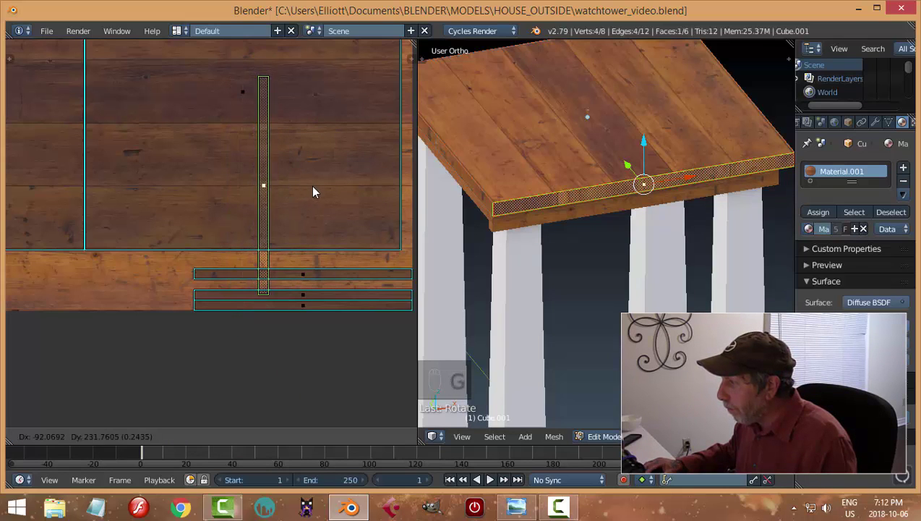
{"action": "left_click", "coordinate": [311, 188]}
{"action": "scroll", "coordinate": [627, 247], "scroll_direction": "up", "scroll_amount": 5}
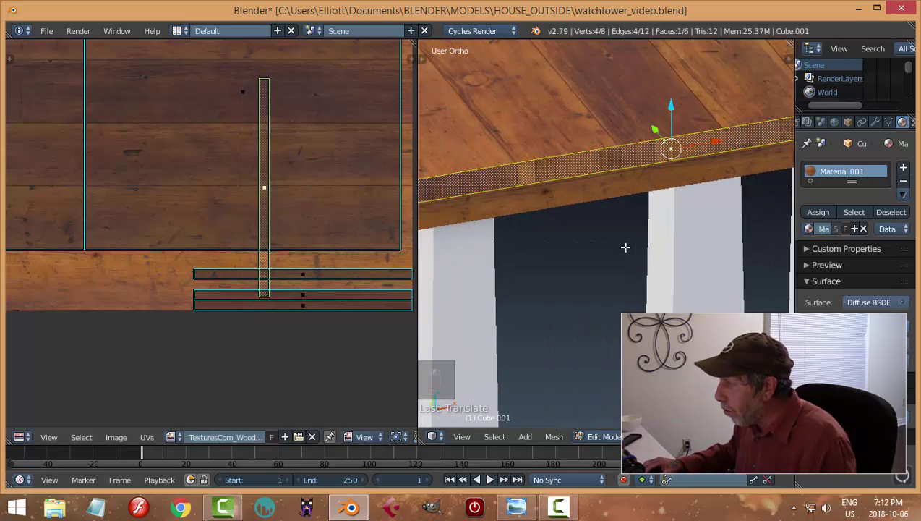
{"action": "middle_click_drag", "start_coordinate": [649, 250], "coordinate": [653, 245]}
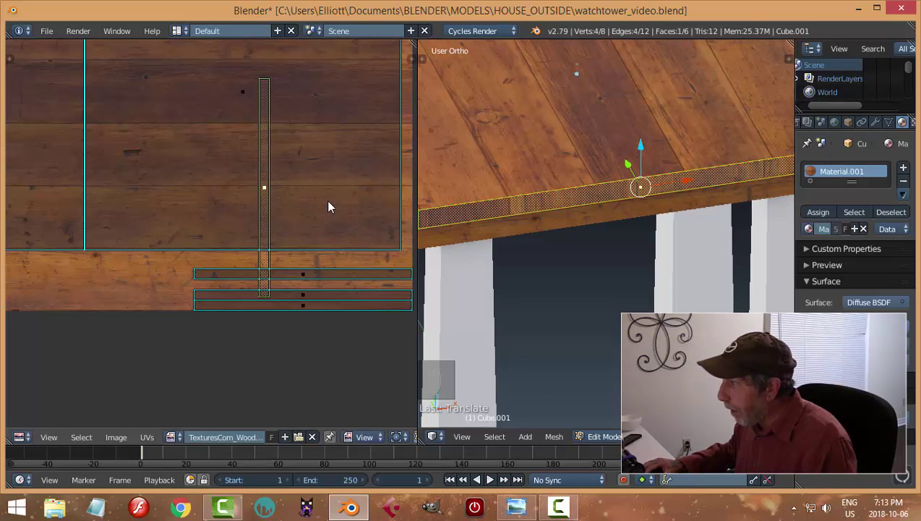
{"action": "key", "text": "s"}
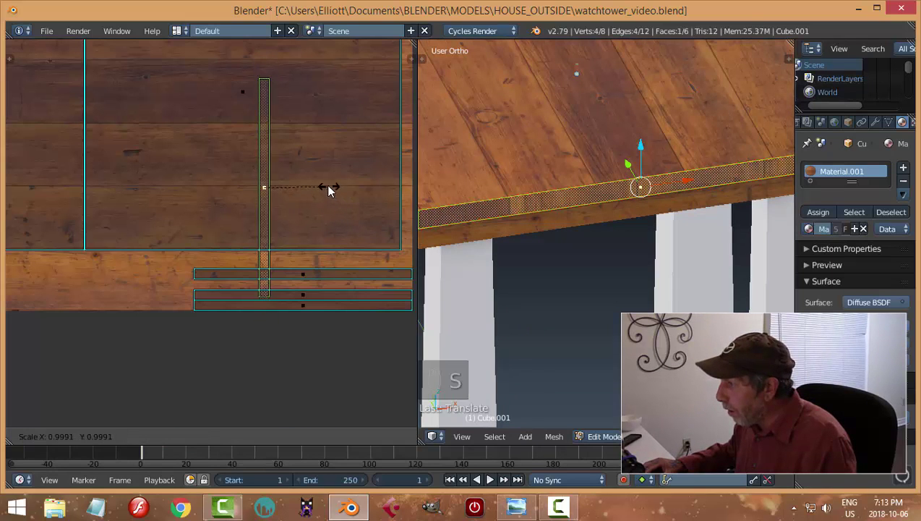
{"action": "left_click", "coordinate": [322, 177]}
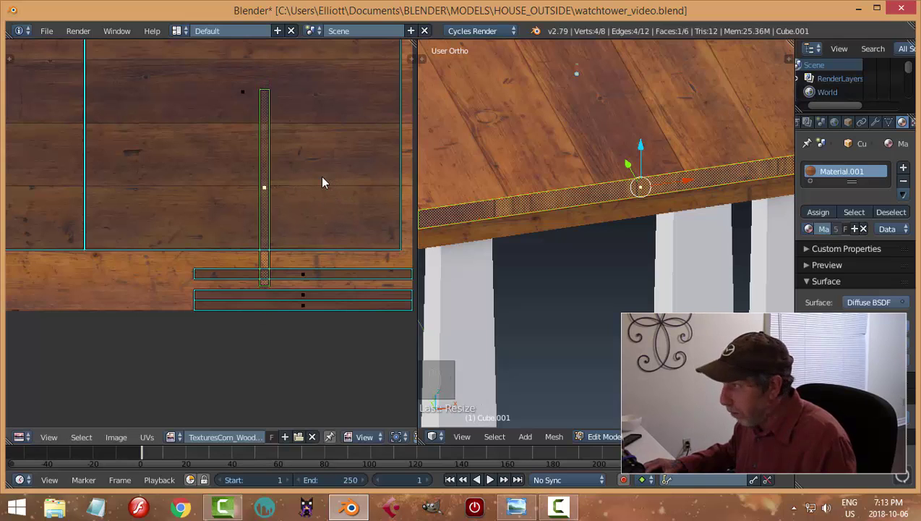
{"action": "key", "text": "g"}
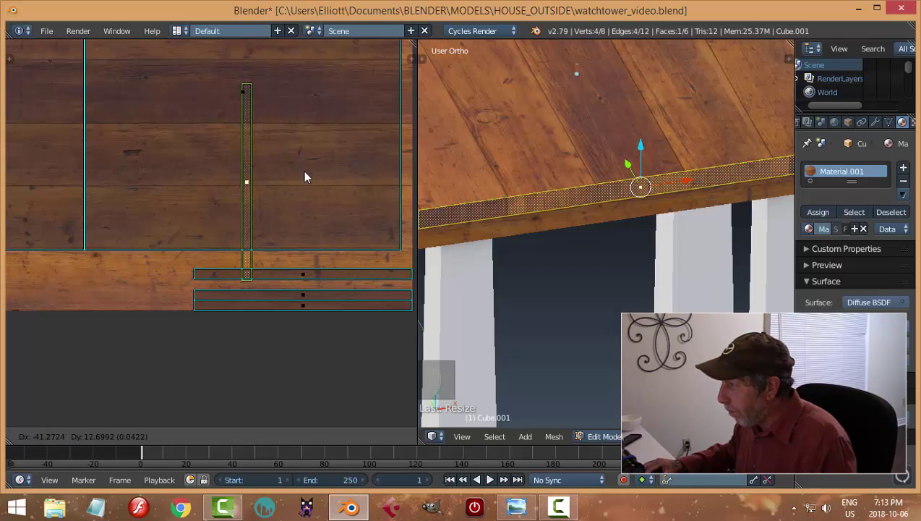
{"action": "left_click", "coordinate": [302, 169]}
{"action": "scroll", "coordinate": [339, 214], "scroll_direction": "down", "scroll_amount": 5}
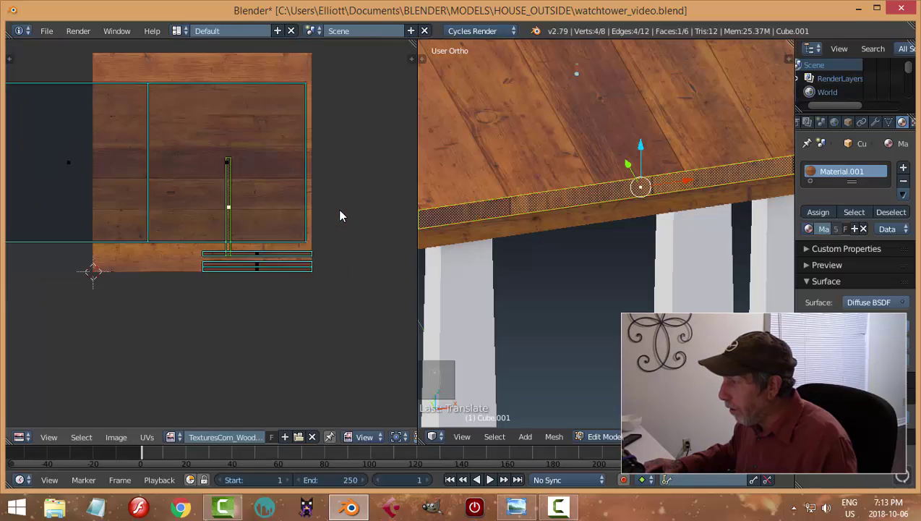
{"action": "middle_click_drag", "start_coordinate": [650, 253], "coordinate": [621, 248]}
{"action": "key", "text": "a"}
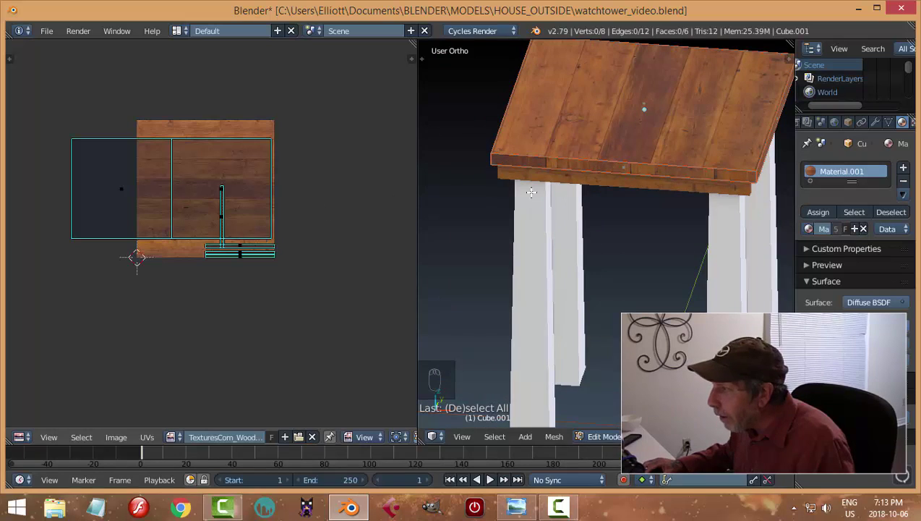
- Select another rim face, stretch its UV strip taller and move it onto the texture
{"action": "right_click", "coordinate": [613, 168]}
{"action": "scroll", "coordinate": [307, 250], "scroll_direction": "up", "scroll_amount": 2}
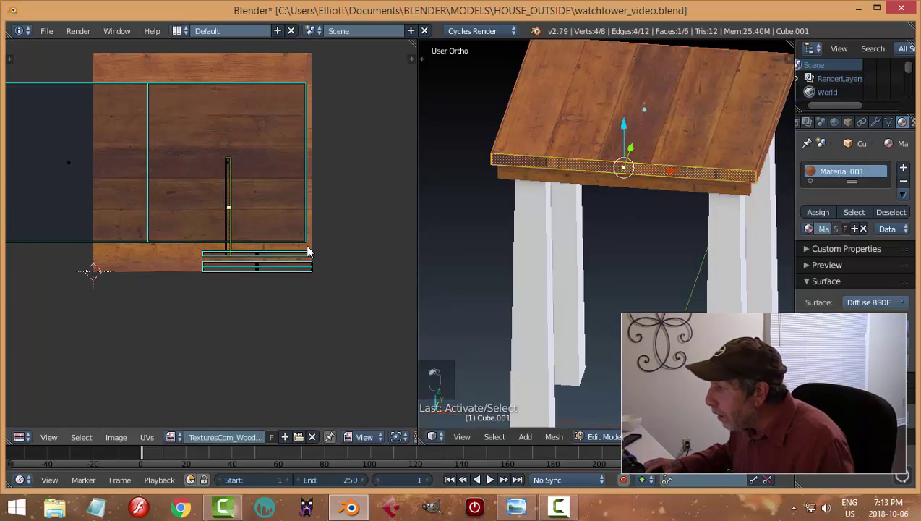
{"action": "scroll", "coordinate": [307, 251], "scroll_direction": "up", "scroll_amount": 1}
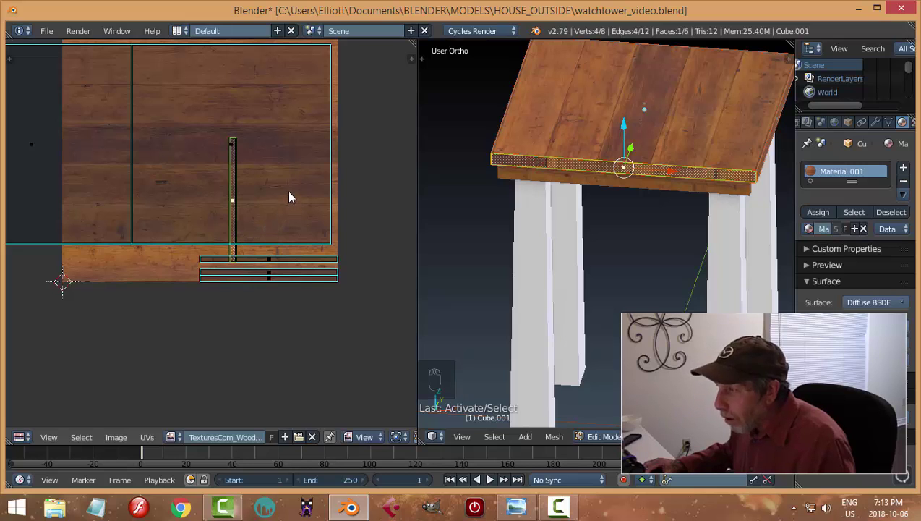
{"action": "key", "text": "s"}
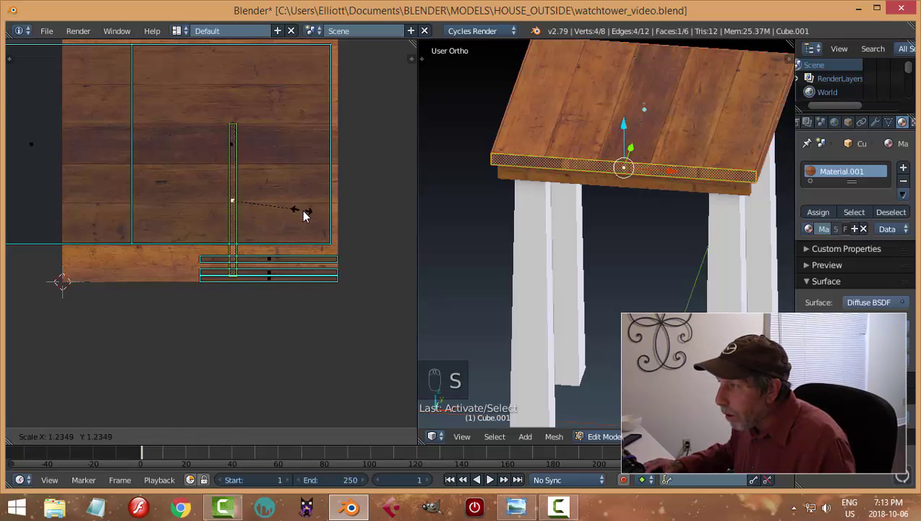
{"action": "left_click", "coordinate": [312, 221]}
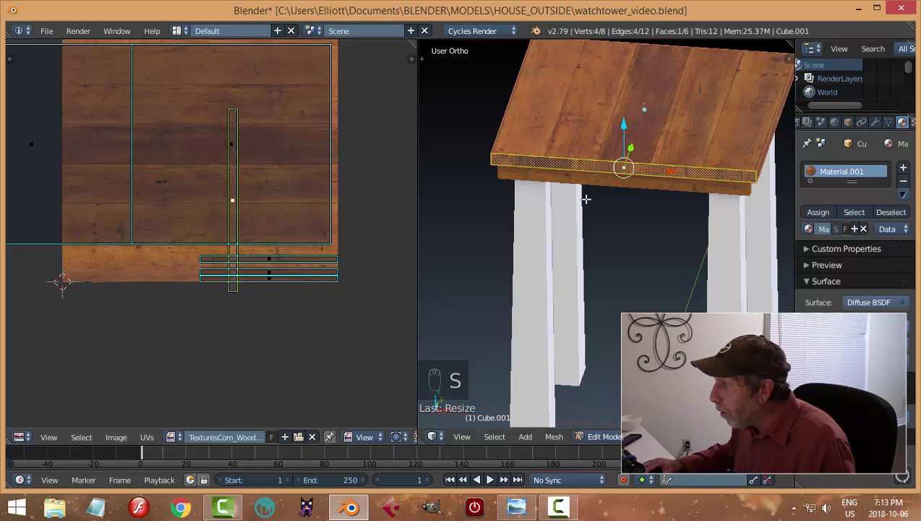
{"action": "scroll", "coordinate": [590, 203], "scroll_direction": "up", "scroll_amount": 2}
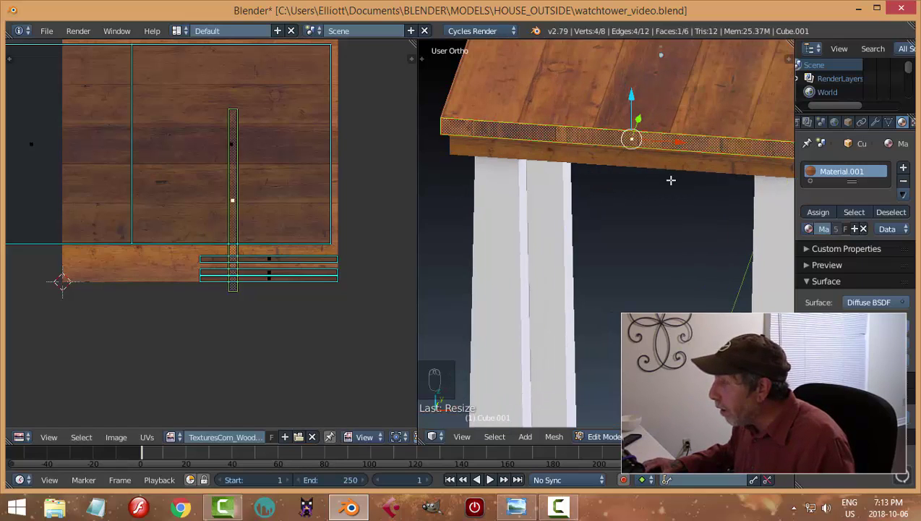
{"action": "key", "text": "g"}
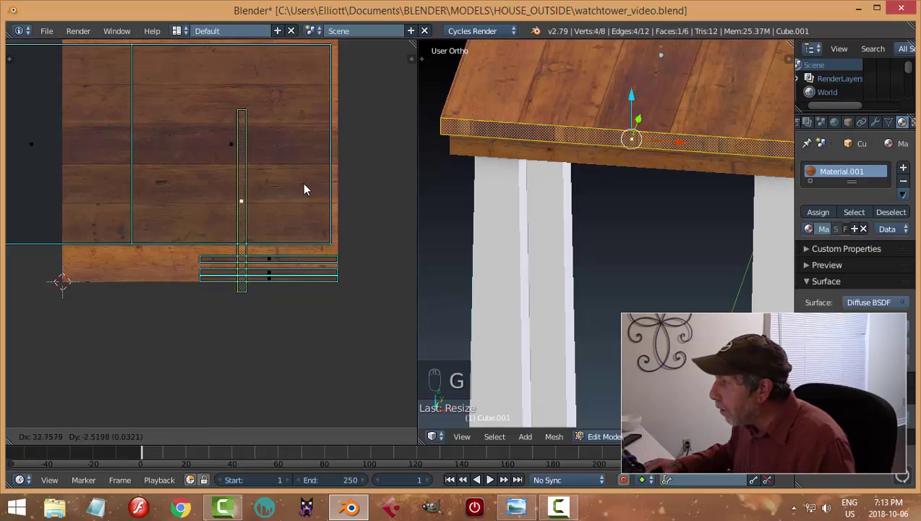
{"action": "left_click", "coordinate": [257, 174]}
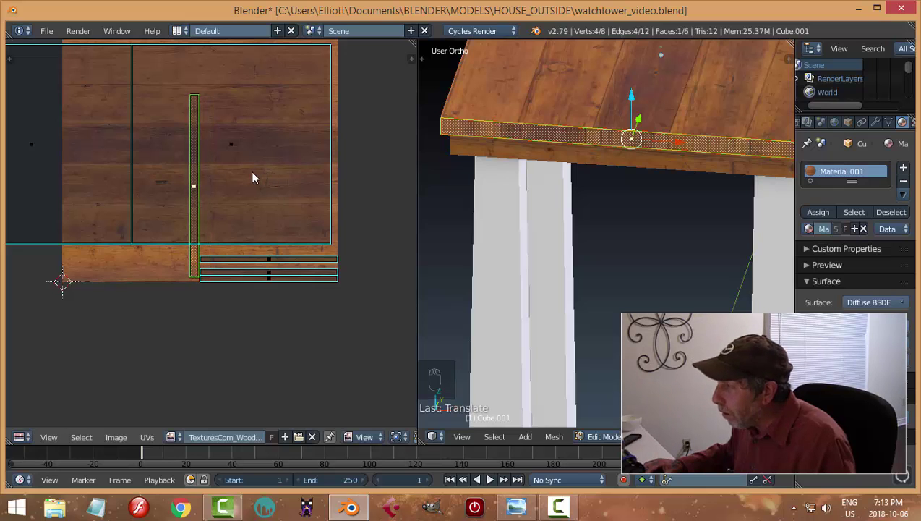
- Lengthen the edge strip's UVs again and shift them over the planks
{"action": "key", "text": "s"}
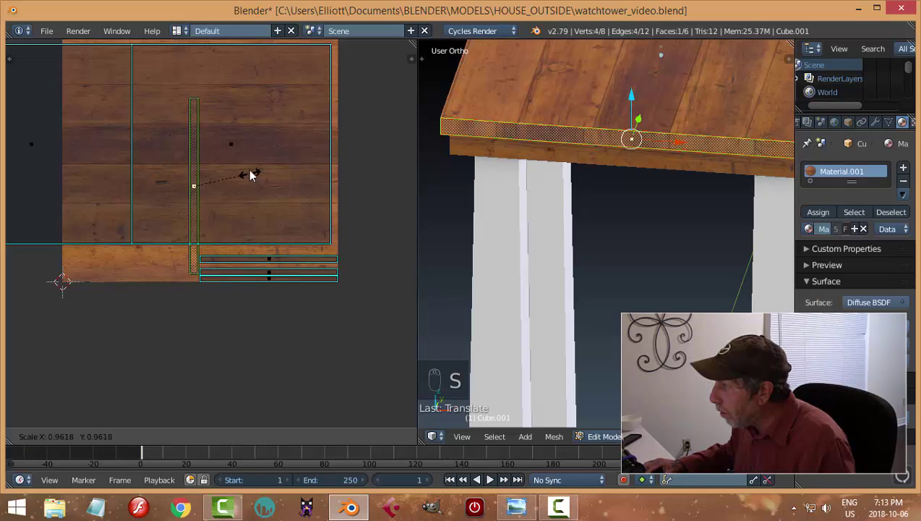
{"action": "left_click", "coordinate": [252, 159]}
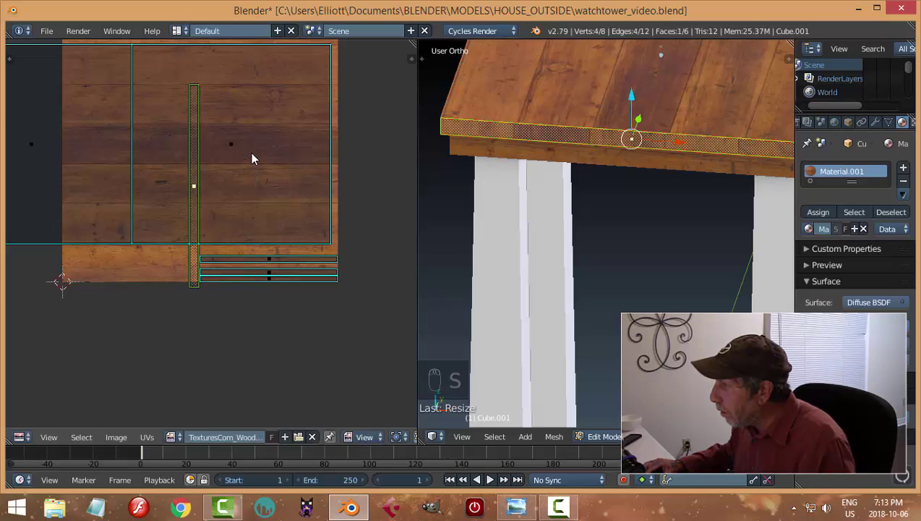
{"action": "key", "text": "g"}
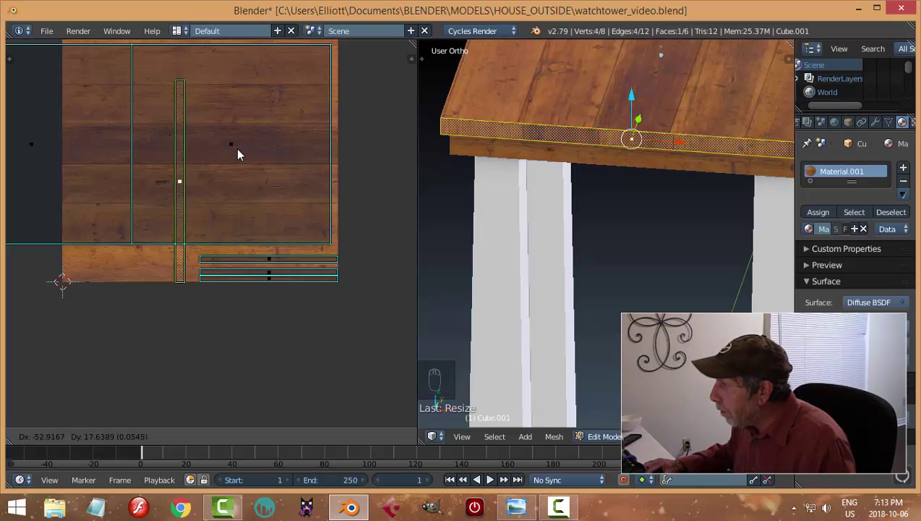
{"action": "left_click", "coordinate": [237, 148]}
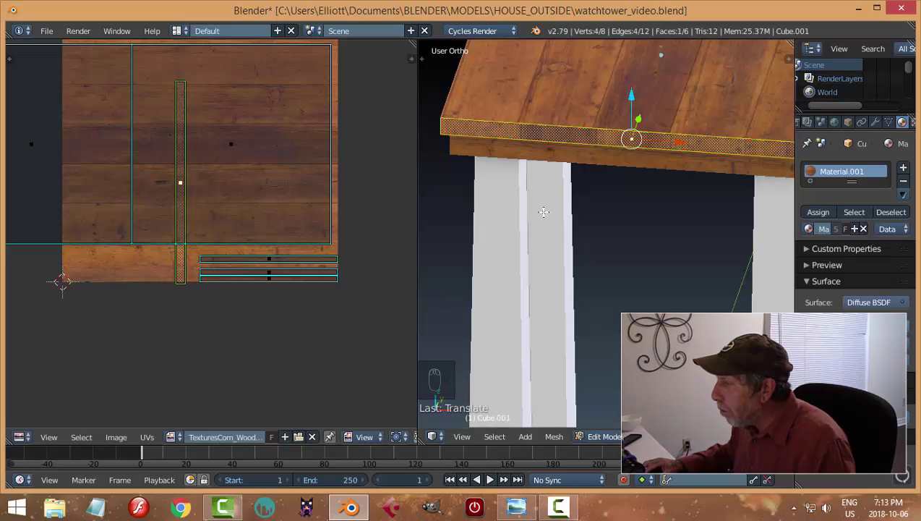
{"action": "middle_click_drag", "start_coordinate": [544, 211], "coordinate": [579, 214]}
{"action": "scroll", "coordinate": [627, 277], "scroll_direction": "up", "scroll_amount": 4}
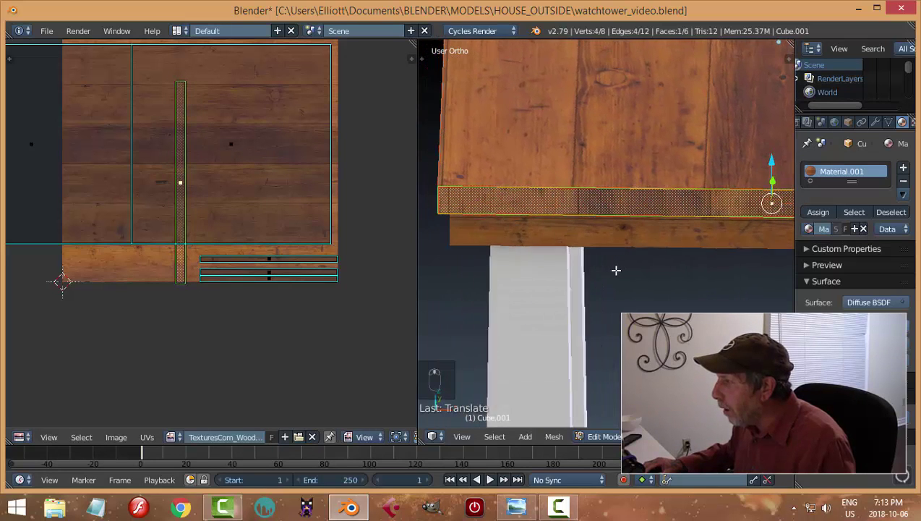
{"action": "middle_click_drag", "start_coordinate": [616, 270], "coordinate": [635, 261]}
- Frame the edge face in front view and nudge its UV strip along X and Y
{"action": "key", "text": "KP_1"}
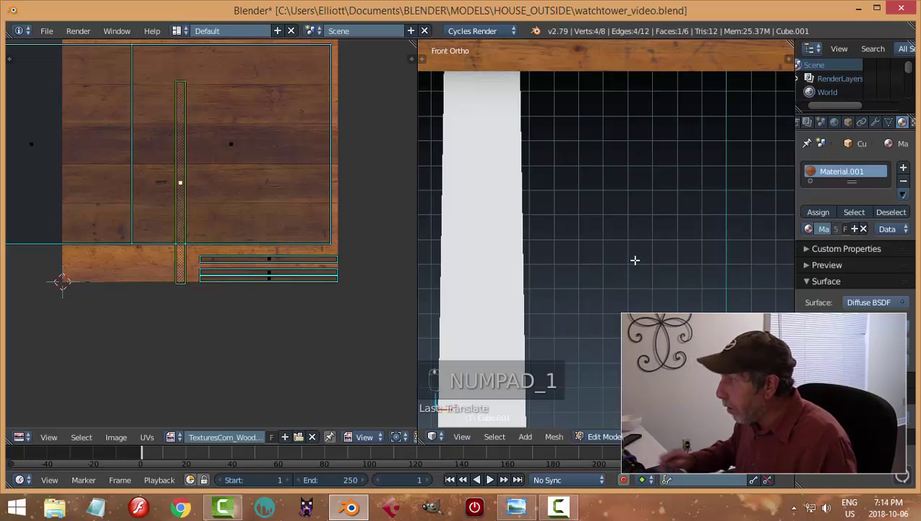
{"action": "key", "text": "KP_Decimal"}
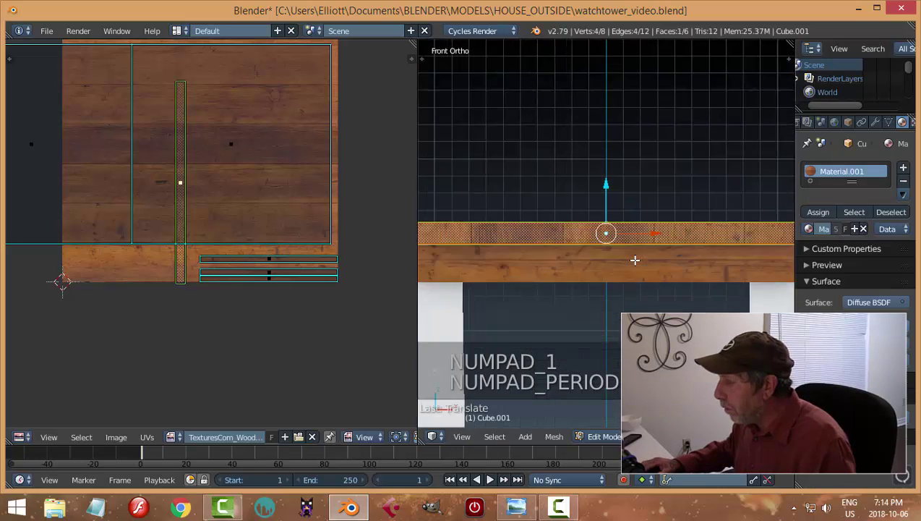
{"action": "mouse_move", "coordinate": [635, 260]}
{"action": "middle_mouse_down"}
{"action": "mouse_move", "coordinate": [625, 251]}
{"action": "mouse_move", "coordinate": [635, 273]}
{"action": "mouse_move", "coordinate": [621, 269]}
{"action": "middle_mouse_up"}
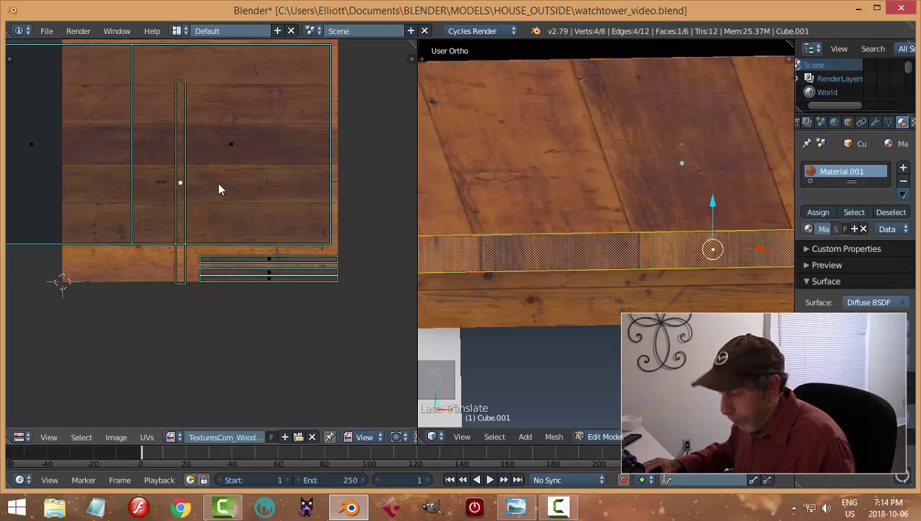
{"action": "key", "text": "g"}
{"action": "key", "text": "x"}
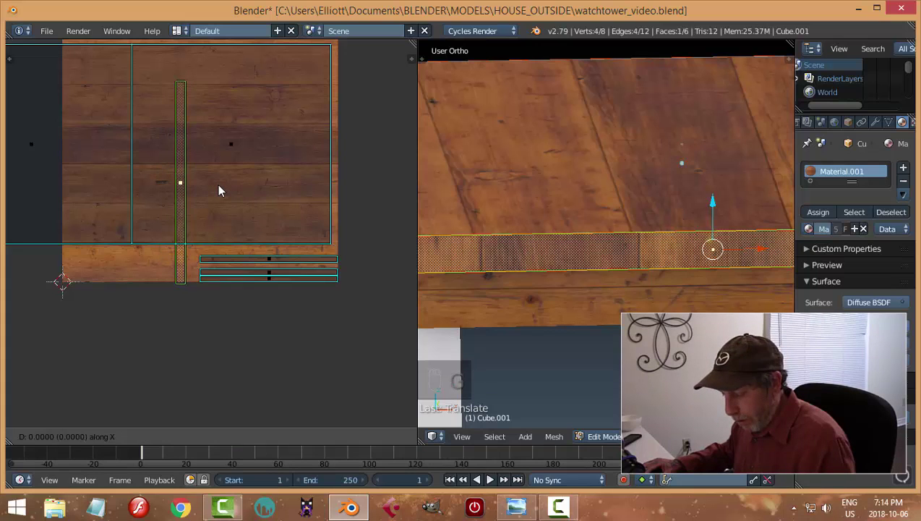
{"action": "key", "text": "Escape"}
{"action": "key", "text": "g"}
{"action": "key", "text": "y"}
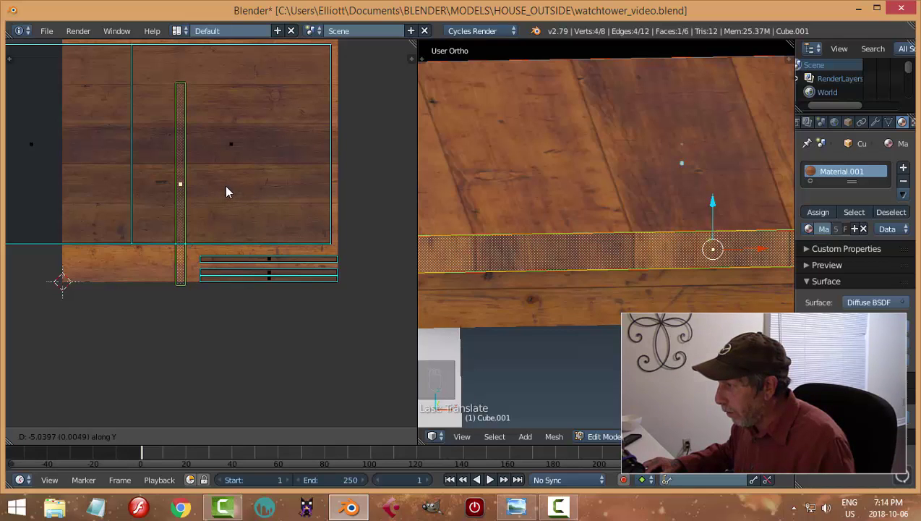
{"action": "left_click", "coordinate": [224, 185]}
- Deselect all faces and return the tabletop to Object Mode
{"action": "middle_click_drag", "start_coordinate": [651, 220], "coordinate": [681, 249]}
{"action": "key", "text": "a"}
{"action": "key", "text": "Tab"}
{"action": "left_click", "coordinate": [630, 254]}
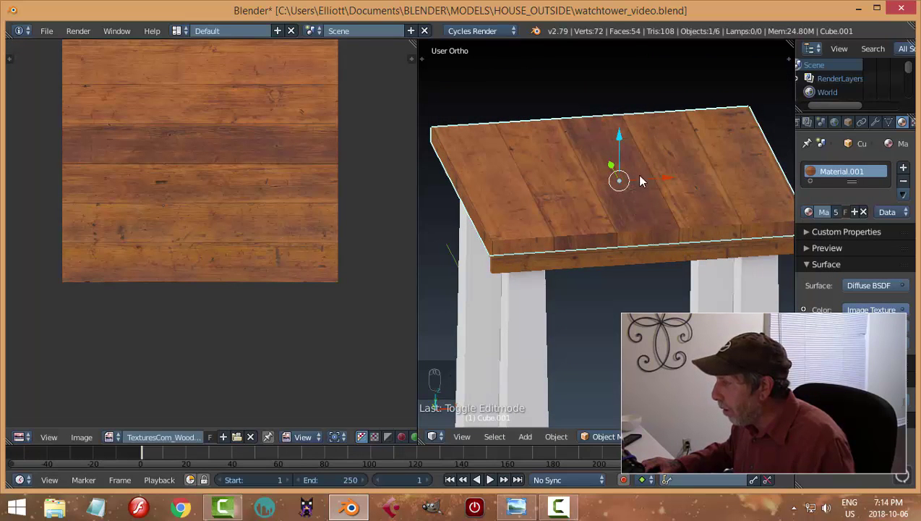
- Reselect the tabletop in Edit Mode, pick its front edge face, and rotate its UVs 90°
{"action": "middle_click_drag", "start_coordinate": [680, 236], "coordinate": [455, 211]}
{"action": "right_click", "coordinate": [676, 281]}
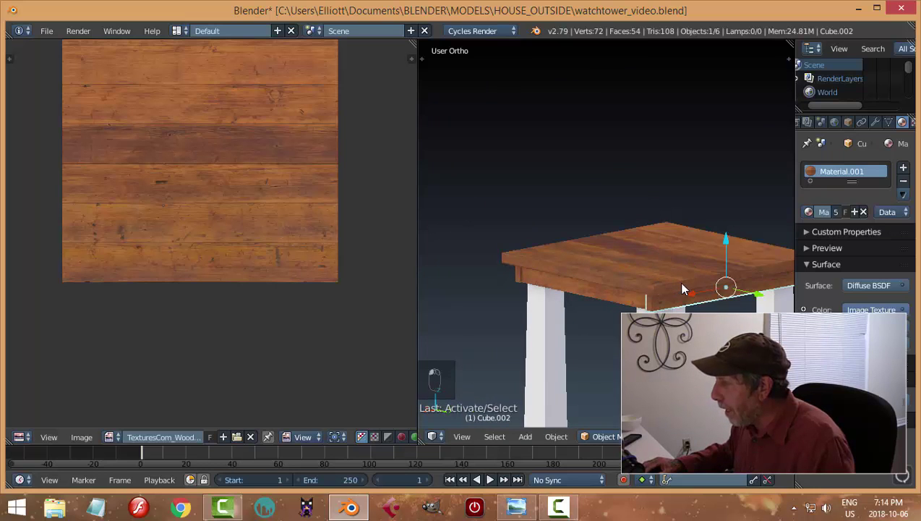
{"action": "key", "text": "Tab"}
{"action": "left_click", "coordinate": [771, 286]}
{"action": "right_click", "coordinate": [760, 281]}
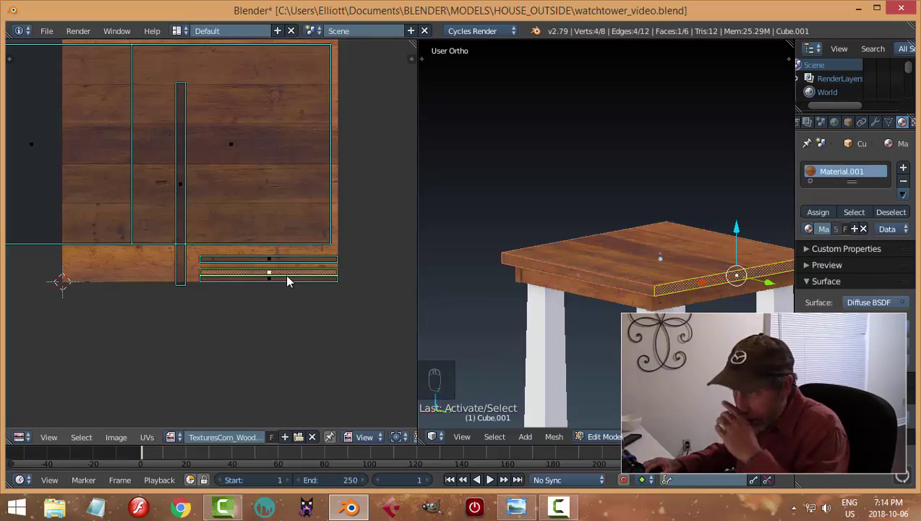
{"action": "type", "text": "r90"}
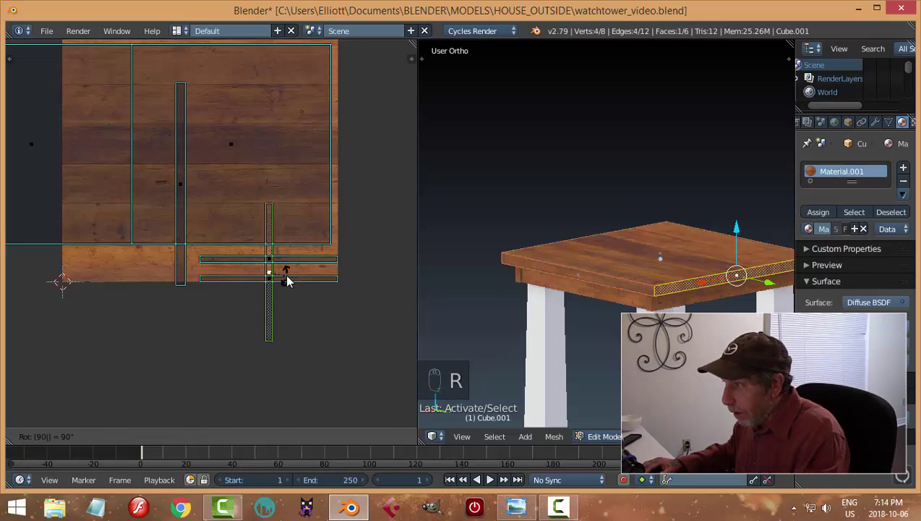
{"action": "key", "text": "Return"}
- Place the rotated strip UVs beside the other strip and stretch them longer
{"action": "key", "text": "g"}
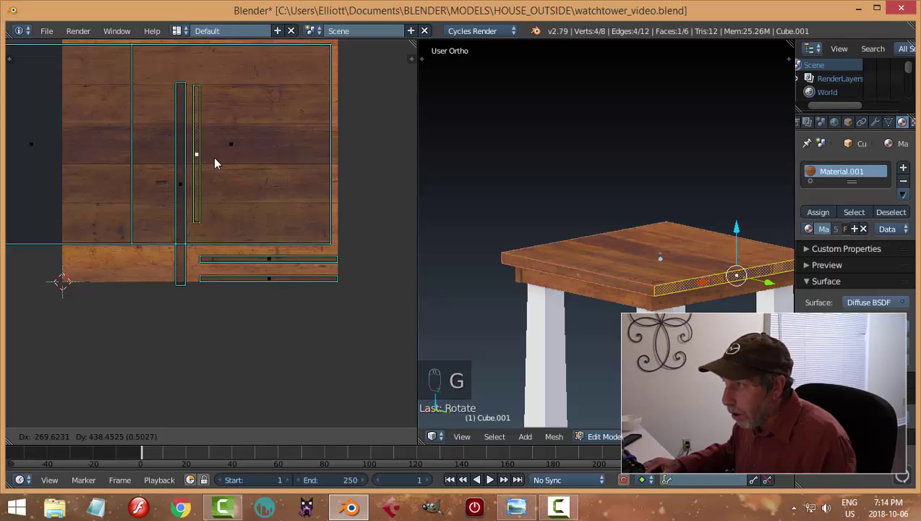
{"action": "left_click", "coordinate": [210, 156]}
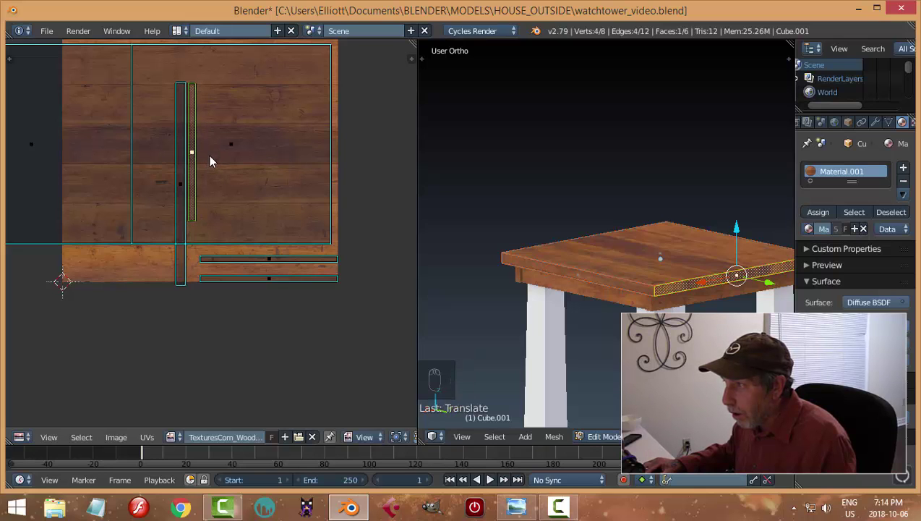
{"action": "key", "text": "s"}
{"action": "left_click", "coordinate": [273, 209]}
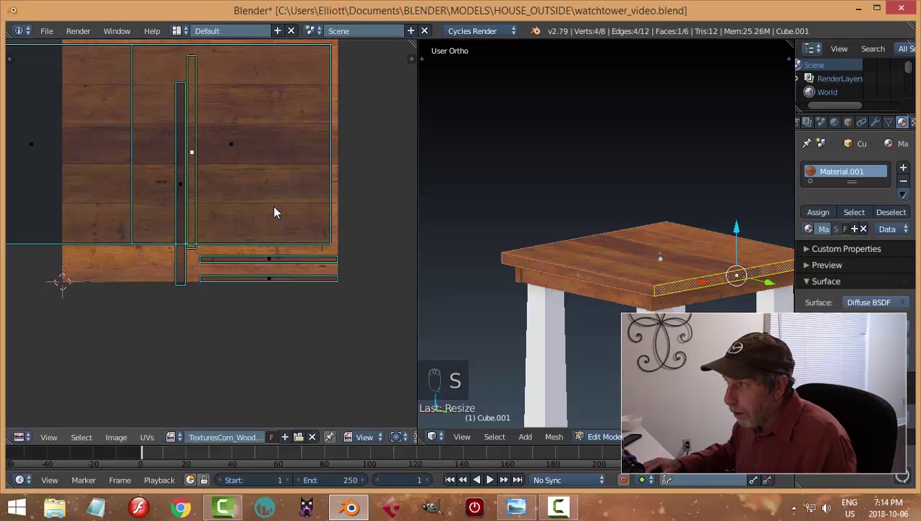
{"action": "key", "text": "g"}
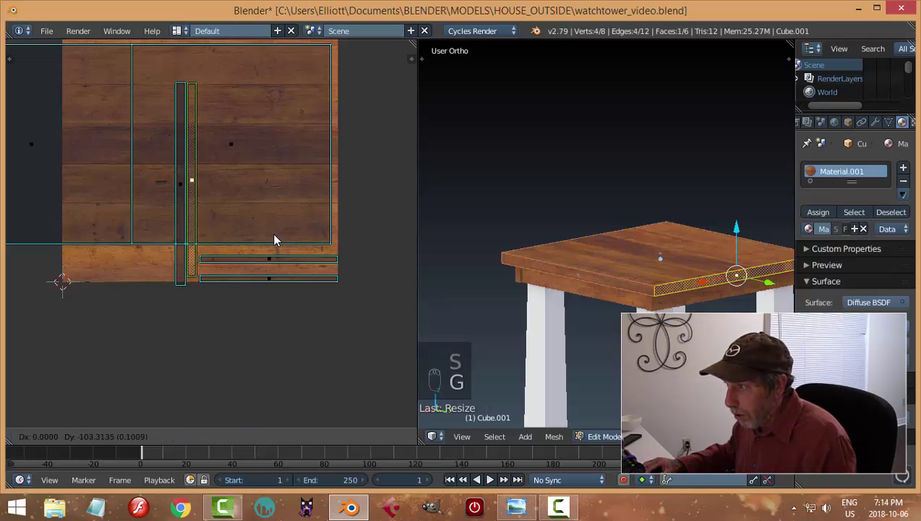
{"action": "left_click", "coordinate": [273, 232]}
{"action": "key", "text": "s"}
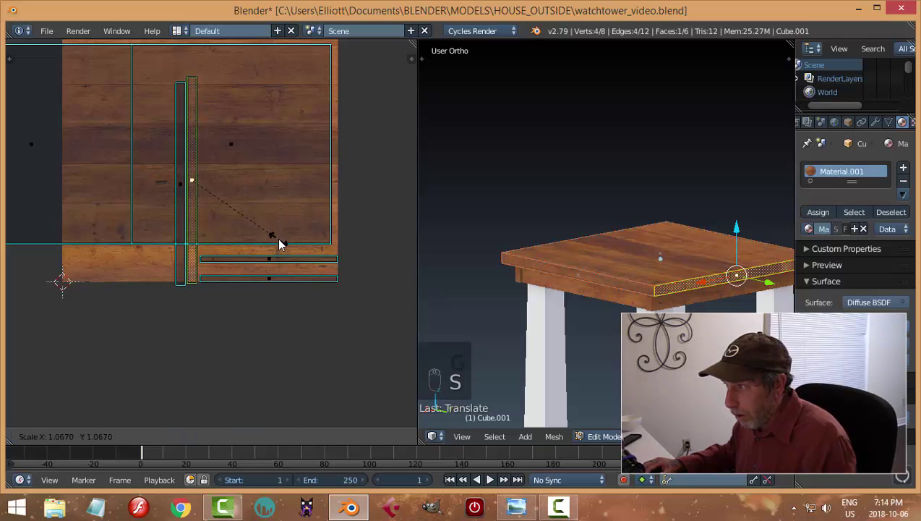
{"action": "left_click", "coordinate": [276, 241]}
{"action": "key", "text": "g"}
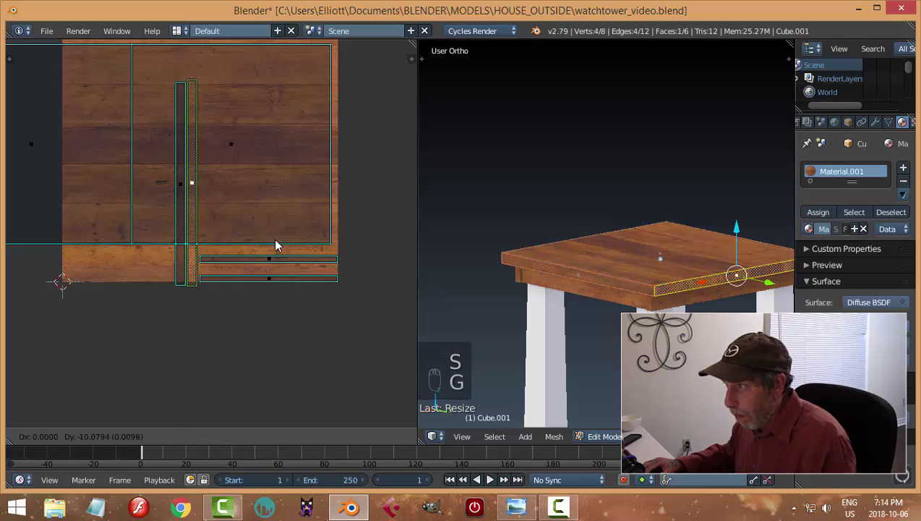
{"action": "left_click", "coordinate": [273, 240]}
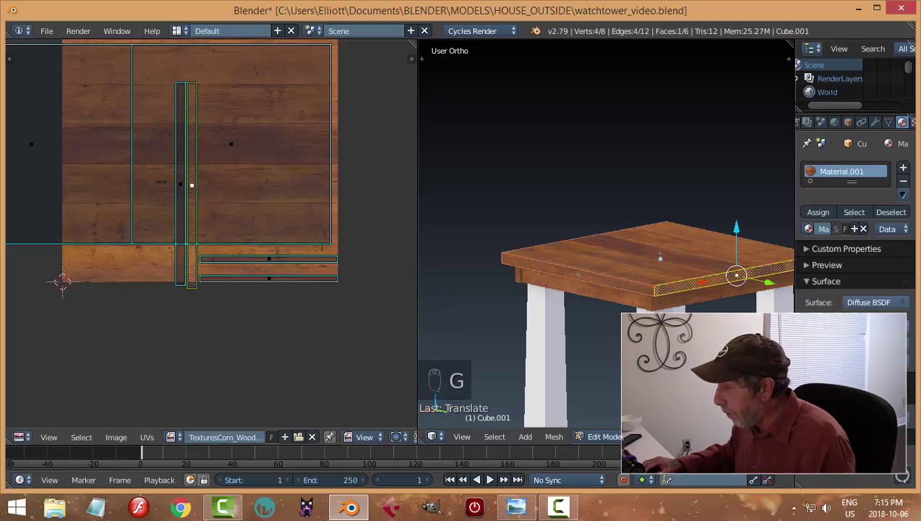
- Shift the strip UVs onto the neighbouring strip and shrink them slightly
{"action": "scroll", "coordinate": [598, 262], "scroll_direction": "up", "scroll_amount": 4}
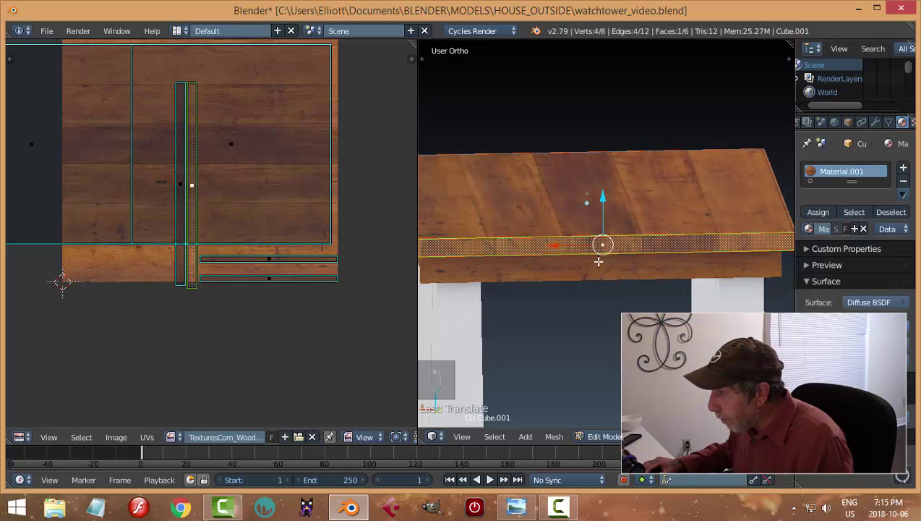
{"action": "scroll", "coordinate": [590, 295], "scroll_direction": "up", "scroll_amount": 2}
{"action": "middle_click_drag", "start_coordinate": [581, 304], "coordinate": [659, 275], "text": "shift"}
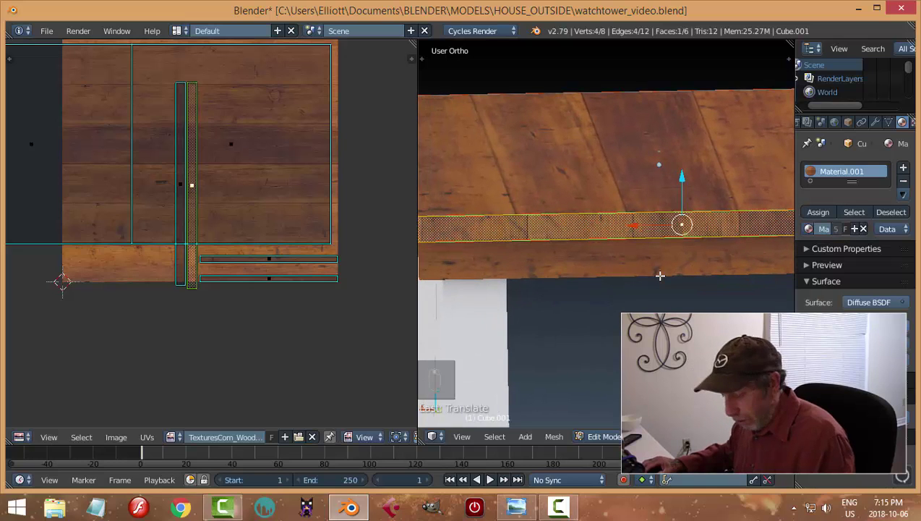
{"action": "key", "text": "g"}
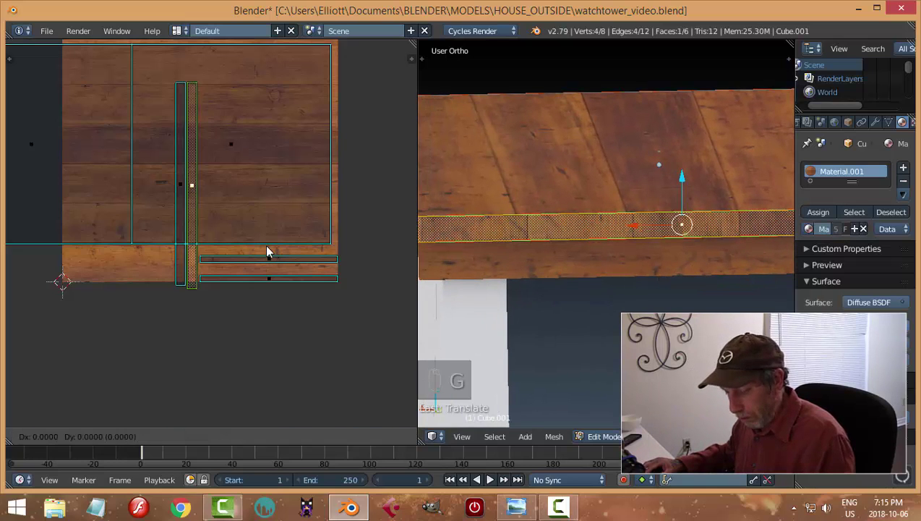
{"action": "left_click", "coordinate": [263, 249]}
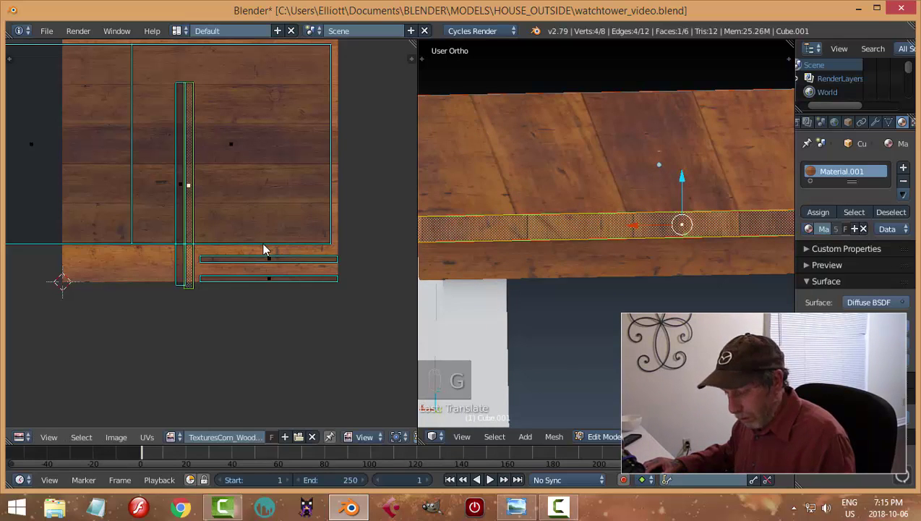
{"action": "key", "text": "g"}
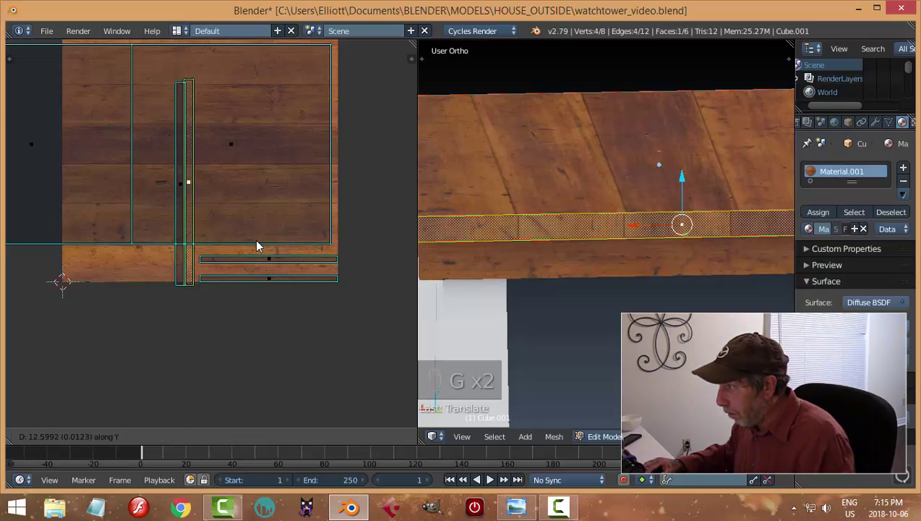
{"action": "left_click", "coordinate": [256, 246]}
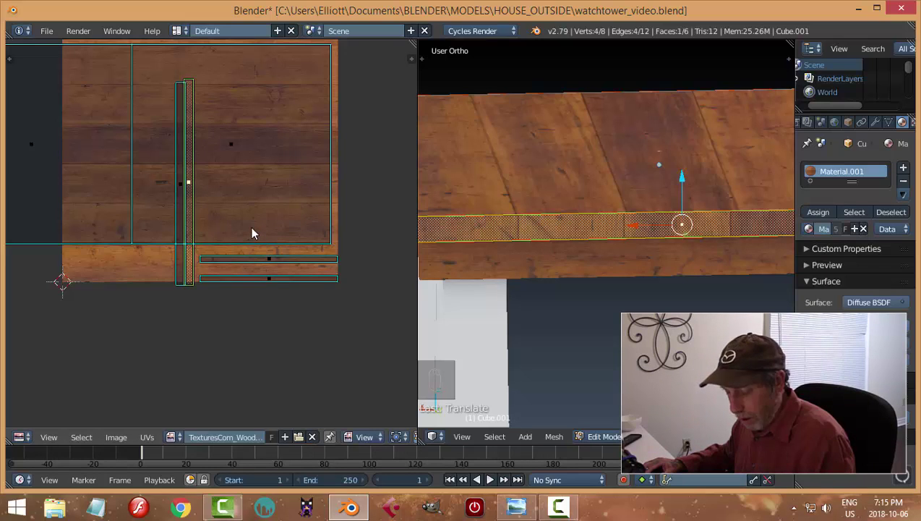
{"action": "key", "text": "s"}
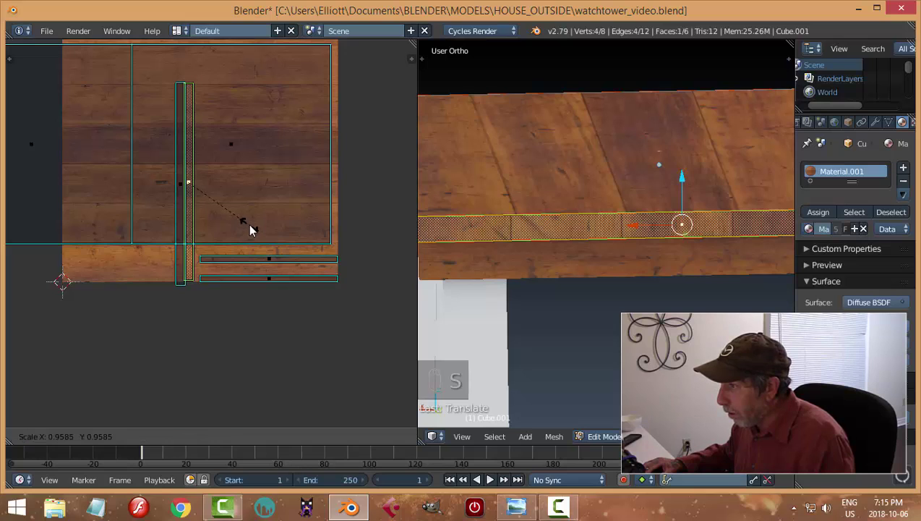
{"action": "left_click", "coordinate": [254, 226]}
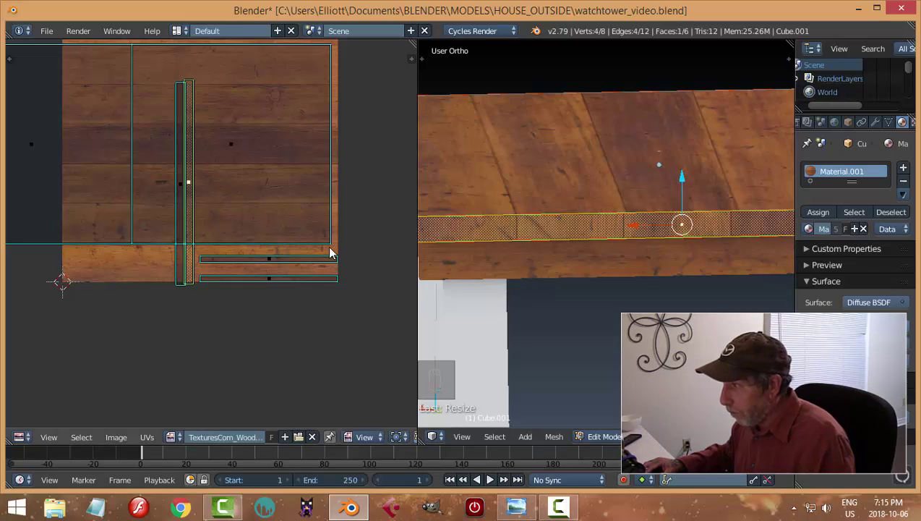
{"action": "key", "text": "g"}
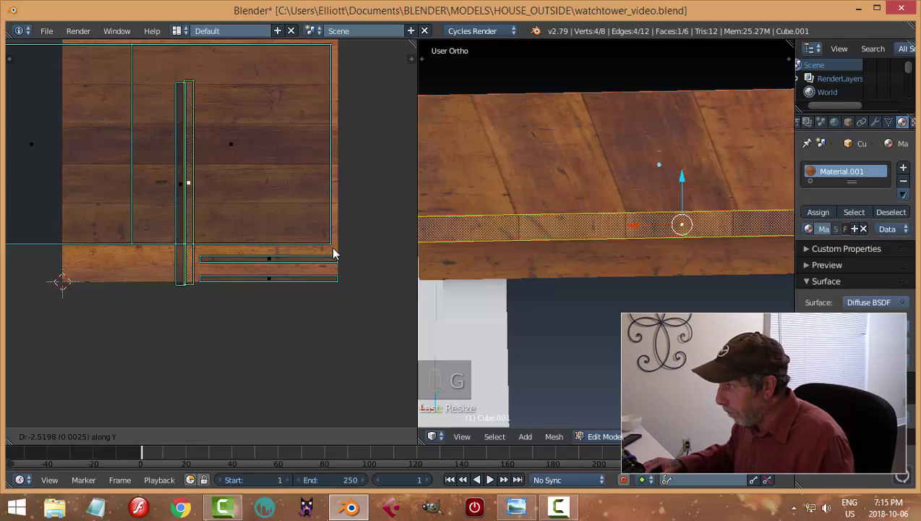
{"action": "left_click", "coordinate": [330, 246]}
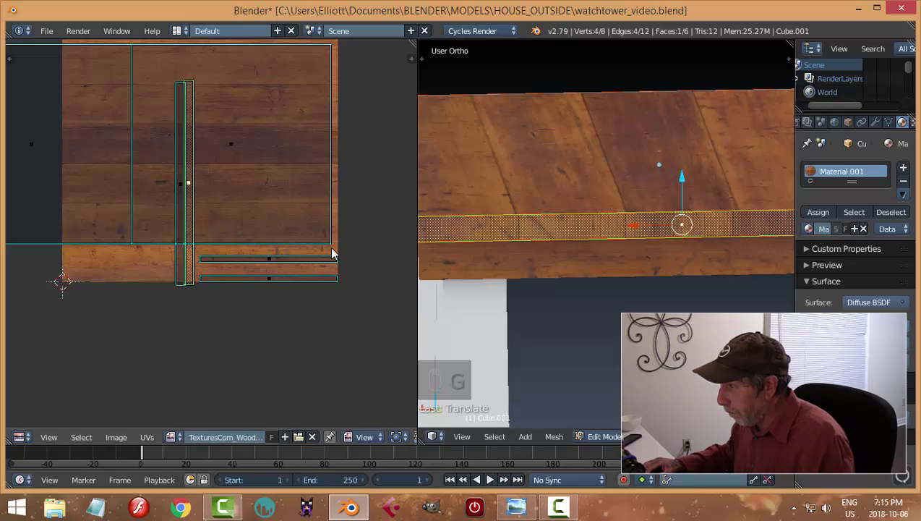
- Fine-tune the strip's size and vertical position, then deselect and leave Edit Mode
{"action": "key", "text": "s"}
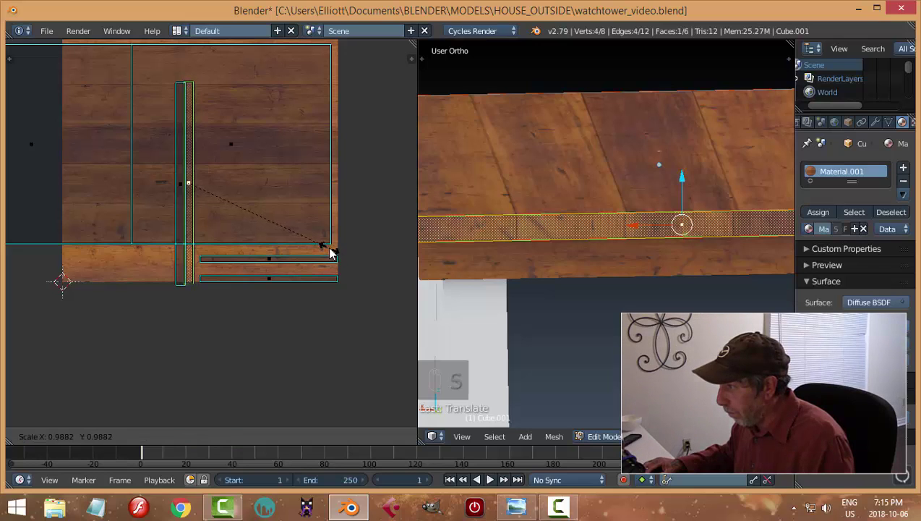
{"action": "left_click", "coordinate": [330, 245]}
{"action": "key", "text": "g"}
{"action": "key", "text": "y"}
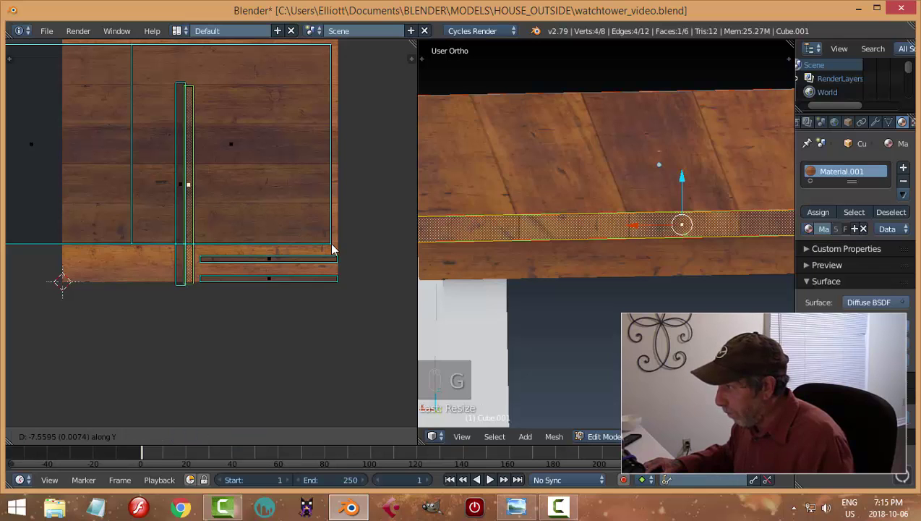
{"action": "left_click", "coordinate": [326, 247]}
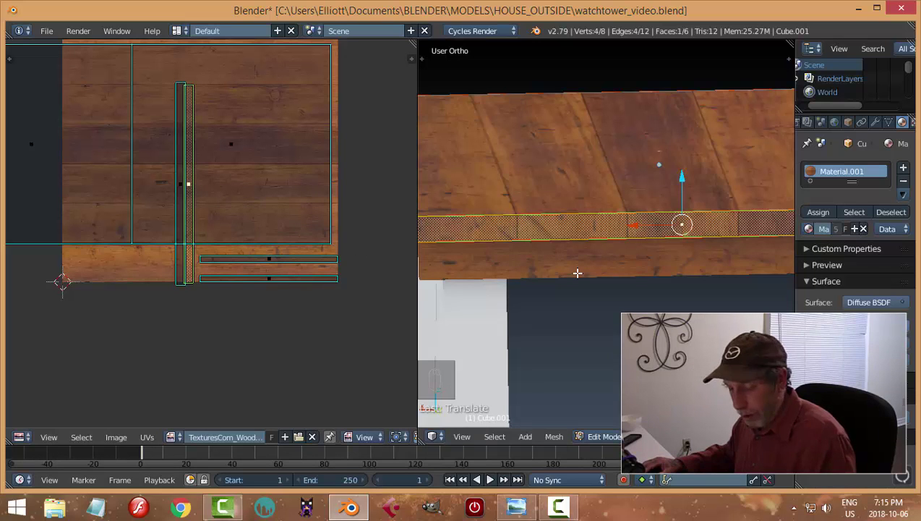
{"action": "key", "text": "a"}
{"action": "key", "text": "Tab"}
{"action": "scroll", "coordinate": [559, 273], "scroll_direction": "down", "scroll_amount": 4}
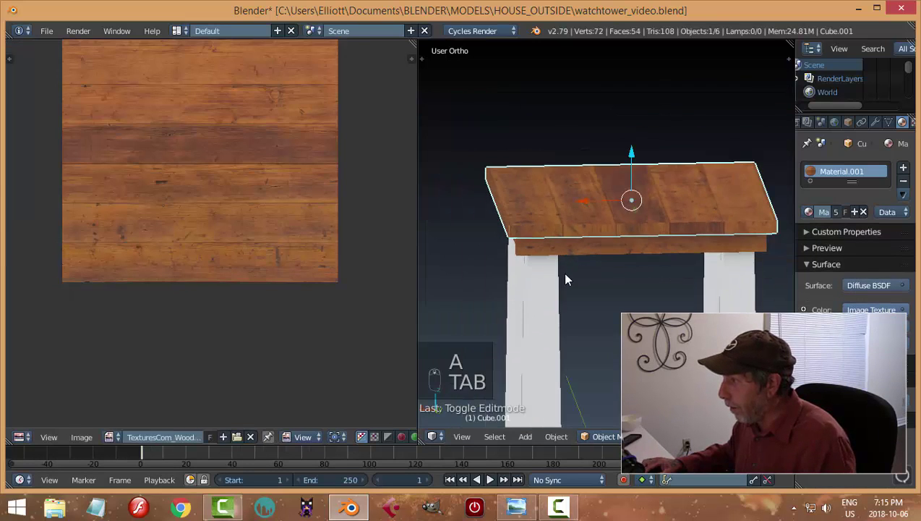
- Save the blend file, overwriting the existing one
{"action": "middle_click_drag", "start_coordinate": [562, 272], "coordinate": [437, 274]}
{"action": "scroll", "coordinate": [564, 287], "scroll_direction": "down", "scroll_amount": 5}
{"action": "key", "text": "ctrl+s"}
{"action": "left_click", "coordinate": [595, 265]}
{"action": "mouse_move", "coordinate": [595, 264]}
{"action": "middle_mouse_down"}
{"action": "mouse_move", "coordinate": [592, 305]}
{"action": "mouse_move", "coordinate": [636, 191]}
{"action": "mouse_move", "coordinate": [716, 222]}
{"action": "mouse_move", "coordinate": [746, 212]}
{"action": "mouse_move", "coordinate": [771, 237]}
{"action": "mouse_move", "coordinate": [750, 249]}
{"action": "mouse_move", "coordinate": [578, 241]}
{"action": "mouse_move", "coordinate": [553, 229]}
{"action": "mouse_move", "coordinate": [533, 236]}
{"action": "mouse_move", "coordinate": [592, 250]}
{"action": "mouse_move", "coordinate": [623, 240]}
{"action": "mouse_move", "coordinate": [615, 228]}
{"action": "mouse_move", "coordinate": [619, 253]}
{"action": "mouse_move", "coordinate": [589, 251]}
{"action": "middle_mouse_up"}
{"action": "scroll", "coordinate": [598, 311], "scroll_direction": "up", "scroll_amount": 3}
- Select a table leg, enter Edit Mode, and select all its geometry
{"action": "right_click", "coordinate": [589, 251]}
{"action": "key", "text": "Tab"}
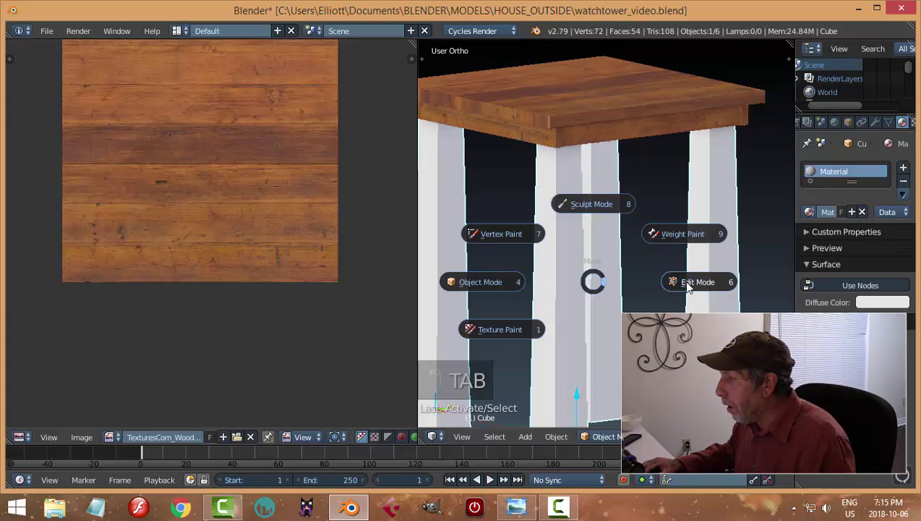
{"action": "left_click", "coordinate": [683, 280]}
{"action": "middle_click_drag", "start_coordinate": [609, 287], "coordinate": [631, 301]}
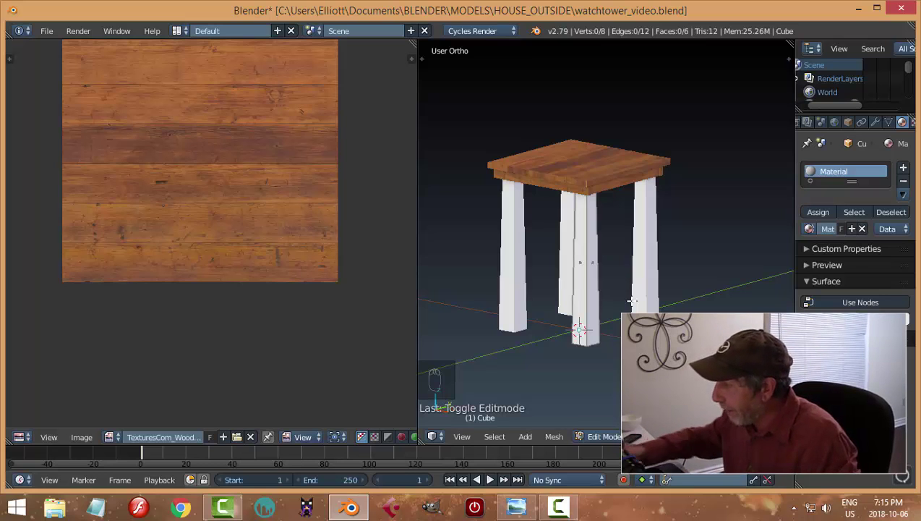
{"action": "key", "text": "Tab"}
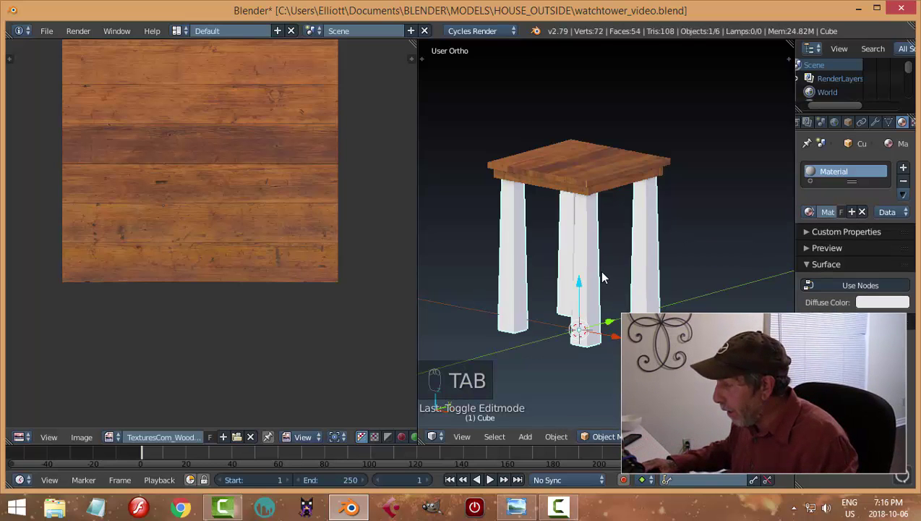
{"action": "key", "text": "Tab"}
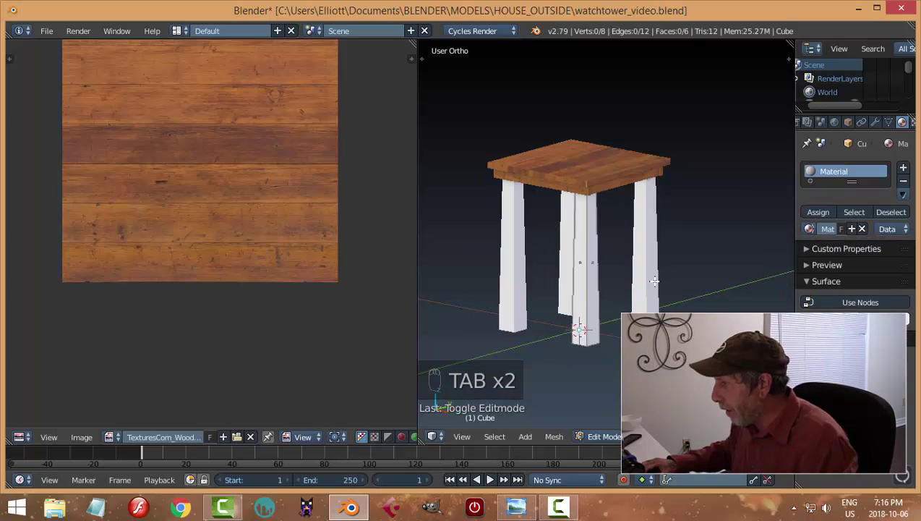
{"action": "key", "text": "a"}
{"action": "key", "text": "a"}
{"action": "key", "text": "a"}
- Mark the leg's edges as seams, unwrap it into UV strips, and leave Edit Mode
{"action": "scroll", "coordinate": [660, 301], "scroll_direction": "up", "scroll_amount": 2}
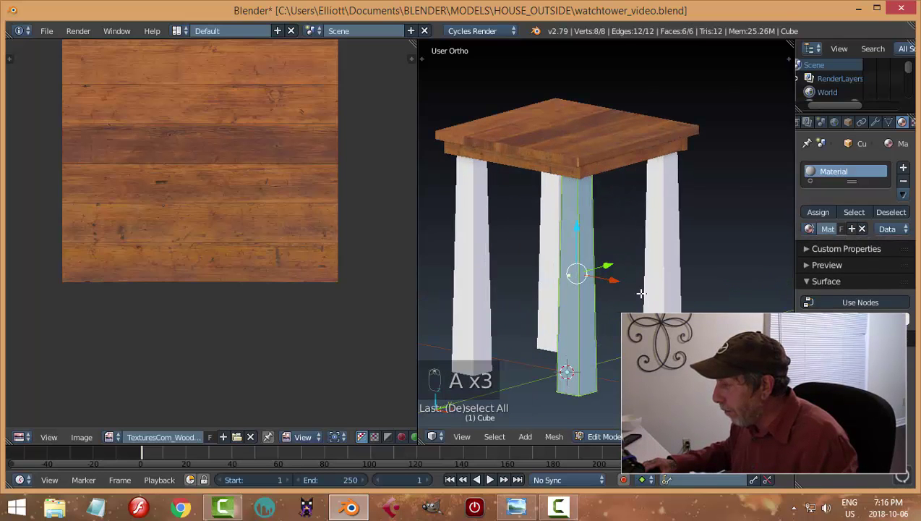
{"action": "key", "text": "ctrl+e"}
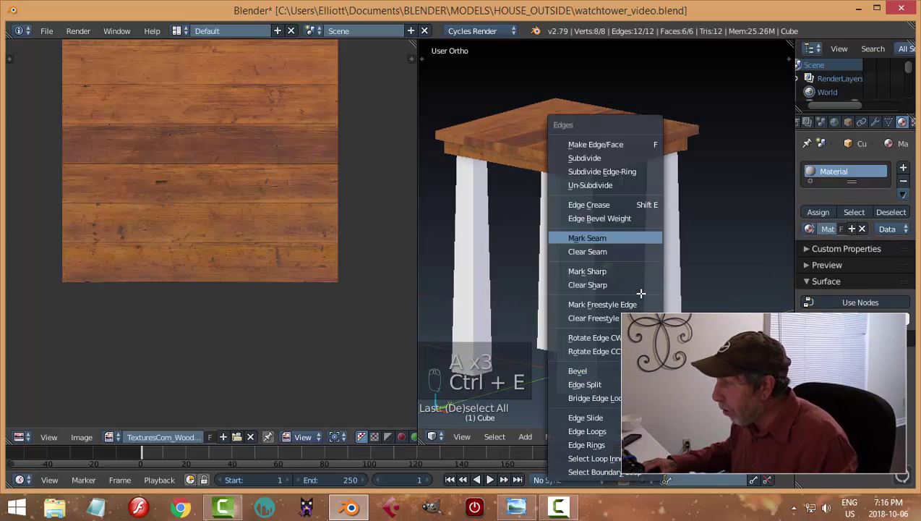
{"action": "left_click", "coordinate": [585, 237]}
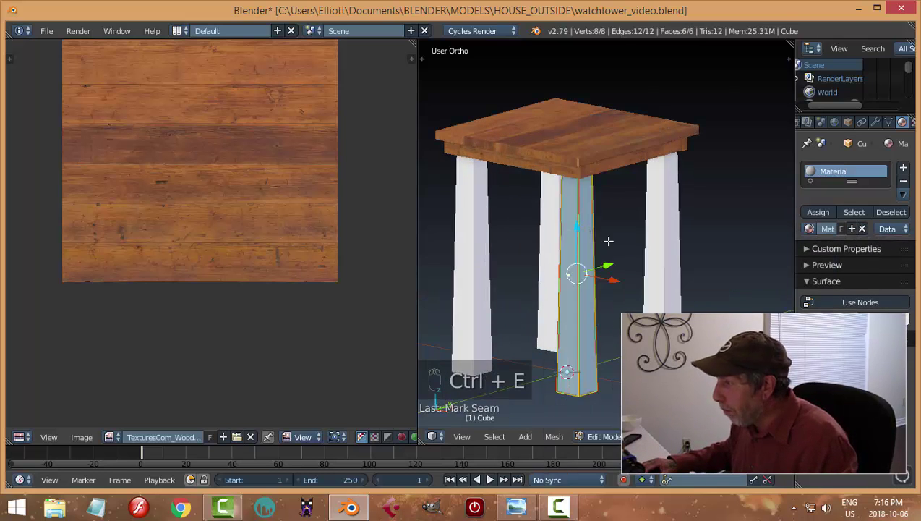
{"action": "key", "text": "u"}
{"action": "left_click", "coordinate": [625, 282]}
{"action": "scroll", "coordinate": [344, 272], "scroll_direction": "down", "scroll_amount": 1}
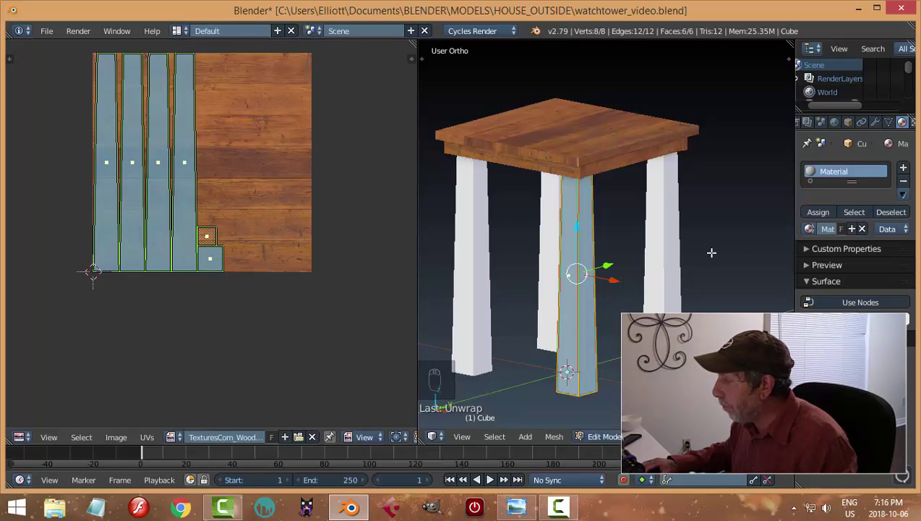
{"action": "key", "text": "Tab"}
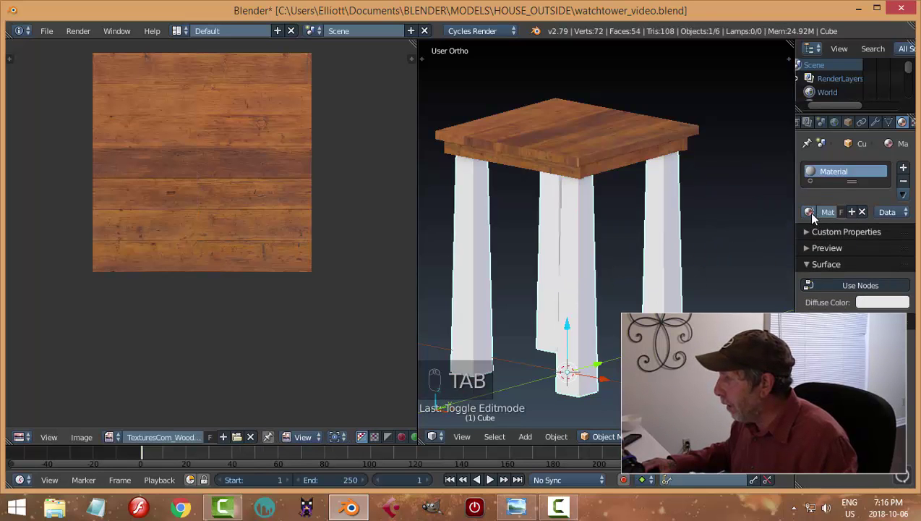
- Assign the wood Material.001 to the legs
{"action": "left_click", "coordinate": [807, 212]}
{"action": "left_click", "coordinate": [679, 244]}
{"action": "scroll", "coordinate": [644, 292], "scroll_direction": "up", "scroll_amount": 3}
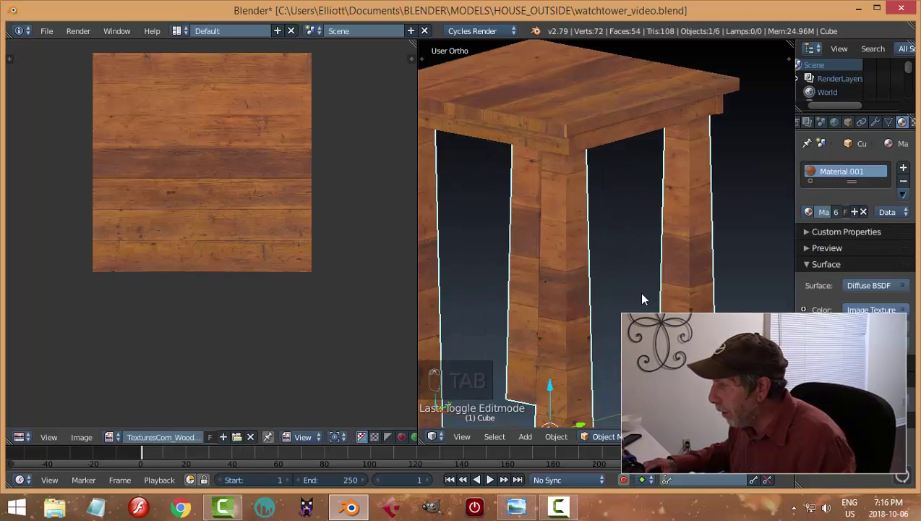
{"action": "scroll", "coordinate": [641, 299], "scroll_direction": "down", "scroll_amount": 2}
{"action": "middle_click_drag", "start_coordinate": [641, 299], "coordinate": [668, 301]}
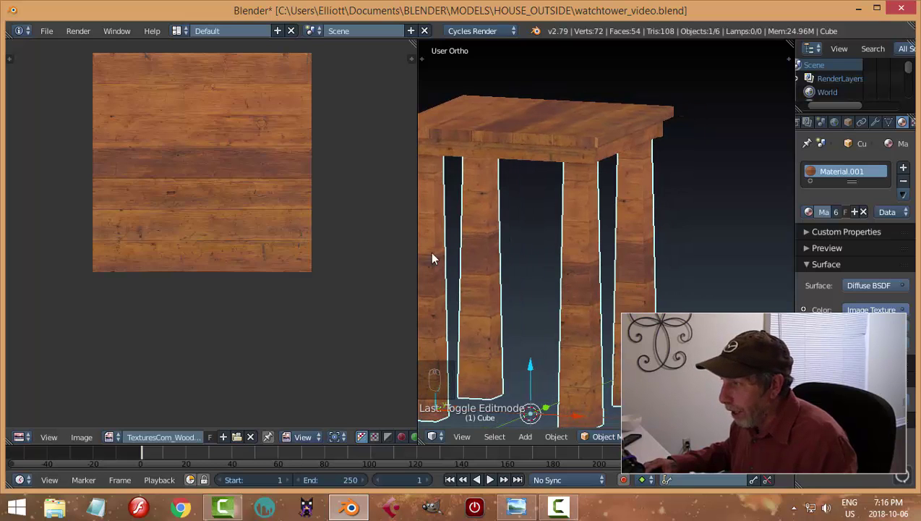
- Select one of the pillars and enter Edit Mode on it
{"action": "right_click", "coordinate": [580, 255]}
{"action": "key", "text": "Tab"}
{"action": "left_click", "coordinate": [666, 263]}
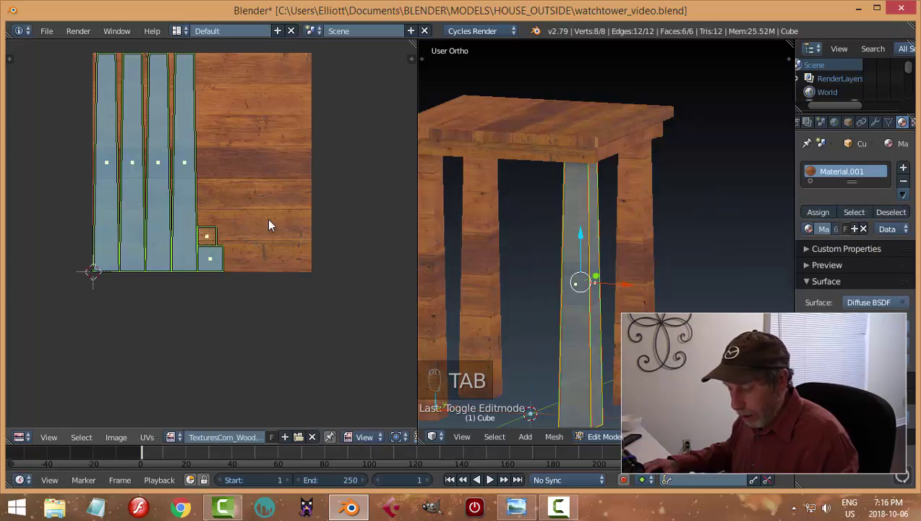
- Rotate the selected UV strips 90 degrees and inspect the pillar's wood grain from several sides
{"action": "type", "text": "r90"}
{"action": "key", "text": "Return"}
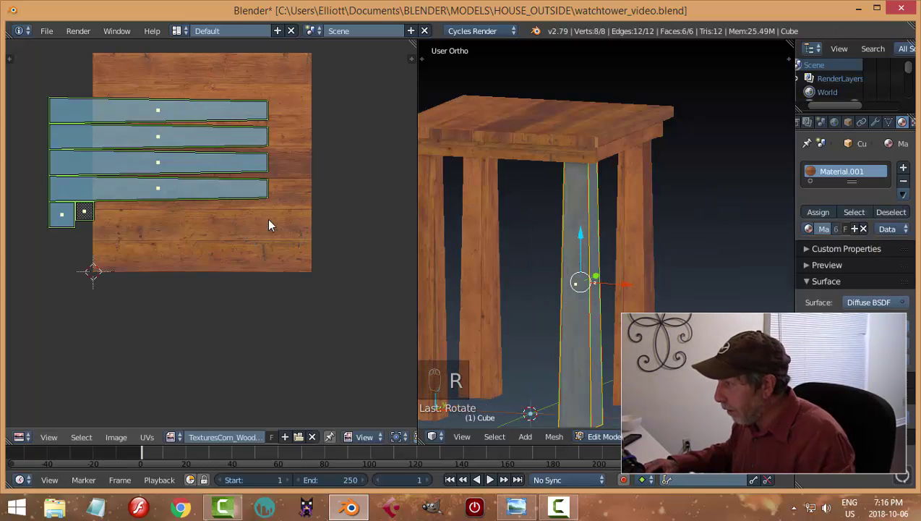
{"action": "middle_click_drag", "start_coordinate": [648, 276], "coordinate": [660, 259]}
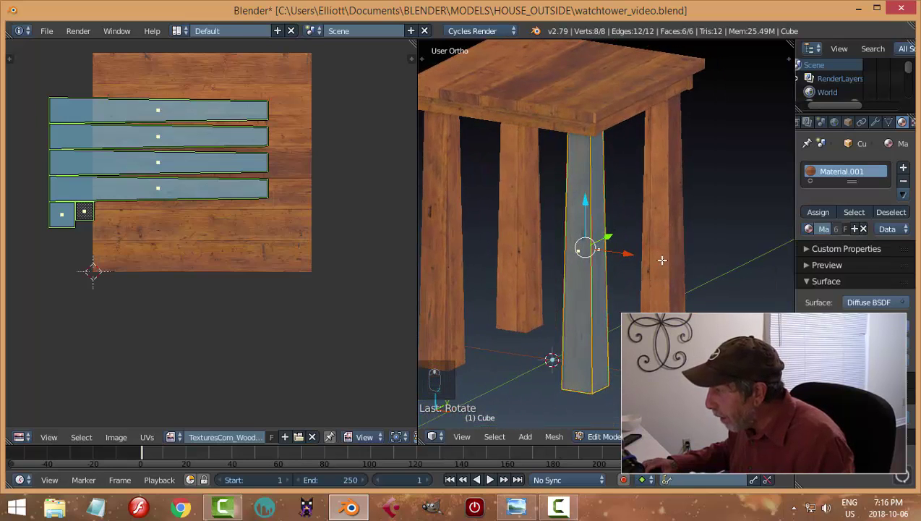
{"action": "scroll", "coordinate": [669, 243], "scroll_direction": "up", "scroll_amount": 3}
{"action": "middle_click_drag", "start_coordinate": [686, 214], "coordinate": [641, 204]}
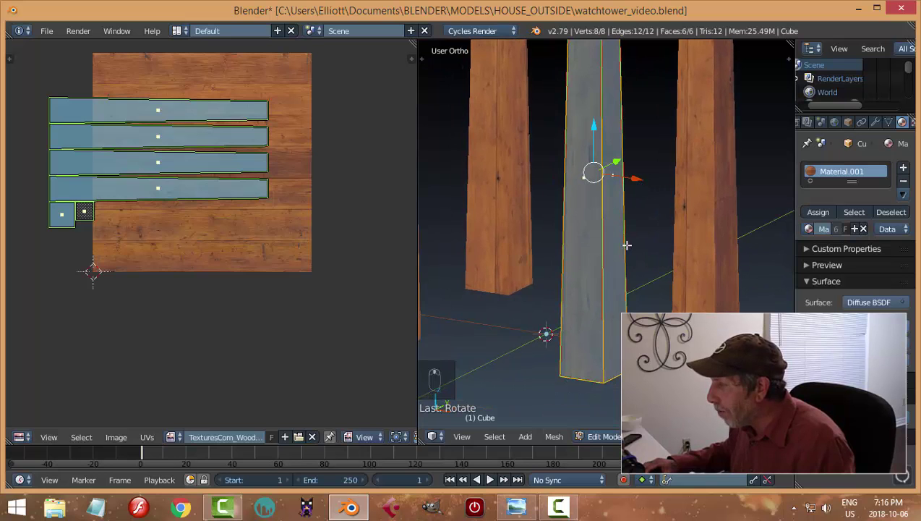
{"action": "middle_click_drag", "start_coordinate": [553, 264], "coordinate": [468, 253]}
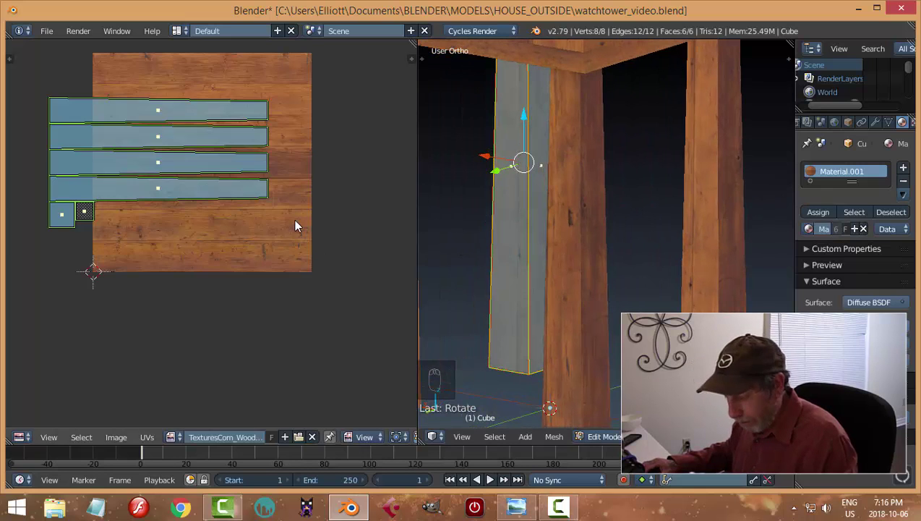
{"action": "scroll", "coordinate": [268, 225], "scroll_direction": "up", "scroll_amount": 3}
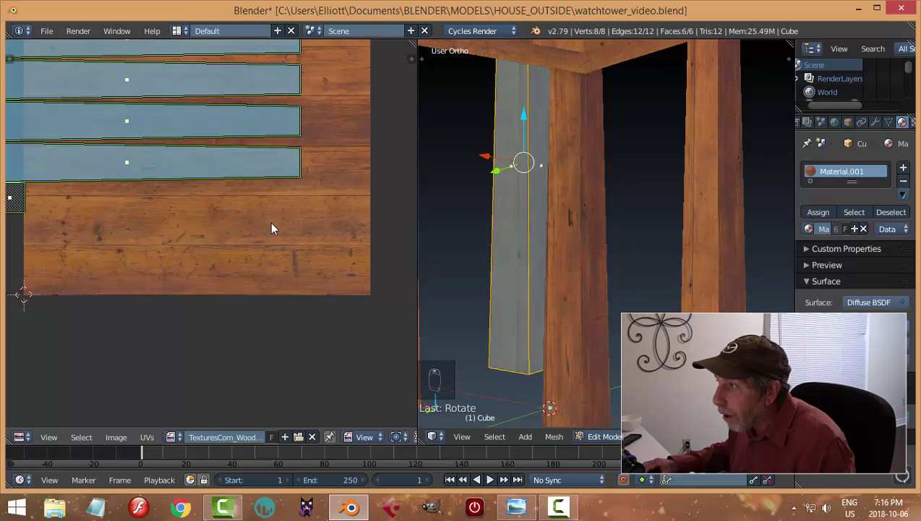
{"action": "scroll", "coordinate": [271, 229], "scroll_direction": "down", "scroll_amount": 1}
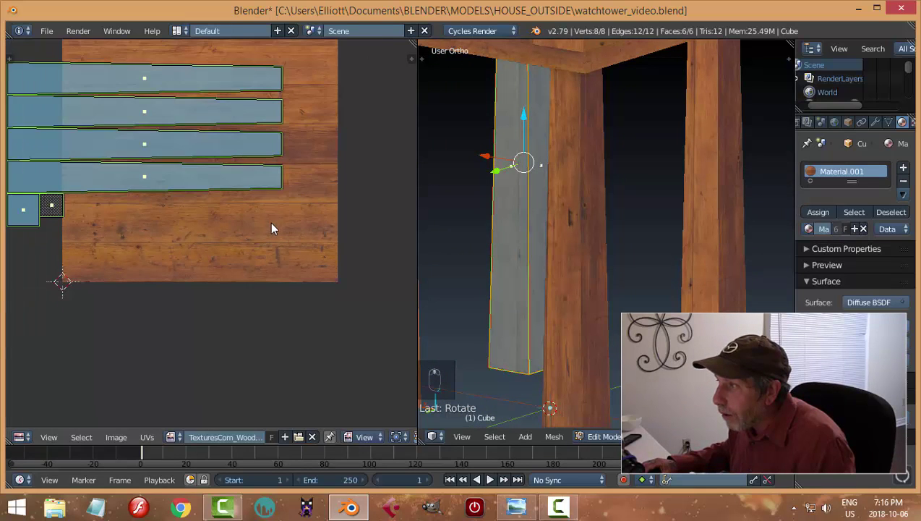
- Move the fourth UV strip to the texture's bottom and the third strip right onto the texture
{"action": "right_click", "coordinate": [259, 186]}
{"action": "key", "text": "g"}
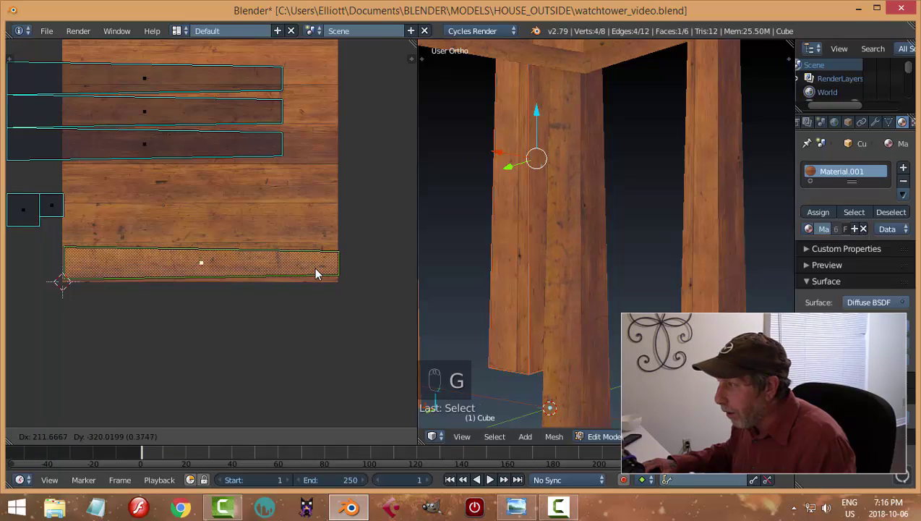
{"action": "left_click", "coordinate": [314, 267]}
{"action": "right_click", "coordinate": [246, 155]}
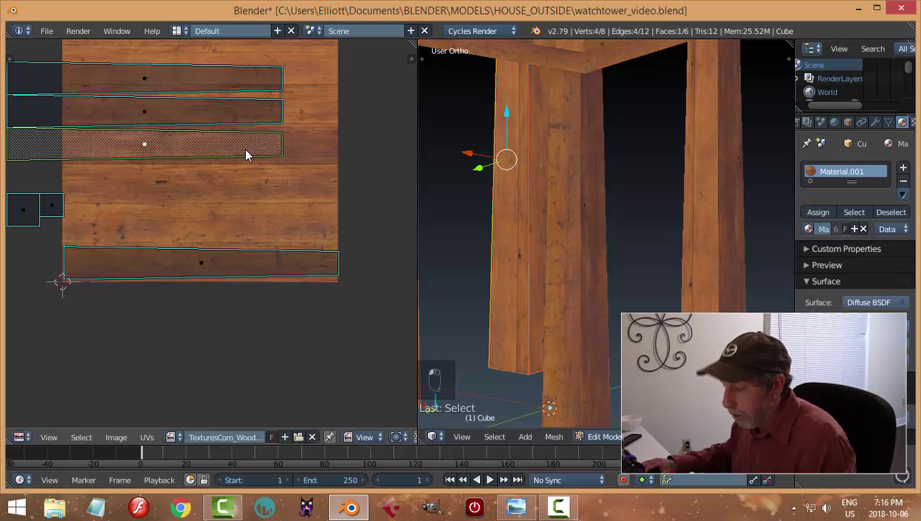
{"action": "key", "text": "g"}
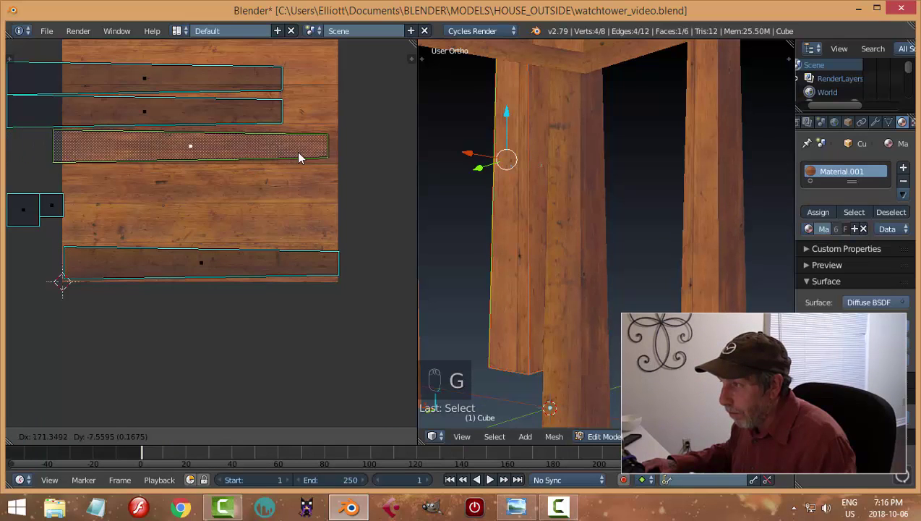
{"action": "left_click", "coordinate": [304, 155]}
{"action": "key", "text": "g"}
{"action": "left_click", "coordinate": [242, 116]}
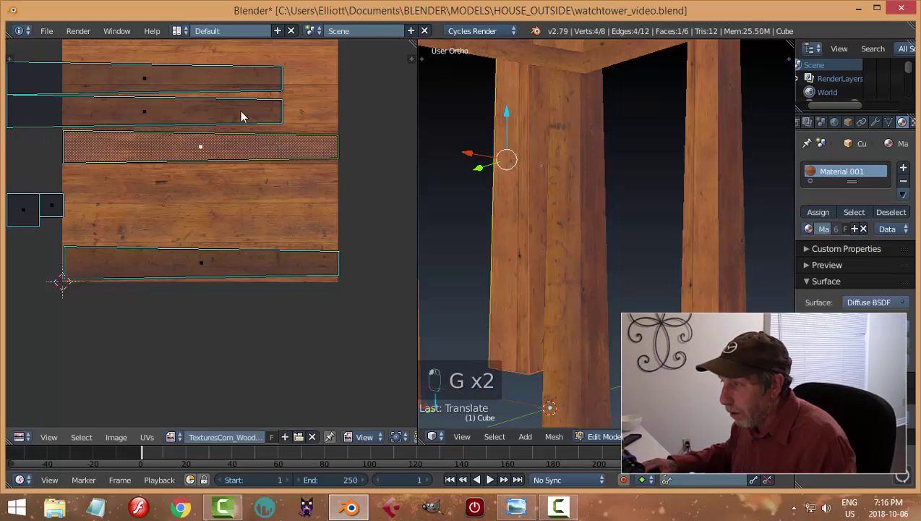
{"action": "key", "text": "a"}
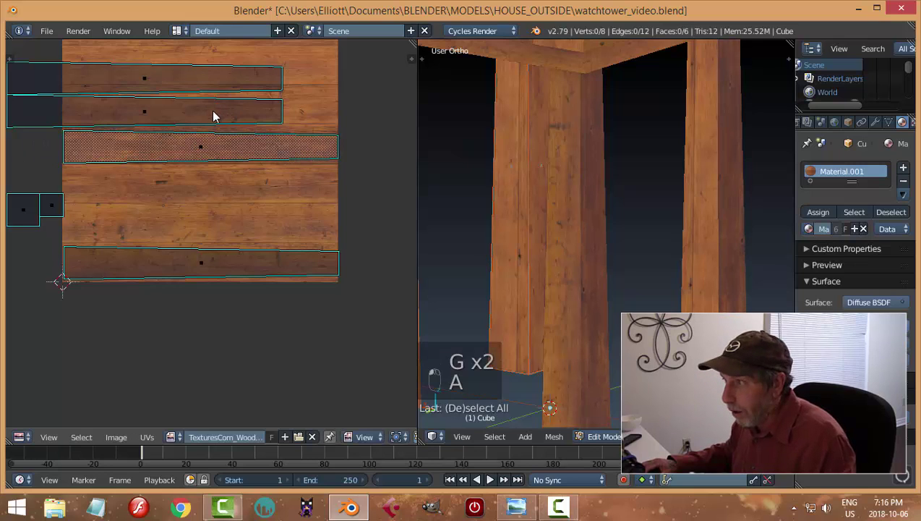
- Shift another post face's UV strip down to a different plank row
{"action": "right_click", "coordinate": [515, 212]}
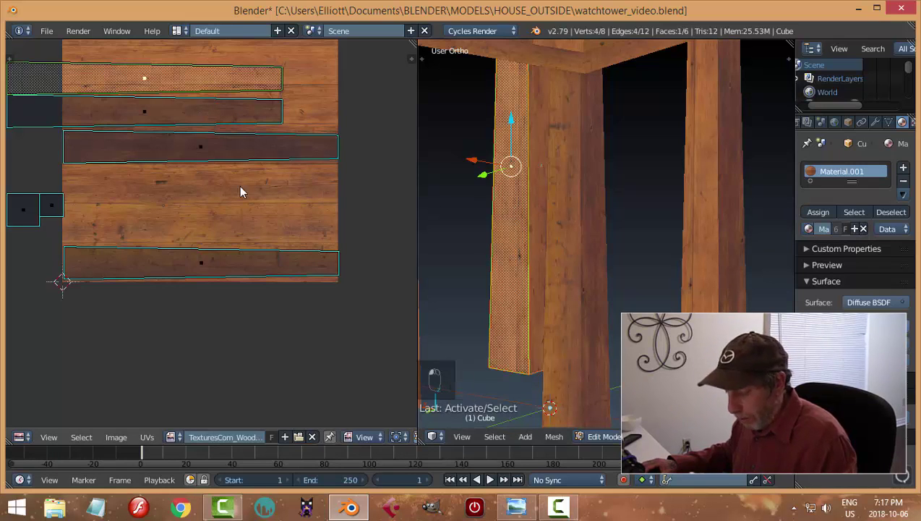
{"action": "key", "text": "g"}
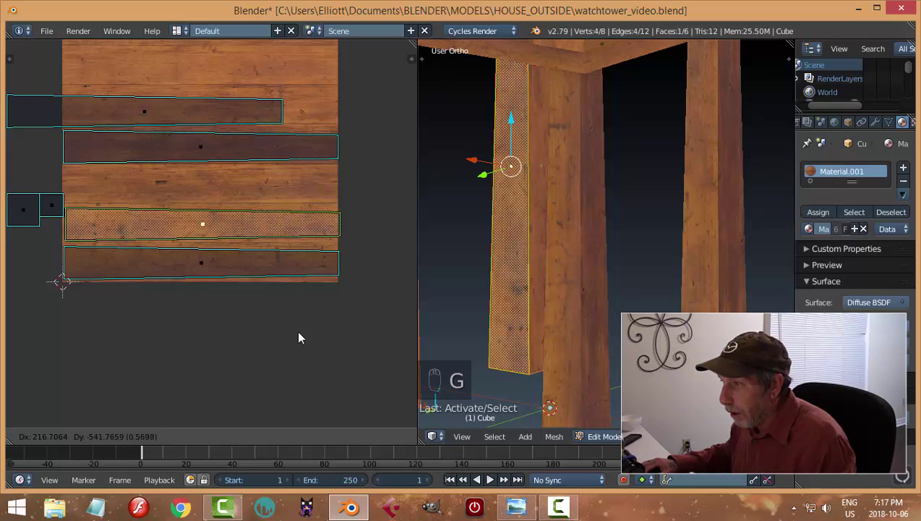
{"action": "left_click", "coordinate": [299, 332]}
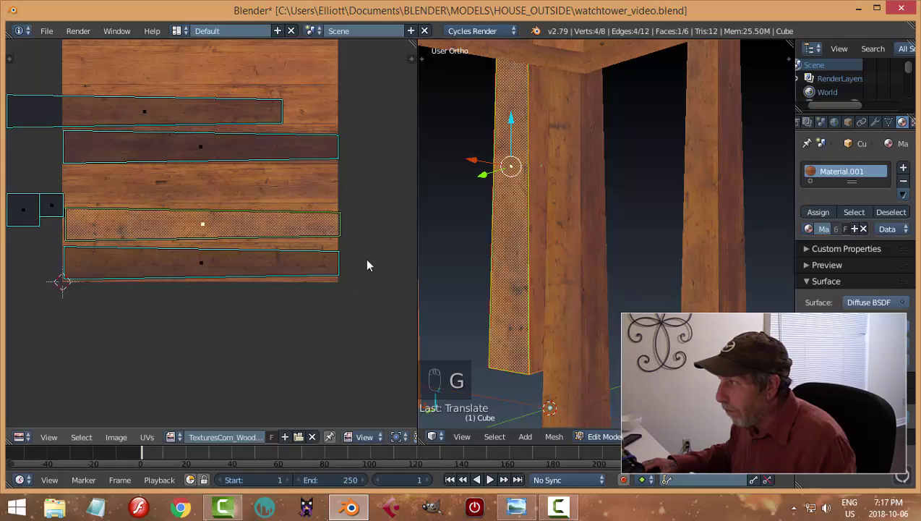
{"action": "right_click", "coordinate": [237, 117]}
{"action": "key", "text": "a"}
- Check the posts' grain, return to Object Mode and select the legs object
{"action": "middle_click_drag", "start_coordinate": [438, 201], "coordinate": [420, 226]}
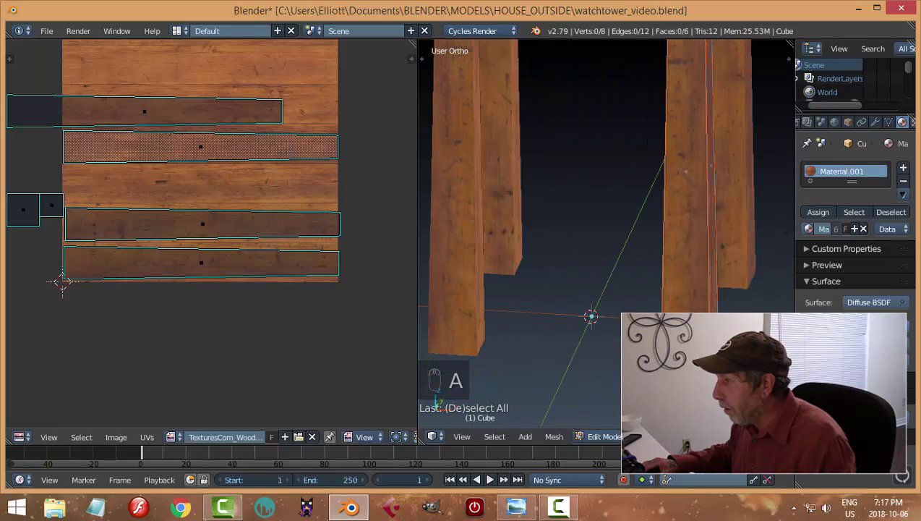
{"action": "middle_click_drag", "start_coordinate": [705, 224], "coordinate": [573, 229]}
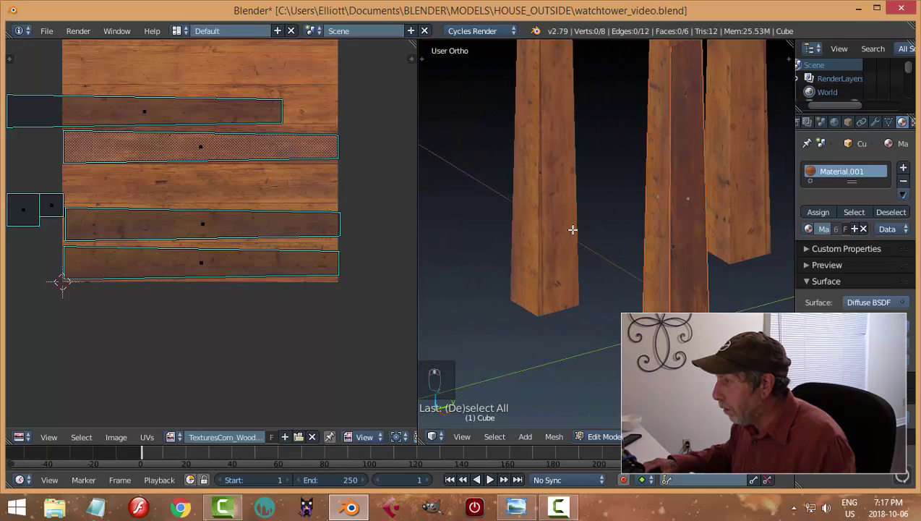
{"action": "right_click", "coordinate": [669, 240]}
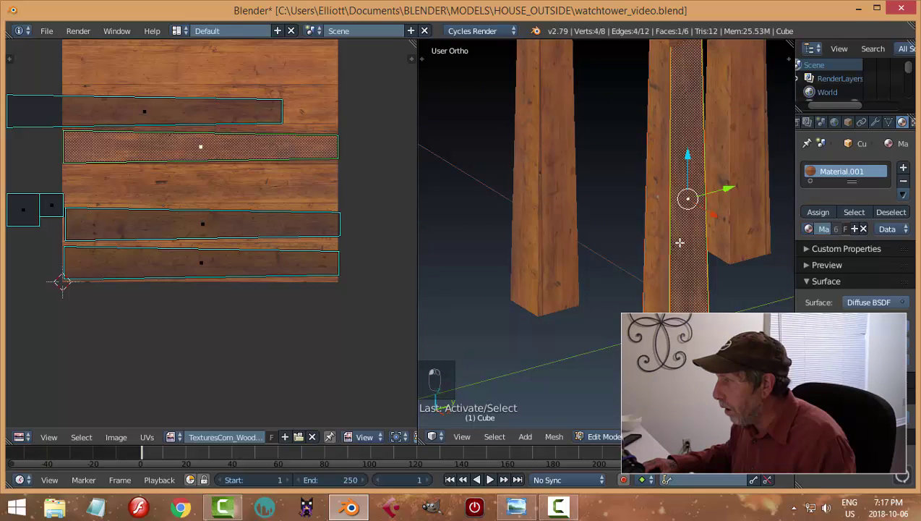
{"action": "middle_click_drag", "start_coordinate": [668, 240], "coordinate": [521, 218]}
{"action": "key", "text": "a"}
{"action": "key", "text": "Tab"}
{"action": "key", "text": "a"}
{"action": "key", "text": "a"}
{"action": "right_click", "coordinate": [542, 217]}
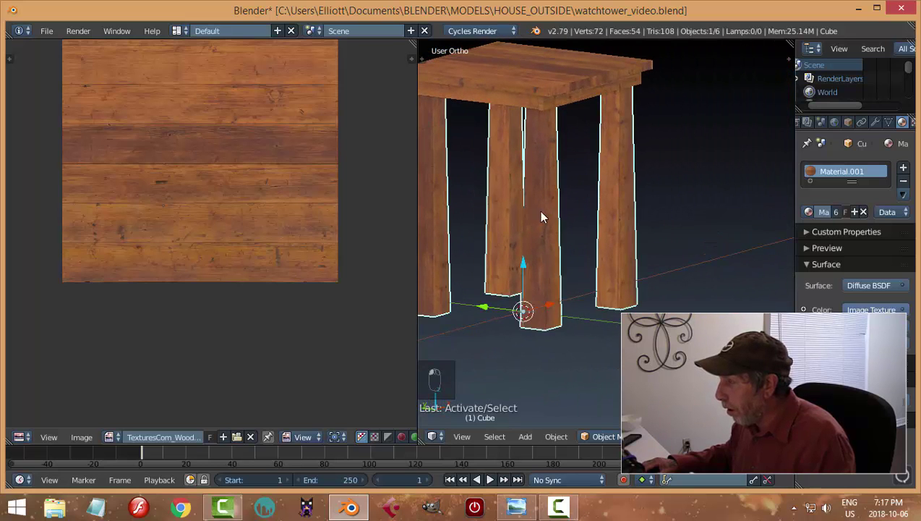
- Apply the legs' Mirror modifier and switch the legs into Edit Mode
{"action": "left_click", "coordinate": [876, 121]}
{"action": "left_click", "coordinate": [824, 212]}
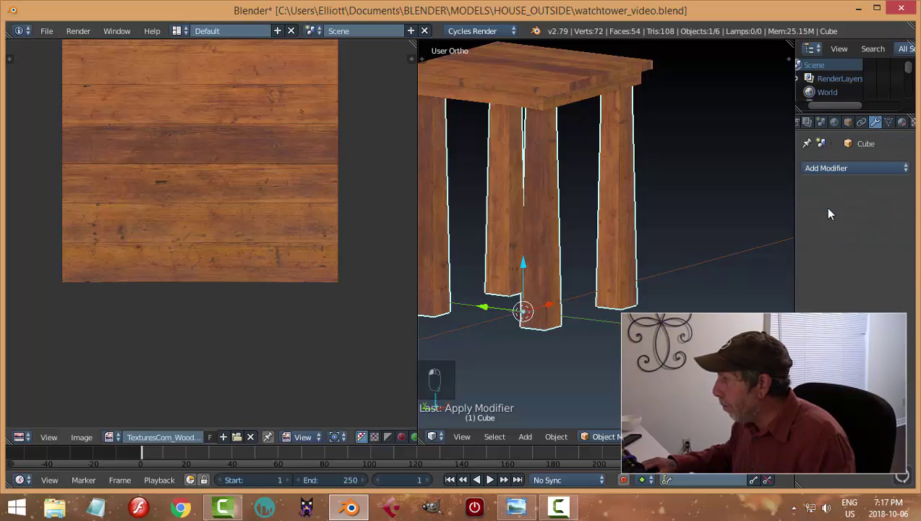
{"action": "key", "text": "Tab"}
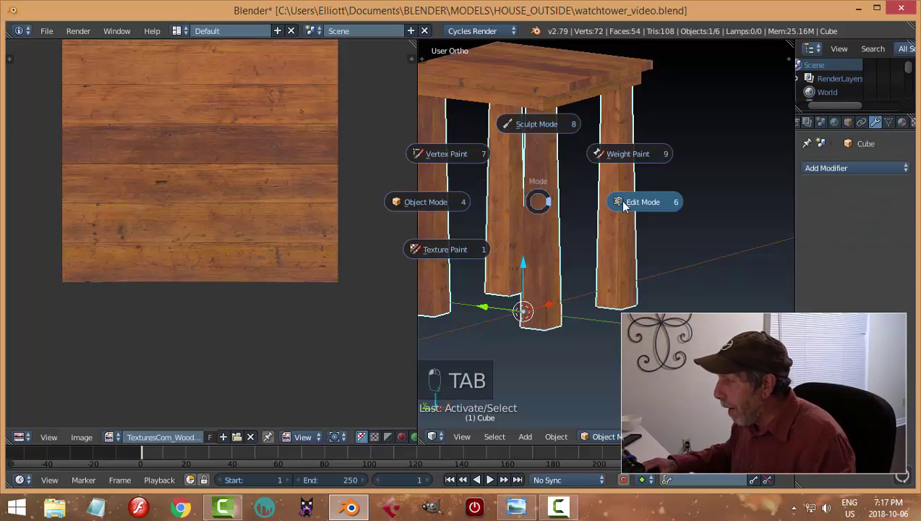
{"action": "left_click", "coordinate": [620, 201]}
- Select all the connected faces of one mirrored leg to inspect it
{"action": "right_click", "coordinate": [536, 200]}
{"action": "key", "text": "ctrl+l"}
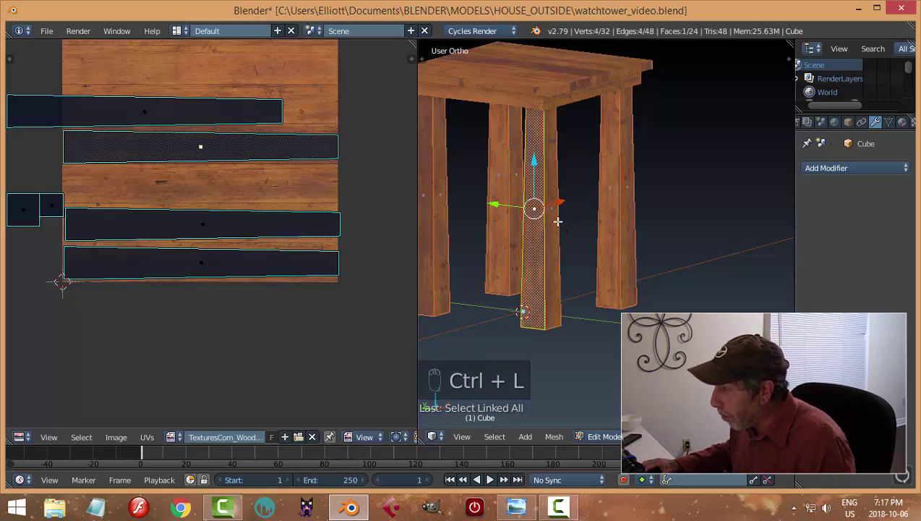
{"action": "scroll", "coordinate": [564, 238], "scroll_direction": "up", "scroll_amount": 2}
{"action": "middle_click_drag", "start_coordinate": [565, 236], "coordinate": [534, 239]}
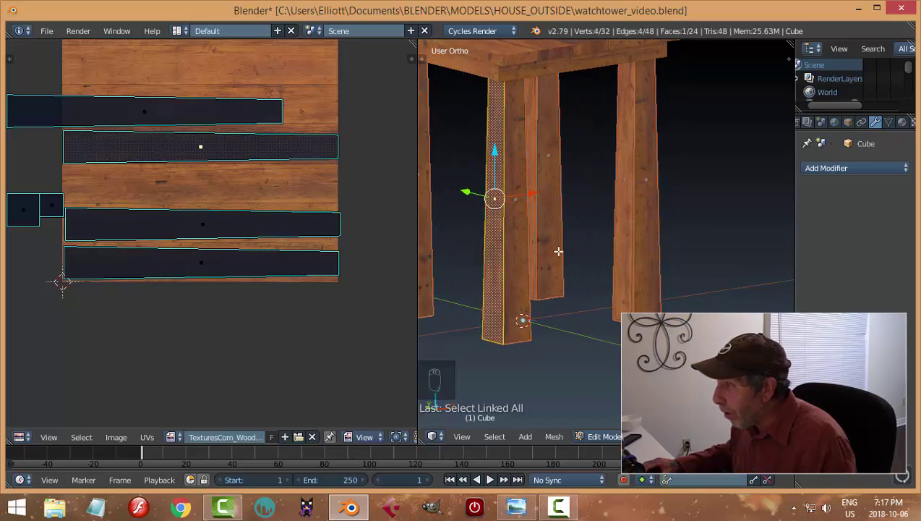
{"action": "key", "text": "ctrl+KP_Add"}
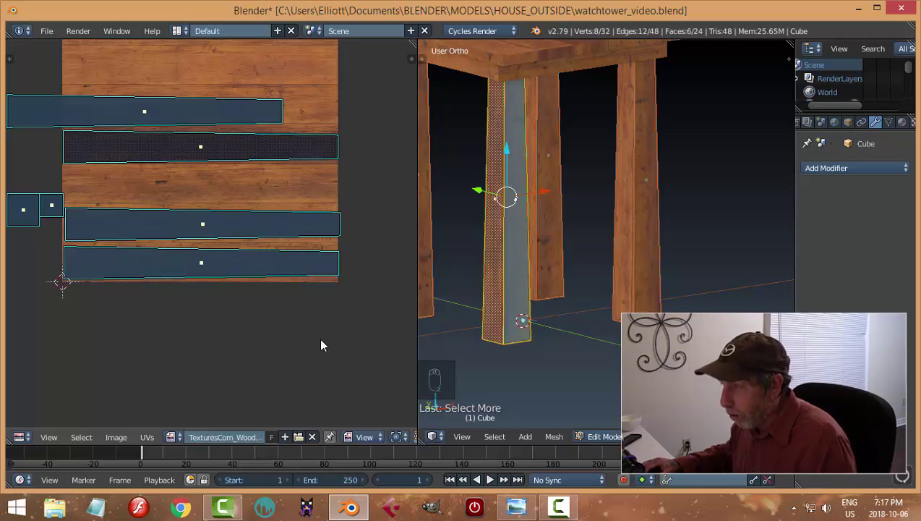
{"action": "key", "text": "a"}
- Move a leg face's UV strip down onto another plank row, then return to Object Mode
{"action": "right_click", "coordinate": [275, 148]}
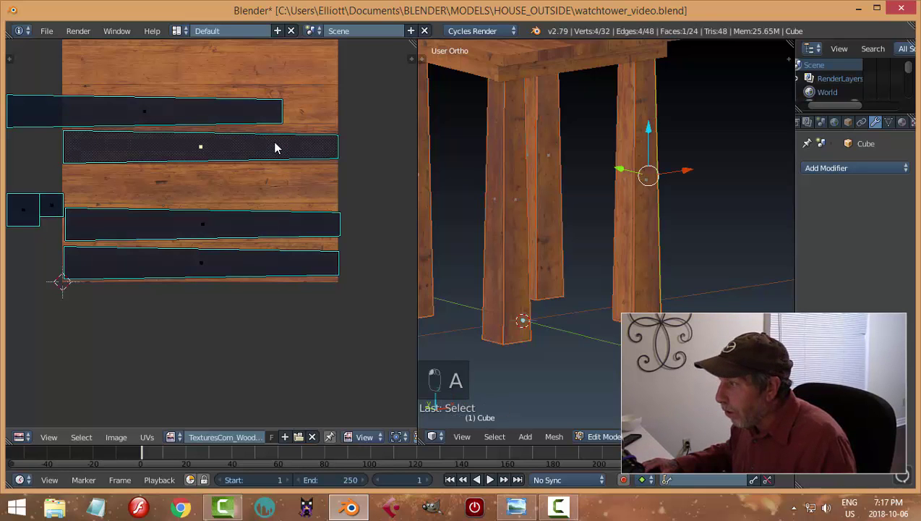
{"action": "middle_click_drag", "start_coordinate": [504, 212], "coordinate": [593, 235]}
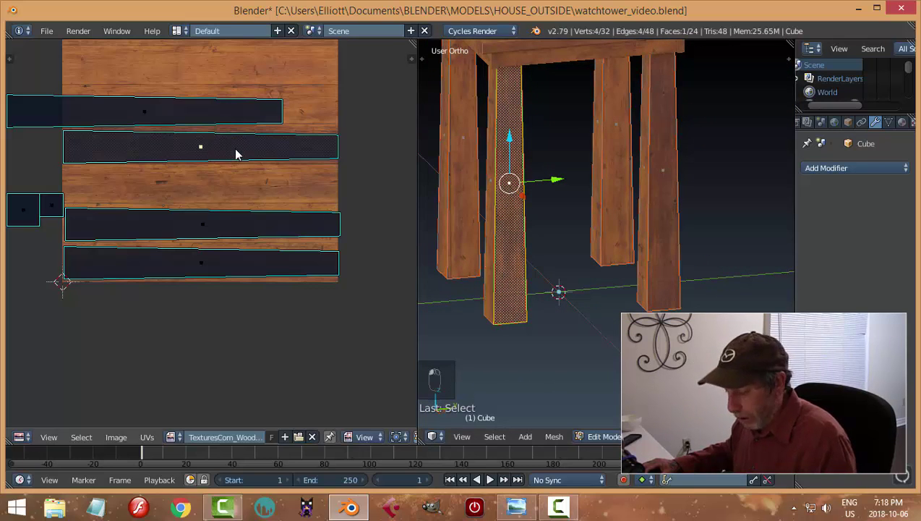
{"action": "key", "text": "g"}
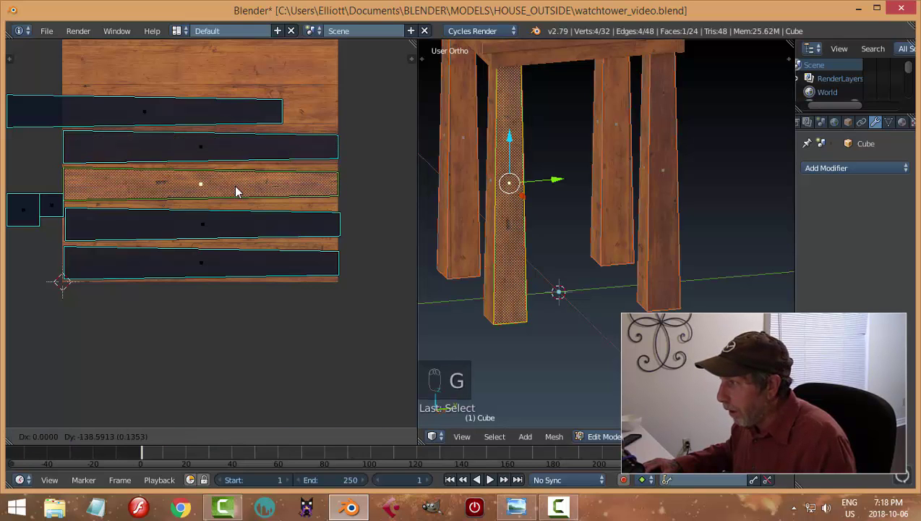
{"action": "left_click", "coordinate": [235, 191]}
{"action": "key", "text": "a"}
{"action": "middle_click_drag", "start_coordinate": [413, 255], "coordinate": [704, 277]}
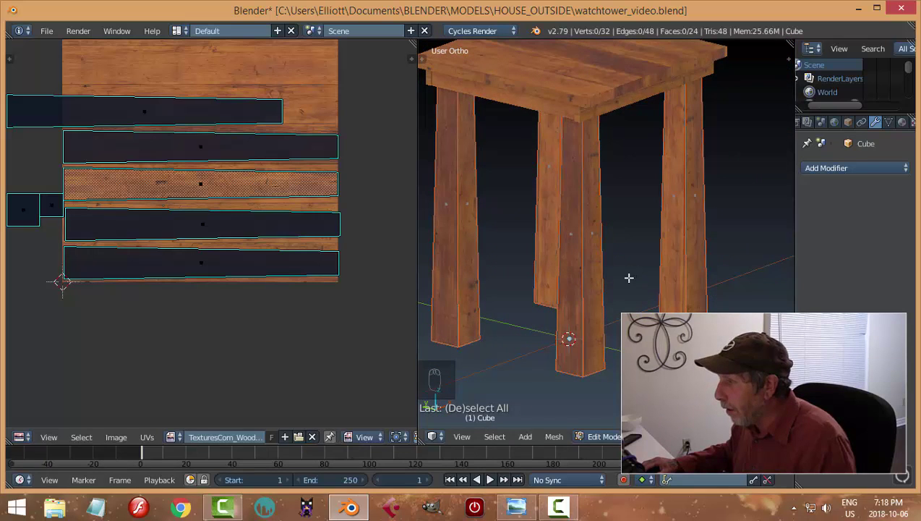
{"action": "right_click", "coordinate": [229, 115]}
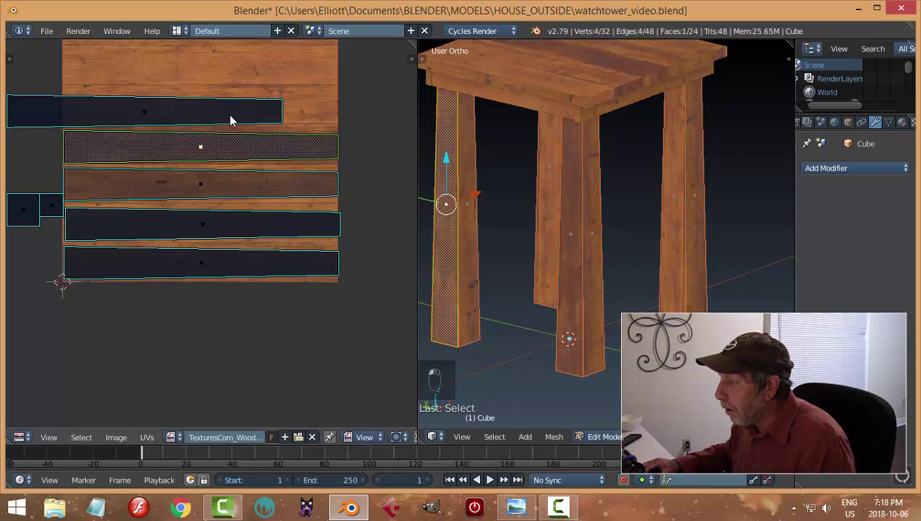
{"action": "key", "text": "Tab"}
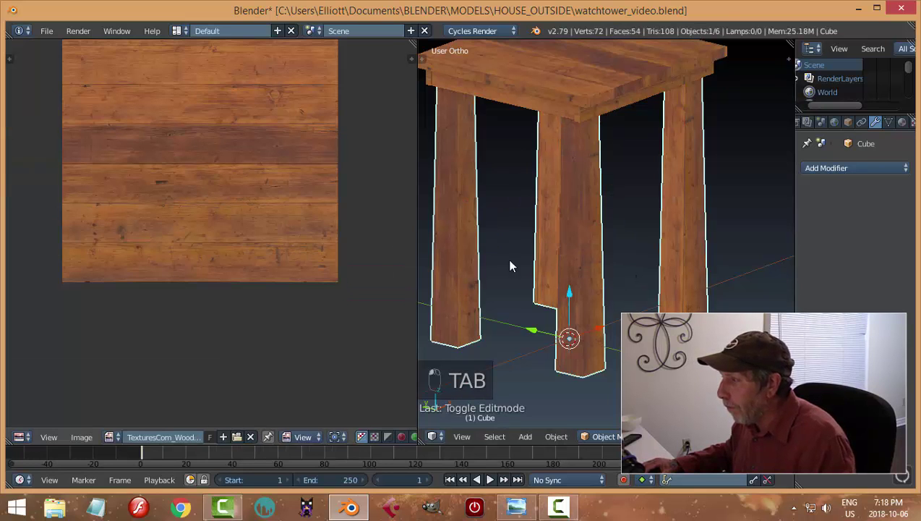
- Switch to the front view and save over the blend file
{"action": "key", "text": "a"}
{"action": "key", "text": "a"}
{"action": "middle_click_drag", "start_coordinate": [602, 274], "coordinate": [699, 268]}
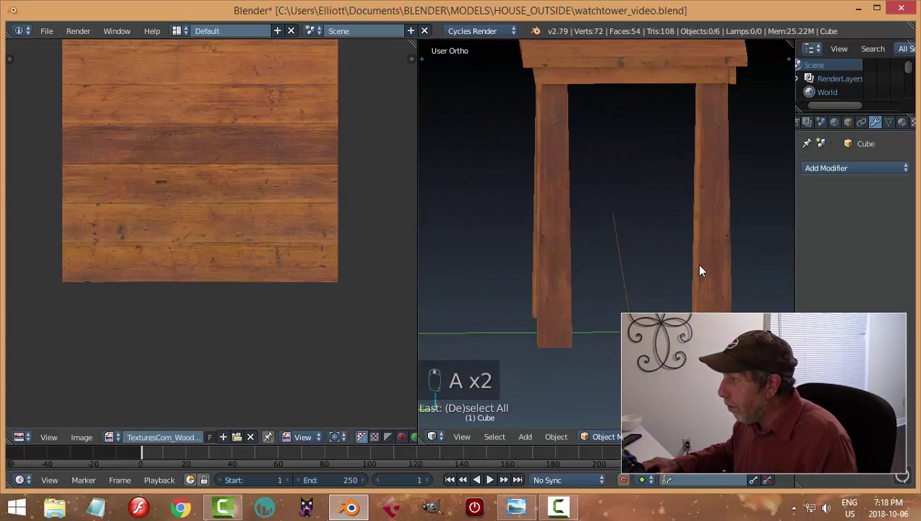
{"action": "scroll", "coordinate": [695, 269], "scroll_direction": "down", "scroll_amount": 3}
{"action": "middle_click_drag", "start_coordinate": [578, 278], "coordinate": [583, 217], "text": "shift"}
{"action": "key", "text": "KP_1"}
{"action": "scroll", "coordinate": [547, 265], "scroll_direction": "up", "scroll_amount": 5}
{"action": "key", "text": "ctrl+s"}
{"action": "left_click", "coordinate": [610, 250]}
- Add a Bevel modifier to the legs with 2 segments and 0.0140 width
{"action": "right_click", "coordinate": [569, 202]}
{"action": "scroll", "coordinate": [639, 221], "scroll_direction": "up", "scroll_amount": 3}
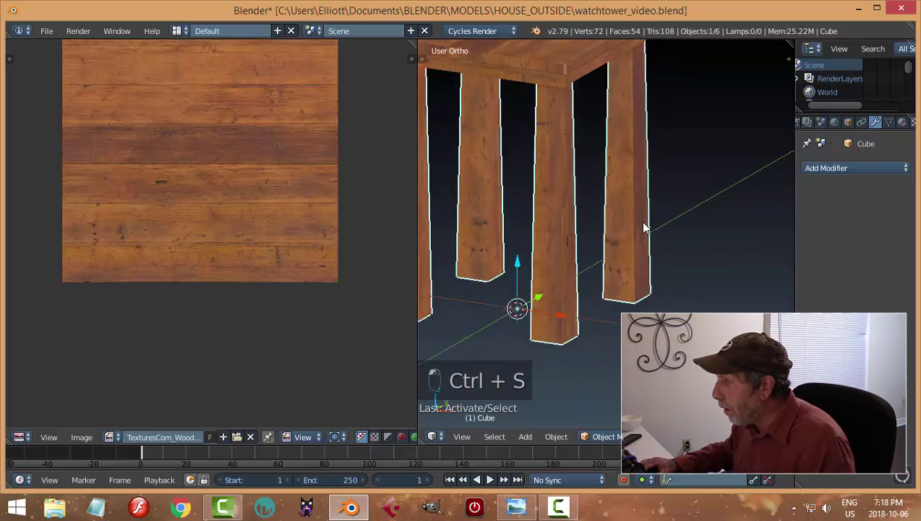
{"action": "left_click", "coordinate": [853, 169]}
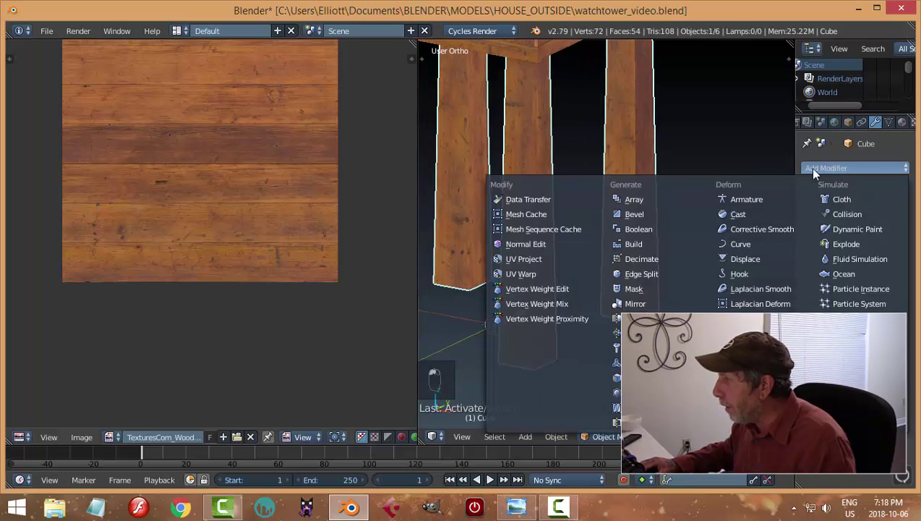
{"action": "left_click", "coordinate": [676, 215]}
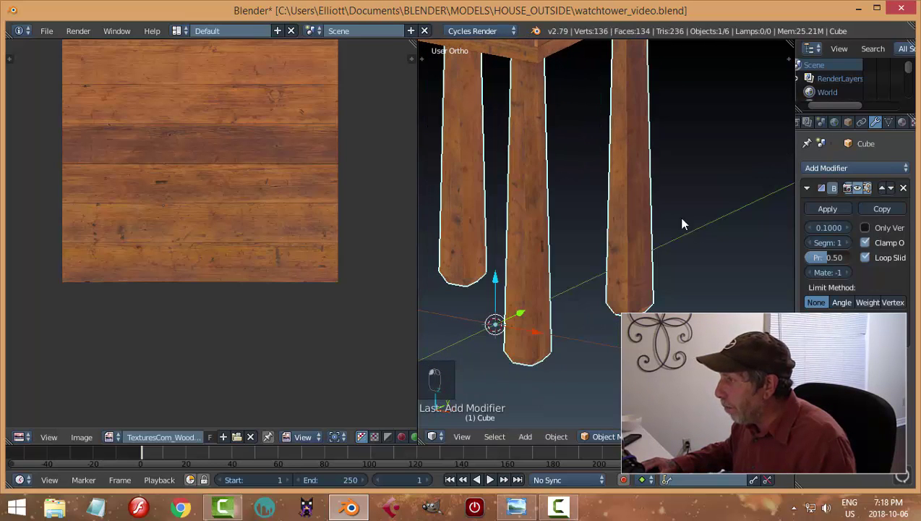
{"action": "left_click", "coordinate": [846, 242]}
{"action": "left_click_drag", "start_coordinate": [829, 227], "coordinate": [805, 227]}
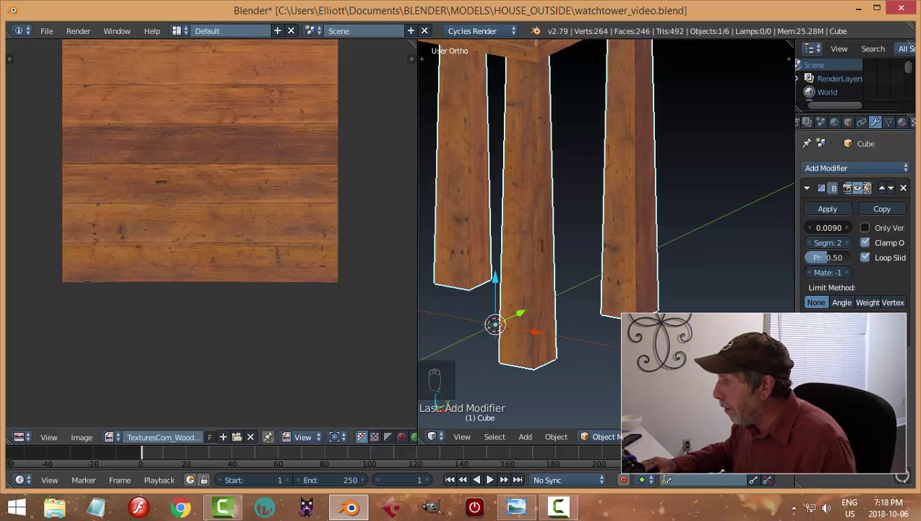
{"action": "scroll", "coordinate": [668, 277], "scroll_direction": "up", "scroll_amount": 3}
{"action": "scroll", "coordinate": [668, 277], "scroll_direction": "up", "scroll_amount": 4}
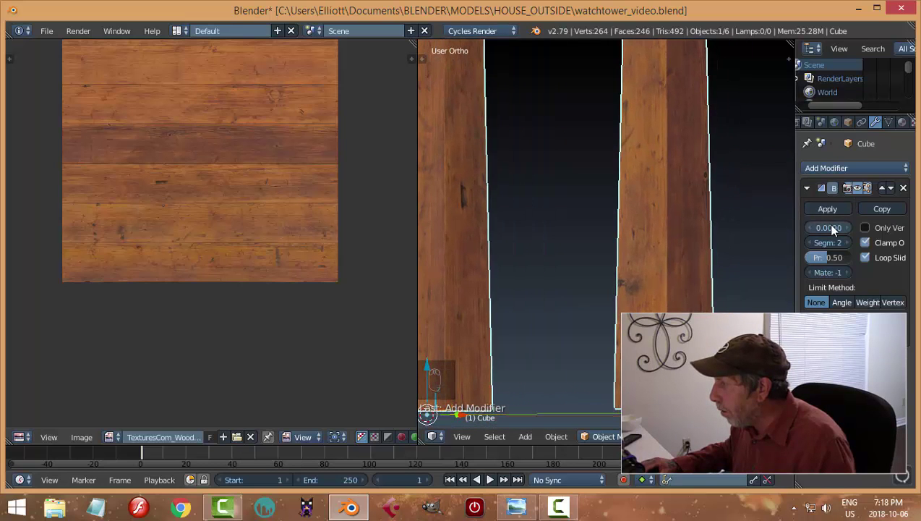
{"action": "left_click_drag", "start_coordinate": [828, 227], "coordinate": [836, 227]}
- Collapse the Bevel modifier panel and reselect the legs, viewing the tabletop from above
{"action": "key", "text": "a"}
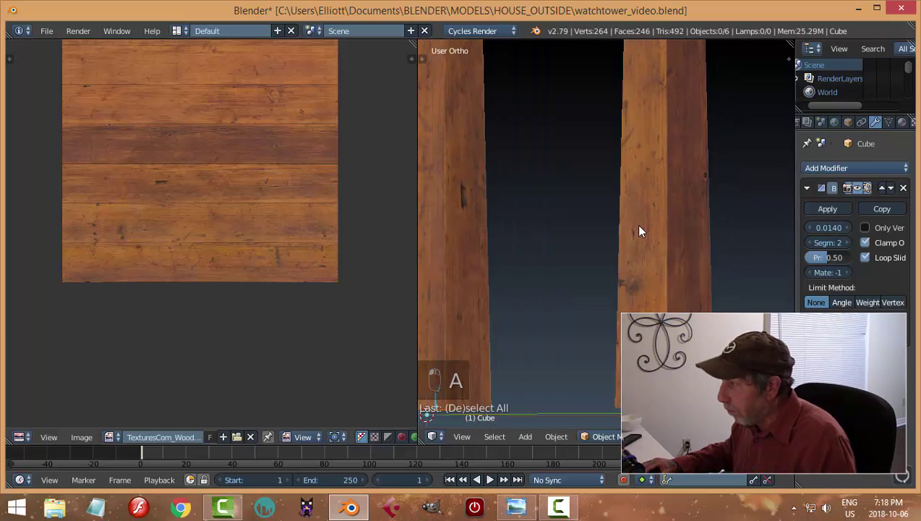
{"action": "scroll", "coordinate": [640, 221], "scroll_direction": "down", "scroll_amount": 4}
{"action": "middle_click_drag", "start_coordinate": [651, 217], "coordinate": [680, 209]}
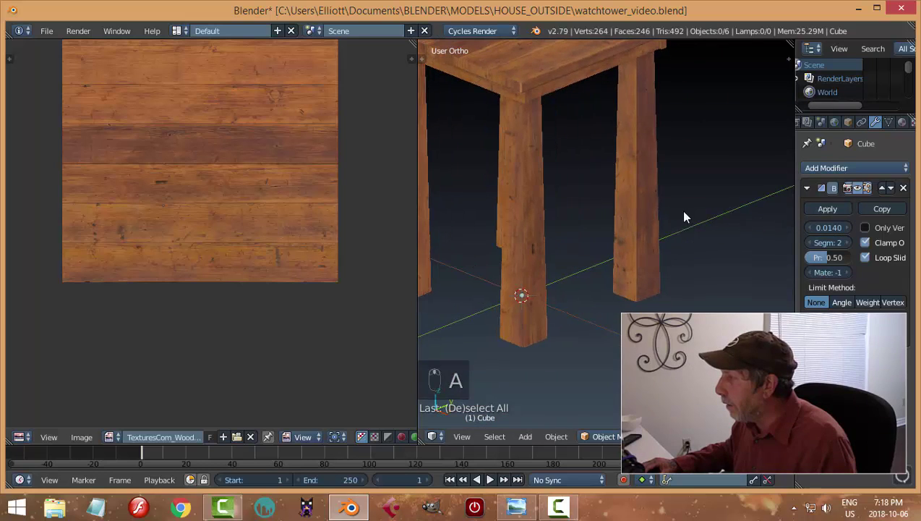
{"action": "left_click", "coordinate": [807, 188]}
{"action": "right_click", "coordinate": [553, 86]}
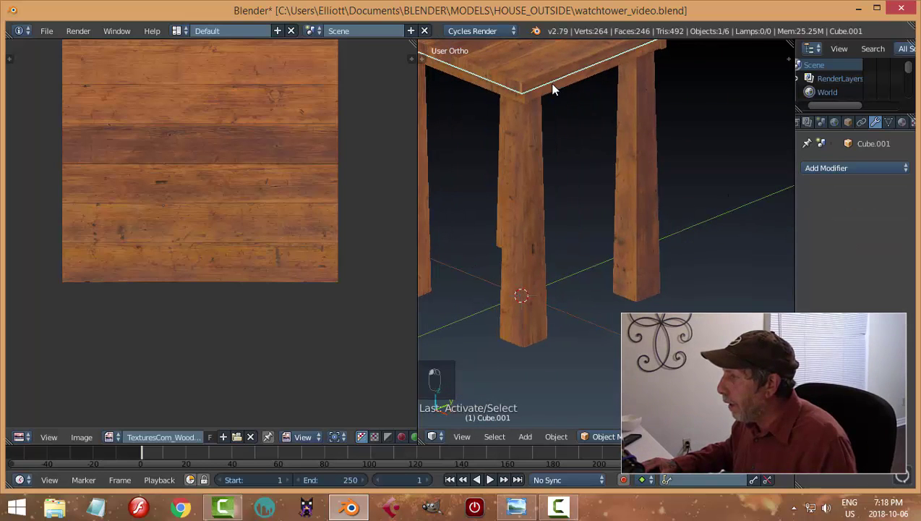
{"action": "right_click", "coordinate": [639, 165]}
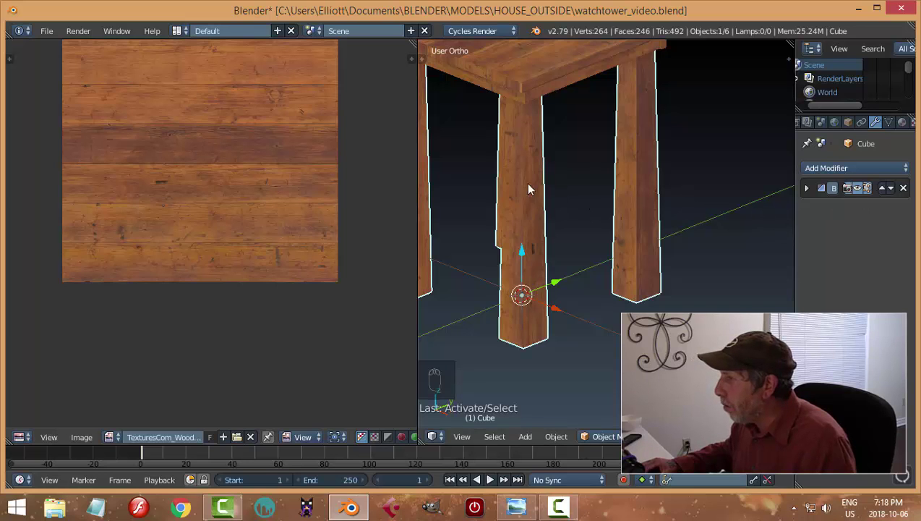
{"action": "middle_click_drag", "start_coordinate": [613, 168], "coordinate": [585, 108]}
- Link the legs' modifiers onto the tabletop with Ctrl+L > Modifiers
{"action": "right_click", "coordinate": [585, 109]}
{"action": "right_click", "coordinate": [678, 204], "text": "shift"}
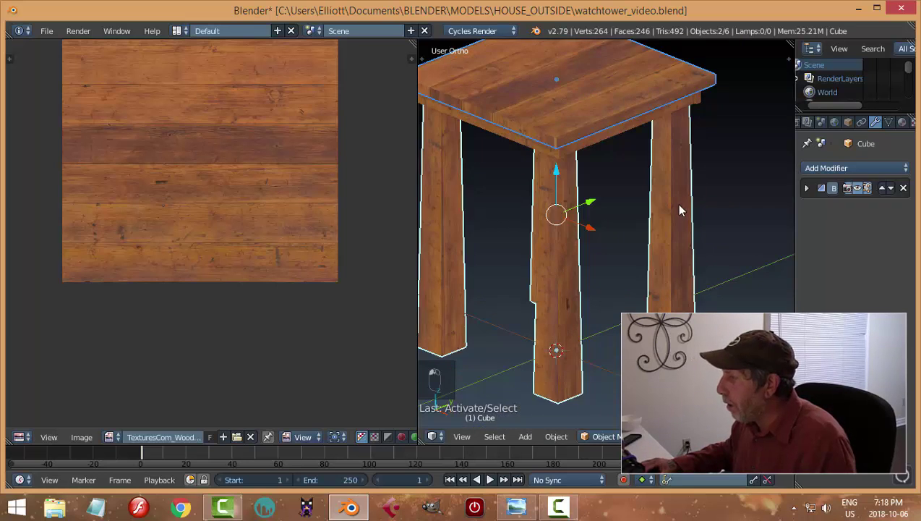
{"action": "key", "text": "ctrl+l"}
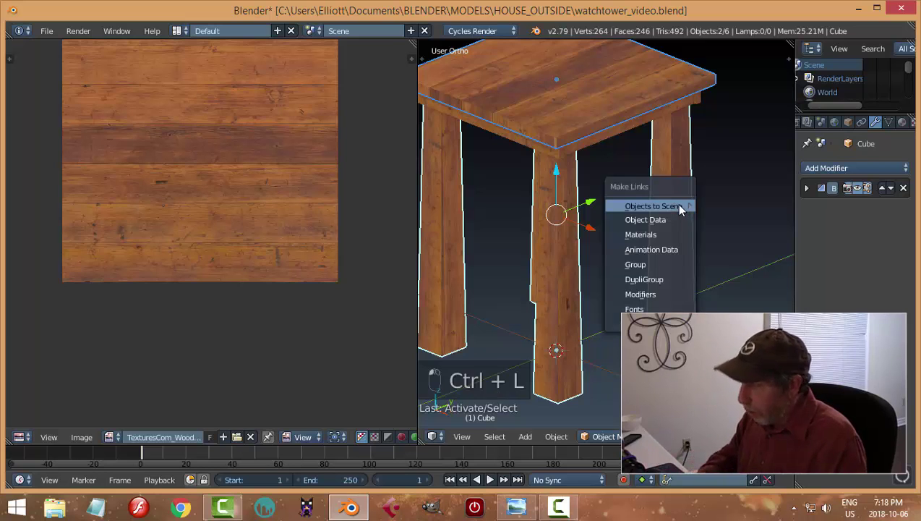
{"action": "left_click", "coordinate": [670, 295]}
{"action": "scroll", "coordinate": [607, 210], "scroll_direction": "up", "scroll_amount": 4}
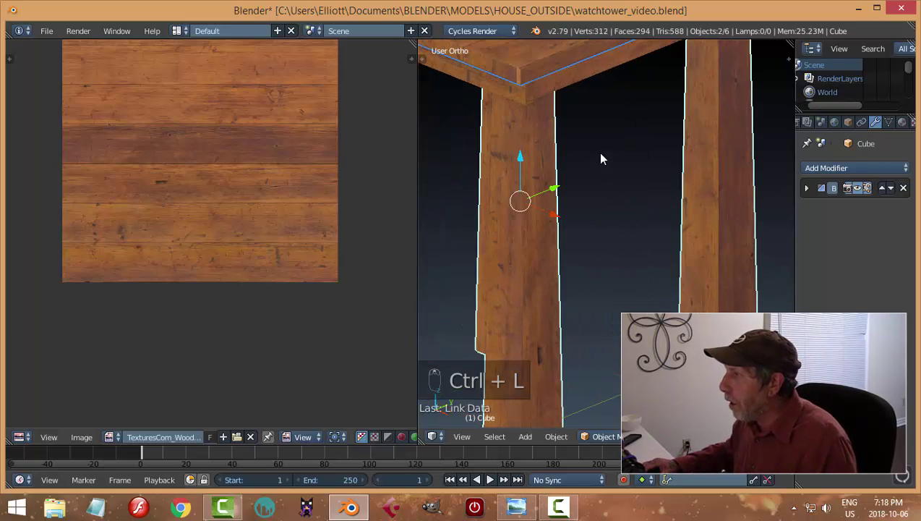
{"action": "middle_click_drag", "start_coordinate": [597, 152], "coordinate": [636, 191]}
{"action": "key", "text": "a"}
{"action": "right_click", "coordinate": [586, 125]}
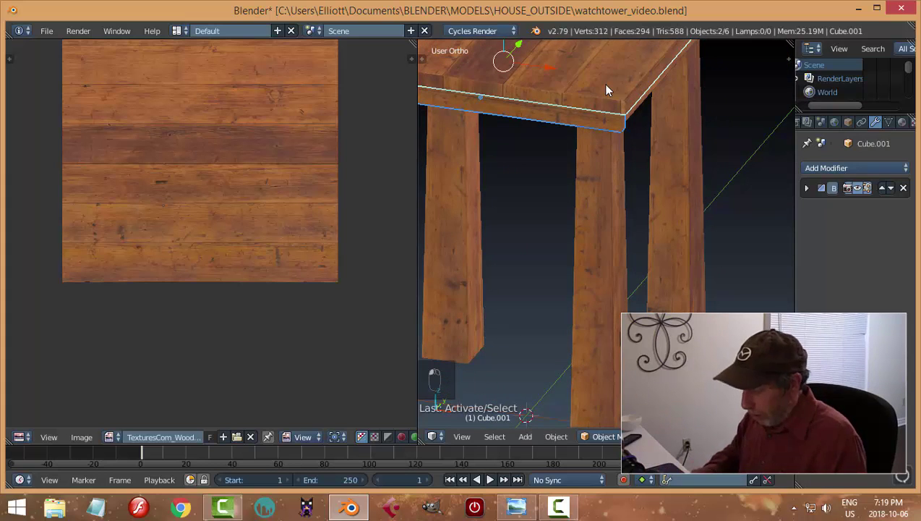
{"action": "key", "text": "ctrl+l"}
{"action": "left_click", "coordinate": [597, 143]}
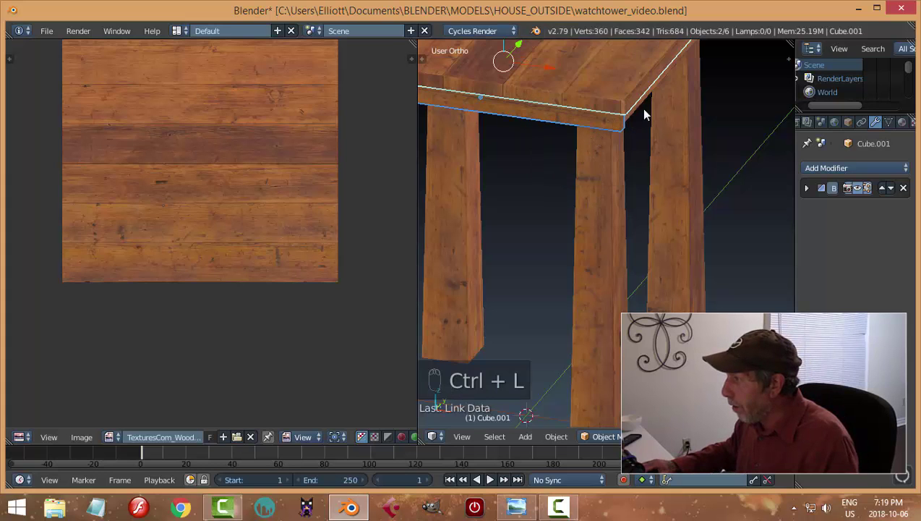
- Copy each top beam's modifiers onto the door frames
{"action": "middle_click_drag", "start_coordinate": [645, 114], "coordinate": [588, 108]}
{"action": "right_click", "coordinate": [580, 70]}
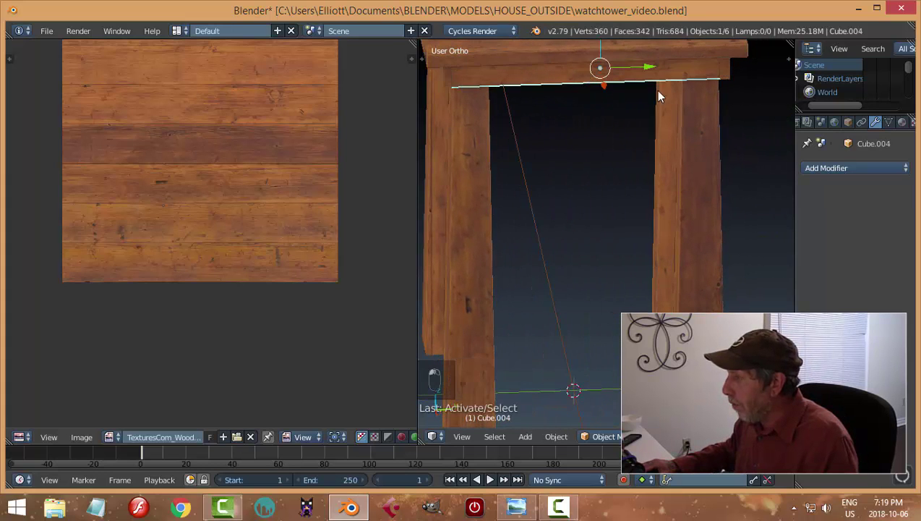
{"action": "middle_click_drag", "start_coordinate": [658, 97], "coordinate": [691, 131]}
{"action": "right_click", "coordinate": [691, 131], "text": "shift"}
{"action": "key", "text": "ctrl+l"}
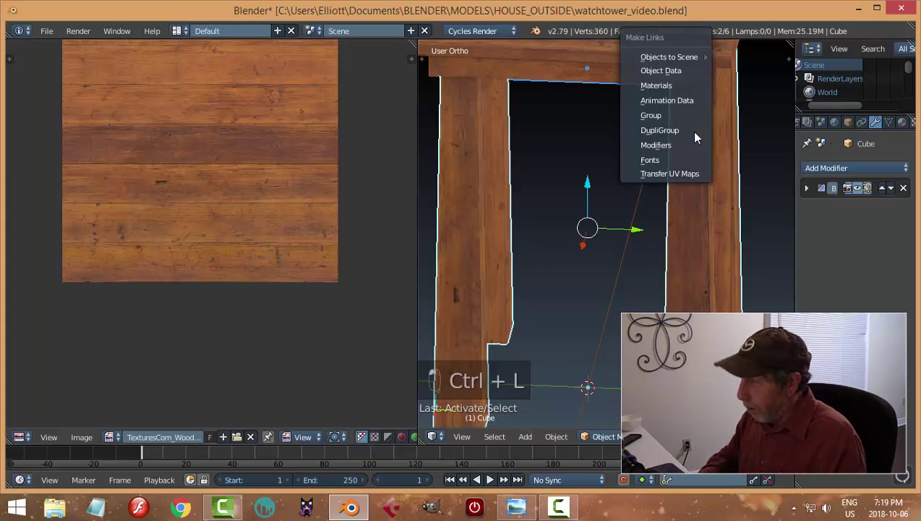
{"action": "left_click", "coordinate": [690, 145]}
{"action": "middle_click_drag", "start_coordinate": [720, 133], "coordinate": [611, 90]}
{"action": "right_click", "coordinate": [618, 82]}
{"action": "right_click", "coordinate": [592, 124], "text": "shift"}
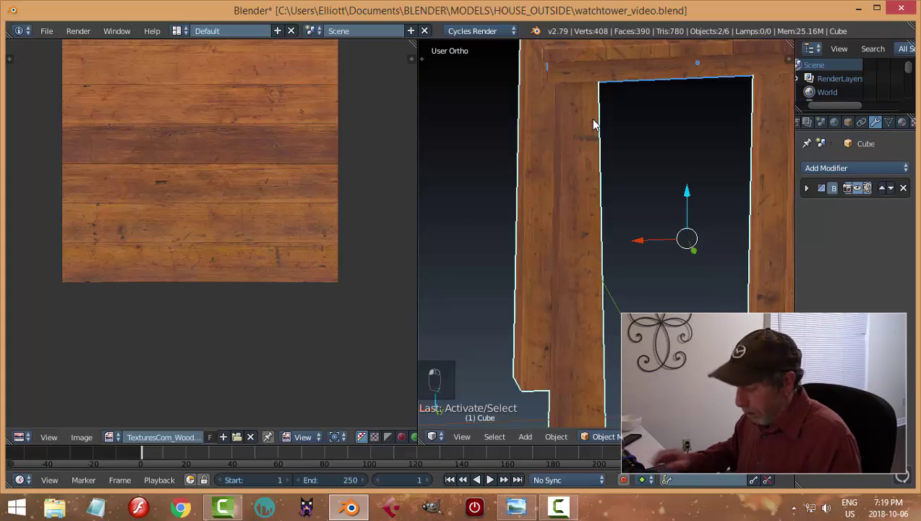
{"action": "key", "text": "ctrl+l"}
{"action": "left_click", "coordinate": [585, 145]}
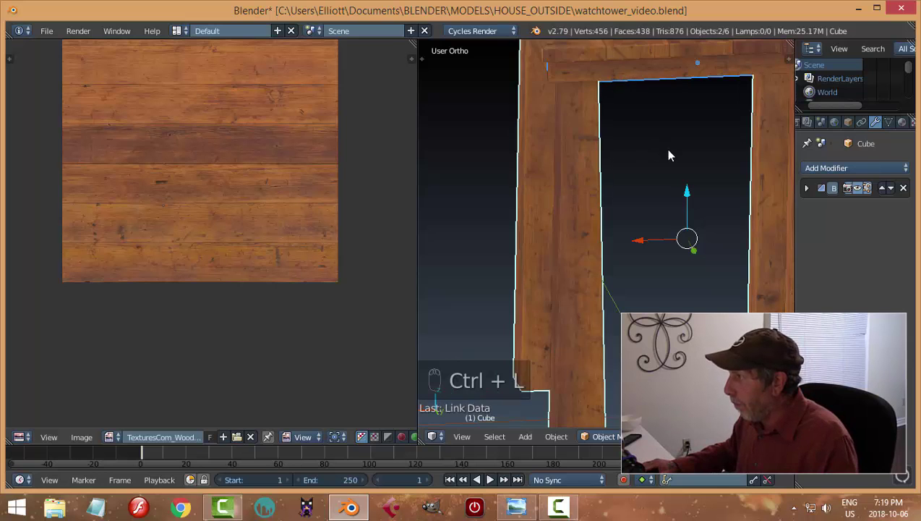
- Give both roof beams the same modifiers, with Cube.001 as the source
{"action": "middle_click_drag", "start_coordinate": [668, 154], "coordinate": [572, 179]}
{"action": "right_click", "coordinate": [638, 86]}
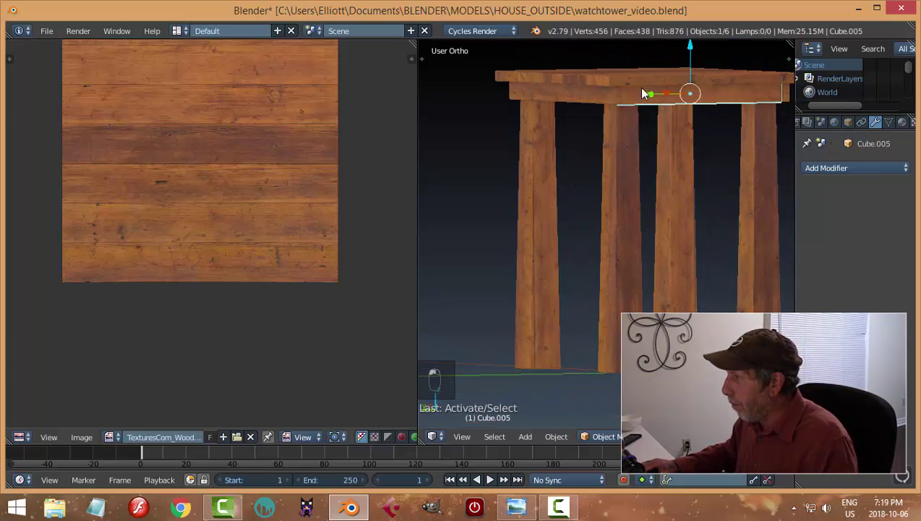
{"action": "right_click", "coordinate": [635, 77], "text": "shift"}
{"action": "key", "text": "ctrl+l"}
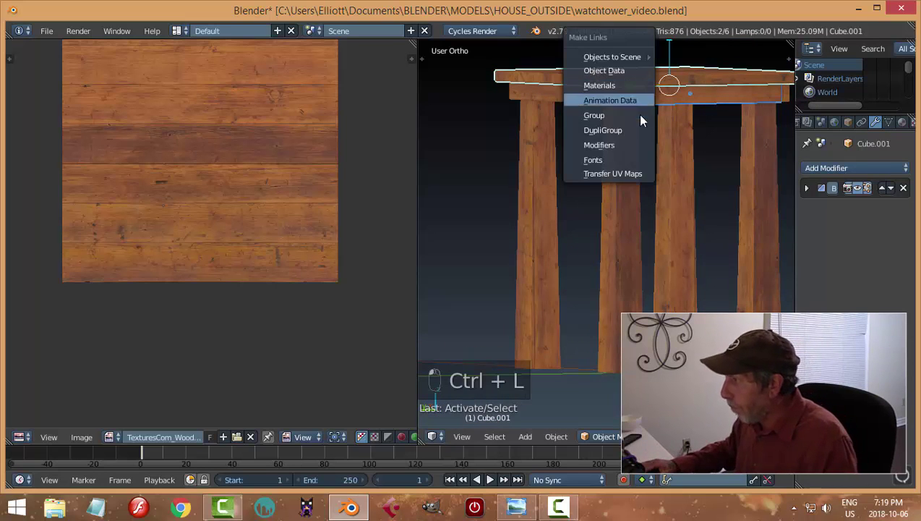
{"action": "left_click", "coordinate": [628, 144]}
- Save over the existing watchtower file
{"action": "key", "text": "a"}
{"action": "mouse_move", "coordinate": [712, 183]}
{"action": "middle_mouse_down"}
{"action": "mouse_move", "coordinate": [623, 195]}
{"action": "mouse_move", "coordinate": [598, 173]}
{"action": "mouse_move", "coordinate": [602, 187]}
{"action": "mouse_move", "coordinate": [589, 193]}
{"action": "mouse_move", "coordinate": [593, 174]}
{"action": "mouse_move", "coordinate": [638, 194]}
{"action": "mouse_move", "coordinate": [643, 207]}
{"action": "middle_mouse_up"}
{"action": "key", "text": "ctrl+s"}
{"action": "left_click", "coordinate": [646, 197]}
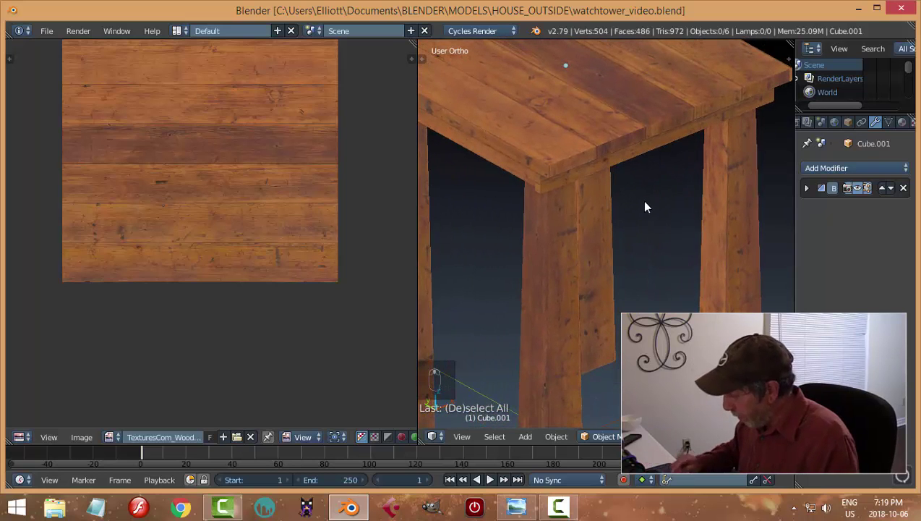
- From the front view, navigate down to the tabletop and select the apron board beneath it
{"action": "key", "text": "KP_1"}
{"action": "scroll", "coordinate": [641, 200], "scroll_direction": "down", "scroll_amount": 5}
{"action": "scroll", "coordinate": [629, 214], "scroll_direction": "up", "scroll_amount": 2}
{"action": "scroll", "coordinate": [626, 188], "scroll_direction": "up", "scroll_amount": 2}
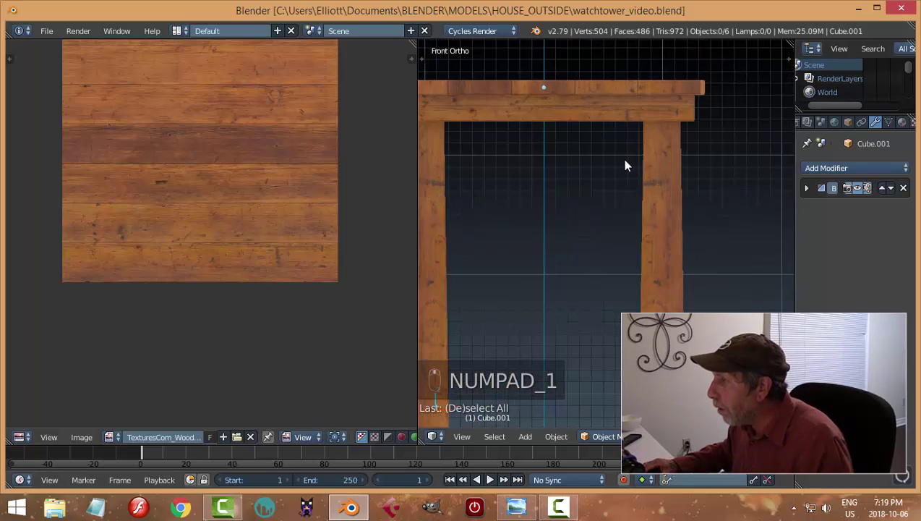
{"action": "middle_click_drag", "start_coordinate": [626, 165], "coordinate": [614, 243], "text": "shift"}
{"action": "scroll", "coordinate": [613, 239], "scroll_direction": "up", "scroll_amount": 1}
{"action": "scroll", "coordinate": [618, 217], "scroll_direction": "down", "scroll_amount": 1}
{"action": "middle_click_drag", "start_coordinate": [622, 206], "coordinate": [584, 208]}
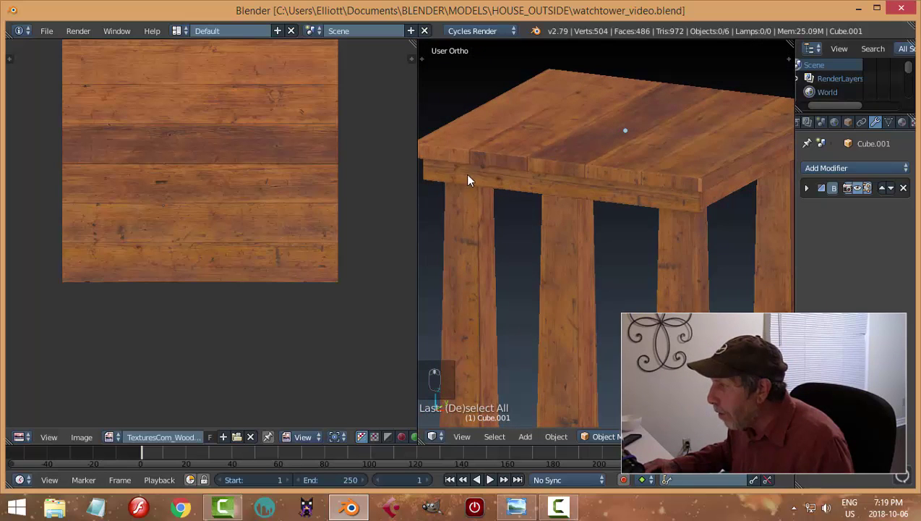
{"action": "scroll", "coordinate": [513, 171], "scroll_direction": "up", "scroll_amount": 2}
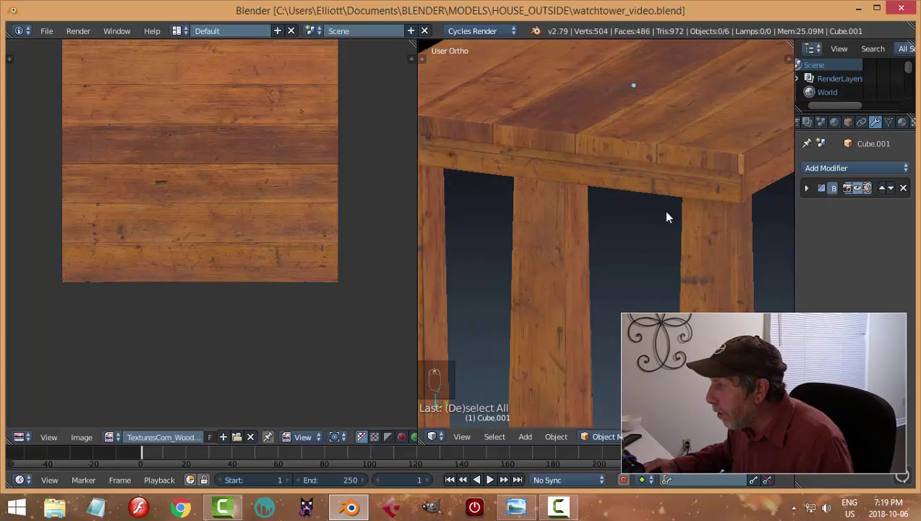
{"action": "scroll", "coordinate": [665, 215], "scroll_direction": "down", "scroll_amount": 1}
{"action": "right_click", "coordinate": [643, 198]}
- Move the apron board's long front face UVs up onto a different plank of the wood texture
{"action": "key", "text": "Tab"}
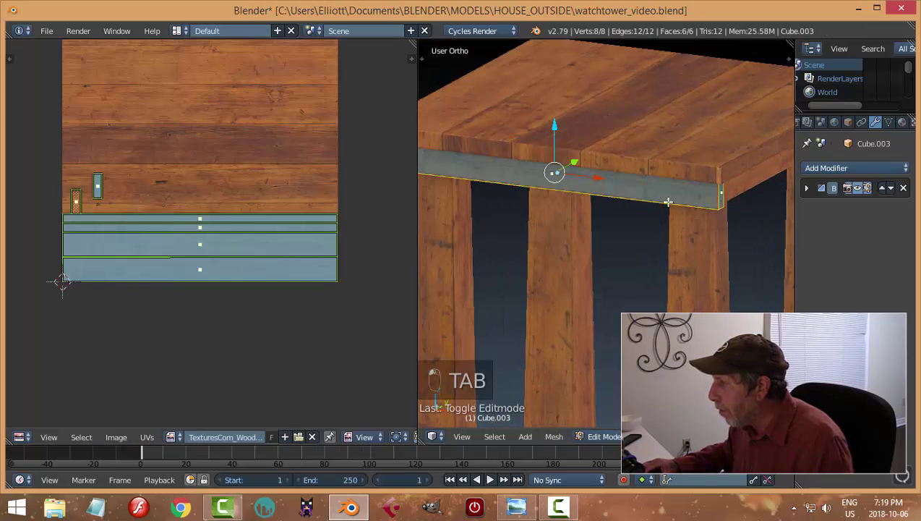
{"action": "right_click", "coordinate": [626, 185]}
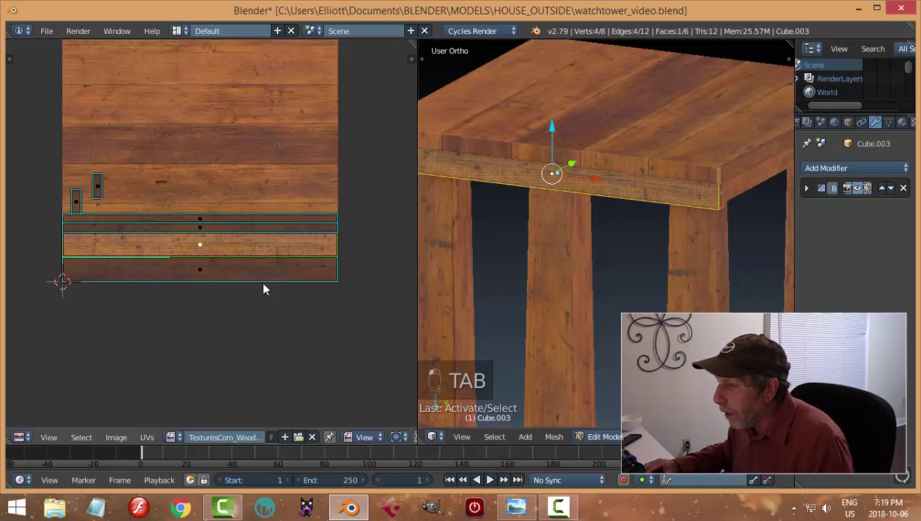
{"action": "scroll", "coordinate": [185, 245], "scroll_direction": "up", "scroll_amount": 2}
{"action": "scroll", "coordinate": [274, 262], "scroll_direction": "down", "scroll_amount": 1}
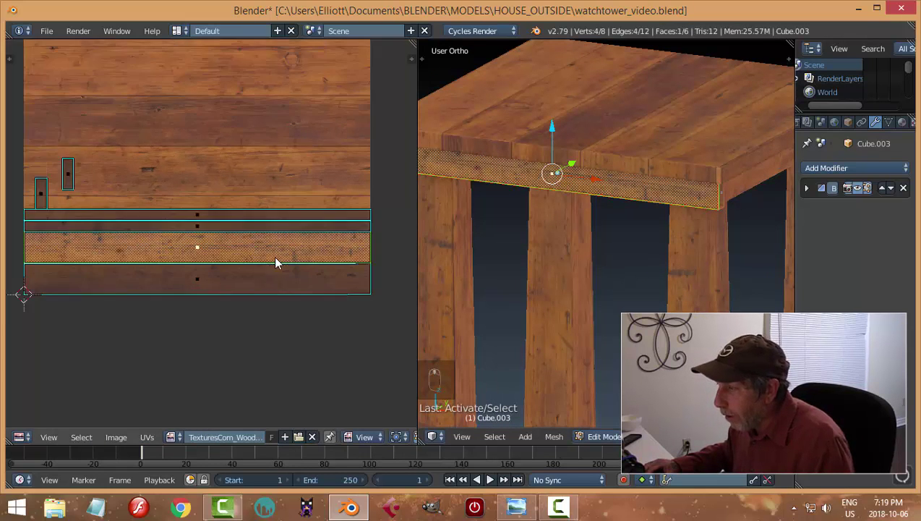
{"action": "key", "text": "g"}
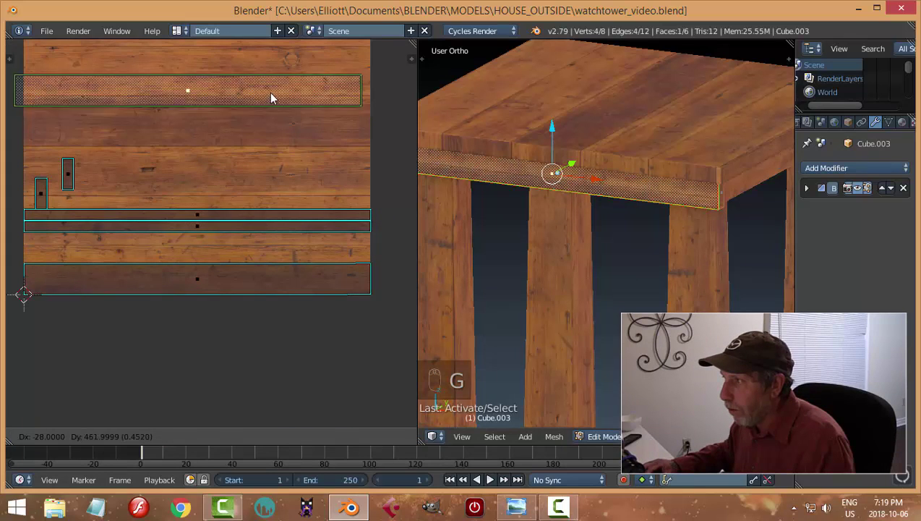
{"action": "left_click", "coordinate": [283, 80]}
{"action": "key", "text": "a"}
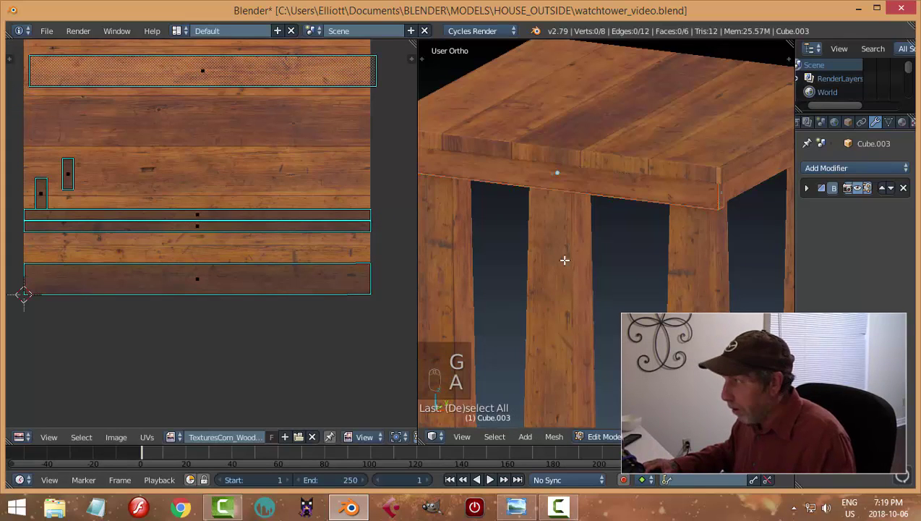
{"action": "key", "text": "Tab"}
- Save the blend file, overwriting the existing copy
{"action": "key", "text": "a"}
{"action": "key", "text": "a"}
{"action": "middle_click_drag", "start_coordinate": [629, 303], "coordinate": [917, 294]}
{"action": "scroll", "coordinate": [645, 275], "scroll_direction": "down", "scroll_amount": 2}
{"action": "key", "text": "ctrl+s"}
{"action": "left_click", "coordinate": [576, 285]}
- Select the apron board and check its small corner end face in Edit Mode
{"action": "middle_click_drag", "start_coordinate": [740, 302], "coordinate": [786, 270]}
{"action": "key", "text": "KP_1"}
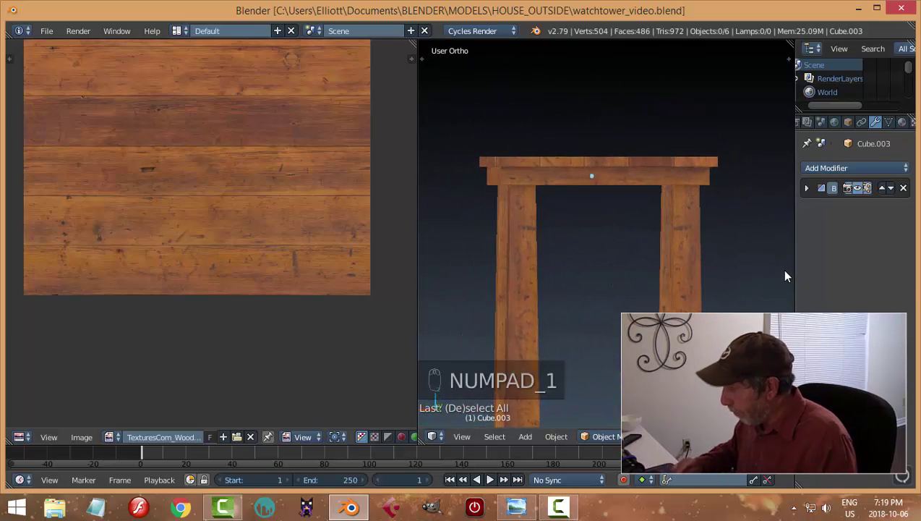
{"action": "middle_click_drag", "start_coordinate": [640, 243], "coordinate": [663, 239]}
{"action": "right_click", "coordinate": [579, 212]}
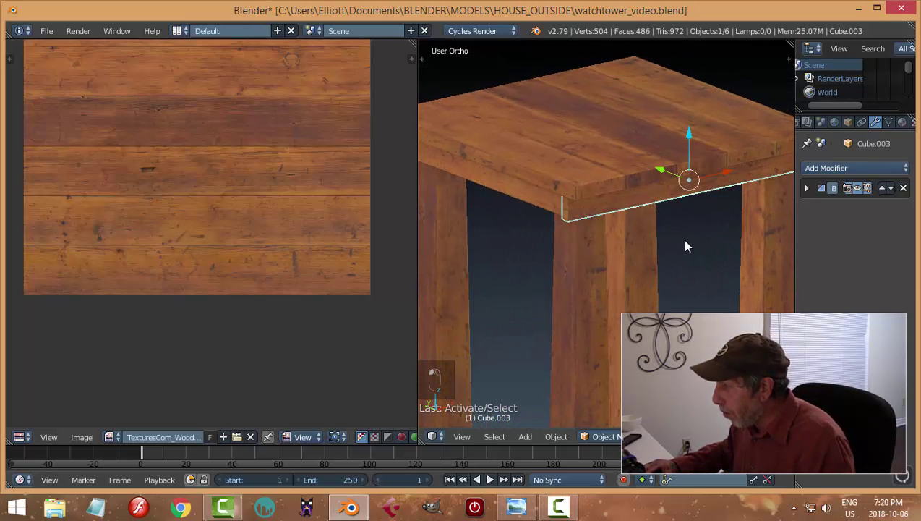
{"action": "key", "text": "Tab"}
{"action": "scroll", "coordinate": [619, 253], "scroll_direction": "up", "scroll_amount": 2}
{"action": "right_click", "coordinate": [534, 189]}
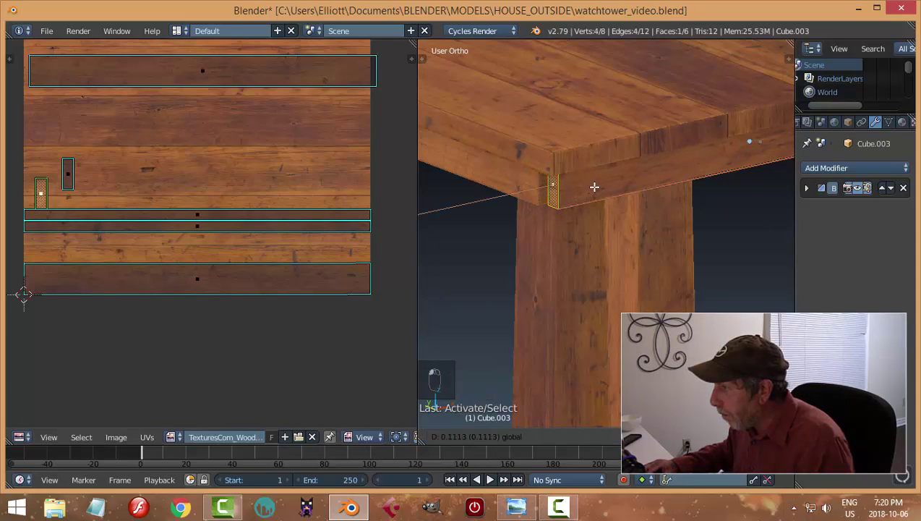
{"action": "key", "text": "a"}
{"action": "scroll", "coordinate": [638, 237], "scroll_direction": "down", "scroll_amount": 3}
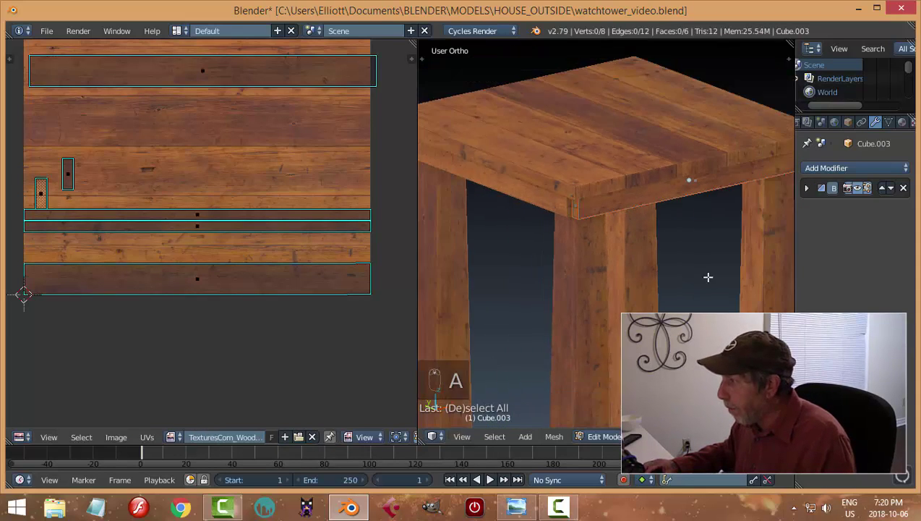
{"action": "middle_click_drag", "start_coordinate": [707, 275], "coordinate": [604, 273]}
{"action": "key", "text": "Tab"}
{"action": "left_click", "coordinate": [629, 270]}
- Nudge the side board's small end face slightly along X, back in Object Mode
{"action": "key", "text": "a"}
{"action": "key", "text": "a"}
{"action": "scroll", "coordinate": [639, 267], "scroll_direction": "down", "scroll_amount": 3}
{"action": "middle_click_drag", "start_coordinate": [474, 214], "coordinate": [652, 211]}
{"action": "scroll", "coordinate": [567, 251], "scroll_direction": "up", "scroll_amount": 5}
{"action": "key", "text": "Tab"}
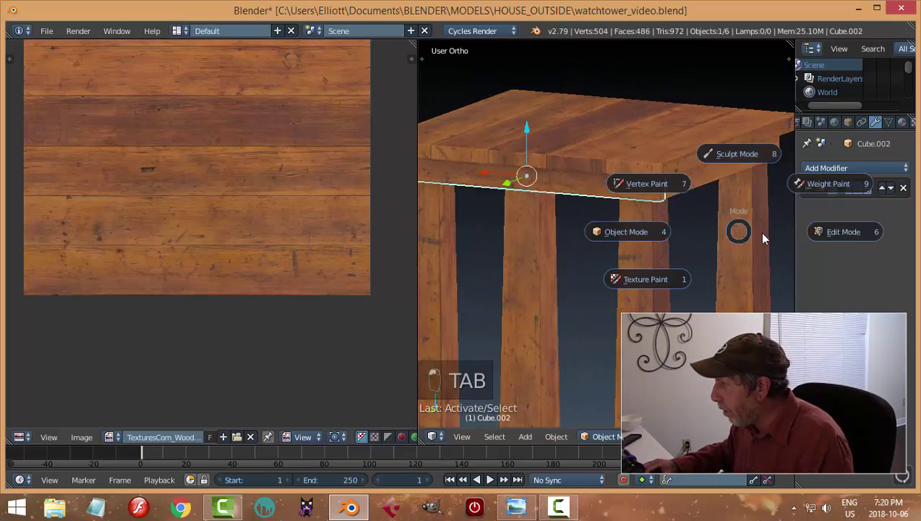
{"action": "middle_click_drag", "start_coordinate": [761, 237], "coordinate": [769, 233]}
{"action": "scroll", "coordinate": [614, 232], "scroll_direction": "up", "scroll_amount": 2}
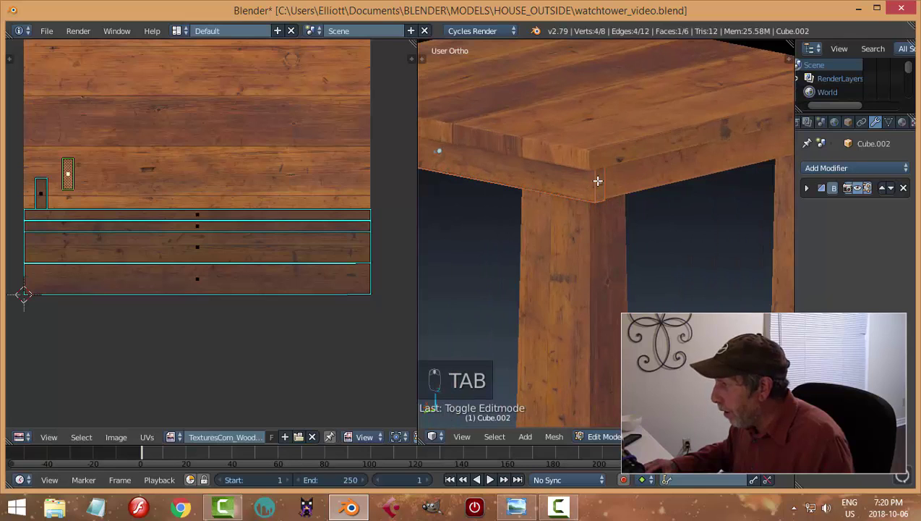
{"action": "left_click_drag", "start_coordinate": [570, 177], "coordinate": [579, 185]}
{"action": "key", "text": "Tab"}
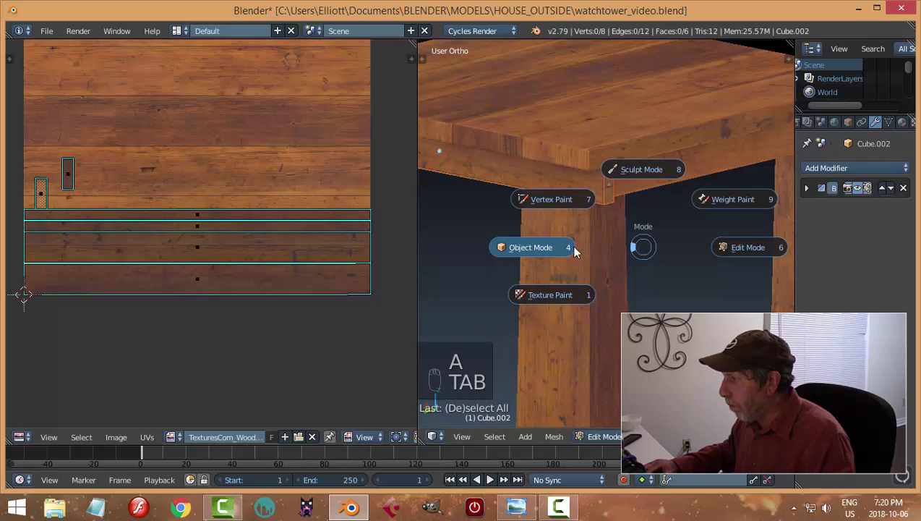
{"action": "left_click", "coordinate": [571, 247]}
{"action": "key", "text": "a"}
{"action": "middle_click_drag", "start_coordinate": [647, 259], "coordinate": [426, 261]}
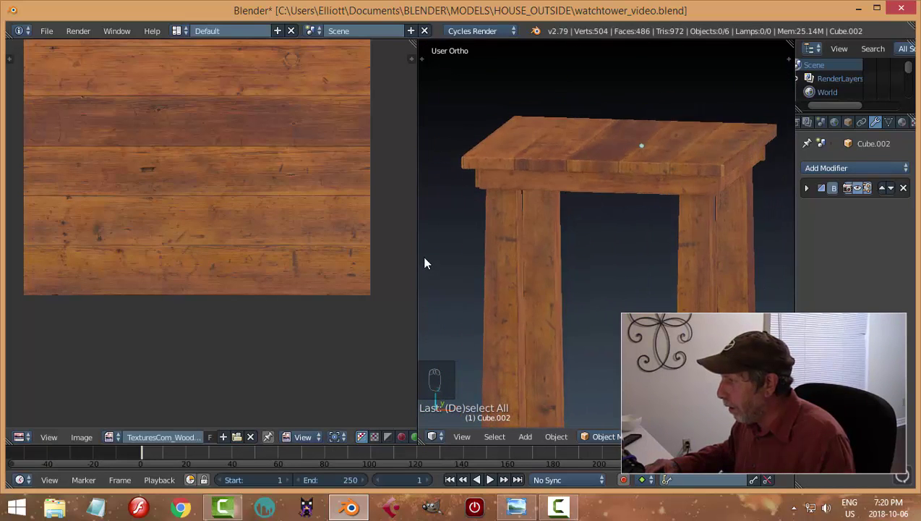
- Save, then duplicate the front apron board and lift the copy above the tabletop
{"action": "key", "text": "ctrl+s"}
{"action": "middle_click_drag", "start_coordinate": [626, 270], "coordinate": [599, 144]}
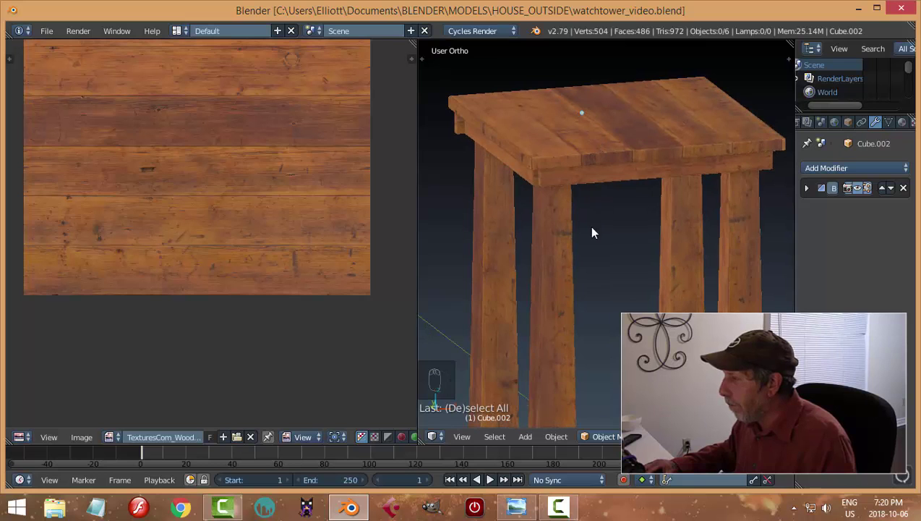
{"action": "middle_click_drag", "start_coordinate": [592, 232], "coordinate": [609, 220]}
{"action": "right_click", "coordinate": [602, 154]}
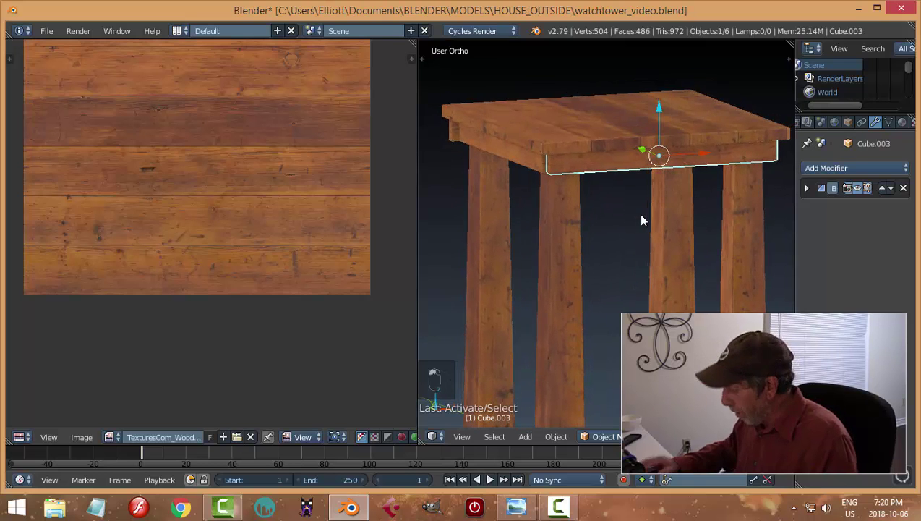
{"action": "key", "text": "KP_1"}
{"action": "middle_click_drag", "start_coordinate": [639, 212], "coordinate": [658, 229]}
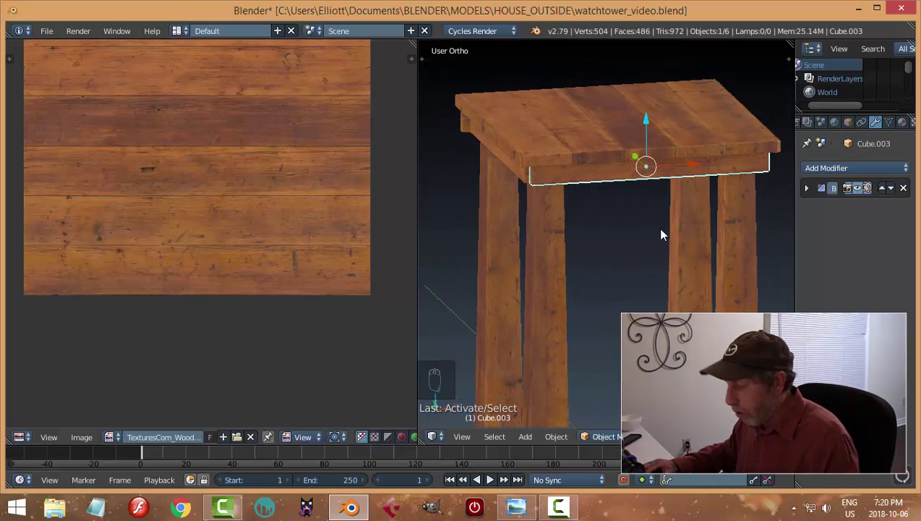
{"action": "key", "text": "shift+d"}
{"action": "left_click_drag", "start_coordinate": [650, 125], "coordinate": [649, 70]}
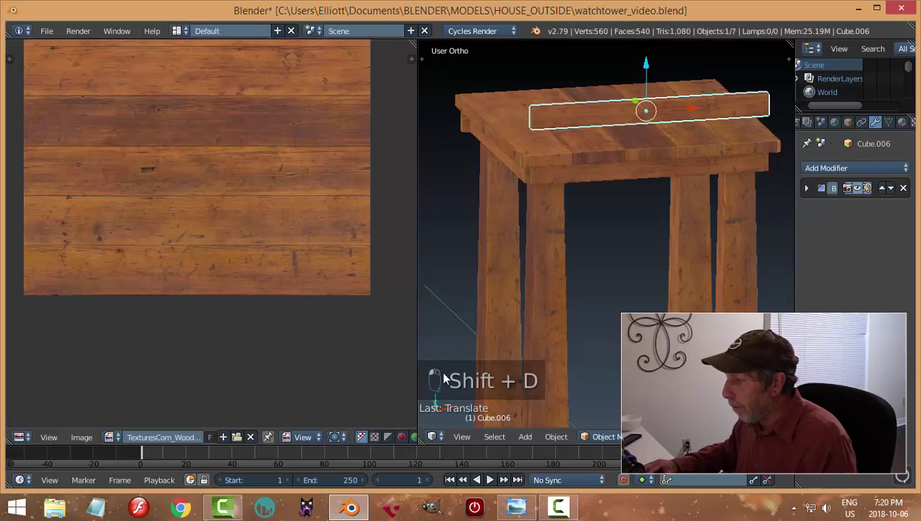
- Merge the image editor area into the 3D view
{"action": "left_click_drag", "start_coordinate": [421, 442], "coordinate": [224, 246]}
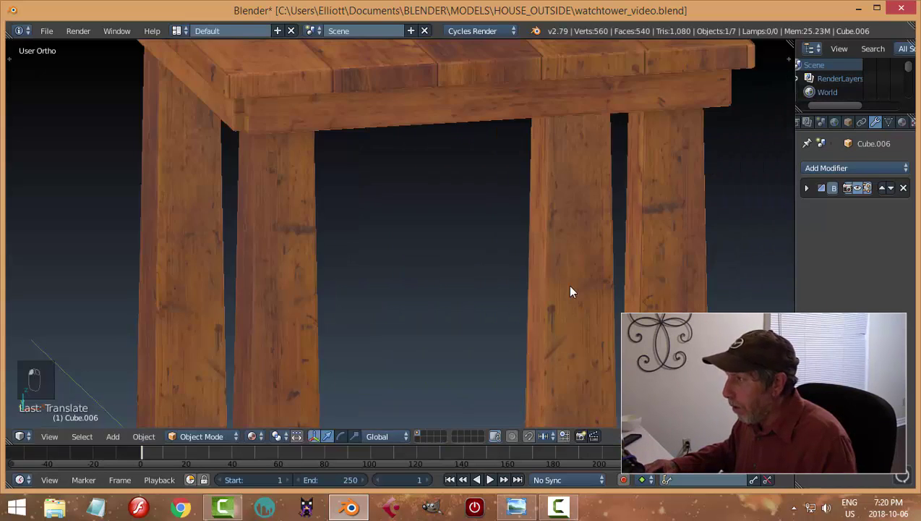
{"action": "scroll", "coordinate": [560, 256], "scroll_direction": "down", "scroll_amount": 3}
{"action": "middle_click_drag", "start_coordinate": [561, 256], "coordinate": [658, 292]}
{"action": "scroll", "coordinate": [629, 260], "scroll_direction": "up", "scroll_amount": 3}
{"action": "mouse_move", "coordinate": [602, 237]}
{"action": "middle_mouse_down"}
{"action": "mouse_move", "coordinate": [569, 282]}
{"action": "mouse_move", "coordinate": [609, 273]}
{"action": "middle_mouse_up"}
- Scale the copied board's whole mesh along the Y axis
{"action": "key", "text": "Tab"}
{"action": "left_click", "coordinate": [697, 267]}
{"action": "middle_click_drag", "start_coordinate": [698, 267], "coordinate": [558, 277]}
{"action": "key", "text": "a"}
{"action": "key", "text": "a"}
{"action": "key", "text": "s"}
{"action": "key", "text": "y"}
{"action": "left_click", "coordinate": [610, 240]}
{"action": "key", "text": "Tab"}
{"action": "left_click", "coordinate": [463, 268]}
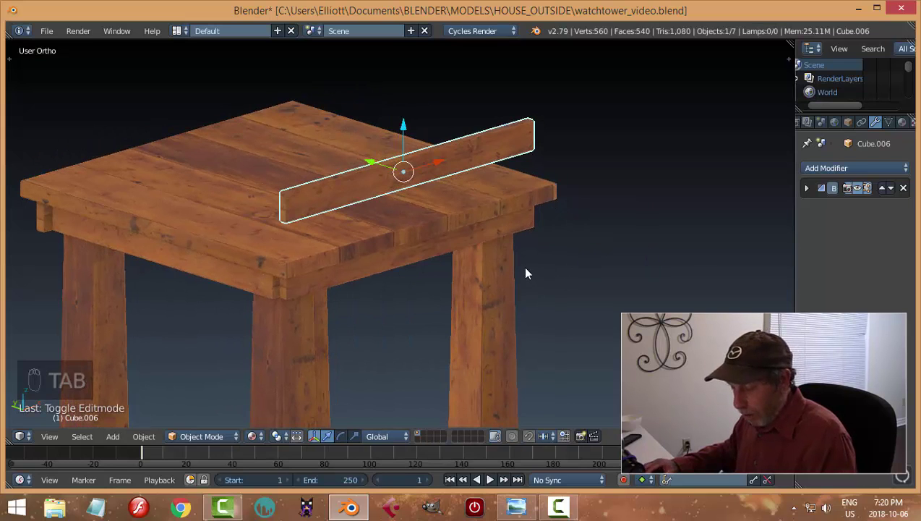
- Turn the plank 90° about Y and apply its rotation and scale
{"action": "type", "text": "ry90"}
{"action": "key", "text": "Return"}
{"action": "middle_click_drag", "start_coordinate": [526, 274], "coordinate": [455, 241]}
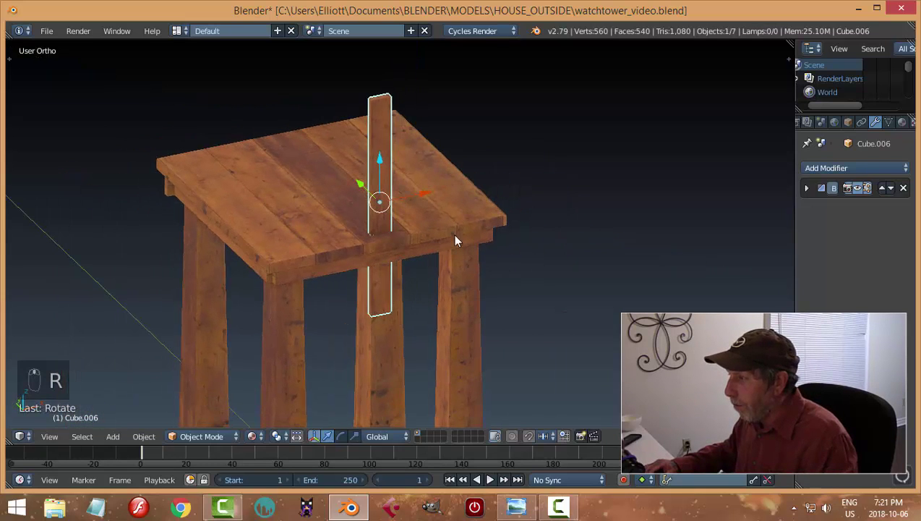
{"action": "key", "text": "ctrl+a"}
{"action": "left_click", "coordinate": [494, 244]}
{"action": "middle_click_drag", "start_coordinate": [494, 244], "coordinate": [413, 196]}
- Move the plank left along X and rotate it 90° about Z
{"action": "key", "text": "g"}
{"action": "key", "text": "x"}
{"action": "left_click", "coordinate": [318, 212]}
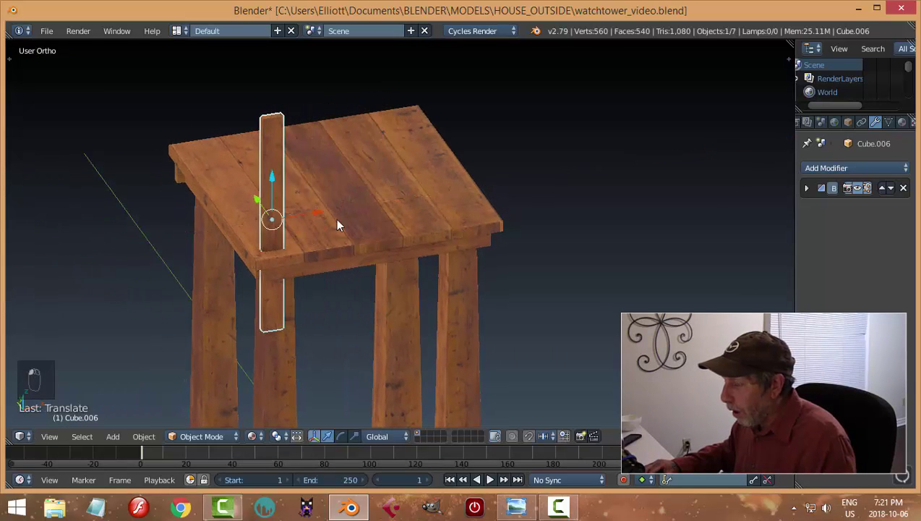
{"action": "key", "text": "KP_1"}
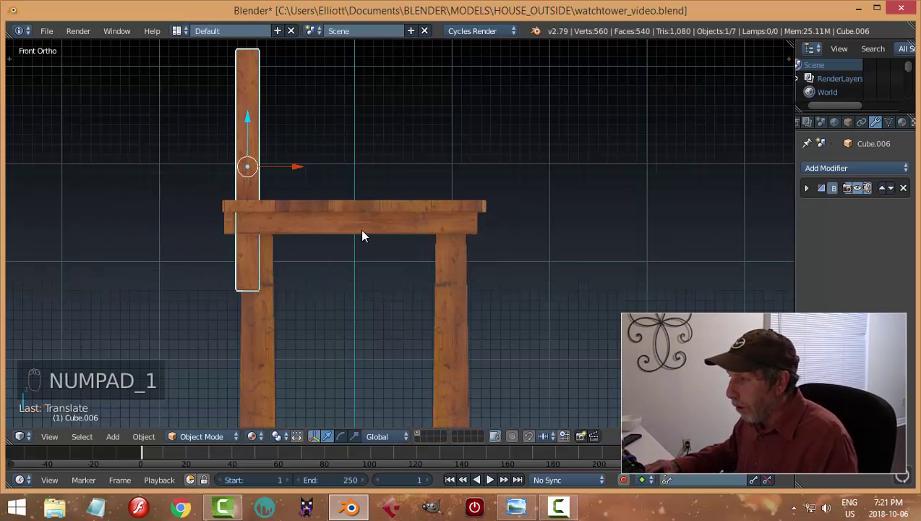
{"action": "middle_click_drag", "start_coordinate": [363, 236], "coordinate": [525, 281]}
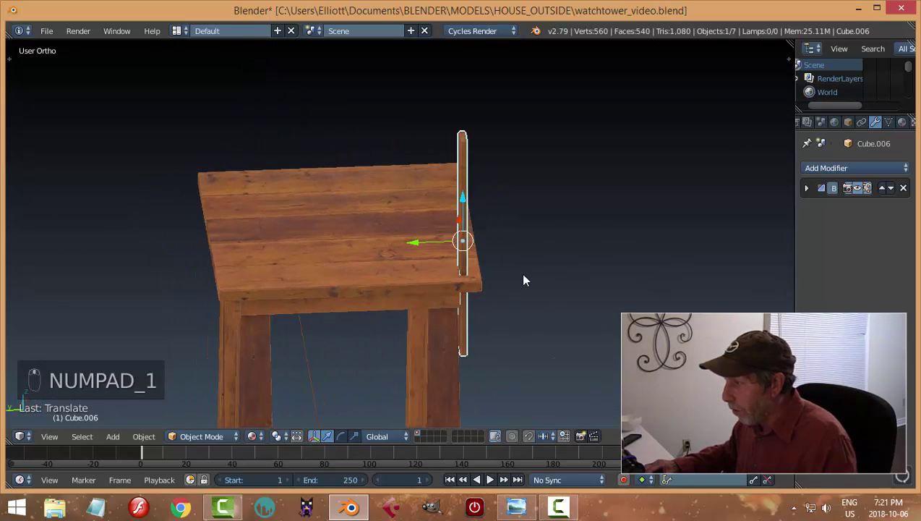
{"action": "key", "text": "r"}
{"action": "key", "text": "z"}
{"action": "key", "text": "9"}
{"action": "key", "text": "0"}
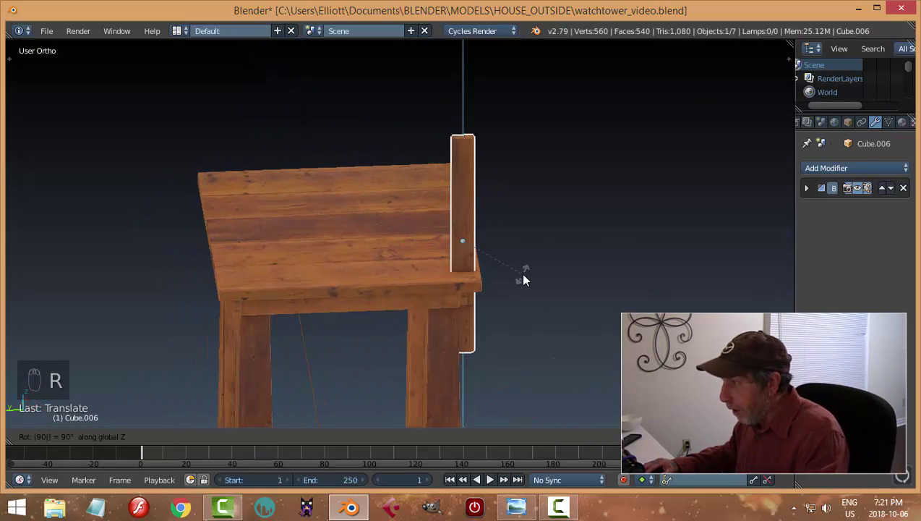
{"action": "left_click", "coordinate": [525, 281]}
- Slide the plank to the table's left edge and raise it above the tabletop
{"action": "left_click_drag", "start_coordinate": [414, 246], "coordinate": [188, 259]}
{"action": "middle_click_drag", "start_coordinate": [363, 291], "coordinate": [383, 268]}
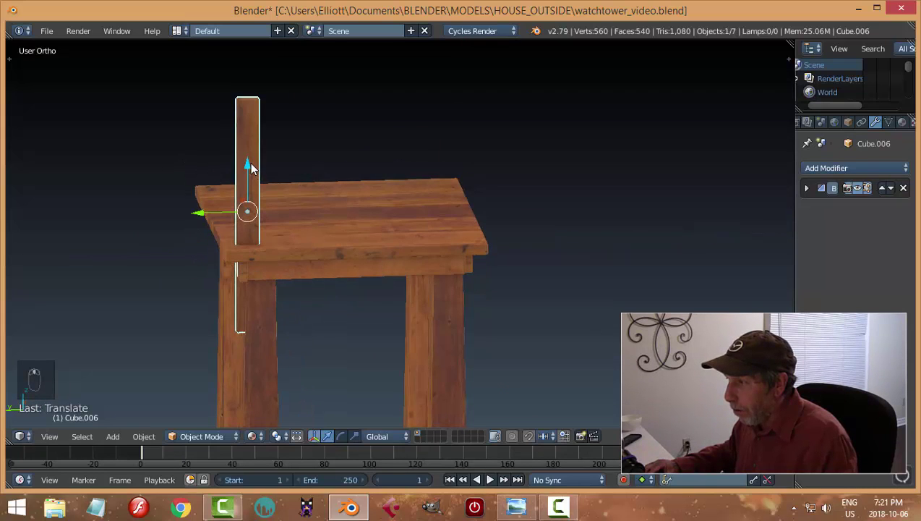
{"action": "left_click_drag", "start_coordinate": [251, 167], "coordinate": [249, 83]}
{"action": "middle_click_drag", "start_coordinate": [378, 160], "coordinate": [321, 219], "text": "shift"}
- Drag the upright plank's top face down about 0.37 in Edit Mode, then return to Object Mode
{"action": "key", "text": "Tab"}
{"action": "left_click", "coordinate": [412, 212]}
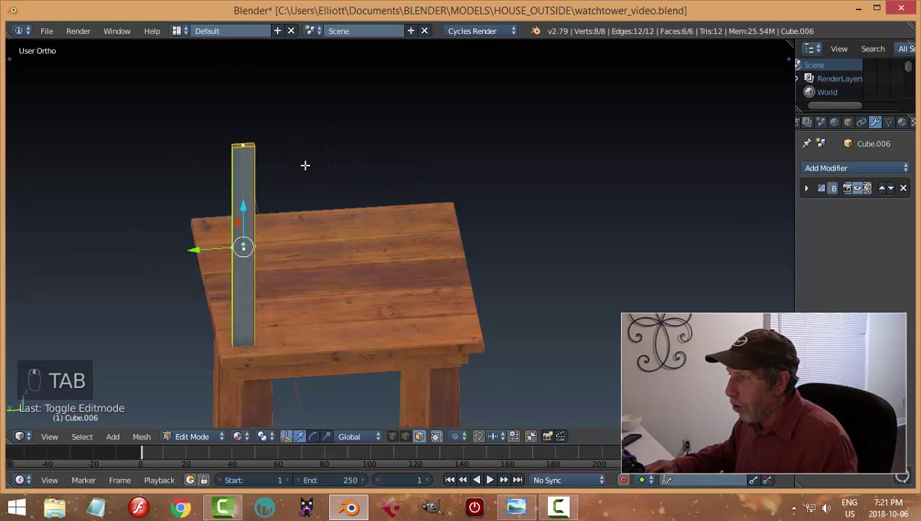
{"action": "middle_click_drag", "start_coordinate": [305, 165], "coordinate": [337, 191]}
{"action": "right_click", "coordinate": [272, 194]}
{"action": "left_click_drag", "start_coordinate": [301, 80], "coordinate": [302, 130]}
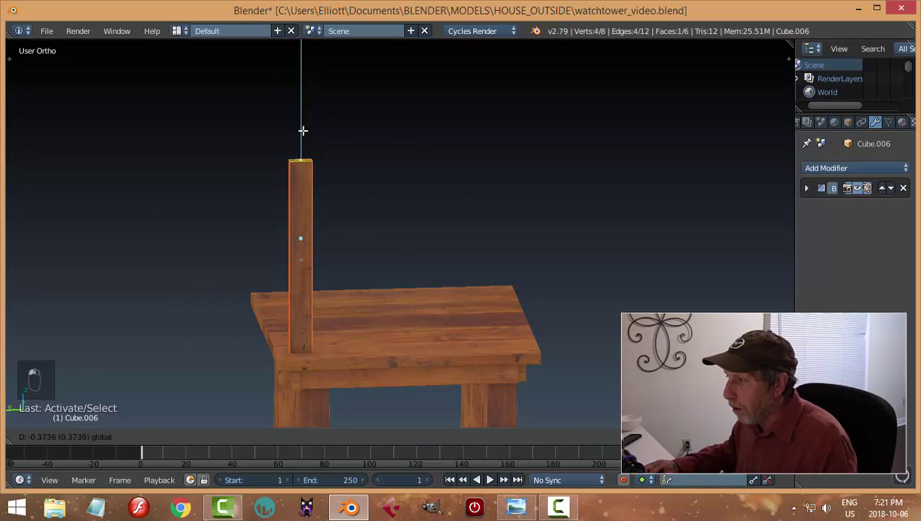
{"action": "left_click_drag", "start_coordinate": [303, 178], "coordinate": [304, 177]}
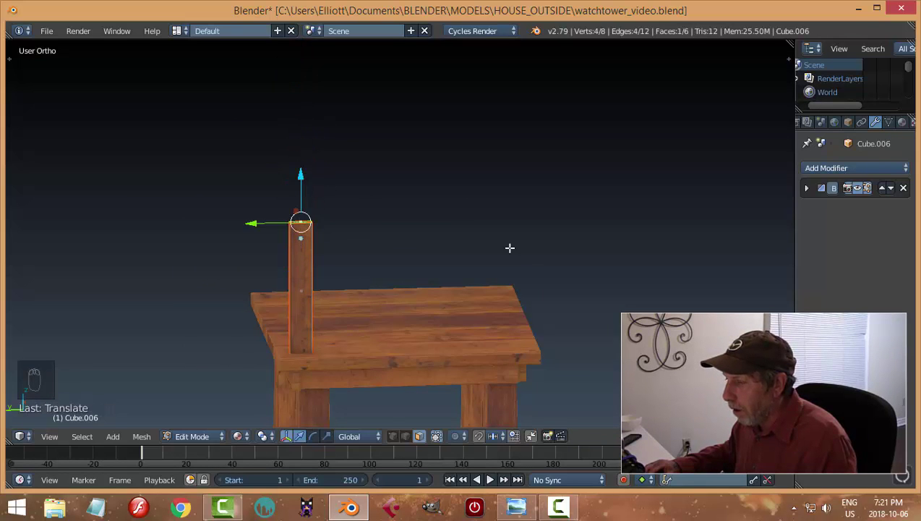
{"action": "middle_click_drag", "start_coordinate": [518, 251], "coordinate": [456, 261]}
{"action": "key", "text": "a"}
{"action": "key", "text": "Tab"}
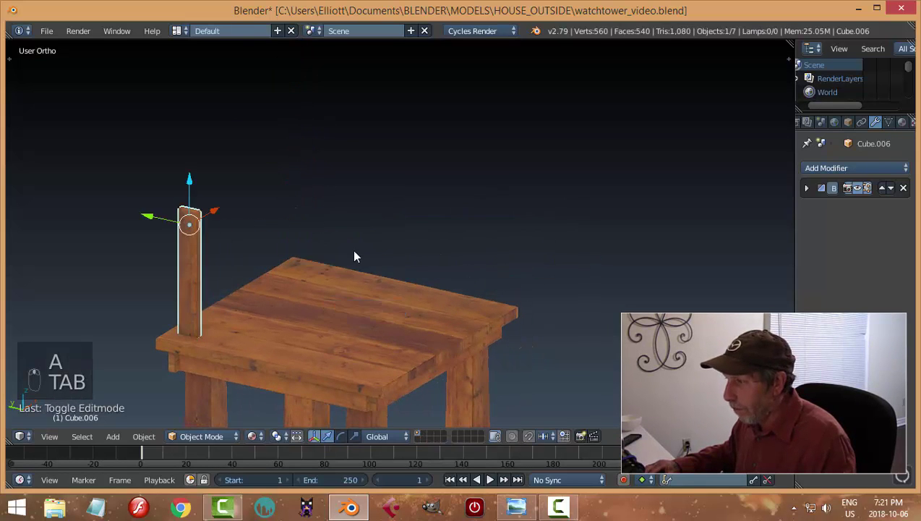
{"action": "middle_click_drag", "start_coordinate": [354, 257], "coordinate": [479, 276]}
{"action": "key", "text": "a"}
{"action": "middle_click_drag", "start_coordinate": [438, 303], "coordinate": [461, 293]}
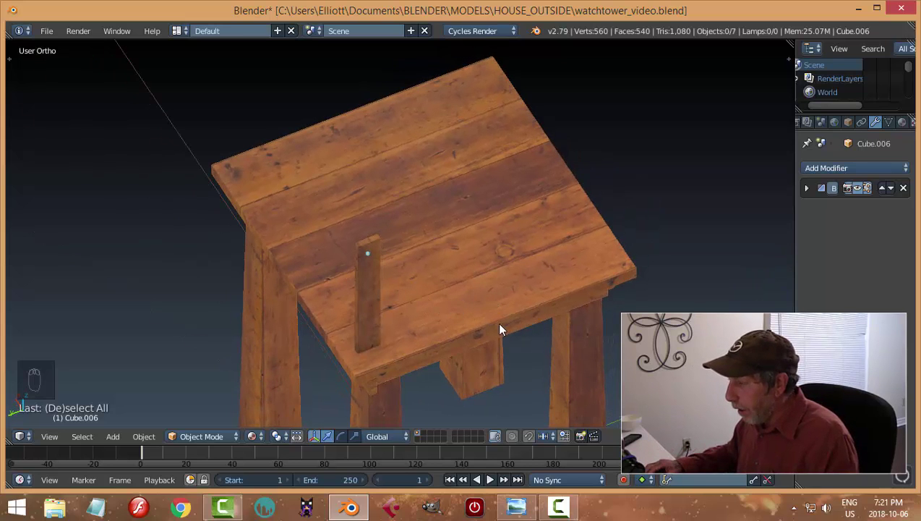
- Duplicate the upright plank and position the copy right beside the original
{"action": "middle_click_drag", "start_coordinate": [499, 330], "coordinate": [313, 206]}
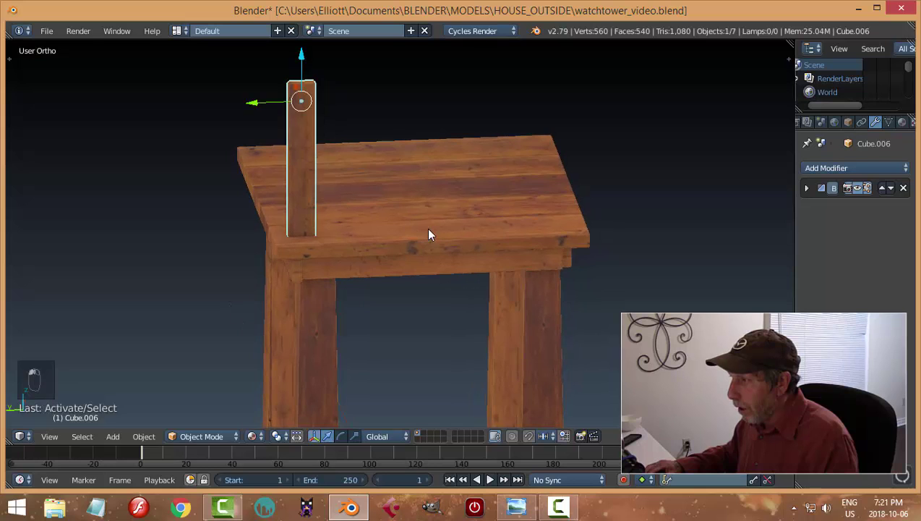
{"action": "middle_click_drag", "start_coordinate": [429, 230], "coordinate": [426, 224]}
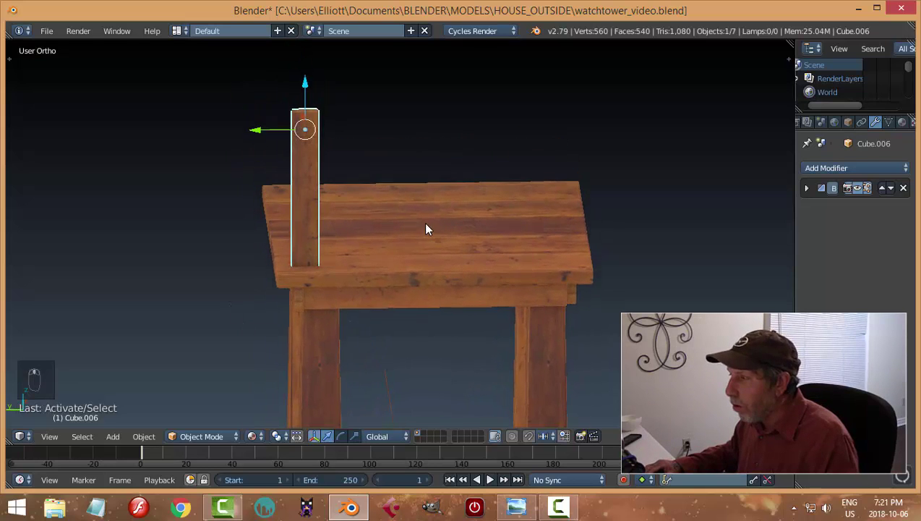
{"action": "scroll", "coordinate": [423, 231], "scroll_direction": "up", "scroll_amount": 1}
{"action": "key", "text": "shift+d"}
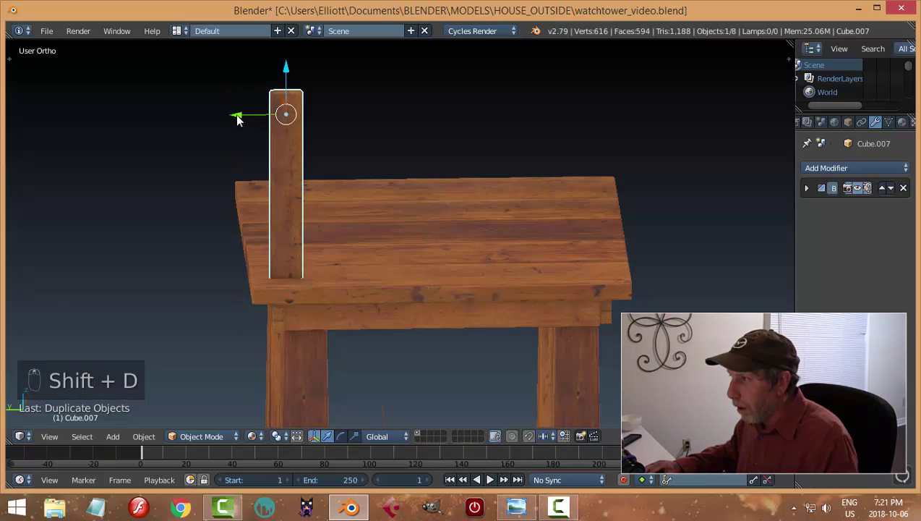
{"action": "left_click", "coordinate": [269, 130]}
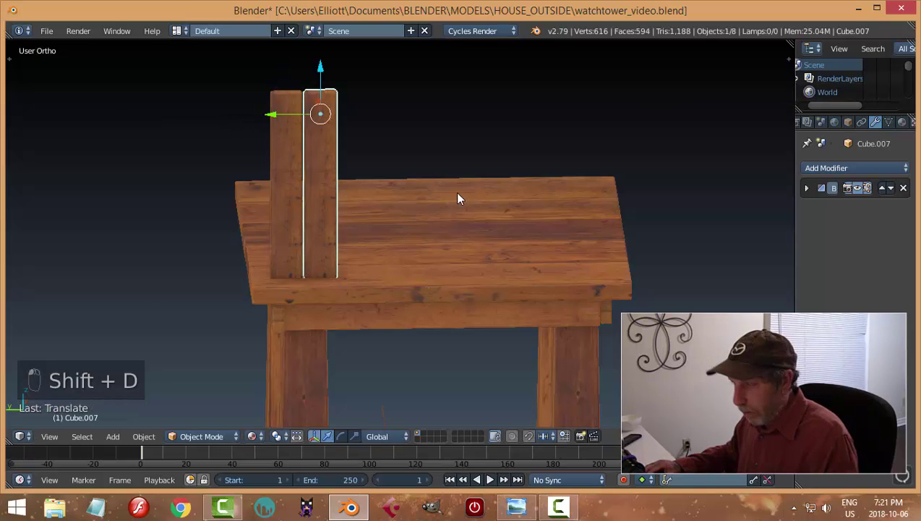
{"action": "key", "text": "a"}
{"action": "middle_click_drag", "start_coordinate": [455, 192], "coordinate": [296, 200]}
{"action": "right_click", "coordinate": [310, 196]}
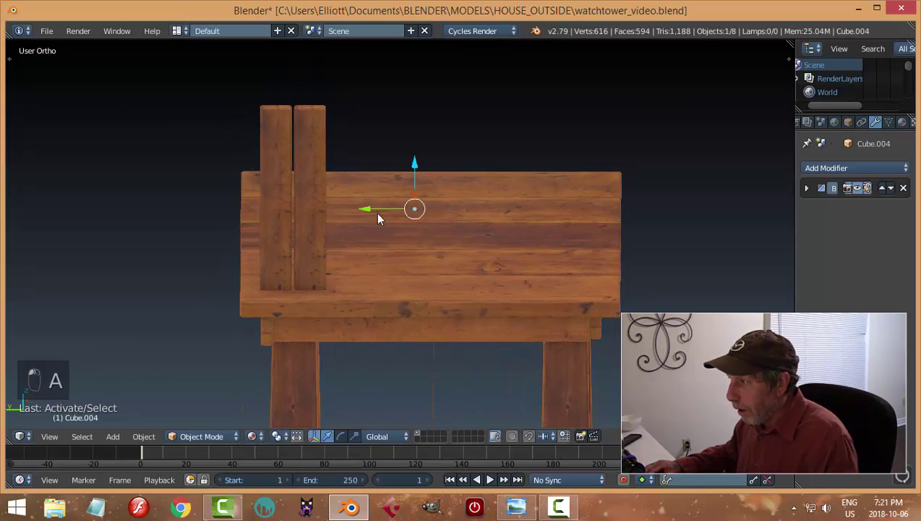
{"action": "key", "text": "g"}
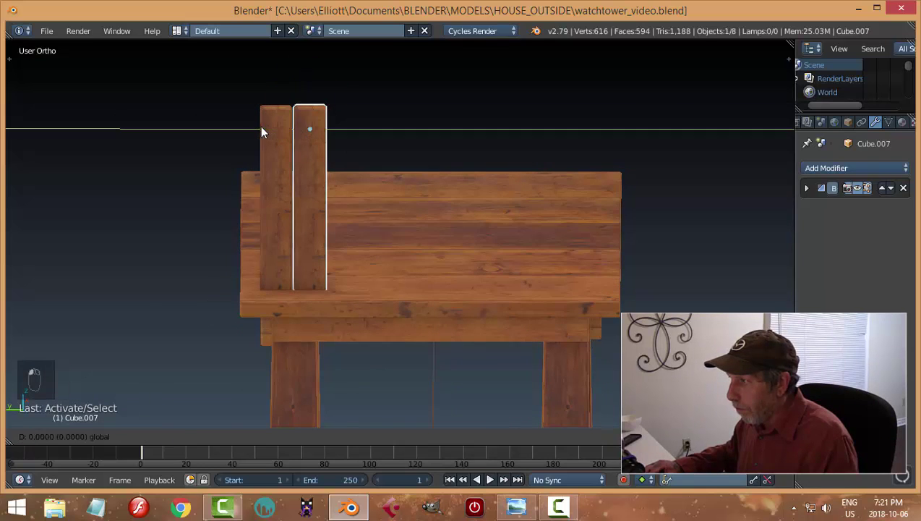
{"action": "left_click", "coordinate": [258, 126]}
{"action": "key", "text": "a"}
- Split the 3D view into two side-by-side areas and open the left one's editor-type list
{"action": "middle_click_drag", "start_coordinate": [333, 188], "coordinate": [466, 226]}
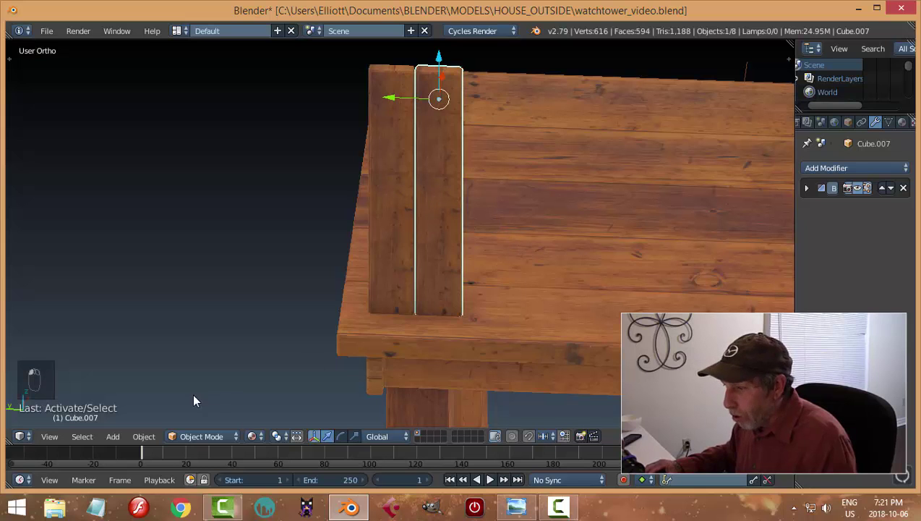
{"action": "left_click_drag", "start_coordinate": [6, 441], "coordinate": [388, 433]}
{"action": "left_click", "coordinate": [22, 436]}
- Turn the left view into a UV editor with the wood texture, shifting one plank face's UVs upward
{"action": "left_click", "coordinate": [65, 330]}
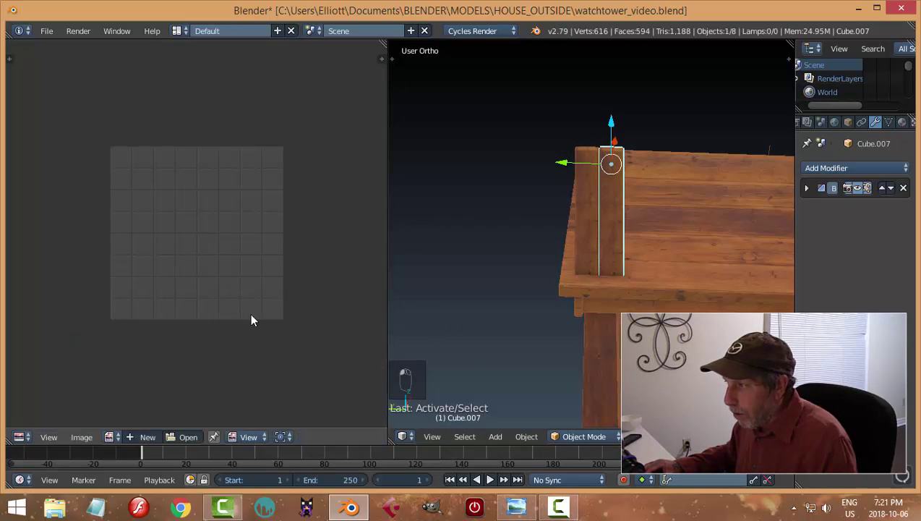
{"action": "key", "text": "Tab"}
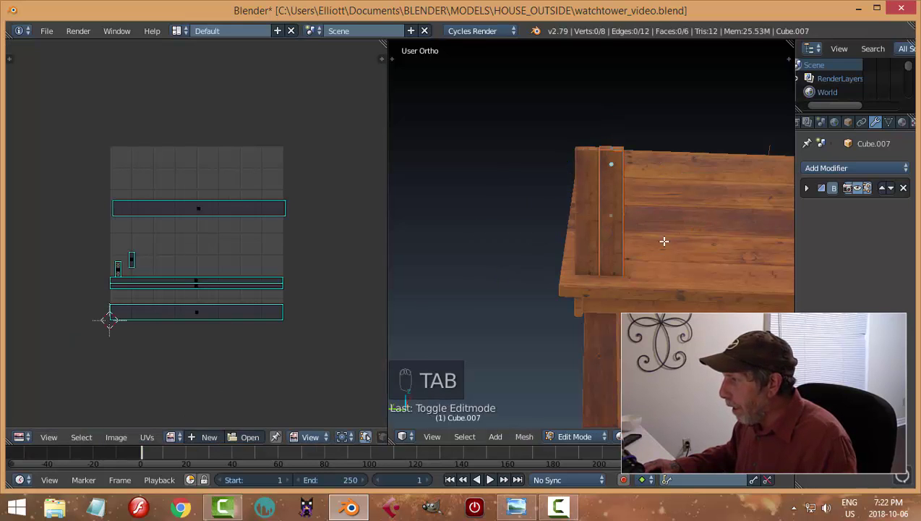
{"action": "key", "text": "a"}
{"action": "key", "text": "a"}
{"action": "right_click", "coordinate": [647, 231]}
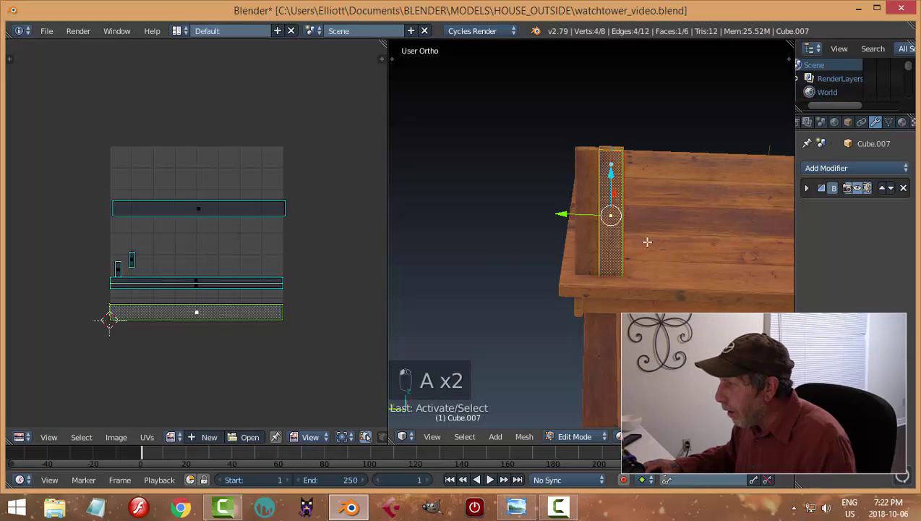
{"action": "middle_click_drag", "start_coordinate": [648, 241], "coordinate": [641, 302]}
{"action": "scroll", "coordinate": [578, 251], "scroll_direction": "up", "scroll_amount": 3}
{"action": "scroll", "coordinate": [641, 302], "scroll_direction": "down", "scroll_amount": 3}
{"action": "scroll", "coordinate": [640, 301], "scroll_direction": "up", "scroll_amount": 2}
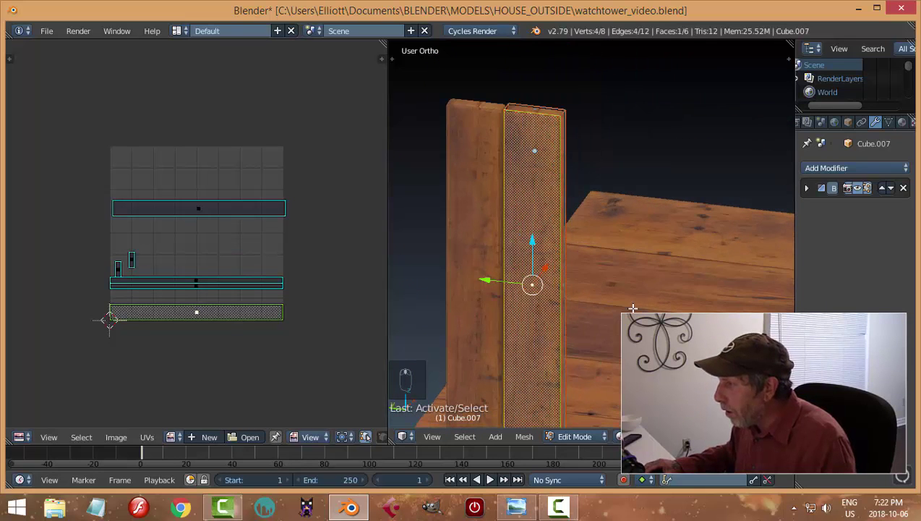
{"action": "key", "text": "g"}
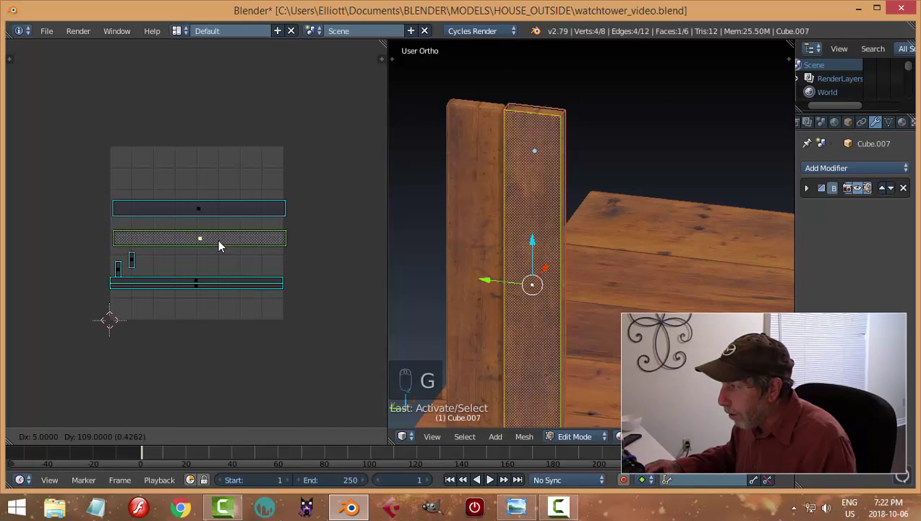
{"action": "left_click", "coordinate": [211, 241]}
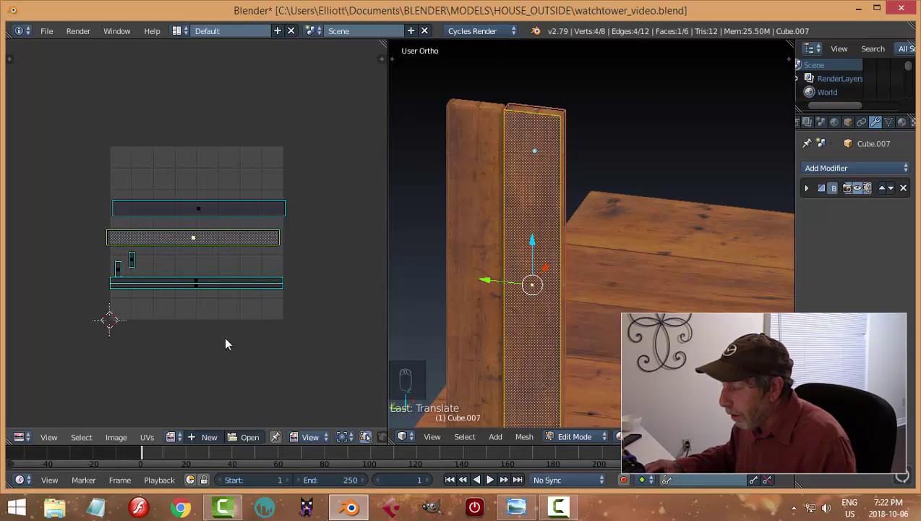
{"action": "left_click", "coordinate": [171, 436]}
{"action": "left_click", "coordinate": [193, 300]}
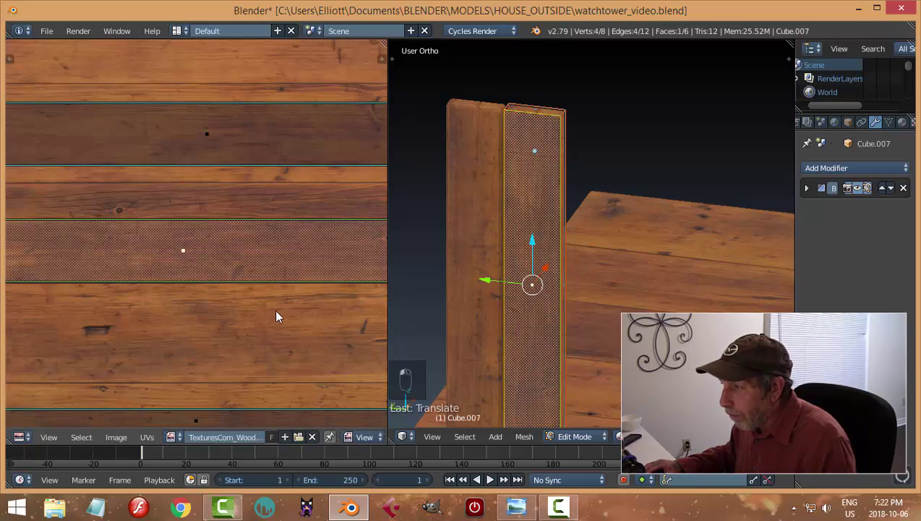
- Move the copied plank's front face UV strip up onto another wood board
{"action": "key", "text": "a"}
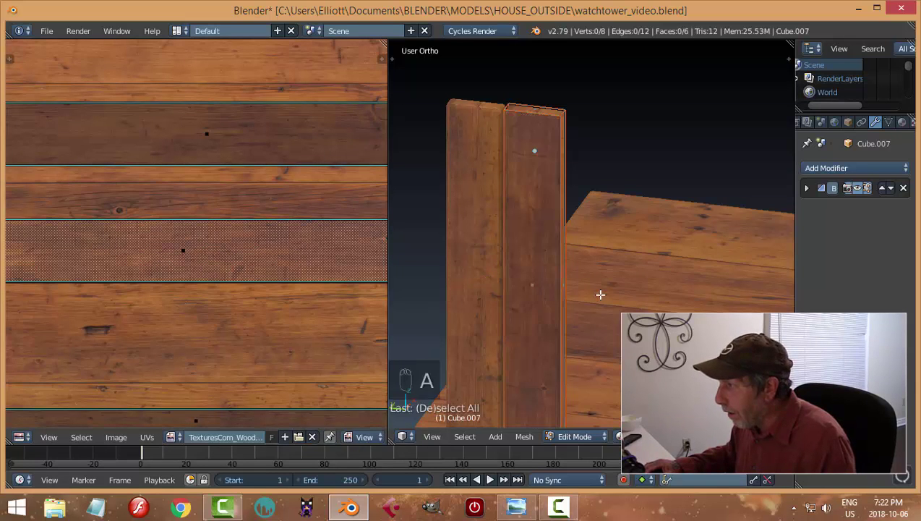
{"action": "middle_click_drag", "start_coordinate": [600, 295], "coordinate": [485, 195]}
{"action": "right_click", "coordinate": [486, 195]}
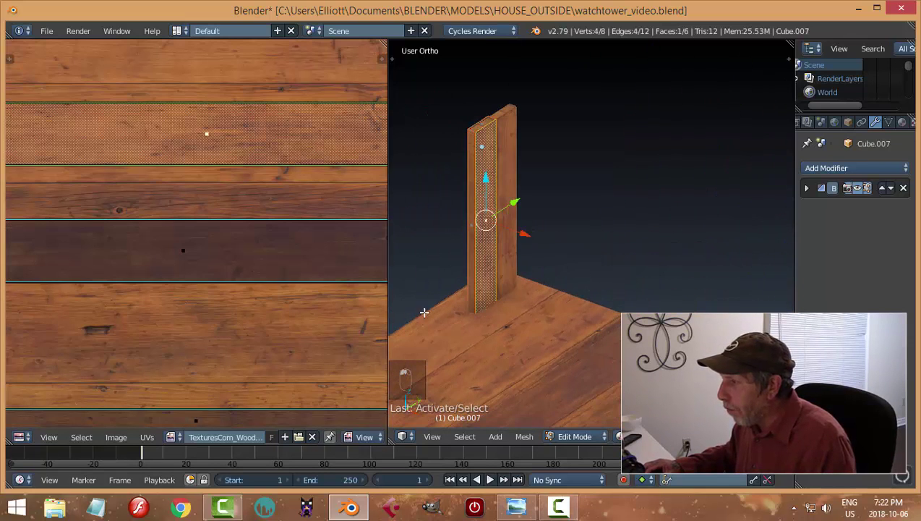
{"action": "scroll", "coordinate": [424, 312], "scroll_direction": "down", "scroll_amount": 3}
{"action": "scroll", "coordinate": [570, 263], "scroll_direction": "up", "scroll_amount": 2}
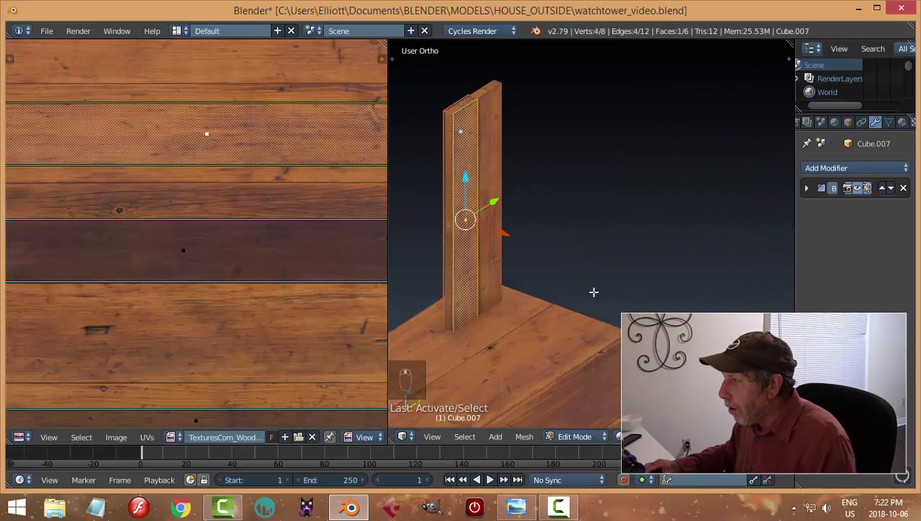
{"action": "middle_click_drag", "start_coordinate": [593, 290], "coordinate": [604, 314]}
{"action": "scroll", "coordinate": [605, 314], "scroll_direction": "up", "scroll_amount": 1}
{"action": "scroll", "coordinate": [319, 302], "scroll_direction": "down", "scroll_amount": 5}
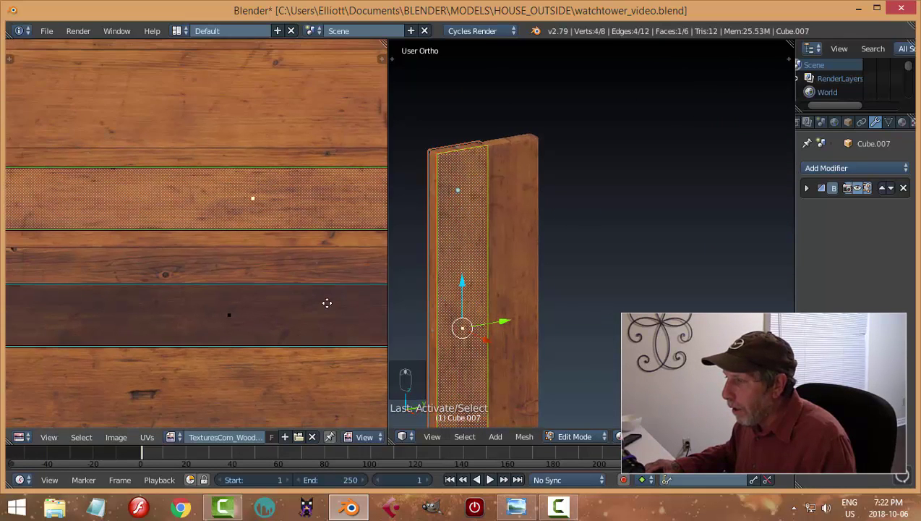
{"action": "key", "text": "g"}
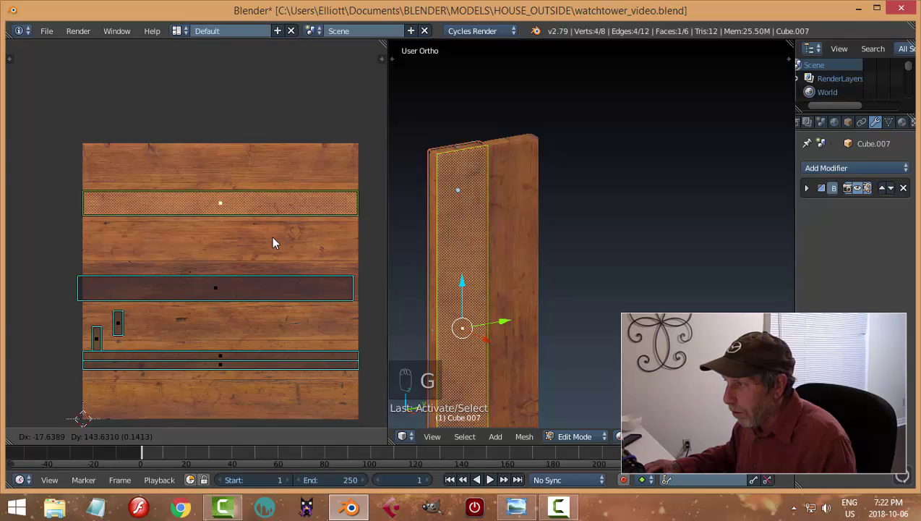
{"action": "left_click", "coordinate": [271, 235]}
{"action": "scroll", "coordinate": [205, 214], "scroll_direction": "up", "scroll_amount": 2}
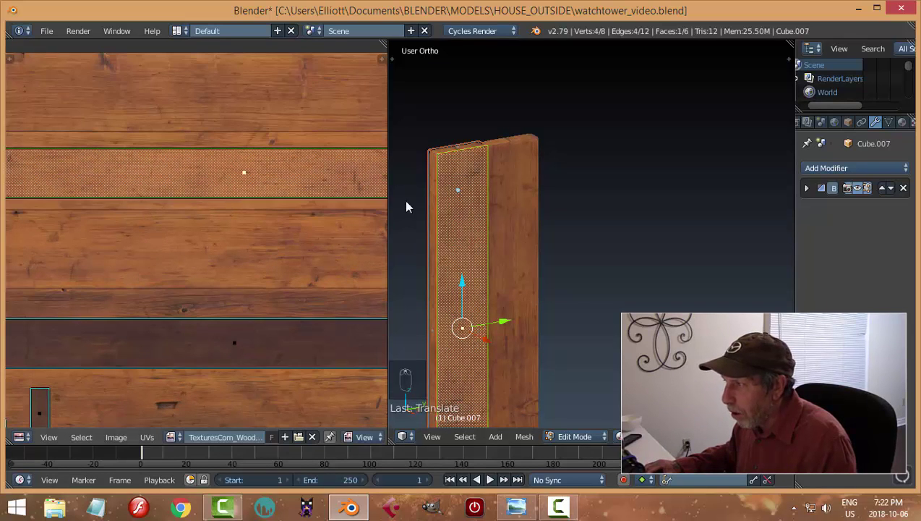
- Return to Object Mode, then put the right plank into Edit Mode
{"action": "key", "text": "a"}
{"action": "middle_click_drag", "start_coordinate": [570, 304], "coordinate": [530, 286]}
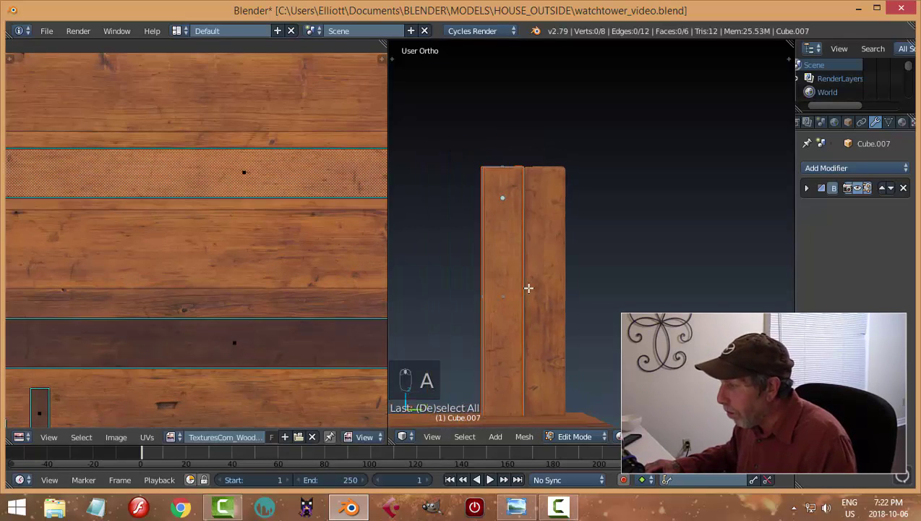
{"action": "key", "text": "Tab"}
{"action": "middle_click_drag", "start_coordinate": [588, 325], "coordinate": [497, 277]}
{"action": "key", "text": "a"}
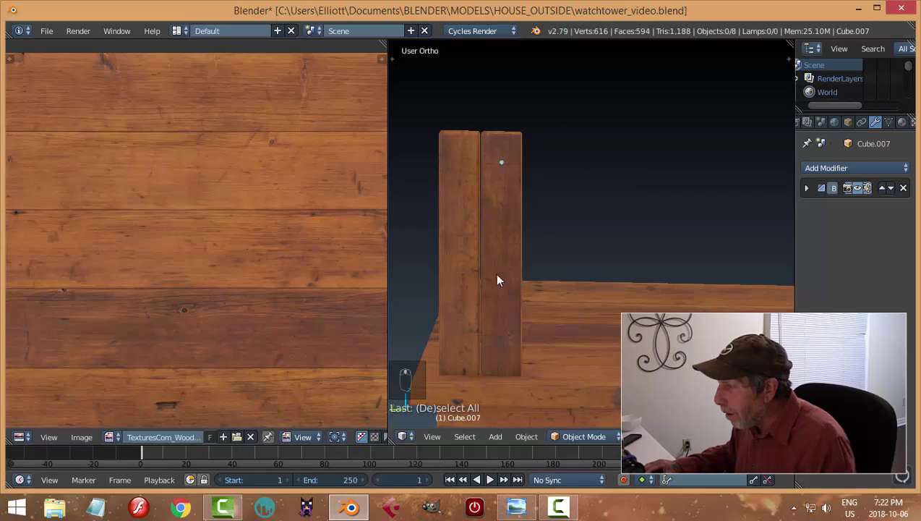
{"action": "right_click", "coordinate": [511, 255]}
{"action": "key", "text": "Tab"}
{"action": "left_click", "coordinate": [634, 284]}
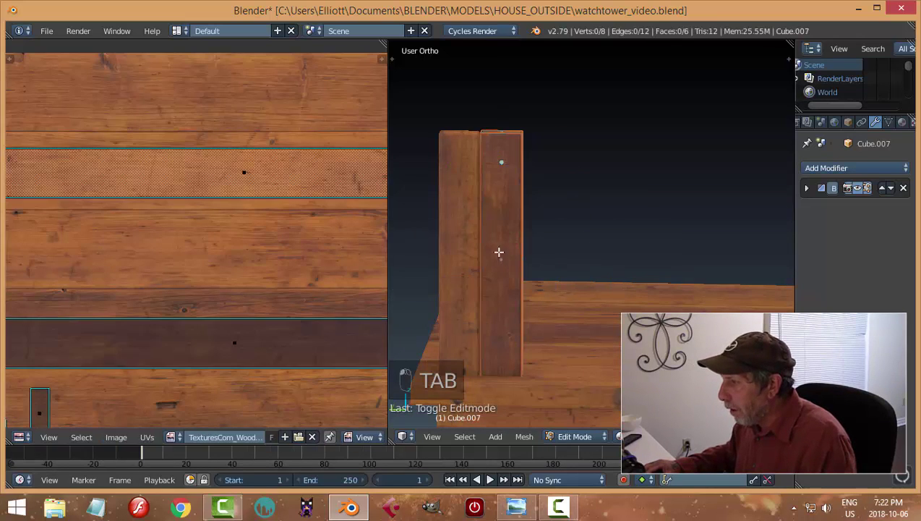
- Place the right plank's face UVs on a different wood board and return to Object Mode
{"action": "scroll", "coordinate": [293, 261], "scroll_direction": "down", "scroll_amount": 4}
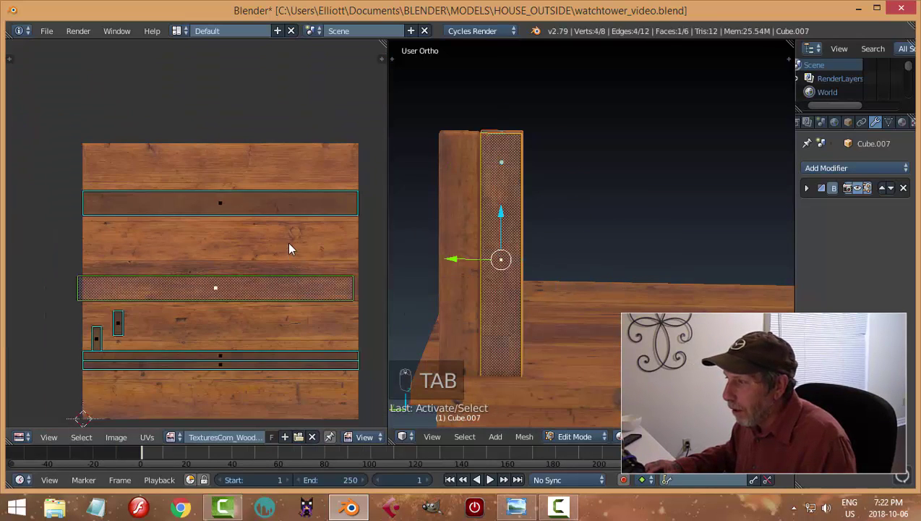
{"action": "scroll", "coordinate": [289, 246], "scroll_direction": "up", "scroll_amount": 3}
{"action": "key", "text": "g"}
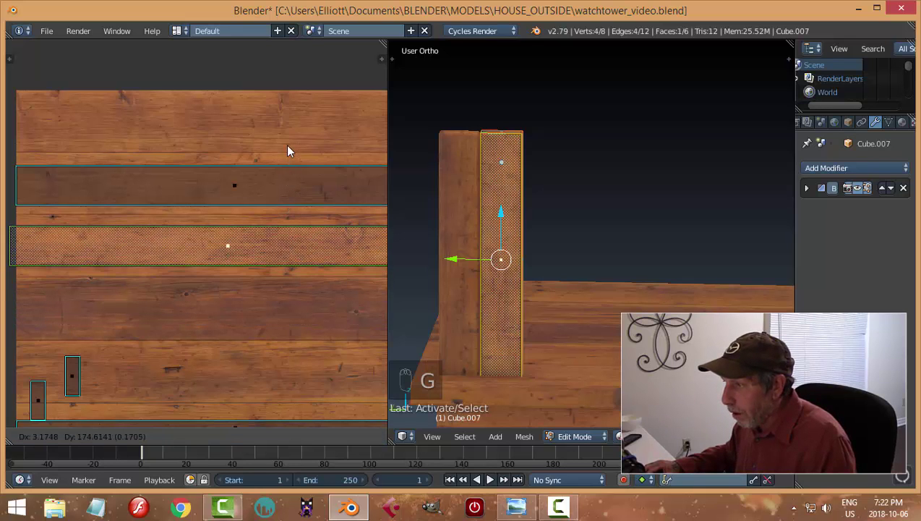
{"action": "left_click", "coordinate": [279, 397]}
{"action": "key", "text": "a"}
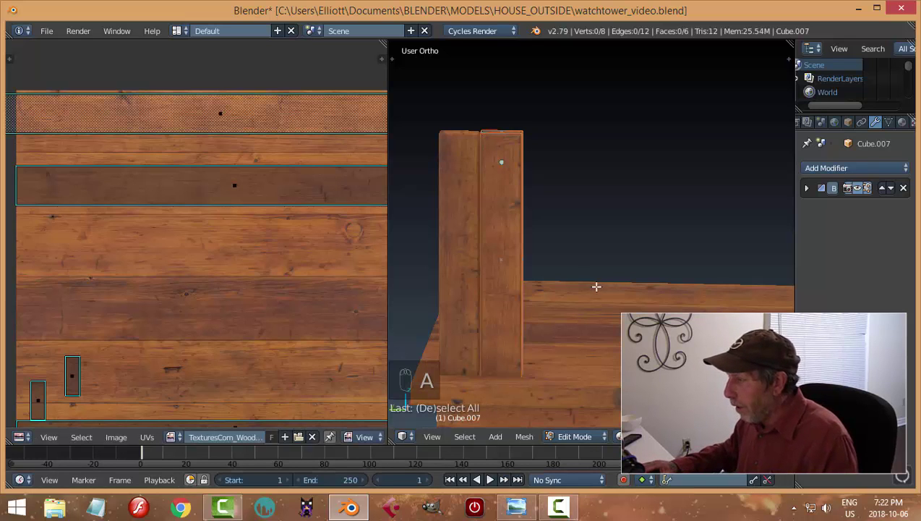
{"action": "key", "text": "Tab"}
{"action": "left_click", "coordinate": [508, 282]}
- Position the copied plank flush beside the other two as a third plank
{"action": "key", "text": "a"}
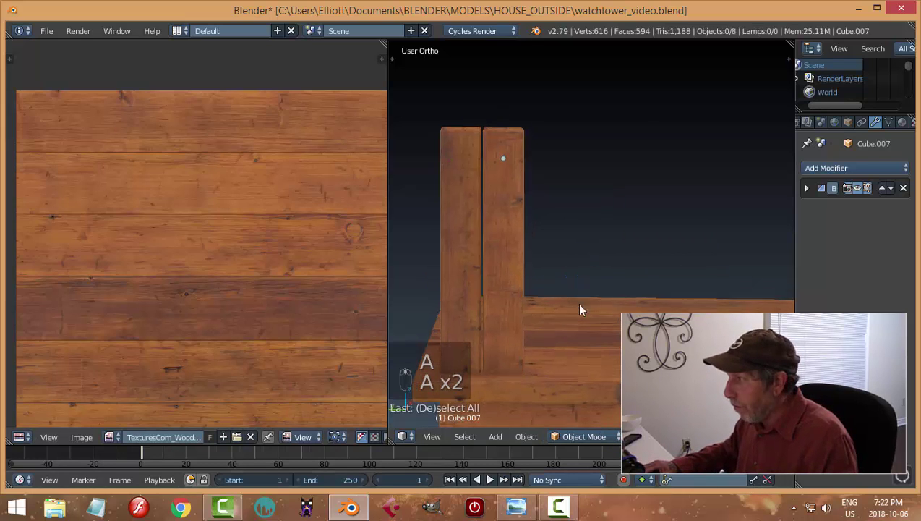
{"action": "middle_click_drag", "start_coordinate": [579, 309], "coordinate": [516, 283]}
{"action": "right_click", "coordinate": [517, 283]}
{"action": "right_click", "coordinate": [589, 297]}
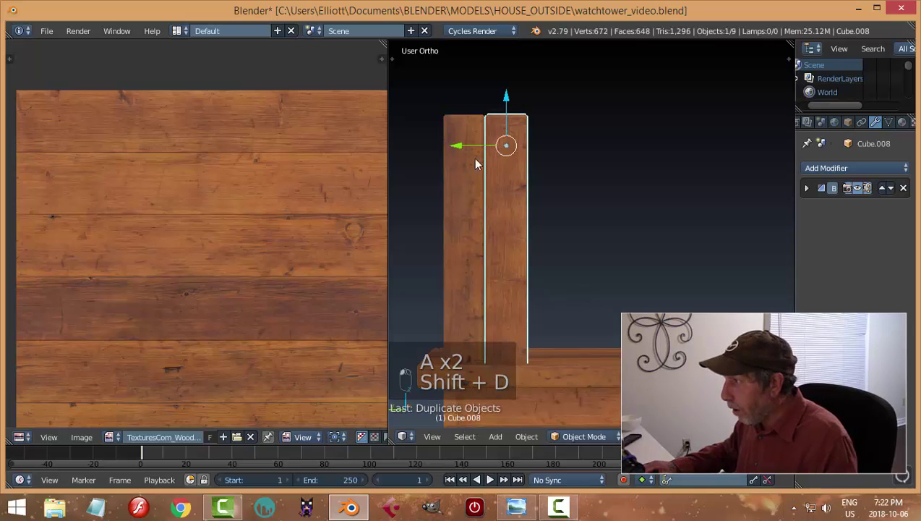
{"action": "left_click_drag", "start_coordinate": [463, 148], "coordinate": [504, 169]}
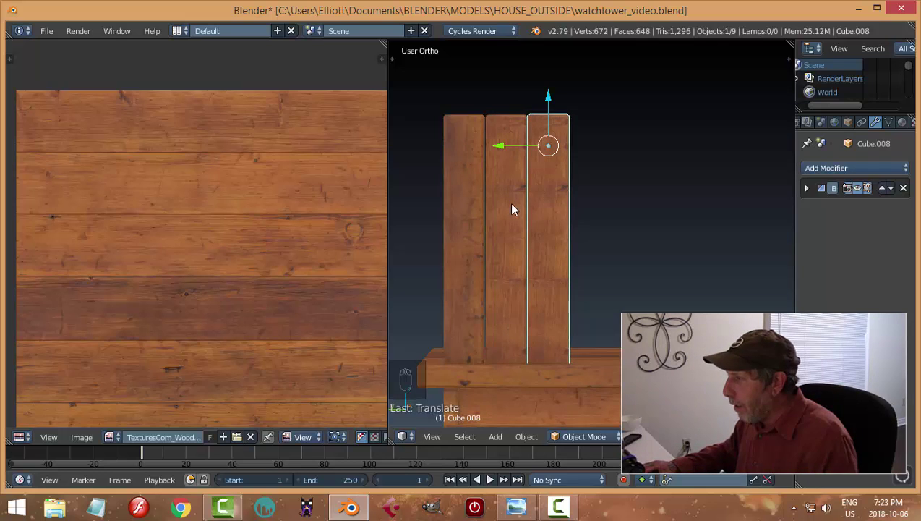
- Map the new plank's front face onto a lower board of the wood texture
{"action": "key", "text": "Tab"}
{"action": "left_click", "coordinate": [627, 227]}
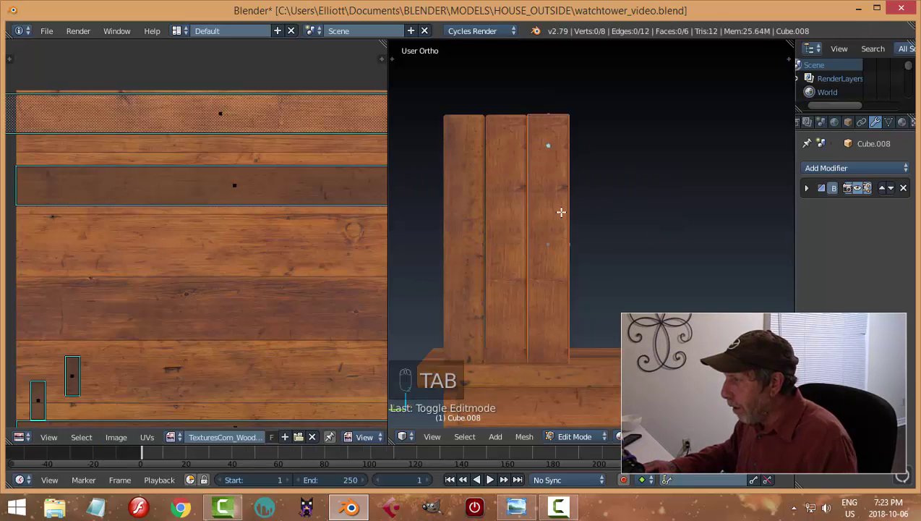
{"action": "right_click", "coordinate": [558, 212]}
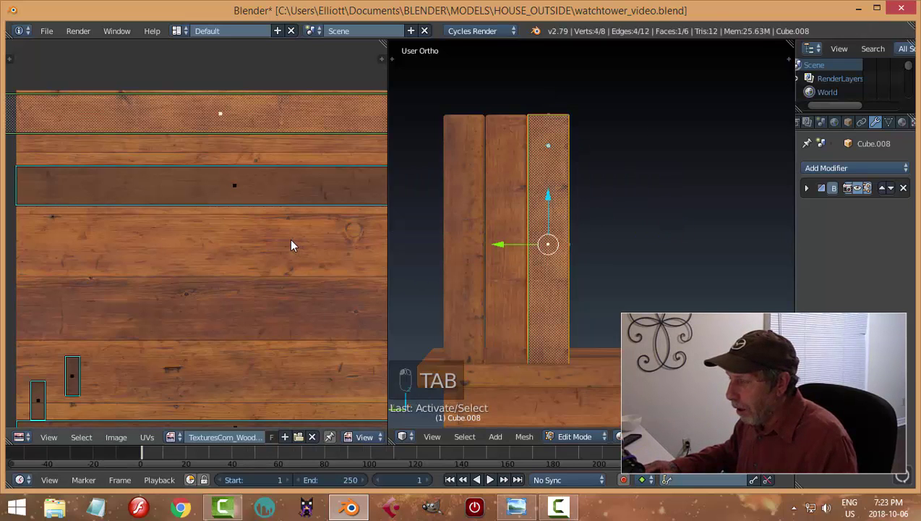
{"action": "key", "text": "g"}
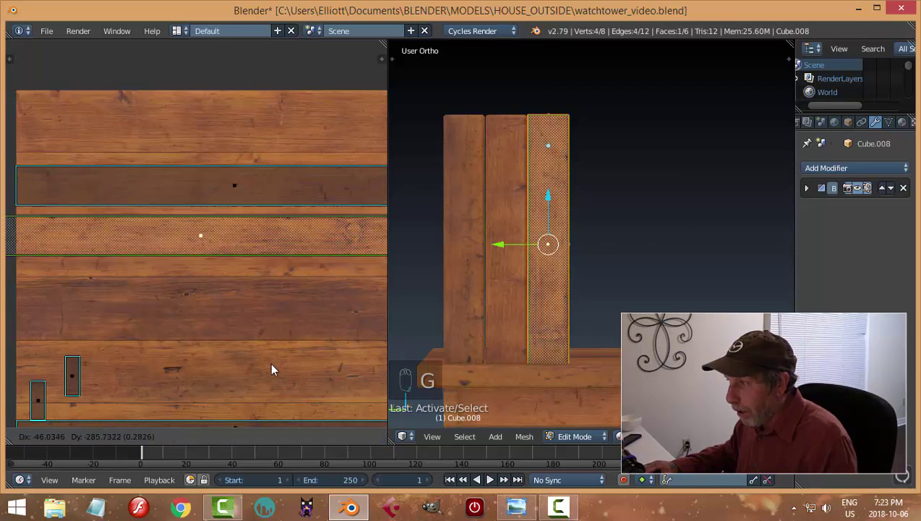
{"action": "left_click", "coordinate": [266, 376]}
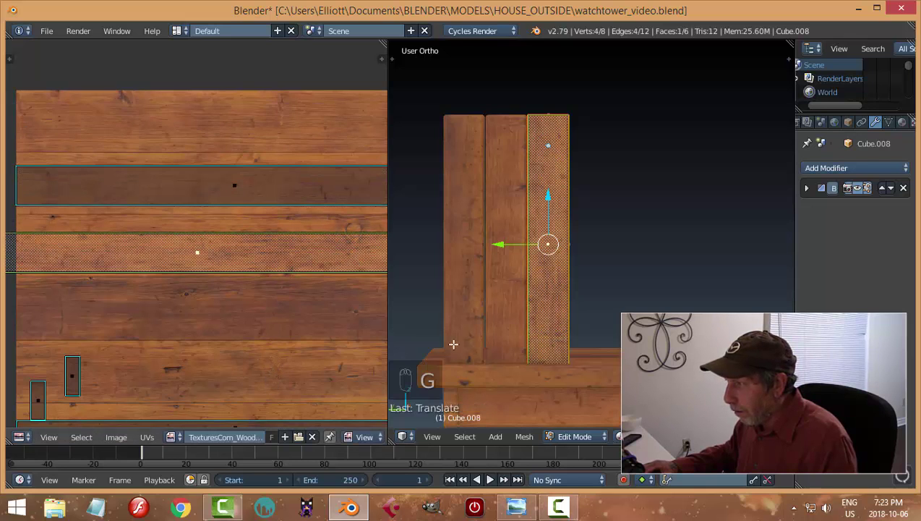
{"action": "key", "text": "a"}
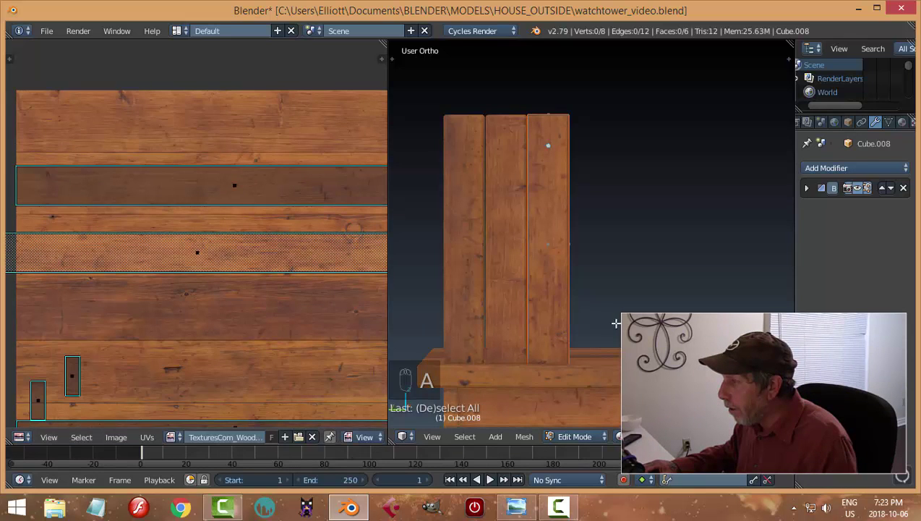
- Shift another face's UVs to a different board, then return to Object Mode
{"action": "middle_click_drag", "start_coordinate": [614, 314], "coordinate": [395, 329]}
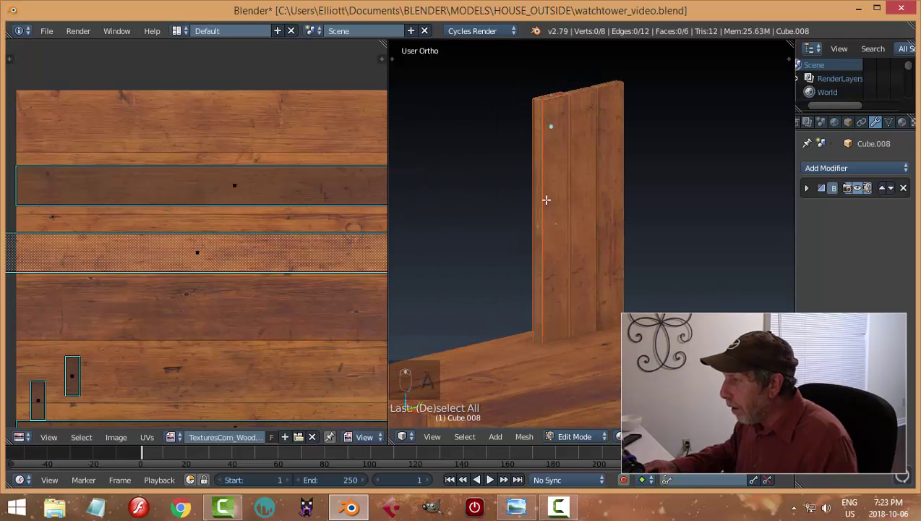
{"action": "right_click", "coordinate": [564, 215]}
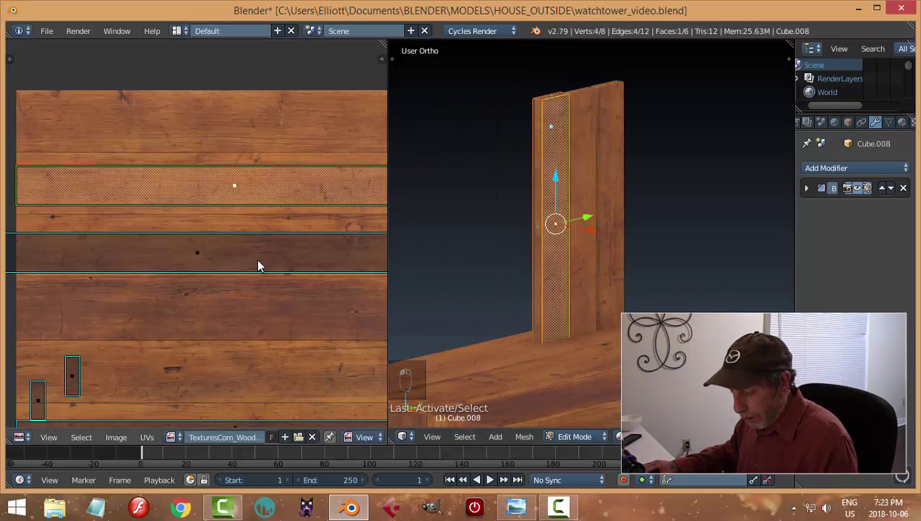
{"action": "key", "text": "g"}
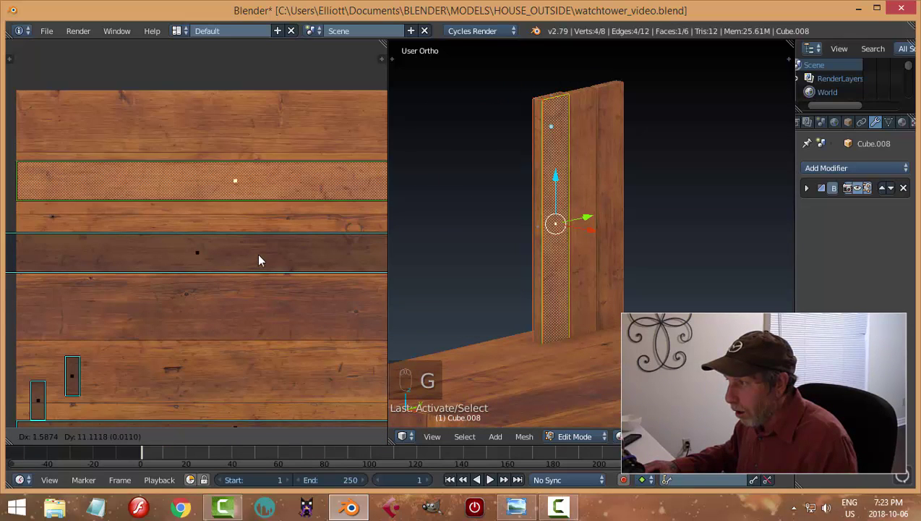
{"action": "left_click", "coordinate": [259, 253]}
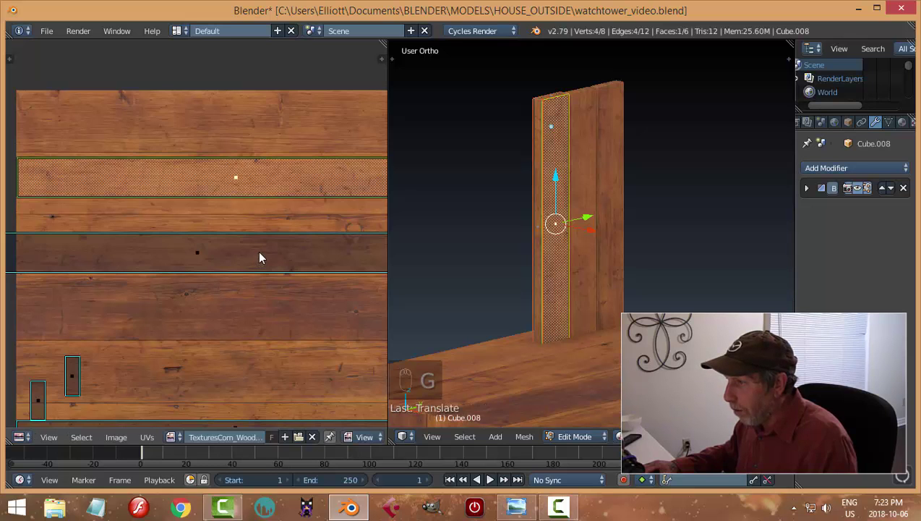
{"action": "key", "text": "Tab"}
{"action": "middle_click_drag", "start_coordinate": [395, 270], "coordinate": [522, 277]}
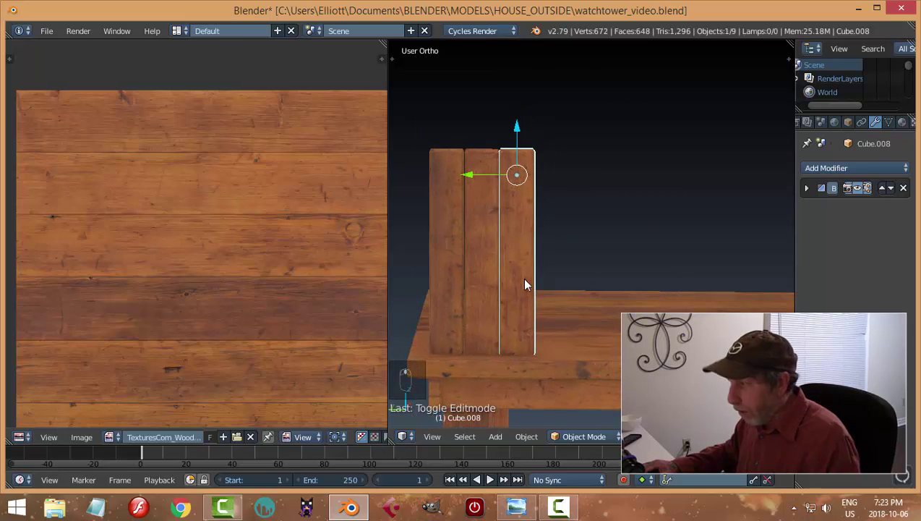
- Duplicate the rightmost plank and slide it along X to form a fourth plank beside the others
{"action": "key", "text": "shift+d"}
{"action": "key", "text": "g"}
{"action": "key", "text": "x"}
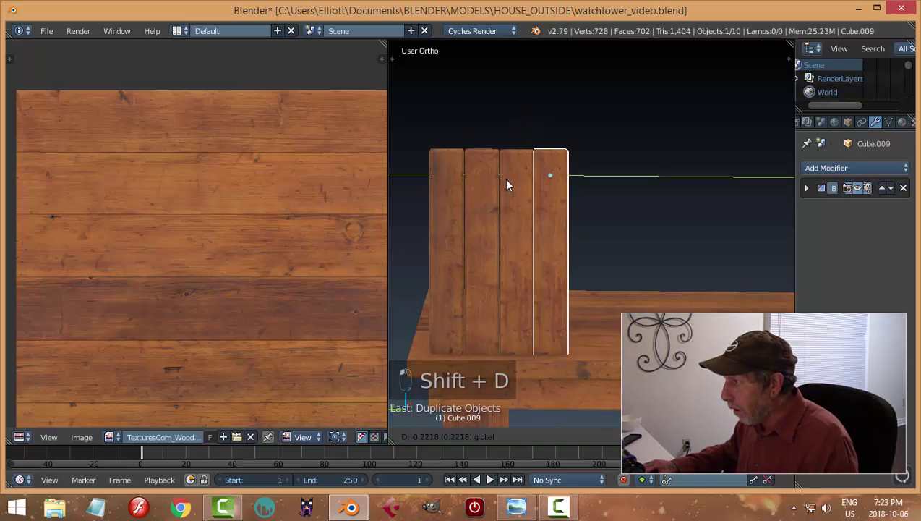
{"action": "left_click", "coordinate": [510, 182]}
{"action": "key", "text": "a"}
{"action": "middle_click_drag", "start_coordinate": [612, 236], "coordinate": [564, 262]}
{"action": "right_click", "coordinate": [554, 251]}
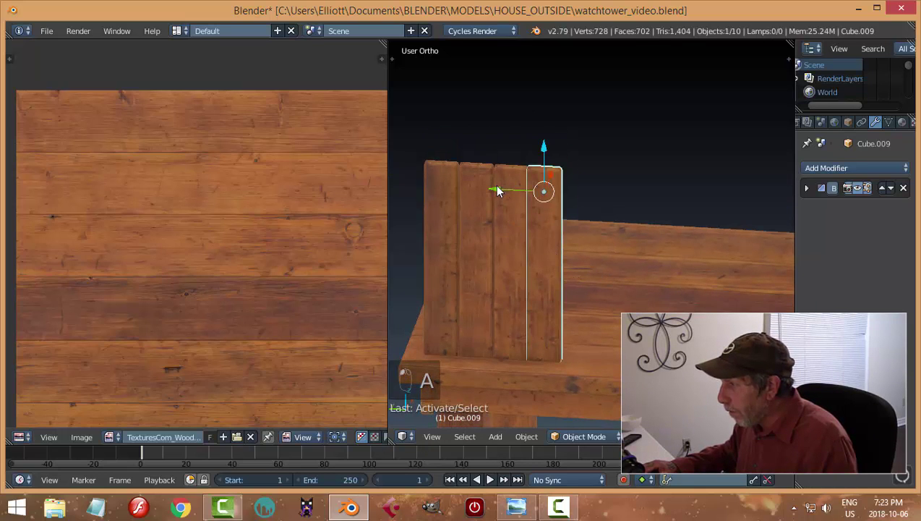
{"action": "key", "text": "g"}
{"action": "key", "text": "x"}
{"action": "left_click", "coordinate": [506, 213]}
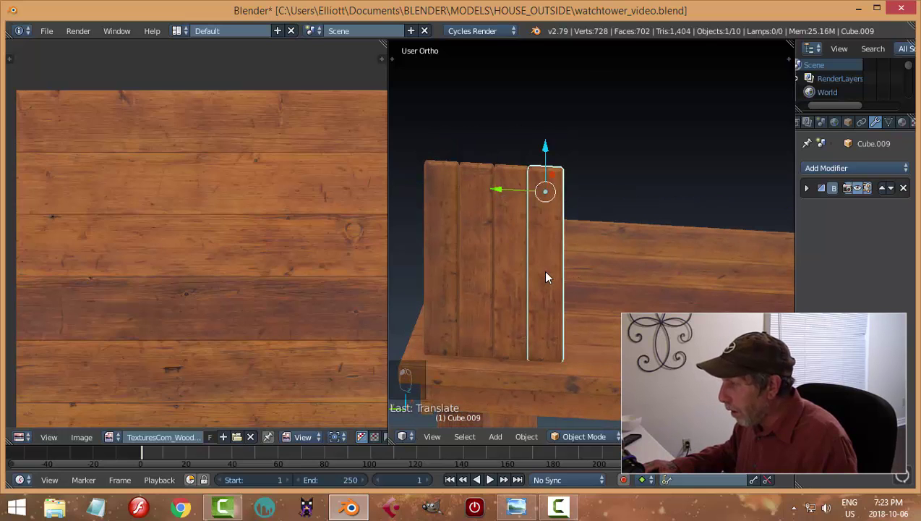
- Map the fourth plank's front face onto the bottom wood board, then return to Object Mode
{"action": "key", "text": "Tab"}
{"action": "left_click", "coordinate": [638, 270]}
{"action": "right_click", "coordinate": [539, 201]}
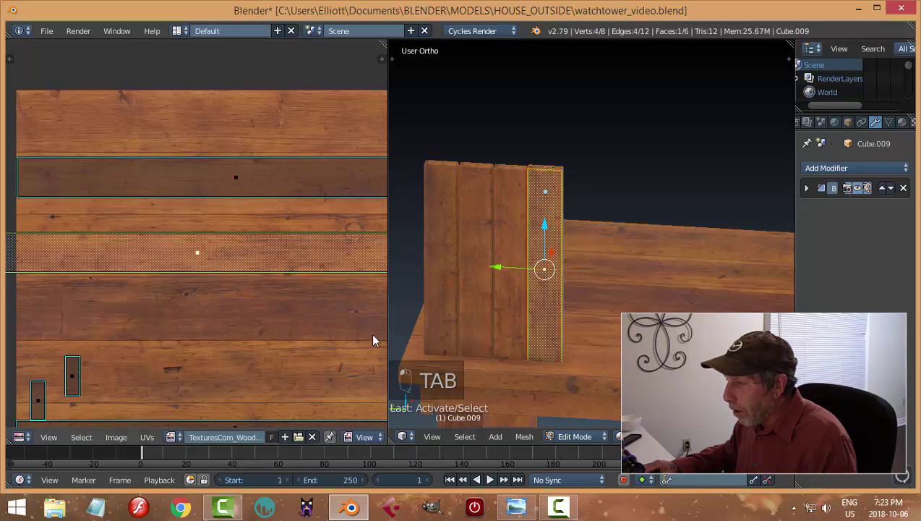
{"action": "scroll", "coordinate": [309, 317], "scroll_direction": "down", "scroll_amount": 3}
{"action": "middle_click_drag", "start_coordinate": [273, 347], "coordinate": [271, 254]}
{"action": "key", "text": "g"}
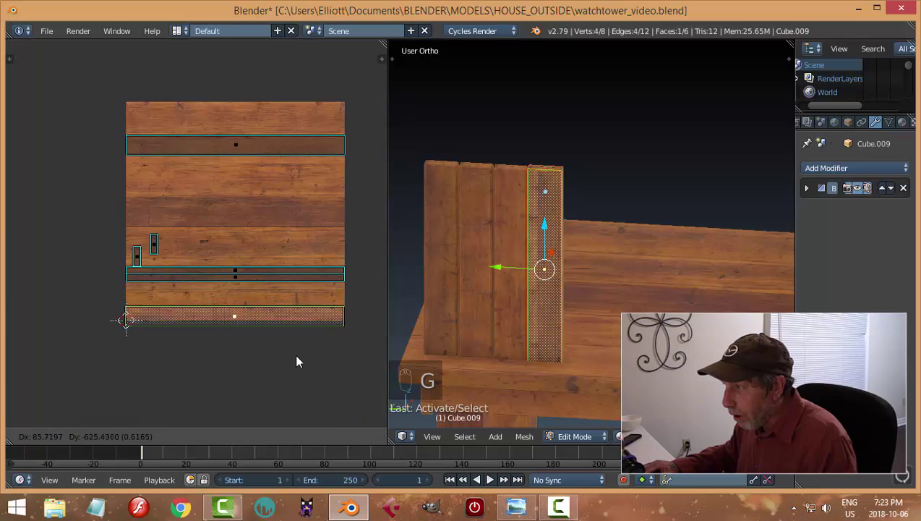
{"action": "left_click", "coordinate": [296, 349]}
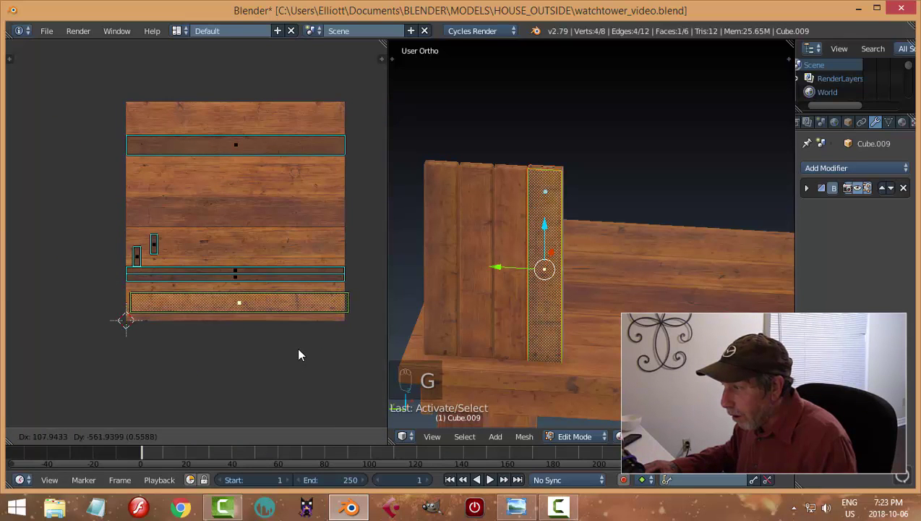
{"action": "key", "text": "Tab"}
{"action": "left_click", "coordinate": [588, 298]}
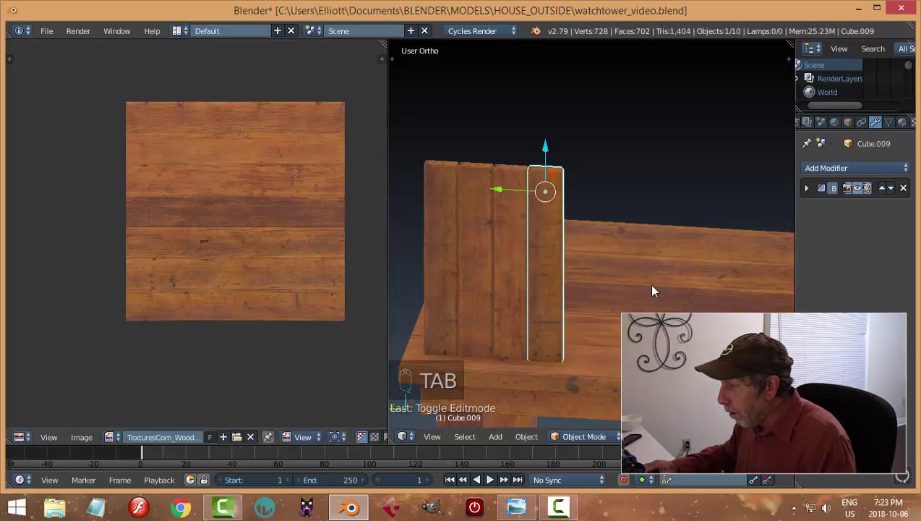
- Move the board's narrow side face UVs to a new spot on the texture
{"action": "middle_click_drag", "start_coordinate": [652, 286], "coordinate": [540, 274]}
{"action": "key", "text": "Tab"}
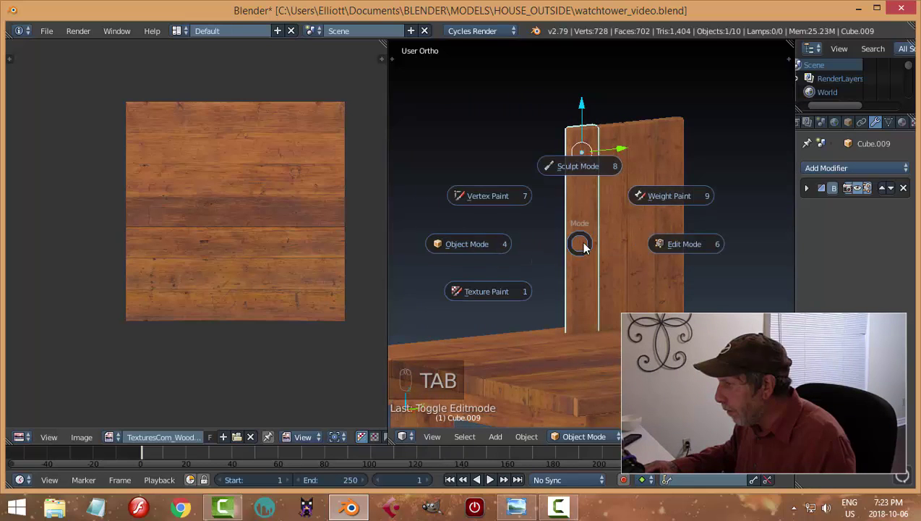
{"action": "left_click", "coordinate": [665, 242]}
{"action": "right_click", "coordinate": [589, 186]}
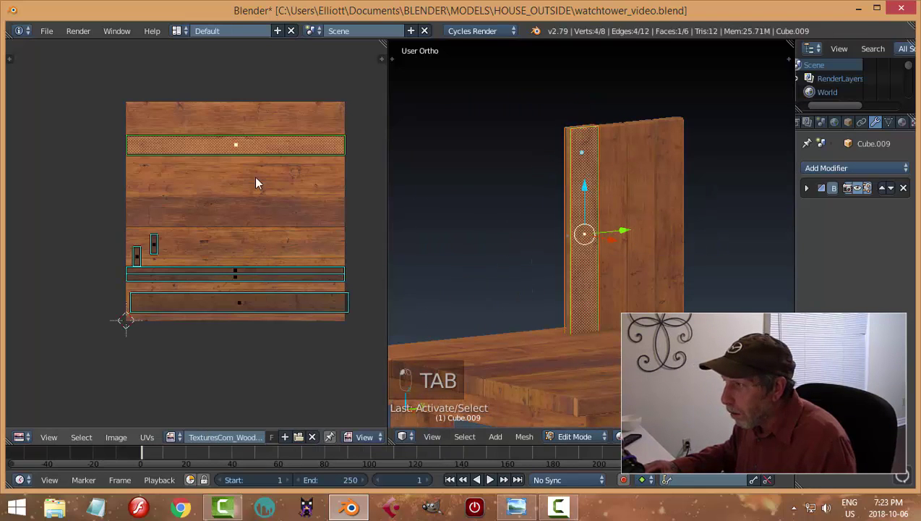
{"action": "key", "text": "g"}
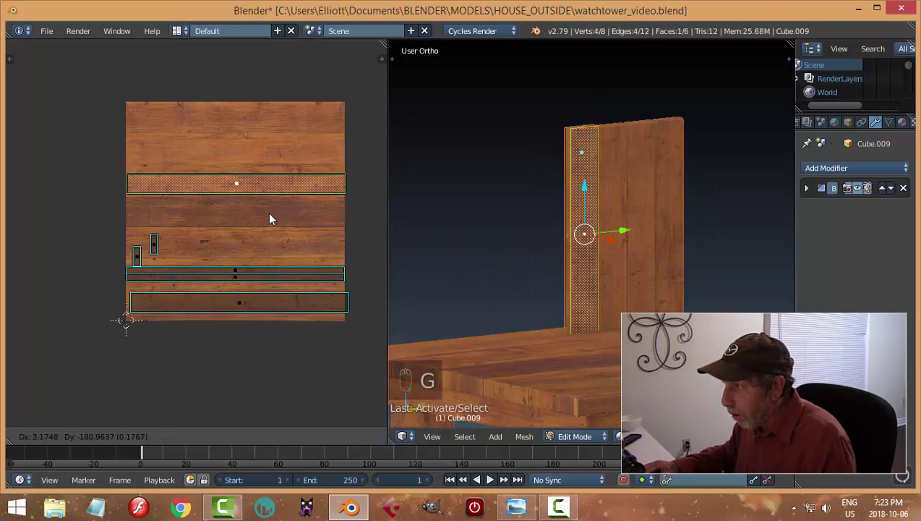
{"action": "left_click", "coordinate": [270, 219]}
{"action": "key", "text": "a"}
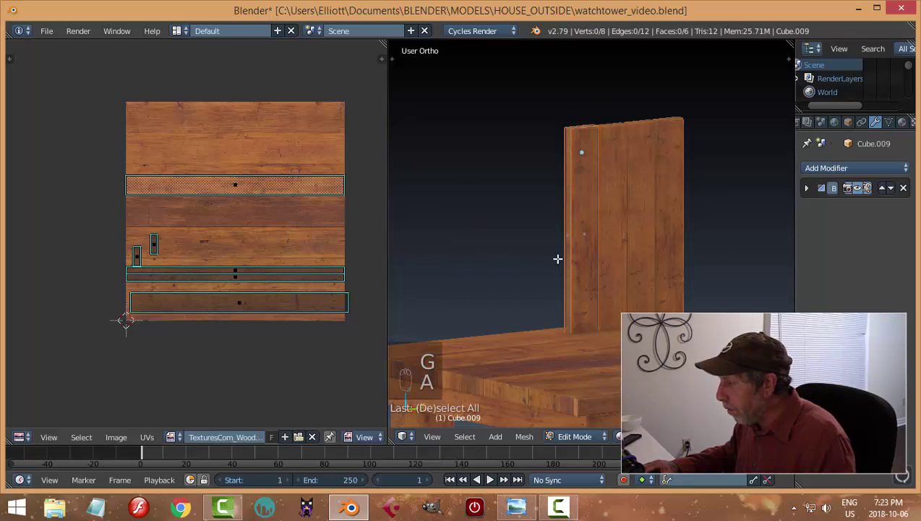
- Rotate the left face's UV strip about 180° until level with the grain
{"action": "middle_click_drag", "start_coordinate": [557, 258], "coordinate": [628, 279]}
{"action": "right_click", "coordinate": [601, 230]}
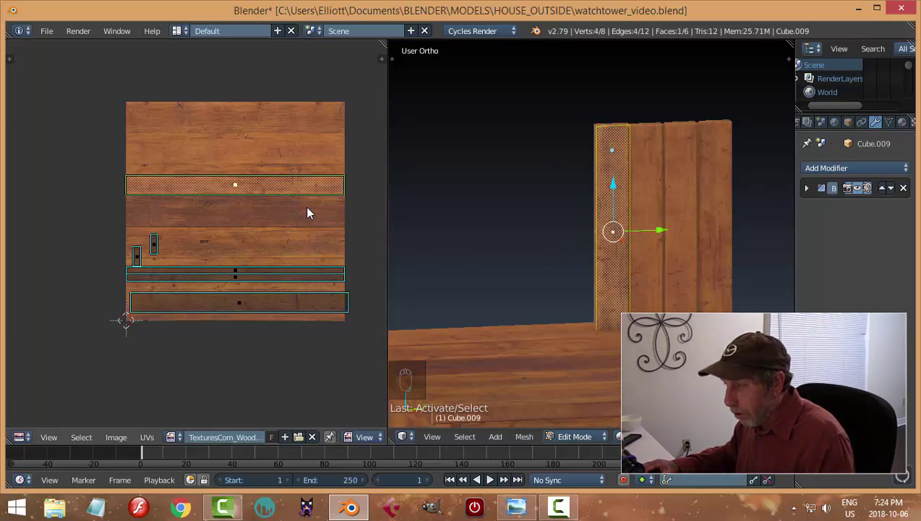
{"action": "key", "text": "r"}
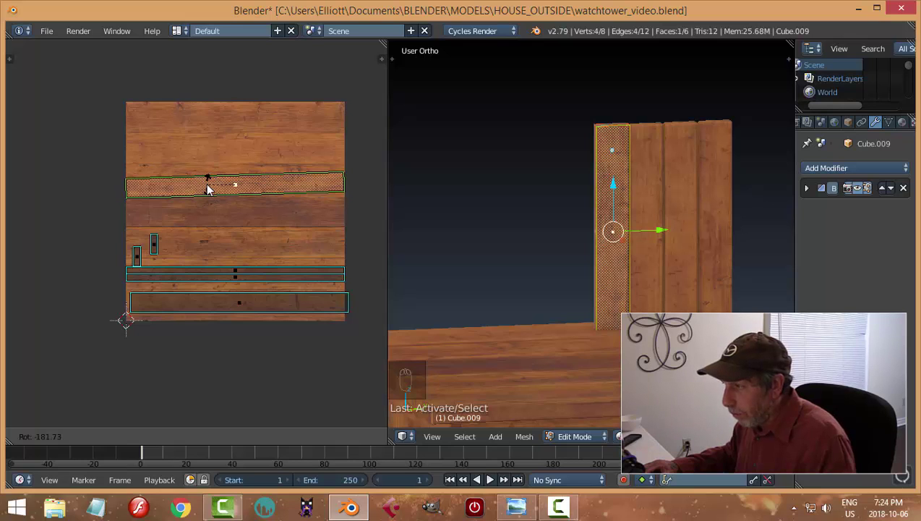
{"action": "left_click", "coordinate": [206, 185]}
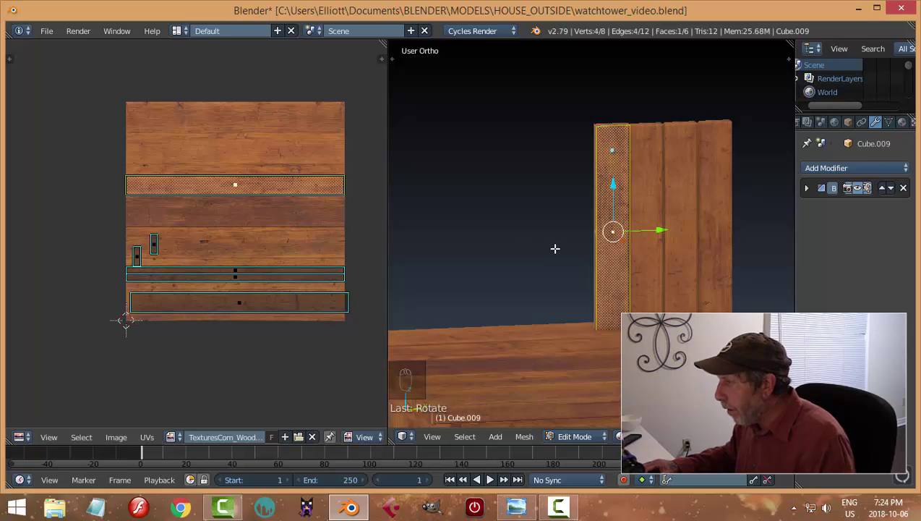
{"action": "key", "text": "a"}
{"action": "middle_click_drag", "start_coordinate": [658, 273], "coordinate": [539, 280]}
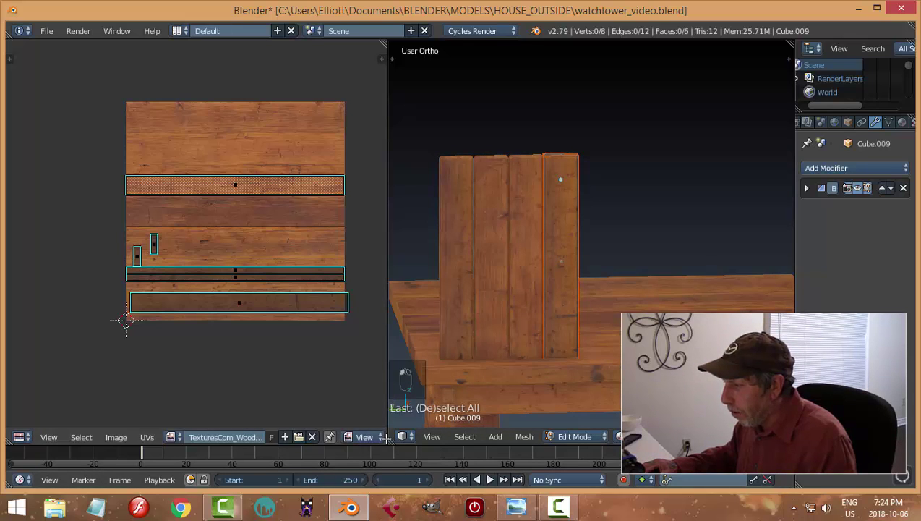
- Merge the UV editor into the 3D view and return to Object Mode
{"action": "left_click_drag", "start_coordinate": [385, 437], "coordinate": [231, 289]}
{"action": "middle_click_drag", "start_coordinate": [405, 311], "coordinate": [437, 345]}
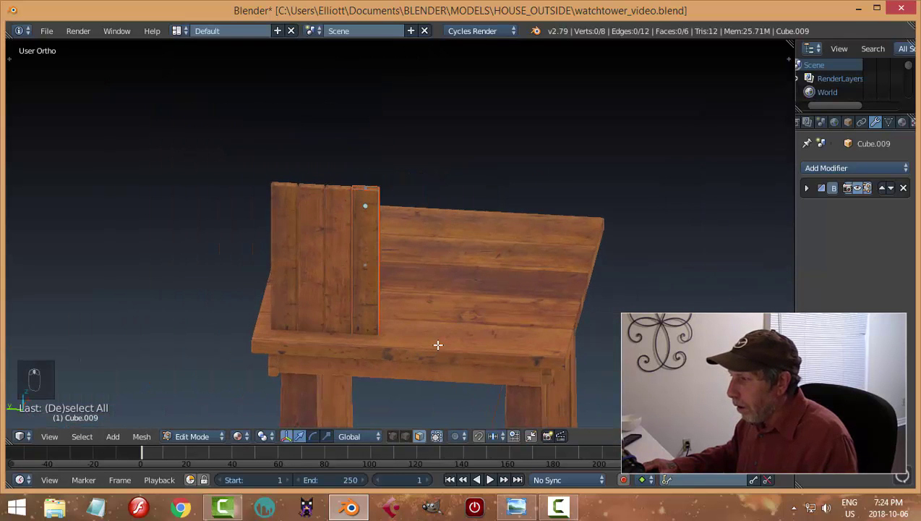
{"action": "key", "text": "Tab"}
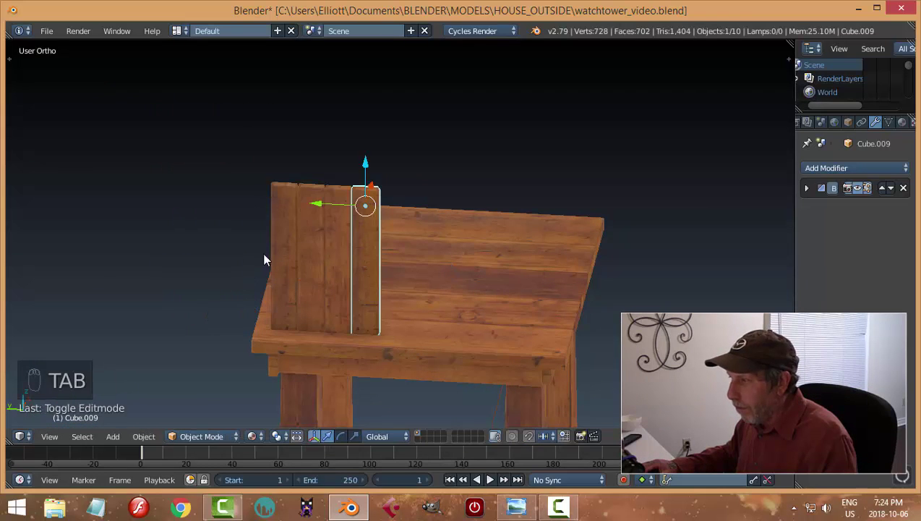
- Join the four back planks into one object with Ctrl+J and duplicate the panel
{"action": "left_click", "coordinate": [282, 235]}
{"action": "left_click", "coordinate": [314, 239], "text": "shift"}
{"action": "left_click", "coordinate": [340, 238], "text": "shift"}
{"action": "left_click", "coordinate": [365, 233], "text": "shift"}
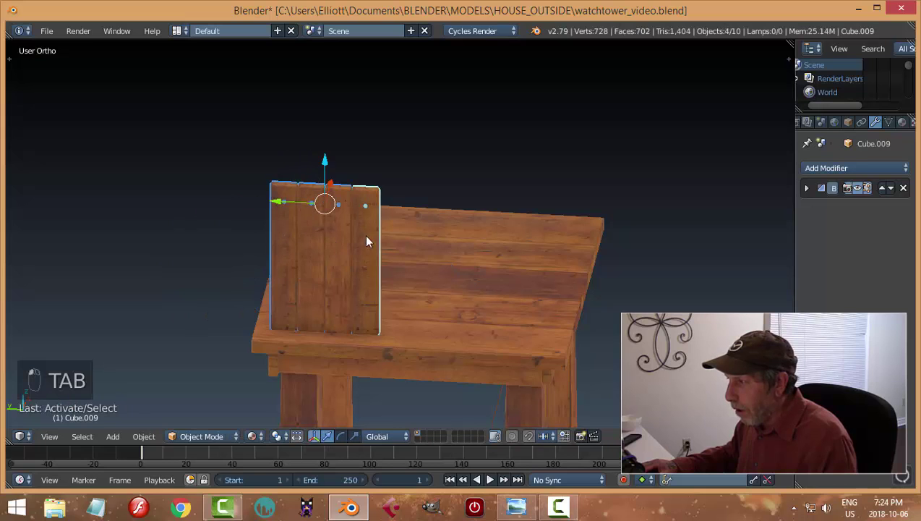
{"action": "key", "text": "ctrl+j"}
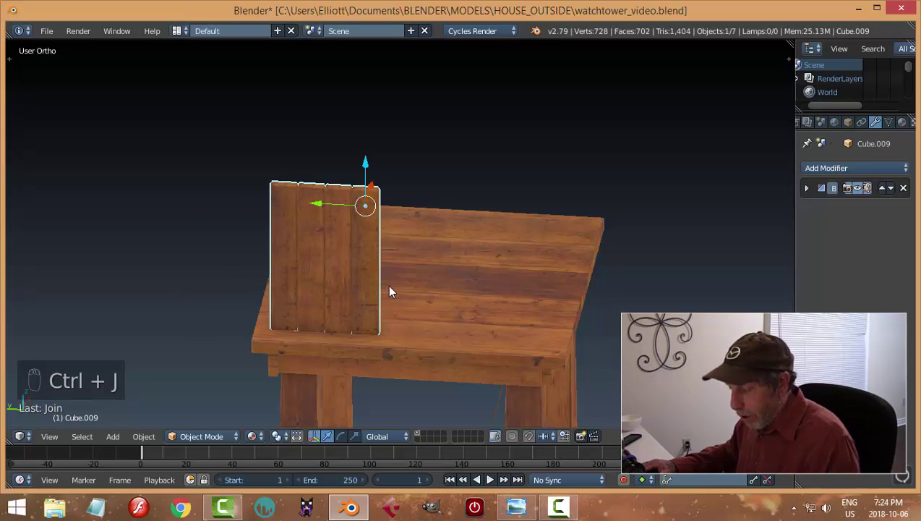
{"action": "key", "text": "shift+d"}
- Place the panel copy beside the first panel along Y, then flip the right panel 180° around X
{"action": "key", "text": "y"}
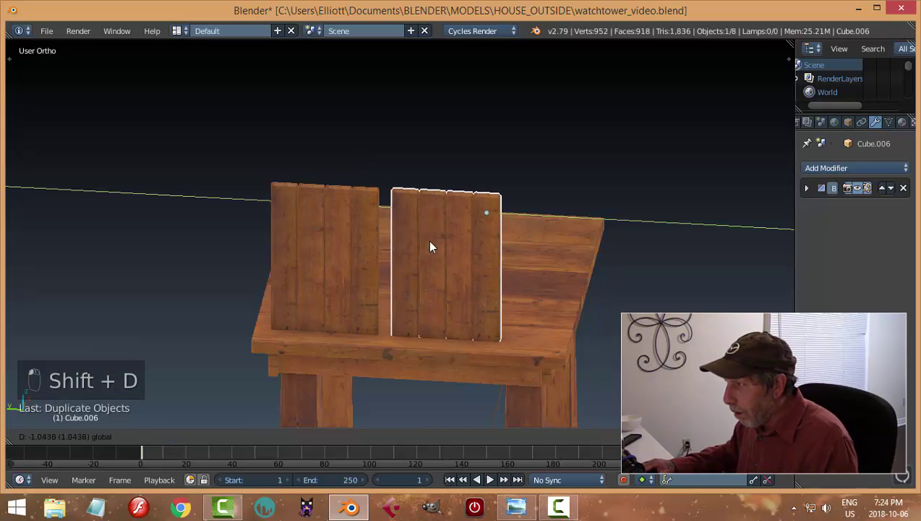
{"action": "left_click", "coordinate": [419, 243]}
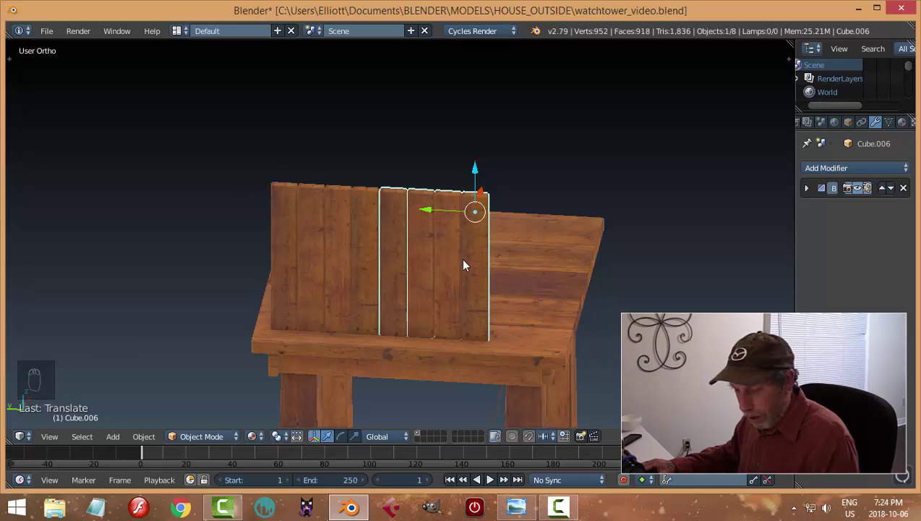
{"action": "key", "text": "a"}
{"action": "middle_click_drag", "start_coordinate": [469, 273], "coordinate": [415, 249]}
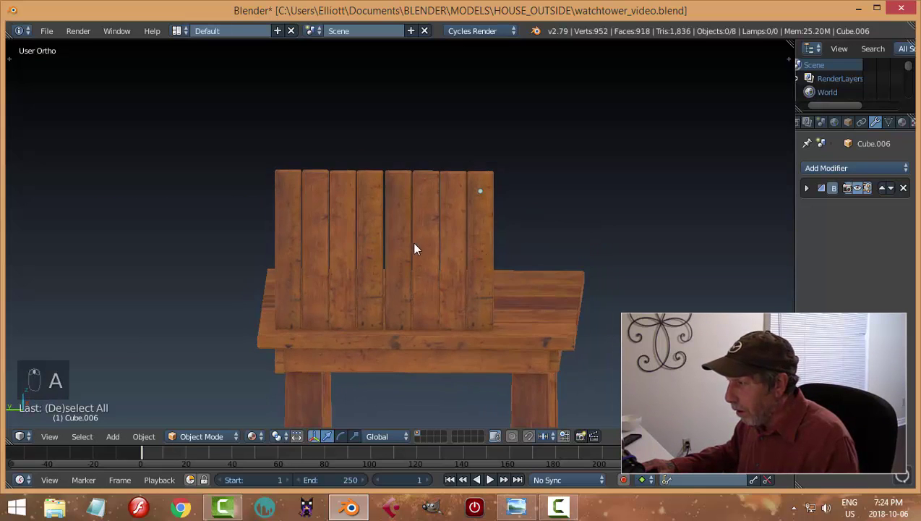
{"action": "scroll", "coordinate": [408, 301], "scroll_direction": "up", "scroll_amount": 2}
{"action": "right_click", "coordinate": [410, 277]}
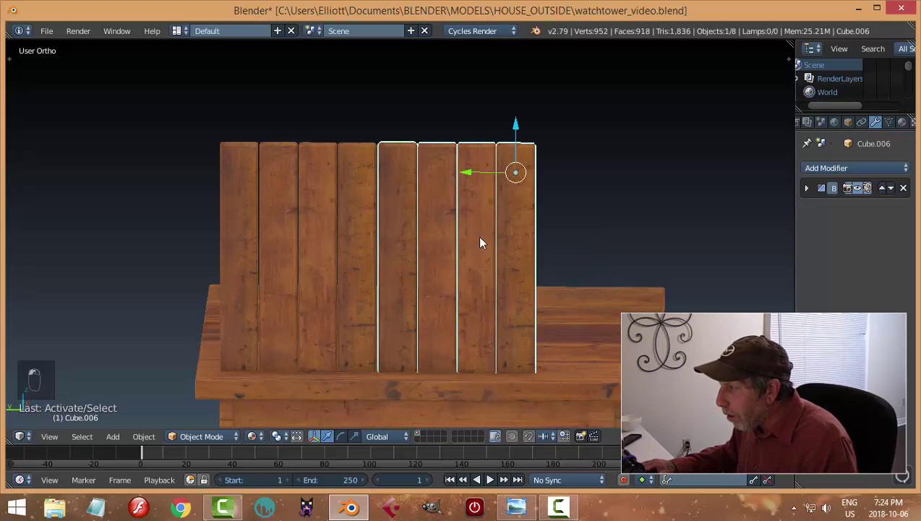
{"action": "middle_click_drag", "start_coordinate": [486, 279], "coordinate": [534, 288]}
{"action": "type", "text": "rx"}
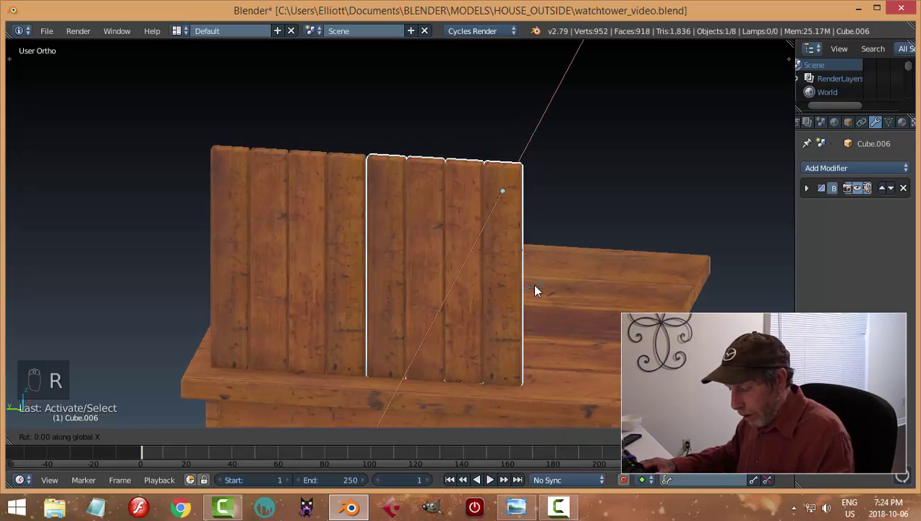
{"action": "type", "text": "180"}
{"action": "key", "text": "Return"}
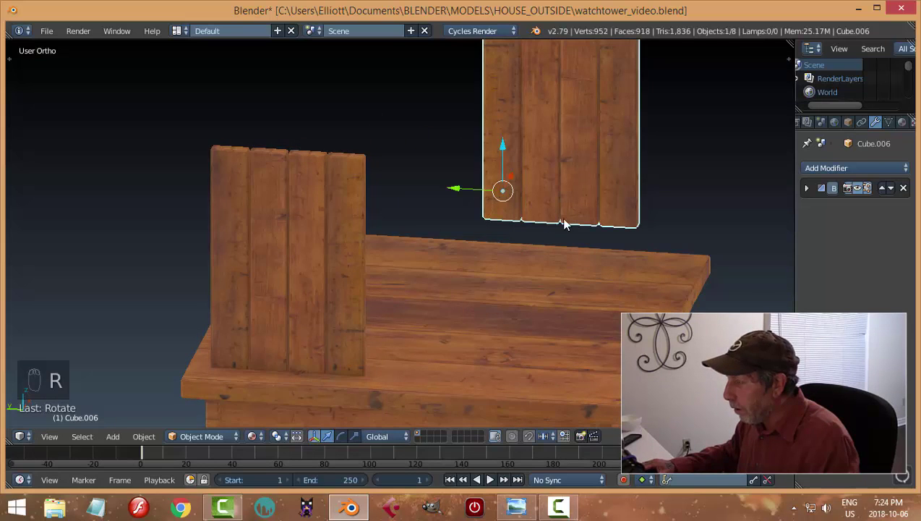
- Lower the flipped panel onto the tabletop and set it beside its neighbour at matching height
{"action": "middle_click_drag", "start_coordinate": [532, 283], "coordinate": [452, 187]}
{"action": "key", "text": "g"}
{"action": "key", "text": "z"}
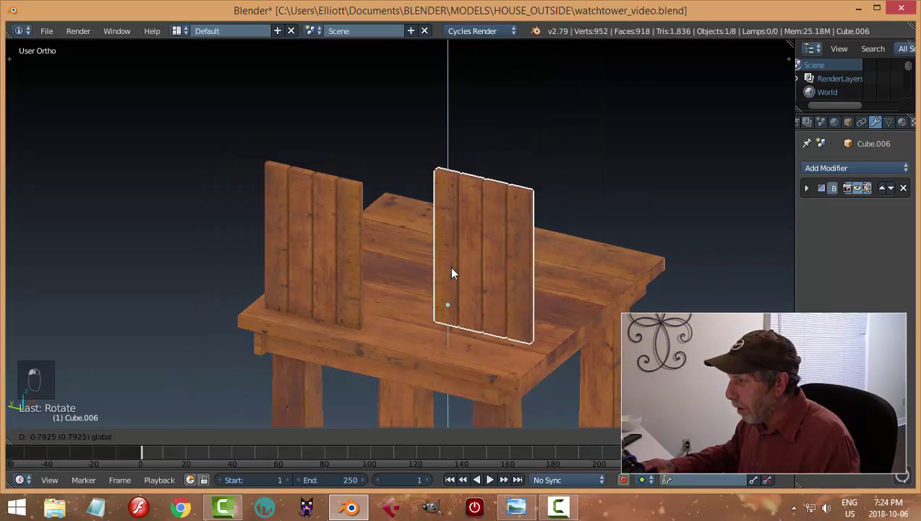
{"action": "left_click", "coordinate": [455, 296]}
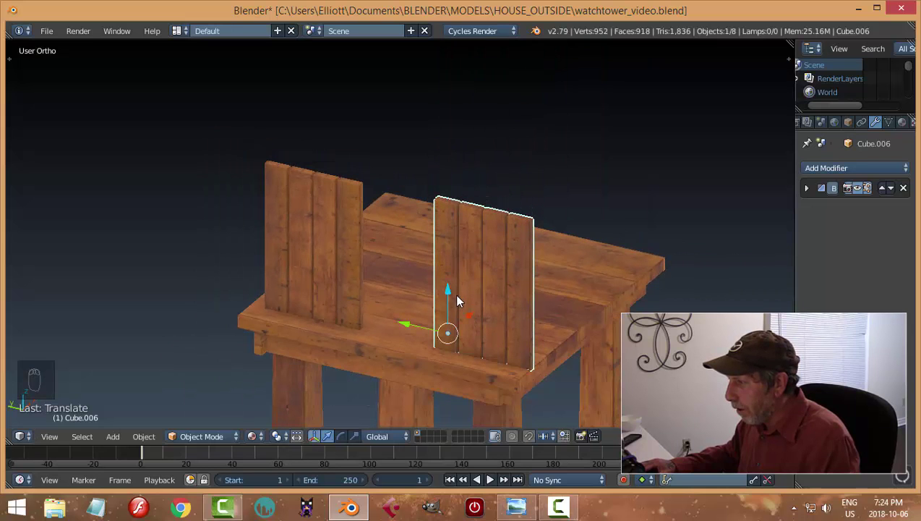
{"action": "key", "text": "g"}
{"action": "key", "text": "y"}
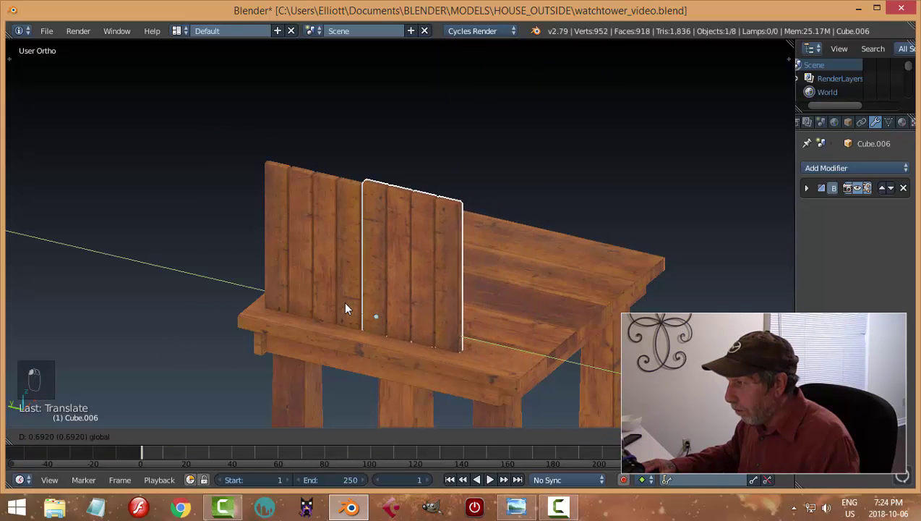
{"action": "left_click", "coordinate": [346, 308]}
{"action": "middle_click_drag", "start_coordinate": [346, 308], "coordinate": [401, 282]}
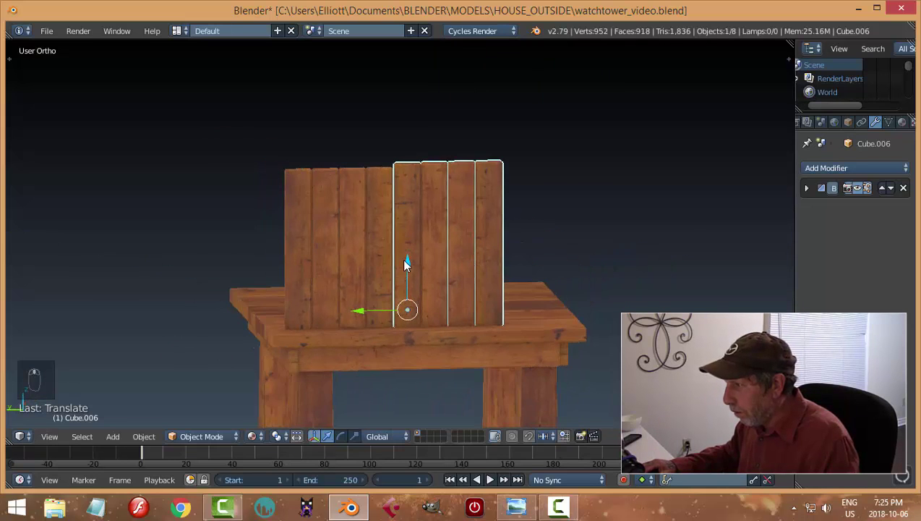
{"action": "key", "text": "g"}
{"action": "key", "text": "z"}
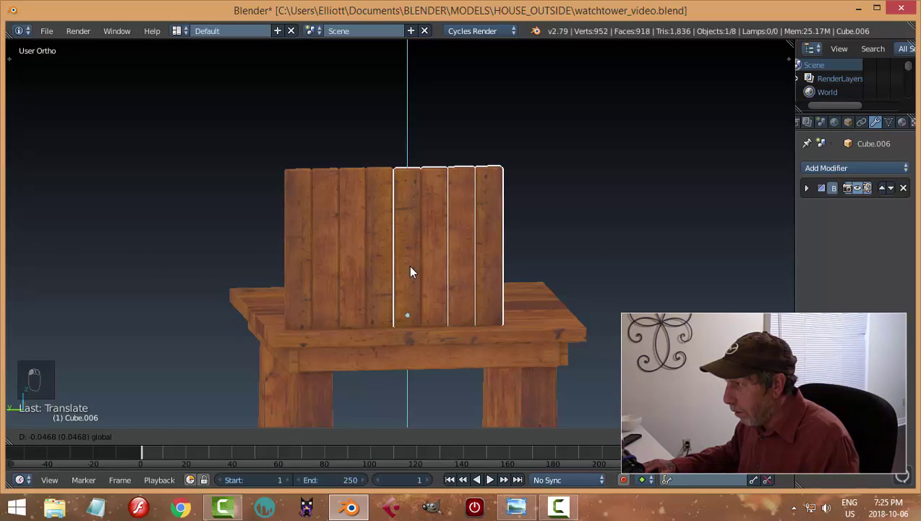
{"action": "left_click", "coordinate": [470, 266]}
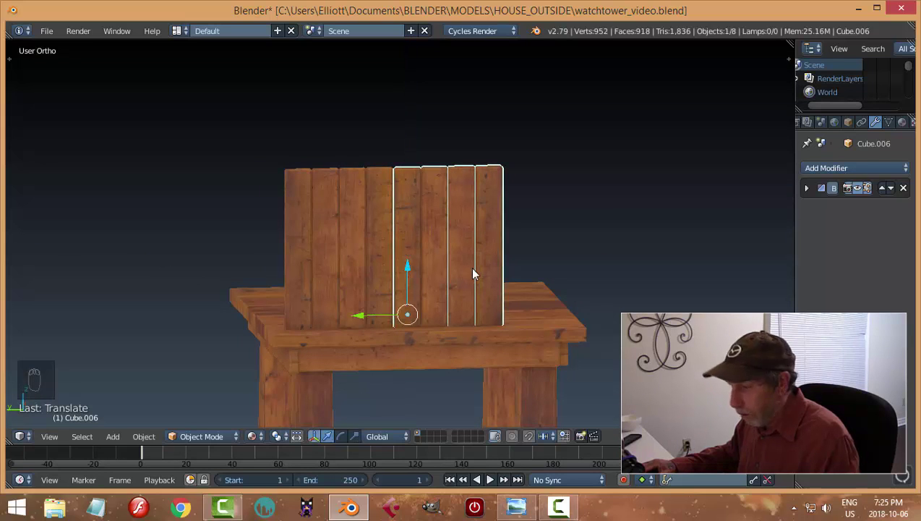
- Nudge the right plank panel along Y to close the gap between the two panels
{"action": "key", "text": "a"}
{"action": "middle_click_drag", "start_coordinate": [483, 271], "coordinate": [455, 284]}
{"action": "right_click", "coordinate": [417, 289]}
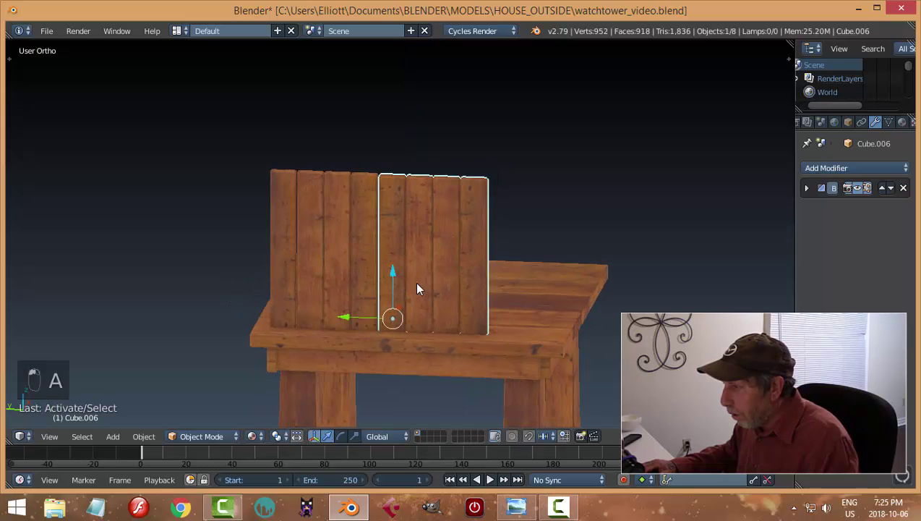
{"action": "key", "text": "g"}
{"action": "key", "text": "y"}
{"action": "left_click", "coordinate": [342, 315]}
{"action": "key", "text": "a"}
{"action": "mouse_move", "coordinate": [467, 297]}
{"action": "middle_mouse_down"}
{"action": "mouse_move", "coordinate": [494, 272]}
{"action": "mouse_move", "coordinate": [472, 287]}
{"action": "middle_mouse_up"}
{"action": "scroll", "coordinate": [403, 247], "scroll_direction": "up", "scroll_amount": 3}
{"action": "right_click", "coordinate": [401, 244]}
{"action": "key", "text": "g"}
{"action": "key", "text": "y"}
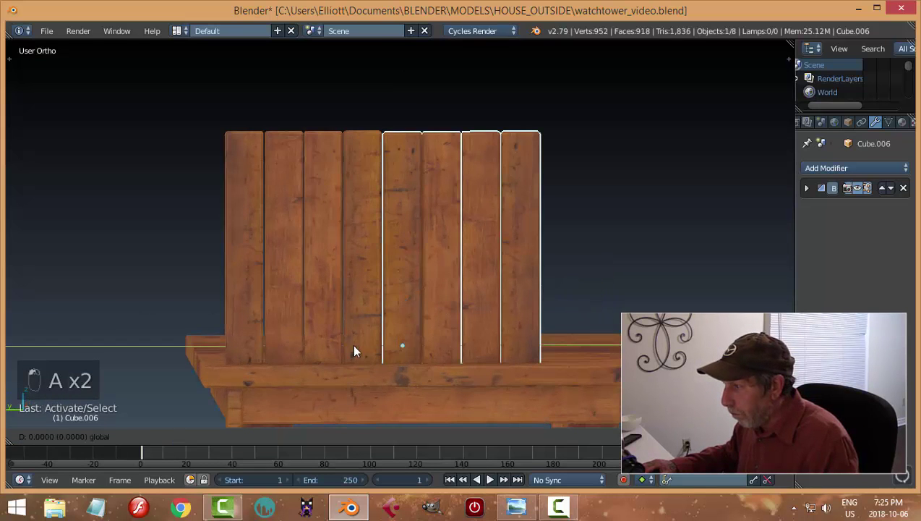
{"action": "left_click", "coordinate": [353, 351]}
- Duplicate the left plank panel and place the copy along Y at the wall's right end
{"action": "key", "text": "a"}
{"action": "middle_click_drag", "start_coordinate": [462, 309], "coordinate": [409, 265]}
{"action": "scroll", "coordinate": [485, 241], "scroll_direction": "down", "scroll_amount": 2}
{"action": "middle_click_drag", "start_coordinate": [484, 241], "coordinate": [494, 299]}
{"action": "right_click", "coordinate": [415, 261]}
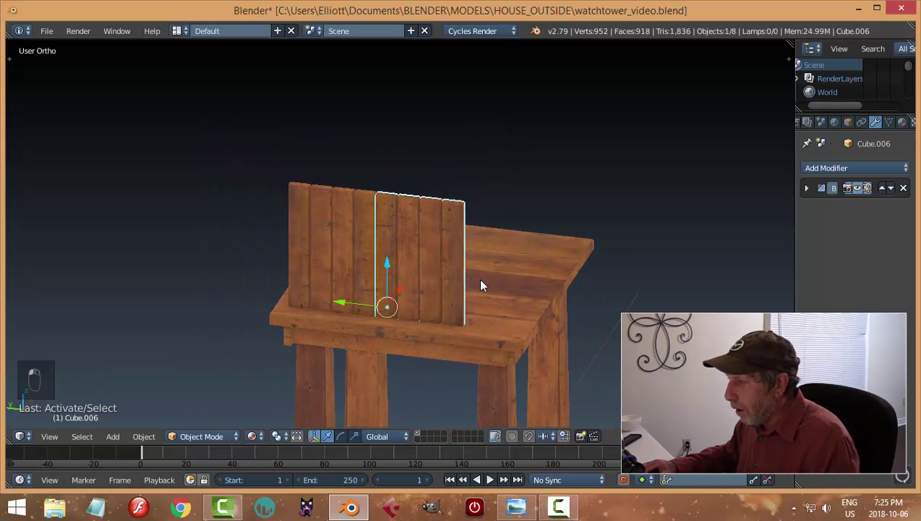
{"action": "right_click", "coordinate": [337, 248]}
{"action": "key", "text": "shift+d"}
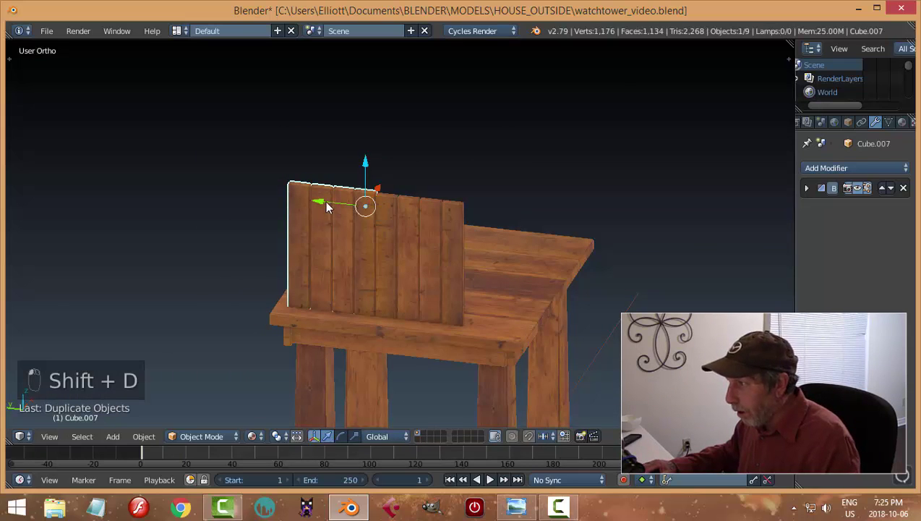
{"action": "key", "text": "y"}
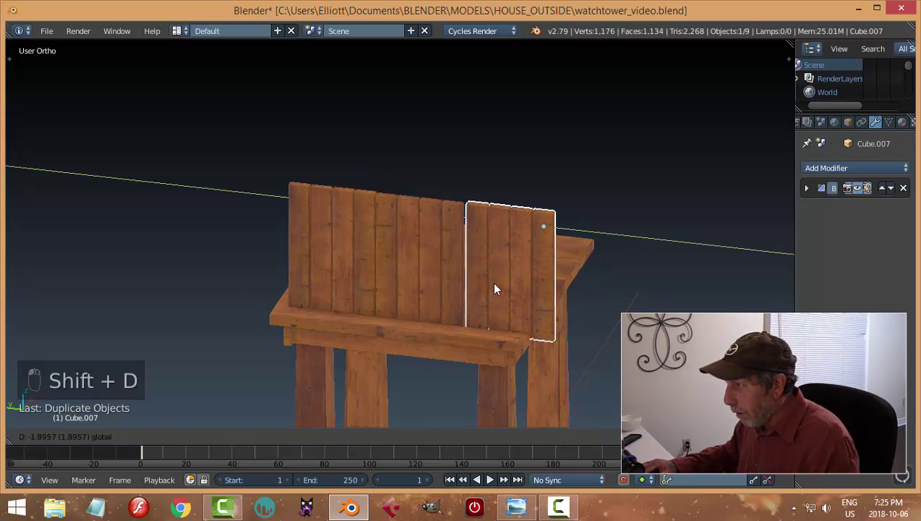
{"action": "left_click", "coordinate": [489, 281]}
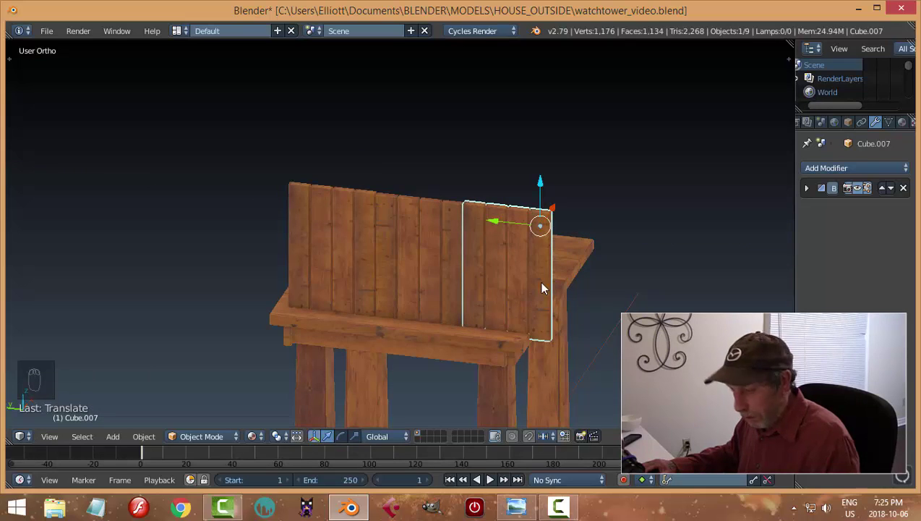
- Select the three plank panels and join them with Ctrl+J into one wall
{"action": "key", "text": "a"}
{"action": "middle_click_drag", "start_coordinate": [563, 285], "coordinate": [499, 270]}
{"action": "right_click", "coordinate": [496, 269]}
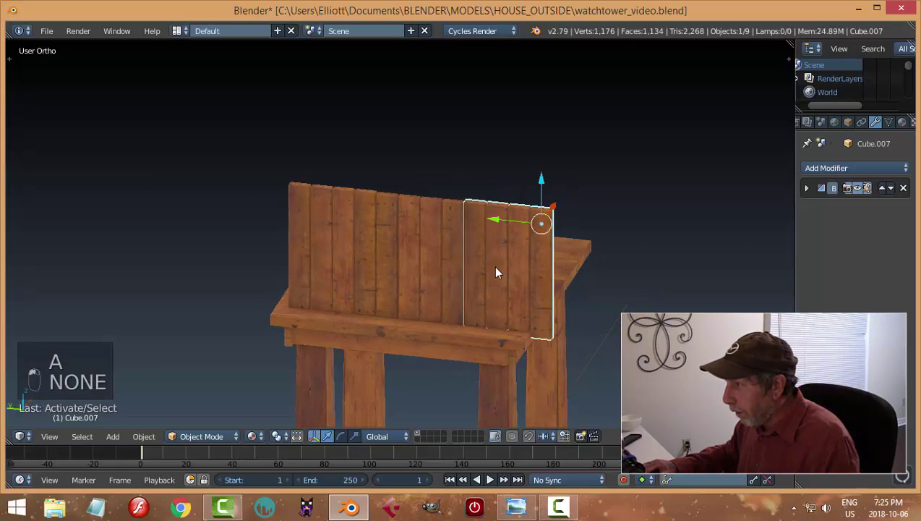
{"action": "right_click", "coordinate": [405, 243], "text": "shift"}
{"action": "right_click", "coordinate": [401, 239], "text": "shift"}
{"action": "mouse_move", "coordinate": [686, 274]}
{"action": "middle_mouse_down"}
{"action": "mouse_move", "coordinate": [558, 298]}
{"action": "mouse_move", "coordinate": [693, 236]}
{"action": "mouse_move", "coordinate": [696, 267]}
{"action": "middle_mouse_up"}
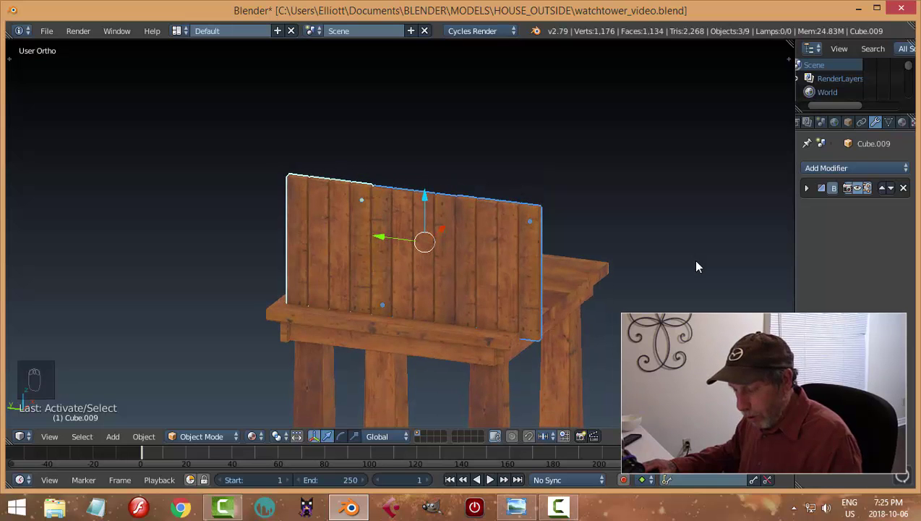
{"action": "key", "text": "ctrl+j"}
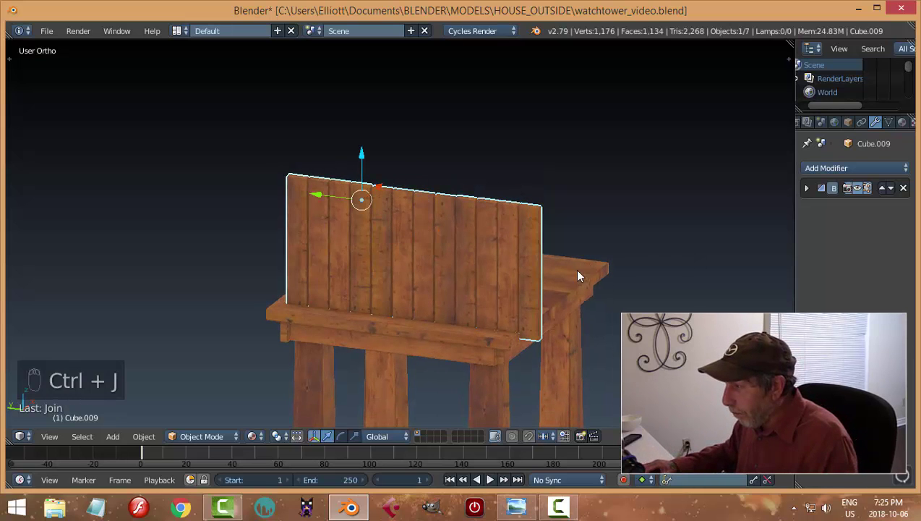
{"action": "middle_click_drag", "start_coordinate": [577, 275], "coordinate": [525, 287]}
- Duplicate the plank wall and move the copy along X to the opposite tabletop edge
{"action": "key", "text": "shift+d"}
{"action": "right_click", "coordinate": [524, 287]}
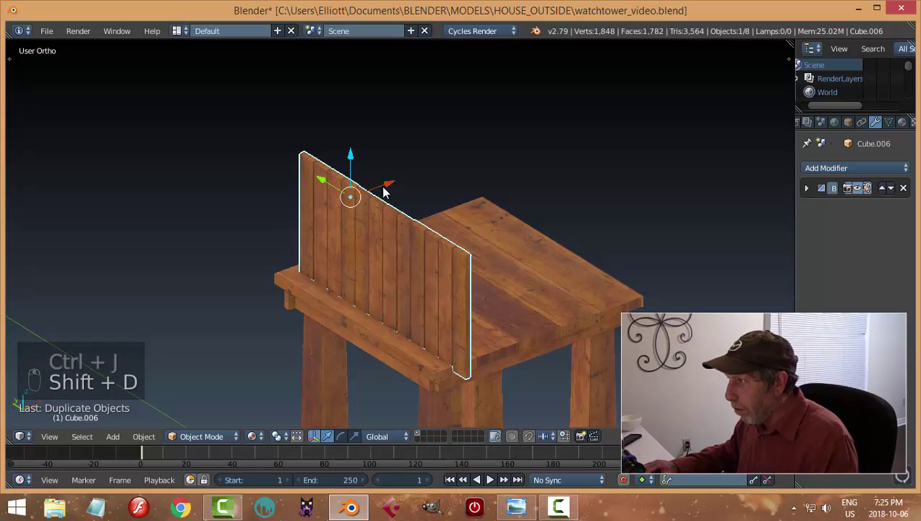
{"action": "key", "text": "g"}
{"action": "key", "text": "x"}
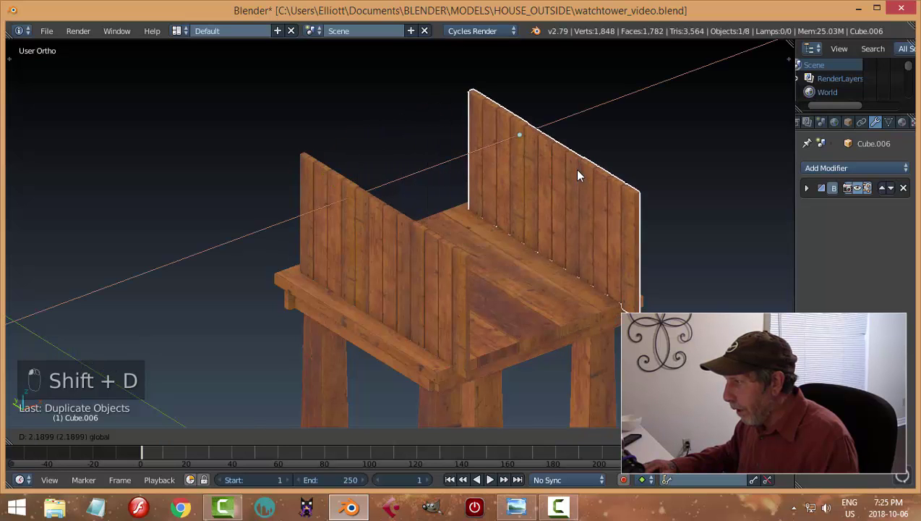
{"action": "left_click", "coordinate": [584, 177]}
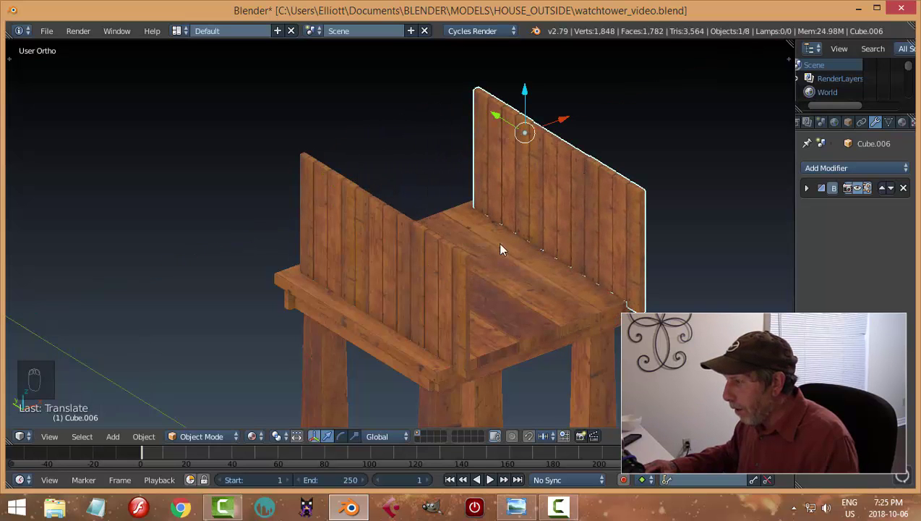
{"action": "middle_click_drag", "start_coordinate": [500, 249], "coordinate": [532, 327]}
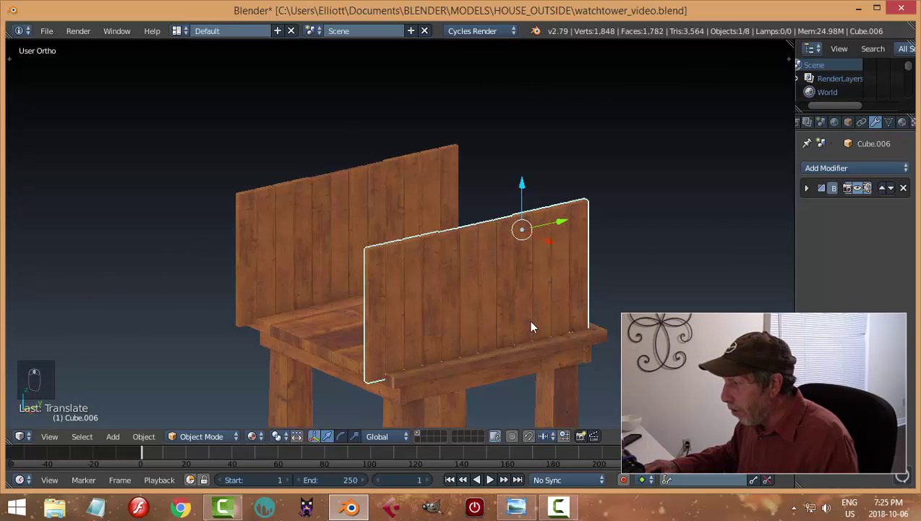
{"action": "key", "text": "g"}
{"action": "key", "text": "x"}
{"action": "left_click", "coordinate": [548, 236]}
- Move the other plank wall along X onto its edge of the tabletop
{"action": "middle_click_drag", "start_coordinate": [548, 236], "coordinate": [373, 321]}
{"action": "right_click", "coordinate": [364, 297]}
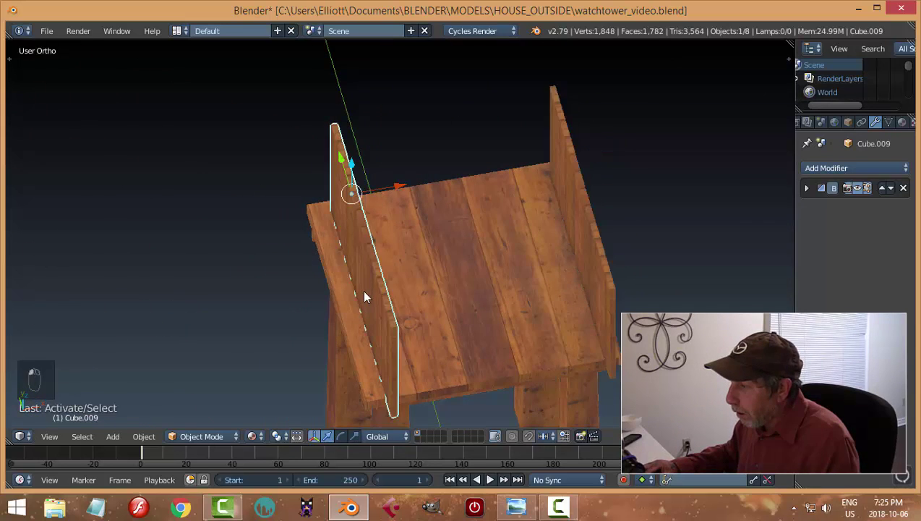
{"action": "key", "text": "g"}
{"action": "key", "text": "x"}
{"action": "left_click", "coordinate": [387, 185]}
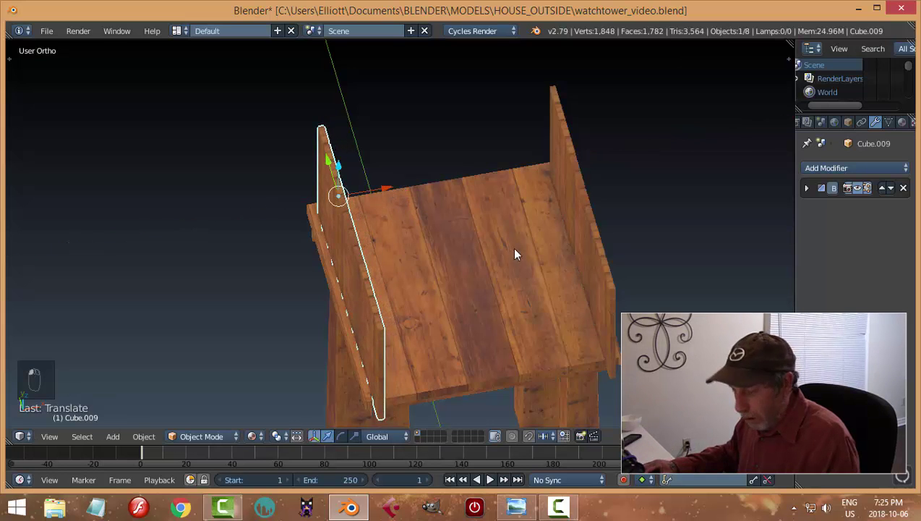
{"action": "key", "text": "a"}
- Duplicate the front plank wall and rotate the copy 90° around Z
{"action": "middle_click_drag", "start_coordinate": [524, 280], "coordinate": [424, 350]}
{"action": "right_click", "coordinate": [459, 333]}
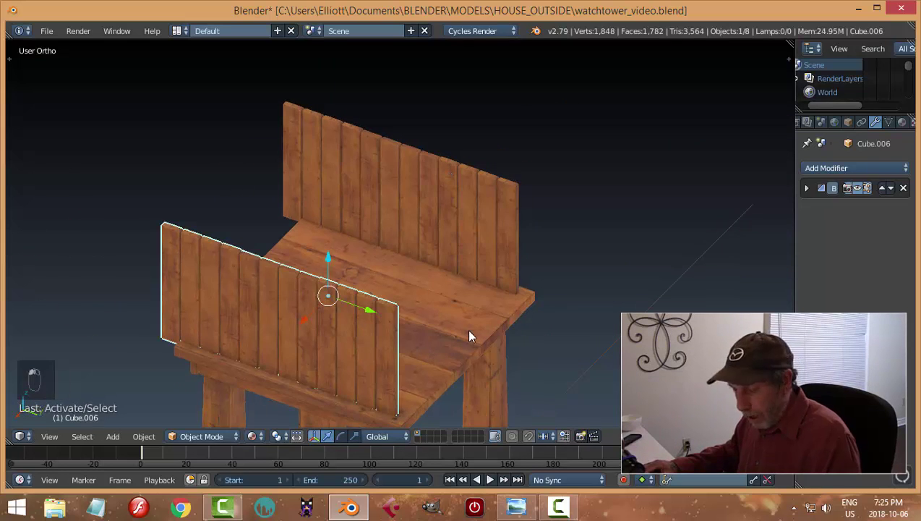
{"action": "key", "text": "shift+d"}
{"action": "key", "text": "r"}
{"action": "key", "text": "z"}
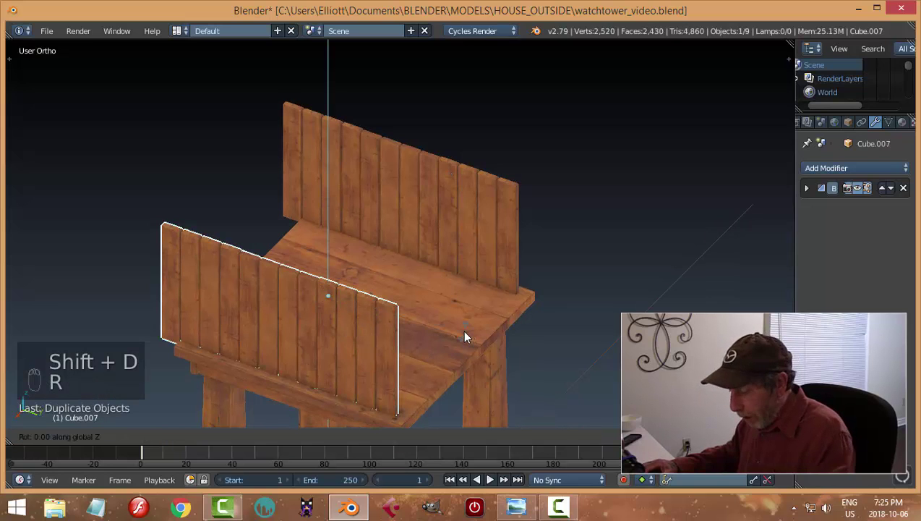
{"action": "key", "text": "9"}
{"action": "key", "text": "0"}
{"action": "left_click", "coordinate": [462, 330]}
- Move the turned copy along Y and X so it stands along the table's side edge
{"action": "key", "text": "g"}
{"action": "key", "text": "y"}
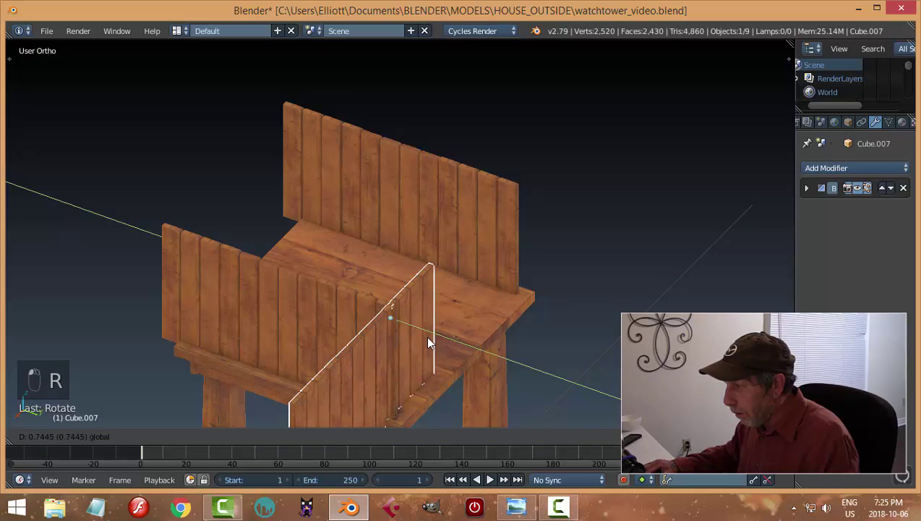
{"action": "left_click", "coordinate": [432, 343]}
{"action": "key", "text": "g"}
{"action": "key", "text": "x"}
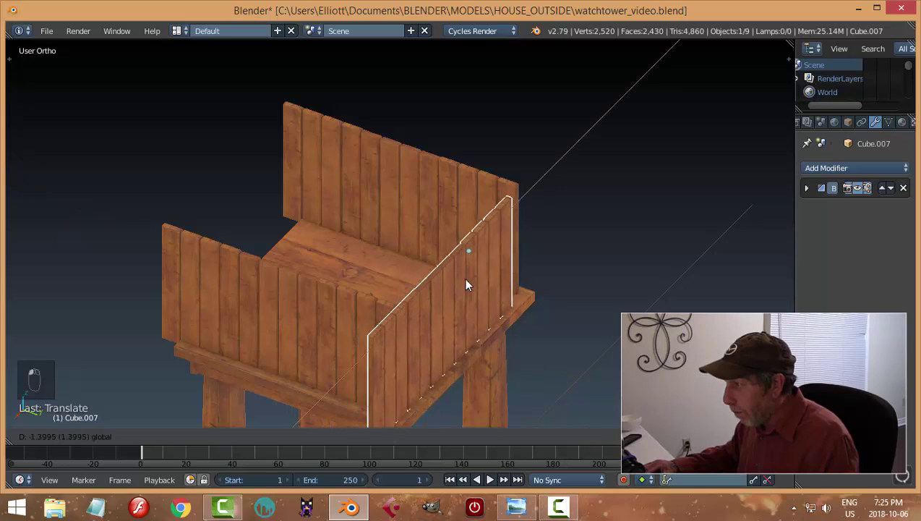
{"action": "left_click", "coordinate": [483, 265]}
{"action": "middle_click_drag", "start_coordinate": [560, 275], "coordinate": [287, 284]}
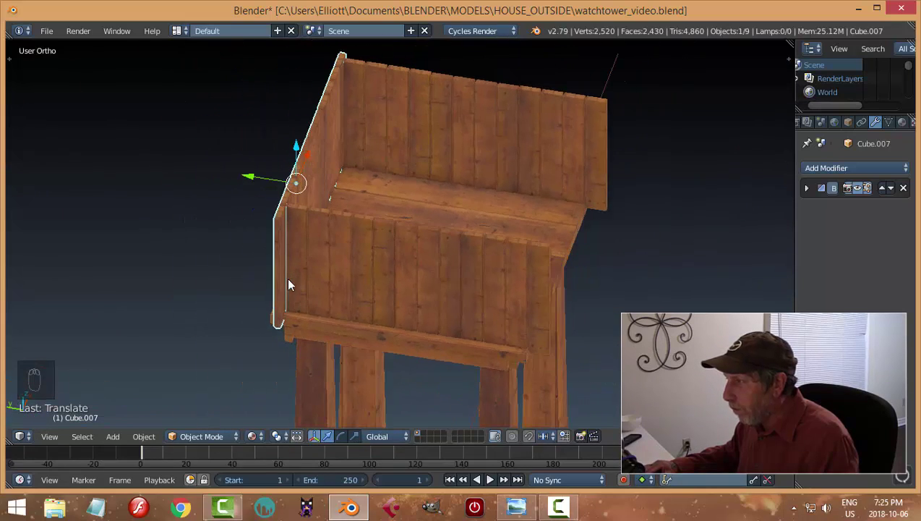
- Duplicate the side wall and slide the copy to the opposite side of the tabletop
{"action": "key", "text": "shift+d"}
{"action": "right_click", "coordinate": [346, 262]}
{"action": "left_click_drag", "start_coordinate": [258, 179], "coordinate": [486, 230]}
{"action": "key", "text": "a"}
{"action": "middle_click_drag", "start_coordinate": [542, 258], "coordinate": [342, 223]}
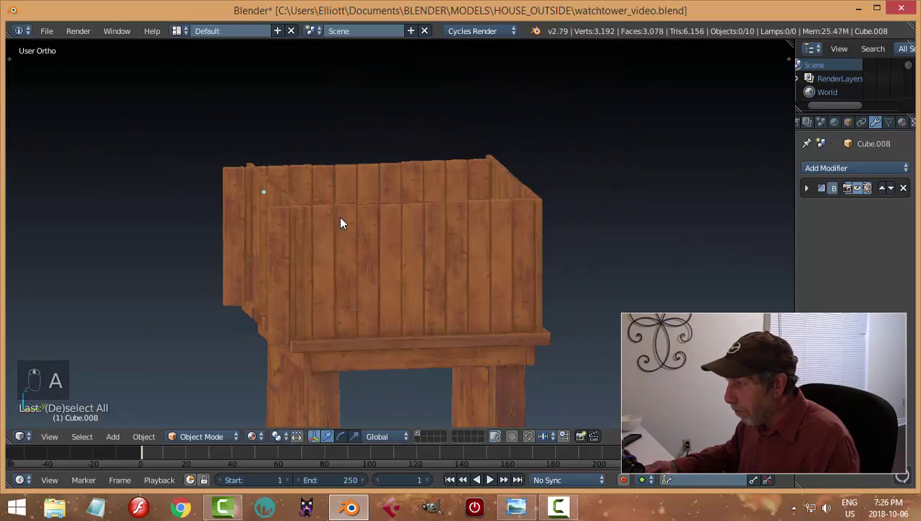
{"action": "right_click", "coordinate": [332, 259]}
- In Edit Mode, select one plank's faces of the front wall and delete them
{"action": "key", "text": "Tab"}
{"action": "left_click", "coordinate": [448, 260]}
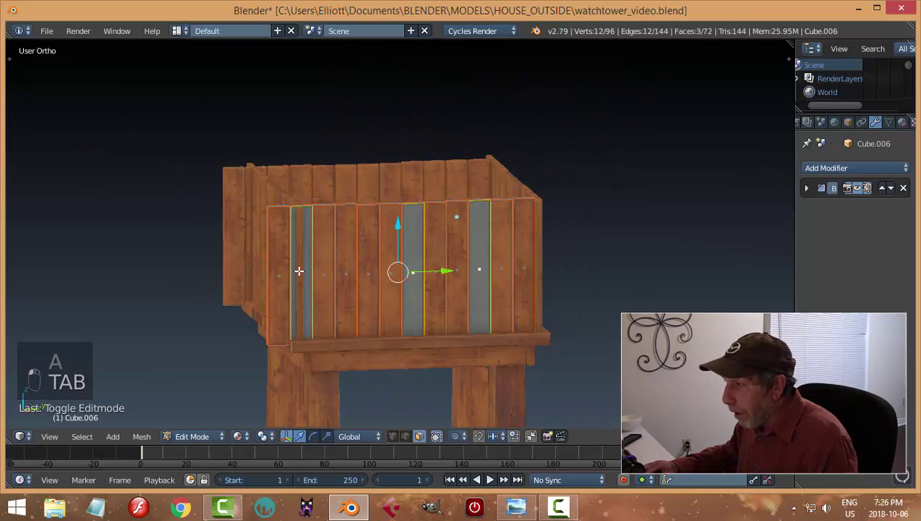
{"action": "right_click", "coordinate": [280, 261]}
{"action": "key", "text": "ctrl+KP_Add"}
{"action": "key", "text": "ctrl+KP_Add"}
{"action": "key", "text": "ctrl+KP_Add"}
{"action": "key", "text": "ctrl+KP_Add"}
{"action": "key", "text": "ctrl+KP_Add"}
{"action": "key", "text": "ctrl+KP_Add"}
{"action": "key", "text": "ctrl+KP_Add"}
{"action": "key", "text": "ctrl+KP_Add"}
{"action": "key", "text": "ctrl+KP_Add"}
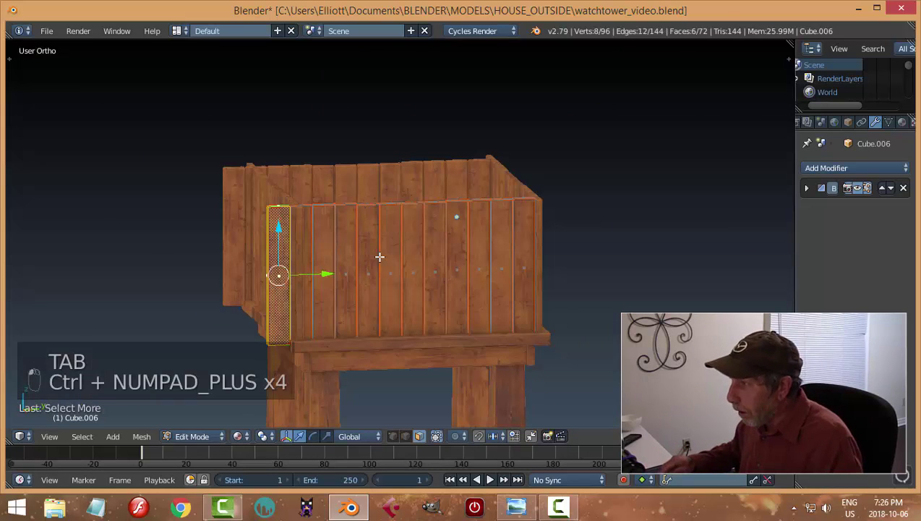
{"action": "key", "text": "x"}
{"action": "left_click", "coordinate": [380, 257]}
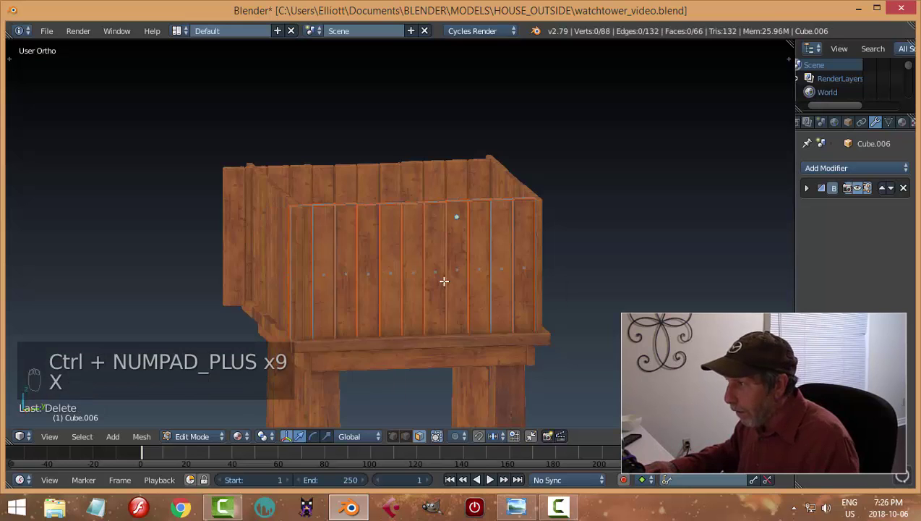
{"action": "middle_click_drag", "start_coordinate": [444, 280], "coordinate": [459, 302]}
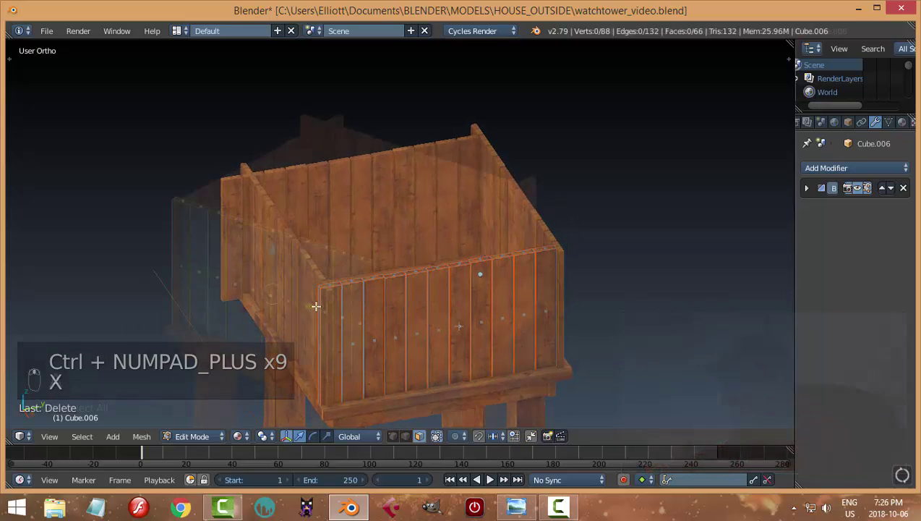
{"action": "key", "text": "a"}
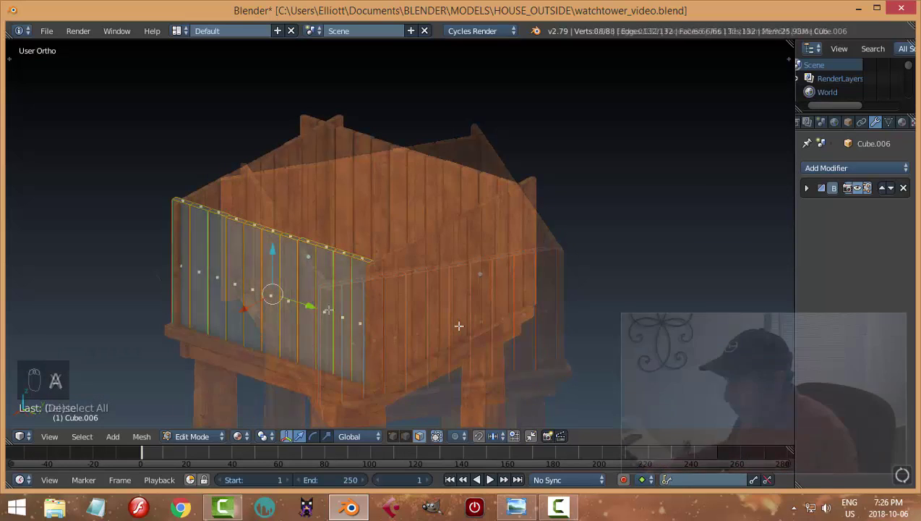
{"action": "key", "text": "a"}
{"action": "middle_click_drag", "start_coordinate": [433, 331], "coordinate": [442, 224]}
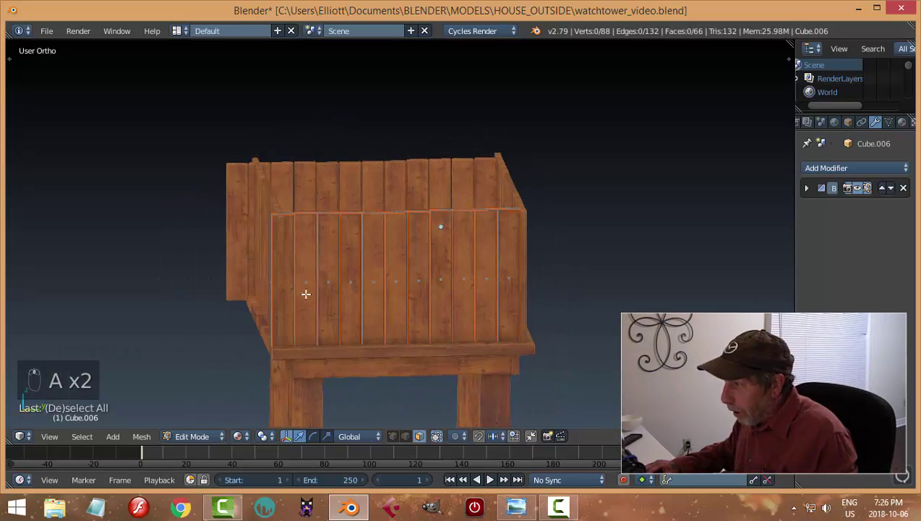
- Duplicate the end plank's faces and separate them into their own object, Cube.010
{"action": "right_click", "coordinate": [287, 253]}
{"action": "key", "text": "ctrl+KP_Add"}
{"action": "key", "text": "ctrl+KP_Add"}
{"action": "key", "text": "ctrl+KP_Add"}
{"action": "key", "text": "ctrl+KP_Add"}
{"action": "key", "text": "ctrl+KP_Add"}
{"action": "key", "text": "ctrl+KP_Add"}
{"action": "key", "text": "ctrl+KP_Add"}
{"action": "key", "text": "ctrl+KP_Add"}
{"action": "key", "text": "ctrl+KP_Add"}
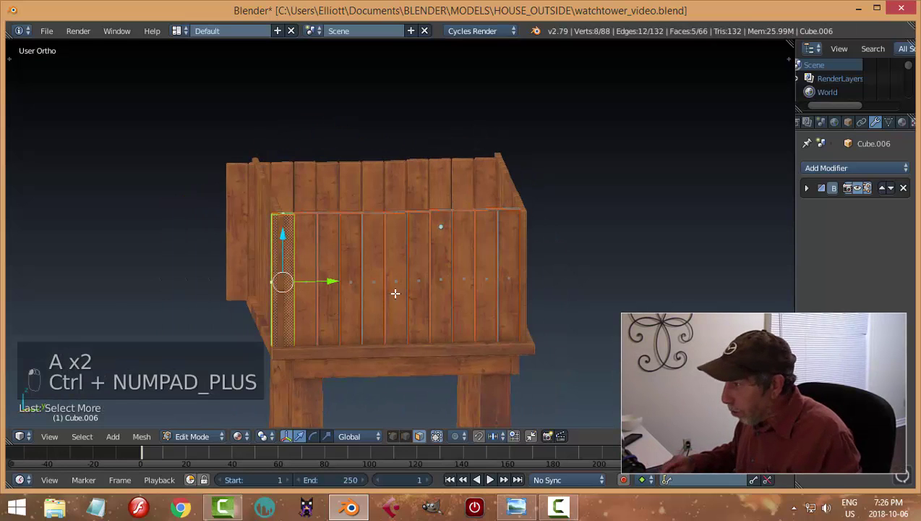
{"action": "middle_click_drag", "start_coordinate": [409, 262], "coordinate": [452, 280]}
{"action": "key", "text": "shift+d"}
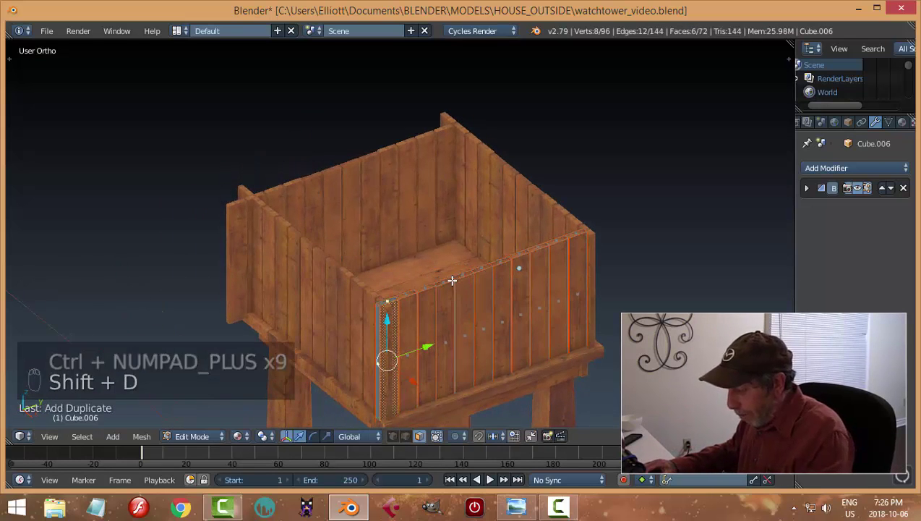
{"action": "key", "text": "p"}
{"action": "left_click", "coordinate": [451, 280]}
{"action": "key", "text": "Tab"}
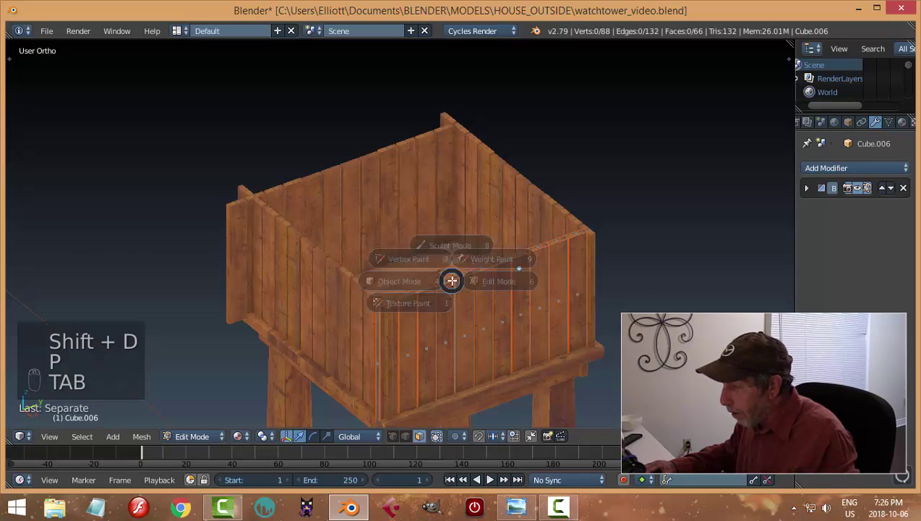
{"action": "left_click", "coordinate": [353, 280]}
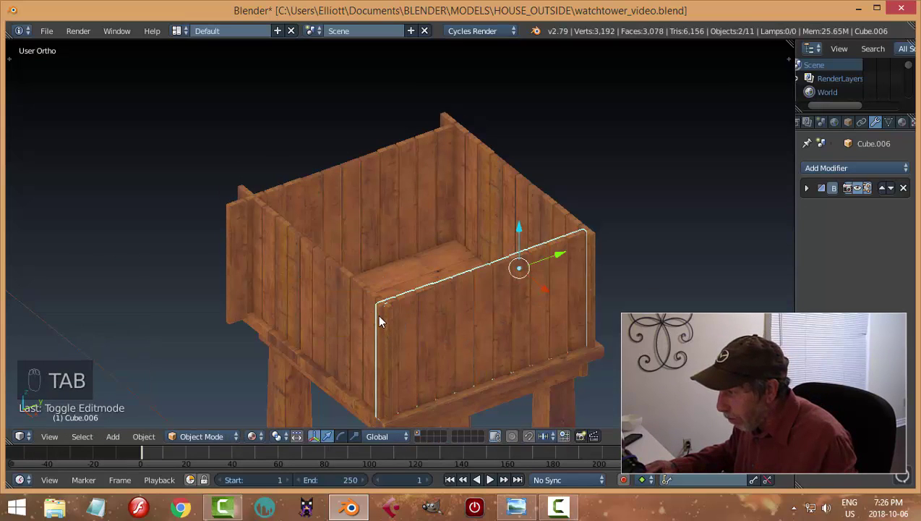
{"action": "right_click", "coordinate": [381, 318]}
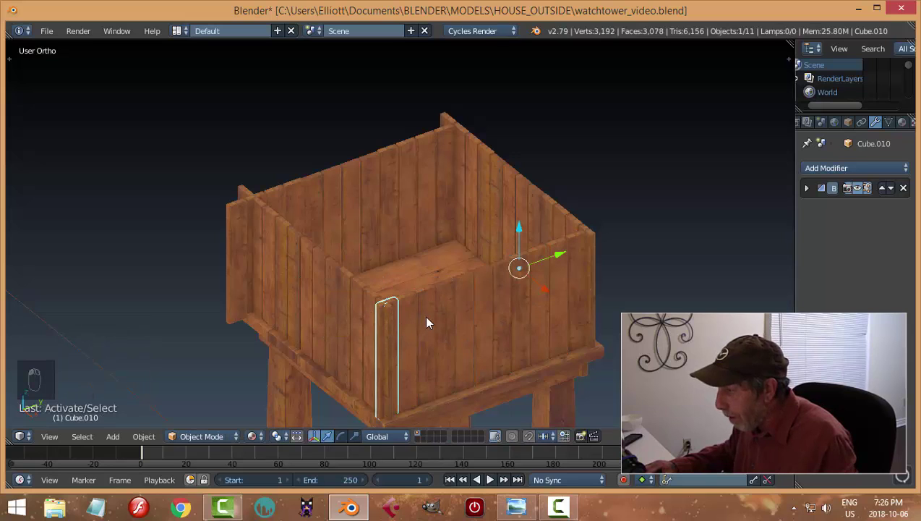
{"action": "right_click", "coordinate": [377, 313]}
{"action": "right_click", "coordinate": [377, 313]}
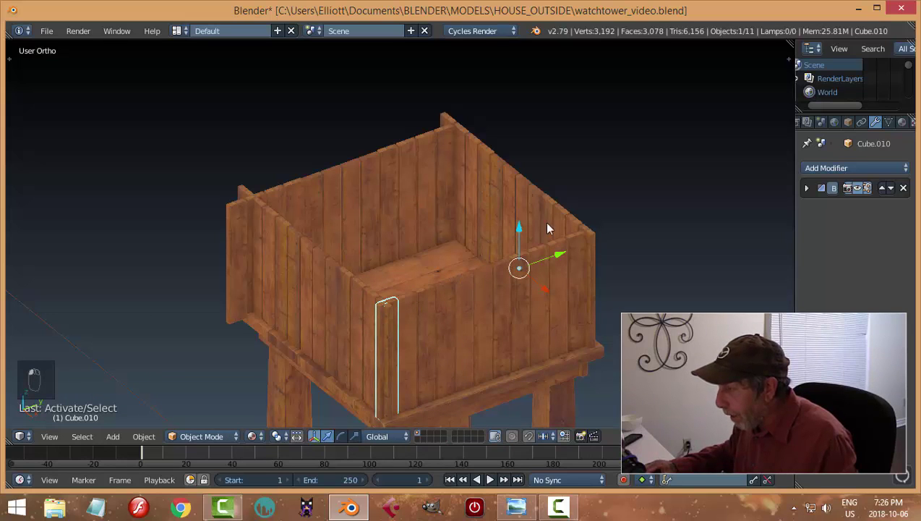
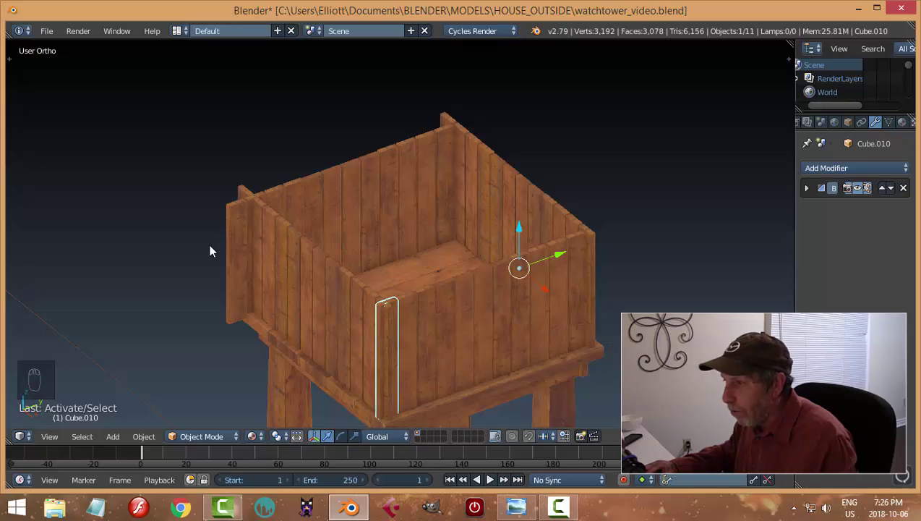
- Set the front-corner board's origin to its geometry
{"action": "key", "text": "t"}
{"action": "left_click", "coordinate": [64, 214]}
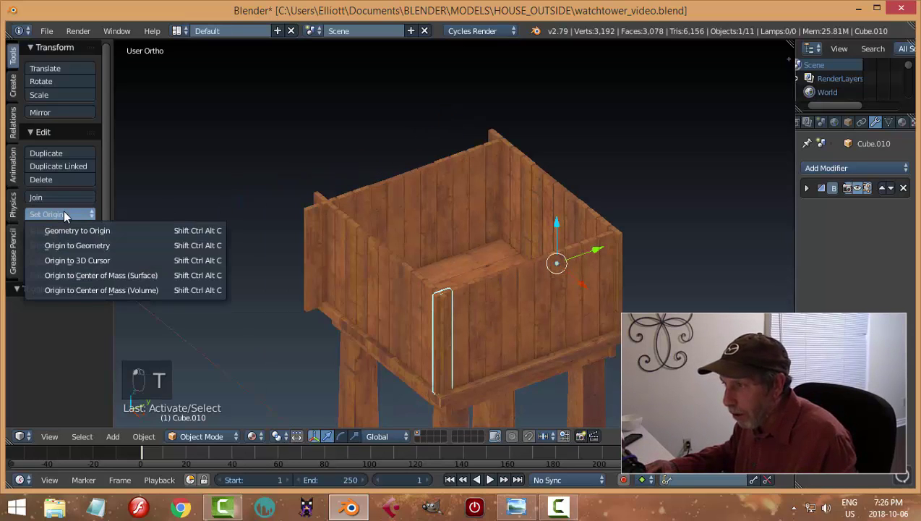
{"action": "left_click", "coordinate": [70, 243]}
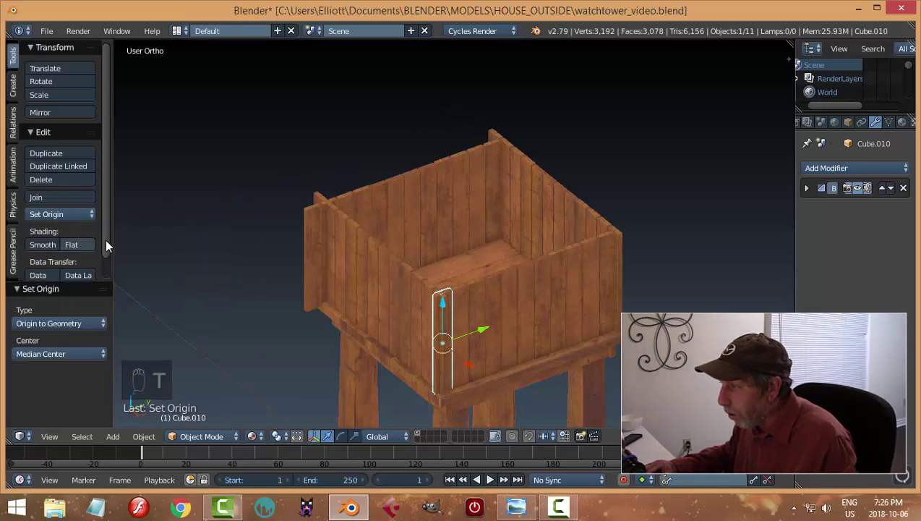
{"action": "middle_click_drag", "start_coordinate": [484, 312], "coordinate": [548, 310]}
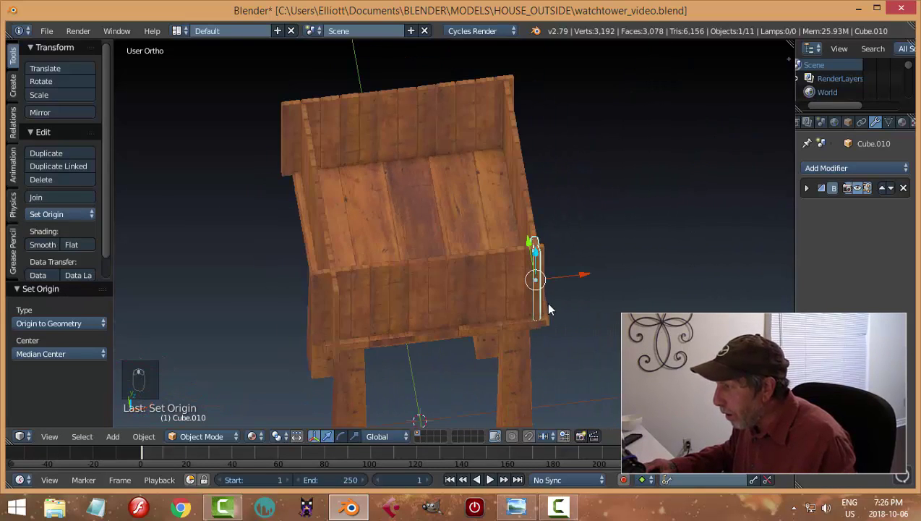
- In Edit Mode, widen the whole board 3.5 times along X
{"action": "key", "text": "Tab"}
{"action": "middle_click_drag", "start_coordinate": [636, 302], "coordinate": [520, 220]}
{"action": "key", "text": "a"}
{"action": "key", "text": "a"}
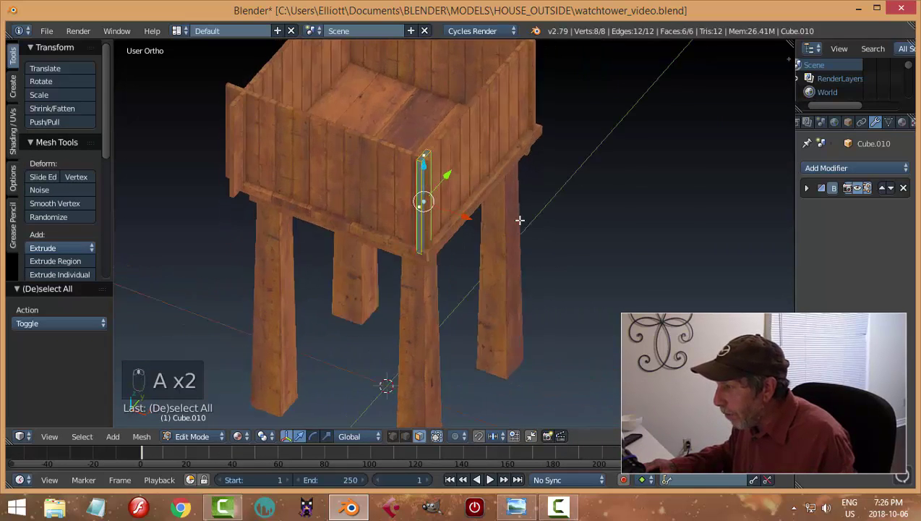
{"action": "key", "text": "s"}
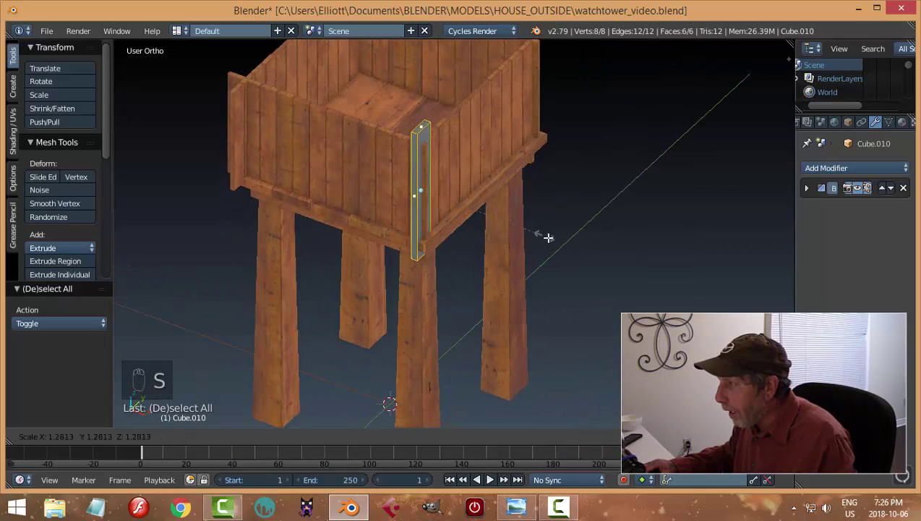
{"action": "right_click", "coordinate": [550, 239]}
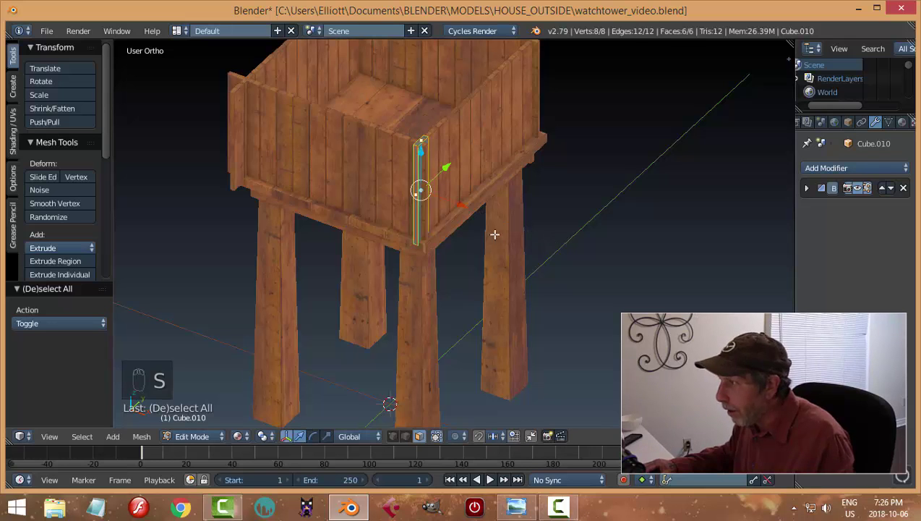
{"action": "middle_click_drag", "start_coordinate": [494, 233], "coordinate": [507, 251]}
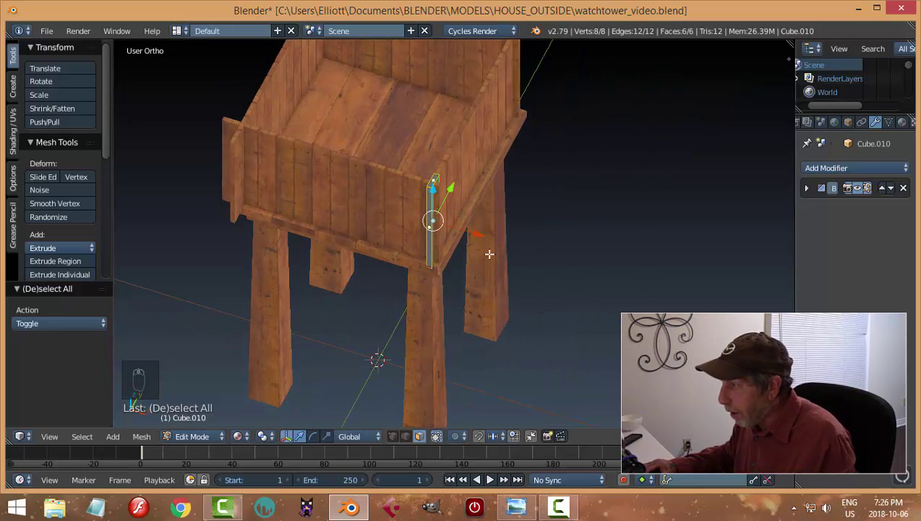
{"action": "key", "text": "s"}
{"action": "key", "text": "x"}
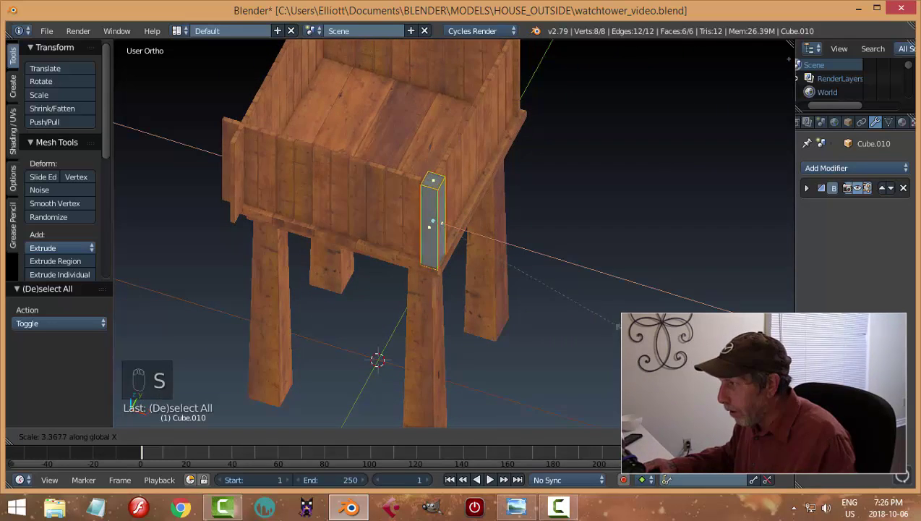
{"action": "key", "text": "Return"}
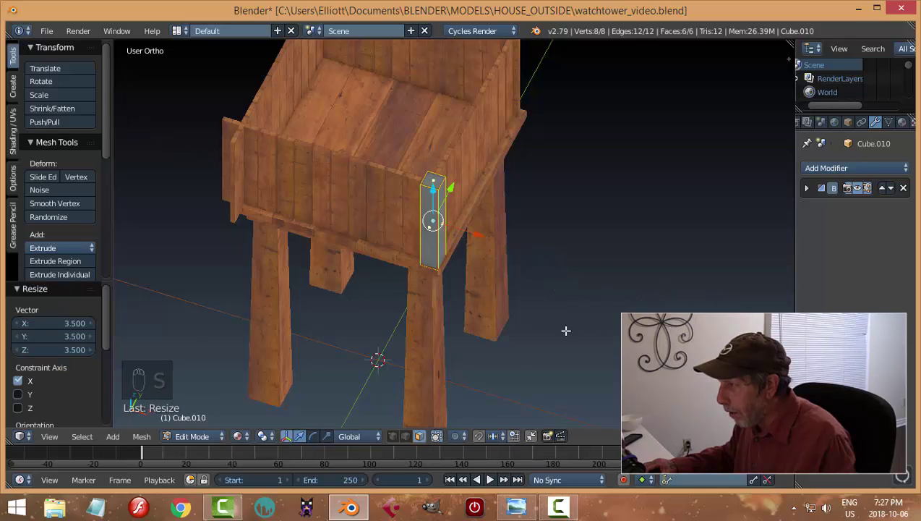
{"action": "middle_click_drag", "start_coordinate": [477, 282], "coordinate": [521, 288]}
- Select the board's top face and pull it upward
{"action": "key", "text": "a"}
{"action": "right_click", "coordinate": [403, 107]}
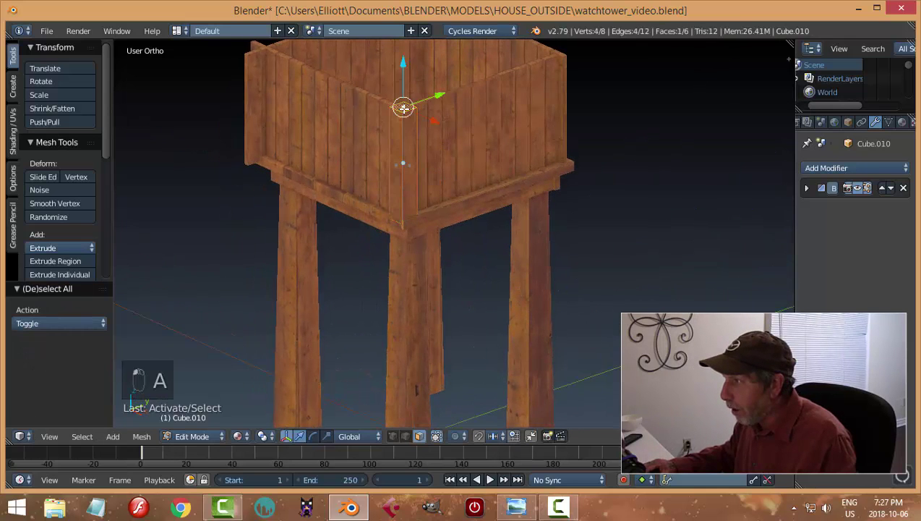
{"action": "left_click_drag", "start_coordinate": [406, 62], "coordinate": [414, 383]}
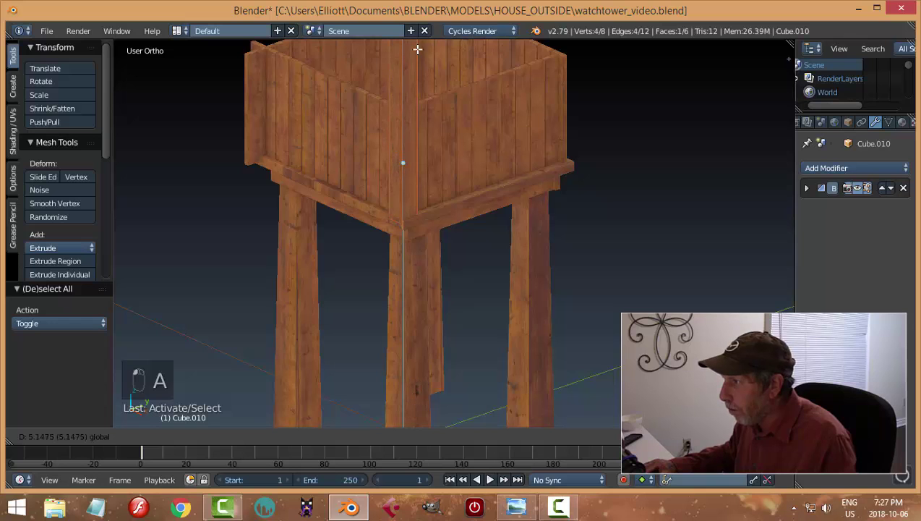
{"action": "left_click_drag", "start_coordinate": [429, 188], "coordinate": [430, 187]}
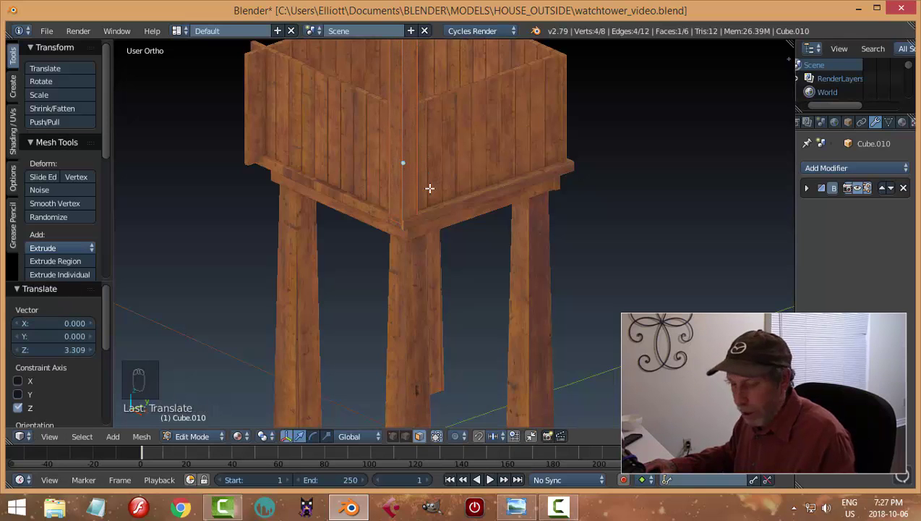
{"action": "key", "text": "Escape"}
- Adjust the top face's height so the post rises just above the wall tops
{"action": "scroll", "coordinate": [492, 200], "scroll_direction": "down", "scroll_amount": 5}
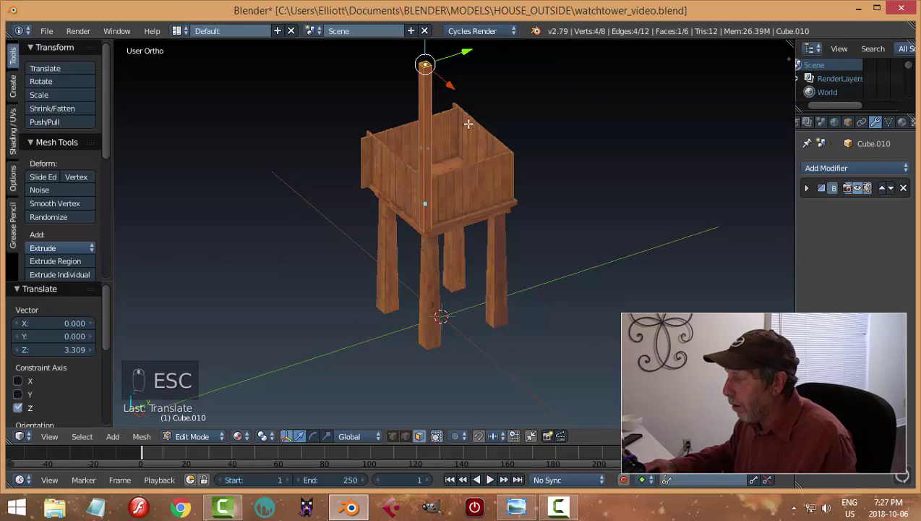
{"action": "scroll", "coordinate": [455, 116], "scroll_direction": "down", "scroll_amount": 3}
{"action": "left_click_drag", "start_coordinate": [438, 96], "coordinate": [441, 141]}
{"action": "scroll", "coordinate": [517, 195], "scroll_direction": "up", "scroll_amount": 3}
{"action": "middle_click_drag", "start_coordinate": [502, 207], "coordinate": [522, 168]}
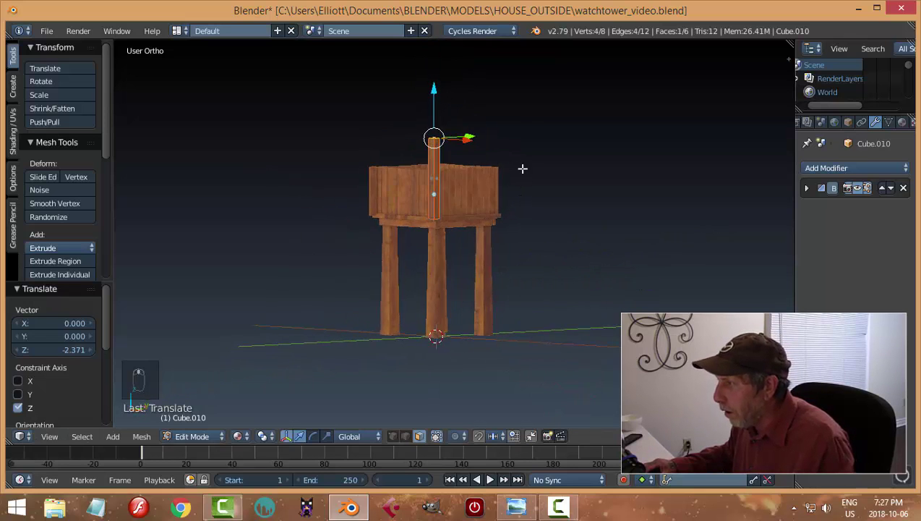
{"action": "scroll", "coordinate": [523, 181], "scroll_direction": "up", "scroll_amount": 4}
{"action": "scroll", "coordinate": [523, 181], "scroll_direction": "down", "scroll_amount": 2}
{"action": "middle_click_drag", "start_coordinate": [514, 216], "coordinate": [567, 222]}
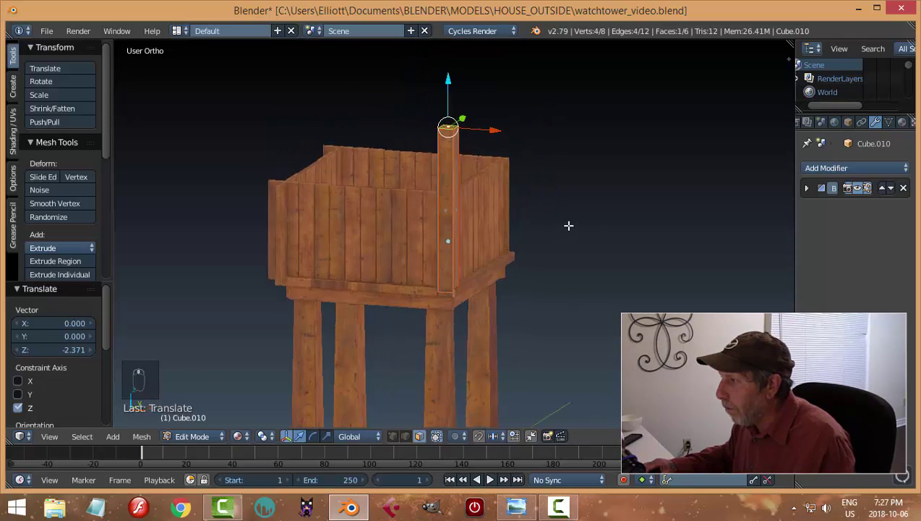
{"action": "left_click_drag", "start_coordinate": [449, 74], "coordinate": [451, 71]}
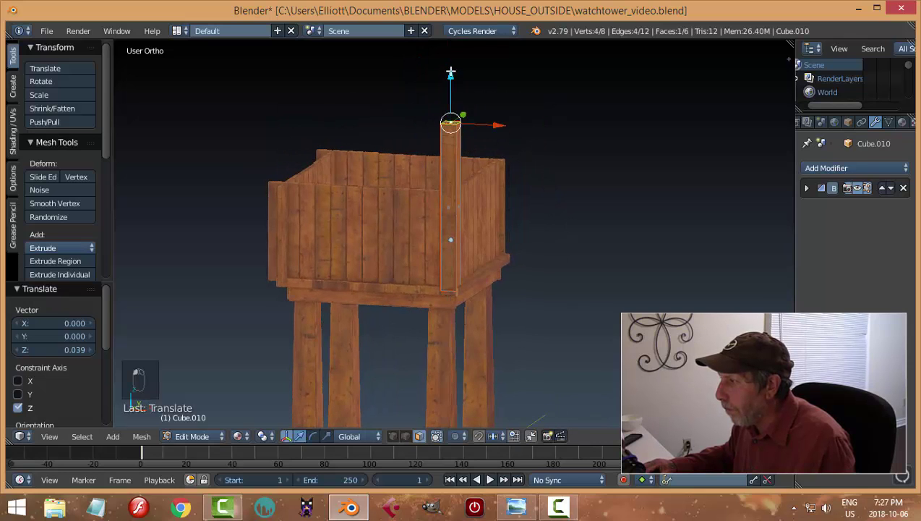
- Shift the whole post vertically and return to Object Mode
{"action": "key", "text": "a"}
{"action": "middle_click_drag", "start_coordinate": [535, 187], "coordinate": [502, 214]}
{"action": "key", "text": "a"}
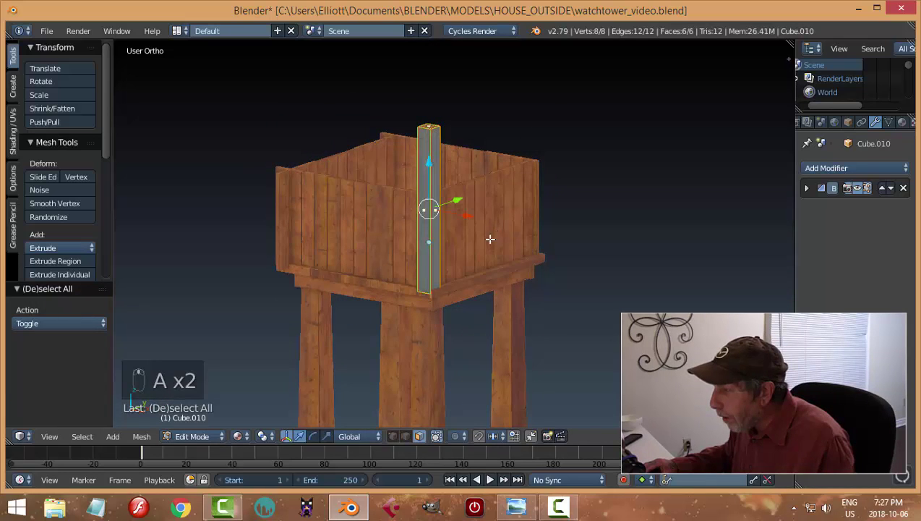
{"action": "left_click_drag", "start_coordinate": [424, 169], "coordinate": [432, 160]}
{"action": "key", "text": "a"}
{"action": "key", "text": "Tab"}
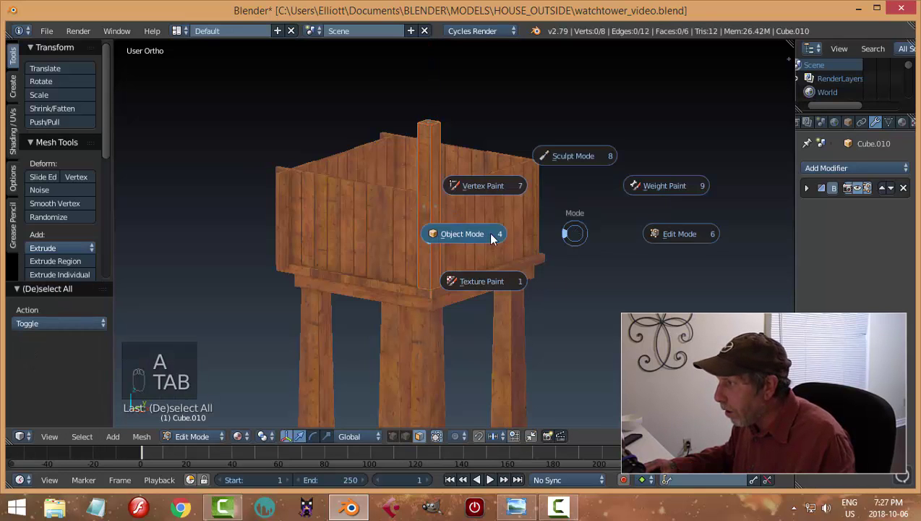
{"action": "middle_click_drag", "start_coordinate": [562, 238], "coordinate": [526, 291]}
- Nudge the corner post slightly along X and Y into the corner
{"action": "scroll", "coordinate": [505, 272], "scroll_direction": "up", "scroll_amount": 3}
{"action": "left_click_drag", "start_coordinate": [526, 290], "coordinate": [521, 290]}
{"action": "middle_click_drag", "start_coordinate": [592, 290], "coordinate": [411, 268]}
{"action": "left_click_drag", "start_coordinate": [411, 269], "coordinate": [412, 263]}
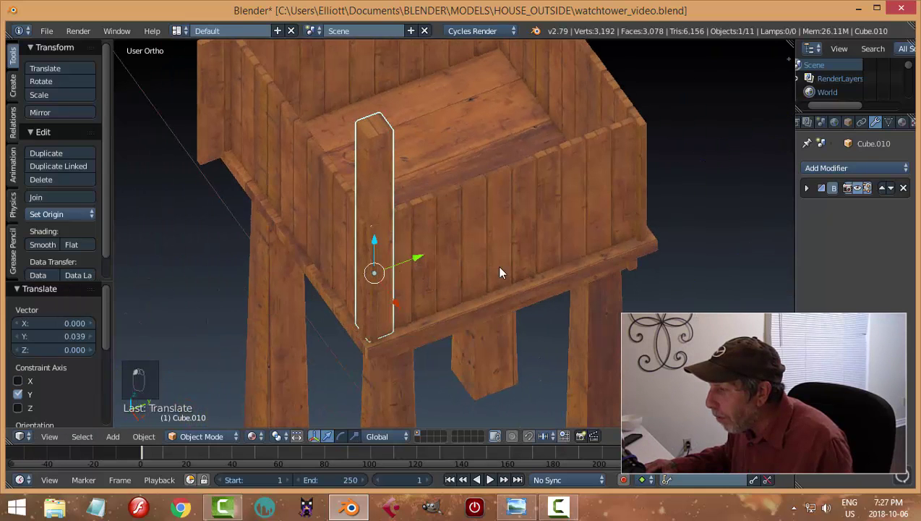
{"action": "middle_click_drag", "start_coordinate": [500, 270], "coordinate": [514, 334]}
{"action": "scroll", "coordinate": [572, 214], "scroll_direction": "up", "scroll_amount": 4}
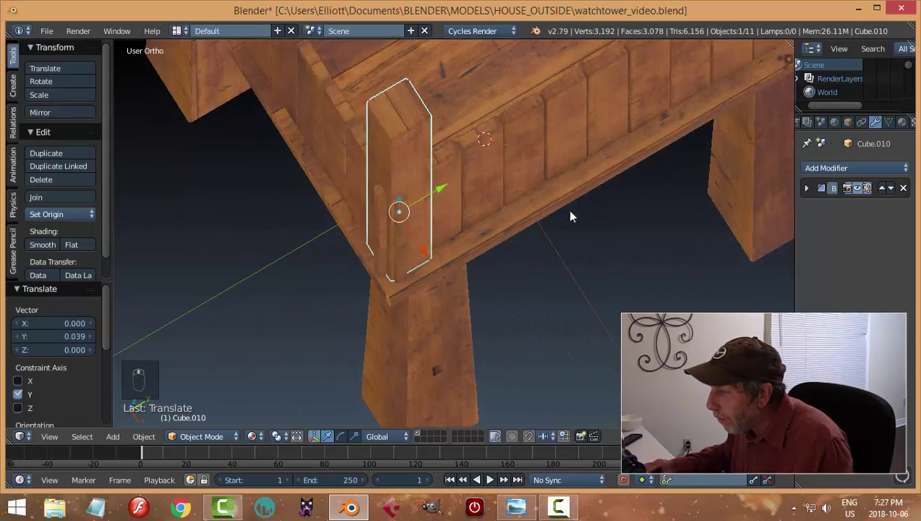
{"action": "middle_click_drag", "start_coordinate": [448, 248], "coordinate": [469, 204]}
- Delete the stray end face strip from the wall boards mesh and return to Object Mode
{"action": "key", "text": "a"}
{"action": "right_click", "coordinate": [486, 168]}
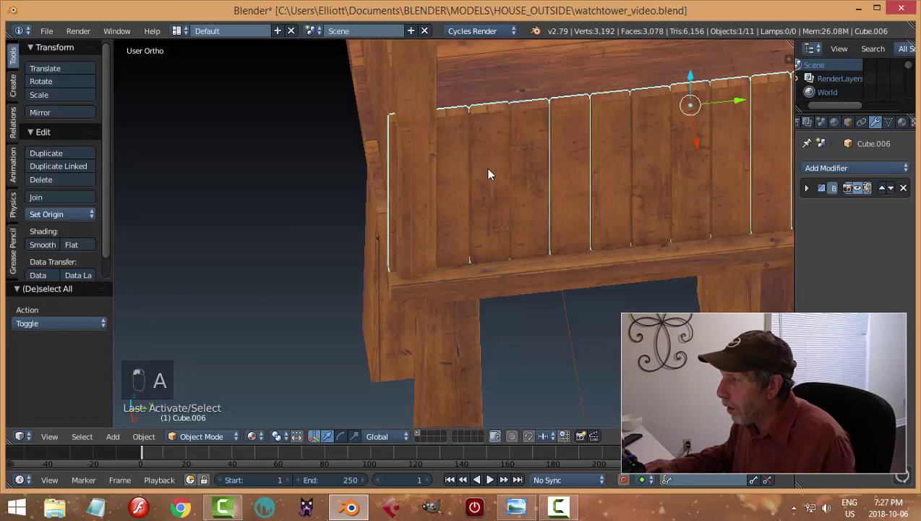
{"action": "key", "text": "Tab"}
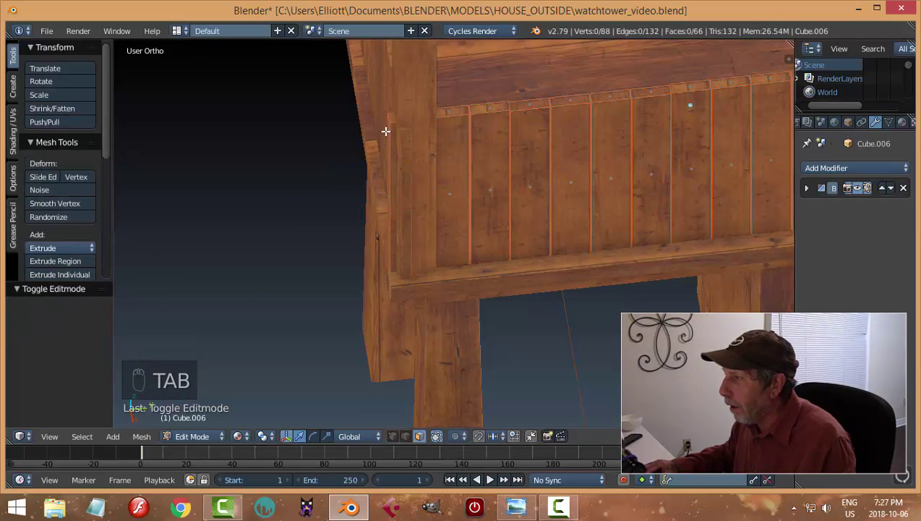
{"action": "right_click", "coordinate": [390, 139]}
{"action": "key", "text": "ctrl+KP_Add"}
{"action": "key", "text": "ctrl+KP_Add"}
{"action": "key", "text": "ctrl+KP_Add"}
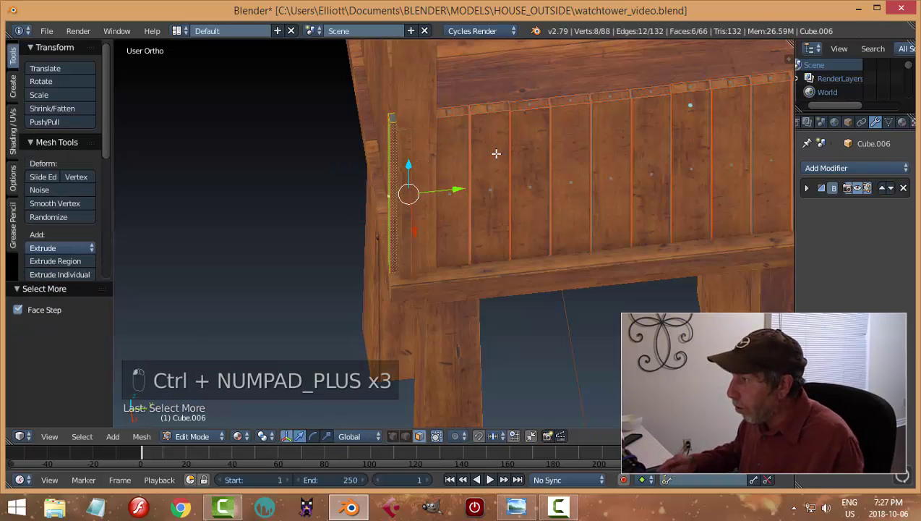
{"action": "key", "text": "ctrl+KP_Add"}
{"action": "key", "text": "ctrl+KP_Add"}
{"action": "key", "text": "x"}
{"action": "left_click", "coordinate": [495, 153]}
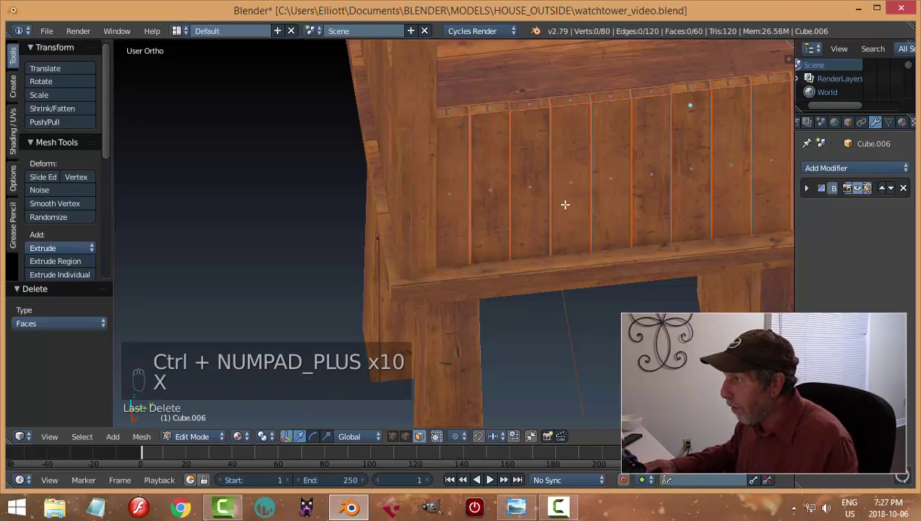
{"action": "middle_click_drag", "start_coordinate": [565, 203], "coordinate": [572, 157]}
{"action": "key", "text": "Tab"}
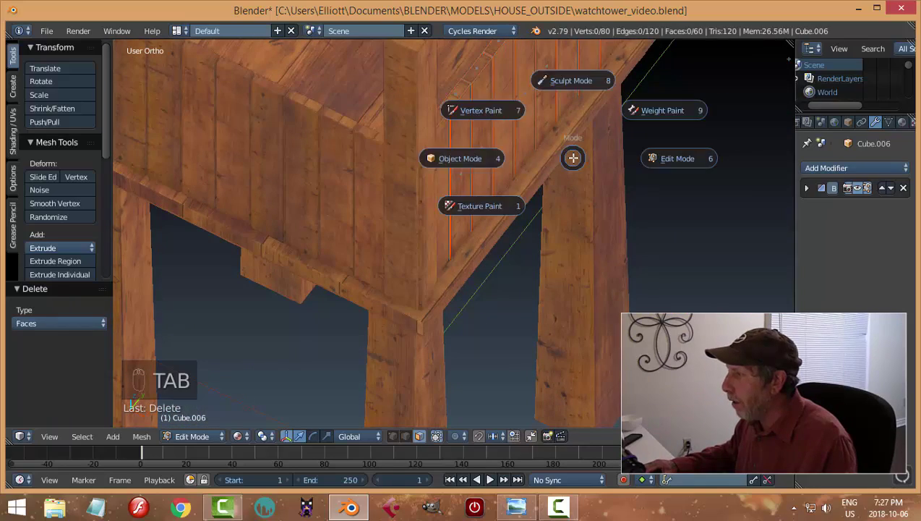
{"action": "left_click", "coordinate": [504, 159]}
{"action": "middle_click_drag", "start_coordinate": [505, 158], "coordinate": [418, 169]}
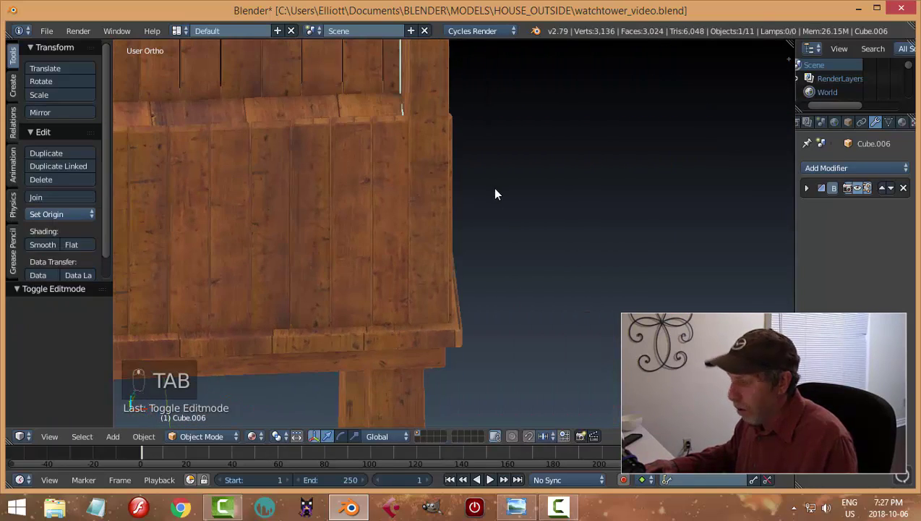
{"action": "key", "text": "a"}
{"action": "key", "text": "a"}
- Nudge the Cube.008 wall panel slightly along Y
{"action": "middle_click_drag", "start_coordinate": [532, 202], "coordinate": [399, 207]}
{"action": "right_click", "coordinate": [383, 187]}
{"action": "middle_click_drag", "start_coordinate": [485, 238], "coordinate": [477, 207]}
{"action": "middle_click_drag", "start_coordinate": [498, 178], "coordinate": [512, 214]}
{"action": "left_click_drag", "start_coordinate": [465, 119], "coordinate": [470, 118]}
{"action": "key", "text": "a"}
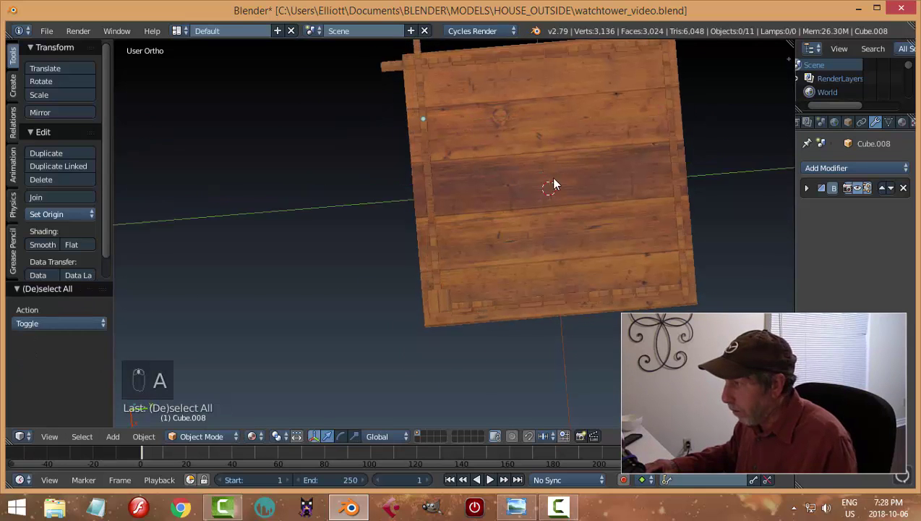
{"action": "middle_click_drag", "start_coordinate": [551, 185], "coordinate": [517, 227]}
- Delete the thin end strip of the front wall panel and return to Object Mode
{"action": "right_click", "coordinate": [516, 207]}
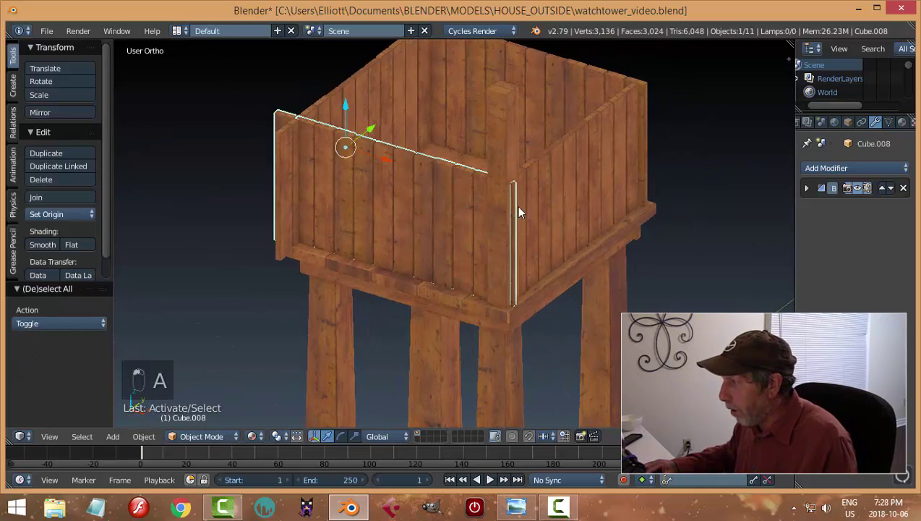
{"action": "key", "text": "Tab"}
{"action": "left_click", "coordinate": [611, 206]}
{"action": "scroll", "coordinate": [529, 241], "scroll_direction": "up", "scroll_amount": 3}
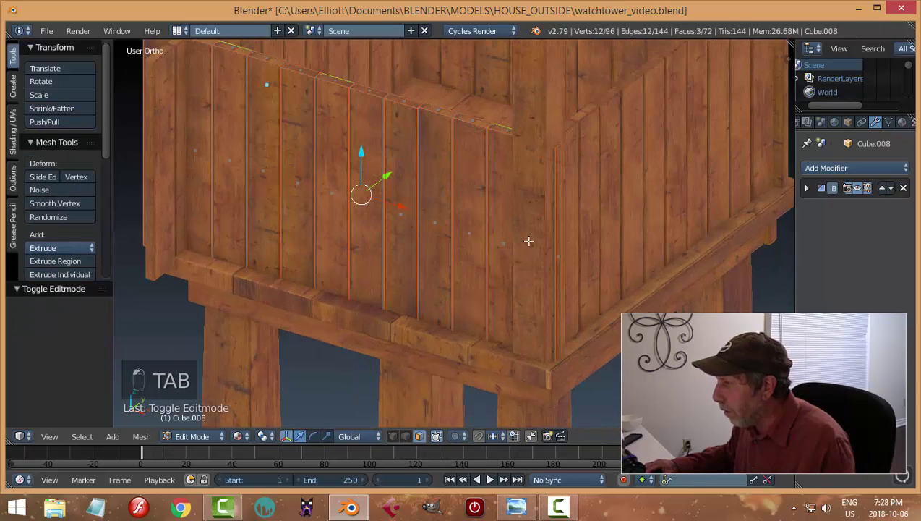
{"action": "right_click", "coordinate": [561, 199]}
{"action": "key", "text": "ctrl+KP_Add"}
{"action": "key", "text": "ctrl+KP_Add"}
{"action": "key", "text": "ctrl+KP_Add"}
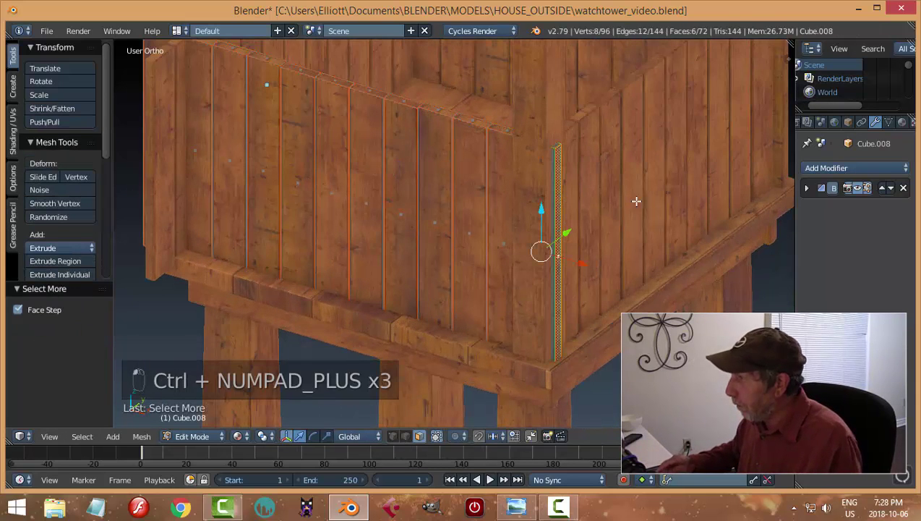
{"action": "key", "text": "ctrl+KP_Add"}
{"action": "key", "text": "ctrl+KP_Add"}
{"action": "key", "text": "ctrl+KP_Add"}
{"action": "key", "text": "x"}
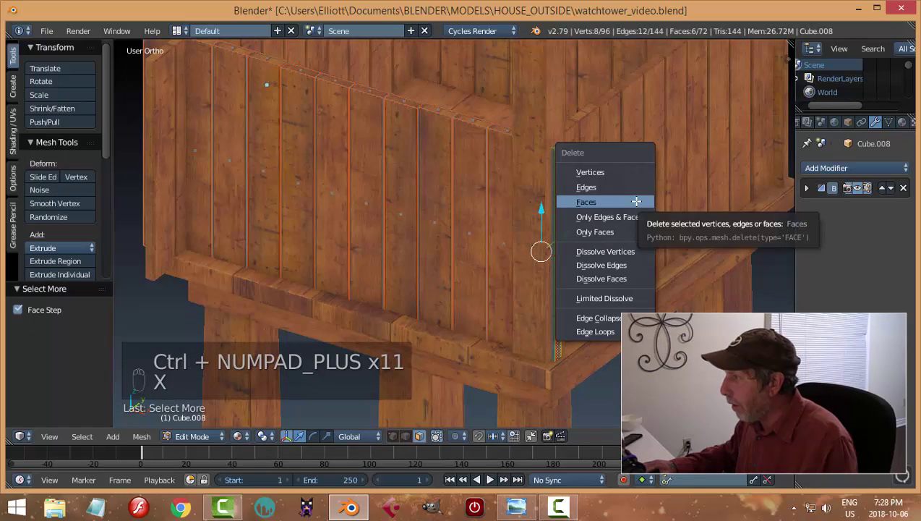
{"action": "left_click", "coordinate": [633, 200]}
{"action": "key", "text": "Tab"}
{"action": "left_click", "coordinate": [505, 221]}
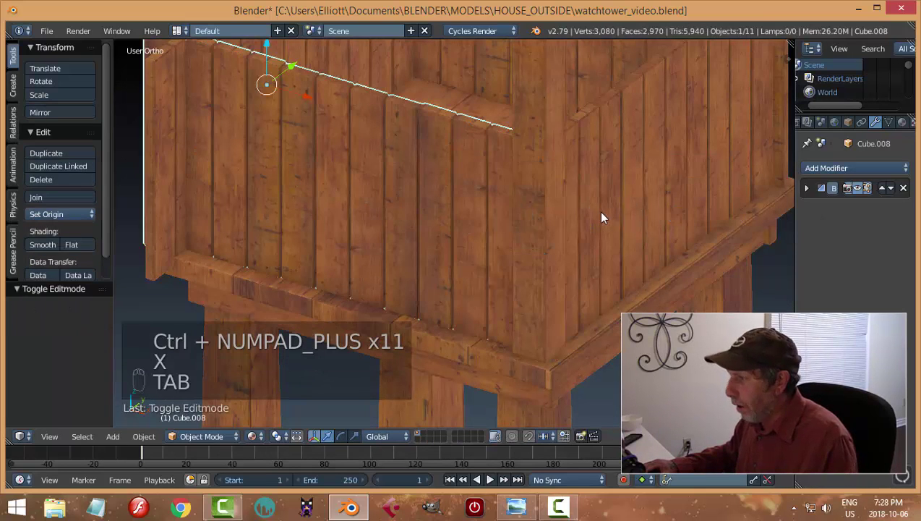
{"action": "key", "text": "a"}
{"action": "key", "text": "a"}
- Save the file as watchtower_video.blend
{"action": "scroll", "coordinate": [598, 211], "scroll_direction": "down", "scroll_amount": 6}
{"action": "key", "text": "ctrl+s"}
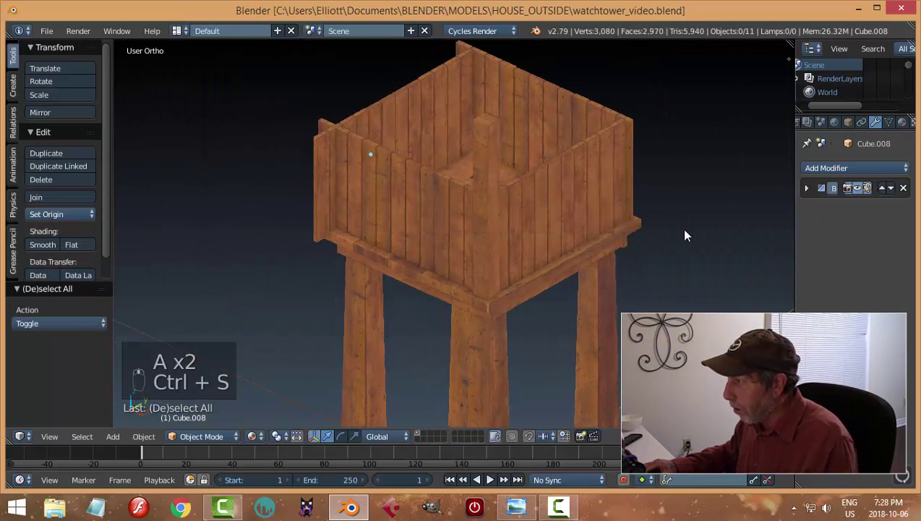
{"action": "middle_click_drag", "start_coordinate": [684, 233], "coordinate": [490, 232]}
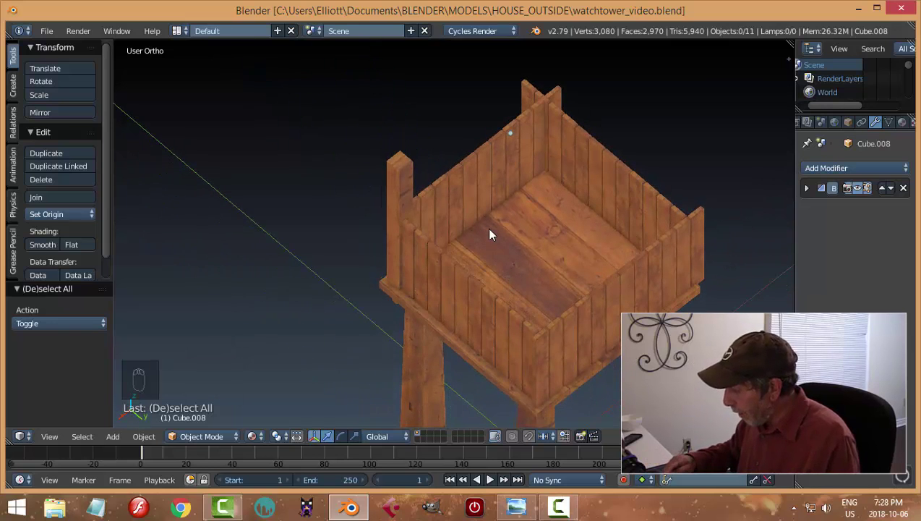
- Duplicate the corner post and move the copy -2.340 along X to the opposite corner
{"action": "key", "text": "KP_7"}
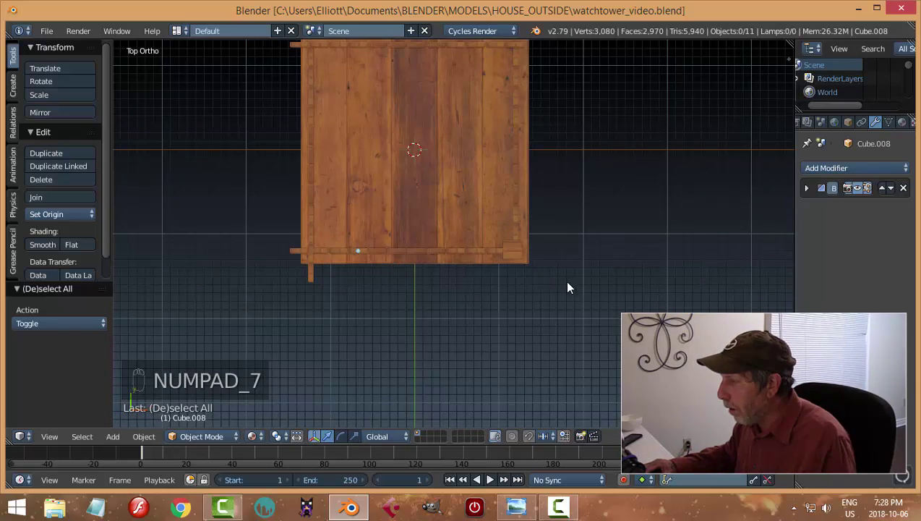
{"action": "right_click", "coordinate": [515, 251]}
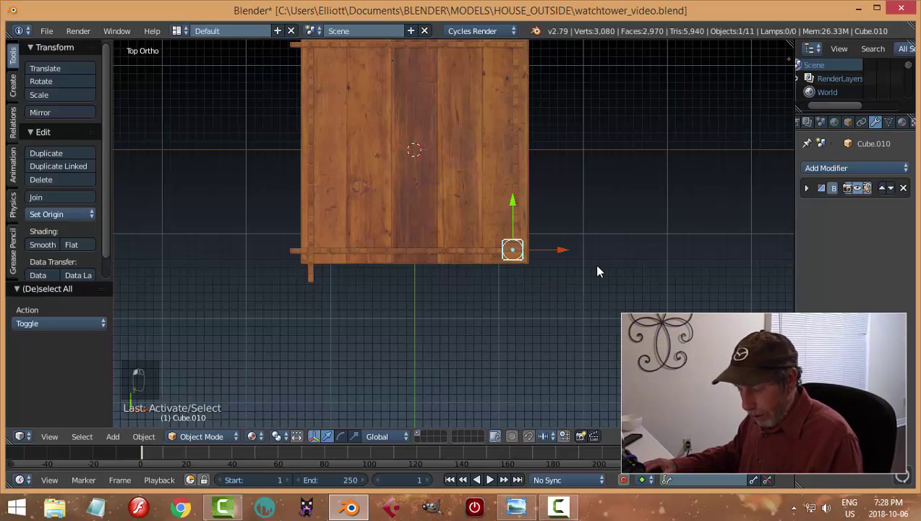
{"action": "key", "text": "shift+d"}
{"action": "key", "text": "g"}
{"action": "key", "text": "x"}
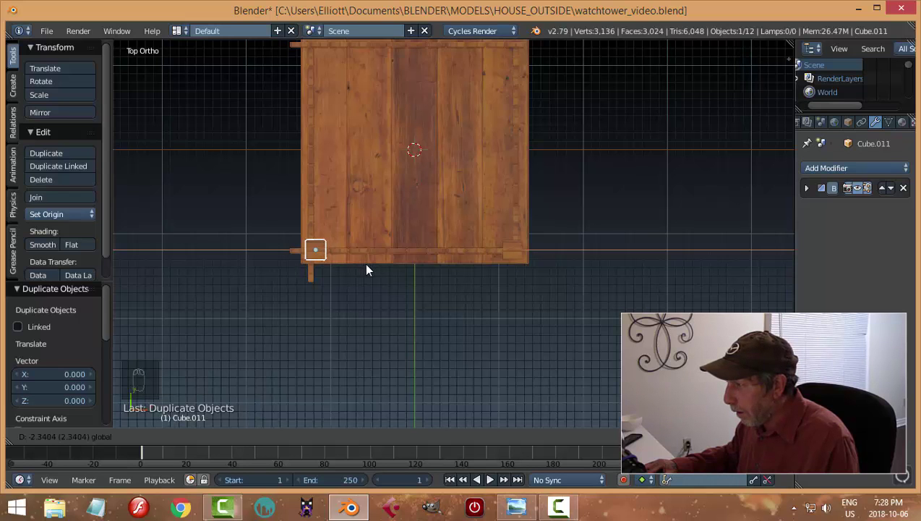
{"action": "left_click", "coordinate": [363, 264]}
{"action": "middle_click_drag", "start_coordinate": [375, 267], "coordinate": [430, 275]}
- Duplicate both posts and place the copies 2.365 along Y at the far corners
{"action": "right_click", "coordinate": [373, 298], "text": "shift"}
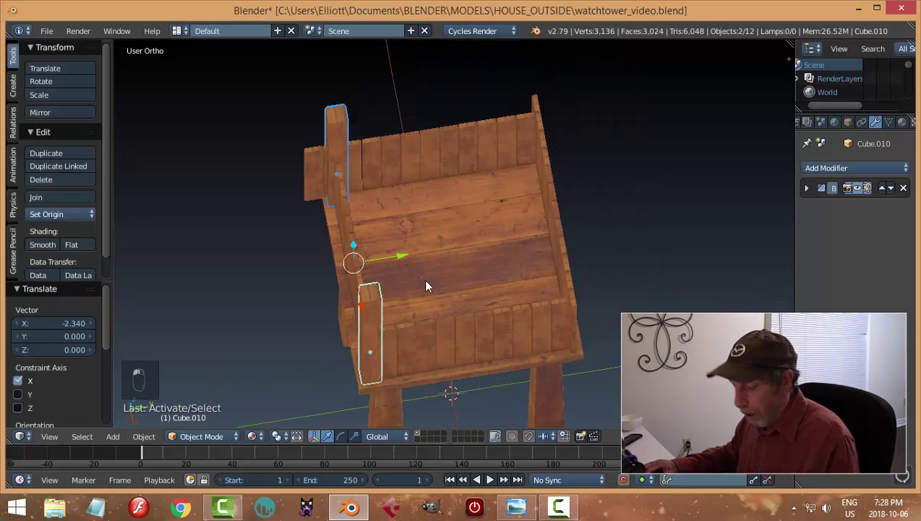
{"action": "key", "text": "shift+d"}
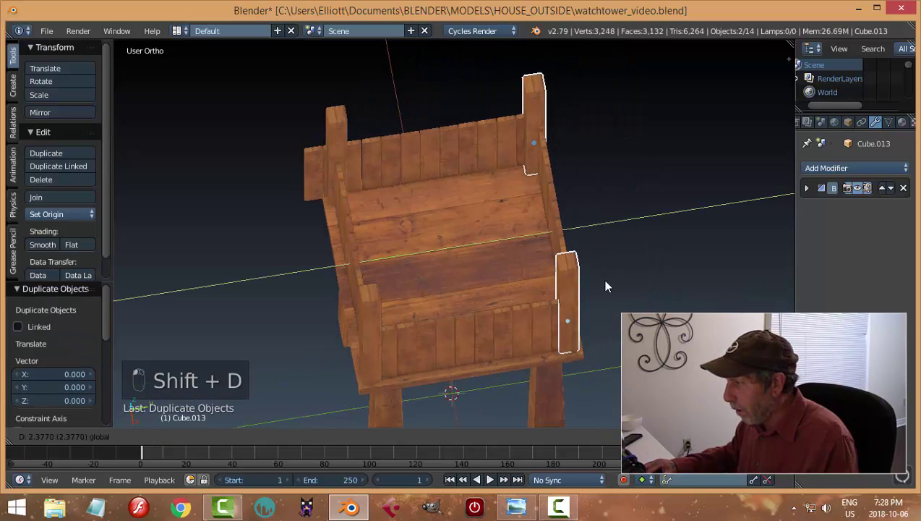
{"action": "left_click", "coordinate": [605, 288]}
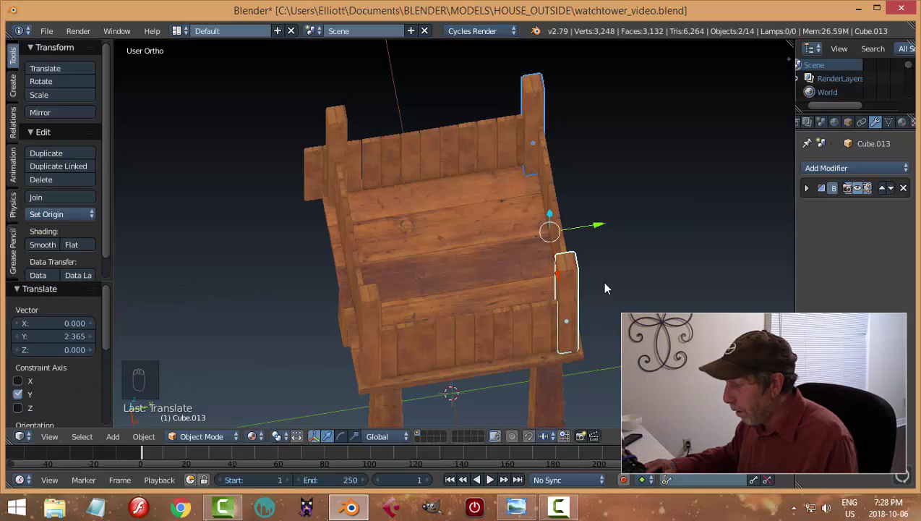
{"action": "key", "text": "KP_7"}
{"action": "scroll", "coordinate": [597, 234], "scroll_direction": "up", "scroll_amount": 3}
{"action": "middle_click_drag", "start_coordinate": [596, 233], "coordinate": [571, 295], "text": "shift"}
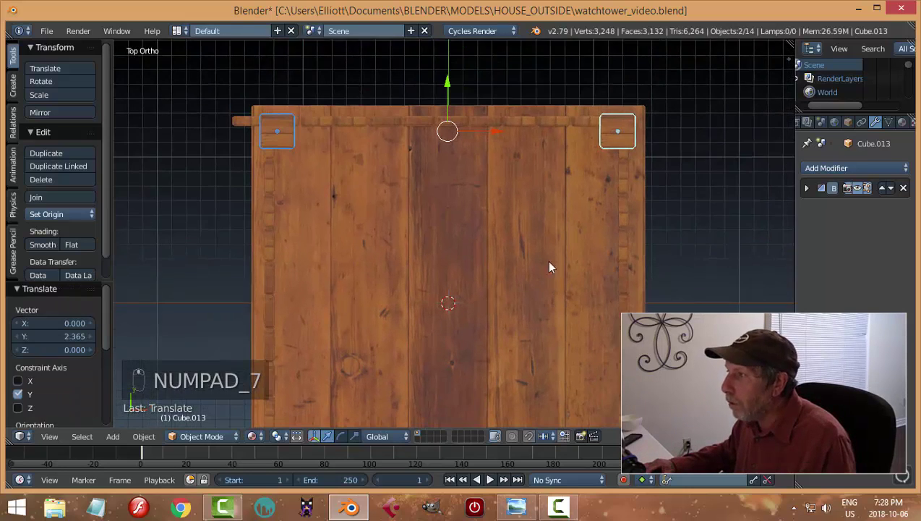
{"action": "scroll", "coordinate": [426, 238], "scroll_direction": "up", "scroll_amount": 1}
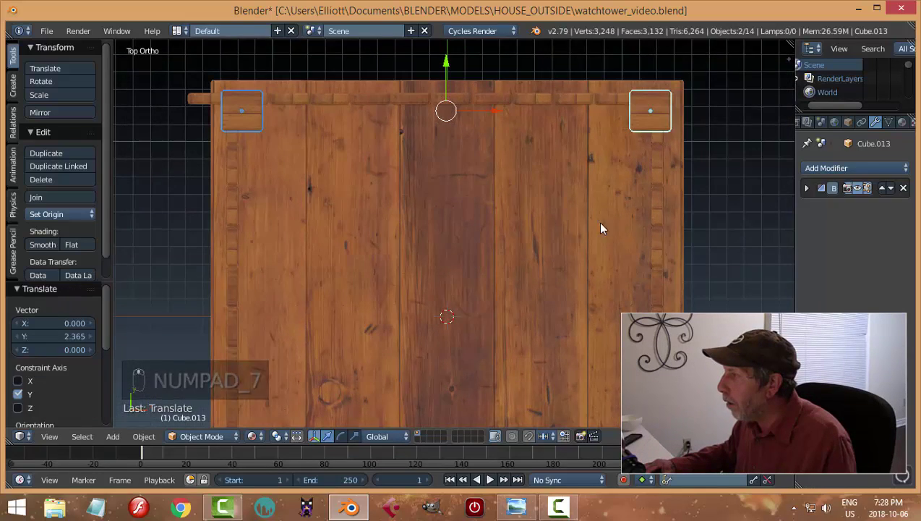
{"action": "middle_click_drag", "start_coordinate": [600, 227], "coordinate": [530, 131]}
- Nudge the side wall Cube.007 slightly along Y
{"action": "right_click", "coordinate": [569, 131]}
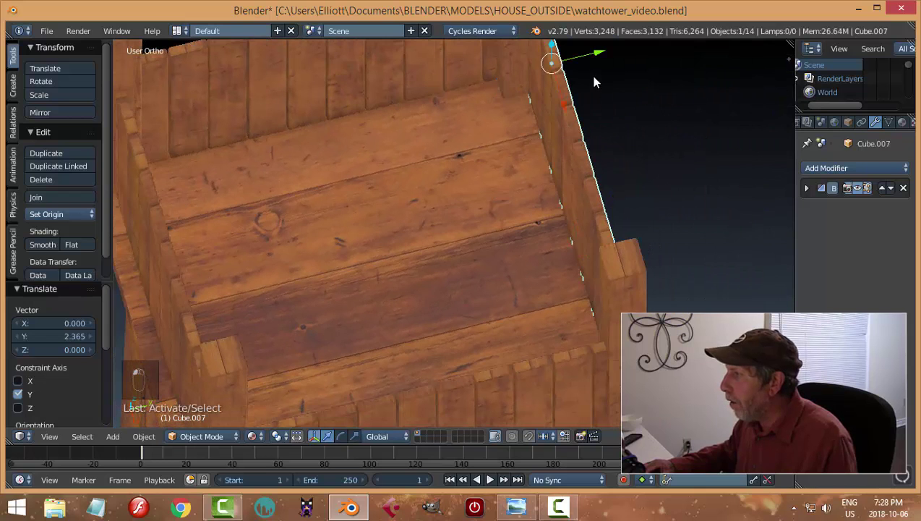
{"action": "left_click_drag", "start_coordinate": [597, 60], "coordinate": [593, 72]}
{"action": "middle_click_drag", "start_coordinate": [593, 72], "coordinate": [675, 173]}
{"action": "left_click_drag", "start_coordinate": [641, 118], "coordinate": [638, 111]}
{"action": "key", "text": "a"}
{"action": "middle_click_drag", "start_coordinate": [701, 146], "coordinate": [549, 185]}
{"action": "scroll", "coordinate": [526, 247], "scroll_direction": "up", "scroll_amount": 4}
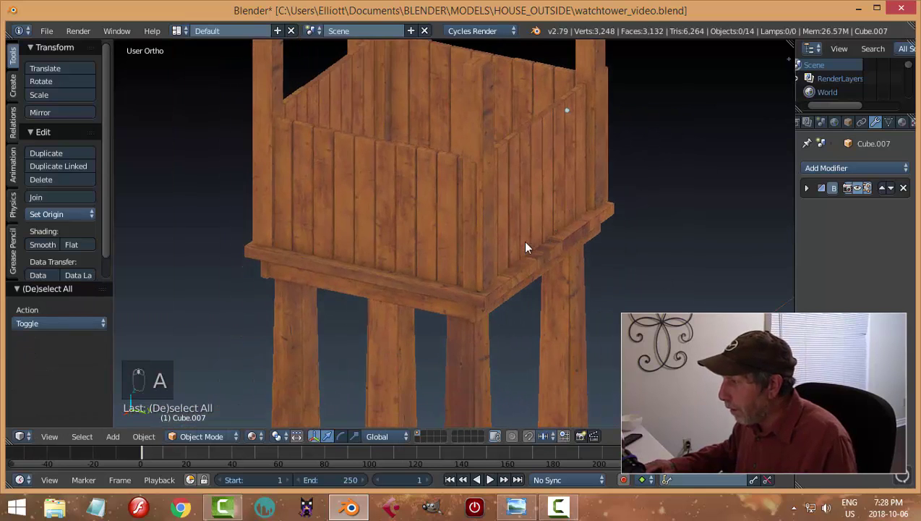
- In Edit Mode on Cube.007, delete one end plank's faces
{"action": "right_click", "coordinate": [472, 175]}
{"action": "key", "text": "Tab"}
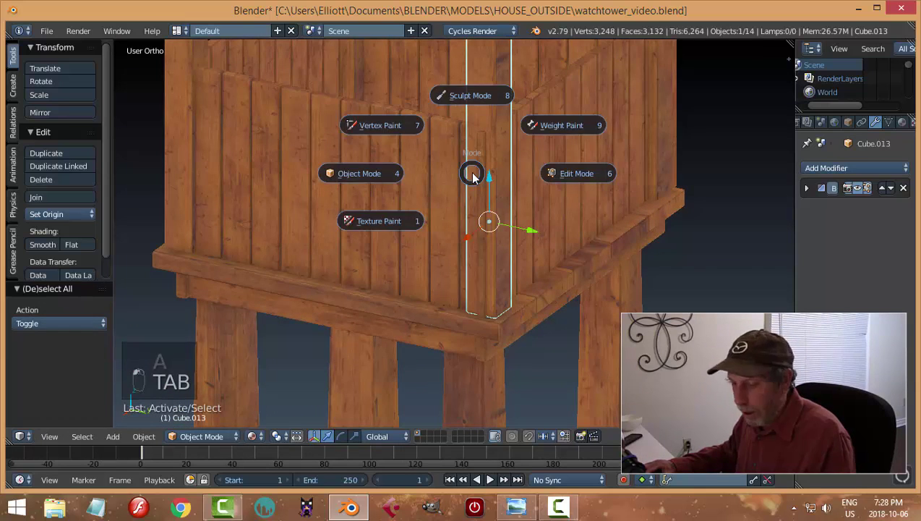
{"action": "right_click", "coordinate": [479, 163]}
{"action": "key", "text": "Tab"}
{"action": "left_click", "coordinate": [534, 175]}
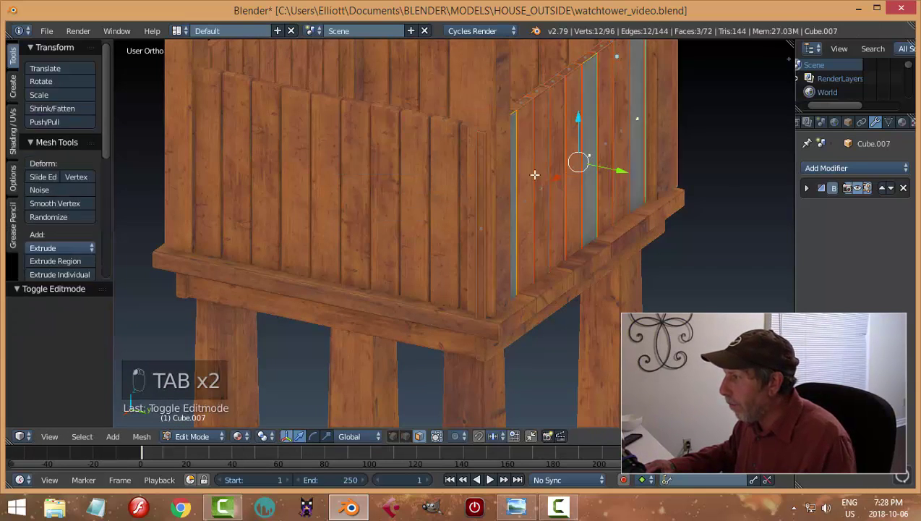
{"action": "right_click", "coordinate": [474, 152]}
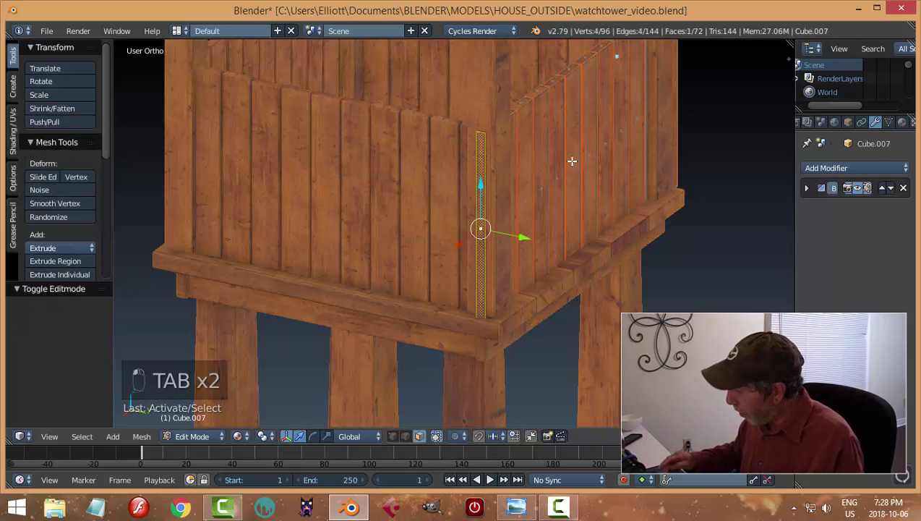
{"action": "key", "text": "ctrl+KP_Add"}
{"action": "key", "text": "ctrl+KP_Add"}
{"action": "key", "text": "ctrl+KP_Add"}
{"action": "key", "text": "ctrl+KP_Add"}
{"action": "key", "text": "ctrl+KP_Add"}
{"action": "key", "text": "ctrl+KP_Add"}
{"action": "key", "text": "ctrl+KP_Add"}
{"action": "key", "text": "ctrl+KP_Add"}
{"action": "key", "text": "ctrl+KP_Add"}
{"action": "key", "text": "ctrl+KP_Add"}
{"action": "key", "text": "ctrl+KP_Add"}
{"action": "key", "text": "x"}
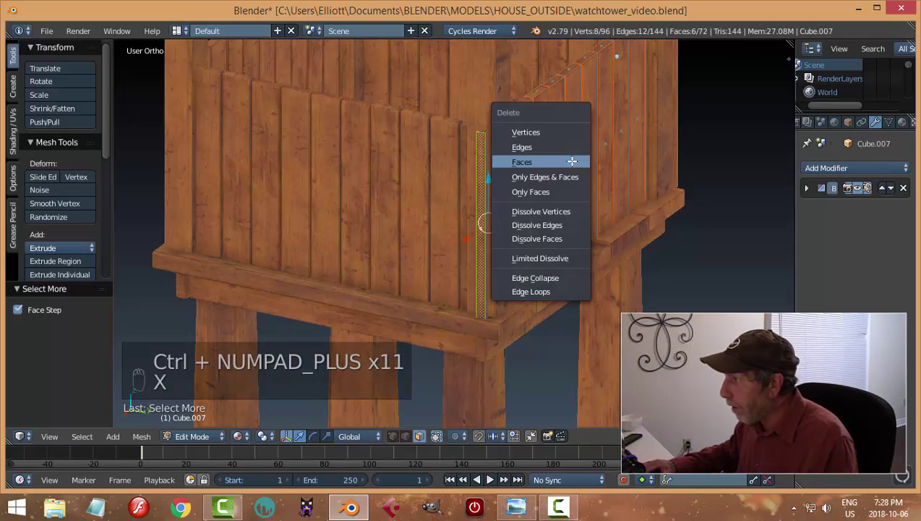
{"action": "left_click", "coordinate": [572, 160]}
- Delete the opposite end plank's faces, then slide the wall -0.009 along X between the posts
{"action": "middle_click_drag", "start_coordinate": [605, 203], "coordinate": [542, 193]}
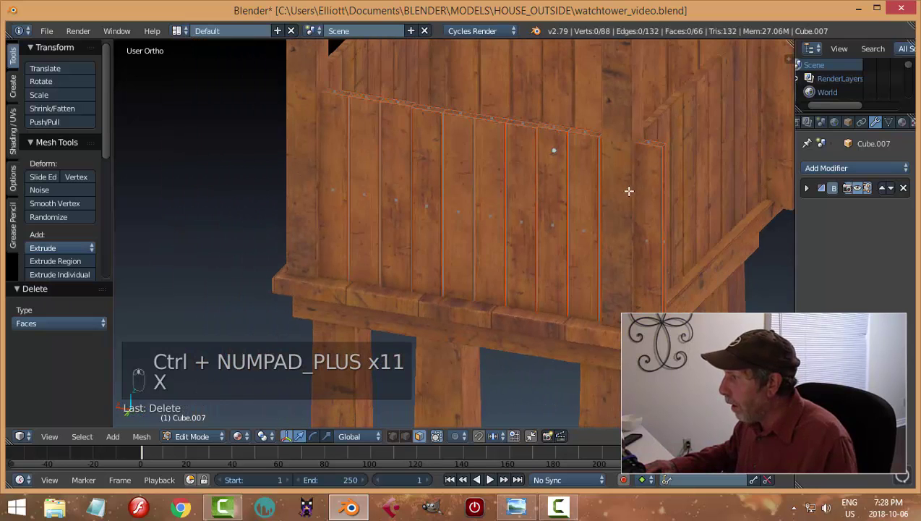
{"action": "right_click", "coordinate": [651, 188]}
{"action": "key", "text": "ctrl+KP_Add"}
{"action": "key", "text": "ctrl+KP_Add"}
{"action": "key", "text": "ctrl+KP_Add"}
{"action": "key", "text": "ctrl+KP_Add"}
{"action": "key", "text": "ctrl+KP_Add"}
{"action": "key", "text": "ctrl+KP_Add"}
{"action": "key", "text": "ctrl+KP_Add"}
{"action": "key", "text": "ctrl+KP_Add"}
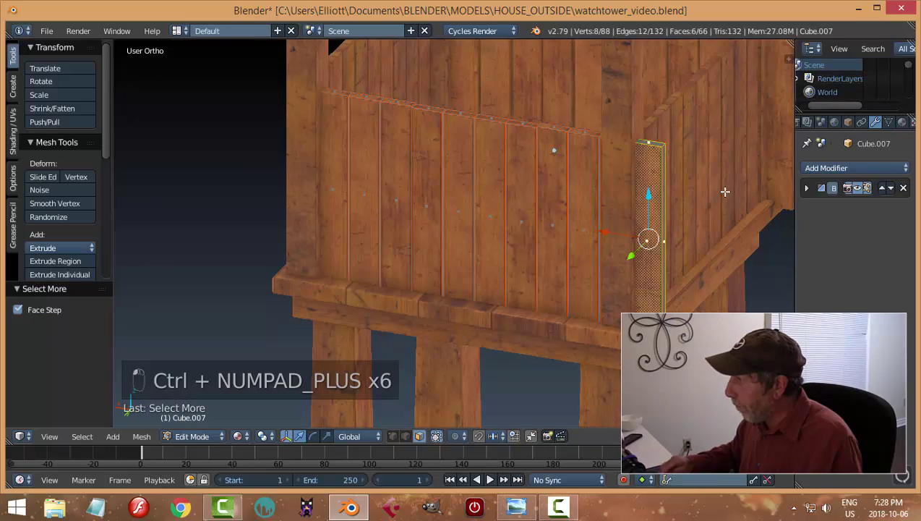
{"action": "key", "text": "x"}
{"action": "left_click", "coordinate": [723, 195]}
{"action": "middle_click_drag", "start_coordinate": [658, 214], "coordinate": [694, 225]}
{"action": "middle_click_drag", "start_coordinate": [528, 199], "coordinate": [618, 149]}
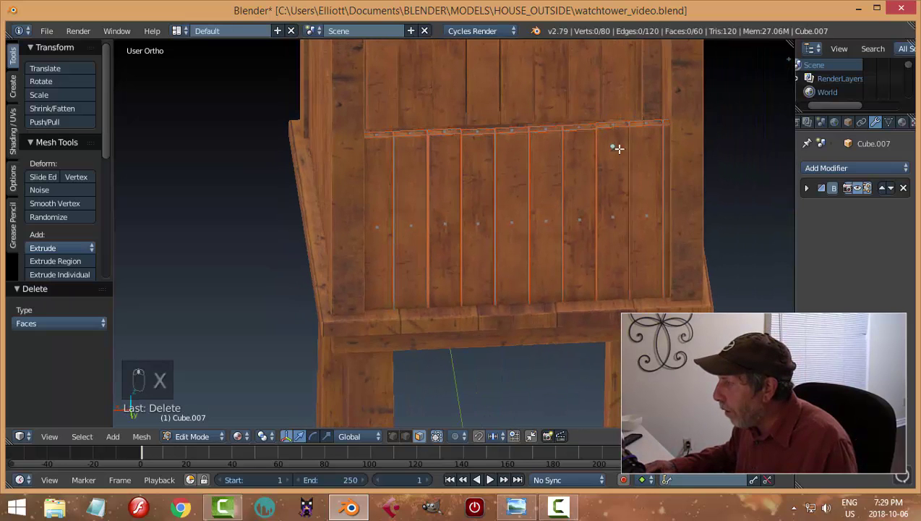
{"action": "middle_click_drag", "start_coordinate": [618, 213], "coordinate": [611, 207]}
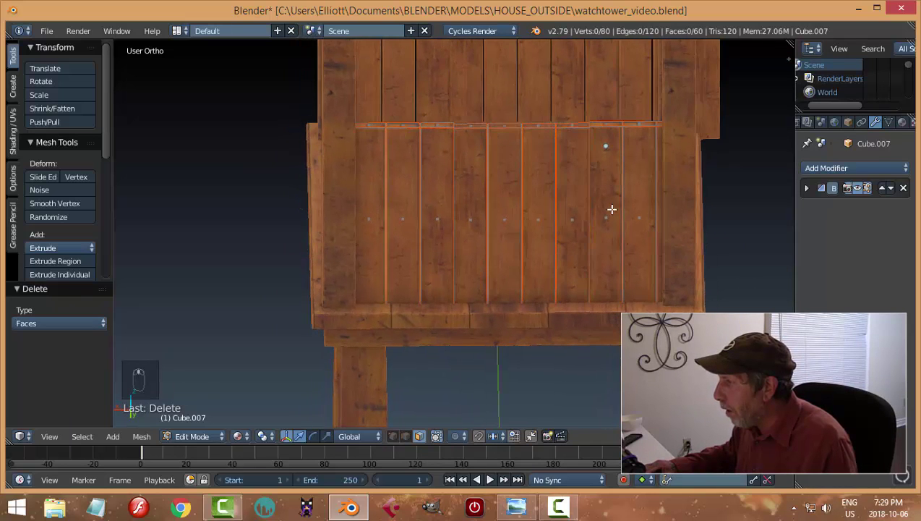
{"action": "key", "text": "Tab"}
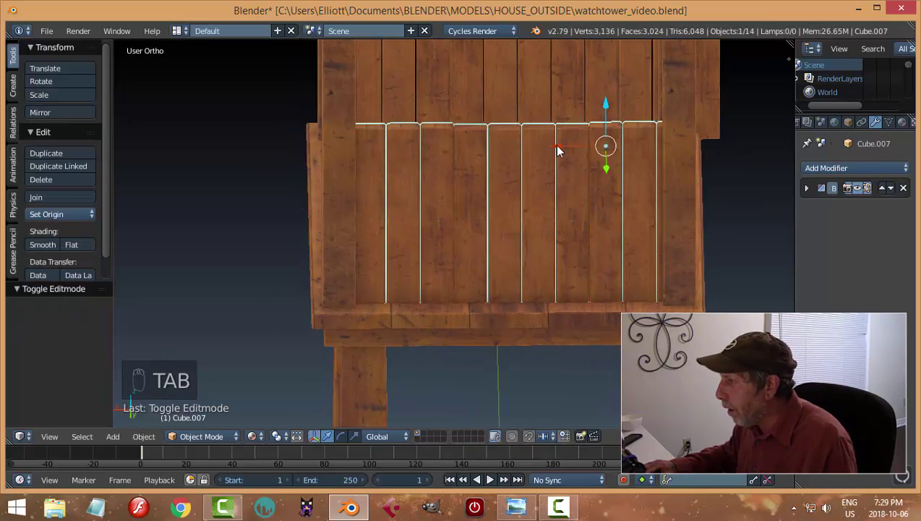
{"action": "mouse_move", "coordinate": [556, 147]}
{"action": "left_mouse_down"}
{"action": "mouse_move", "coordinate": [522, 150]}
{"action": "mouse_move", "coordinate": [555, 163]}
{"action": "left_mouse_up"}
{"action": "middle_click_drag", "start_coordinate": [661, 183], "coordinate": [626, 207]}
{"action": "right_click", "coordinate": [629, 246]}
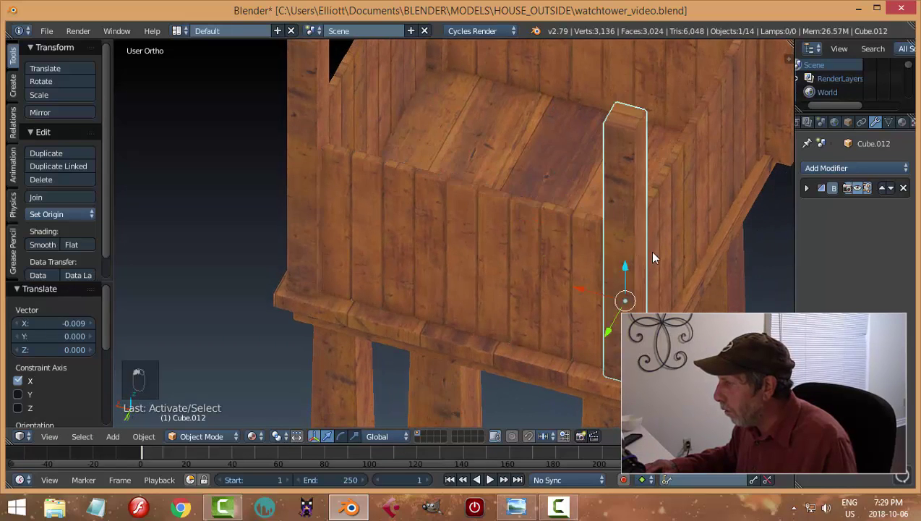
{"action": "key", "text": "KP_Decimal"}
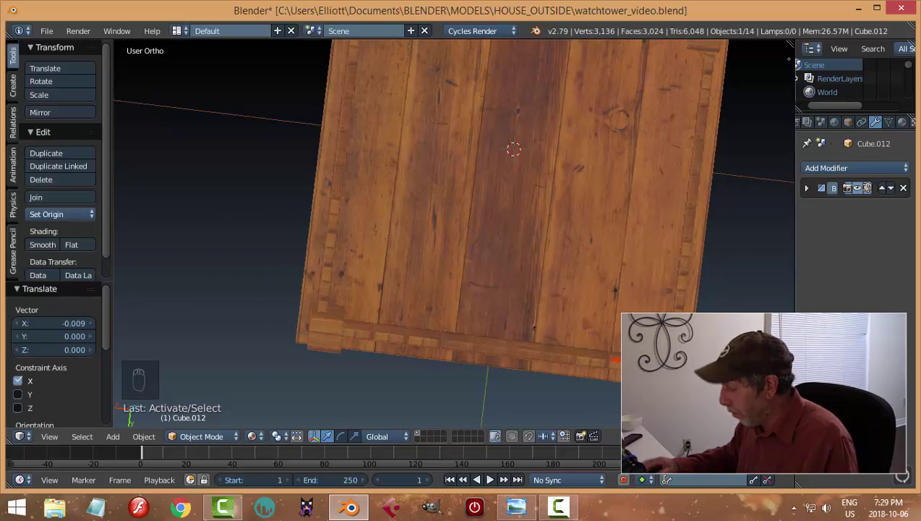
{"action": "key", "text": "KP_7"}
{"action": "middle_click_drag", "start_coordinate": [388, 195], "coordinate": [490, 219], "text": "shift"}
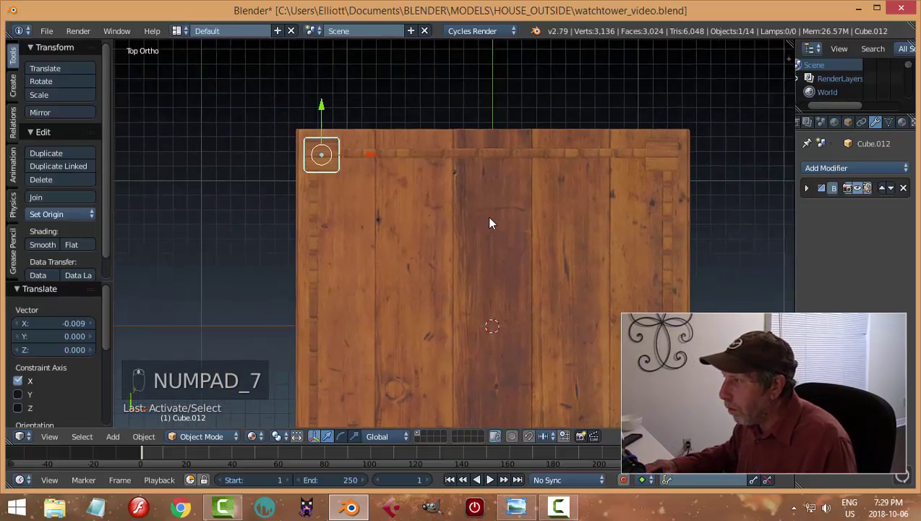
{"action": "scroll", "coordinate": [423, 222], "scroll_direction": "up", "scroll_amount": 2}
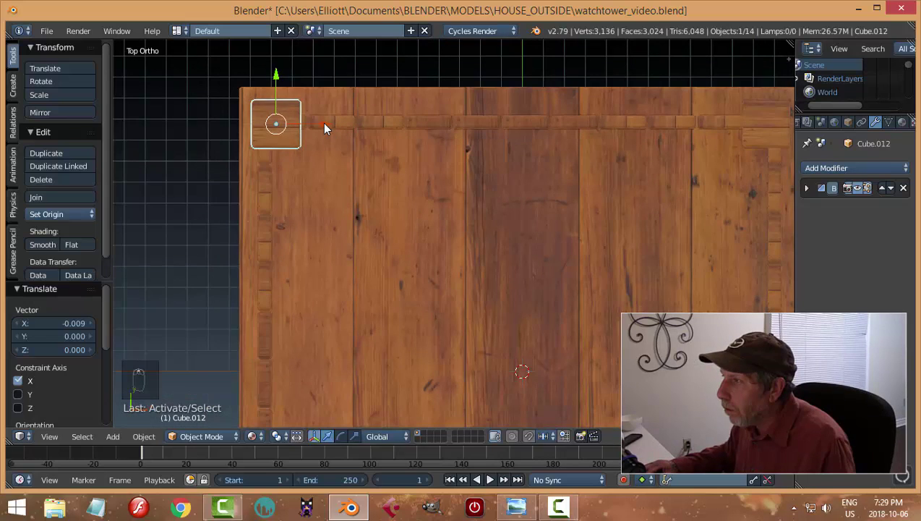
{"action": "left_click_drag", "start_coordinate": [323, 122], "coordinate": [322, 122]}
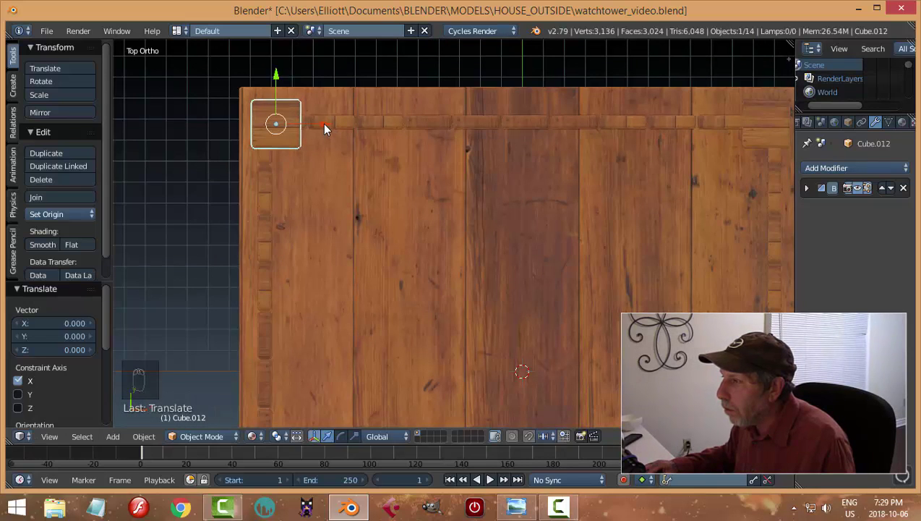
{"action": "middle_click_drag", "start_coordinate": [372, 177], "coordinate": [348, 134]}
{"action": "right_click", "coordinate": [463, 119]}
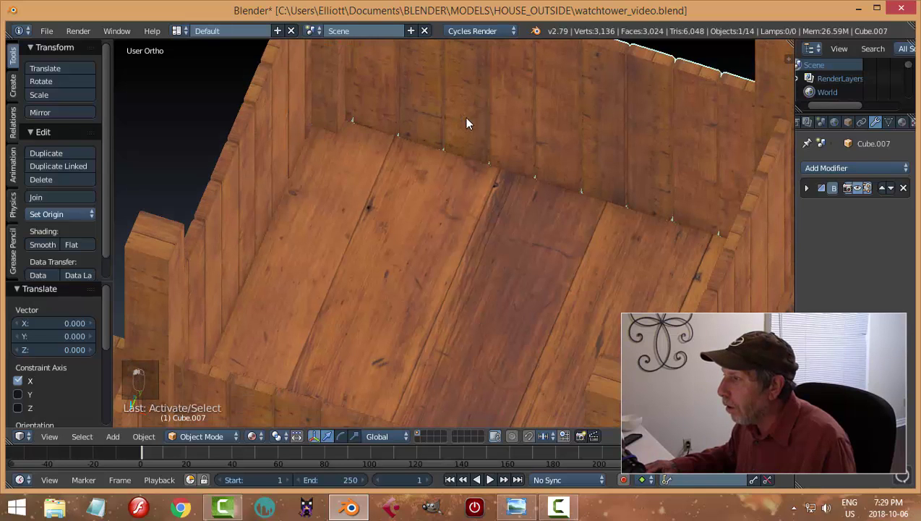
- In Edit Mode, grow the selection over the Cube.007 end planks and delete those faces
{"action": "middle_click_drag", "start_coordinate": [465, 121], "coordinate": [329, 158]}
{"action": "key", "text": "Tab"}
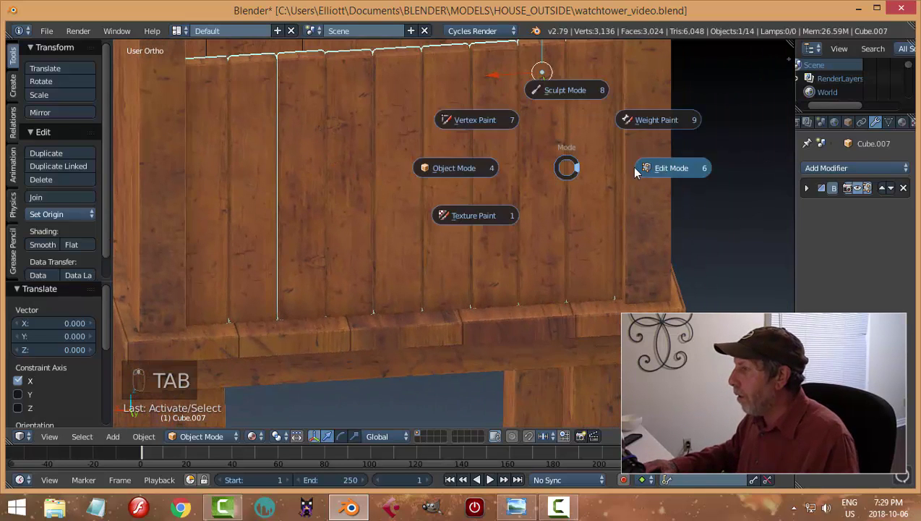
{"action": "left_click", "coordinate": [651, 165]}
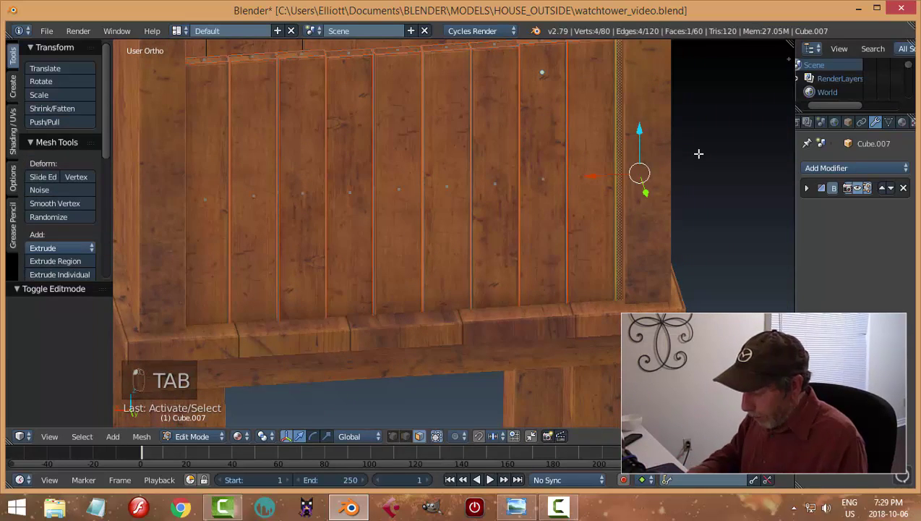
{"action": "key", "text": "ctrl+KP_Add"}
{"action": "key", "text": "ctrl+KP_Add"}
{"action": "key", "text": "ctrl+KP_Add"}
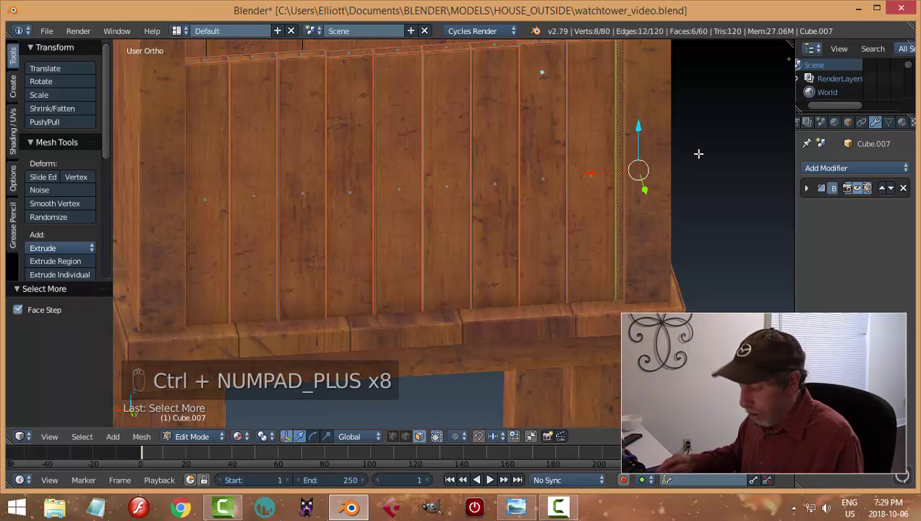
{"action": "key", "text": "x"}
{"action": "left_click", "coordinate": [698, 153]}
{"action": "scroll", "coordinate": [575, 217], "scroll_direction": "down", "scroll_amount": 3}
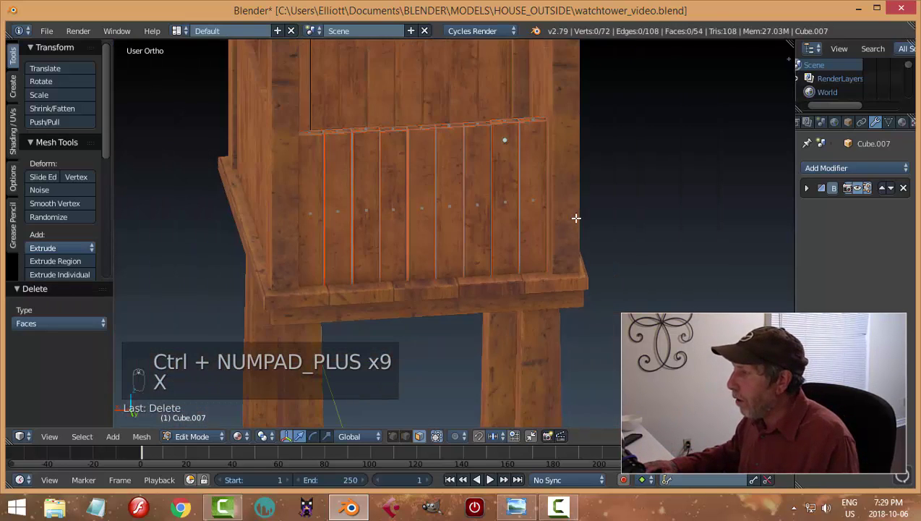
{"action": "middle_click_drag", "start_coordinate": [562, 224], "coordinate": [551, 233]}
{"action": "key", "text": "Tab"}
{"action": "left_click", "coordinate": [477, 233]}
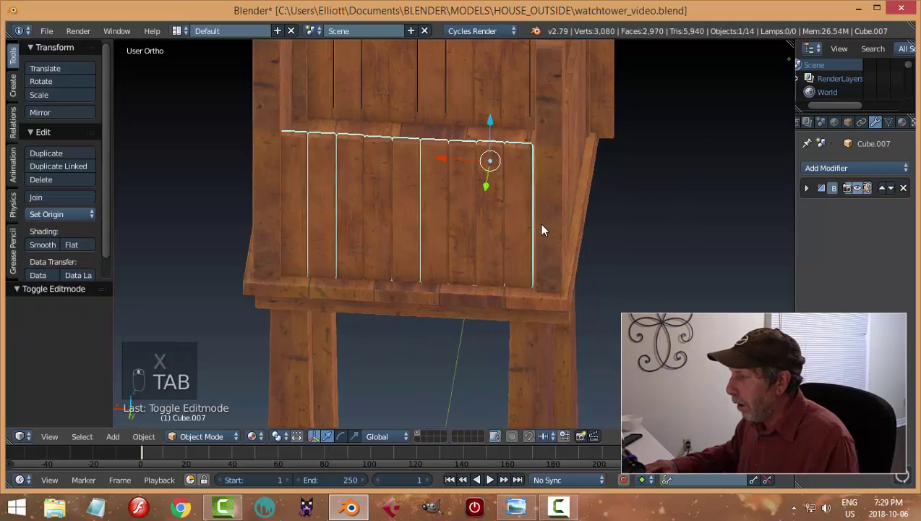
- Shift the panel about -0.022 along X so it fits between the corner posts
{"action": "key", "text": "g"}
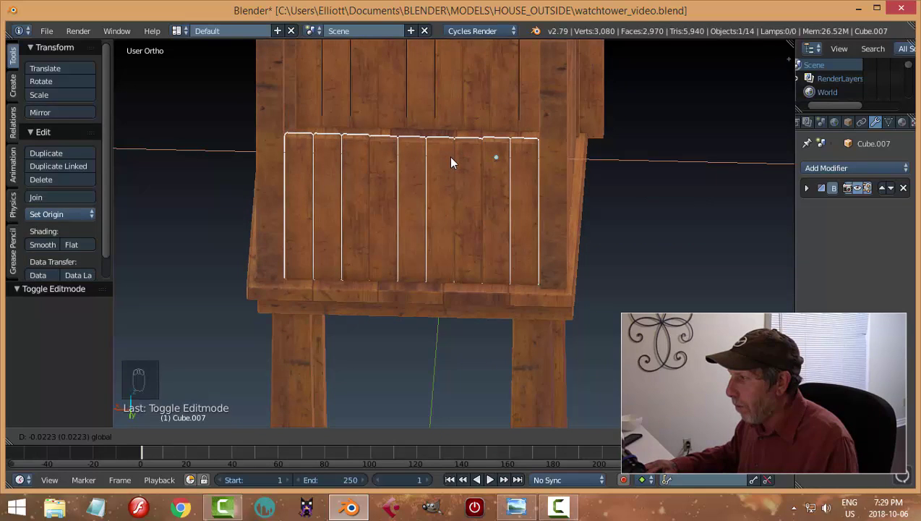
{"action": "left_click", "coordinate": [452, 162]}
{"action": "key", "text": "a"}
{"action": "scroll", "coordinate": [496, 193], "scroll_direction": "down", "scroll_amount": 3}
{"action": "middle_click_drag", "start_coordinate": [496, 193], "coordinate": [355, 214]}
{"action": "middle_click_drag", "start_coordinate": [460, 259], "coordinate": [711, 239]}
{"action": "scroll", "coordinate": [477, 255], "scroll_direction": "up", "scroll_amount": 3}
{"action": "scroll", "coordinate": [497, 221], "scroll_direction": "up", "scroll_amount": 2}
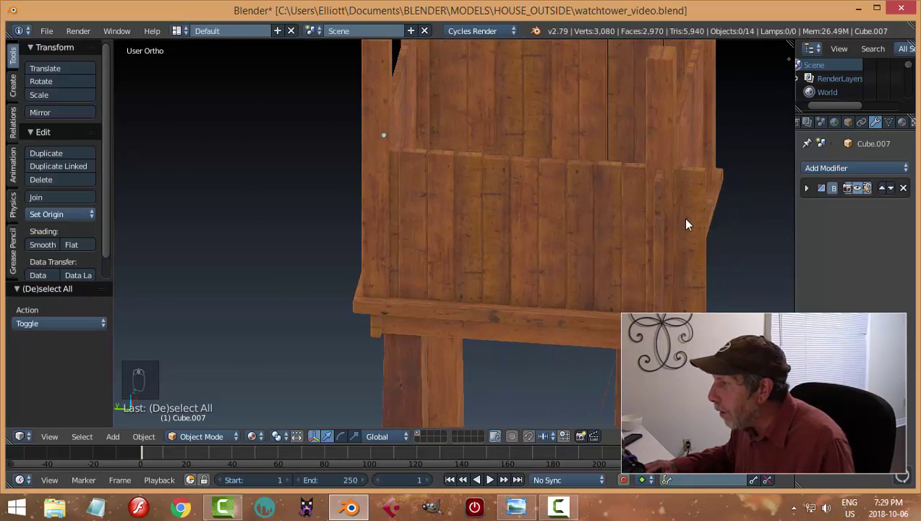
- Slide Cube.009 along Y, then delete a twelve-face block of its planks
{"action": "right_click", "coordinate": [692, 216]}
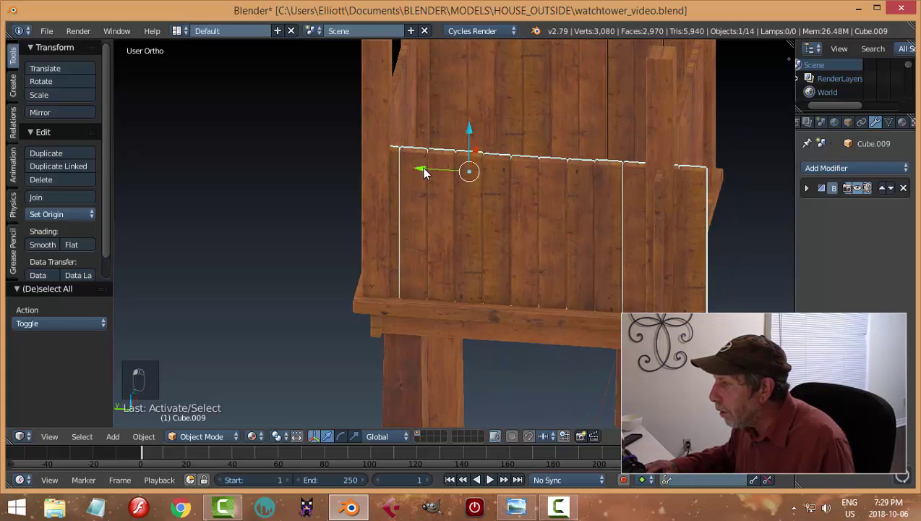
{"action": "left_click_drag", "start_coordinate": [421, 167], "coordinate": [439, 195]}
{"action": "scroll", "coordinate": [564, 235], "scroll_direction": "down", "scroll_amount": 4, "text": "ctrl"}
{"action": "key", "text": "Tab"}
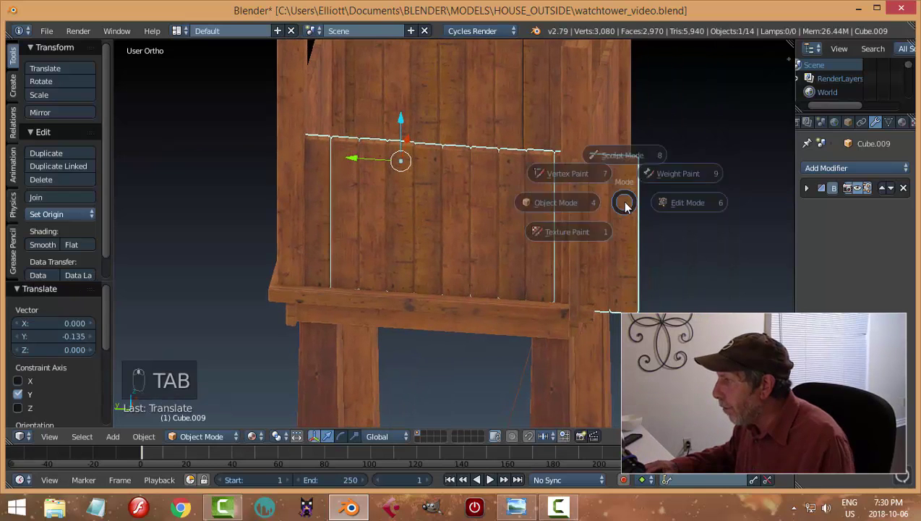
{"action": "left_click", "coordinate": [629, 194]}
{"action": "right_click", "coordinate": [628, 189]}
{"action": "right_click", "coordinate": [595, 175], "text": "shift"}
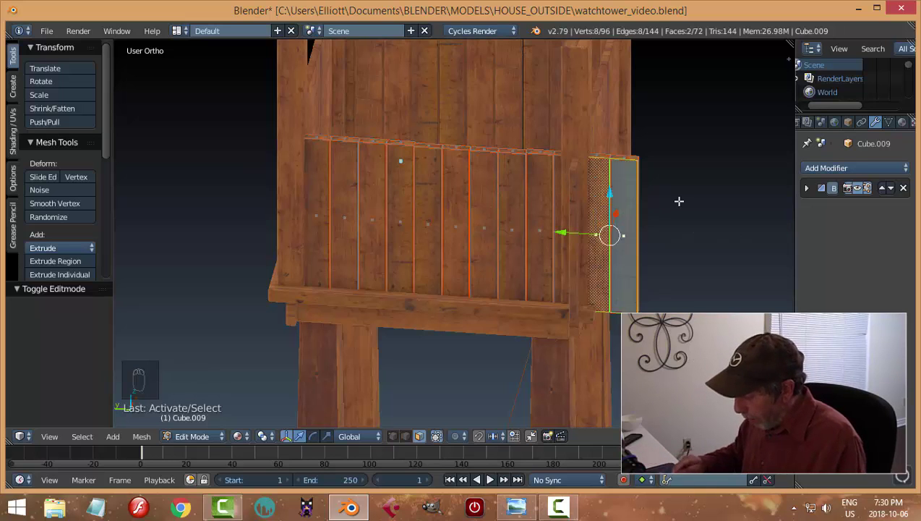
{"action": "key", "text": "ctrl+KP_Add"}
{"action": "key", "text": "ctrl+KP_Add"}
{"action": "key", "text": "ctrl+KP_Add"}
{"action": "key", "text": "ctrl+KP_Add"}
{"action": "key", "text": "ctrl+KP_Add"}
{"action": "key", "text": "ctrl+KP_Add"}
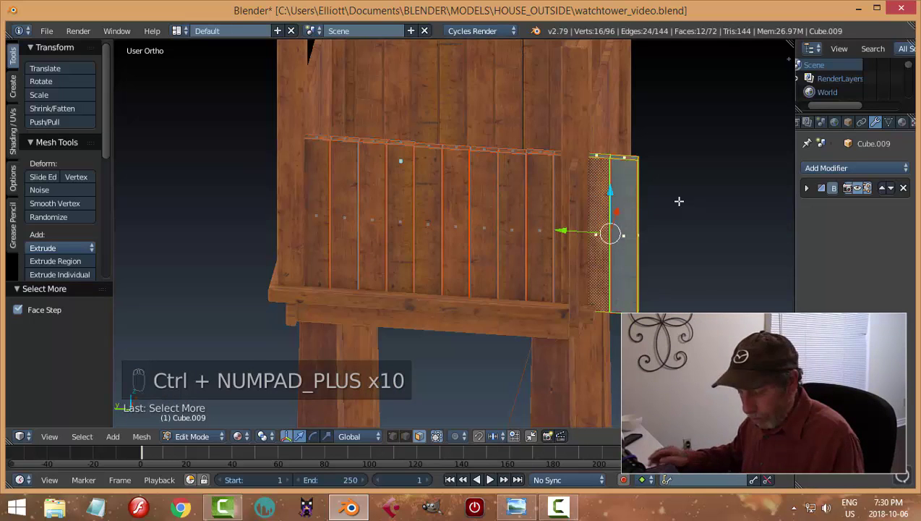
{"action": "key", "text": "x"}
{"action": "left_click", "coordinate": [648, 200]}
- Delete a further five-face plank strip from Cube.009 and return to Object Mode
{"action": "middle_click_drag", "start_coordinate": [648, 232], "coordinate": [590, 177]}
{"action": "right_click", "coordinate": [587, 177]}
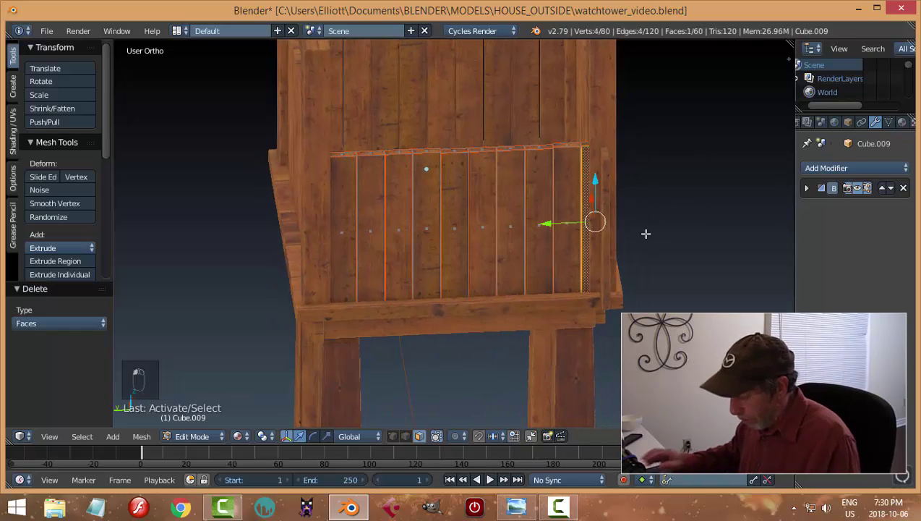
{"action": "key", "text": "ctrl+KP_Add"}
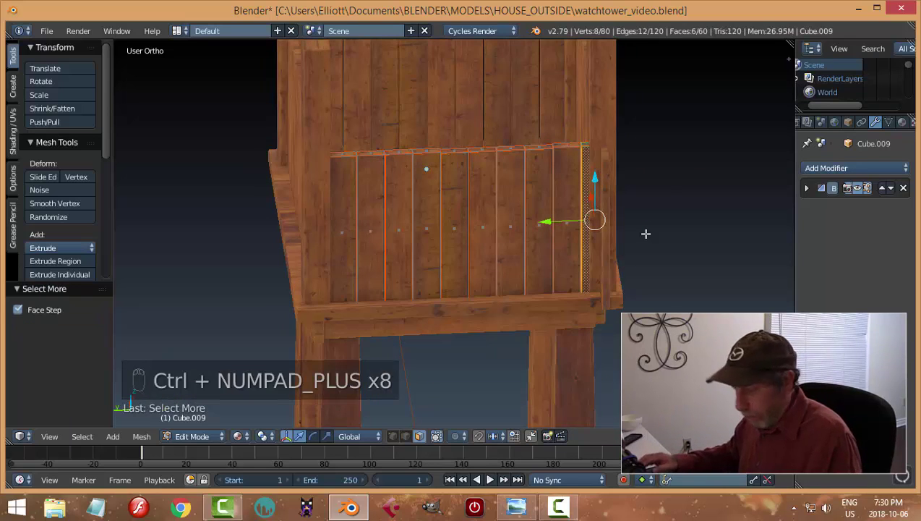
{"action": "key", "text": "x"}
{"action": "left_click", "coordinate": [648, 232]}
{"action": "key", "text": "Tab"}
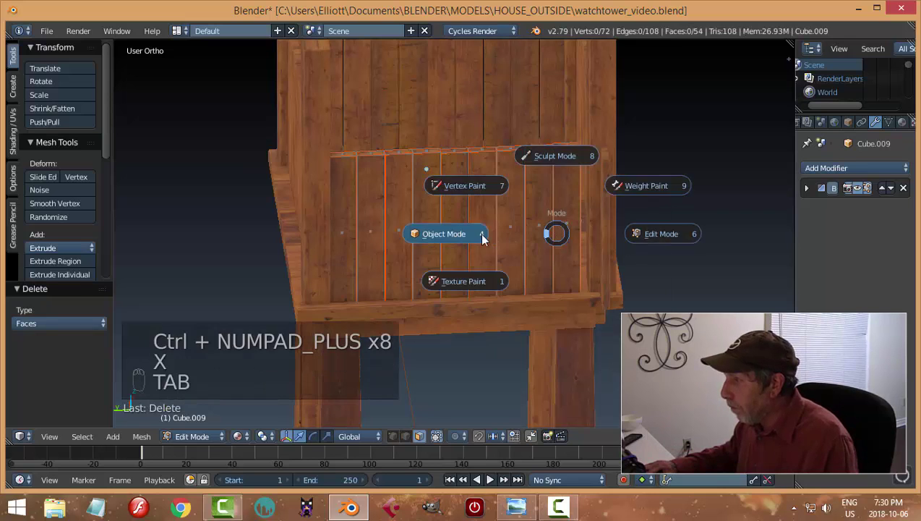
{"action": "left_click", "coordinate": [442, 230]}
- Nudge Cube.009 along Y and stretch it to 1.023 along Y
{"action": "middle_click_drag", "start_coordinate": [521, 270], "coordinate": [351, 152]}
{"action": "left_click_drag", "start_coordinate": [337, 156], "coordinate": [347, 161]}
{"action": "key", "text": "s"}
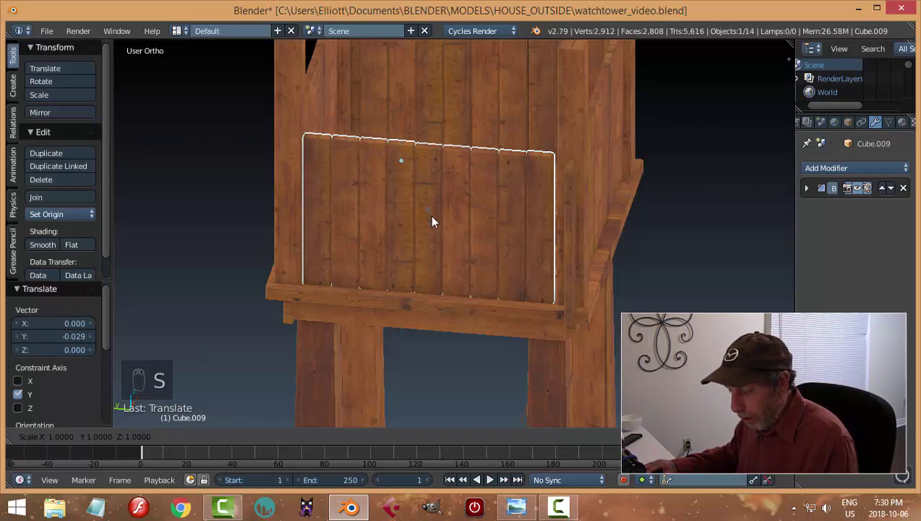
{"action": "key", "text": "y"}
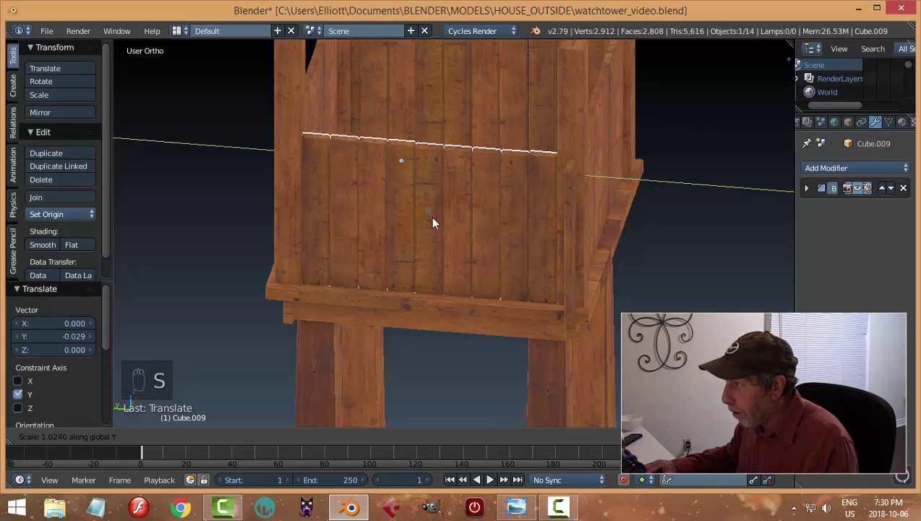
{"action": "left_click", "coordinate": [432, 217]}
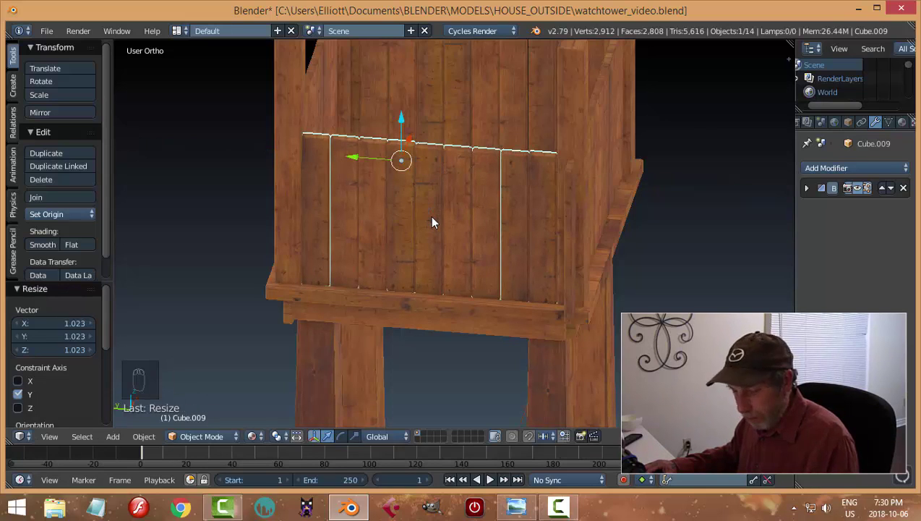
- Shift Cube.009 to -0.029 along Y between its posts, then select Cube.008
{"action": "key", "text": "a"}
{"action": "middle_click_drag", "start_coordinate": [431, 221], "coordinate": [438, 197]}
{"action": "right_click", "coordinate": [367, 169]}
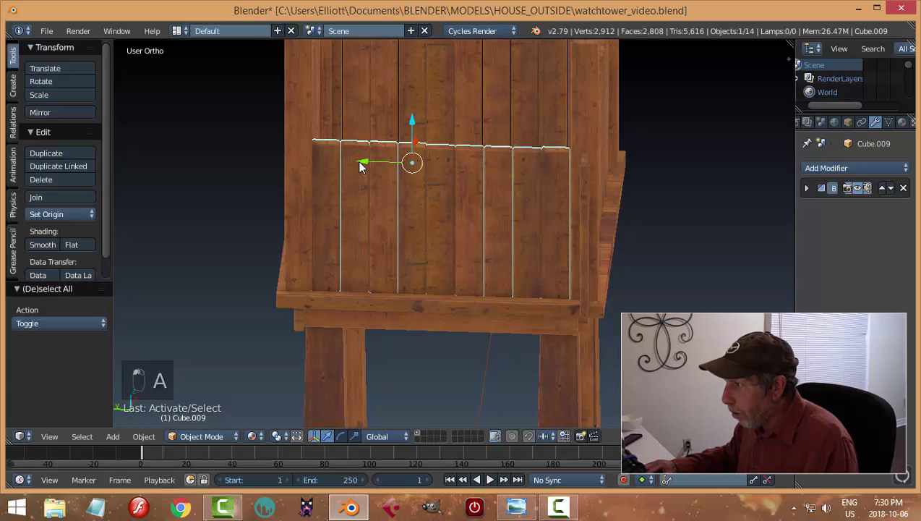
{"action": "left_click_drag", "start_coordinate": [361, 167], "coordinate": [359, 164]}
{"action": "key", "text": "a"}
{"action": "scroll", "coordinate": [487, 206], "scroll_direction": "down", "scroll_amount": 3}
{"action": "mouse_move", "coordinate": [486, 209]}
{"action": "middle_mouse_down"}
{"action": "mouse_move", "coordinate": [468, 232]}
{"action": "mouse_move", "coordinate": [435, 193]}
{"action": "mouse_move", "coordinate": [414, 222]}
{"action": "mouse_move", "coordinate": [473, 227]}
{"action": "mouse_move", "coordinate": [471, 208]}
{"action": "middle_mouse_up"}
{"action": "right_click", "coordinate": [471, 207]}
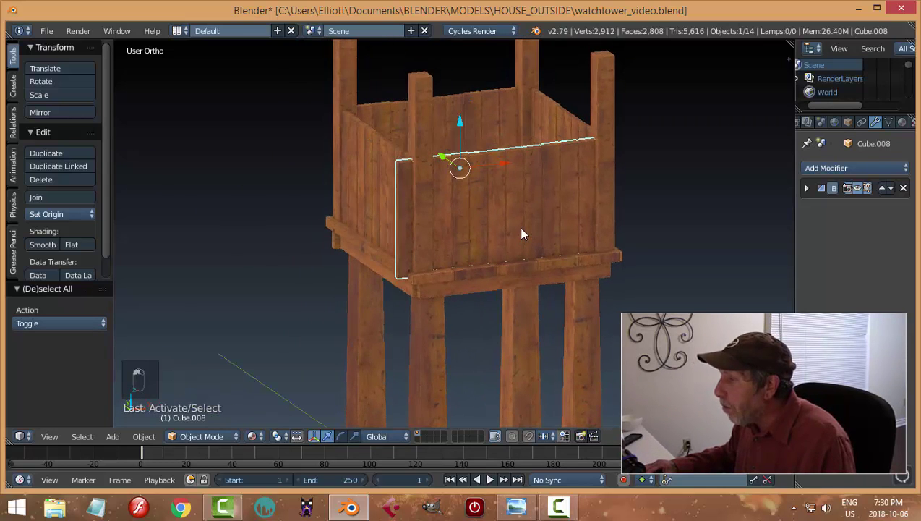
- Slide Cube.008 along X in front view, then compare with the watchtower.png reference
{"action": "key", "text": "KP_1"}
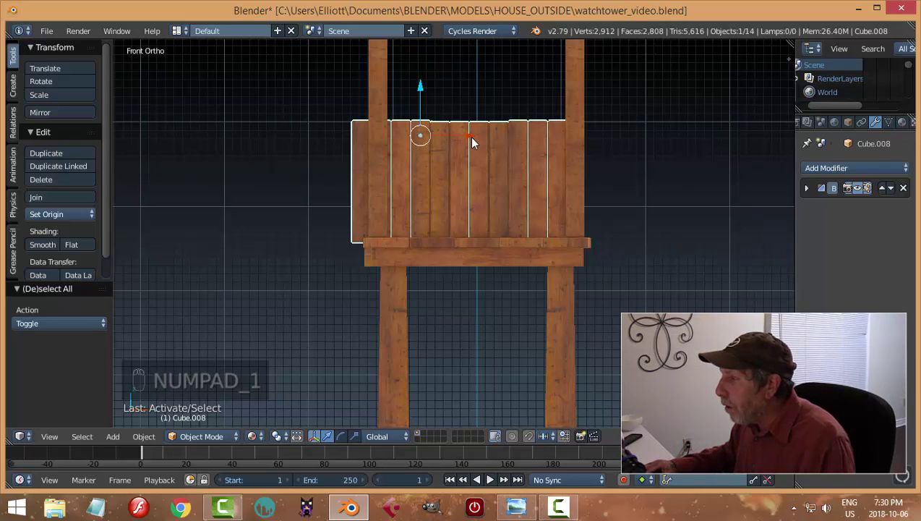
{"action": "left_click_drag", "start_coordinate": [471, 135], "coordinate": [349, 156]}
{"action": "middle_click_drag", "start_coordinate": [349, 156], "coordinate": [468, 202]}
{"action": "left_click", "coordinate": [534, 508]}
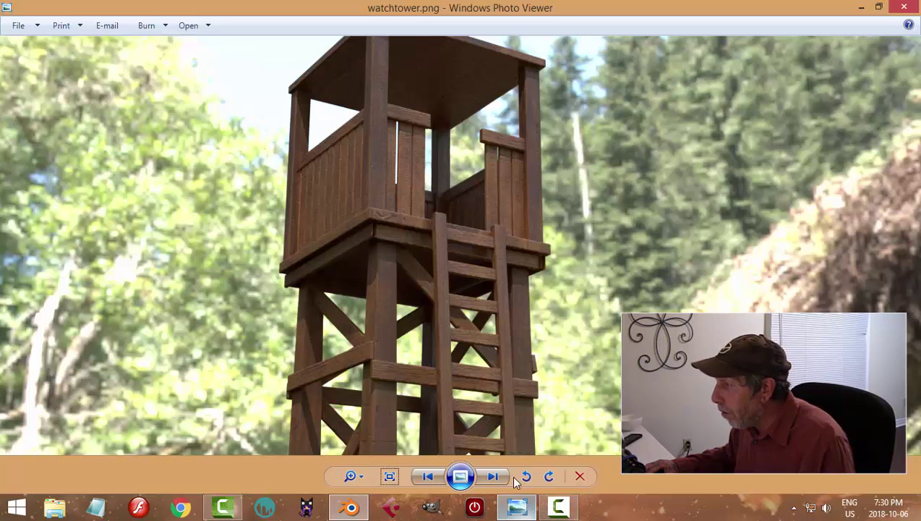
{"action": "left_click", "coordinate": [351, 506]}
- Delete seven plank rows (42 faces) from Cube.008 in Edit Mode
{"action": "key", "text": "Tab"}
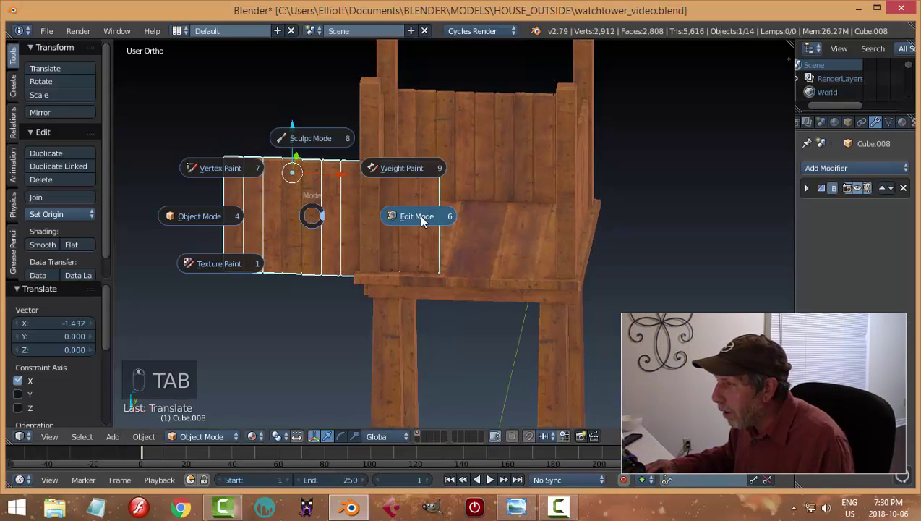
{"action": "left_click", "coordinate": [418, 214]}
{"action": "right_click", "coordinate": [235, 192]}
{"action": "right_click", "coordinate": [252, 170], "text": "shift"}
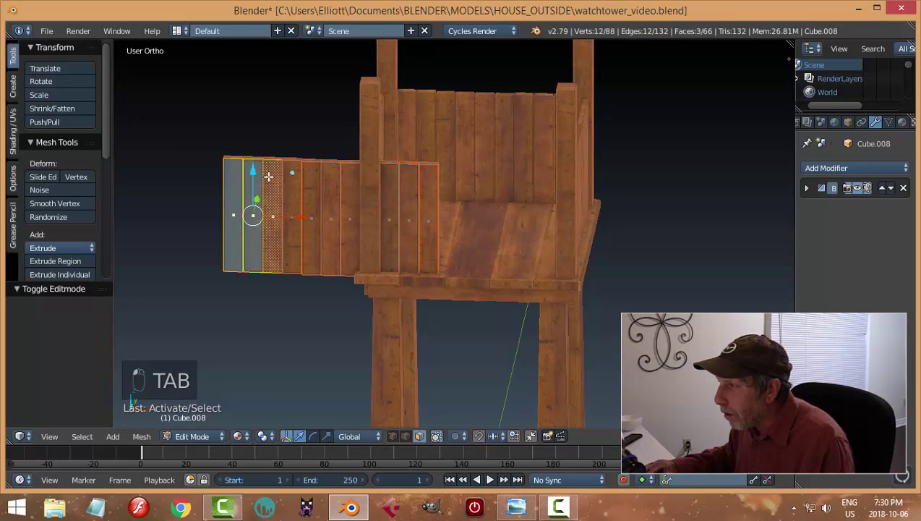
{"action": "right_click", "coordinate": [272, 172], "text": "shift"}
{"action": "right_click", "coordinate": [291, 168], "text": "shift"}
{"action": "right_click", "coordinate": [310, 172], "text": "shift"}
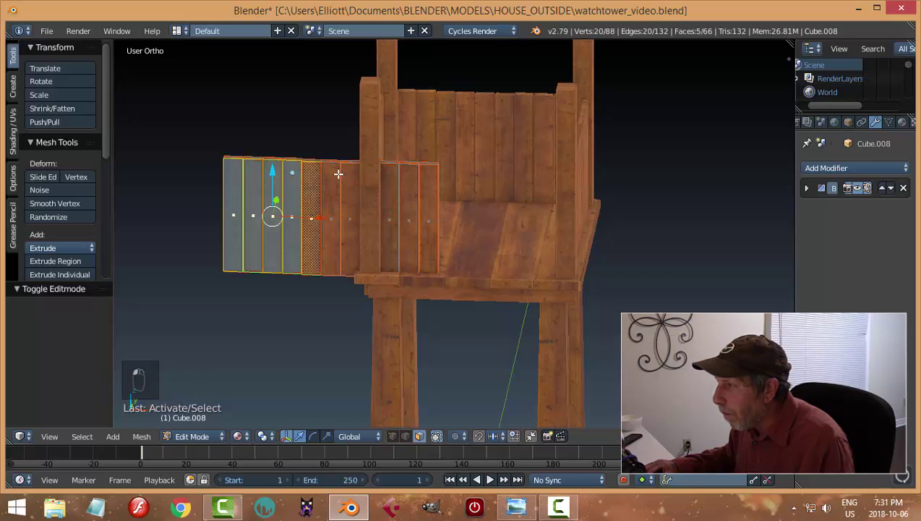
{"action": "right_click", "coordinate": [338, 174], "text": "shift"}
{"action": "right_click", "coordinate": [351, 179], "text": "shift"}
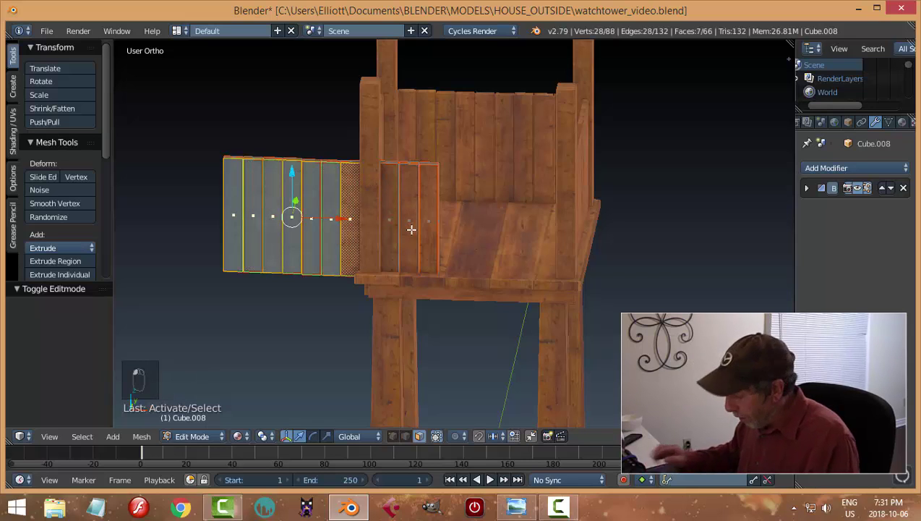
{"action": "key", "text": "ctrl+KP_Add"}
{"action": "key", "text": "ctrl+KP_Add"}
{"action": "key", "text": "ctrl+KP_Add"}
{"action": "key", "text": "ctrl+KP_Add"}
{"action": "key", "text": "ctrl+KP_Add"}
{"action": "key", "text": "ctrl+KP_Add"}
{"action": "key", "text": "ctrl+KP_Add"}
{"action": "key", "text": "ctrl+KP_Add"}
{"action": "key", "text": "ctrl+KP_Add"}
{"action": "key", "text": "ctrl+KP_Add"}
{"action": "key", "text": "x"}
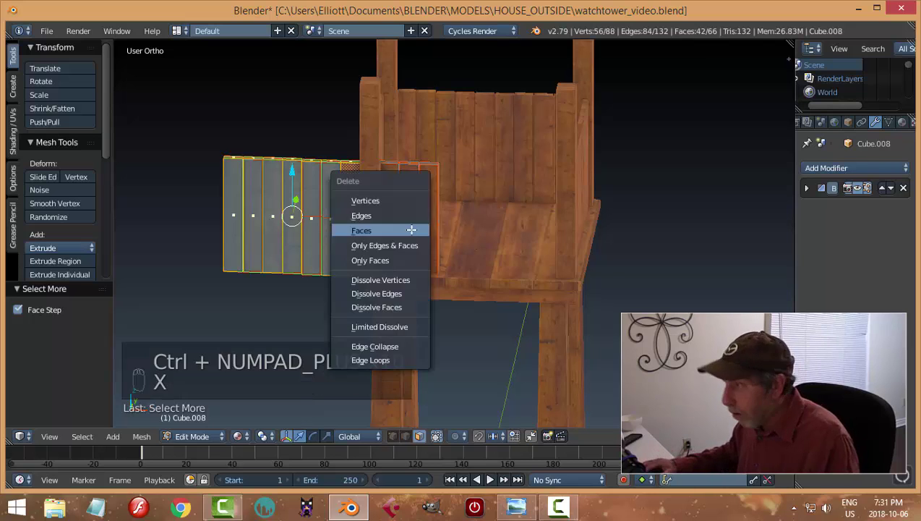
{"action": "left_click", "coordinate": [409, 229]}
- Slide the remaining planks along X, delete another face strip, and set Origin to Geometry
{"action": "key", "text": "Tab"}
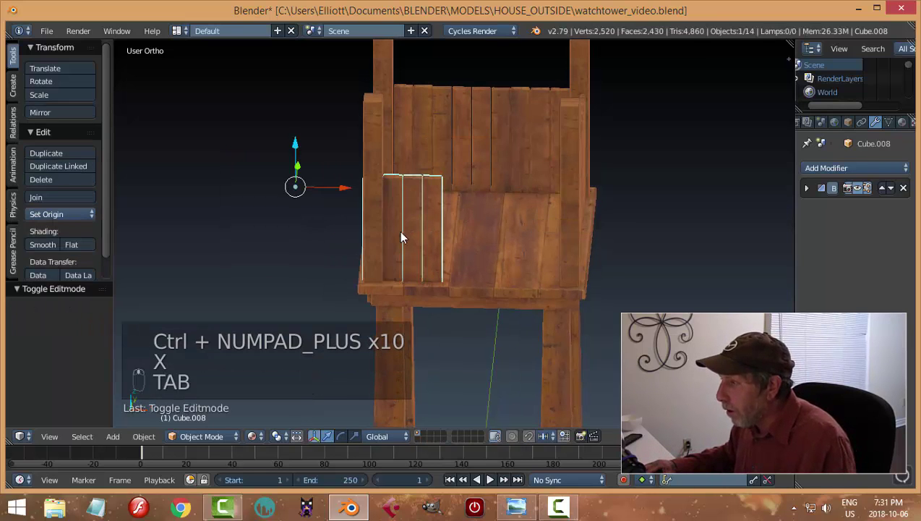
{"action": "left_click_drag", "start_coordinate": [344, 195], "coordinate": [367, 208]}
{"action": "key", "text": "Tab"}
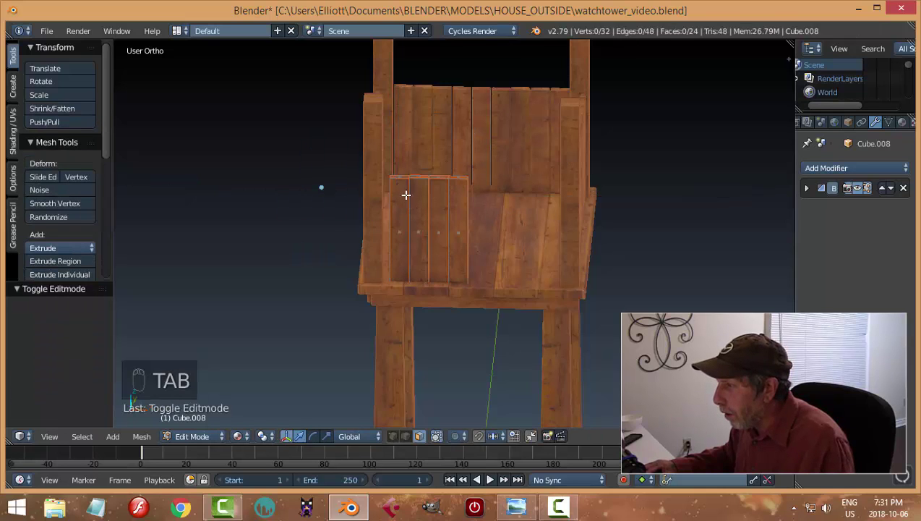
{"action": "right_click", "coordinate": [399, 194]}
{"action": "key", "text": "ctrl+KP_Add"}
{"action": "key", "text": "ctrl+KP_Add"}
{"action": "key", "text": "ctrl+KP_Add"}
{"action": "key", "text": "ctrl+KP_Add"}
{"action": "key", "text": "ctrl+KP_Add"}
{"action": "key", "text": "ctrl+KP_Add"}
{"action": "key", "text": "ctrl+KP_Add"}
{"action": "key", "text": "ctrl+KP_Add"}
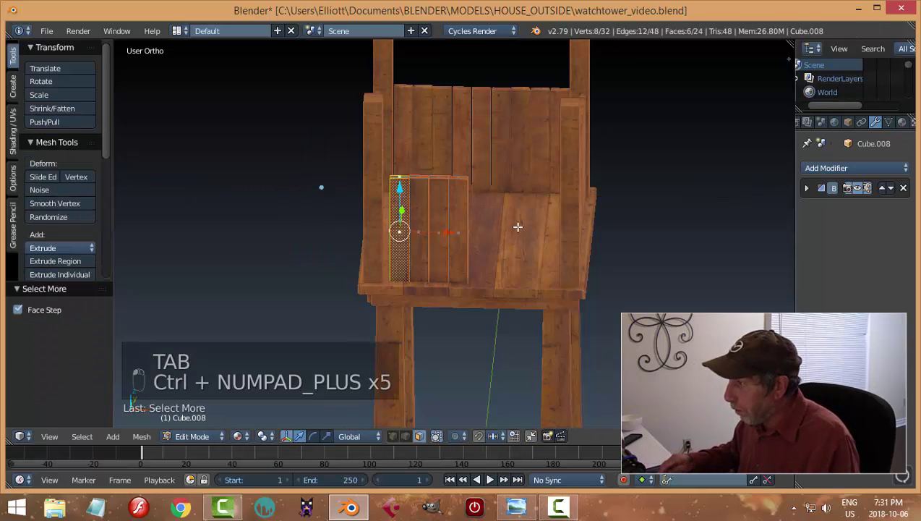
{"action": "key", "text": "x"}
{"action": "left_click", "coordinate": [519, 227]}
{"action": "key", "text": "Tab"}
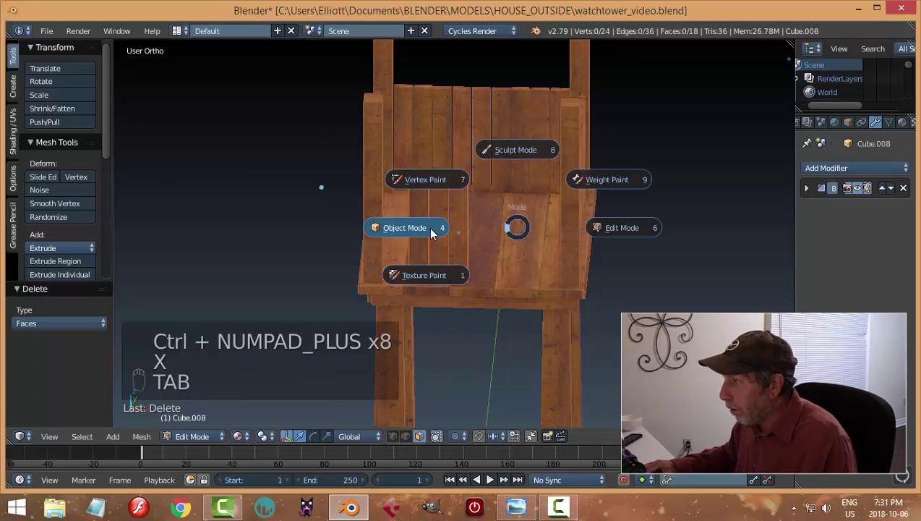
{"action": "left_click", "coordinate": [89, 217]}
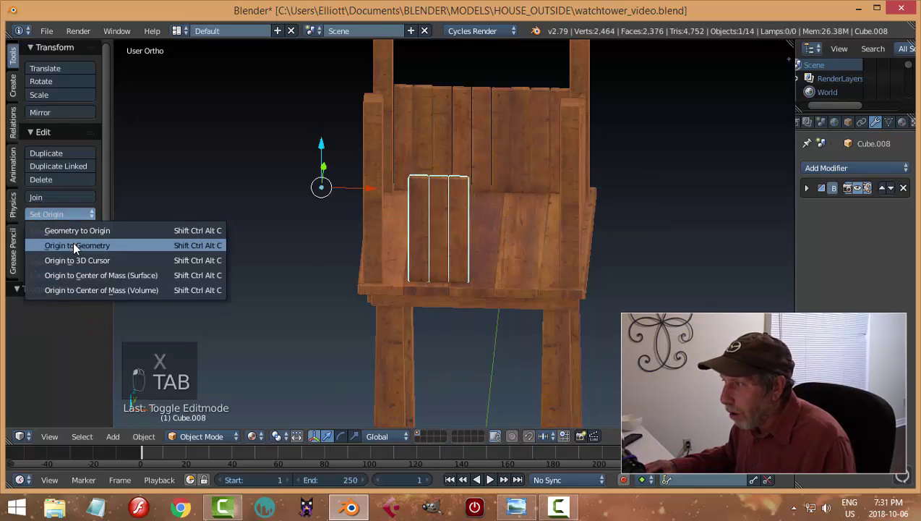
{"action": "left_click", "coordinate": [73, 242]}
- Shift the three-plank strip left and duplicate it along X
{"action": "left_click_drag", "start_coordinate": [488, 237], "coordinate": [460, 240]}
{"action": "key", "text": "shift+d"}
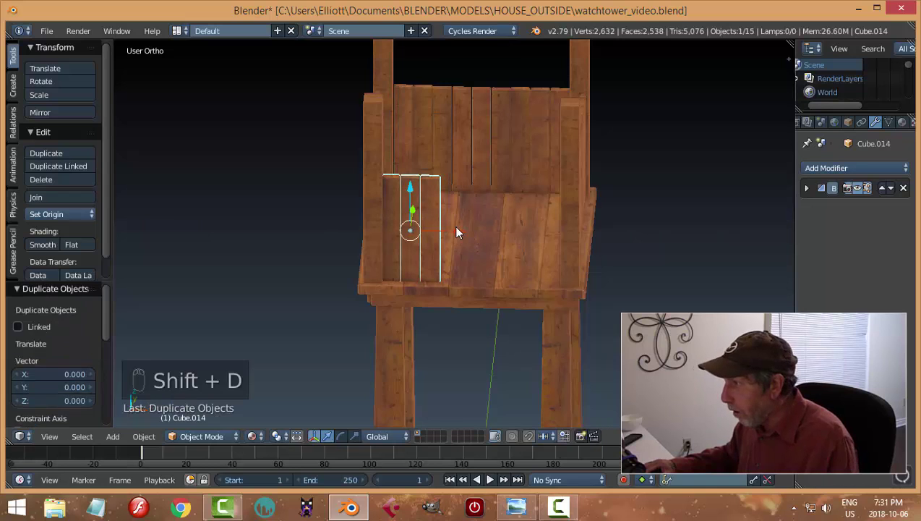
{"action": "key", "text": "x"}
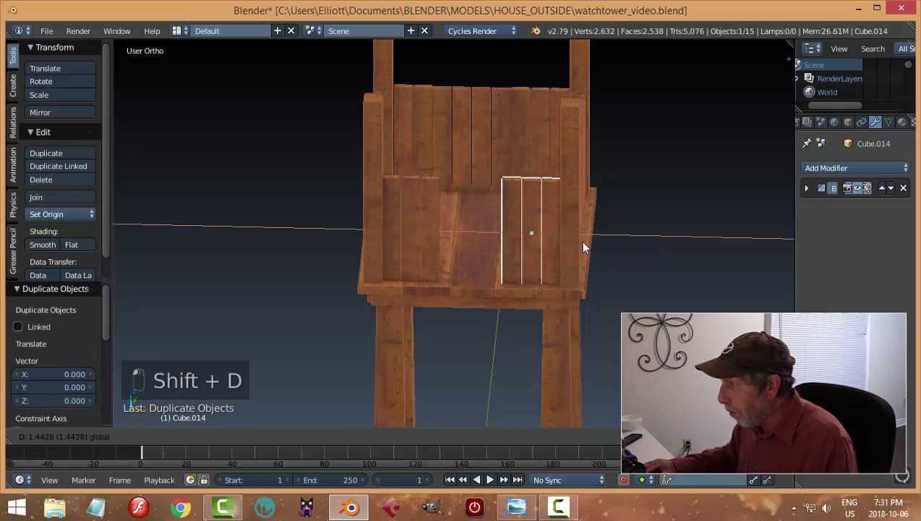
{"action": "left_click", "coordinate": [576, 241]}
{"action": "scroll", "coordinate": [579, 249], "scroll_direction": "up", "scroll_amount": 3}
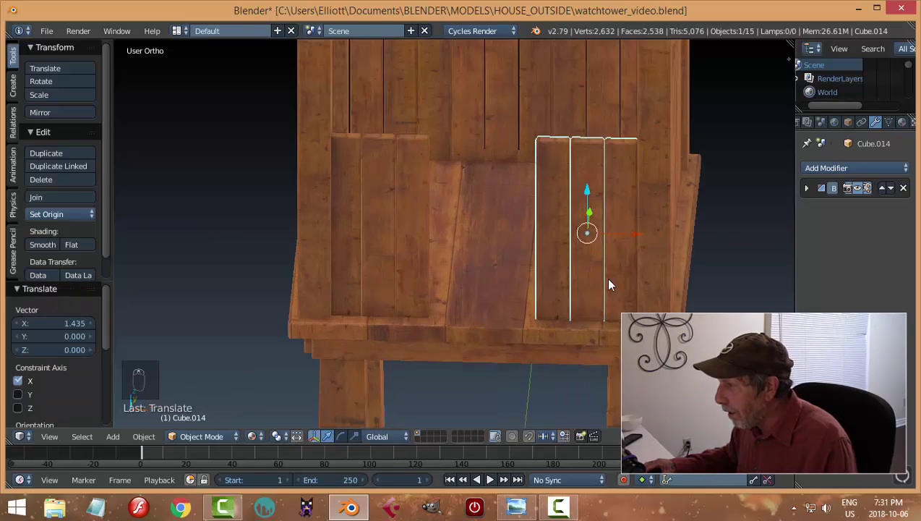
{"action": "mouse_move", "coordinate": [568, 246]}
{"action": "middle_mouse_down"}
{"action": "mouse_move", "coordinate": [580, 246]}
{"action": "mouse_move", "coordinate": [571, 261]}
{"action": "middle_mouse_up"}
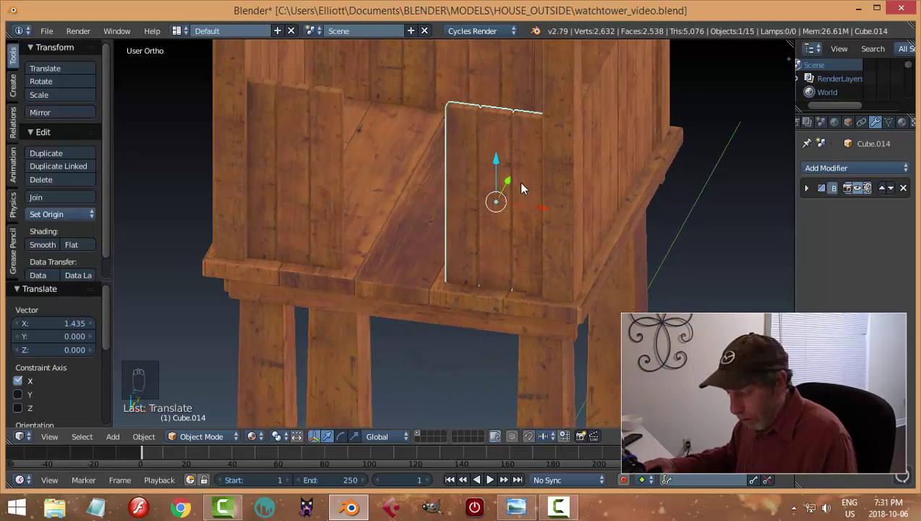
- Rotate the copy 180° about Z and slide it 1.435 along X into the wall gap
{"action": "type", "text": "rz19"}
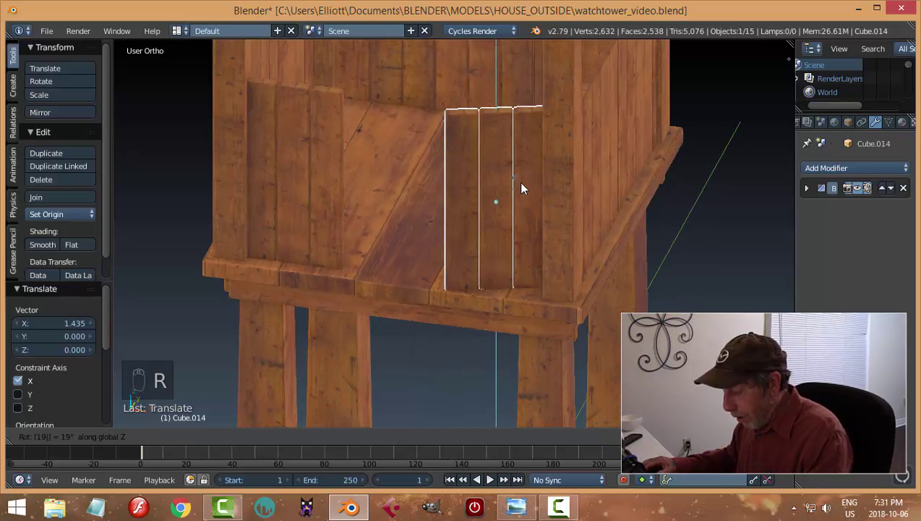
{"action": "key", "text": "Return"}
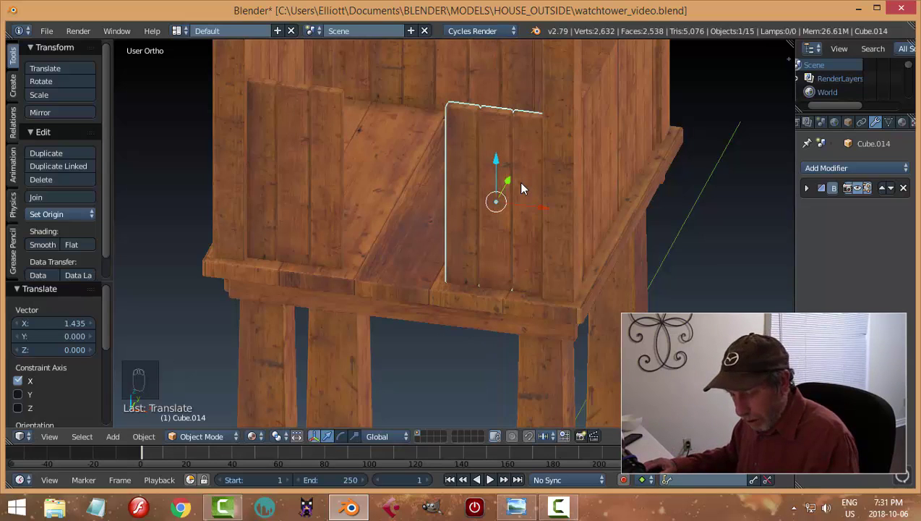
{"action": "type", "text": "rz18"}
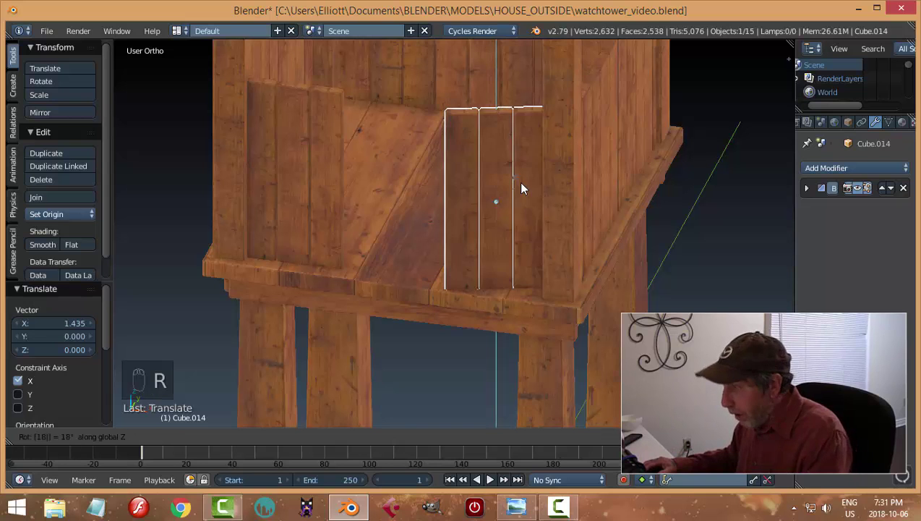
{"action": "type", "text": "0"}
{"action": "key", "text": "Return"}
{"action": "key", "text": "g"}
{"action": "key", "text": "x"}
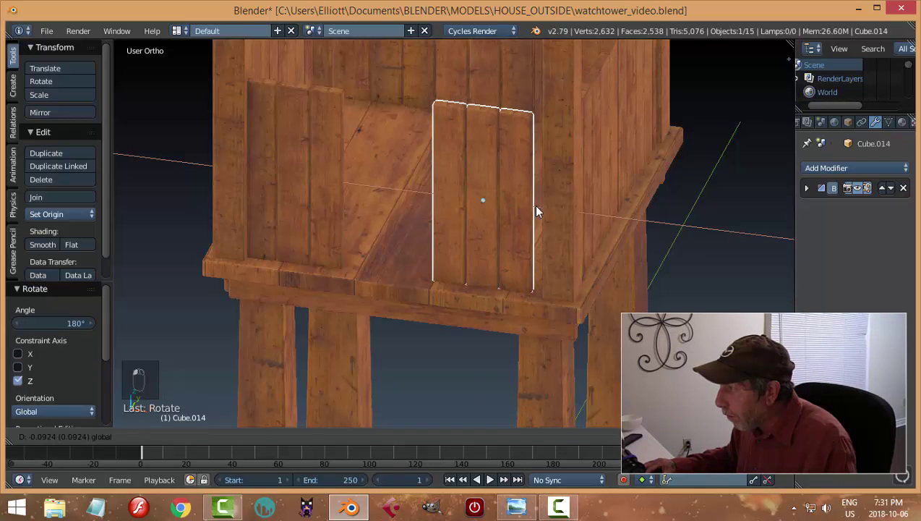
{"action": "left_click", "coordinate": [539, 207]}
{"action": "key", "text": "a"}
{"action": "middle_click_drag", "start_coordinate": [560, 213], "coordinate": [542, 195]}
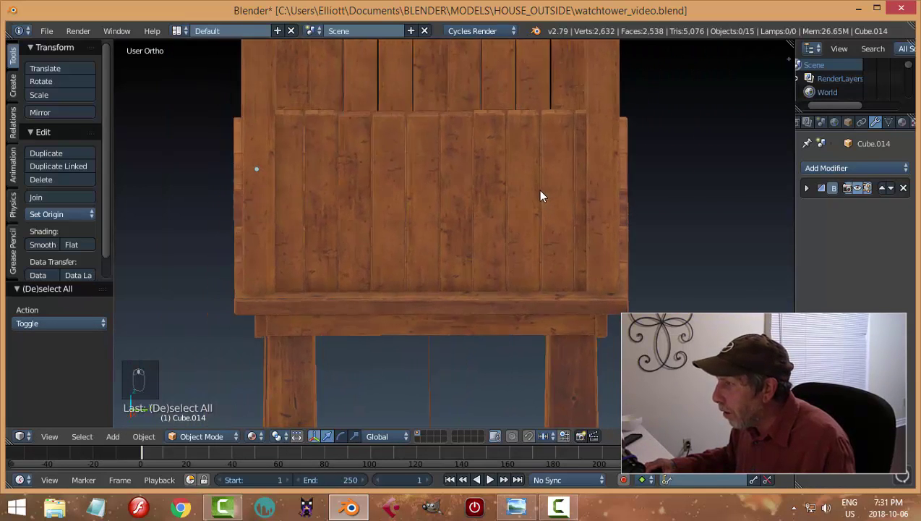
- Delete the rightmost board's faces from the front plank panel
{"action": "right_click", "coordinate": [579, 147]}
{"action": "key", "text": "Tab"}
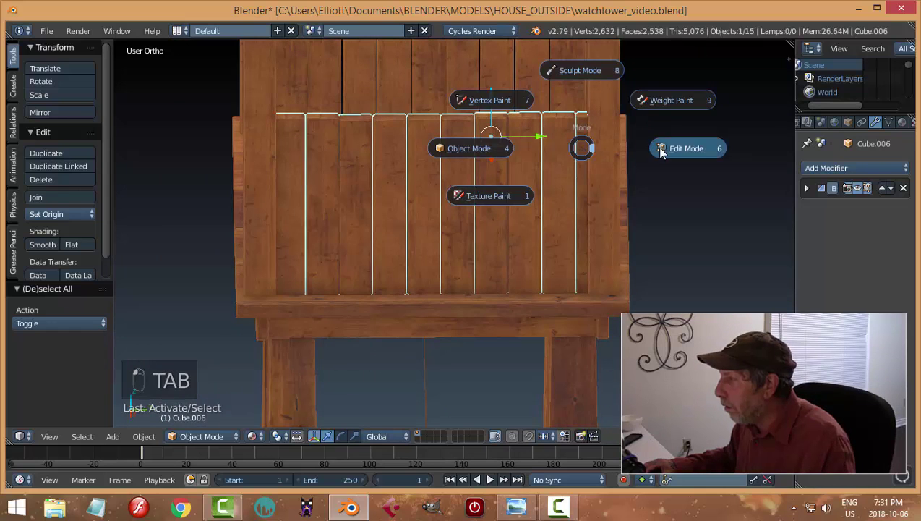
{"action": "left_click", "coordinate": [659, 148]}
{"action": "right_click", "coordinate": [587, 152]}
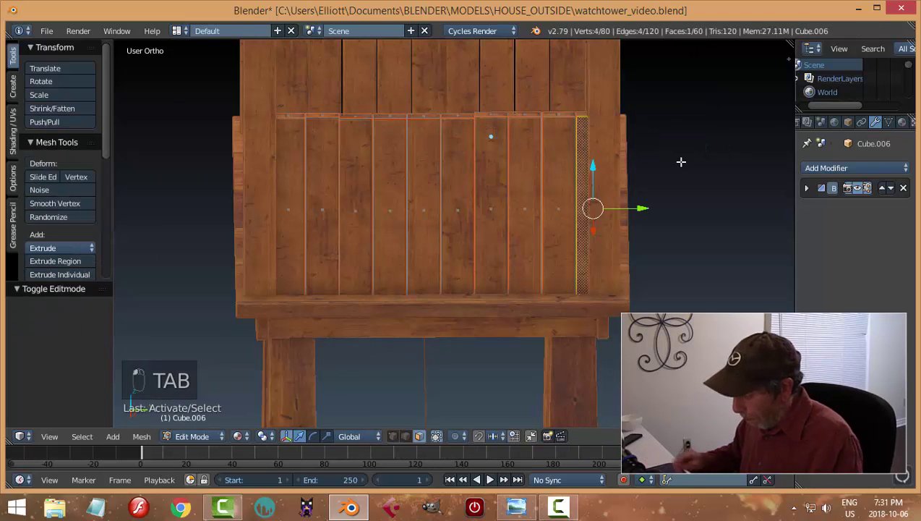
{"action": "key", "text": "ctrl+KP_Add"}
{"action": "key", "text": "ctrl+KP_Add"}
{"action": "key", "text": "ctrl+KP_Add"}
{"action": "key", "text": "ctrl+KP_Add"}
{"action": "key", "text": "ctrl+KP_Add"}
{"action": "key", "text": "ctrl+KP_Add"}
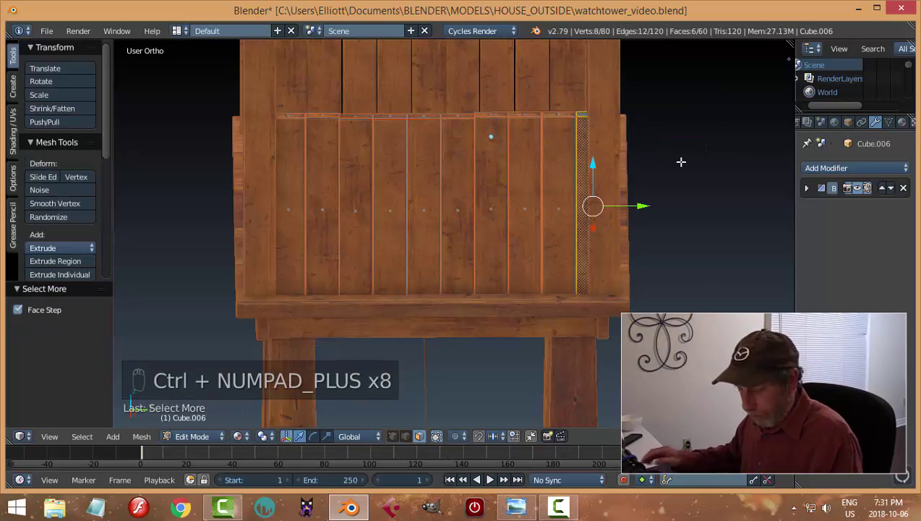
{"action": "key", "text": "x"}
{"action": "left_click", "coordinate": [680, 162]}
{"action": "key", "text": "Tab"}
{"action": "left_click", "coordinate": [470, 197]}
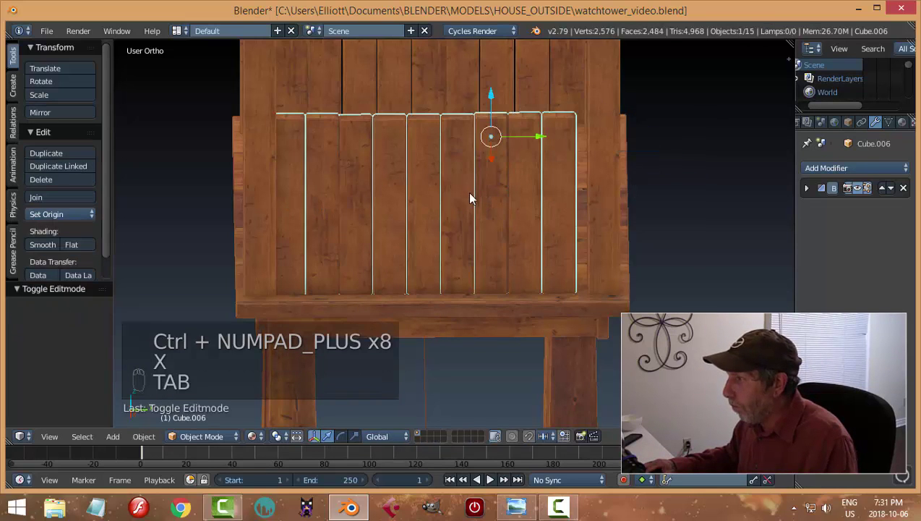
- Shift the front panel slightly along Y and stretch it to fill the width
{"action": "left_click_drag", "start_coordinate": [541, 140], "coordinate": [547, 194]}
{"action": "key", "text": "s"}
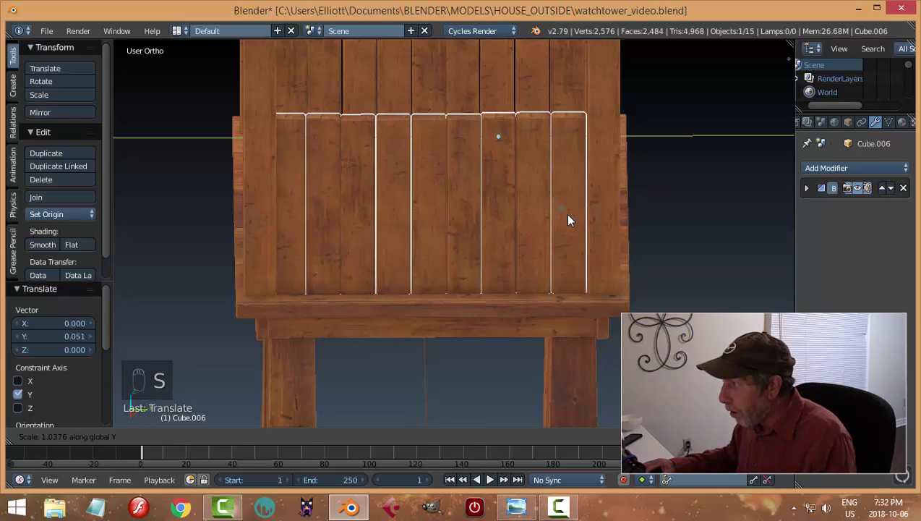
{"action": "left_click", "coordinate": [568, 220]}
{"action": "key", "text": "a"}
{"action": "scroll", "coordinate": [563, 221], "scroll_direction": "down", "scroll_amount": 4}
{"action": "middle_click_drag", "start_coordinate": [560, 220], "coordinate": [451, 224]}
- Duplicate one board of the side wall panel and separate it into its own object, Cube.015
{"action": "right_click", "coordinate": [412, 214]}
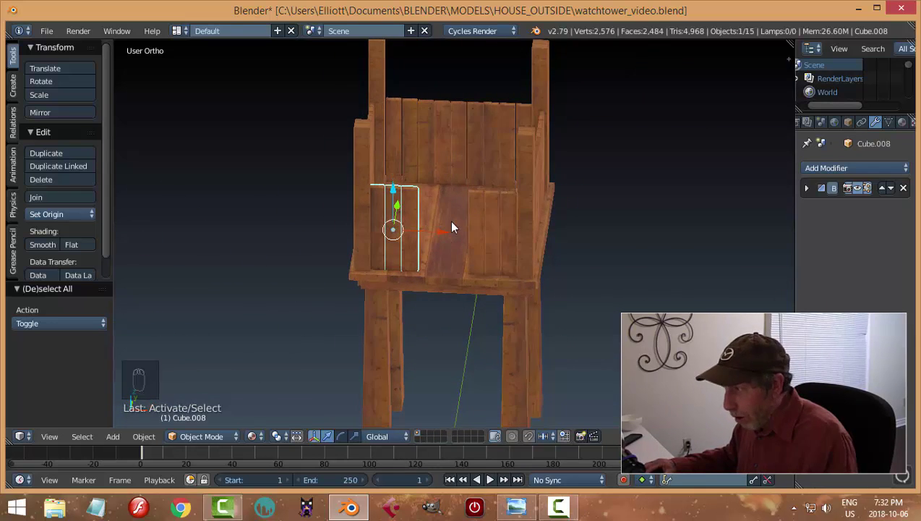
{"action": "key", "text": "Tab"}
{"action": "scroll", "coordinate": [388, 202], "scroll_direction": "up", "scroll_amount": 2}
{"action": "right_click", "coordinate": [389, 201]}
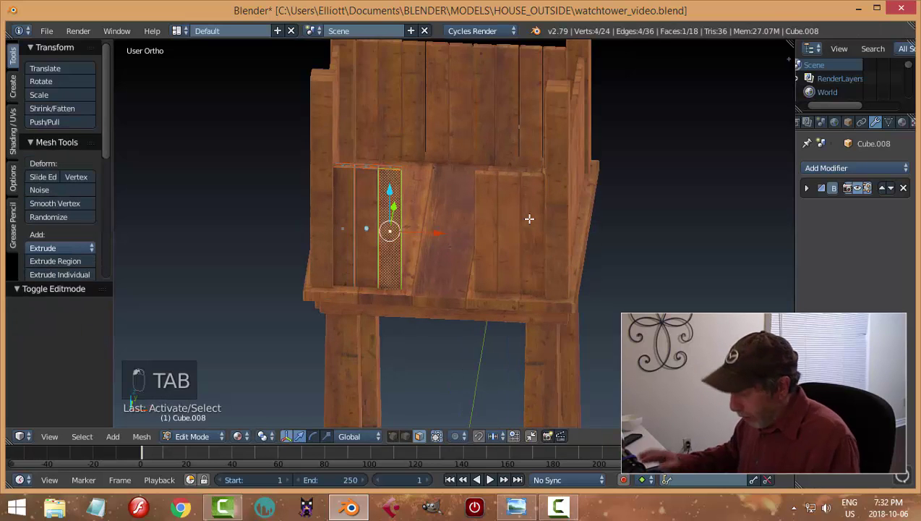
{"action": "key", "text": "ctrl+KP_Add"}
{"action": "key", "text": "ctrl+KP_Add"}
{"action": "key", "text": "ctrl+KP_Add"}
{"action": "key", "text": "ctrl+KP_Add"}
{"action": "key", "text": "ctrl+KP_Add"}
{"action": "key", "text": "ctrl+KP_Add"}
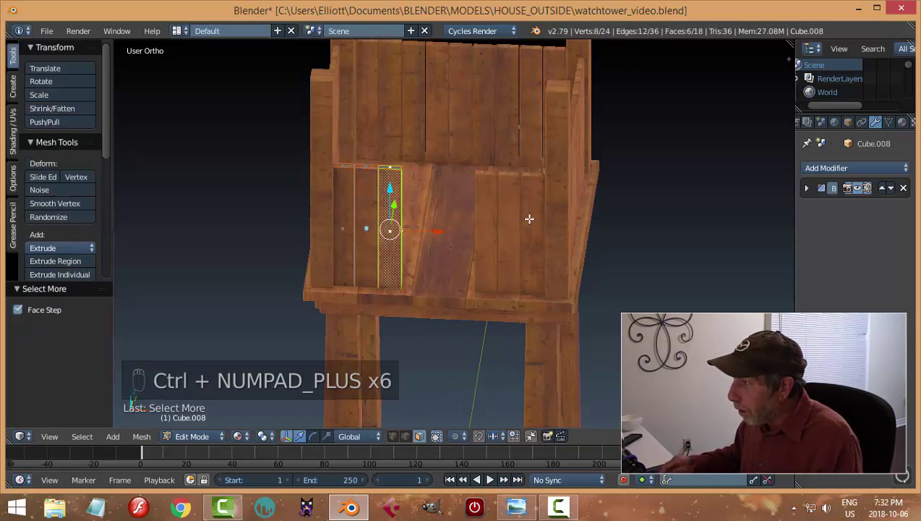
{"action": "key", "text": "shift+d"}
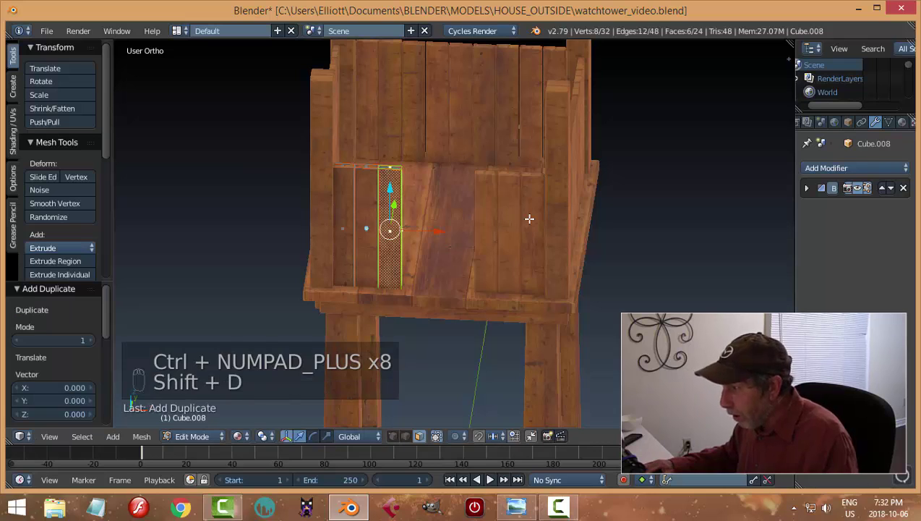
{"action": "key", "text": "p"}
{"action": "left_click", "coordinate": [529, 218]}
{"action": "key", "text": "Tab"}
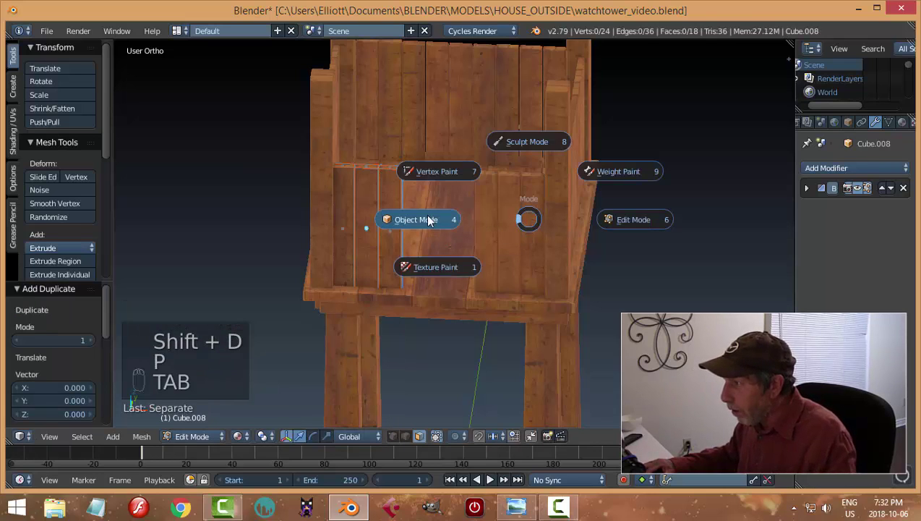
{"action": "left_click", "coordinate": [423, 215]}
- Set Cube.015's origin to its geometry and check the watchtower.png reference
{"action": "left_click", "coordinate": [71, 212]}
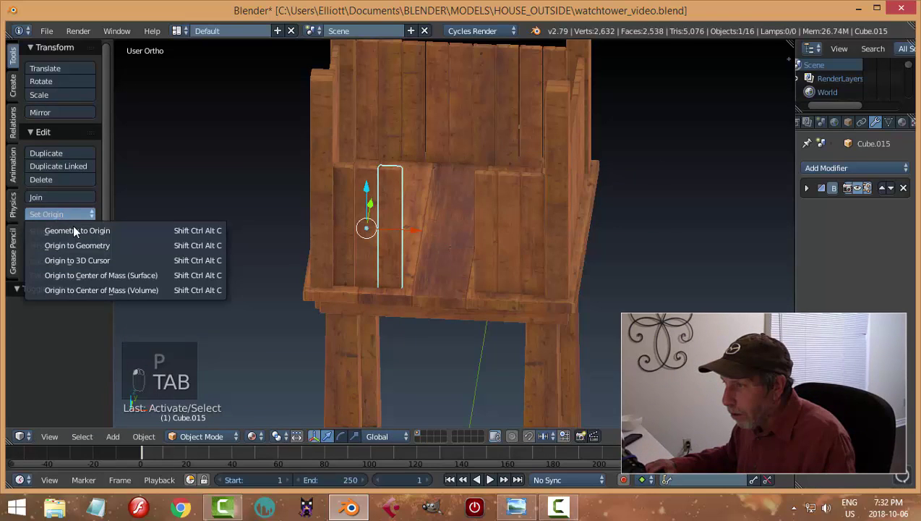
{"action": "left_click", "coordinate": [78, 241]}
{"action": "middle_click_drag", "start_coordinate": [405, 239], "coordinate": [445, 225]}
{"action": "middle_click_drag", "start_coordinate": [502, 219], "coordinate": [416, 199]}
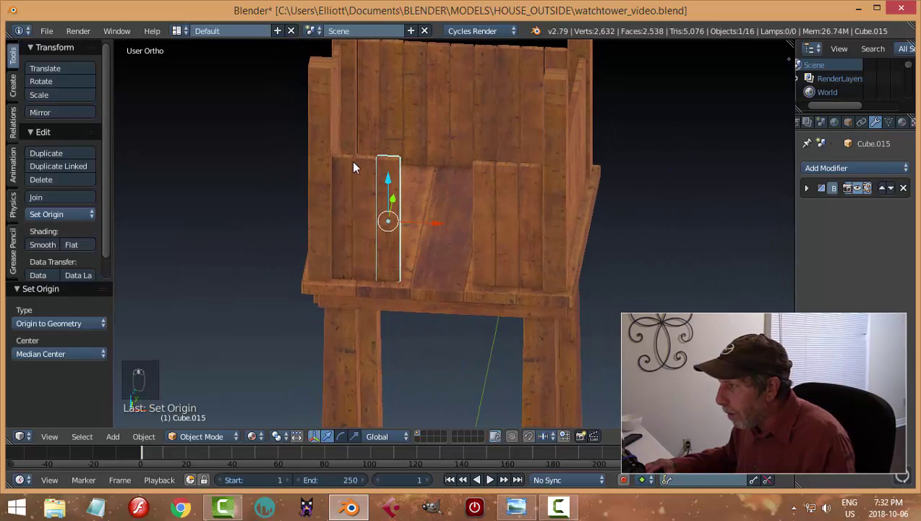
{"action": "left_click", "coordinate": [516, 507]}
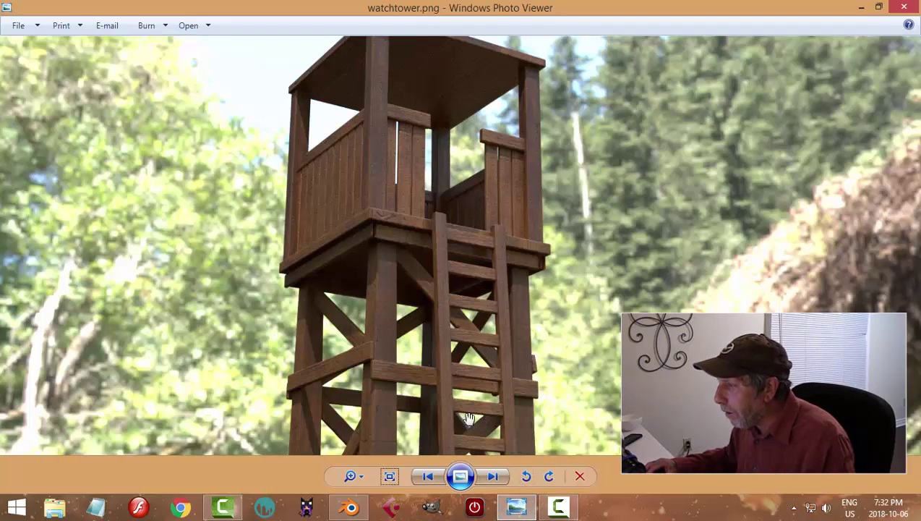
{"action": "left_click", "coordinate": [351, 507]}
- Raise the new board along Z and rotate it 90° around X to lay it flat
{"action": "middle_click_drag", "start_coordinate": [444, 198], "coordinate": [464, 216]}
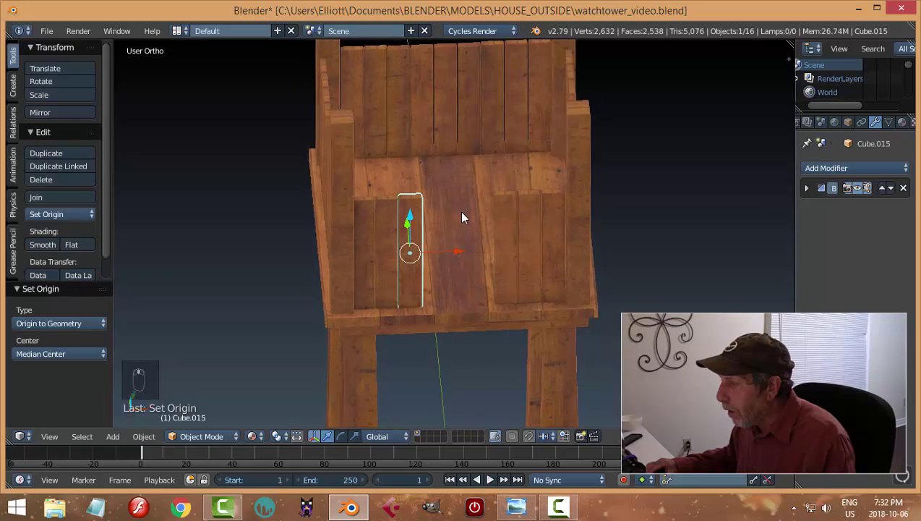
{"action": "left_click_drag", "start_coordinate": [411, 214], "coordinate": [412, 181]}
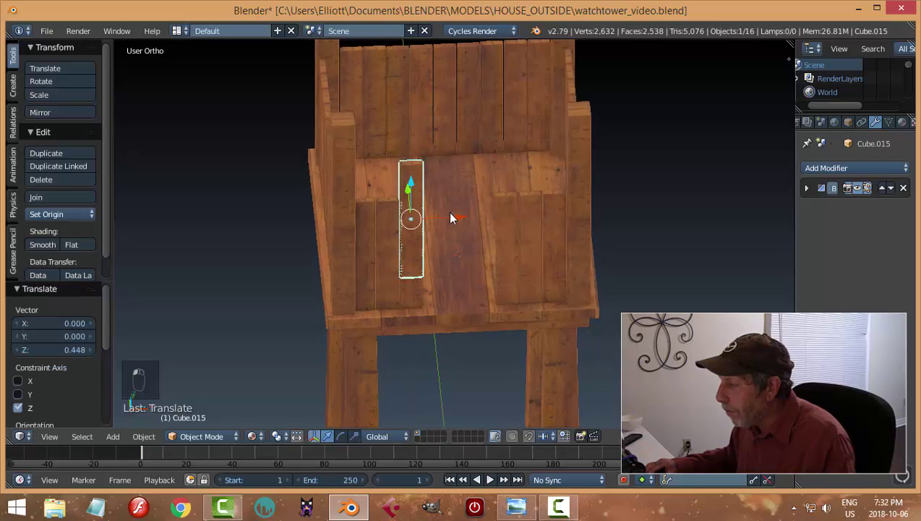
{"action": "middle_click_drag", "start_coordinate": [451, 217], "coordinate": [609, 231]}
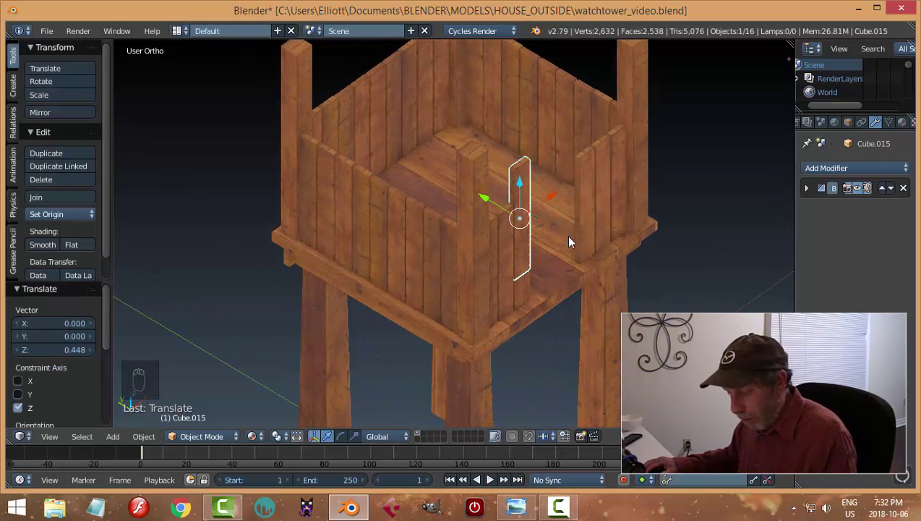
{"action": "key", "text": "r"}
{"action": "key", "text": "x"}
{"action": "key", "text": "9"}
{"action": "key", "text": "0"}
{"action": "key", "text": "Return"}
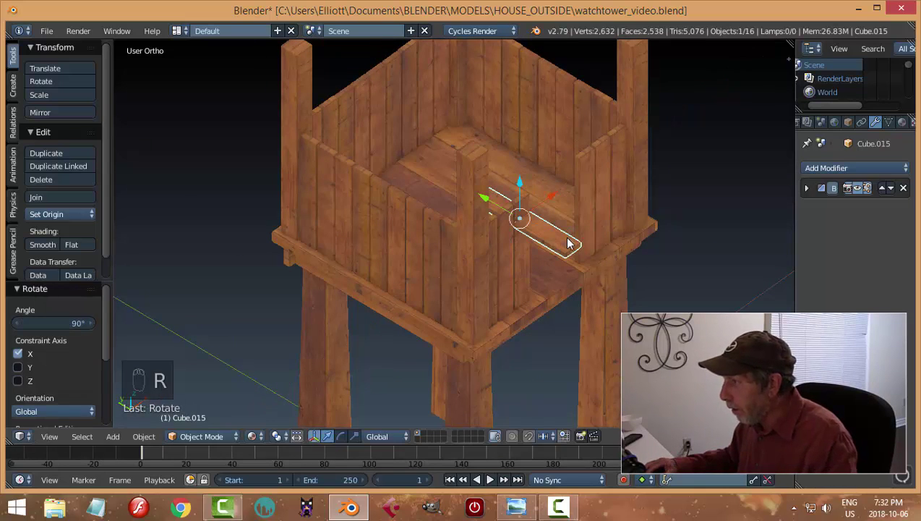
{"action": "left_click_drag", "start_coordinate": [521, 178], "coordinate": [520, 148]}
{"action": "middle_click_drag", "start_coordinate": [520, 149], "coordinate": [431, 145]}
{"action": "middle_click_drag", "start_coordinate": [444, 254], "coordinate": [438, 250]}
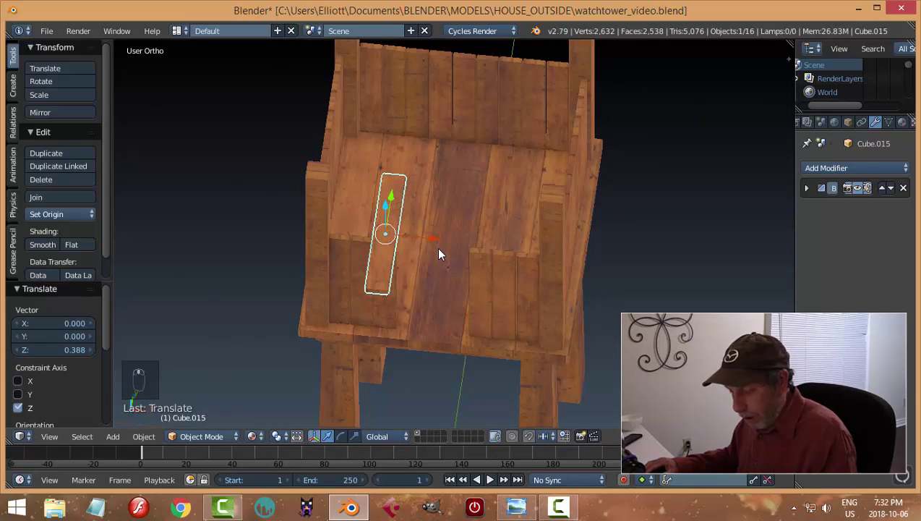
- Turn the board 90° around Z with rz90 and shift it along X
{"action": "type", "text": "rz90"}
{"action": "key", "text": "Return"}
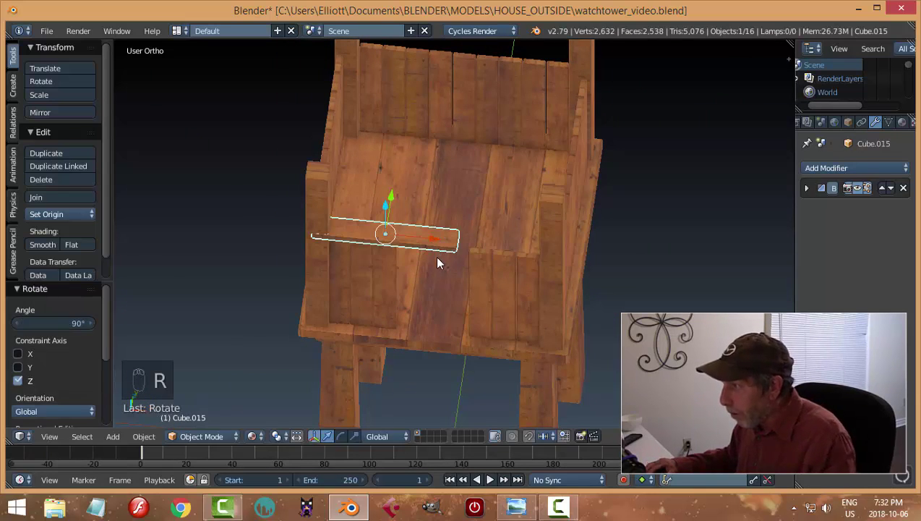
{"action": "key", "text": "g"}
{"action": "key", "text": "x"}
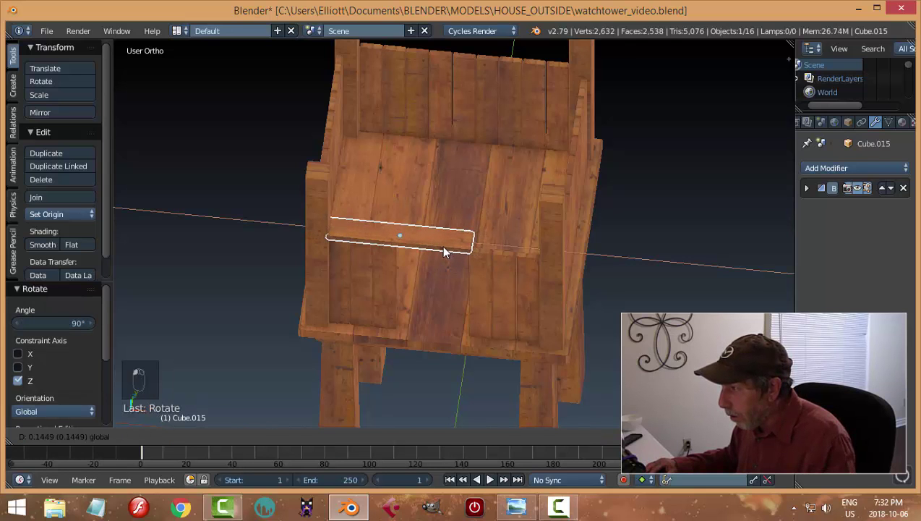
{"action": "left_click", "coordinate": [441, 245]}
{"action": "middle_click_drag", "start_coordinate": [441, 245], "coordinate": [430, 210]}
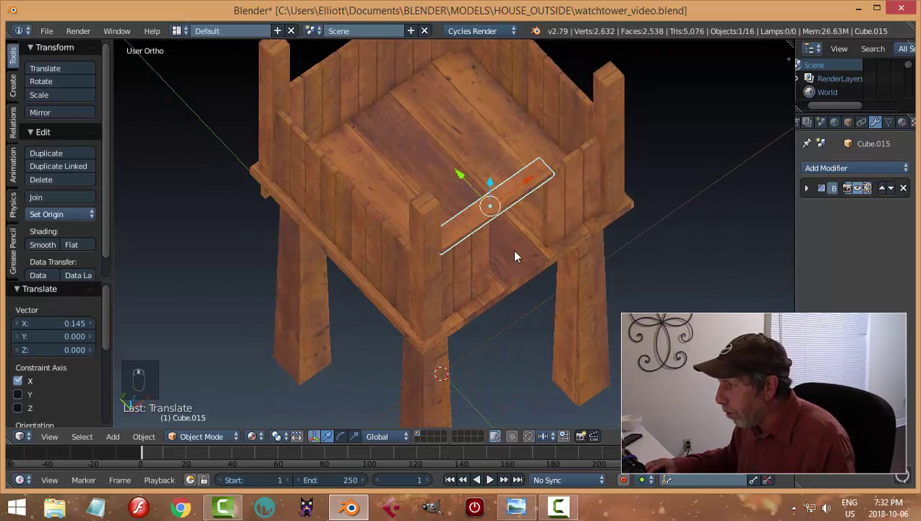
{"action": "scroll", "coordinate": [521, 250], "scroll_direction": "up", "scroll_amount": 3}
{"action": "middle_click_drag", "start_coordinate": [536, 252], "coordinate": [582, 239]}
- In Edit Mode, shrink the board's mesh along Y to 0.837 and slide it sideways along X
{"action": "key", "text": "Tab"}
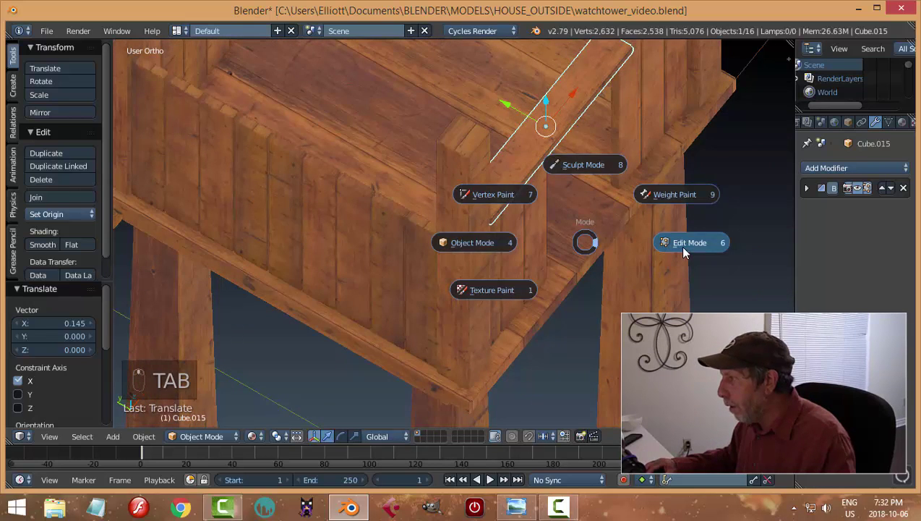
{"action": "left_click", "coordinate": [683, 246]}
{"action": "key", "text": "a"}
{"action": "key", "text": "a"}
{"action": "key", "text": "s"}
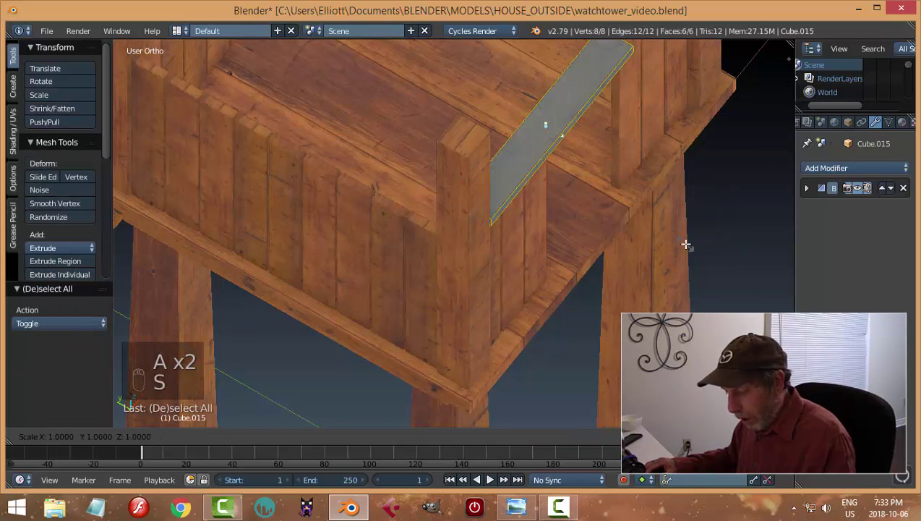
{"action": "left_click", "coordinate": [642, 243]}
{"action": "middle_click_drag", "start_coordinate": [589, 203], "coordinate": [509, 124]}
{"action": "middle_click_drag", "start_coordinate": [518, 139], "coordinate": [467, 122]}
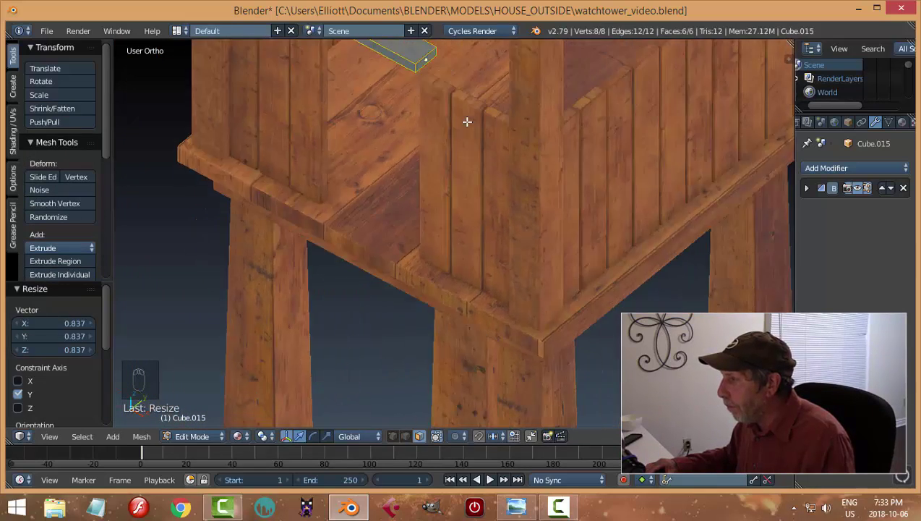
{"action": "middle_click_drag", "start_coordinate": [426, 57], "coordinate": [576, 169]}
{"action": "key", "text": "g"}
{"action": "key", "text": "x"}
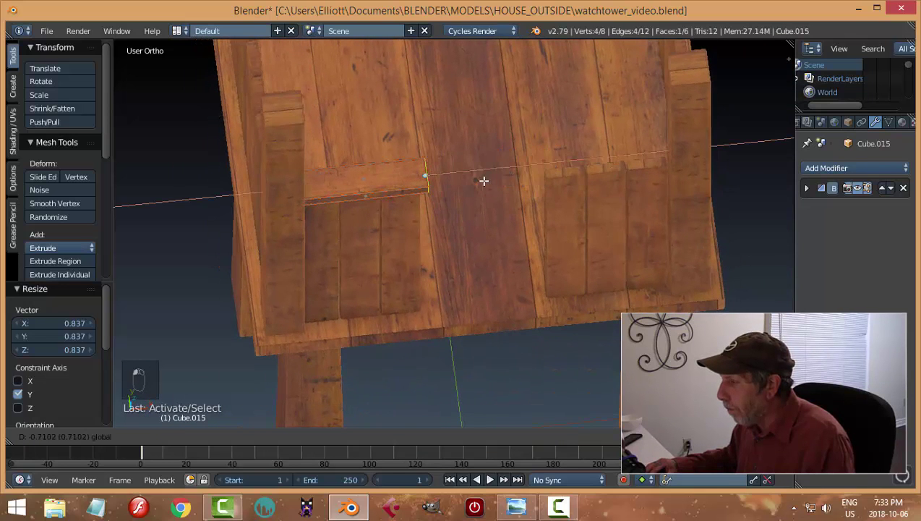
{"action": "left_click", "coordinate": [484, 180]}
{"action": "middle_click_drag", "start_coordinate": [483, 180], "coordinate": [525, 270]}
- Raise the board's top face slightly, return to Object Mode, and nudge the board along Y
{"action": "right_click", "coordinate": [426, 170]}
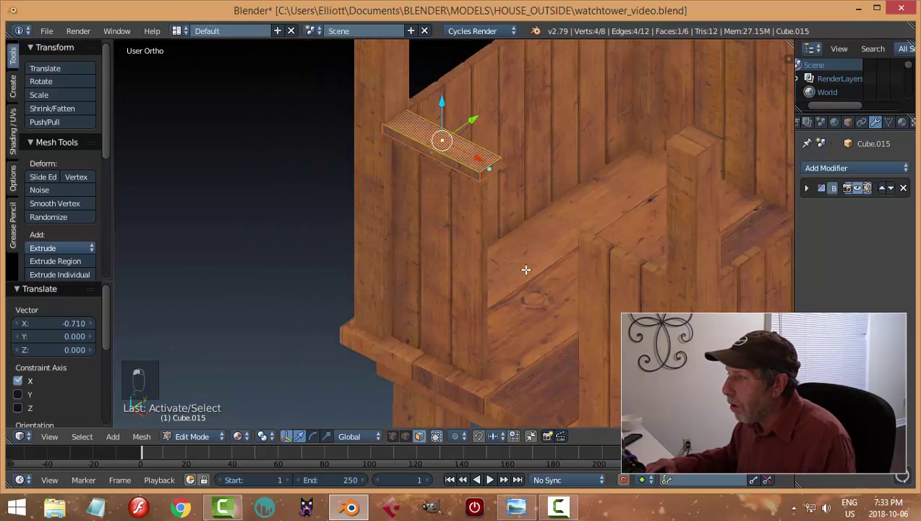
{"action": "left_click", "coordinate": [441, 101]}
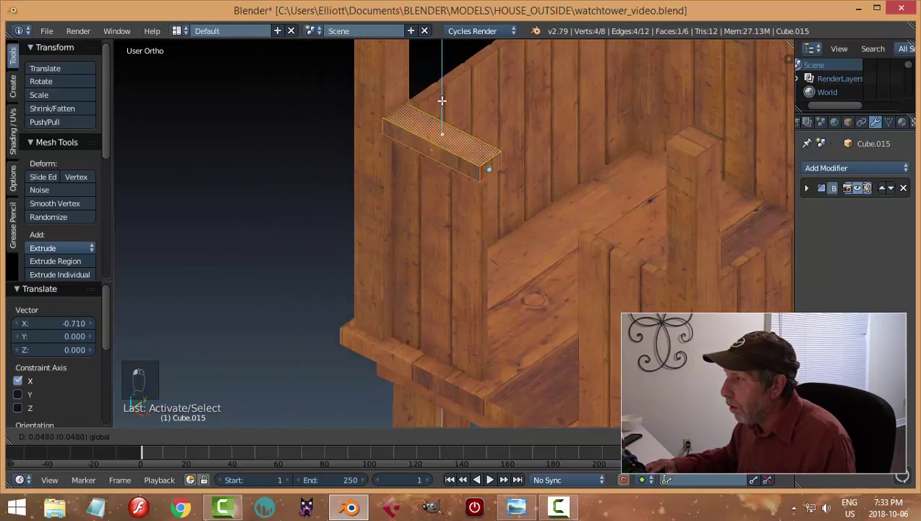
{"action": "left_click", "coordinate": [451, 108]}
{"action": "key", "text": "a"}
{"action": "key", "text": "Tab"}
{"action": "left_click", "coordinate": [461, 158]}
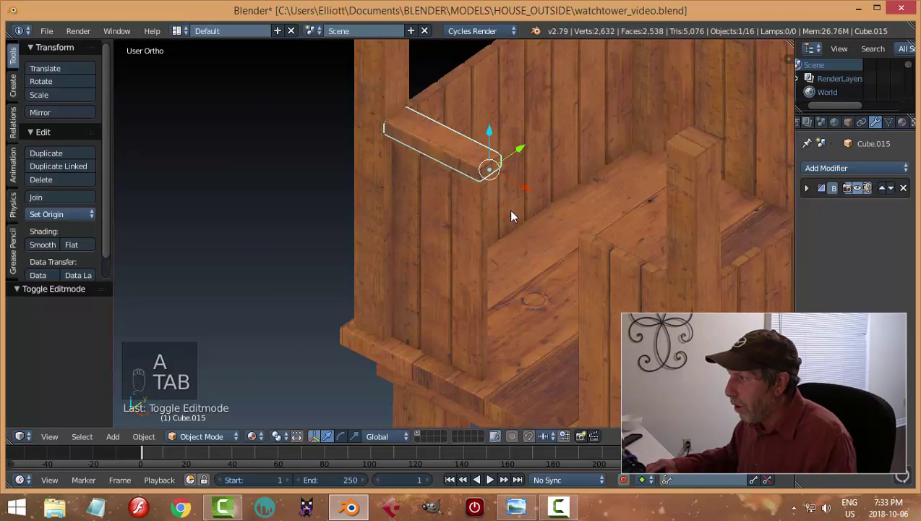
{"action": "middle_click_drag", "start_coordinate": [510, 210], "coordinate": [404, 207]}
{"action": "key", "text": "a"}
{"action": "scroll", "coordinate": [543, 201], "scroll_direction": "down", "scroll_amount": 3}
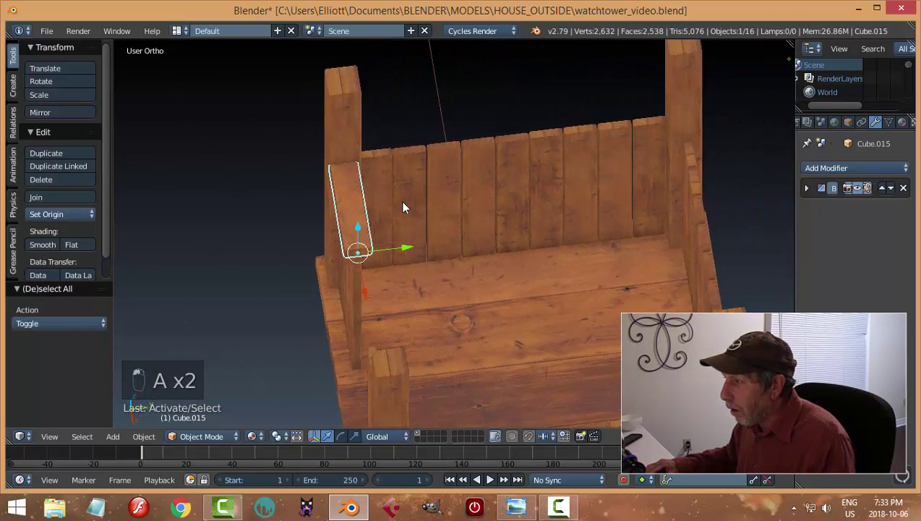
{"action": "left_click_drag", "start_coordinate": [409, 250], "coordinate": [408, 250]}
{"action": "scroll", "coordinate": [402, 220], "scroll_direction": "up", "scroll_amount": 2}
{"action": "middle_click_drag", "start_coordinate": [439, 179], "coordinate": [298, 138]}
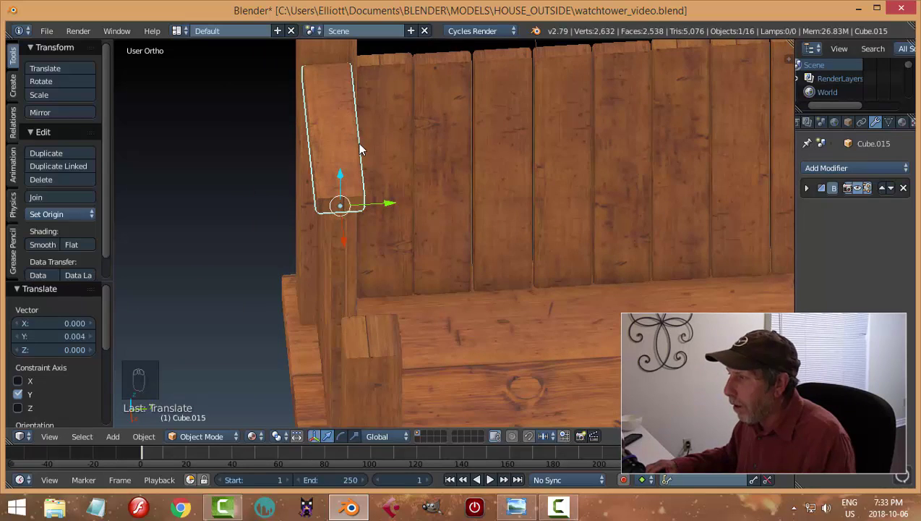
- Narrow the board's whole mesh along Y to 0.826 in Edit Mode, then return to Object Mode
{"action": "key", "text": "Tab"}
{"action": "key", "text": "a"}
{"action": "key", "text": "a"}
{"action": "middle_click_drag", "start_coordinate": [341, 107], "coordinate": [410, 139]}
{"action": "key", "text": "s"}
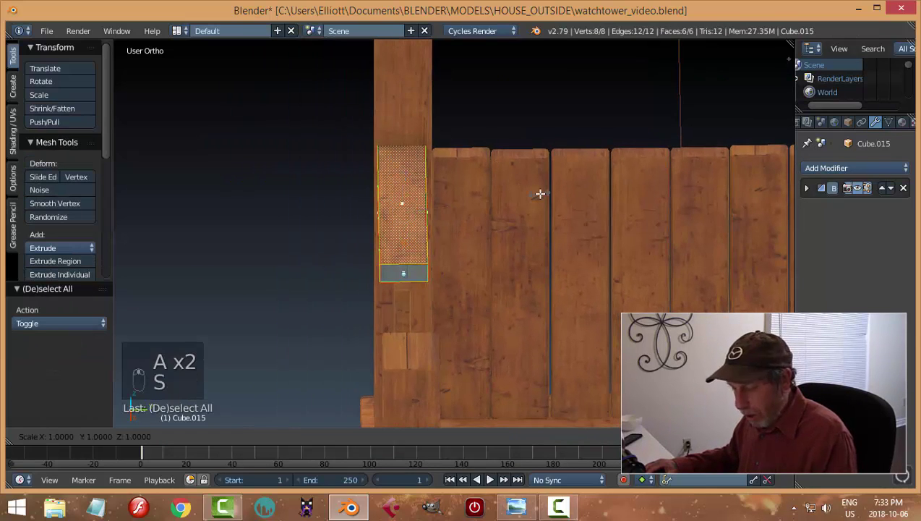
{"action": "left_click", "coordinate": [516, 199]}
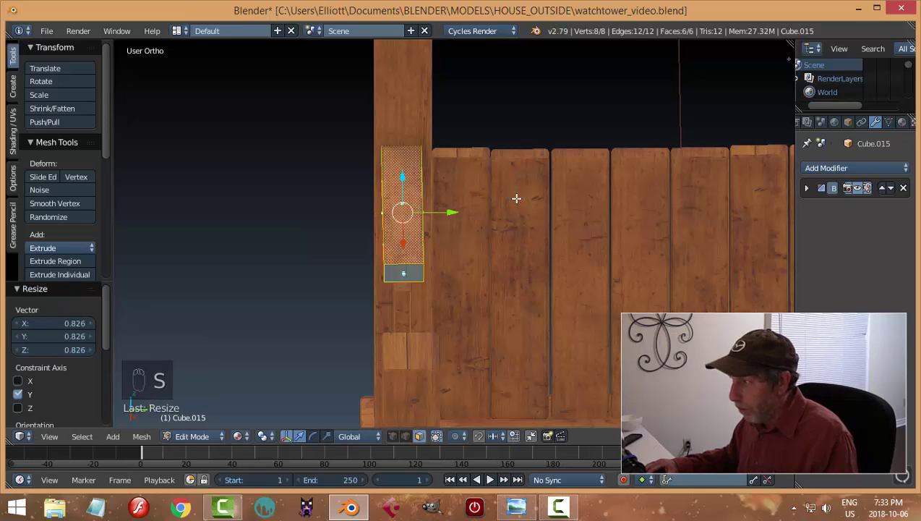
{"action": "key", "text": "a"}
{"action": "key", "text": "Tab"}
- Lower the board 0.12 on Z so it rests on the wall top
{"action": "middle_click_drag", "start_coordinate": [427, 199], "coordinate": [494, 76]}
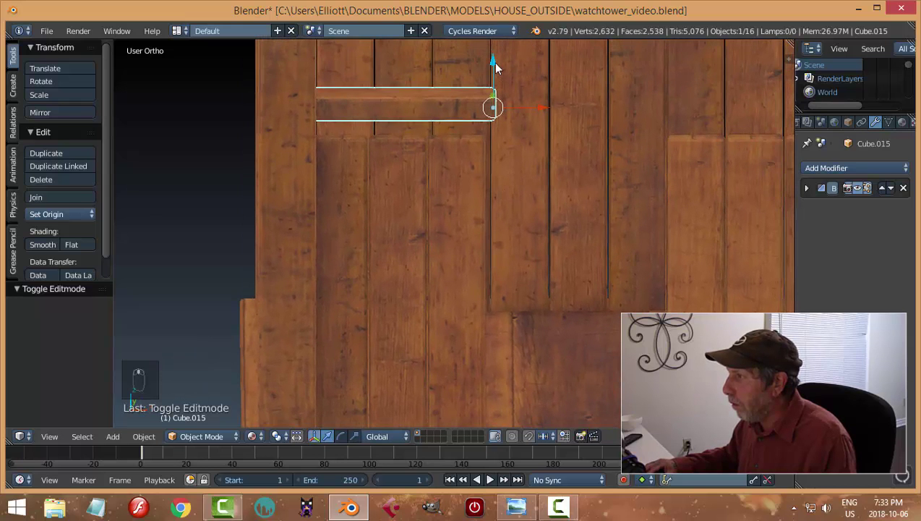
{"action": "key", "text": "g"}
{"action": "key", "text": "z"}
{"action": "left_click", "coordinate": [495, 91]}
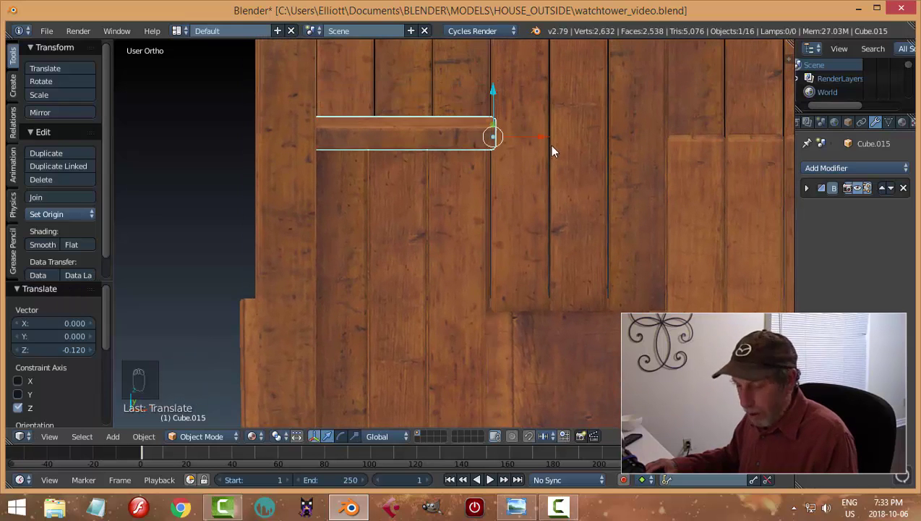
{"action": "key", "text": "a"}
{"action": "scroll", "coordinate": [542, 180], "scroll_direction": "down", "scroll_amount": 3}
{"action": "middle_click_drag", "start_coordinate": [535, 211], "coordinate": [381, 194]}
- Duplicate the cap board and move the copy along X across the doorway
{"action": "key", "text": "shift+d"}
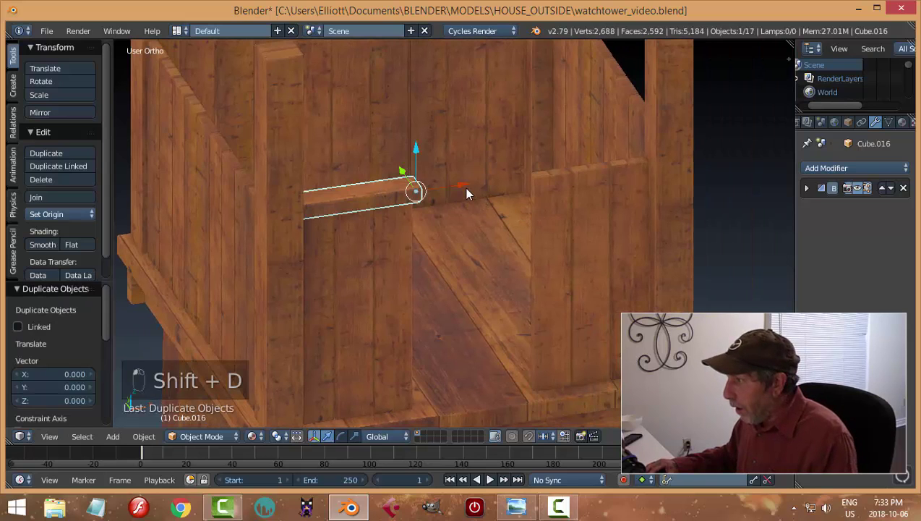
{"action": "key", "text": "x"}
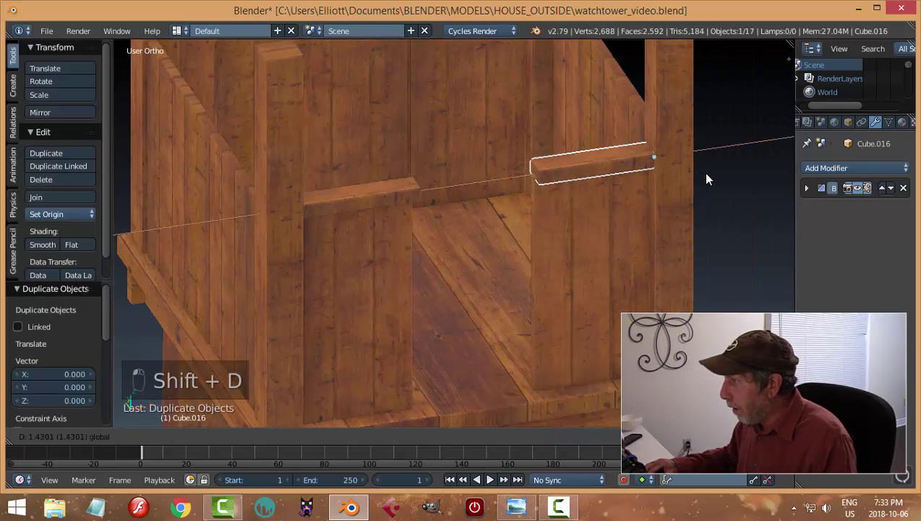
{"action": "left_click", "coordinate": [698, 173]}
{"action": "key", "text": "a"}
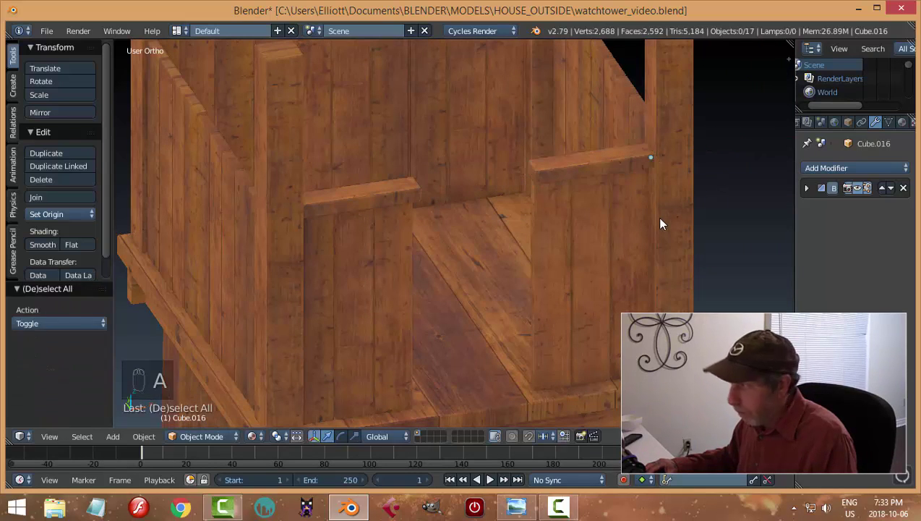
{"action": "scroll", "coordinate": [659, 224], "scroll_direction": "down", "scroll_amount": 3}
{"action": "middle_click_drag", "start_coordinate": [600, 173], "coordinate": [637, 219]}
{"action": "scroll", "coordinate": [563, 228], "scroll_direction": "up", "scroll_amount": 1}
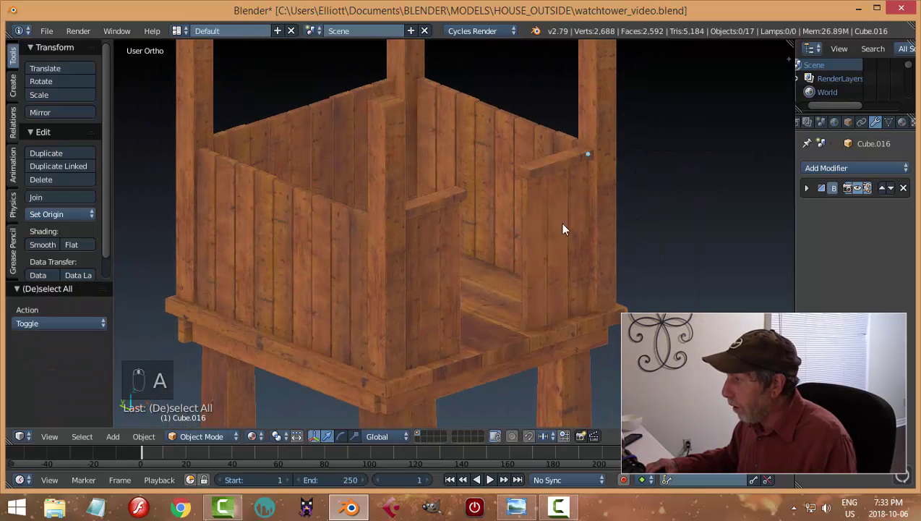
{"action": "middle_click_drag", "start_coordinate": [564, 229], "coordinate": [490, 207]}
{"action": "scroll", "coordinate": [405, 210], "scroll_direction": "up", "scroll_amount": 3}
- Set the copy's origin to its geometry and rotate it 180° around X
{"action": "right_click", "coordinate": [515, 151]}
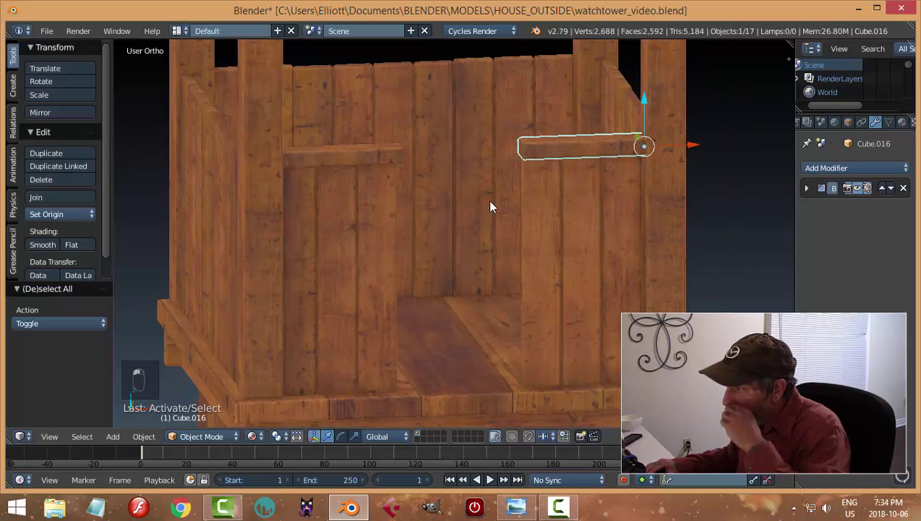
{"action": "middle_click_drag", "start_coordinate": [556, 180], "coordinate": [678, 197]}
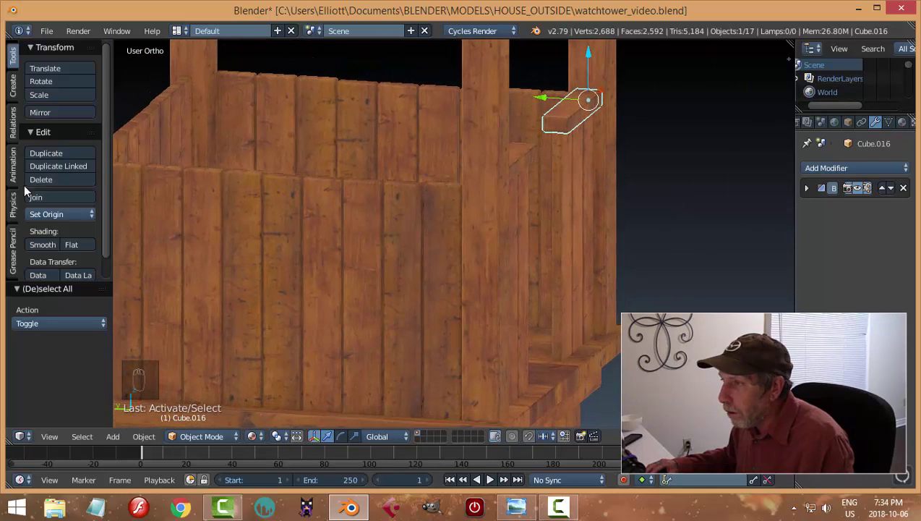
{"action": "left_click", "coordinate": [61, 214]}
{"action": "left_click", "coordinate": [209, 245]}
{"action": "middle_click_drag", "start_coordinate": [499, 191], "coordinate": [589, 171]}
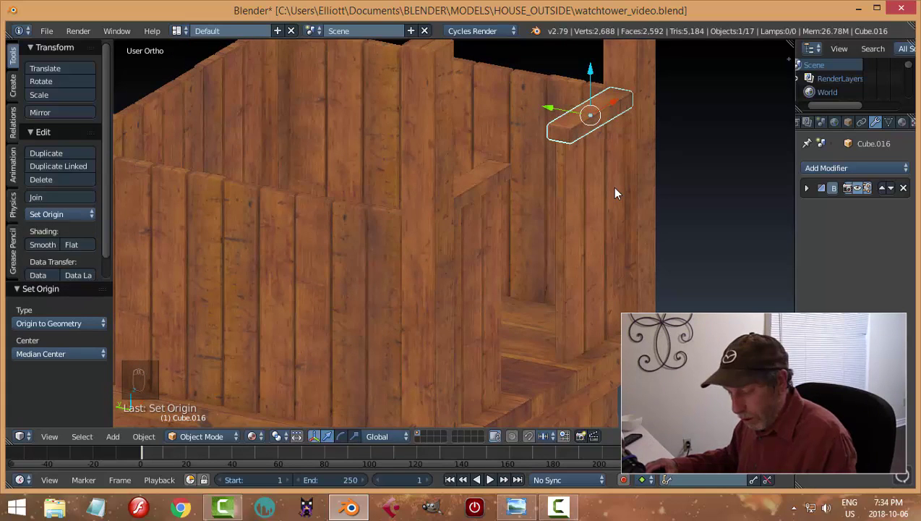
{"action": "type", "text": "rx"}
{"action": "type", "text": "180"}
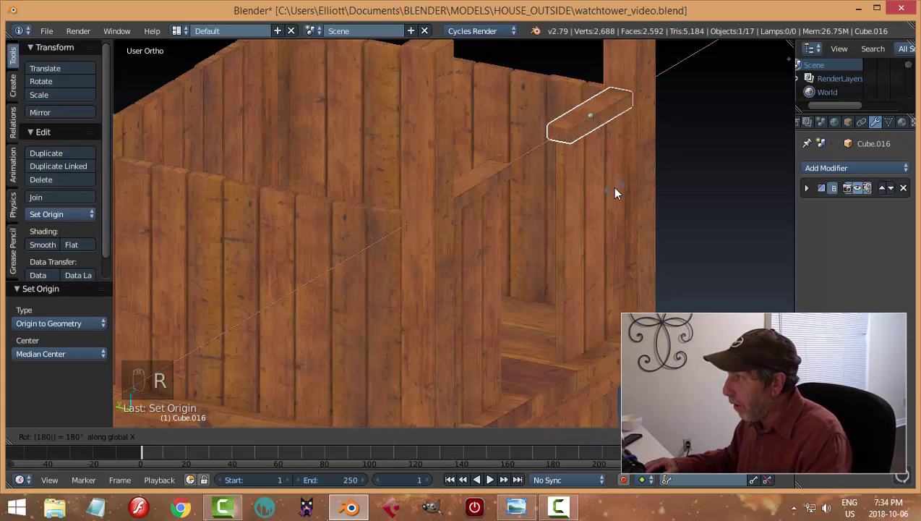
{"action": "key", "text": "Return"}
- Nudge the copied cap board -0.019 along X to sit on the wall section
{"action": "key", "text": "a"}
{"action": "middle_click_drag", "start_coordinate": [658, 195], "coordinate": [562, 150]}
{"action": "right_click", "coordinate": [573, 133]}
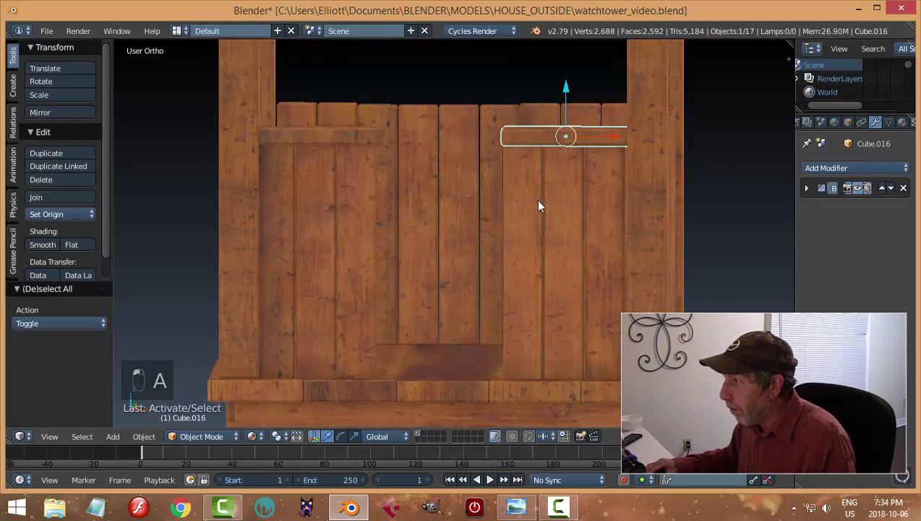
{"action": "middle_click_drag", "start_coordinate": [537, 206], "coordinate": [608, 156]}
{"action": "left_click_drag", "start_coordinate": [622, 141], "coordinate": [613, 142]}
{"action": "key", "text": "a"}
{"action": "middle_click_drag", "start_coordinate": [550, 174], "coordinate": [484, 252]}
{"action": "middle_click_drag", "start_coordinate": [652, 240], "coordinate": [606, 242]}
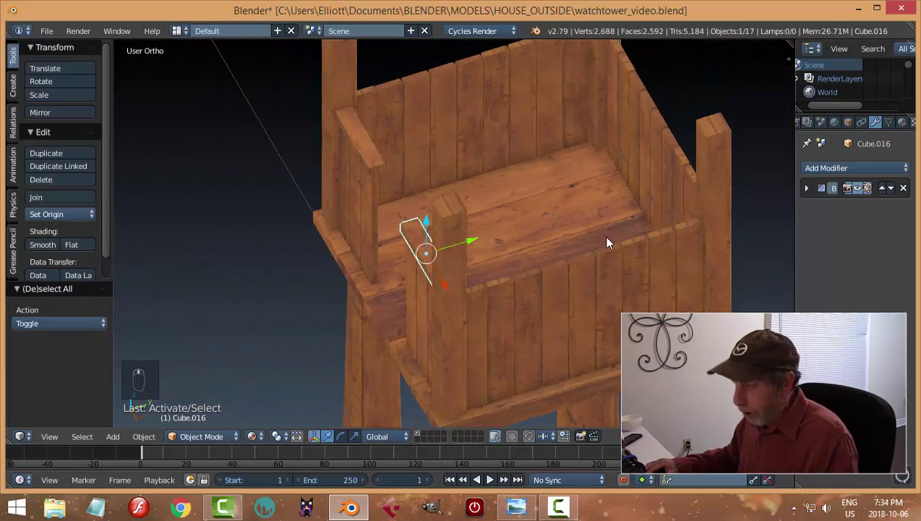
- Duplicate the cap board and move the copy 2.375 along Y to the back wall
{"action": "key", "text": "shift+d"}
{"action": "right_click", "coordinate": [532, 242]}
{"action": "left_click_drag", "start_coordinate": [470, 245], "coordinate": [746, 200]}
{"action": "middle_click_drag", "start_coordinate": [746, 200], "coordinate": [320, 170]}
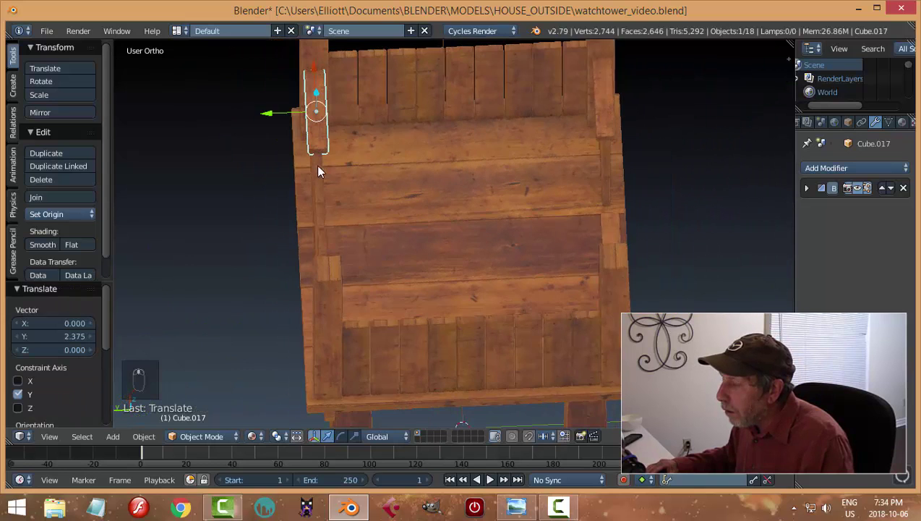
{"action": "key", "text": "KP_Decimal"}
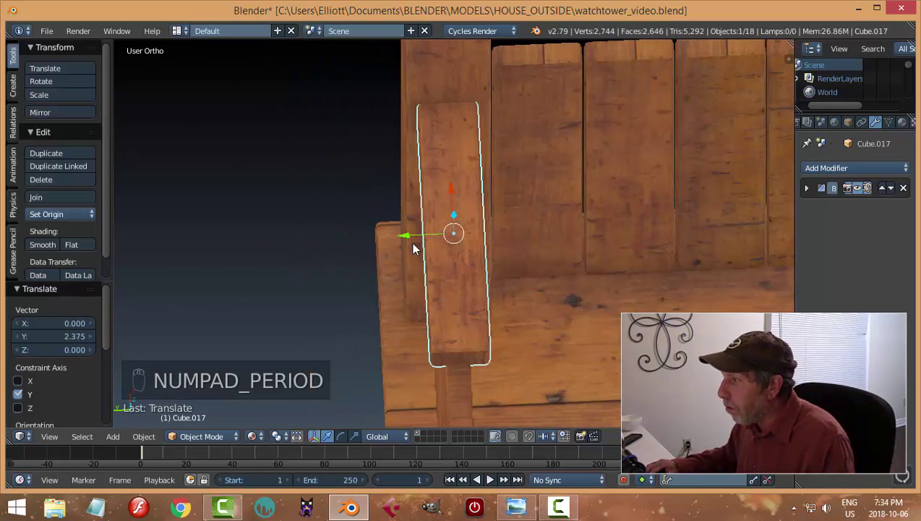
{"action": "key", "text": "g"}
{"action": "key", "text": "y"}
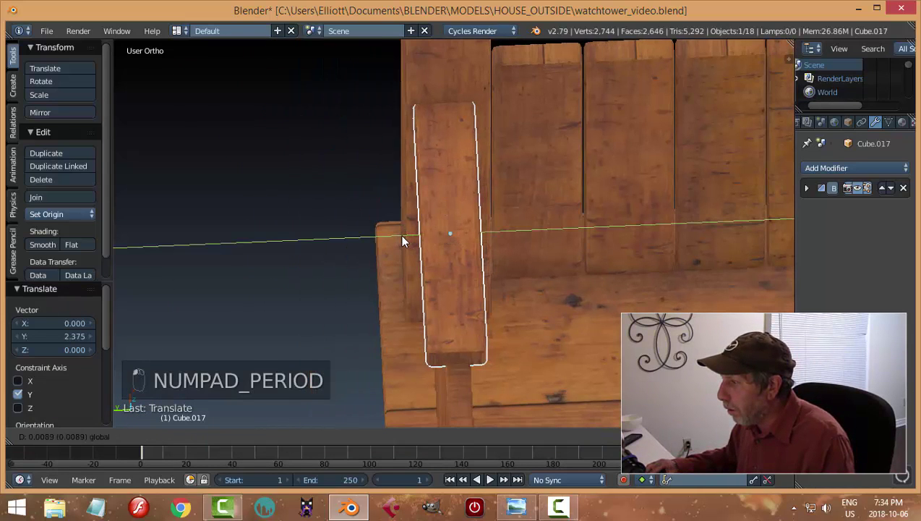
{"action": "left_click", "coordinate": [399, 234]}
{"action": "middle_click_drag", "start_coordinate": [400, 234], "coordinate": [459, 284]}
- Stretch the rail's end -1.442 along X in Edit Mode to span the full back wall
{"action": "key", "text": "Tab"}
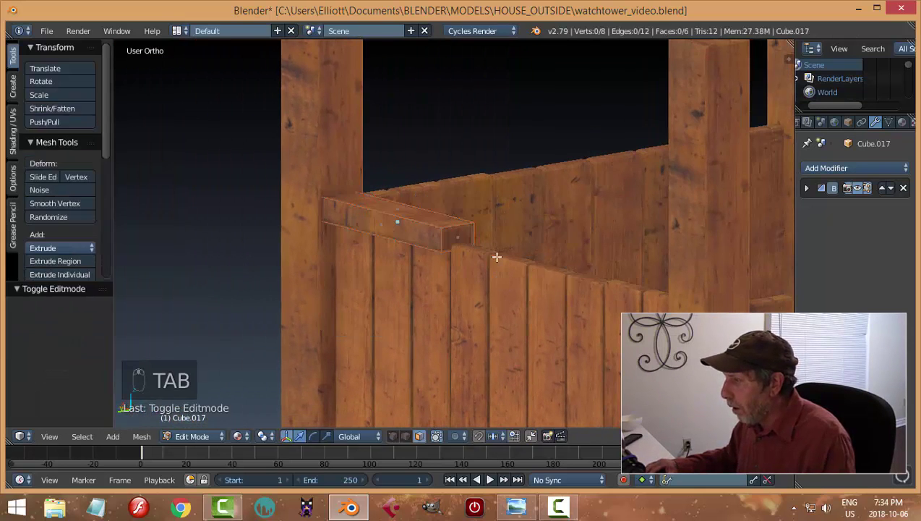
{"action": "scroll", "coordinate": [460, 238], "scroll_direction": "down", "scroll_amount": 4}
{"action": "middle_click_drag", "start_coordinate": [460, 238], "coordinate": [439, 241]}
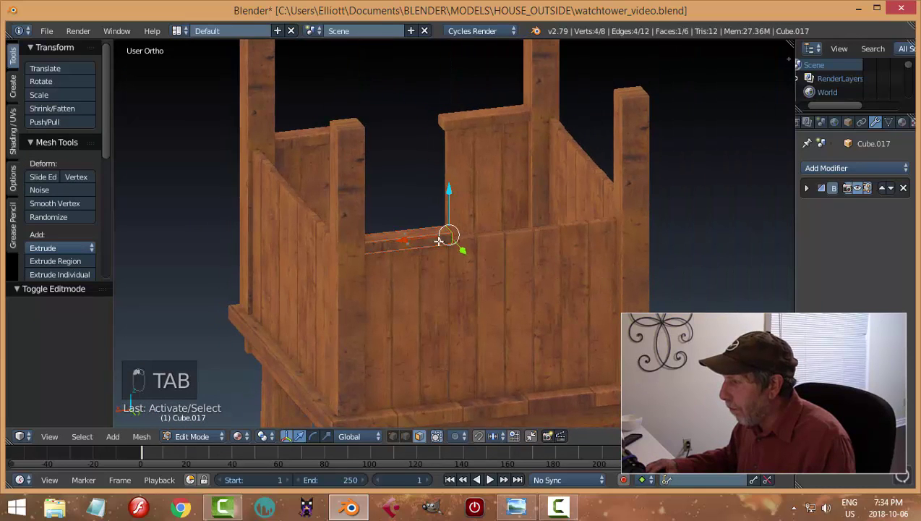
{"action": "key", "text": "g"}
{"action": "left_click", "coordinate": [581, 241]}
{"action": "middle_click_drag", "start_coordinate": [582, 241], "coordinate": [539, 313]}
{"action": "key", "text": "Tab"}
{"action": "scroll", "coordinate": [540, 270], "scroll_direction": "up", "scroll_amount": 2}
- Select all of the long rail's mesh in Edit Mode and split the 3D area into two side-by-side views
{"action": "key", "text": "a"}
{"action": "key", "text": "a"}
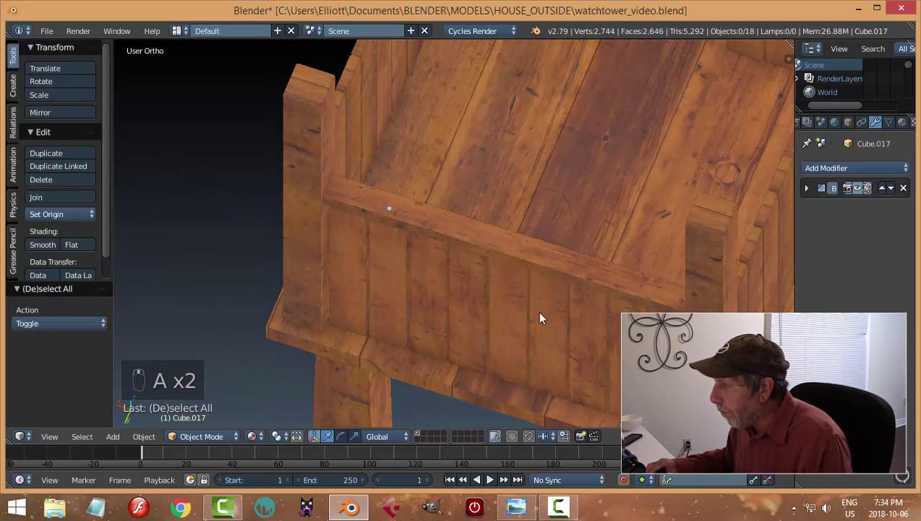
{"action": "right_click", "coordinate": [510, 253]}
{"action": "key", "text": "Tab"}
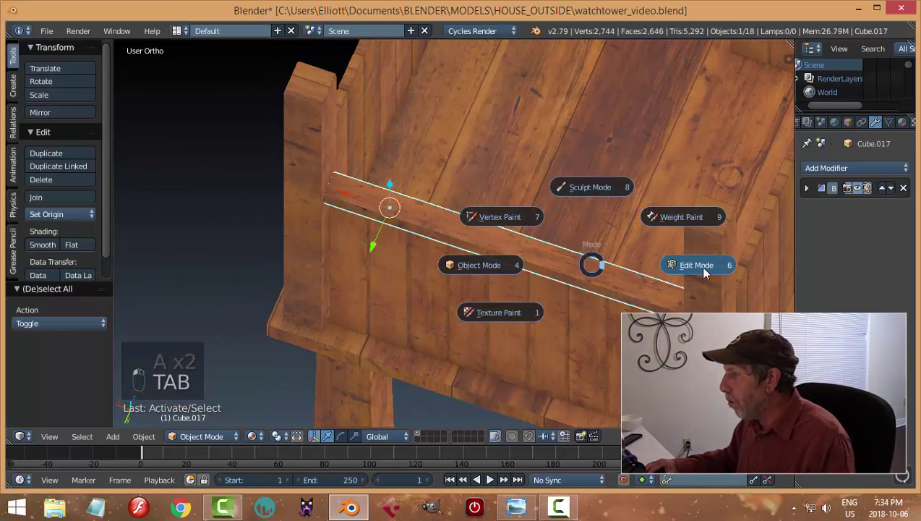
{"action": "left_click", "coordinate": [699, 265]}
{"action": "key", "text": "a"}
{"action": "key", "text": "a"}
{"action": "key", "text": "a"}
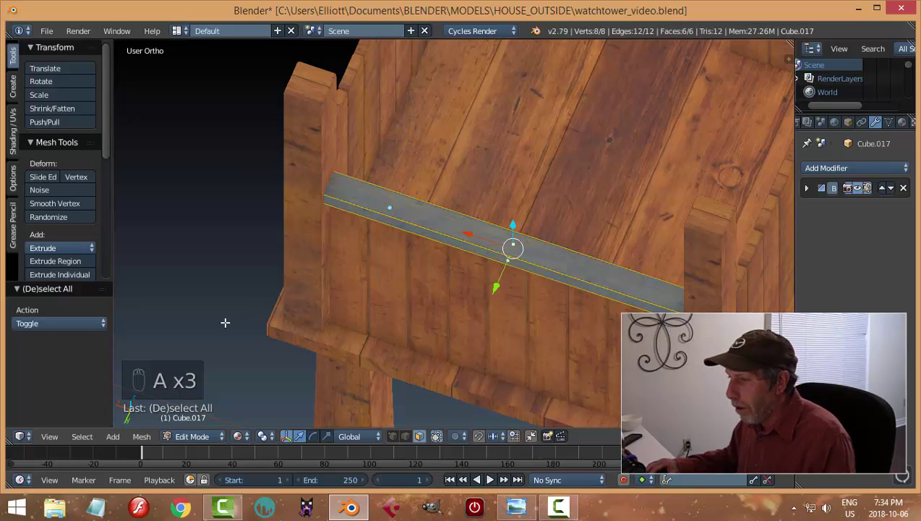
{"action": "left_click_drag", "start_coordinate": [11, 441], "coordinate": [418, 401]}
- Hide the tool shelves and turn the left view into the UV editor
{"action": "key", "text": "t"}
{"action": "key", "text": "t"}
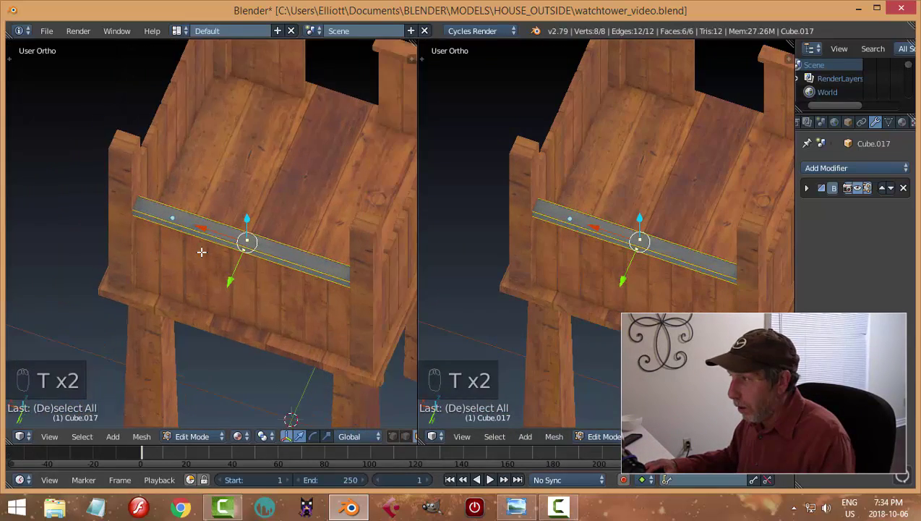
{"action": "left_click", "coordinate": [20, 436]}
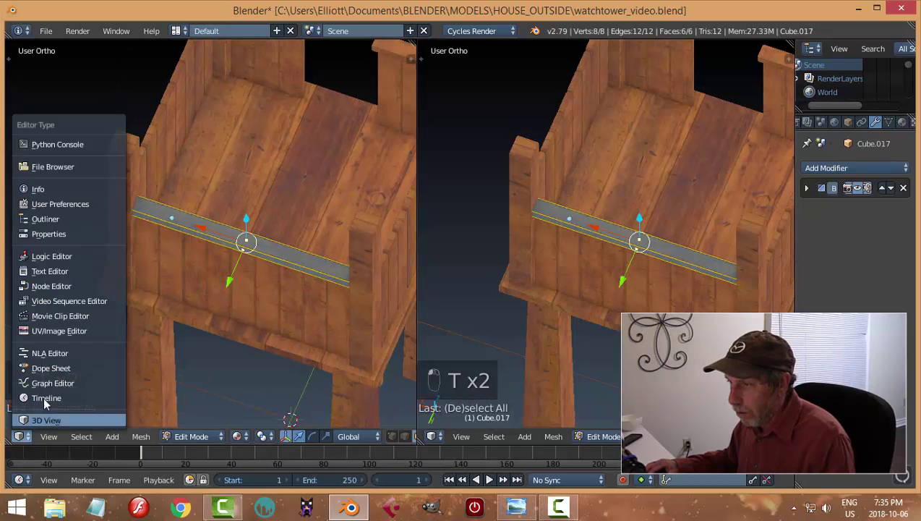
{"action": "left_click", "coordinate": [44, 331]}
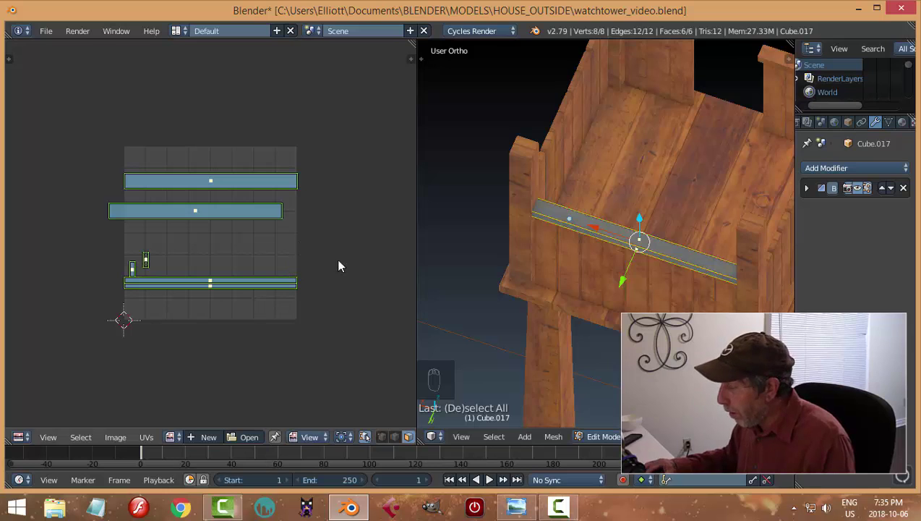
{"action": "scroll", "coordinate": [590, 286], "scroll_direction": "up", "scroll_amount": 7}
{"action": "scroll", "coordinate": [590, 286], "scroll_direction": "down", "scroll_amount": 1}
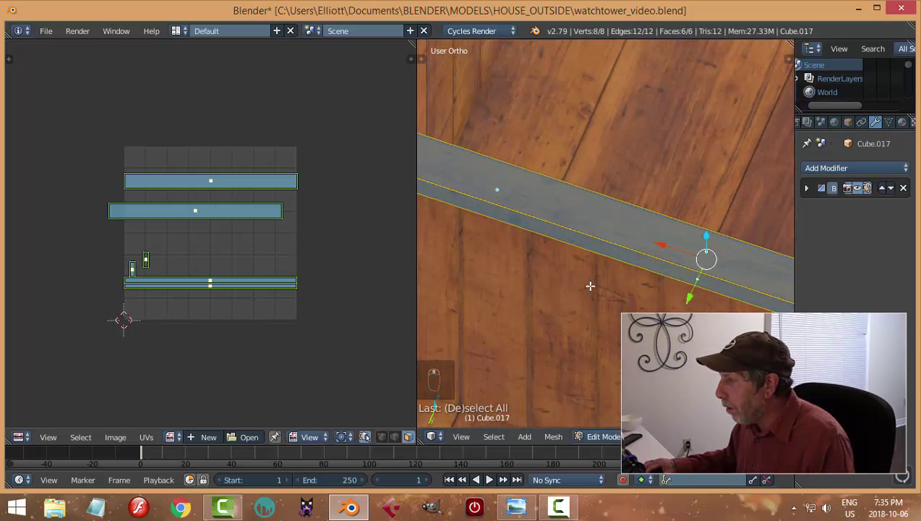
- Scale the rail's UV strips larger over the wood texture and return to Object Mode
{"action": "key", "text": "s"}
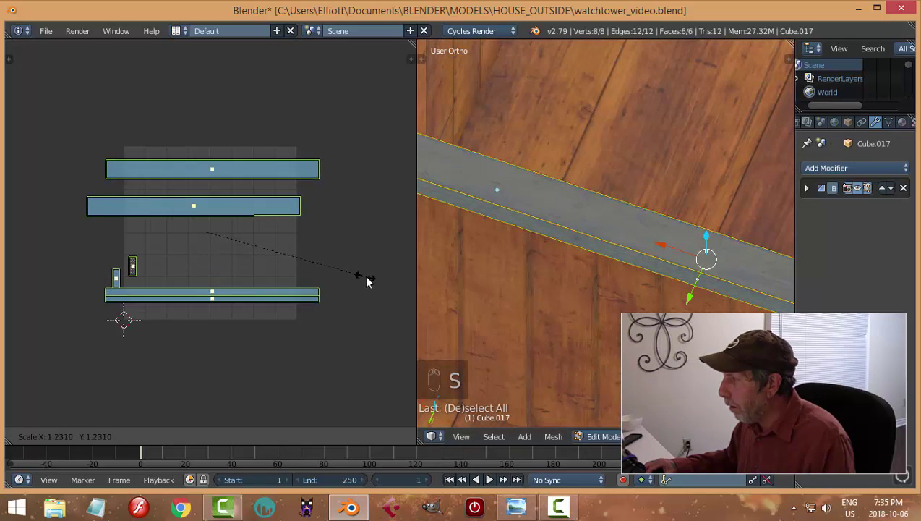
{"action": "left_click", "coordinate": [370, 280]}
{"action": "scroll", "coordinate": [573, 287], "scroll_direction": "down", "scroll_amount": 2}
{"action": "middle_click_drag", "start_coordinate": [573, 288], "coordinate": [582, 241]}
{"action": "key", "text": "Tab"}
{"action": "scroll", "coordinate": [588, 233], "scroll_direction": "down", "scroll_amount": 3}
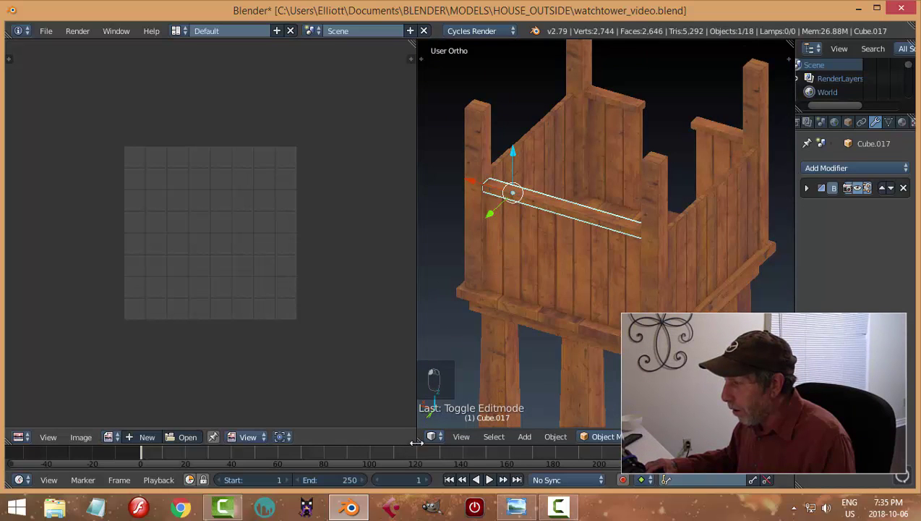
- Merge the UV editor into the 3D view and set the rail's origin to its geometry
{"action": "left_click_drag", "start_coordinate": [423, 441], "coordinate": [347, 437]}
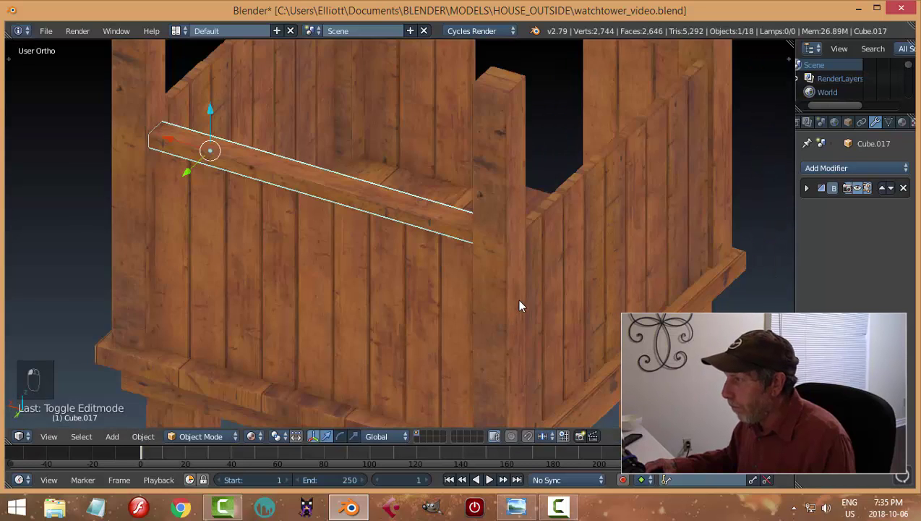
{"action": "scroll", "coordinate": [517, 298], "scroll_direction": "down", "scroll_amount": 4}
{"action": "middle_click_drag", "start_coordinate": [547, 289], "coordinate": [504, 296]}
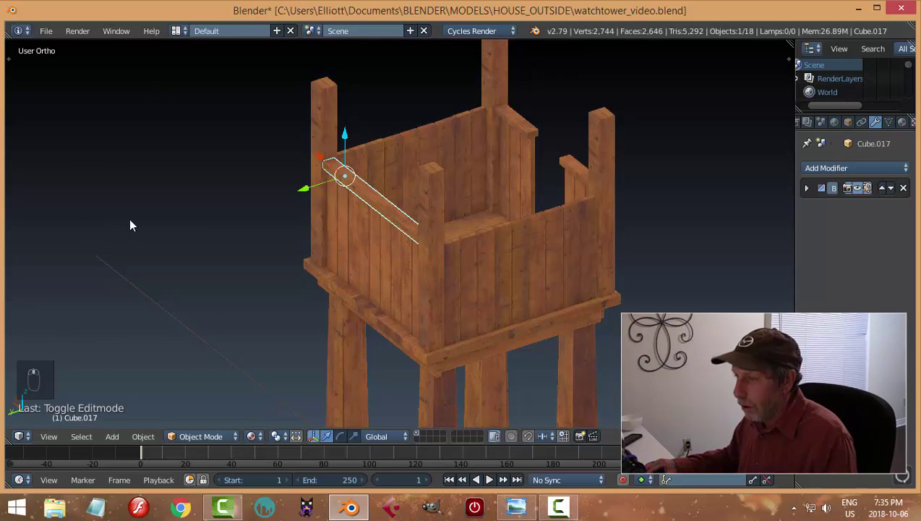
{"action": "key", "text": "t"}
{"action": "left_click", "coordinate": [50, 214]}
{"action": "left_click", "coordinate": [65, 243]}
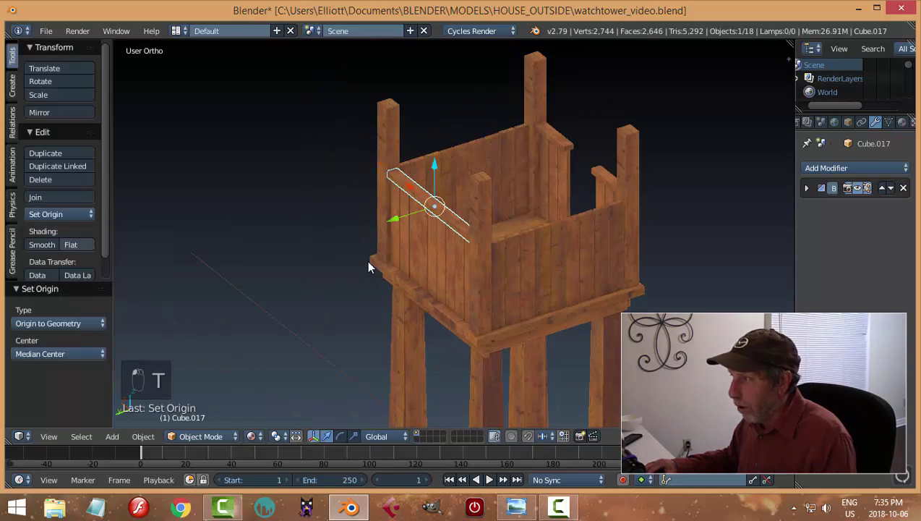
- Duplicate the top rail, turn the copy 90° about Z, and move it along Y and X
{"action": "middle_click_drag", "start_coordinate": [368, 267], "coordinate": [423, 284]}
{"action": "key", "text": "shift+d"}
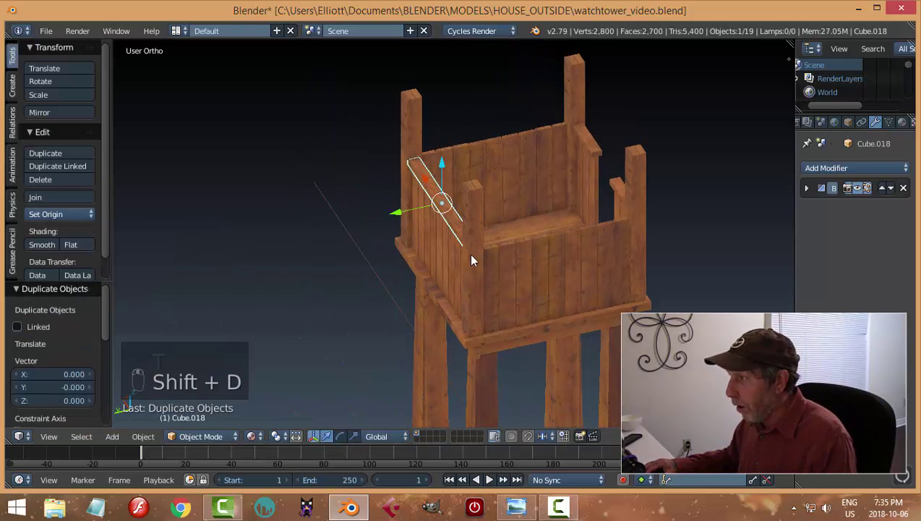
{"action": "type", "text": "rz90"}
{"action": "key", "text": "Return"}
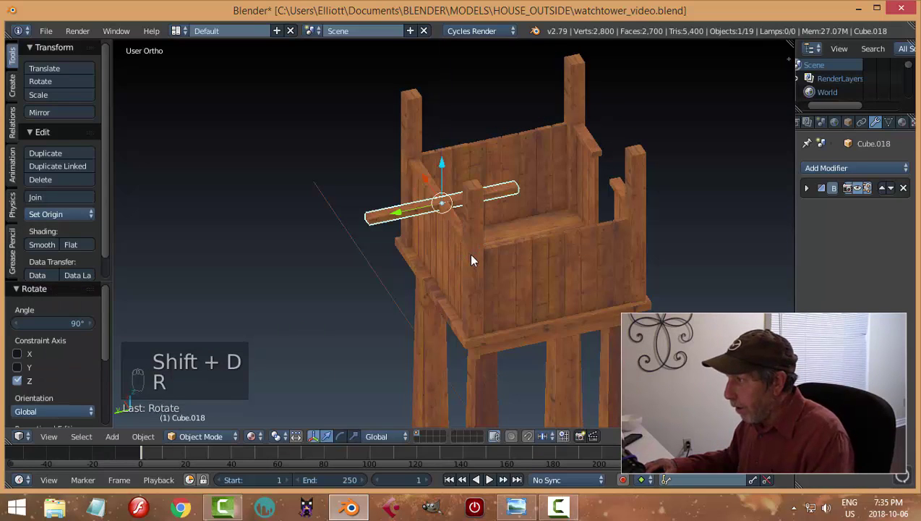
{"action": "key", "text": "g"}
{"action": "key", "text": "y"}
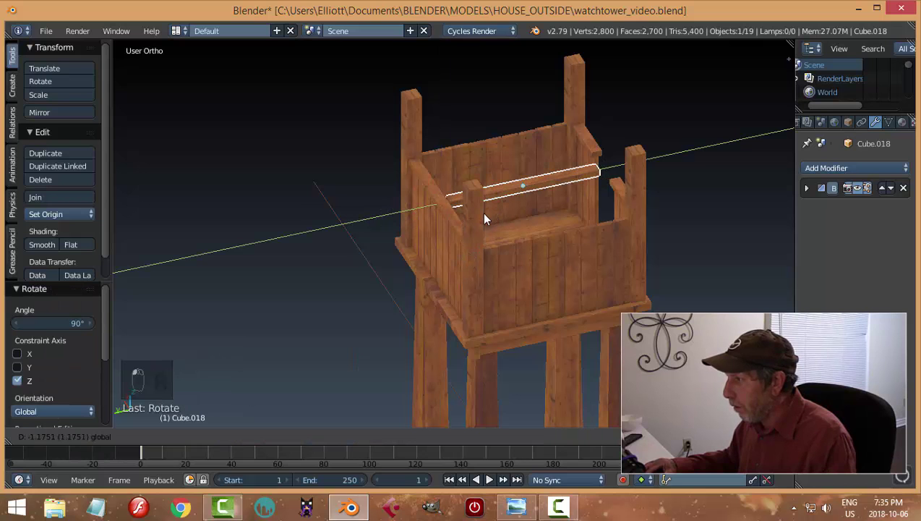
{"action": "left_click", "coordinate": [482, 212]}
{"action": "key", "text": "g"}
{"action": "key", "text": "x"}
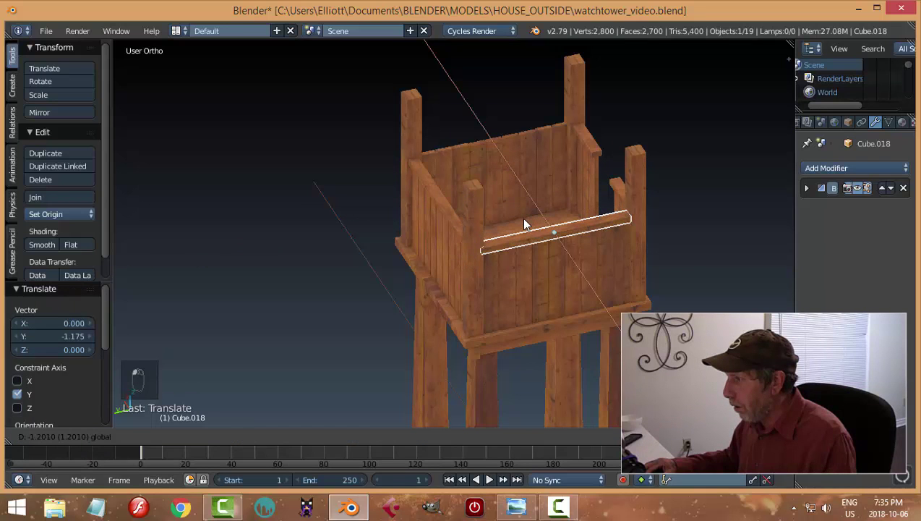
{"action": "left_click", "coordinate": [521, 218]}
- Frame the copied rail and slide it slightly along X against the post
{"action": "middle_click_drag", "start_coordinate": [659, 264], "coordinate": [541, 262]}
{"action": "scroll", "coordinate": [516, 283], "scroll_direction": "up", "scroll_amount": 3}
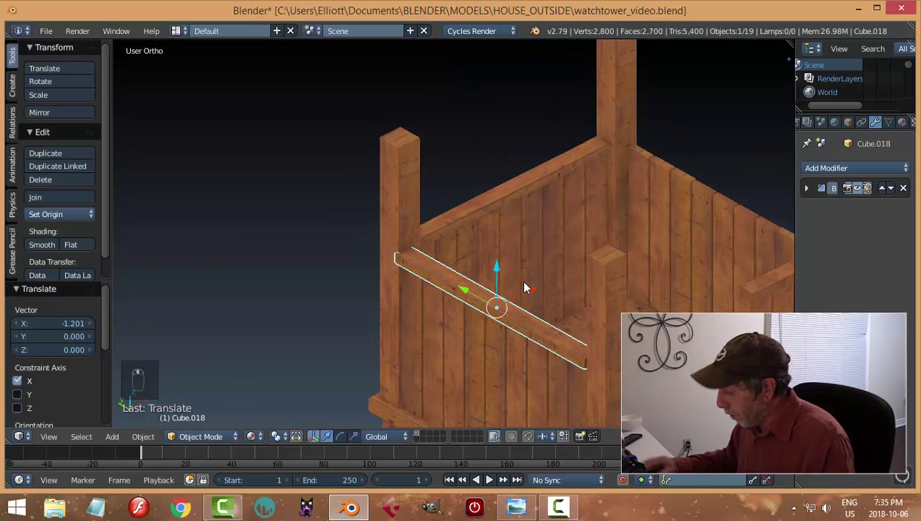
{"action": "key", "text": "KP_Decimal"}
{"action": "middle_click_drag", "start_coordinate": [427, 279], "coordinate": [592, 327]}
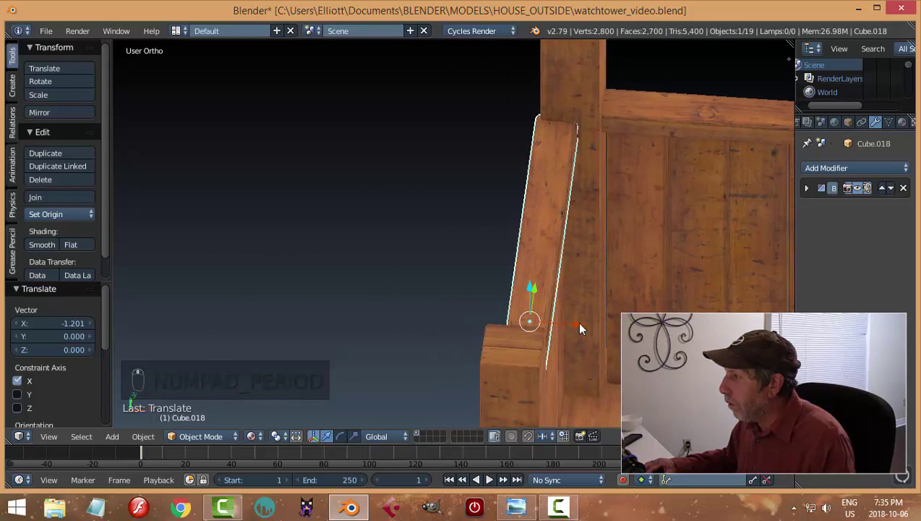
{"action": "left_click_drag", "start_coordinate": [579, 329], "coordinate": [590, 326]}
- Shift the sloped plank wall along the X axis
{"action": "middle_click_drag", "start_coordinate": [582, 127], "coordinate": [530, 249]}
{"action": "right_click", "coordinate": [587, 250]}
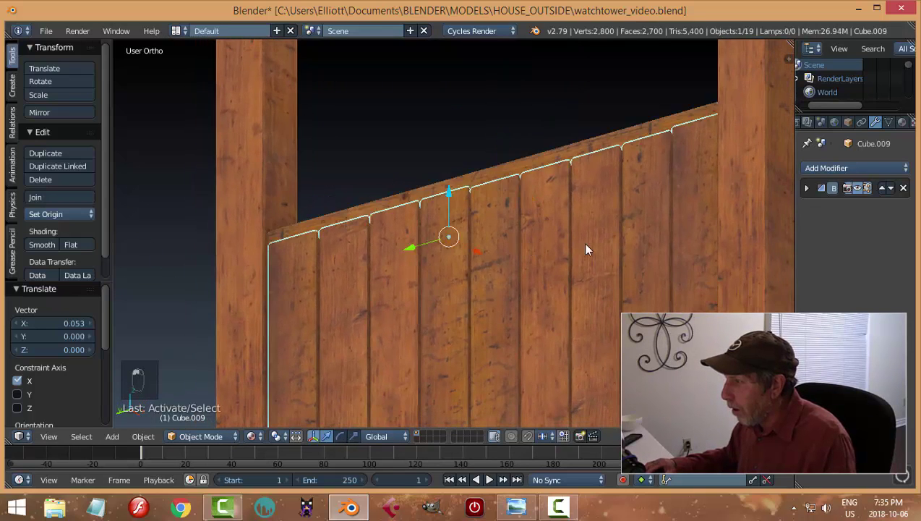
{"action": "middle_click_drag", "start_coordinate": [586, 246], "coordinate": [524, 303]}
{"action": "key", "text": "g"}
{"action": "key", "text": "x"}
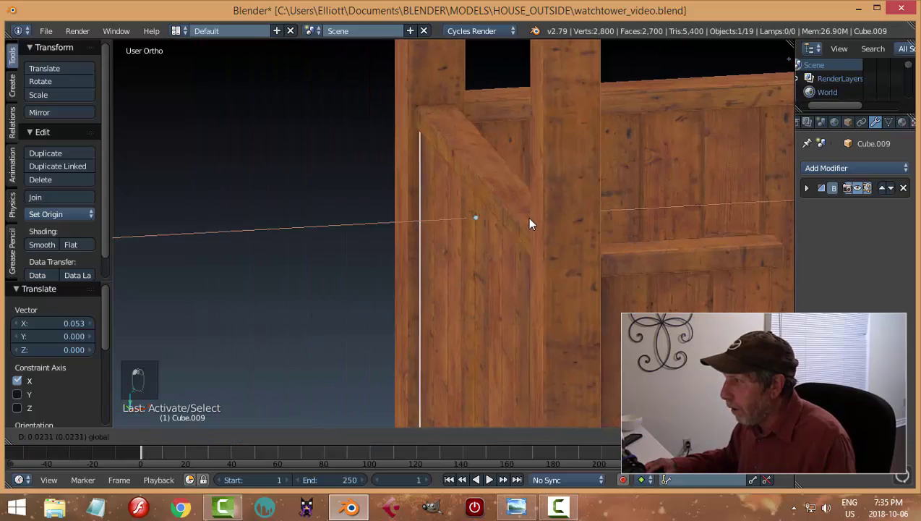
{"action": "left_click", "coordinate": [530, 221]}
{"action": "key", "text": "a"}
- Nudge the plank wall a little further along X, then deselect everything
{"action": "middle_click_drag", "start_coordinate": [559, 224], "coordinate": [692, 154]}
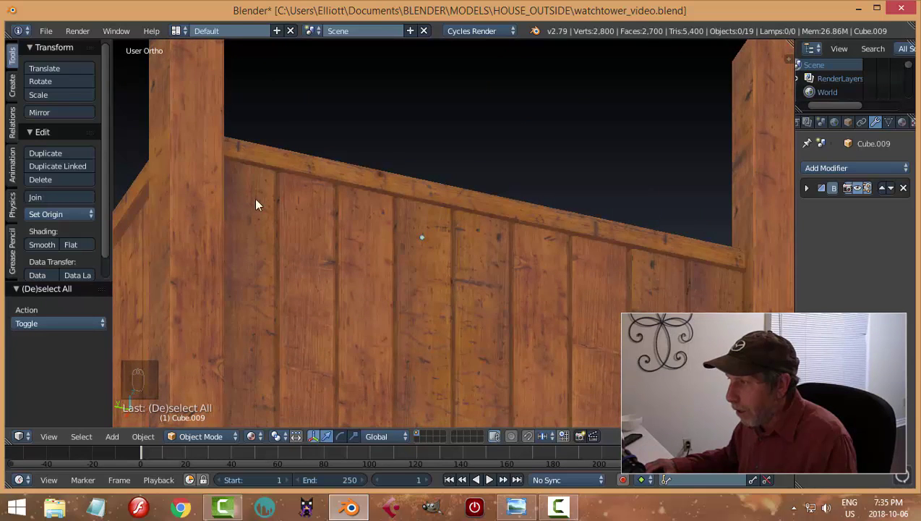
{"action": "middle_click_drag", "start_coordinate": [255, 205], "coordinate": [440, 240]}
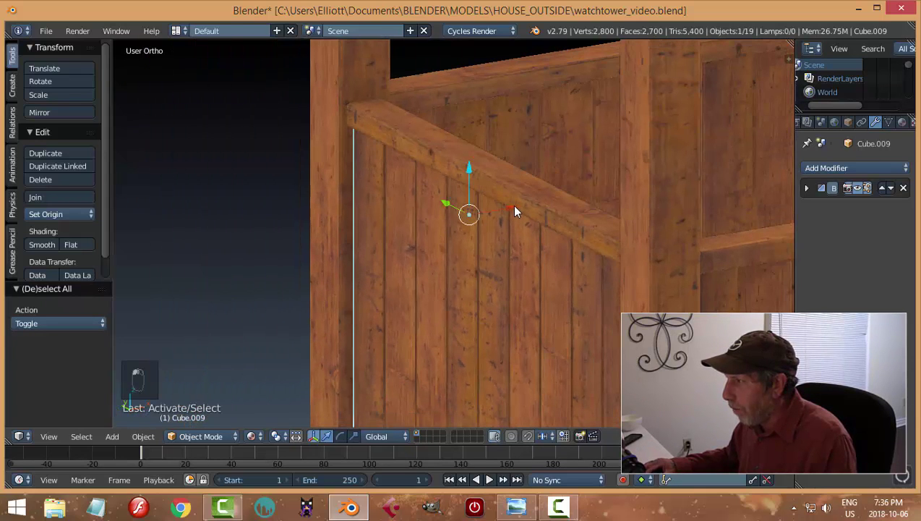
{"action": "key", "text": "g"}
{"action": "key", "text": "x"}
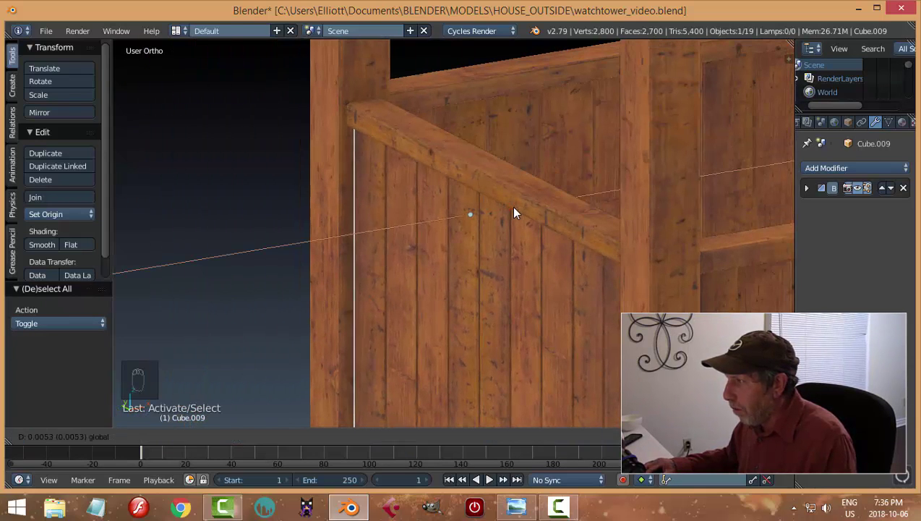
{"action": "left_click", "coordinate": [513, 209]}
{"action": "key", "text": "a"}
{"action": "middle_click_drag", "start_coordinate": [513, 209], "coordinate": [451, 259]}
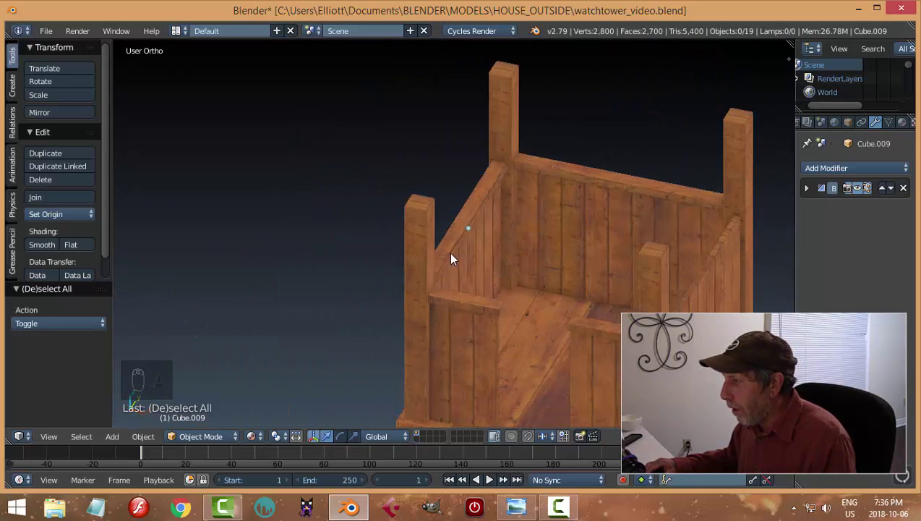
{"action": "middle_click_drag", "start_coordinate": [467, 226], "coordinate": [560, 265]}
- Duplicate the rail and slide the copy along X onto the right wall
{"action": "key", "text": "shift+d"}
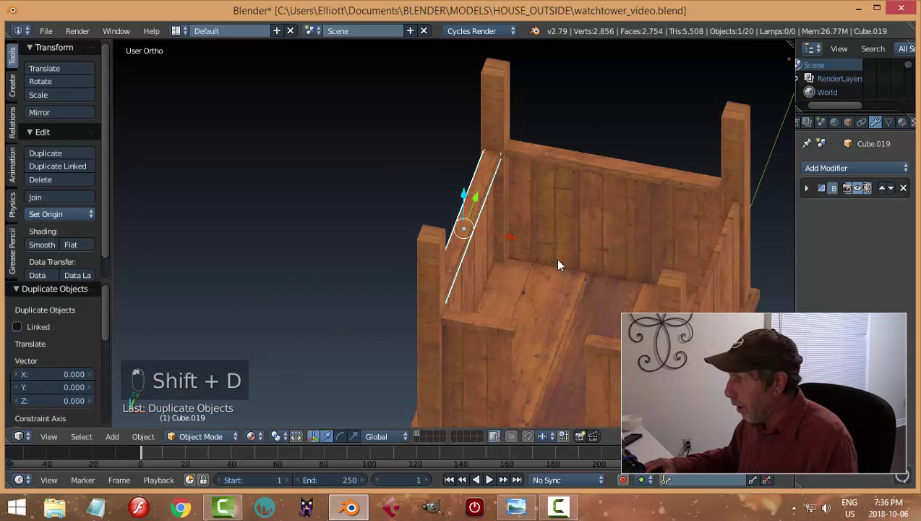
{"action": "key", "text": "x"}
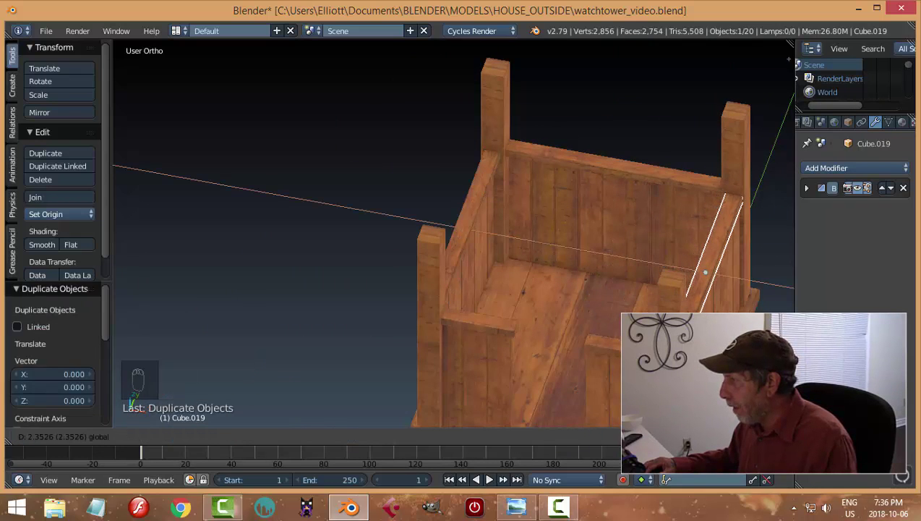
{"action": "left_click", "coordinate": [728, 309]}
- Nudge corner post Cube.006 along X into line with the rail
{"action": "right_click", "coordinate": [728, 309]}
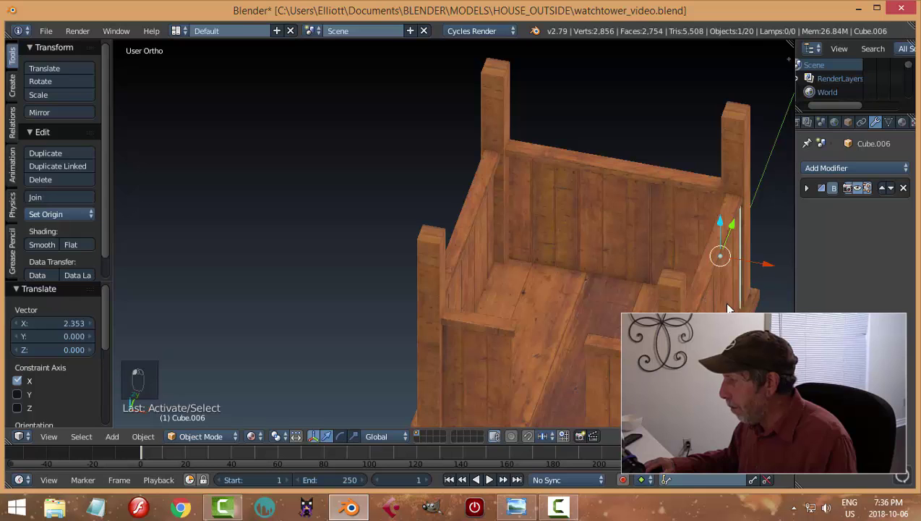
{"action": "key", "text": "g"}
{"action": "key", "text": "x"}
{"action": "left_click", "coordinate": [764, 277]}
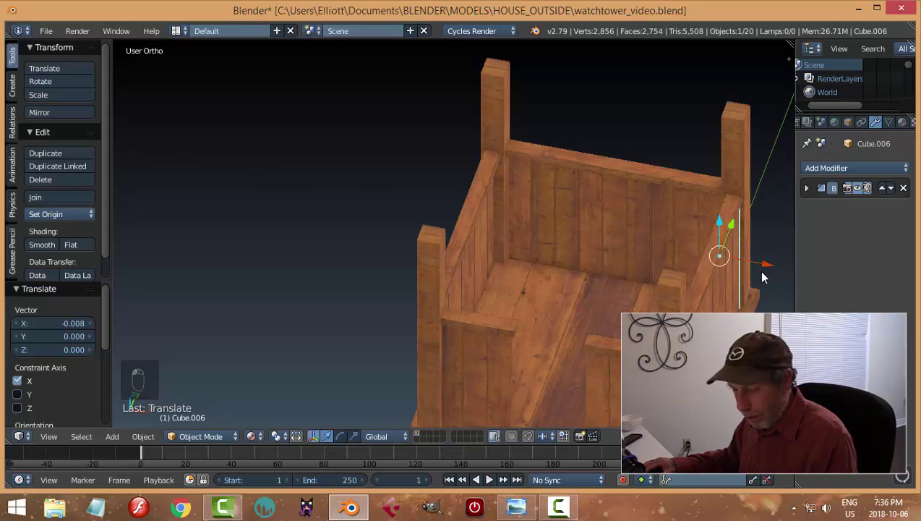
{"action": "key", "text": "a"}
- Tilt the rail copy 18° about the X axis
{"action": "middle_click_drag", "start_coordinate": [764, 277], "coordinate": [569, 311]}
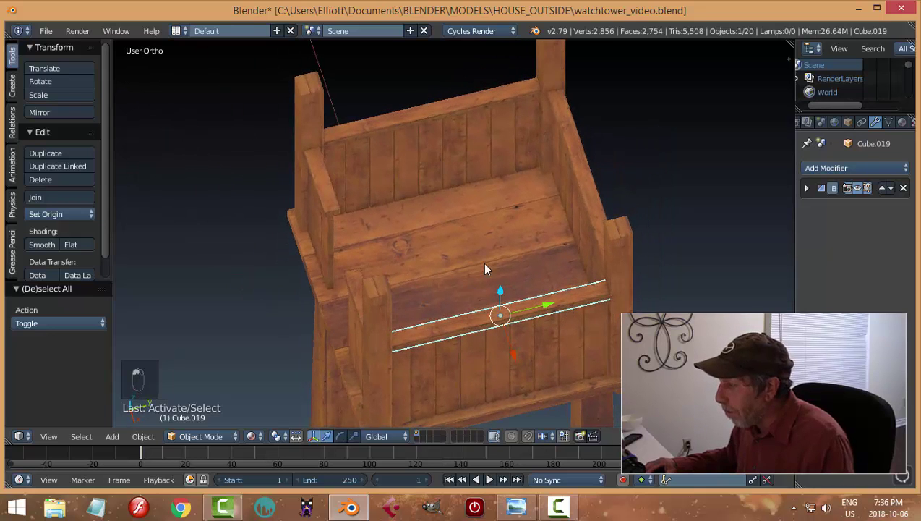
{"action": "middle_click_drag", "start_coordinate": [484, 269], "coordinate": [516, 224]}
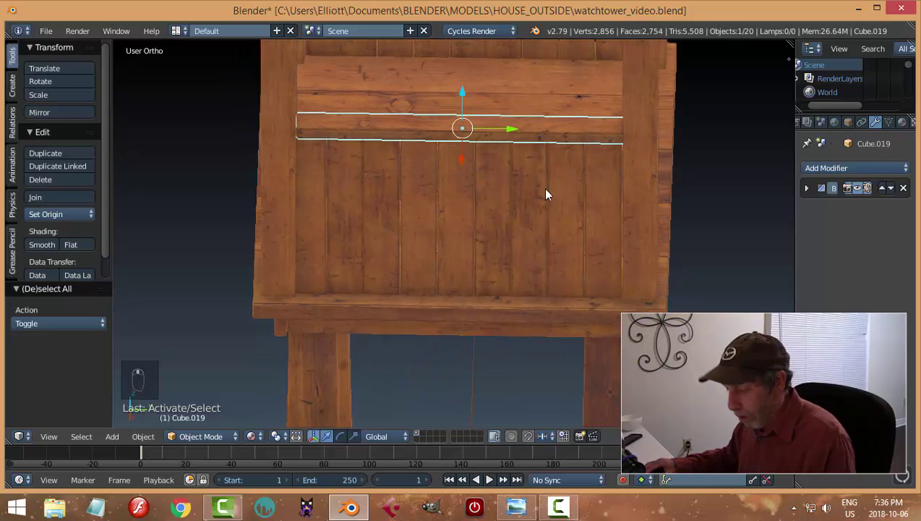
{"action": "type", "text": "rx18"}
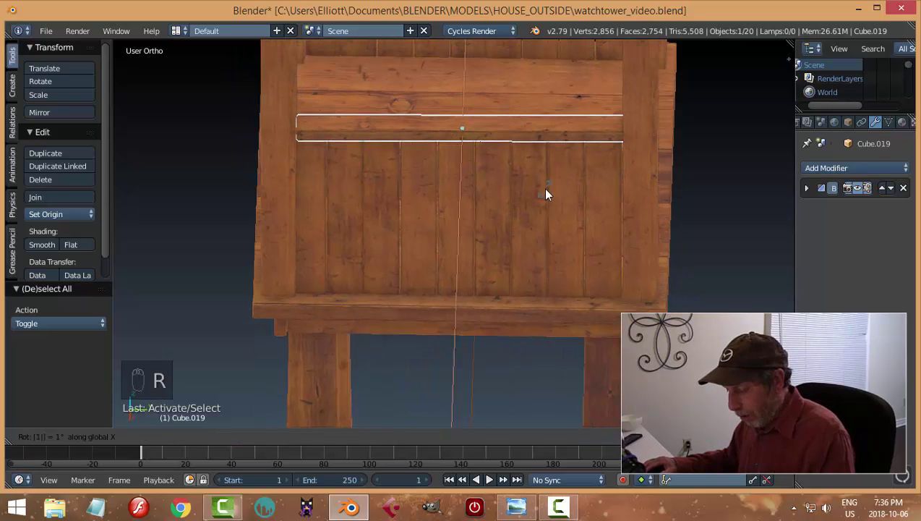
{"action": "key", "text": "Return"}
{"action": "key", "text": "a"}
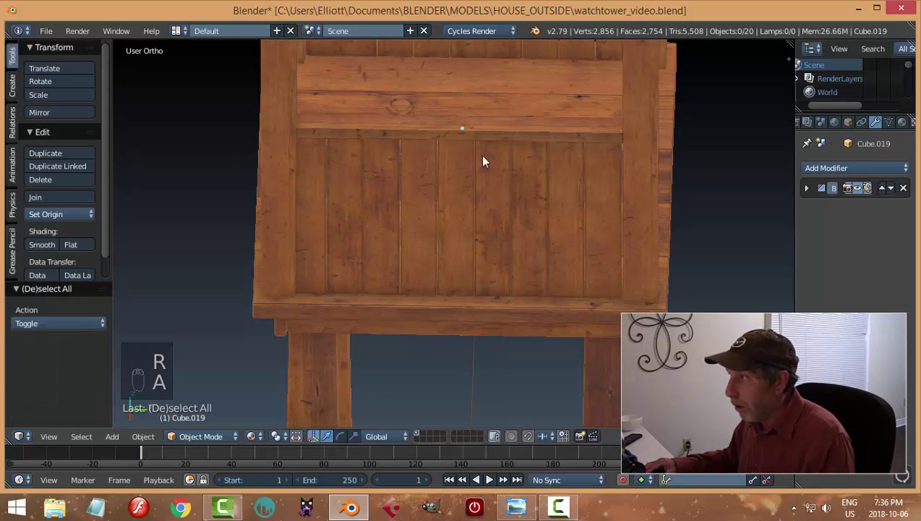
{"action": "middle_click_drag", "start_coordinate": [485, 158], "coordinate": [579, 189]}
{"action": "scroll", "coordinate": [587, 188], "scroll_direction": "up", "scroll_amount": 2}
{"action": "scroll", "coordinate": [590, 187], "scroll_direction": "up", "scroll_amount": 3}
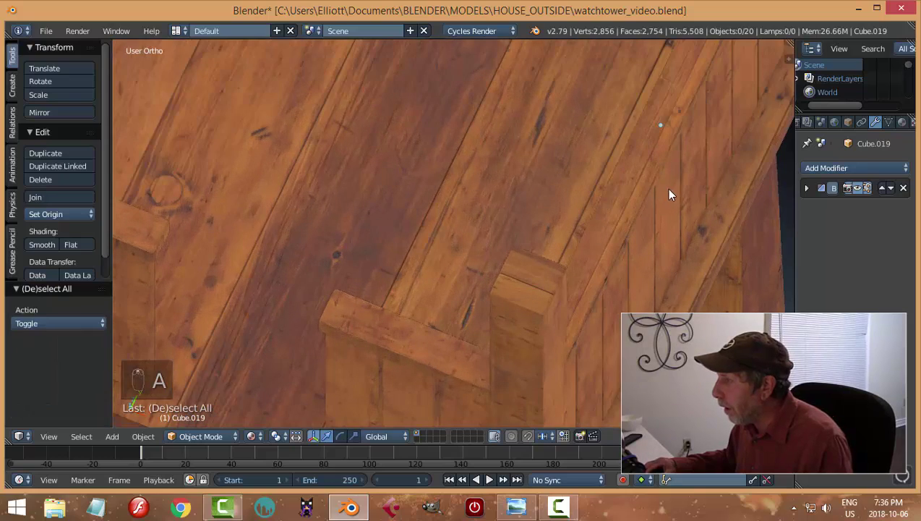
{"action": "scroll", "coordinate": [654, 202], "scroll_direction": "down", "scroll_amount": 4}
- Select a rail plank inside the box and enter Edit Mode on it
{"action": "middle_click_drag", "start_coordinate": [654, 203], "coordinate": [569, 123]}
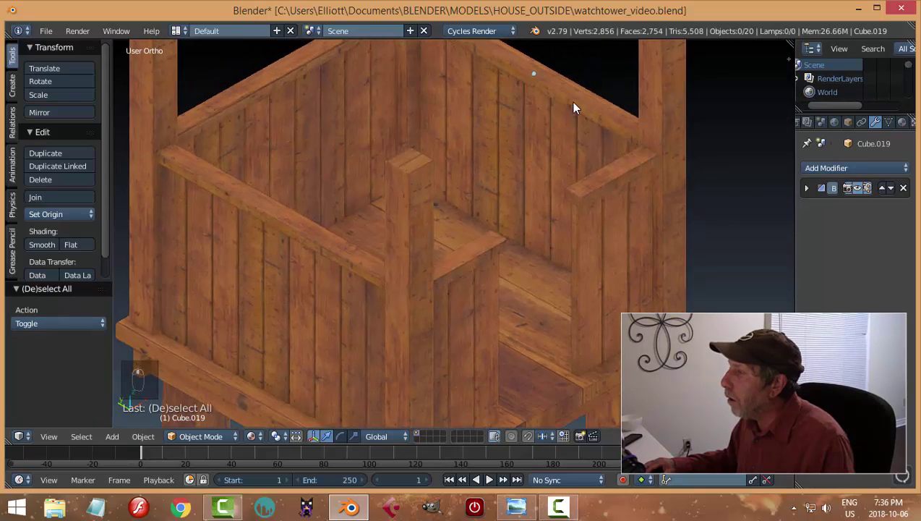
{"action": "middle_click_drag", "start_coordinate": [624, 159], "coordinate": [553, 251]}
{"action": "right_click", "coordinate": [528, 197]}
{"action": "scroll", "coordinate": [553, 251], "scroll_direction": "up", "scroll_amount": 4}
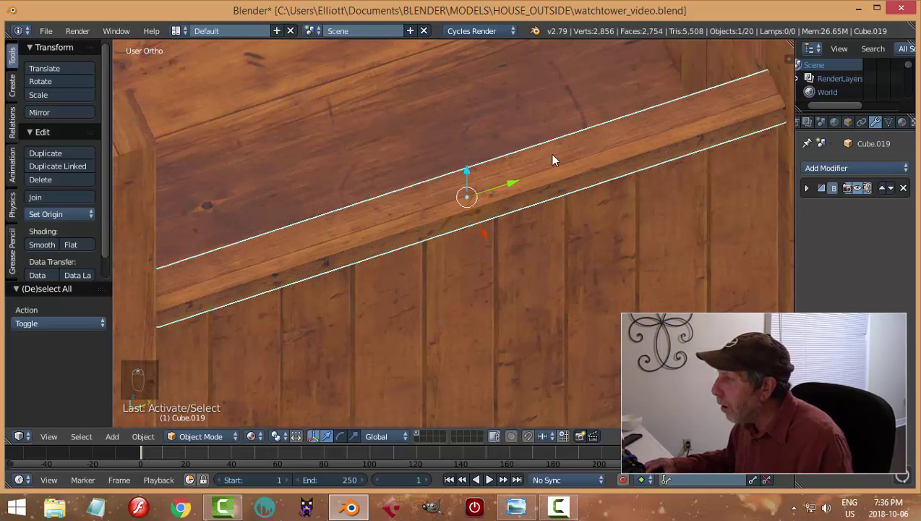
{"action": "key", "text": "Tab"}
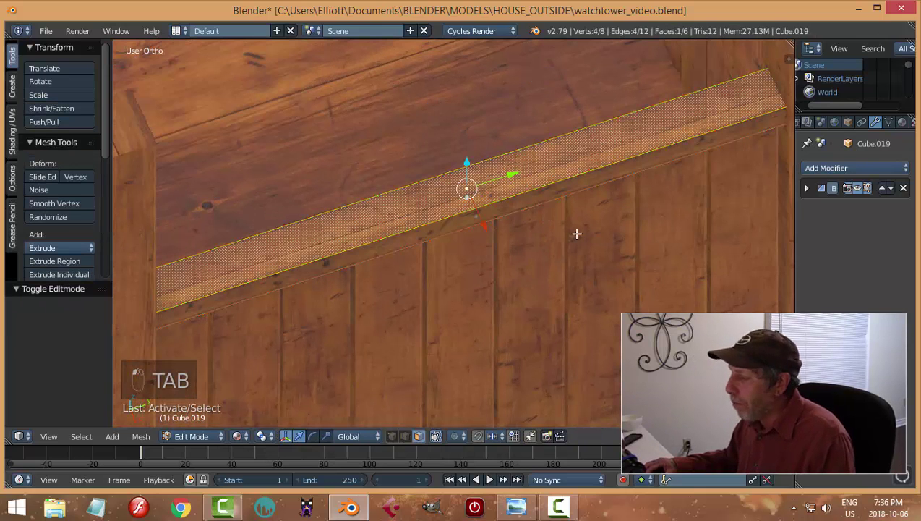
- Split the view and make the left side a UV editor showing the TexturesCom_Wood texture
{"action": "left_click_drag", "start_coordinate": [7, 443], "coordinate": [411, 434]}
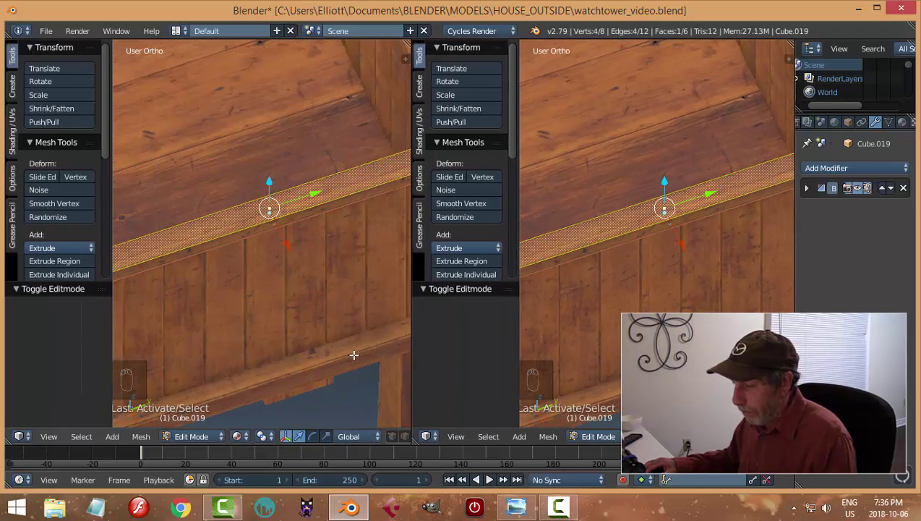
{"action": "key", "text": "t"}
{"action": "key", "text": "t"}
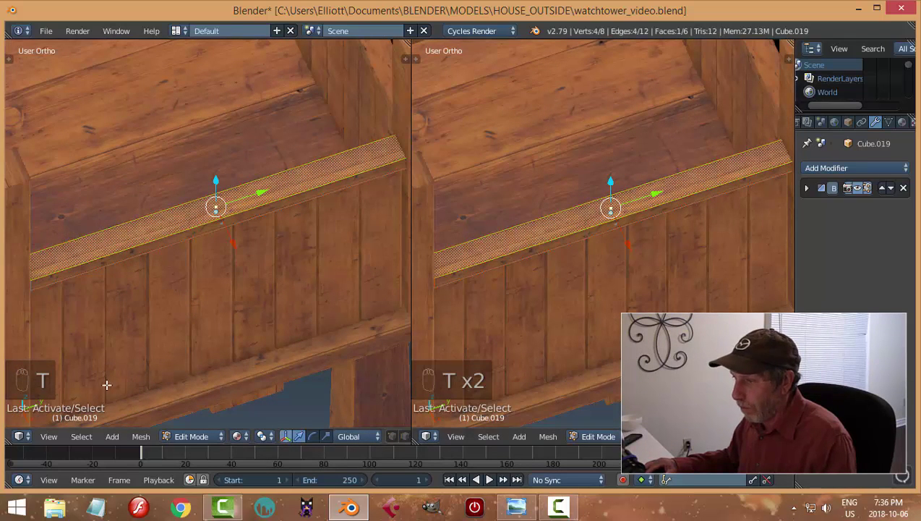
{"action": "left_click", "coordinate": [20, 437]}
{"action": "left_click", "coordinate": [57, 331]}
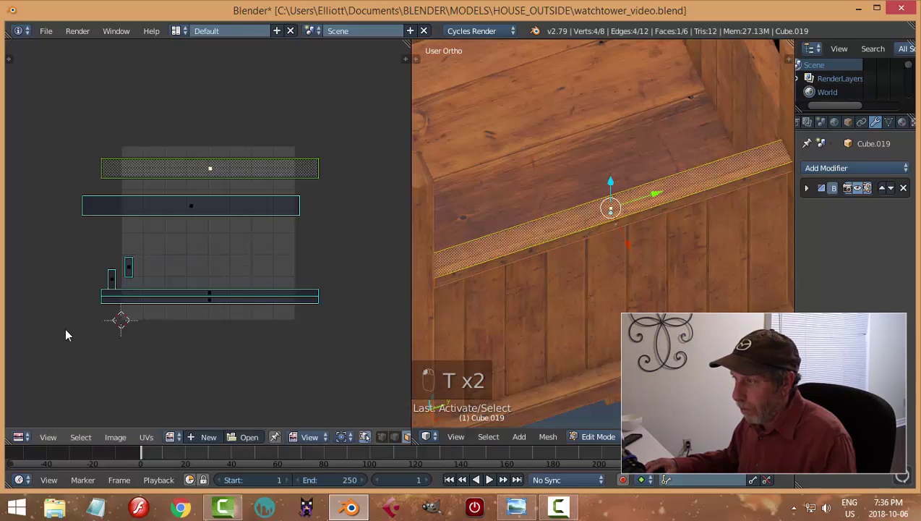
{"action": "scroll", "coordinate": [586, 273], "scroll_direction": "up", "scroll_amount": 1}
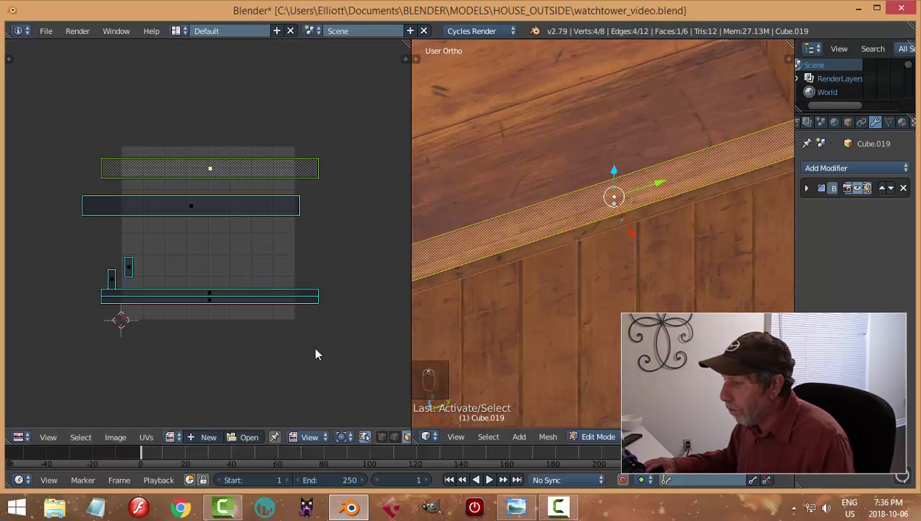
{"action": "left_click", "coordinate": [169, 437]}
{"action": "left_click", "coordinate": [203, 300]}
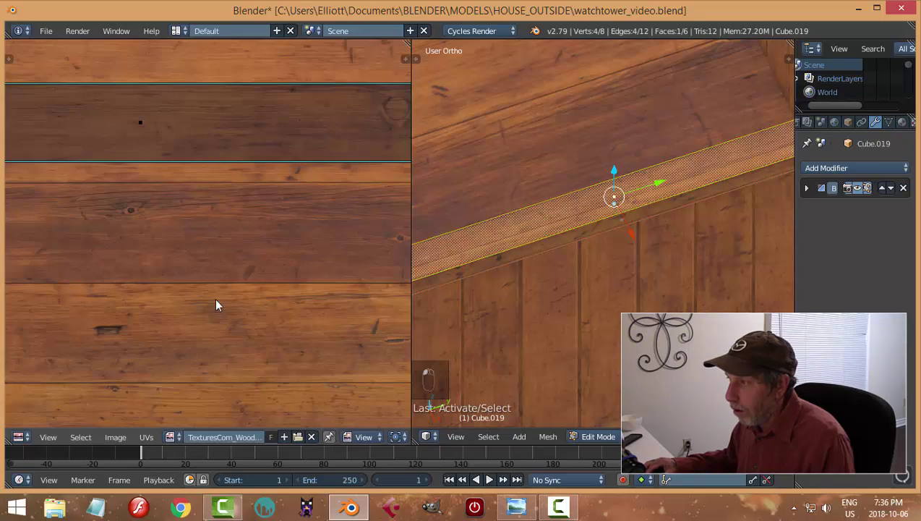
- Move the rail's UV strip onto a lighter plank band of the wood texture
{"action": "middle_click_drag", "start_coordinate": [321, 229], "coordinate": [275, 223]}
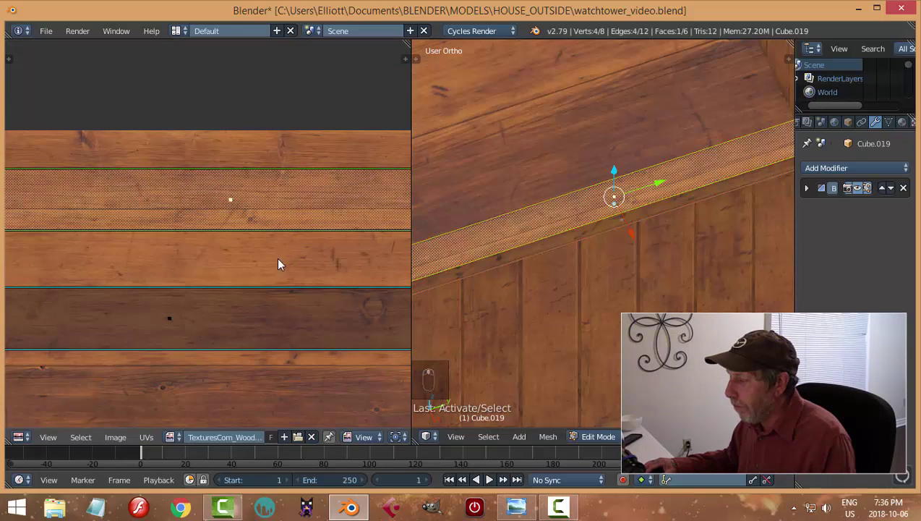
{"action": "key", "text": "g"}
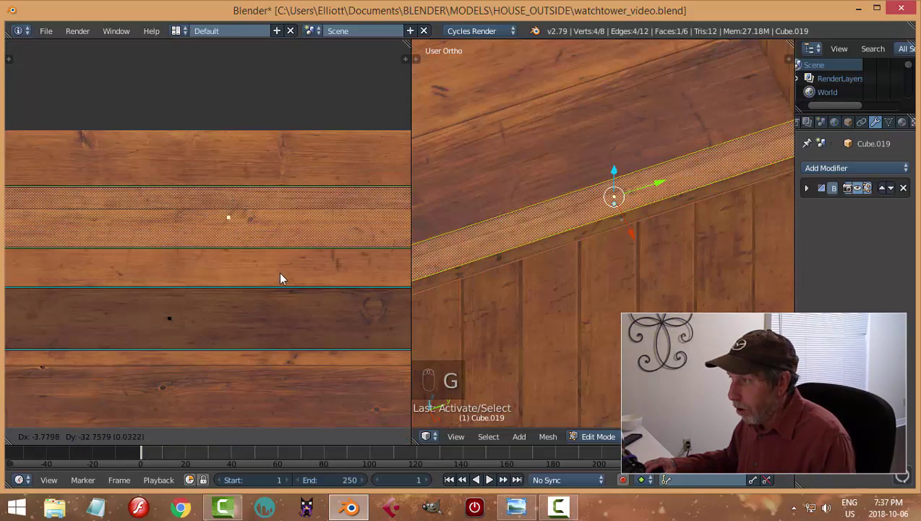
{"action": "left_click", "coordinate": [276, 298]}
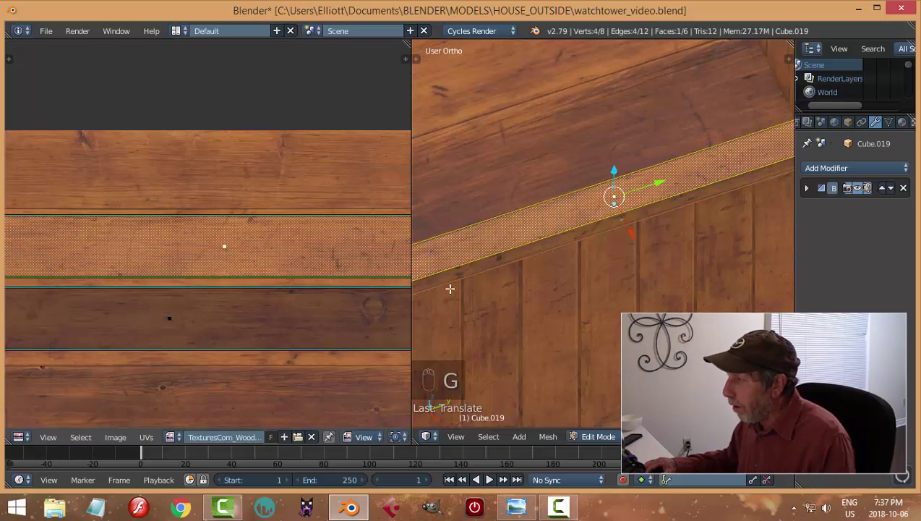
{"action": "middle_click_drag", "start_coordinate": [450, 289], "coordinate": [561, 292]}
{"action": "key", "text": "a"}
{"action": "scroll", "coordinate": [617, 274], "scroll_direction": "down", "scroll_amount": 3}
{"action": "scroll", "coordinate": [656, 265], "scroll_direction": "up", "scroll_amount": 2}
- Return to Object Mode, deselect all, and save watchtower_video.blend
{"action": "key", "text": "Tab"}
{"action": "left_click", "coordinate": [566, 273]}
{"action": "key", "text": "a"}
{"action": "scroll", "coordinate": [641, 274], "scroll_direction": "down", "scroll_amount": 2}
{"action": "scroll", "coordinate": [641, 273], "scroll_direction": "up", "scroll_amount": 2}
{"action": "key", "text": "ctrl+s"}
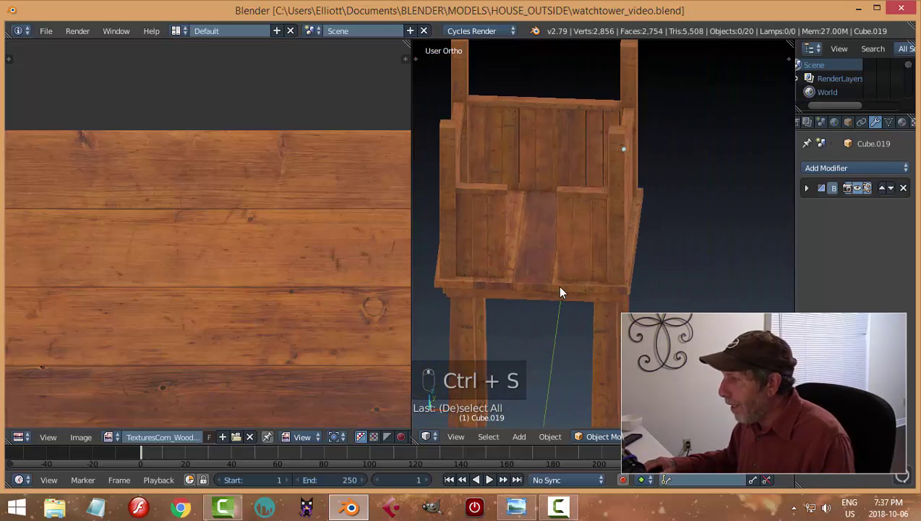
- Select the seat board's top face in Edit Mode and move its UV island higher on the texture
{"action": "right_click", "coordinate": [541, 269]}
{"action": "key", "text": "Tab"}
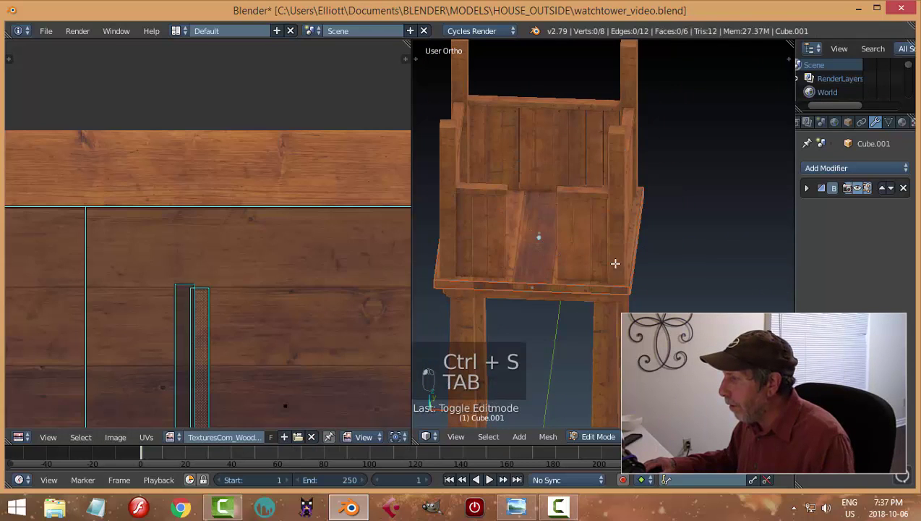
{"action": "right_click", "coordinate": [538, 261]}
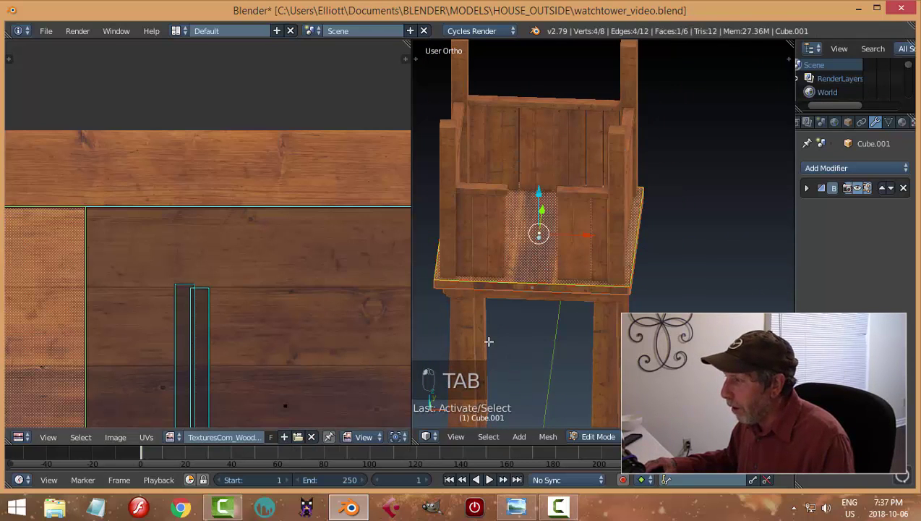
{"action": "scroll", "coordinate": [488, 341], "scroll_direction": "down", "scroll_amount": 4}
{"action": "scroll", "coordinate": [569, 289], "scroll_direction": "up", "scroll_amount": 5}
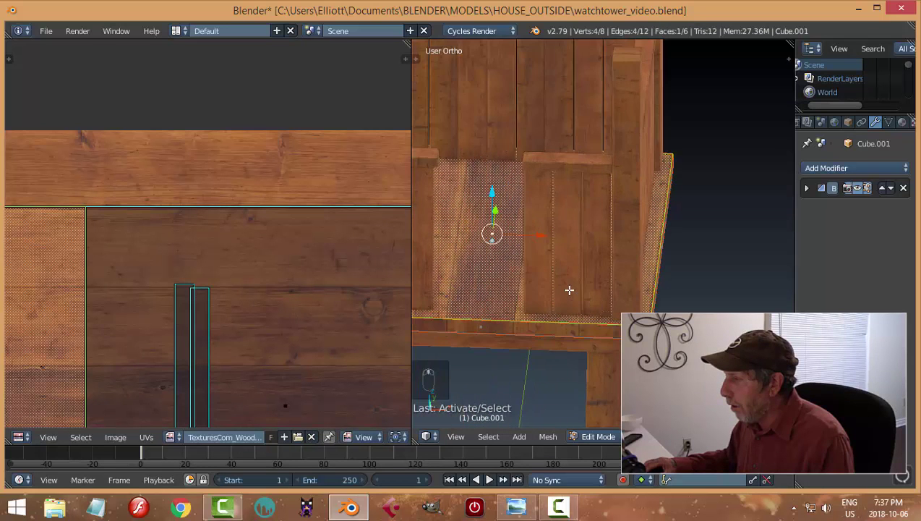
{"action": "scroll", "coordinate": [593, 253], "scroll_direction": "down", "scroll_amount": 2}
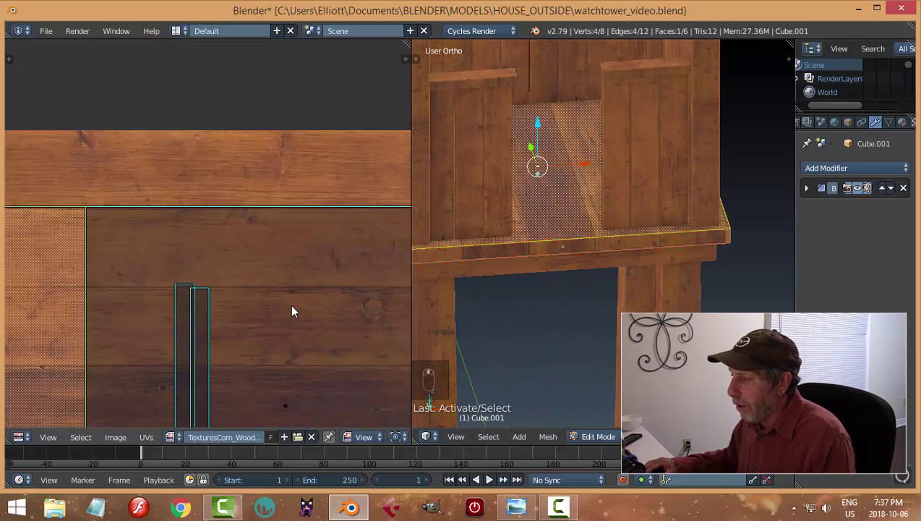
{"action": "scroll", "coordinate": [293, 307], "scroll_direction": "down", "scroll_amount": 5}
{"action": "middle_click_drag", "start_coordinate": [246, 312], "coordinate": [251, 271]}
{"action": "scroll", "coordinate": [260, 277], "scroll_direction": "up", "scroll_amount": 1}
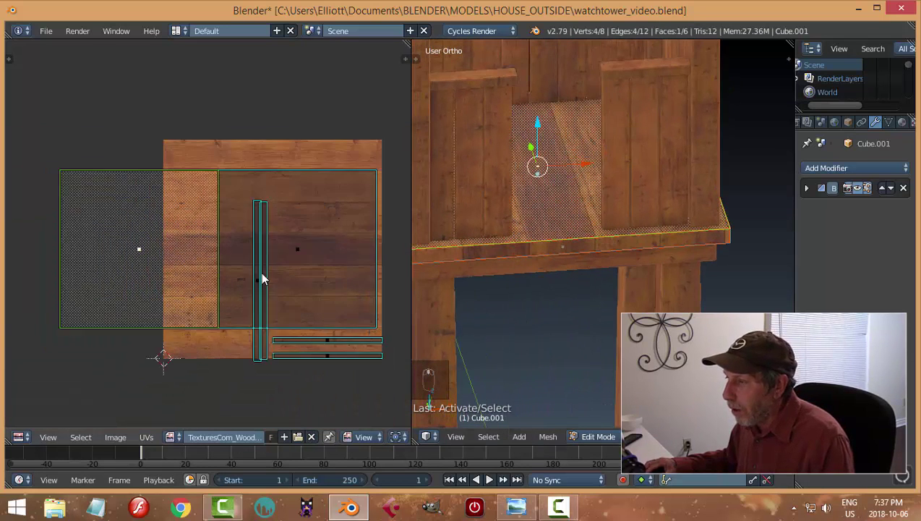
{"action": "key", "text": "g"}
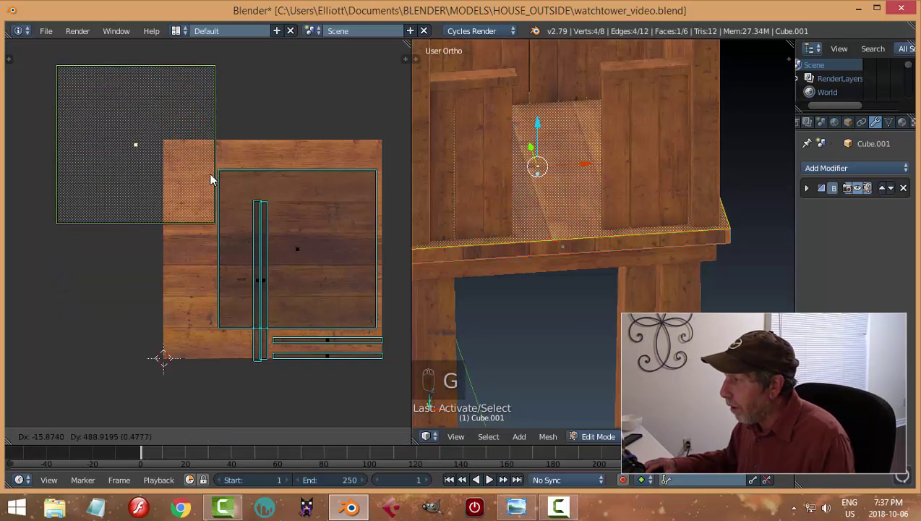
{"action": "left_click", "coordinate": [235, 187]}
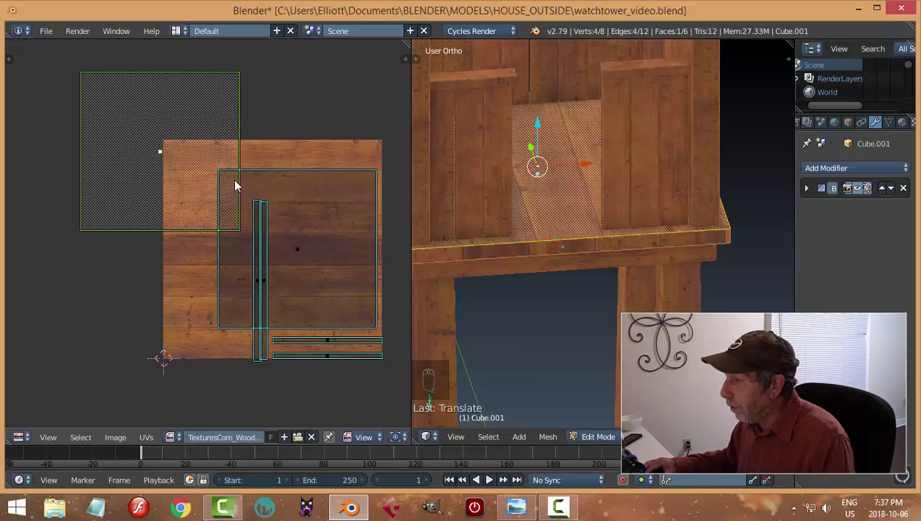
- Return the seat board to Object Mode and deselect it
{"action": "middle_click_drag", "start_coordinate": [760, 217], "coordinate": [442, 268]}
{"action": "key", "text": "Tab"}
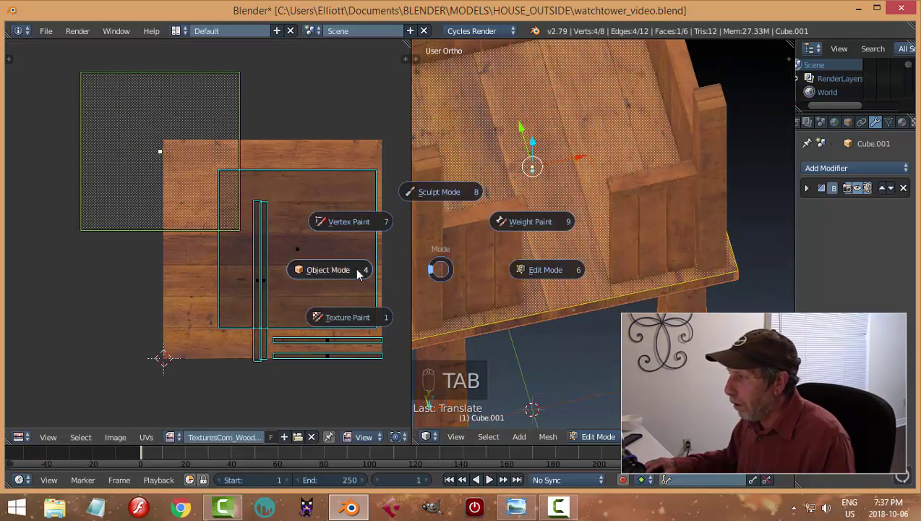
{"action": "left_click", "coordinate": [361, 269]}
{"action": "key", "text": "a"}
{"action": "key", "text": "a"}
{"action": "middle_click_drag", "start_coordinate": [589, 298], "coordinate": [594, 279]}
{"action": "key", "text": "ctrl+z"}
{"action": "key", "text": "ctrl+z"}
{"action": "key", "text": "a"}
- Select the tower legs
{"action": "scroll", "coordinate": [557, 303], "scroll_direction": "up", "scroll_amount": 4}
{"action": "middle_click_drag", "start_coordinate": [557, 303], "coordinate": [590, 255]}
{"action": "scroll", "coordinate": [570, 281], "scroll_direction": "down", "scroll_amount": 3}
{"action": "scroll", "coordinate": [614, 285], "scroll_direction": "up", "scroll_amount": 3}
{"action": "right_click", "coordinate": [607, 265]}
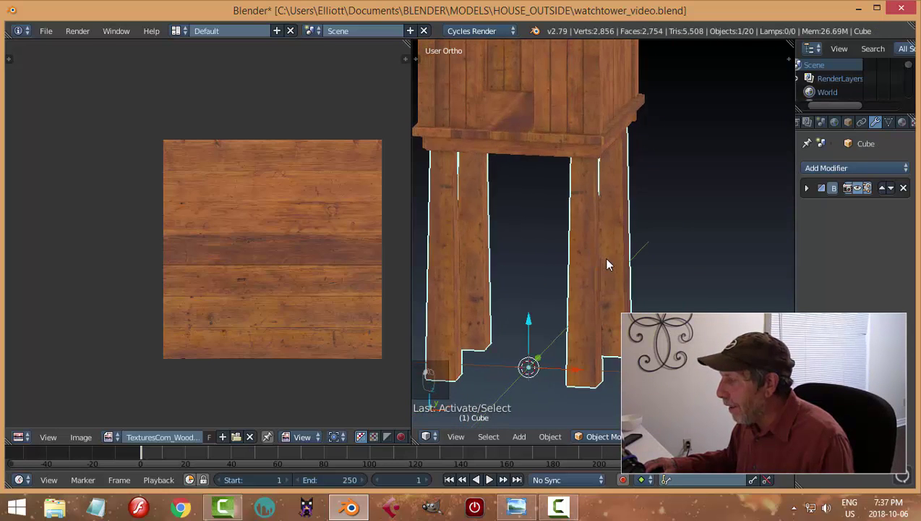
- Scale all the legs' UV islands up about 1.14 times across the wood texture
{"action": "key", "text": "Tab"}
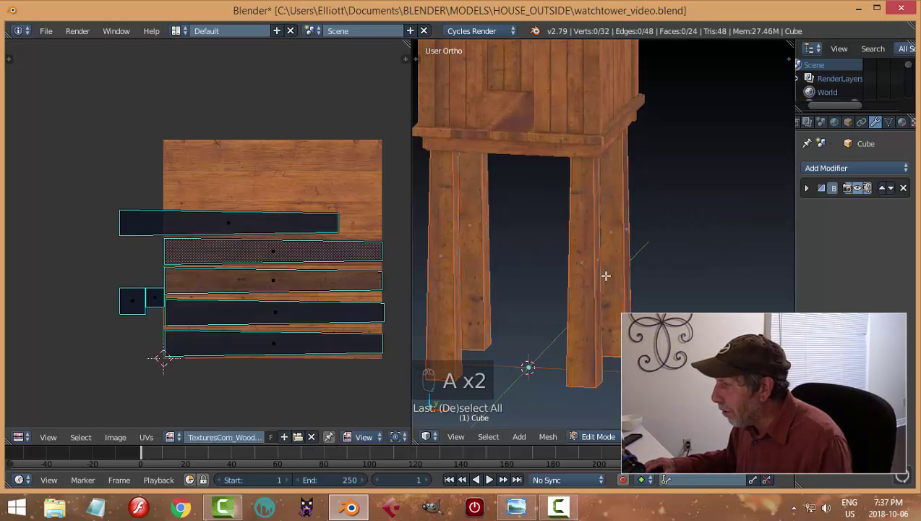
{"action": "key", "text": "a"}
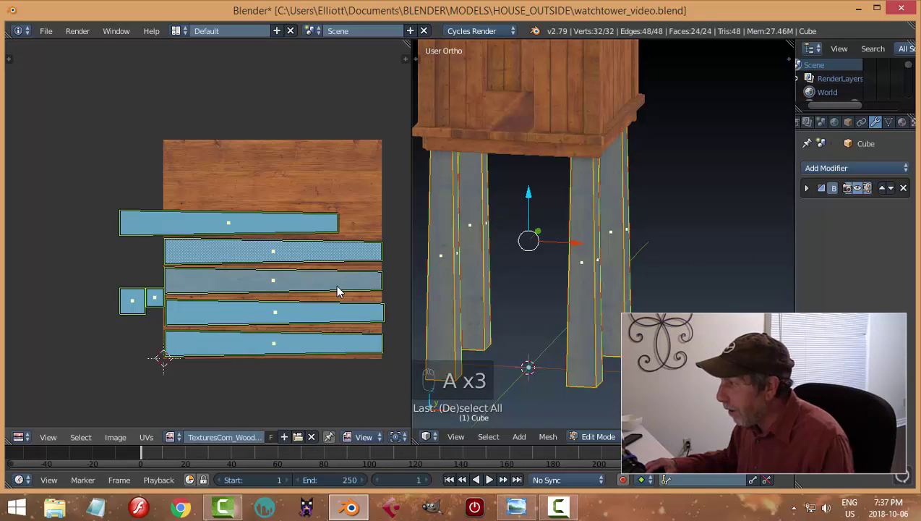
{"action": "key", "text": "s"}
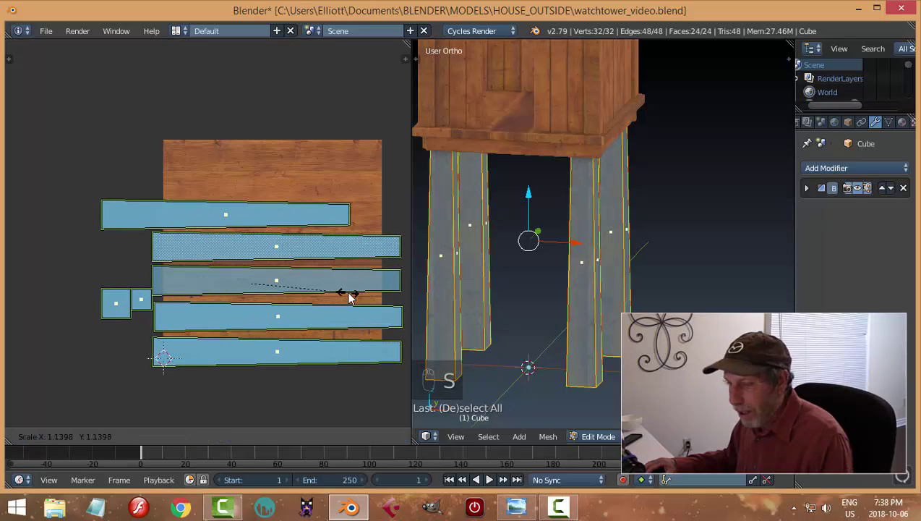
{"action": "left_click", "coordinate": [336, 297]}
{"action": "scroll", "coordinate": [331, 297], "scroll_direction": "up", "scroll_amount": 3}
{"action": "middle_click_drag", "start_coordinate": [333, 304], "coordinate": [281, 248], "text": "shift"}
- Take the legs back to Object Mode and deselect them
{"action": "key", "text": "a"}
{"action": "key", "text": "Tab"}
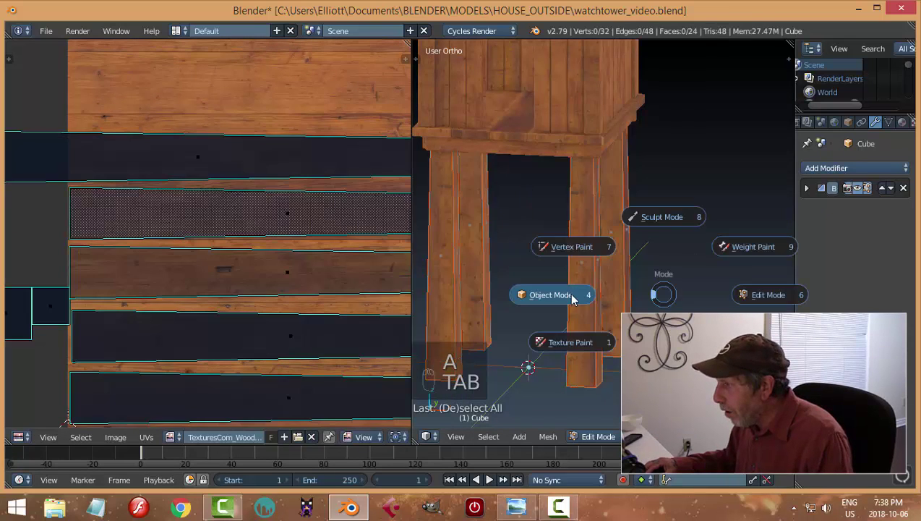
{"action": "key", "text": "a"}
{"action": "scroll", "coordinate": [686, 285], "scroll_direction": "down", "scroll_amount": 4}
{"action": "middle_click_drag", "start_coordinate": [647, 220], "coordinate": [617, 269]}
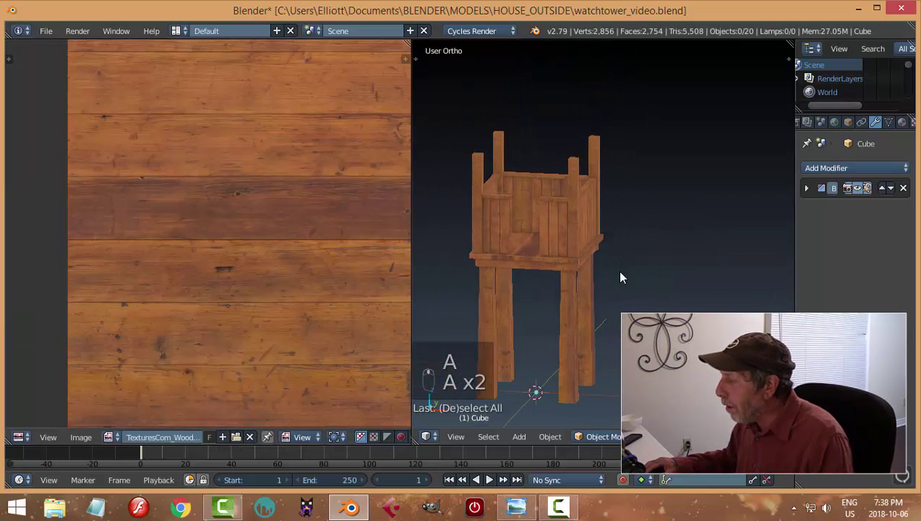
- Edit corner post Cube.010 and move its small UV island beside its neighbouring island
{"action": "scroll", "coordinate": [614, 264], "scroll_direction": "up", "scroll_amount": 5}
{"action": "right_click", "coordinate": [528, 205]}
{"action": "middle_click_drag", "start_coordinate": [523, 200], "coordinate": [589, 231]}
{"action": "key", "text": "Tab"}
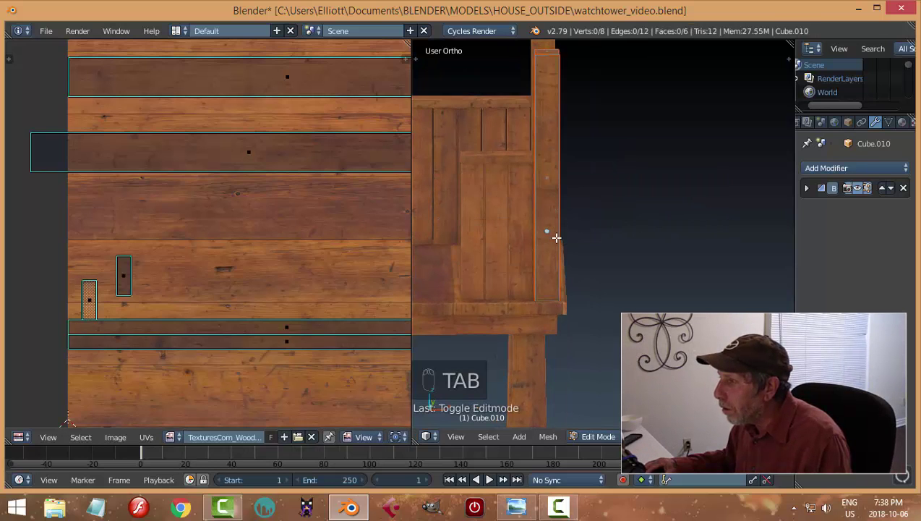
{"action": "key", "text": "a"}
{"action": "key", "text": "a"}
{"action": "scroll", "coordinate": [239, 237], "scroll_direction": "down", "scroll_amount": 2}
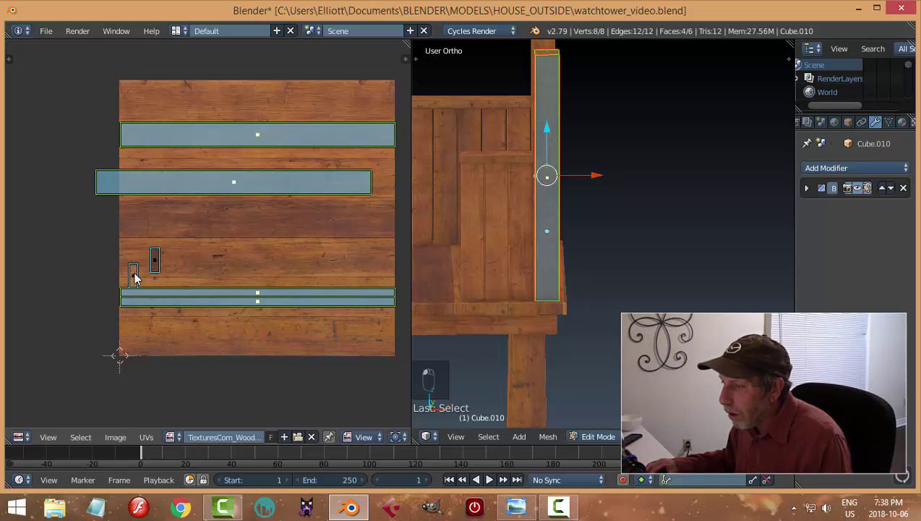
{"action": "key", "text": "a"}
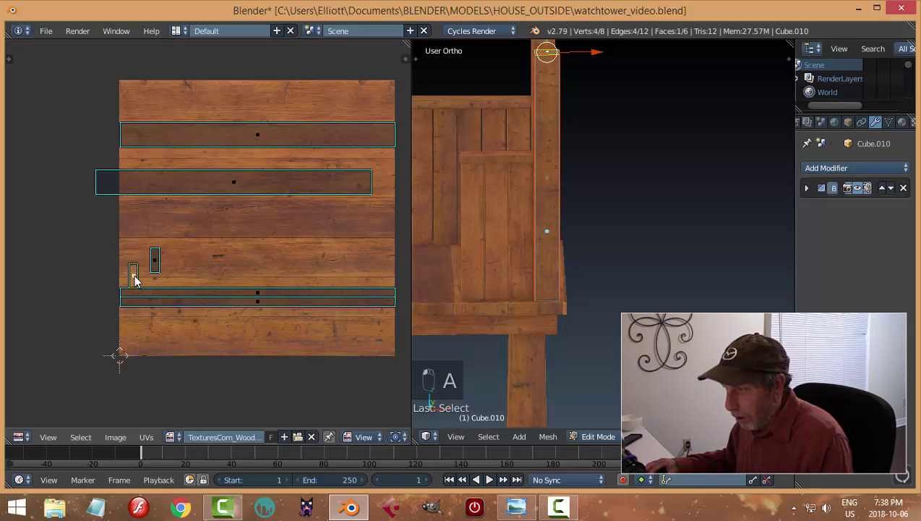
{"action": "key", "text": "g"}
{"action": "left_click", "coordinate": [137, 262]}
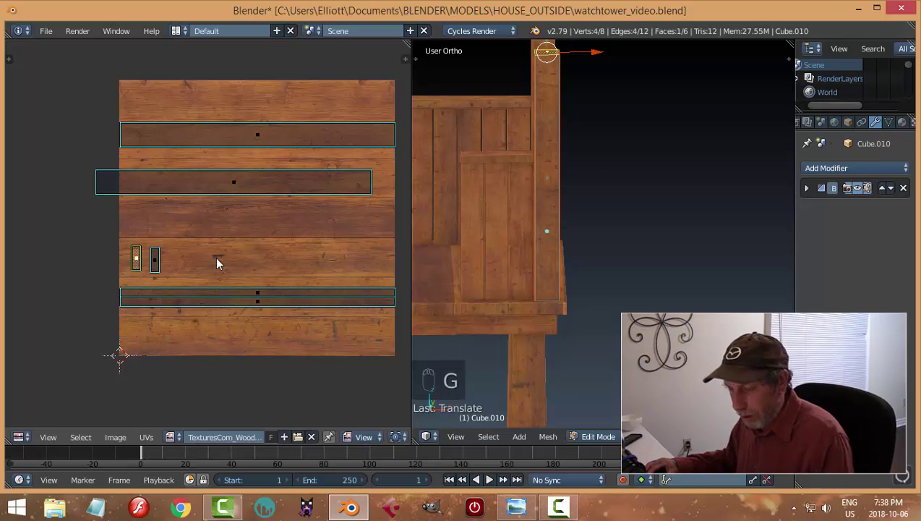
{"action": "key", "text": "a"}
- Select the post's middle, bottom and top UV strips and scale them up to plank width
{"action": "right_click", "coordinate": [280, 161]}
{"action": "right_click", "coordinate": [277, 180]}
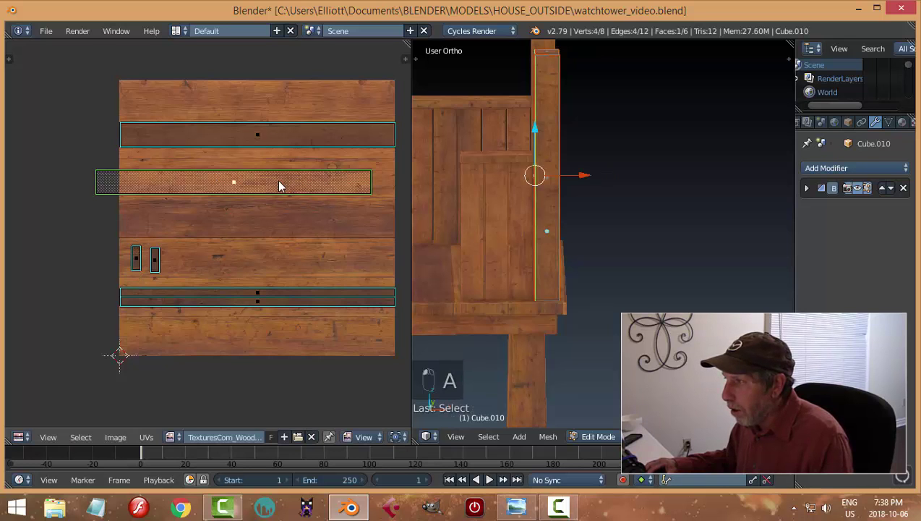
{"action": "right_click", "coordinate": [284, 293], "text": "shift"}
{"action": "right_click", "coordinate": [287, 301], "text": "shift"}
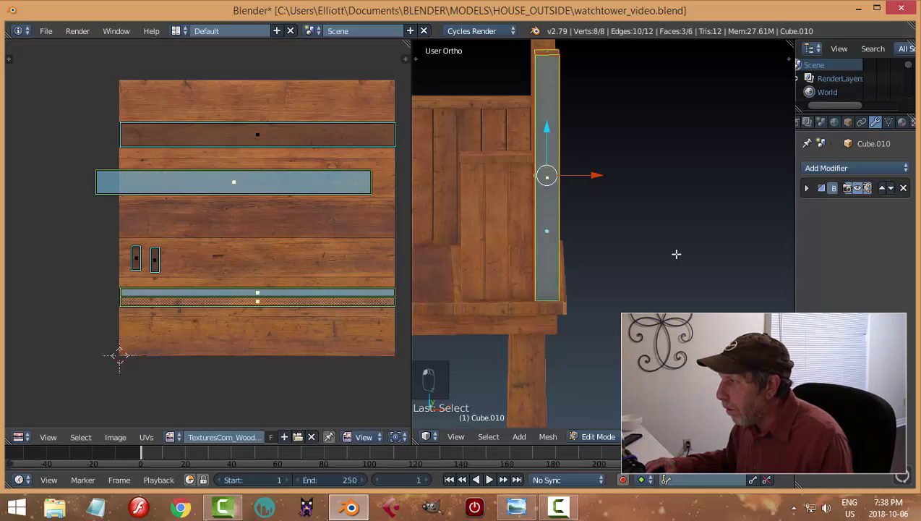
{"action": "middle_click_drag", "start_coordinate": [676, 253], "coordinate": [649, 258]}
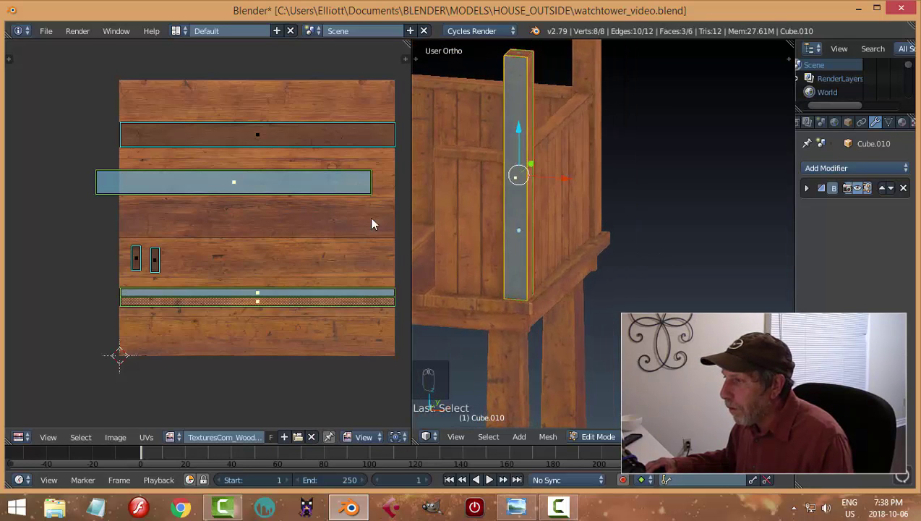
{"action": "key", "text": "s"}
{"action": "left_click", "coordinate": [267, 196]}
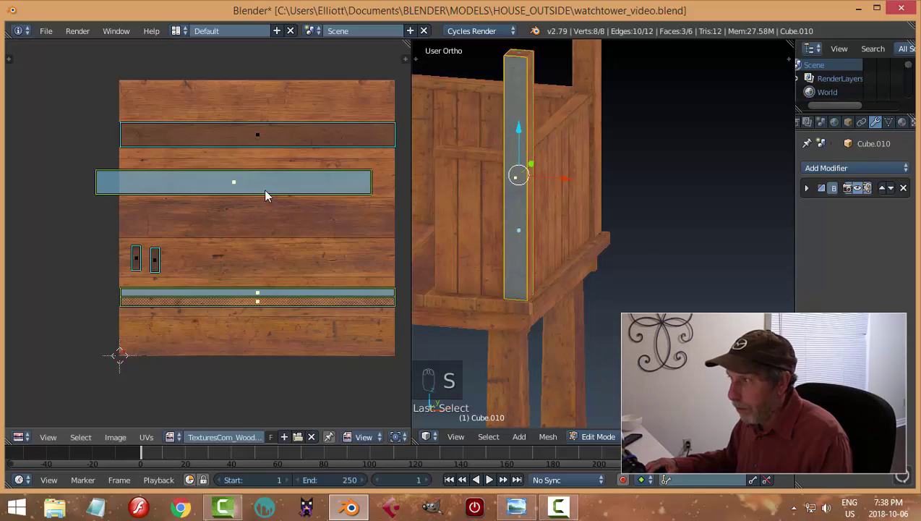
{"action": "left_click", "coordinate": [282, 136]}
{"action": "key", "text": "s"}
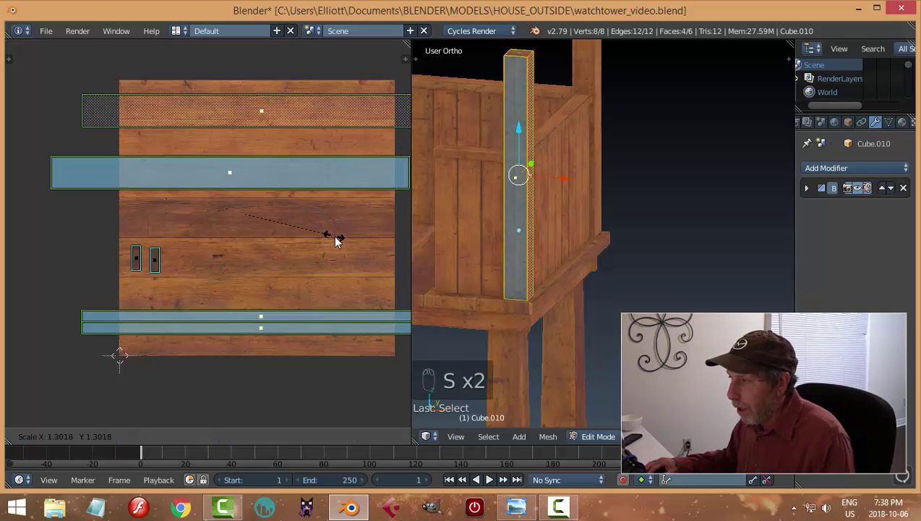
{"action": "left_click", "coordinate": [336, 236]}
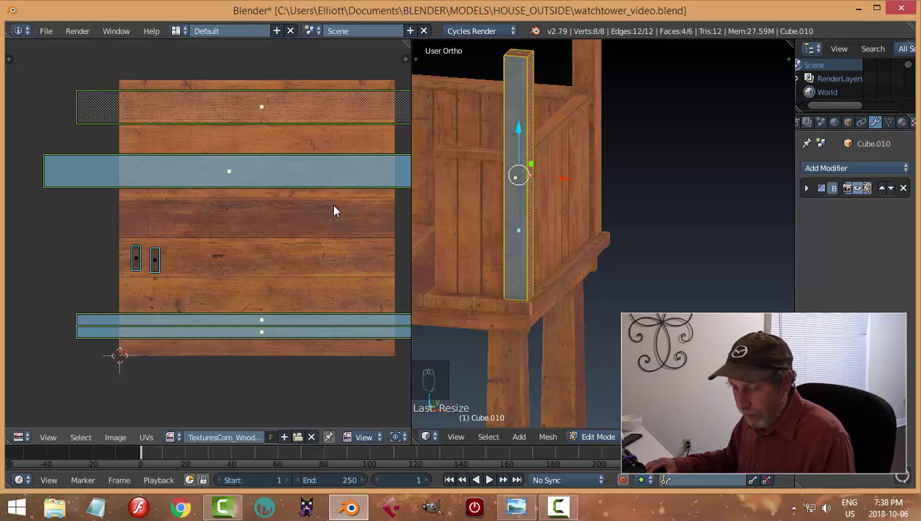
{"action": "key", "text": "a"}
- Move the top UV strip and the strip below it onto wood planks
{"action": "right_click", "coordinate": [319, 122]}
{"action": "scroll", "coordinate": [329, 155], "scroll_direction": "up", "scroll_amount": 3}
{"action": "middle_click_drag", "start_coordinate": [280, 141], "coordinate": [302, 278]}
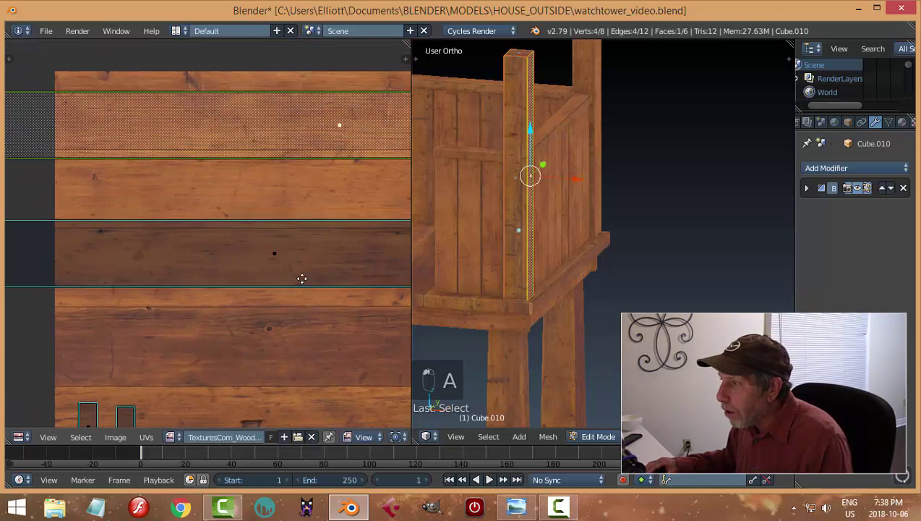
{"action": "scroll", "coordinate": [313, 220], "scroll_direction": "up", "scroll_amount": 1}
{"action": "middle_click_drag", "start_coordinate": [313, 220], "coordinate": [277, 289]}
{"action": "key", "text": "g"}
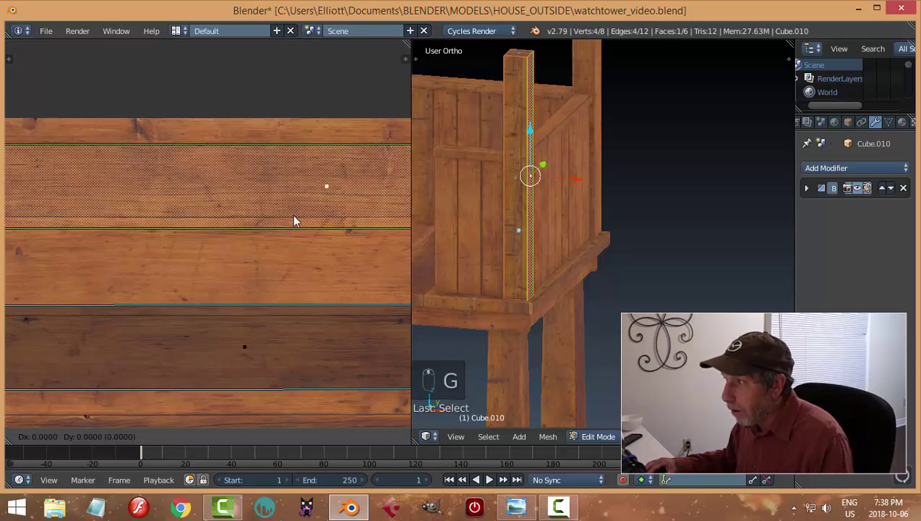
{"action": "left_click", "coordinate": [294, 200]}
{"action": "right_click", "coordinate": [274, 339]}
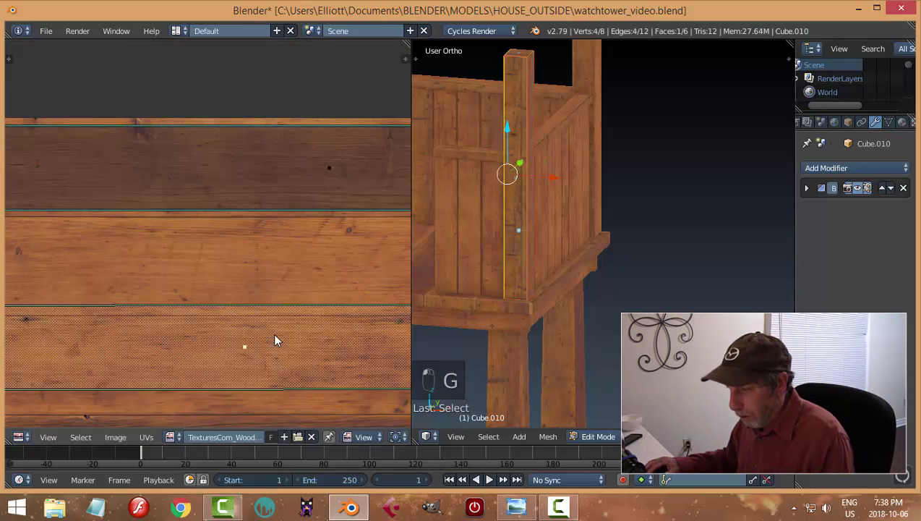
{"action": "key", "text": "g"}
{"action": "left_click", "coordinate": [270, 359]}
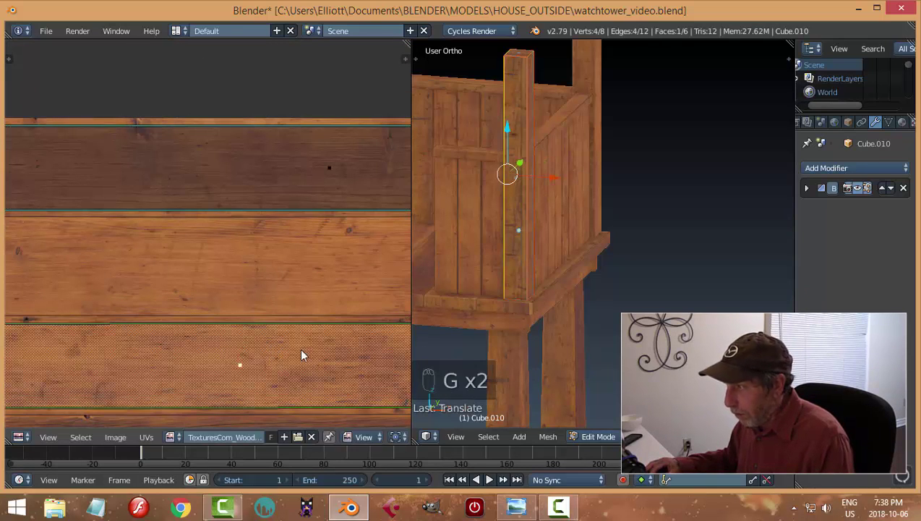
- Move the thin UV strip onto a plank and leave Edit Mode on the post
{"action": "middle_click_drag", "start_coordinate": [301, 348], "coordinate": [341, 131]}
{"action": "middle_click_drag", "start_coordinate": [296, 331], "coordinate": [282, 198]}
{"action": "right_click", "coordinate": [282, 226]}
{"action": "key", "text": "g"}
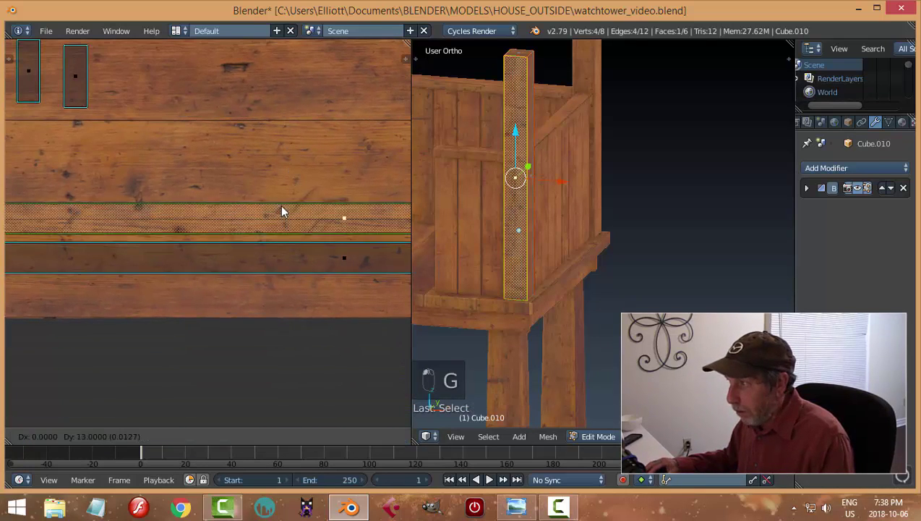
{"action": "left_click", "coordinate": [279, 184]}
{"action": "right_click", "coordinate": [282, 261]}
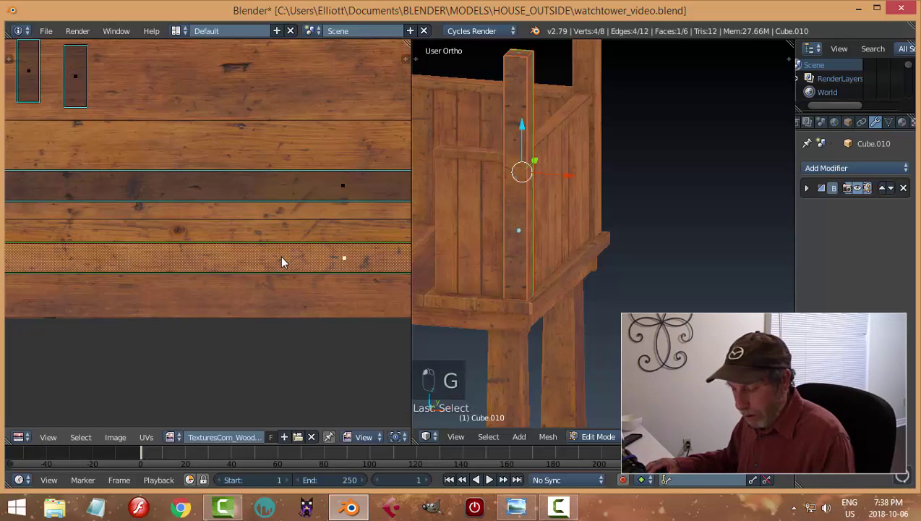
{"action": "key", "text": "a"}
{"action": "key", "text": "Tab"}
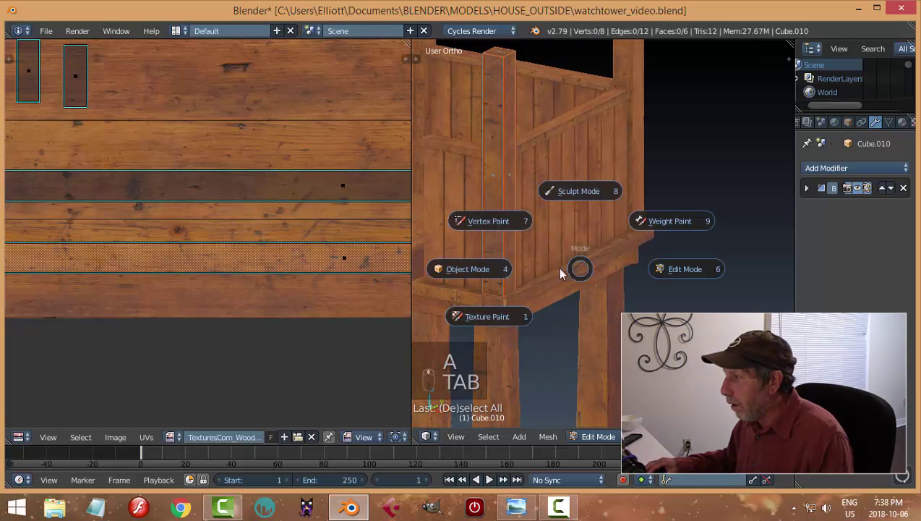
- Deselect the post and orbit the view to see the whole railing box
{"action": "key", "text": "a"}
{"action": "scroll", "coordinate": [584, 233], "scroll_direction": "up", "scroll_amount": 3}
{"action": "middle_click_drag", "start_coordinate": [584, 230], "coordinate": [604, 246]}
{"action": "scroll", "coordinate": [558, 220], "scroll_direction": "down", "scroll_amount": 5}
{"action": "scroll", "coordinate": [547, 261], "scroll_direction": "up", "scroll_amount": 5}
{"action": "scroll", "coordinate": [530, 235], "scroll_direction": "down", "scroll_amount": 2}
{"action": "scroll", "coordinate": [473, 258], "scroll_direction": "up", "scroll_amount": 4}
{"action": "scroll", "coordinate": [582, 195], "scroll_direction": "down", "scroll_amount": 3}
{"action": "scroll", "coordinate": [608, 225], "scroll_direction": "up", "scroll_amount": 3}
{"action": "scroll", "coordinate": [609, 226], "scroll_direction": "down", "scroll_amount": 3}
{"action": "scroll", "coordinate": [603, 246], "scroll_direction": "up", "scroll_amount": 3}
{"action": "scroll", "coordinate": [690, 208], "scroll_direction": "down", "scroll_amount": 2}
{"action": "middle_click_drag", "start_coordinate": [691, 208], "coordinate": [536, 200]}
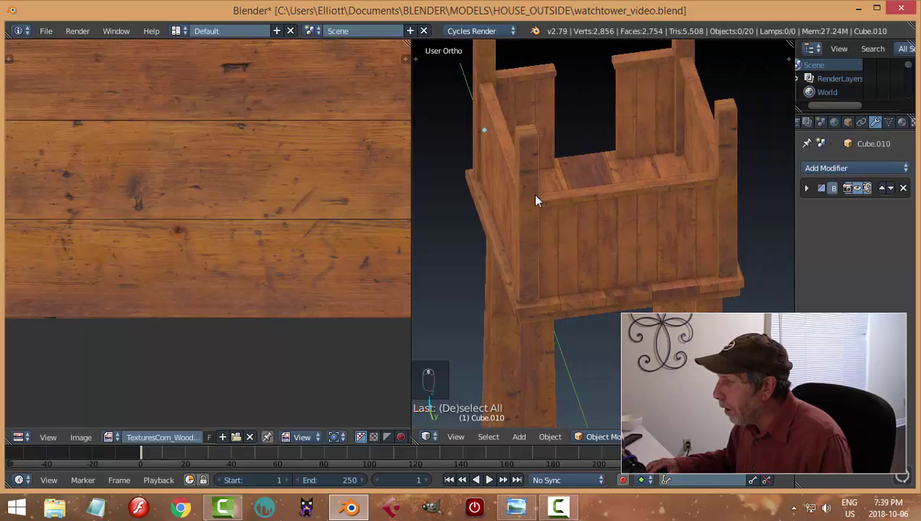
- On corner post Cube.013, shift the front face's UV strip slightly down the texture
{"action": "right_click", "coordinate": [533, 197]}
{"action": "key", "text": "Tab"}
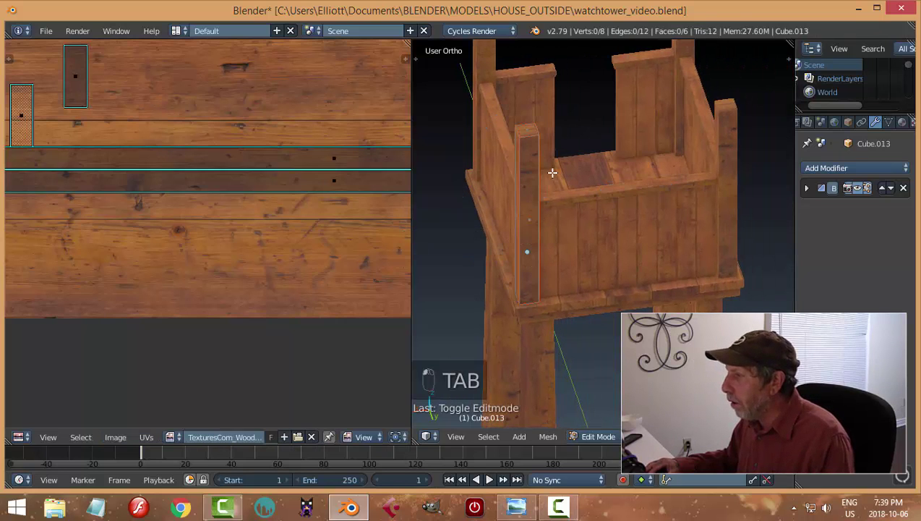
{"action": "right_click", "coordinate": [529, 181]}
{"action": "scroll", "coordinate": [277, 239], "scroll_direction": "down", "scroll_amount": 1}
{"action": "middle_click_drag", "start_coordinate": [276, 238], "coordinate": [256, 194]}
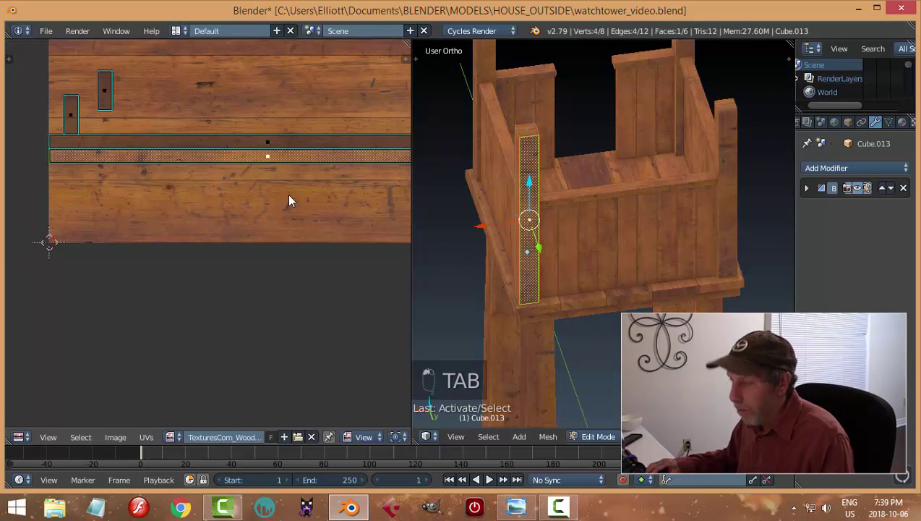
{"action": "key", "text": "g"}
{"action": "left_click", "coordinate": [287, 241]}
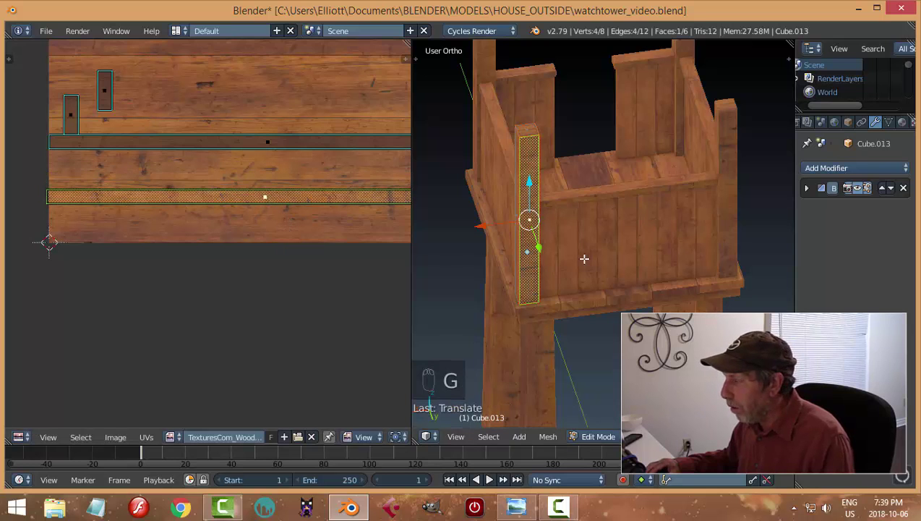
{"action": "key", "text": "a"}
- Move Cube.013's front-face UV strip down and left onto another plank, then return to Object Mode
{"action": "middle_click_drag", "start_coordinate": [584, 259], "coordinate": [631, 207]}
{"action": "right_click", "coordinate": [338, 199]}
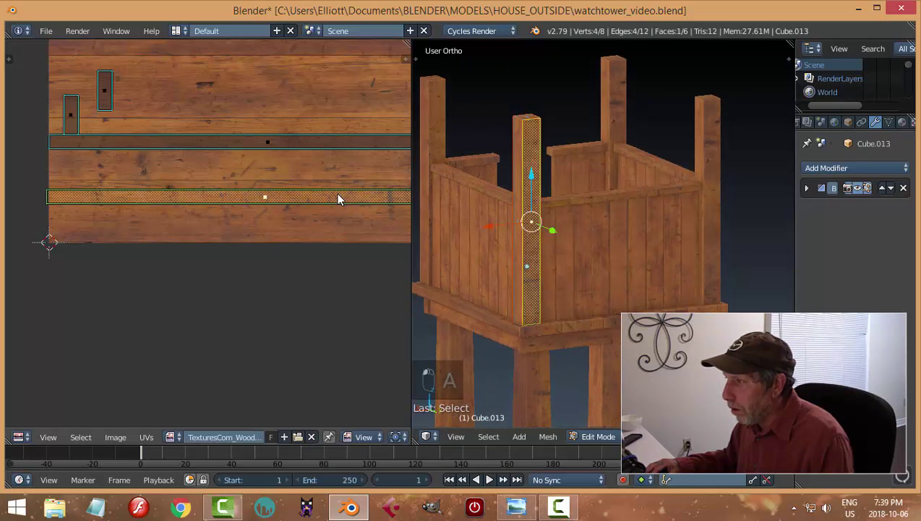
{"action": "key", "text": "g"}
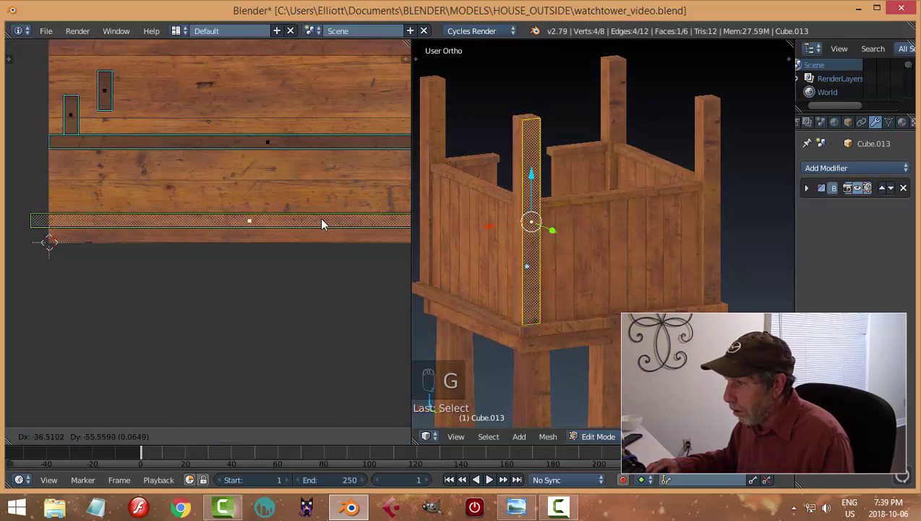
{"action": "left_click", "coordinate": [322, 223]}
{"action": "key", "text": "a"}
{"action": "mouse_move", "coordinate": [656, 279]}
{"action": "middle_mouse_down"}
{"action": "mouse_move", "coordinate": [629, 286]}
{"action": "mouse_move", "coordinate": [629, 260]}
{"action": "mouse_move", "coordinate": [641, 274]}
{"action": "mouse_move", "coordinate": [712, 270]}
{"action": "mouse_move", "coordinate": [651, 284]}
{"action": "middle_mouse_up"}
{"action": "key", "text": "Tab"}
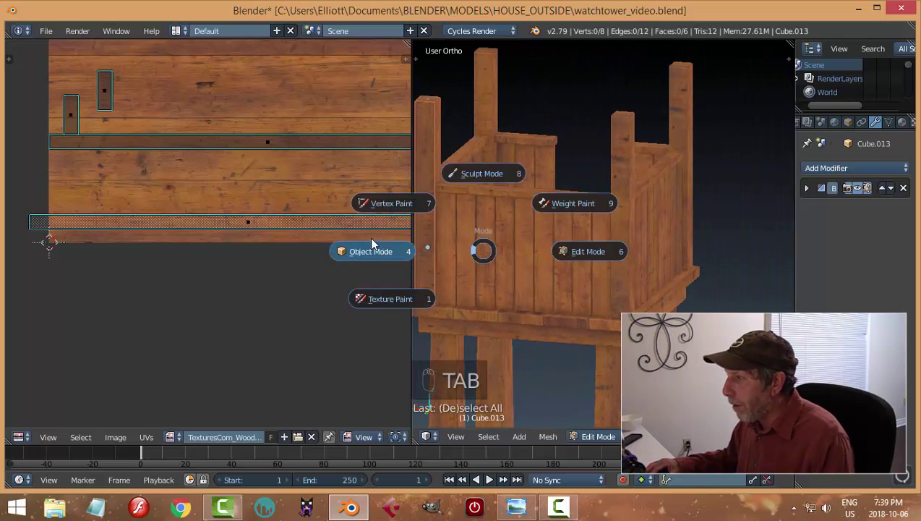
{"action": "left_click", "coordinate": [375, 249]}
- On post Cube.012, move the front face's UV strip upward to a different plank, back in Object Mode
{"action": "right_click", "coordinate": [626, 161]}
{"action": "key", "text": "Tab"}
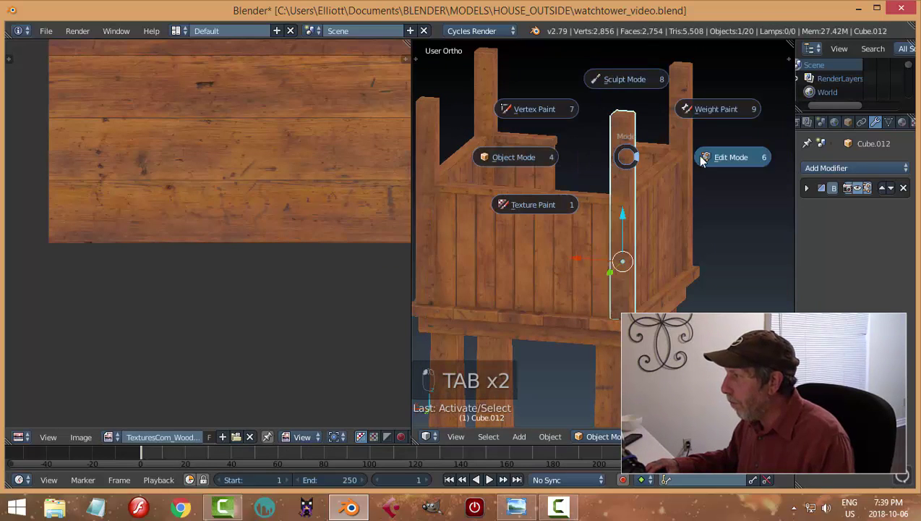
{"action": "left_click", "coordinate": [701, 155]}
{"action": "right_click", "coordinate": [629, 157]}
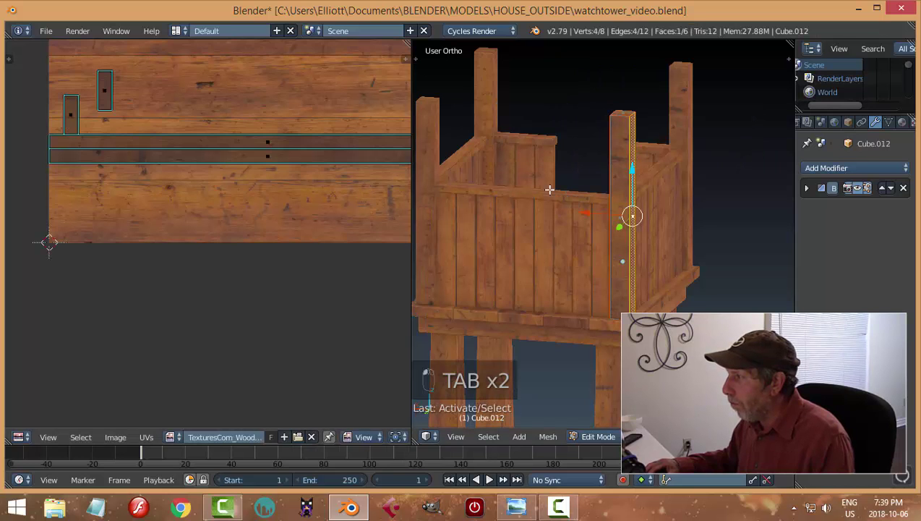
{"action": "right_click", "coordinate": [616, 159]}
{"action": "middle_click_drag", "start_coordinate": [394, 227], "coordinate": [346, 278]}
{"action": "key", "text": "g"}
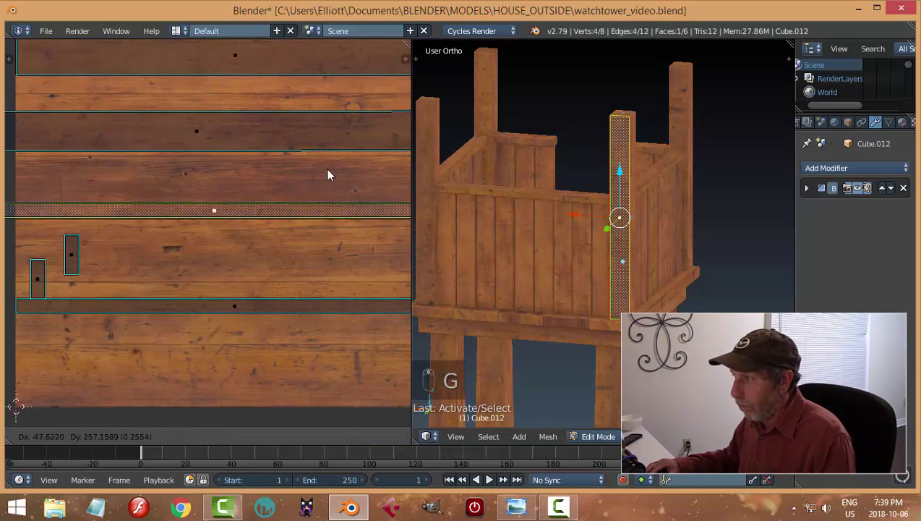
{"action": "left_click", "coordinate": [326, 164]}
{"action": "key", "text": "Tab"}
{"action": "left_click", "coordinate": [528, 250]}
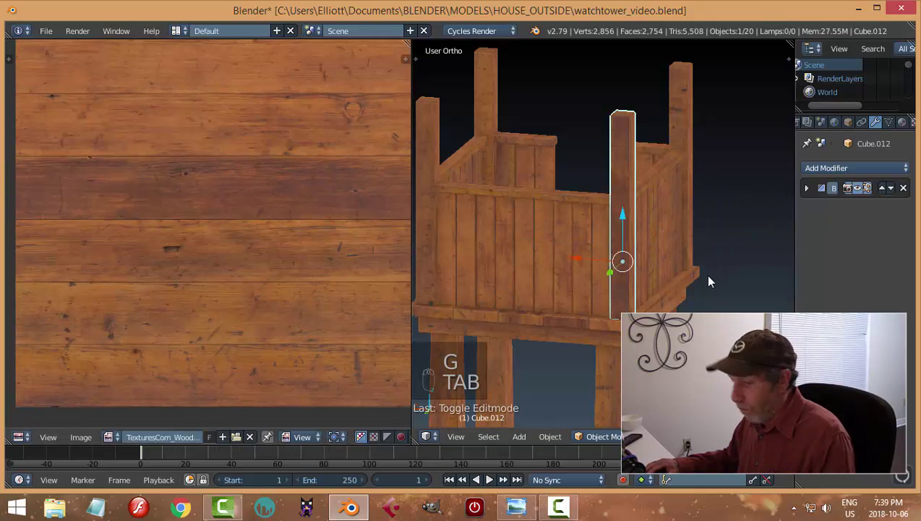
- Deselect everything and orbit around the railing corner to view the whole watchtower
{"action": "key", "text": "a"}
{"action": "key", "text": "a"}
{"action": "scroll", "coordinate": [705, 276], "scroll_direction": "up", "scroll_amount": 6}
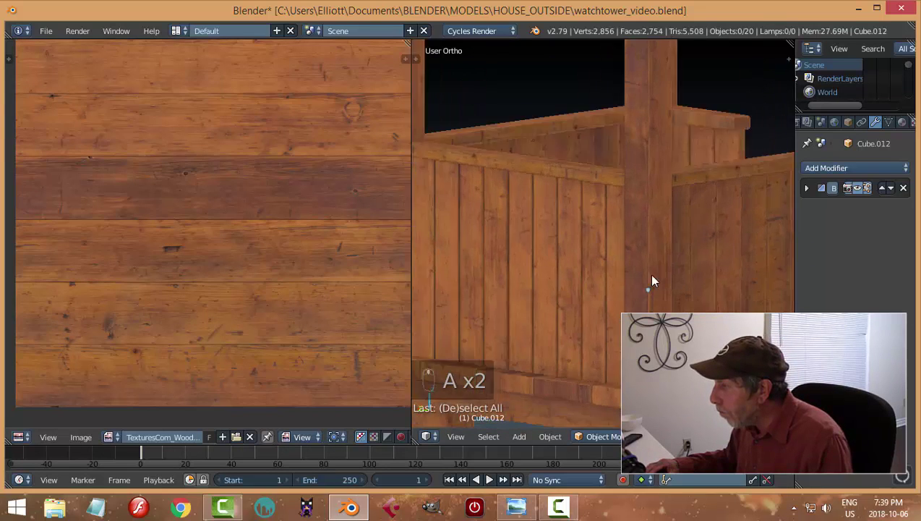
{"action": "middle_click_drag", "start_coordinate": [637, 297], "coordinate": [604, 311]}
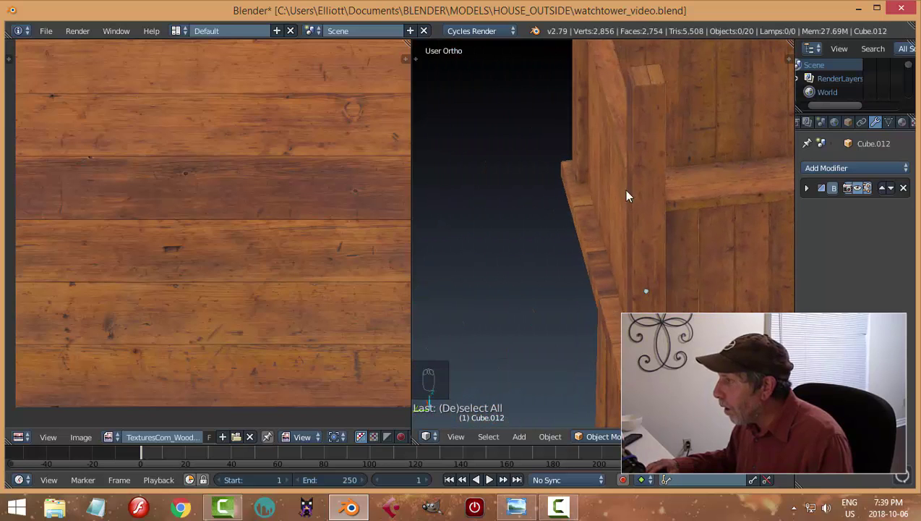
{"action": "scroll", "coordinate": [689, 290], "scroll_direction": "down", "scroll_amount": 4}
{"action": "middle_click_drag", "start_coordinate": [689, 290], "coordinate": [509, 312]}
{"action": "middle_click_drag", "start_coordinate": [453, 300], "coordinate": [527, 318]}
- Rotate board Cube.011's face UV island to follow the wood grain and exit Edit Mode
{"action": "right_click", "coordinate": [604, 275]}
{"action": "key", "text": "Tab"}
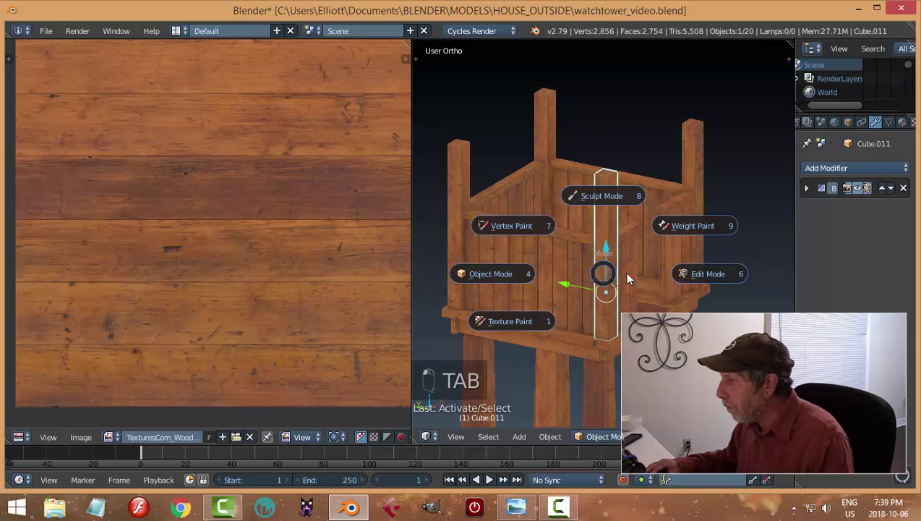
{"action": "right_click", "coordinate": [605, 249]}
{"action": "scroll", "coordinate": [349, 277], "scroll_direction": "down", "scroll_amount": 4}
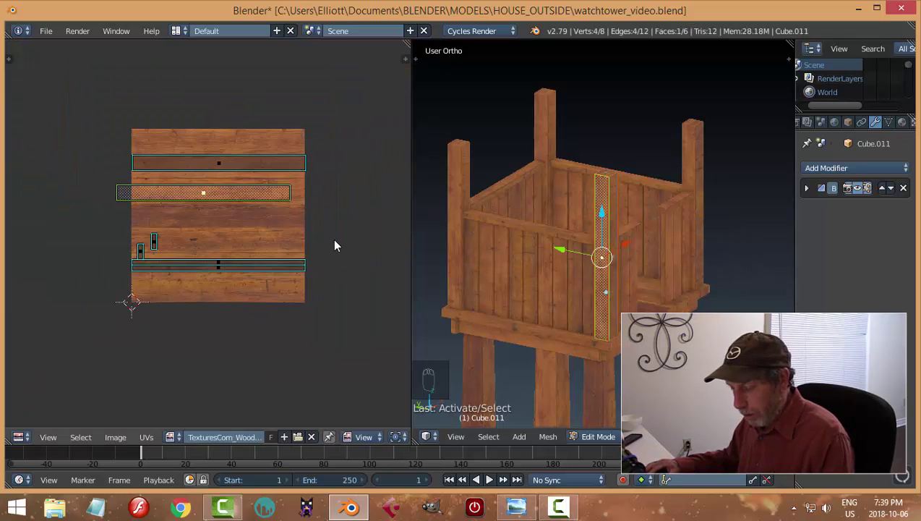
{"action": "key", "text": "r"}
{"action": "key", "text": "Return"}
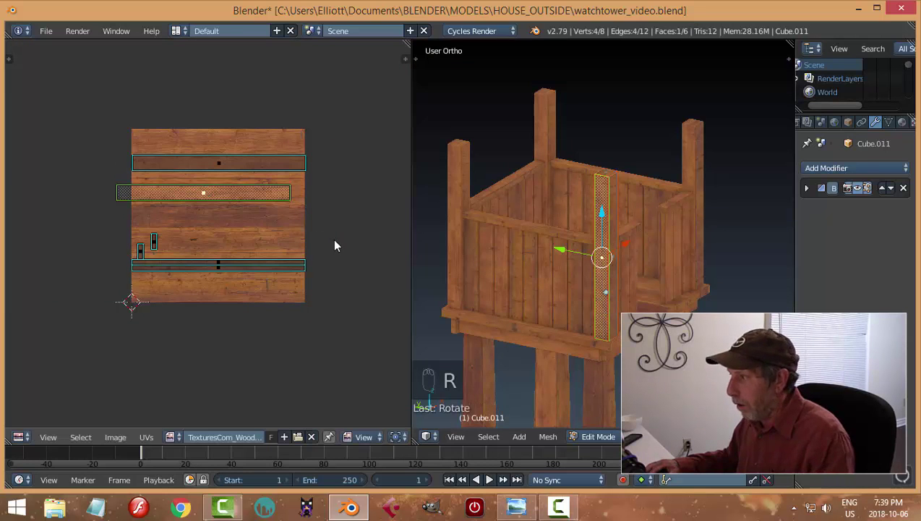
{"action": "key", "text": "a"}
{"action": "scroll", "coordinate": [597, 300], "scroll_direction": "up", "scroll_amount": 3}
{"action": "key", "text": "Tab"}
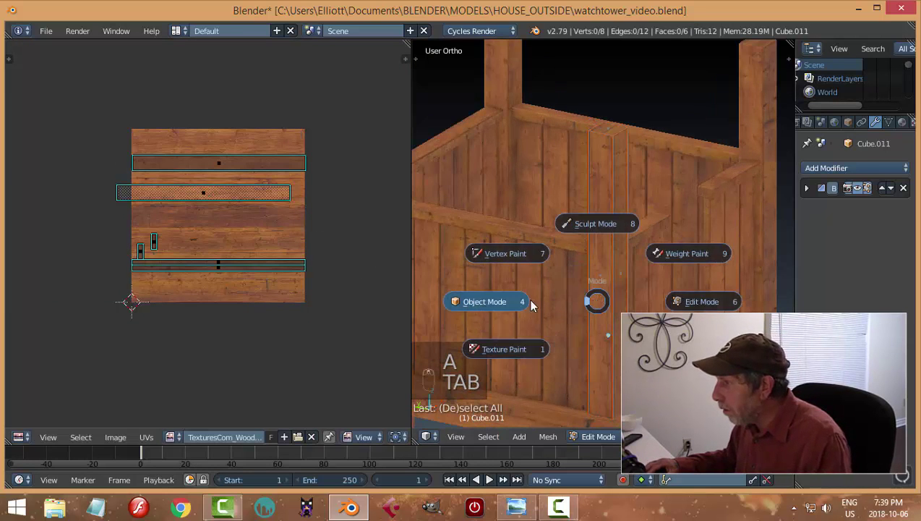
- Save watchtower_video.blend and orbit to bring the tower's legs into view
{"action": "key", "text": "a"}
{"action": "middle_click_drag", "start_coordinate": [615, 335], "coordinate": [643, 304]}
{"action": "key", "text": "ctrl+s"}
{"action": "scroll", "coordinate": [685, 255], "scroll_direction": "down", "scroll_amount": 6}
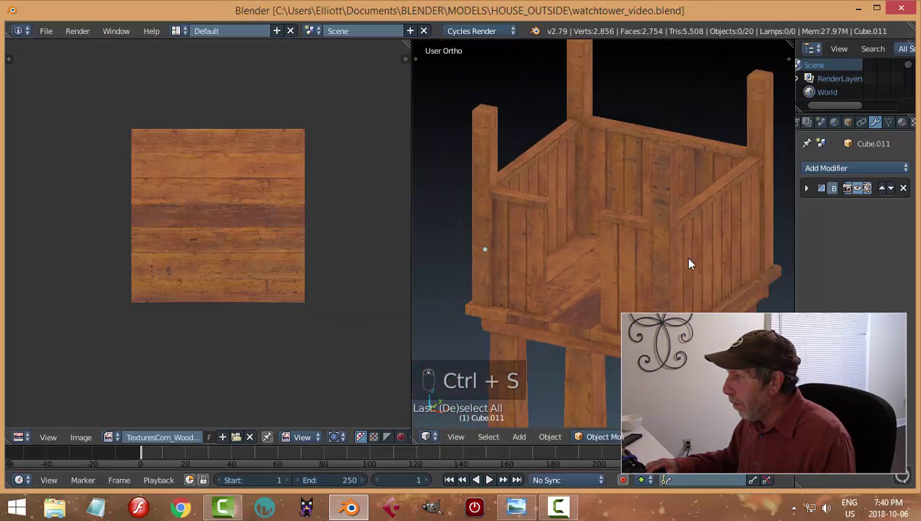
{"action": "middle_click_drag", "start_coordinate": [610, 273], "coordinate": [582, 253], "text": "shift"}
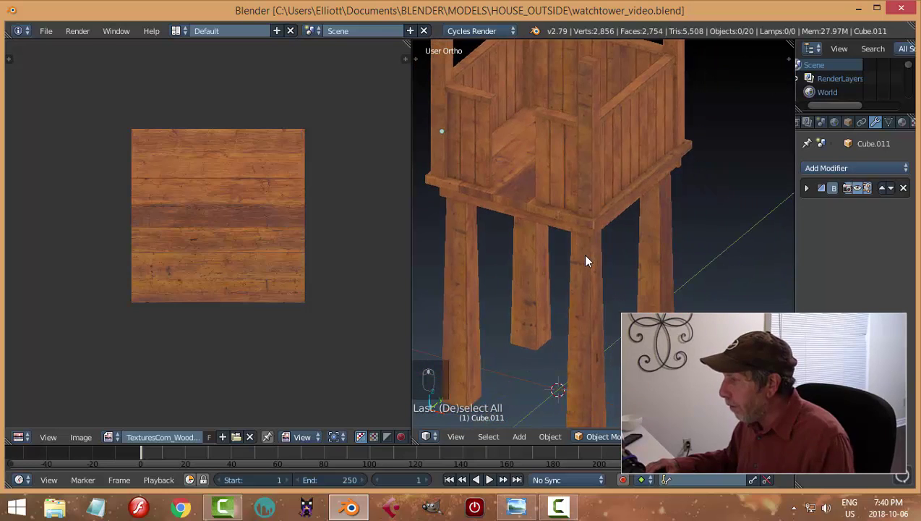
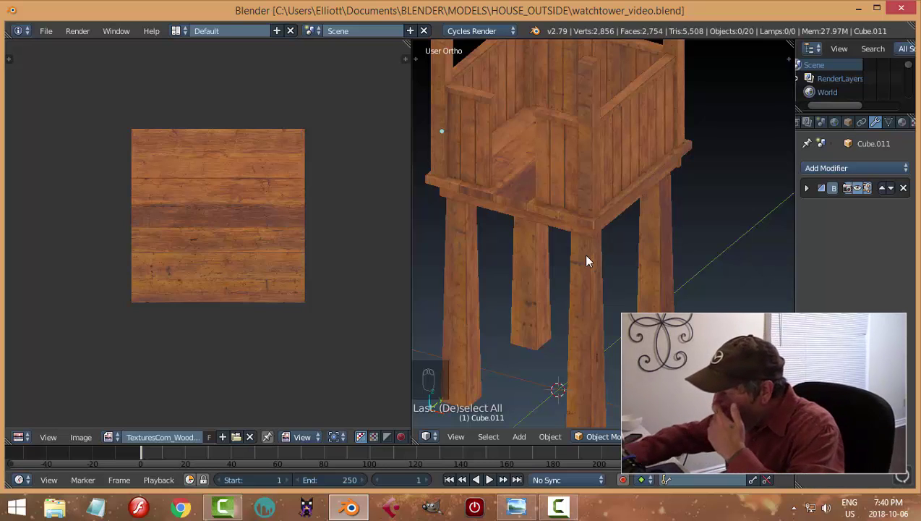
- Select the platform slab and snap the 3D cursor to it
{"action": "right_click", "coordinate": [558, 221]}
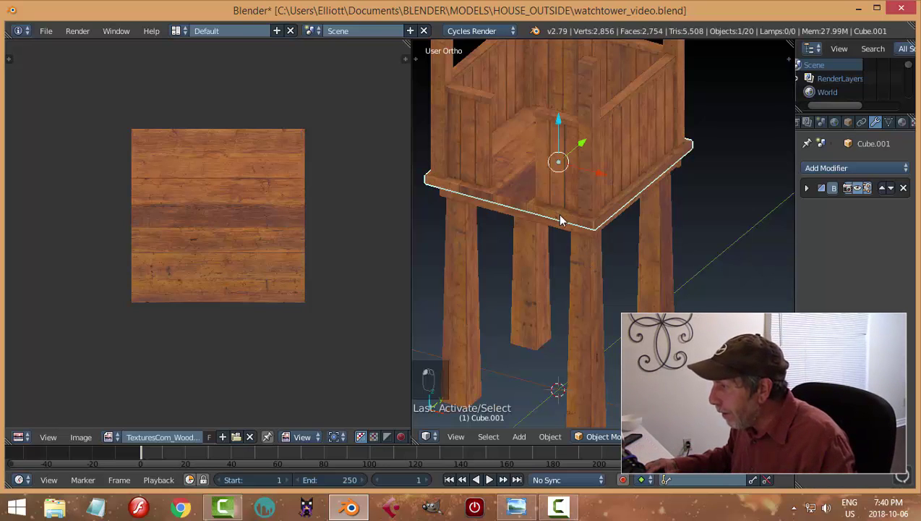
{"action": "middle_click_drag", "start_coordinate": [559, 214], "coordinate": [620, 263]}
{"action": "scroll", "coordinate": [618, 267], "scroll_direction": "down", "scroll_amount": 2}
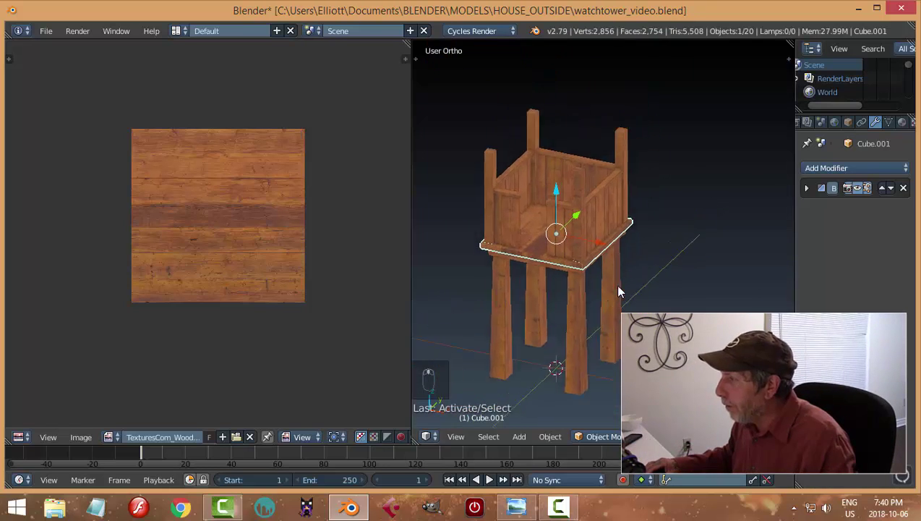
{"action": "key", "text": "shift+s"}
{"action": "left_click", "coordinate": [577, 237]}
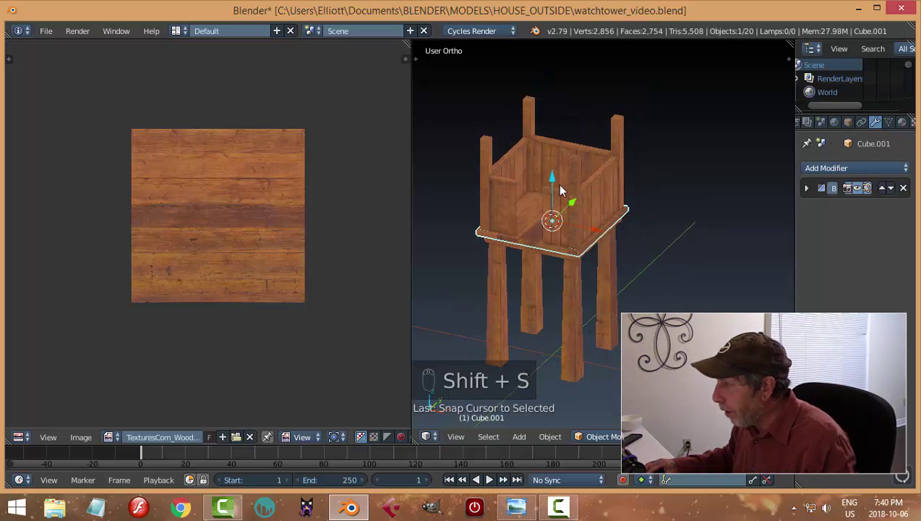
{"action": "left_click_drag", "start_coordinate": [551, 181], "coordinate": [548, 159]}
{"action": "key", "text": "ctrl+z"}
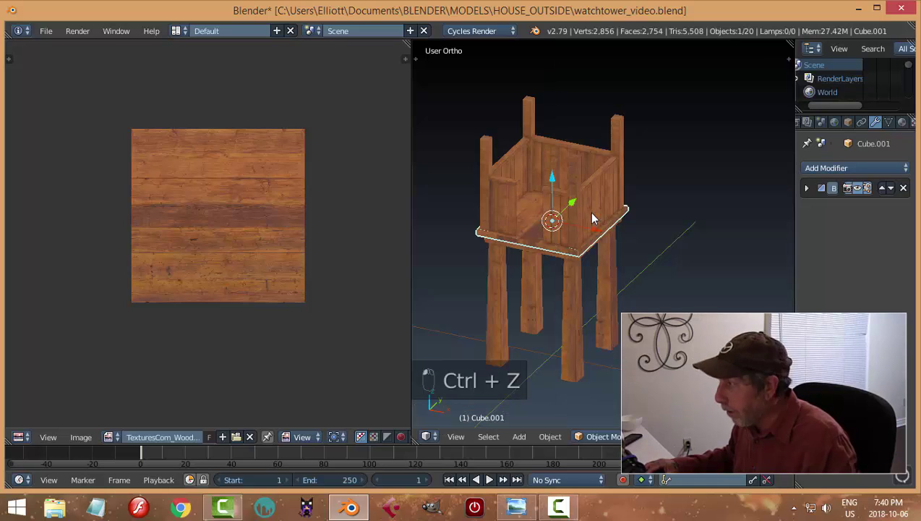
- Duplicate the slab and raise the copy along Z onto the corner posts as a roof
{"action": "key", "text": "shift+d"}
{"action": "key", "text": "z"}
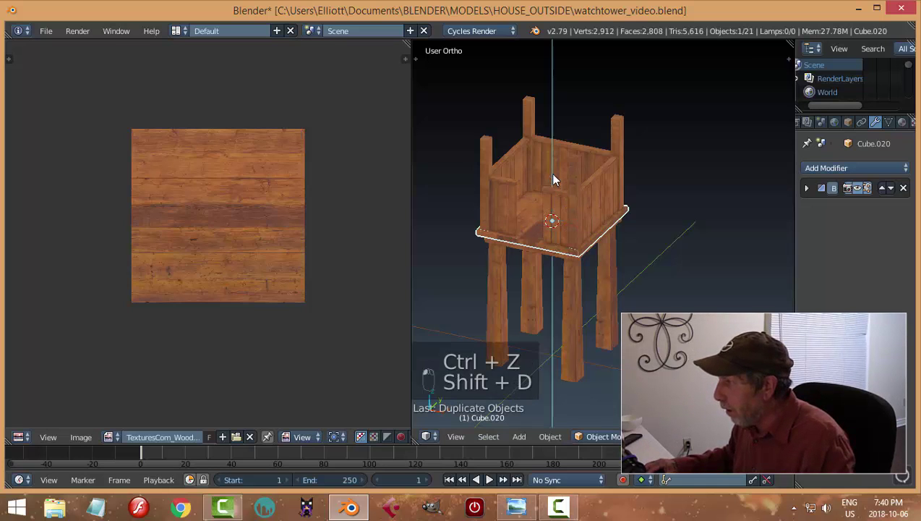
{"action": "left_click", "coordinate": [553, 89]}
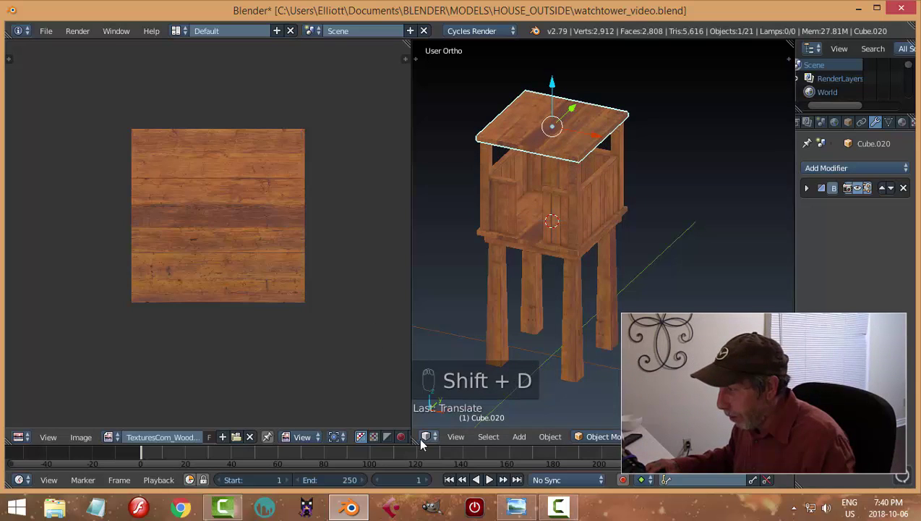
{"action": "middle_click_drag", "start_coordinate": [522, 381], "coordinate": [553, 217]}
{"action": "scroll", "coordinate": [586, 243], "scroll_direction": "up", "scroll_amount": 5}
- Enter Edit Mode on the roof slab and turn the view to face the tower wall
{"action": "key", "text": "Tab"}
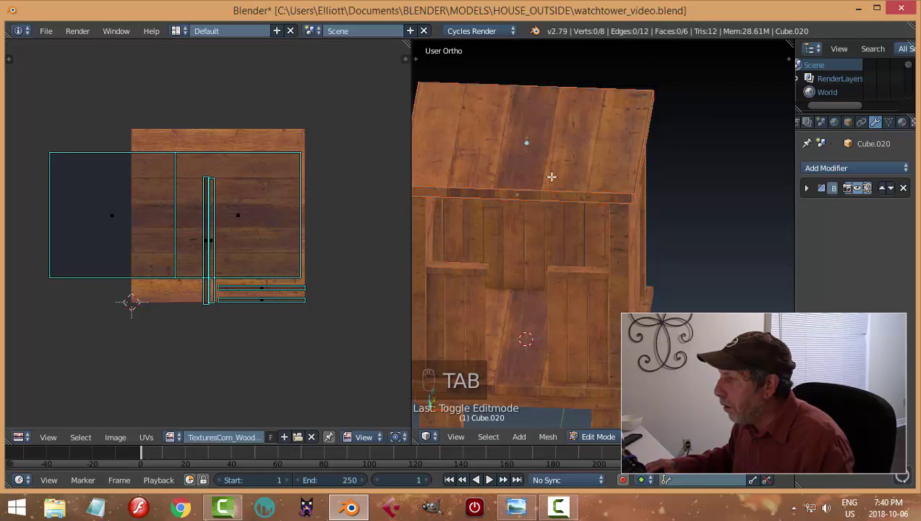
{"action": "right_click", "coordinate": [518, 162]}
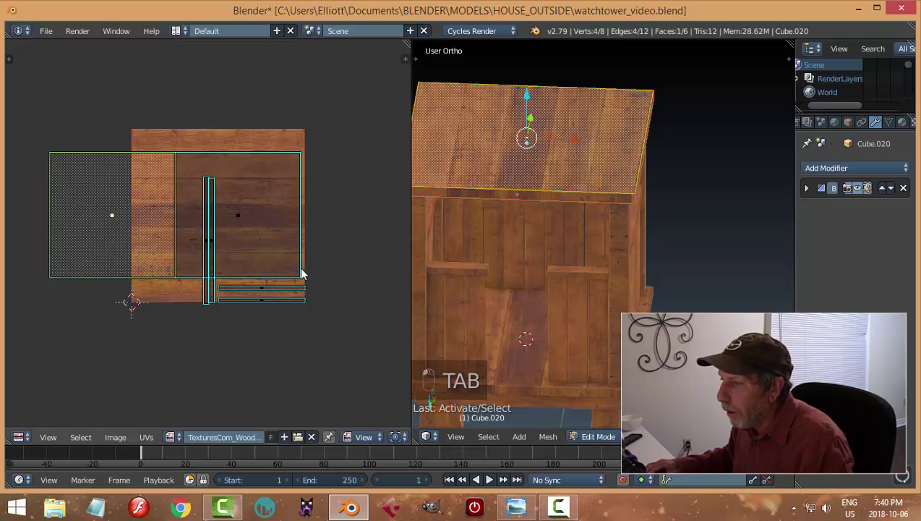
{"action": "middle_click_drag", "start_coordinate": [328, 267], "coordinate": [343, 249]}
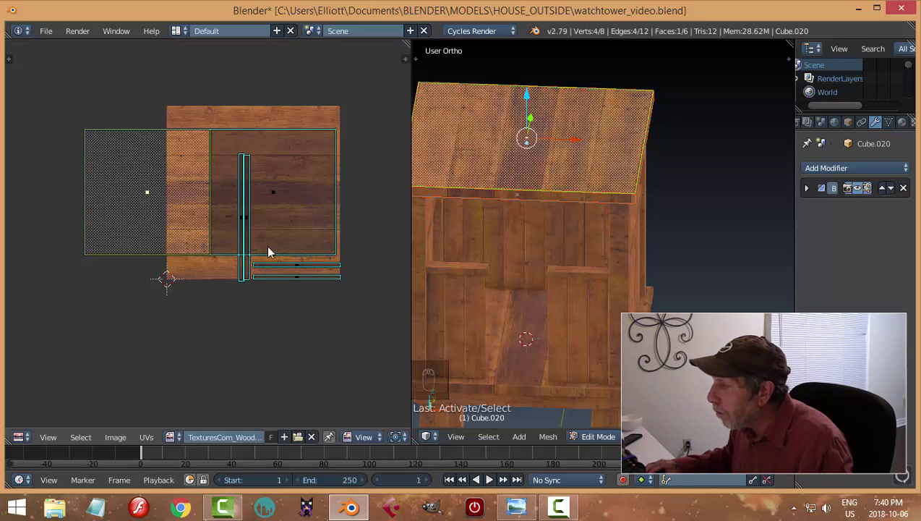
{"action": "key", "text": "a"}
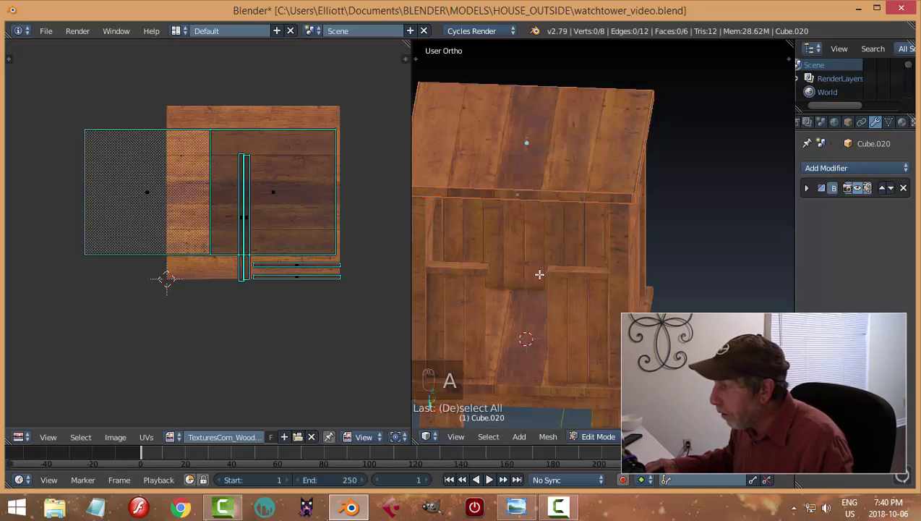
{"action": "scroll", "coordinate": [599, 273], "scroll_direction": "down", "scroll_amount": 3}
{"action": "middle_click_drag", "start_coordinate": [599, 273], "coordinate": [576, 266]}
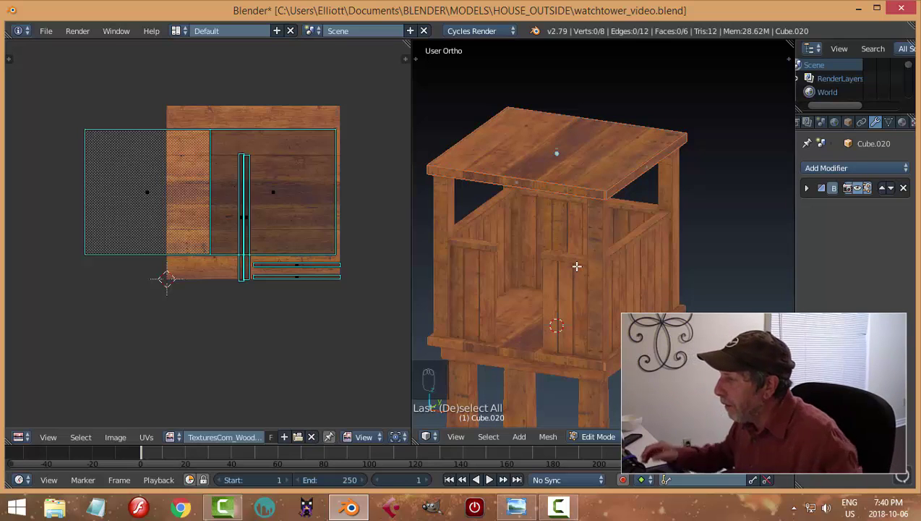
{"action": "scroll", "coordinate": [578, 228], "scroll_direction": "up", "scroll_amount": 5}
{"action": "middle_click_drag", "start_coordinate": [598, 194], "coordinate": [502, 155]}
{"action": "middle_click_drag", "start_coordinate": [533, 207], "coordinate": [531, 209]}
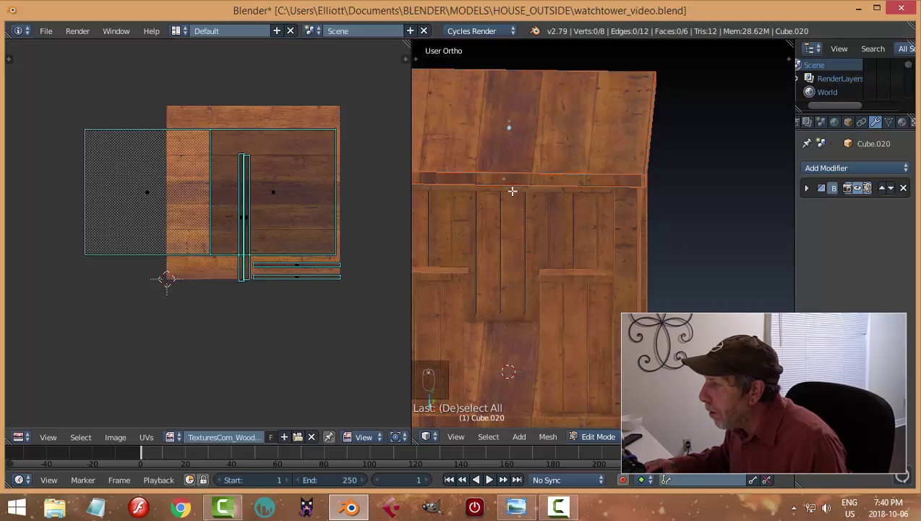
- Select the roof's front edge strip, top face and another edge face
{"action": "right_click", "coordinate": [507, 179]}
{"action": "right_click", "coordinate": [532, 115], "text": "shift"}
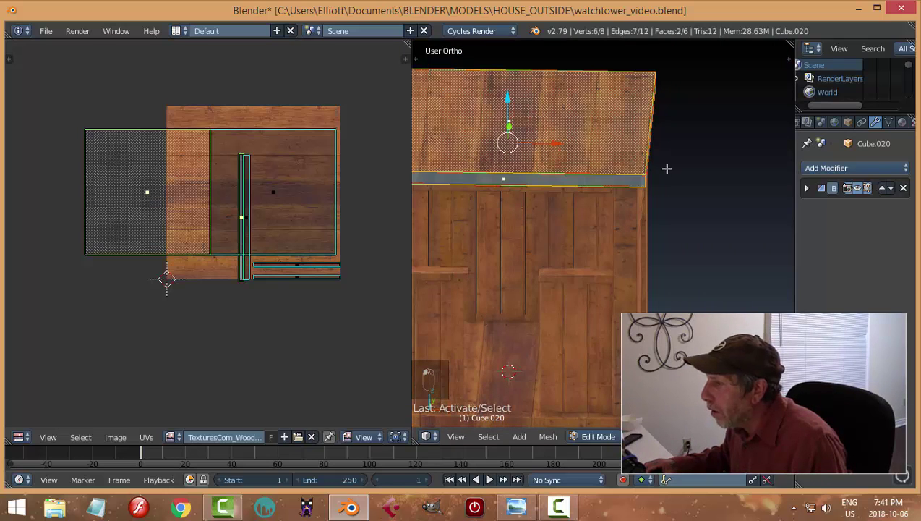
{"action": "middle_click_drag", "start_coordinate": [715, 175], "coordinate": [679, 195]}
{"action": "right_click", "coordinate": [716, 187], "text": "shift"}
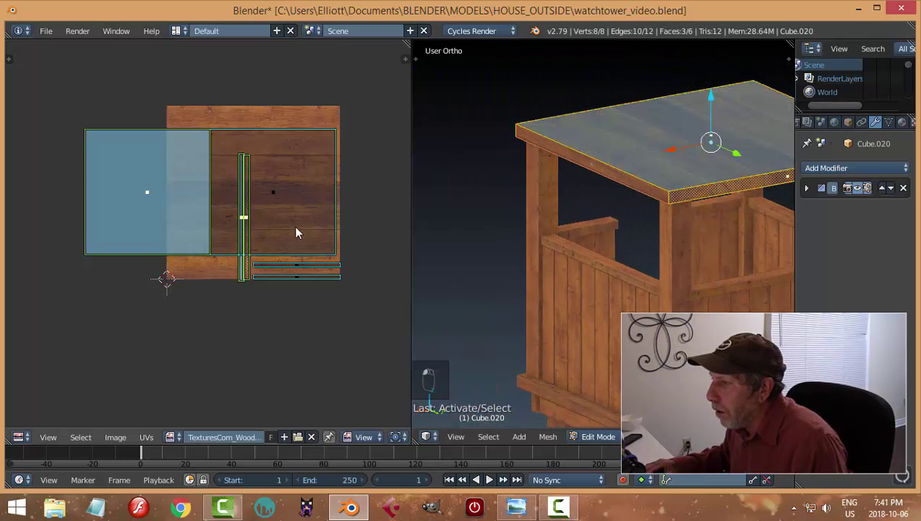
{"action": "mouse_move", "coordinate": [298, 230]}
{"action": "middle_mouse_down"}
{"action": "mouse_move", "coordinate": [316, 220]}
{"action": "mouse_move", "coordinate": [339, 236]}
{"action": "mouse_move", "coordinate": [309, 229]}
{"action": "middle_mouse_up"}
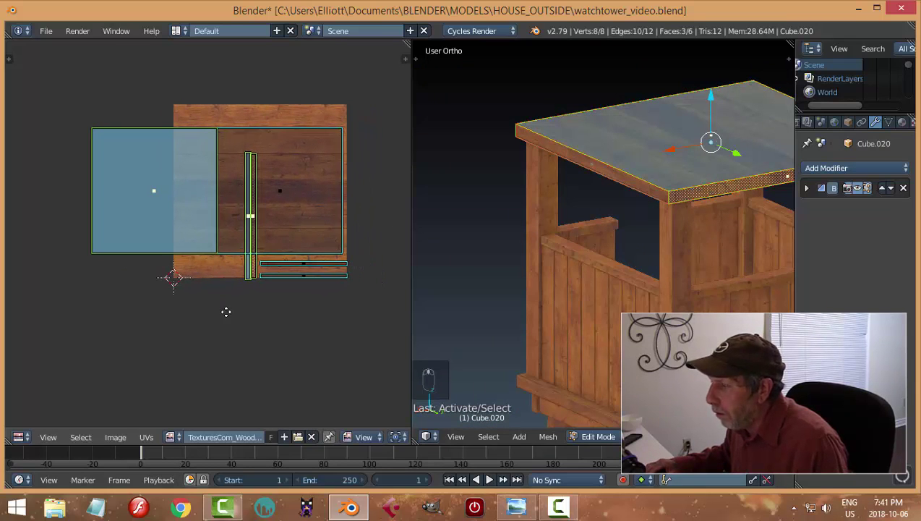
{"action": "mouse_move", "coordinate": [226, 311]}
{"action": "middle_mouse_down"}
{"action": "mouse_move", "coordinate": [242, 319]}
{"action": "mouse_move", "coordinate": [229, 304]}
{"action": "middle_mouse_up"}
{"action": "middle_click_drag", "start_coordinate": [534, 284], "coordinate": [506, 318]}
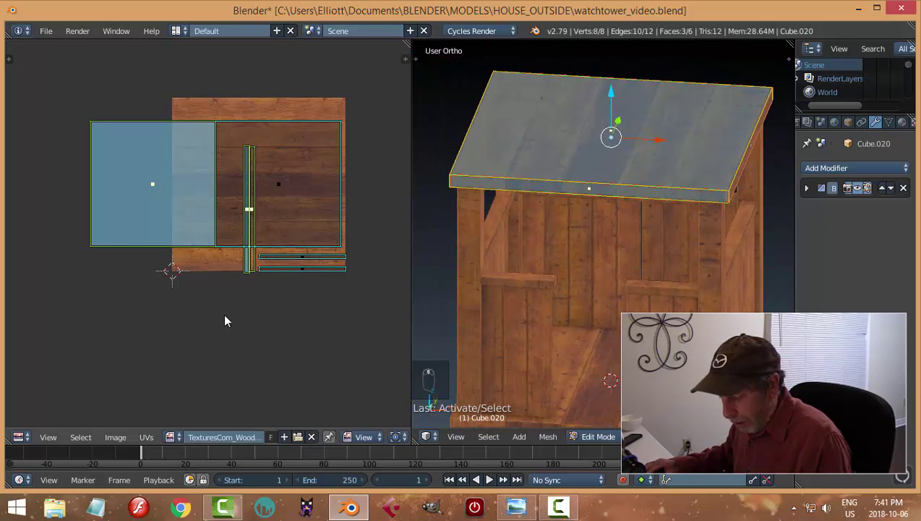
- Move the selected UV islands up and left on the plank texture, then leave Edit Mode
{"action": "key", "text": "g"}
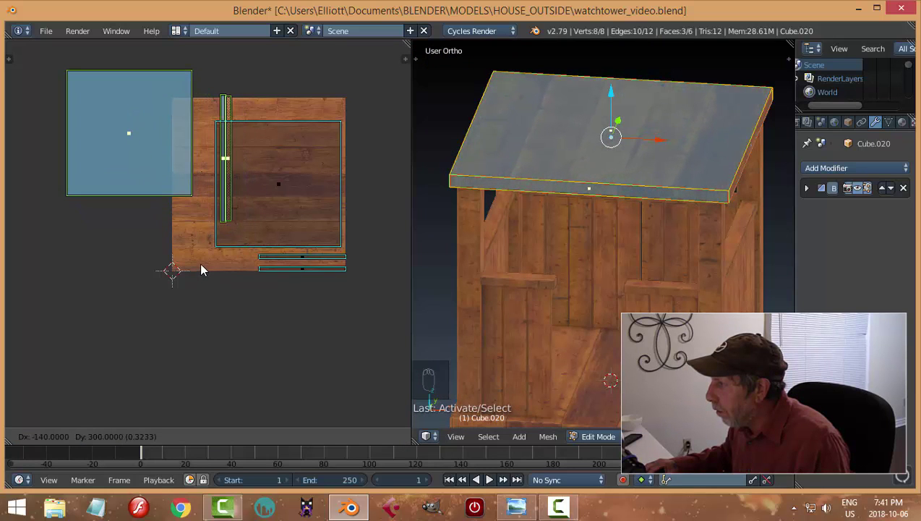
{"action": "left_click", "coordinate": [203, 270]}
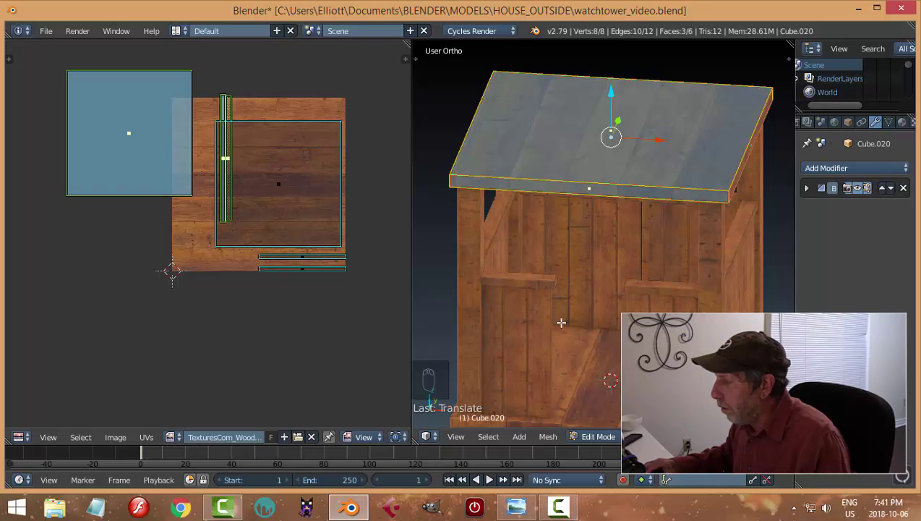
{"action": "key", "text": "Tab"}
{"action": "middle_click_drag", "start_coordinate": [648, 299], "coordinate": [750, 294]}
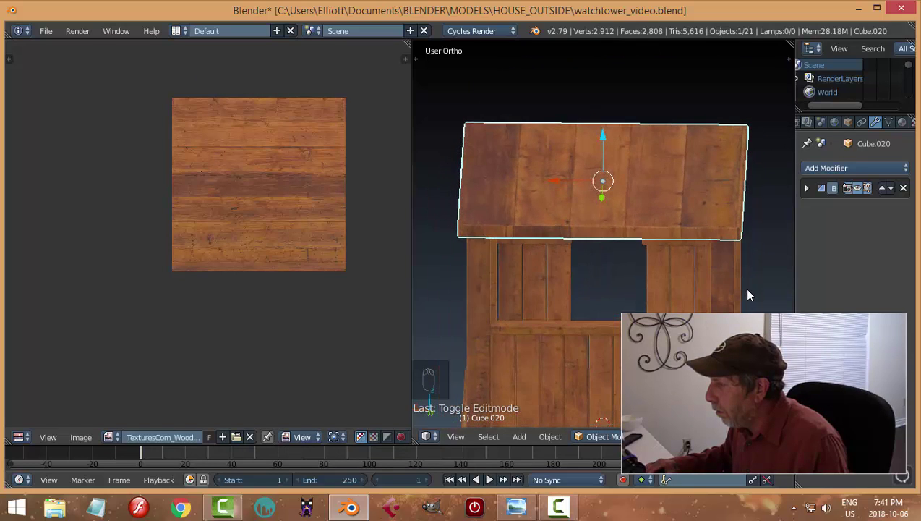
{"action": "right_click", "coordinate": [548, 236]}
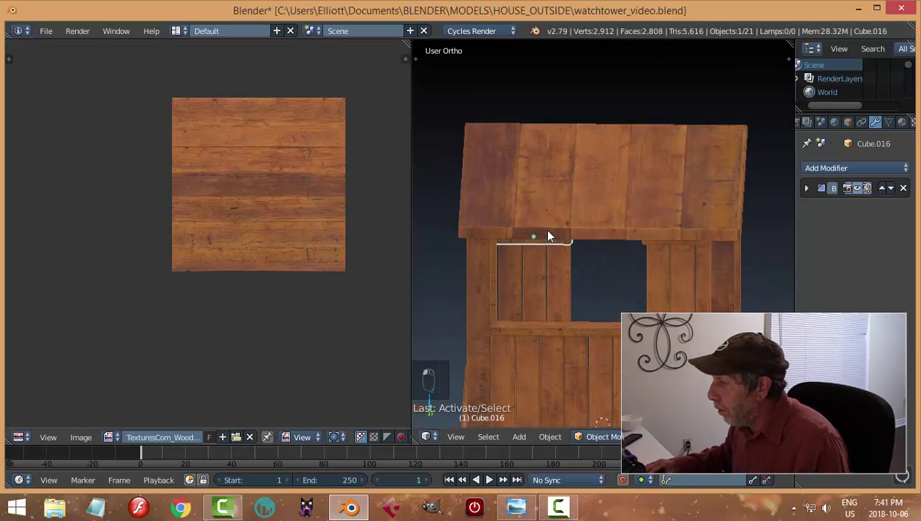
{"action": "right_click", "coordinate": [552, 224]}
{"action": "key", "text": "Tab"}
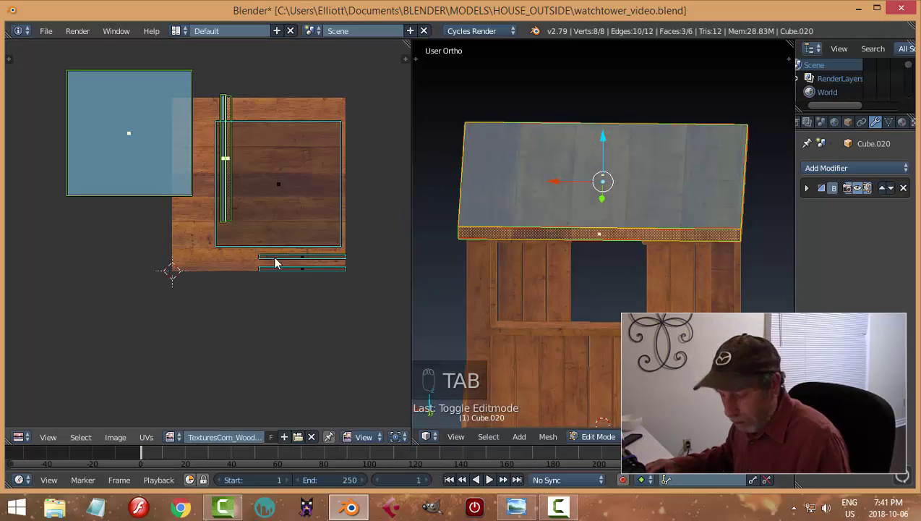
{"action": "key", "text": "a"}
{"action": "key", "text": "a"}
{"action": "right_click", "coordinate": [536, 230]}
{"action": "scroll", "coordinate": [567, 299], "scroll_direction": "up", "scroll_amount": 3}
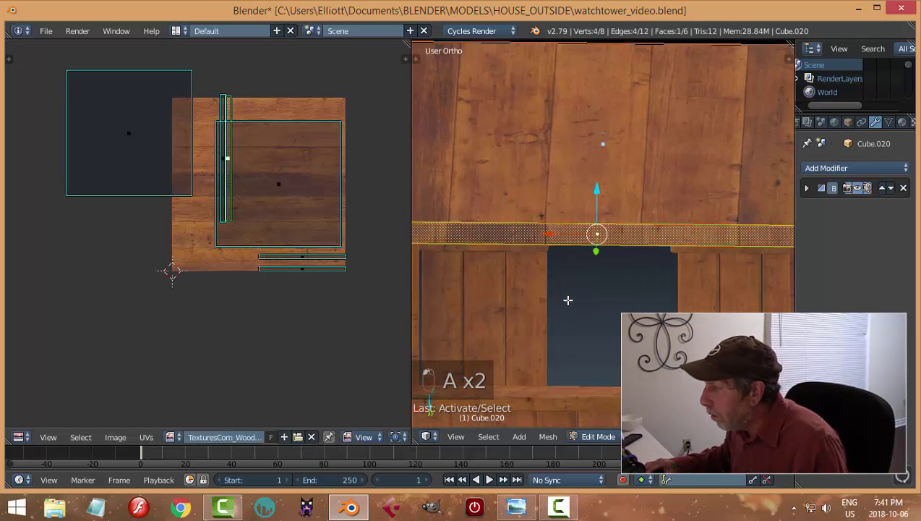
{"action": "scroll", "coordinate": [568, 299], "scroll_direction": "down", "scroll_amount": 1}
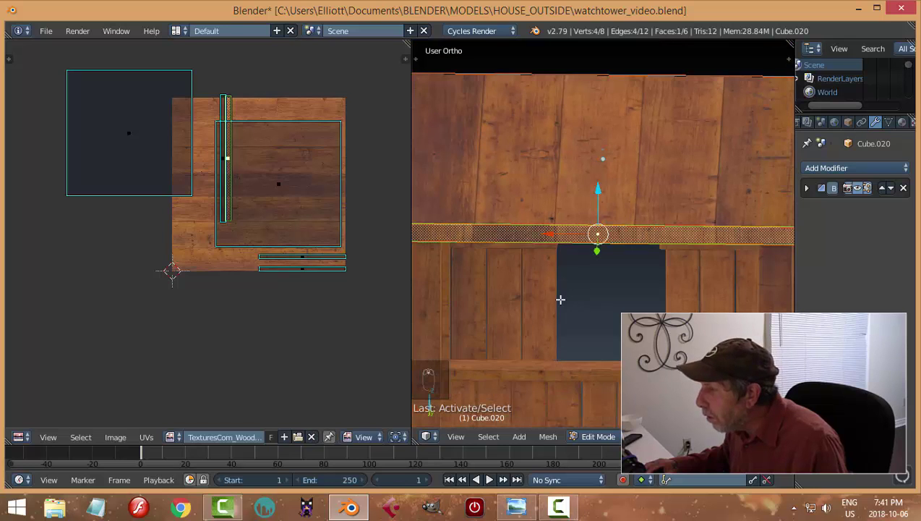
{"action": "middle_click_drag", "start_coordinate": [534, 304], "coordinate": [574, 263], "text": "shift"}
{"action": "scroll", "coordinate": [576, 265], "scroll_direction": "up", "scroll_amount": 2}
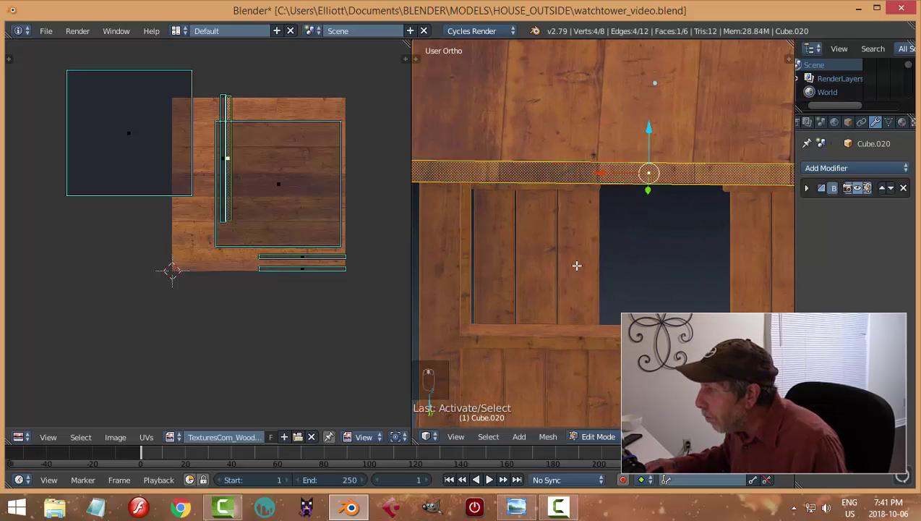
{"action": "scroll", "coordinate": [586, 262], "scroll_direction": "down", "scroll_amount": 2}
{"action": "key", "text": "a"}
{"action": "scroll", "coordinate": [636, 266], "scroll_direction": "down", "scroll_amount": 3}
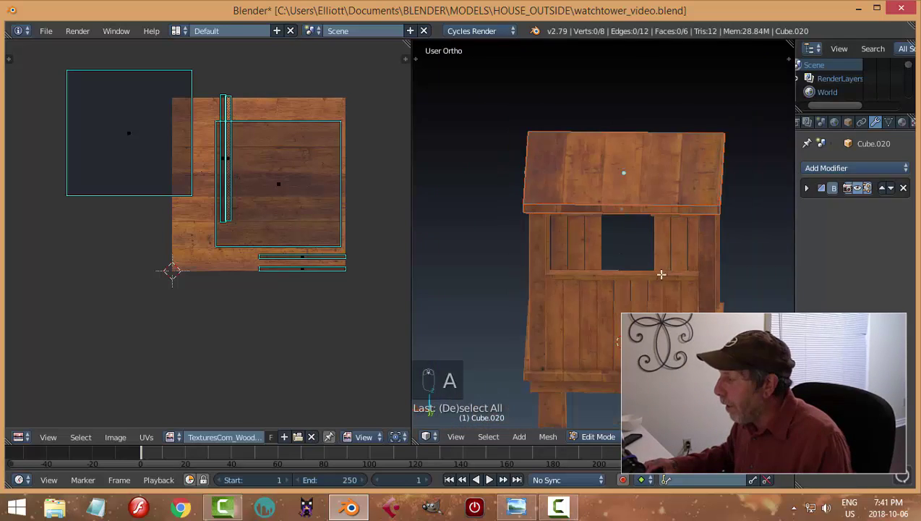
{"action": "middle_click_drag", "start_coordinate": [662, 273], "coordinate": [771, 253]}
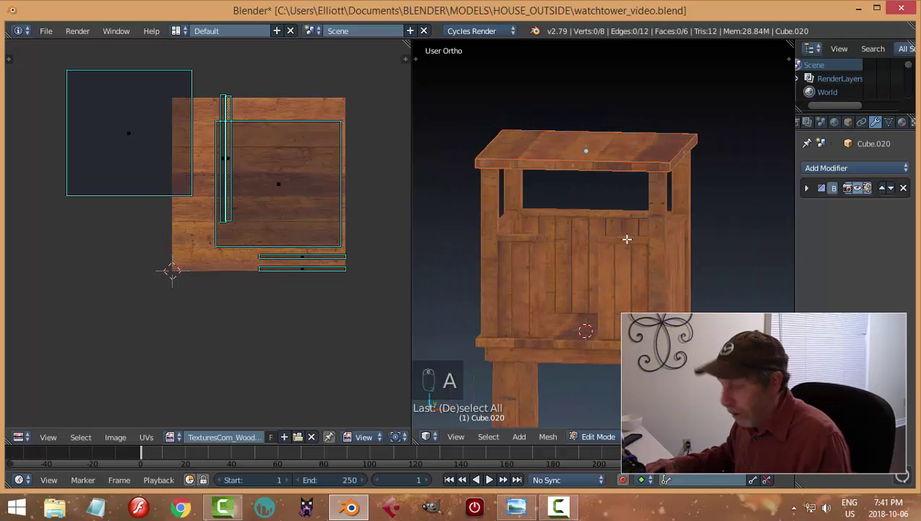
{"action": "key", "text": "a"}
{"action": "key", "text": "Tab"}
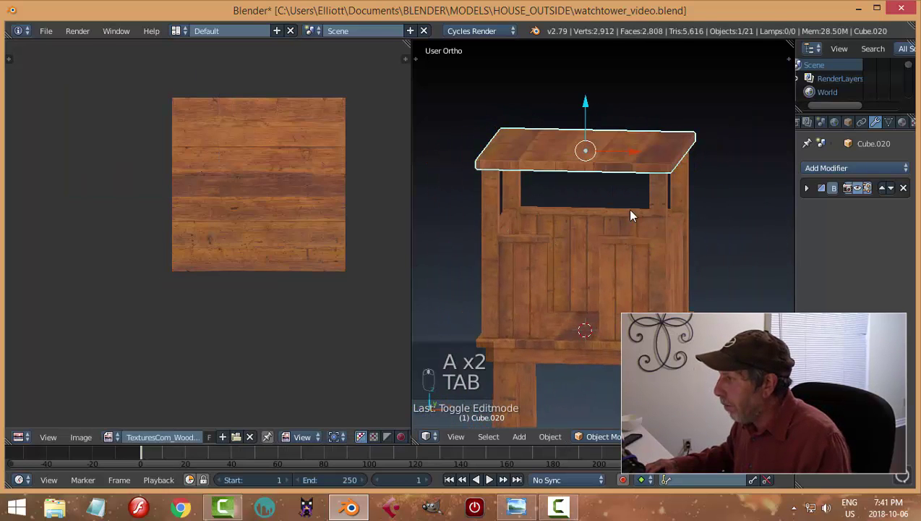
{"action": "key", "text": "a"}
{"action": "key", "text": "a"}
{"action": "middle_click_drag", "start_coordinate": [681, 222], "coordinate": [617, 235]}
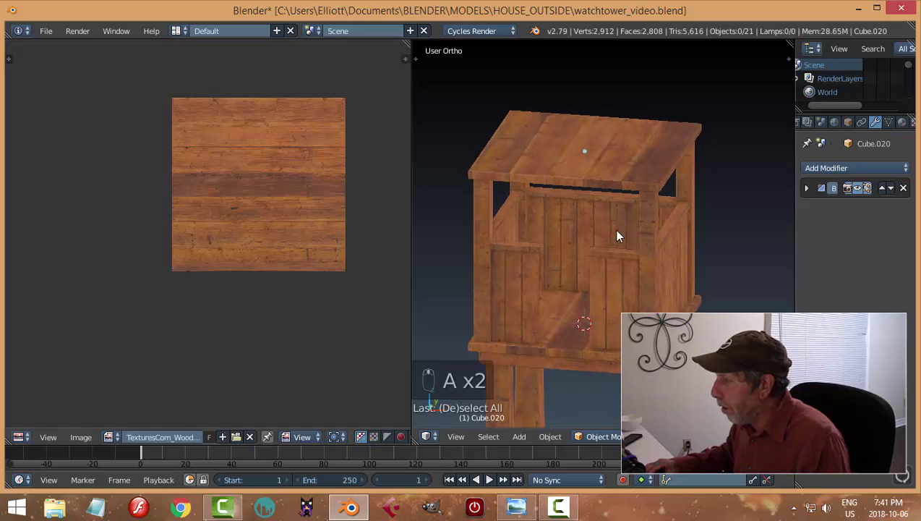
{"action": "scroll", "coordinate": [617, 235], "scroll_direction": "up", "scroll_amount": 2}
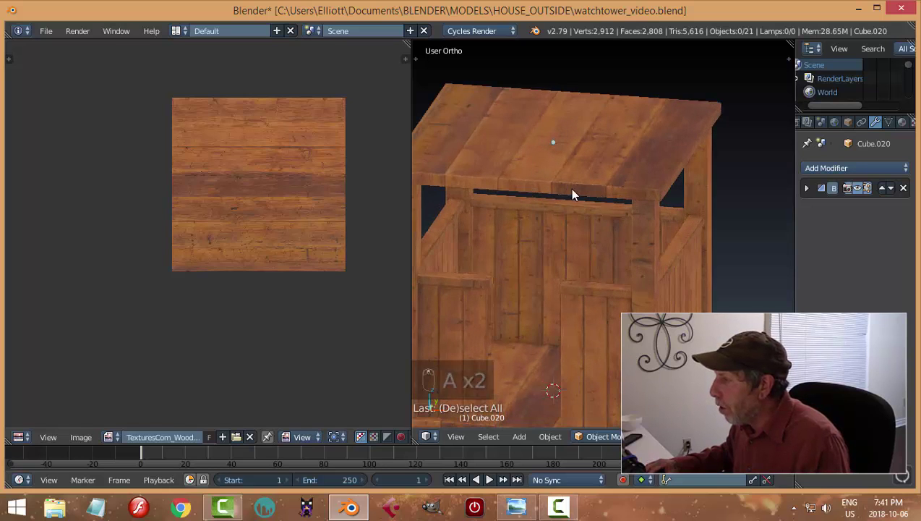
{"action": "right_click", "coordinate": [593, 190]}
{"action": "key", "text": "Tab"}
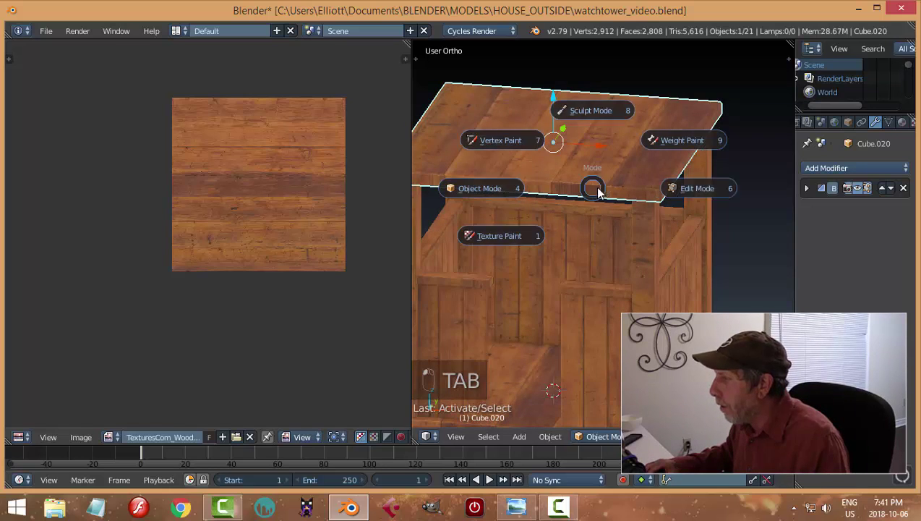
{"action": "right_click", "coordinate": [582, 191]}
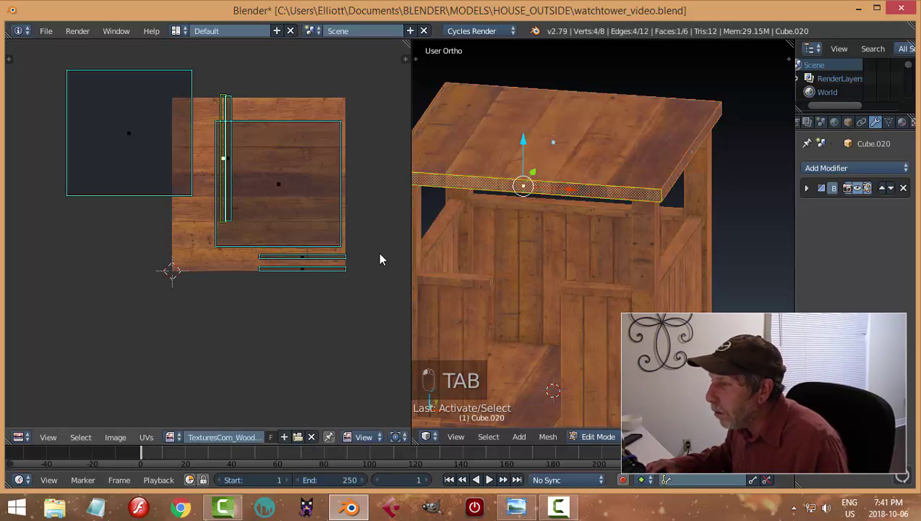
{"action": "middle_click_drag", "start_coordinate": [282, 243], "coordinate": [321, 230]}
{"action": "scroll", "coordinate": [321, 230], "scroll_direction": "up", "scroll_amount": 2}
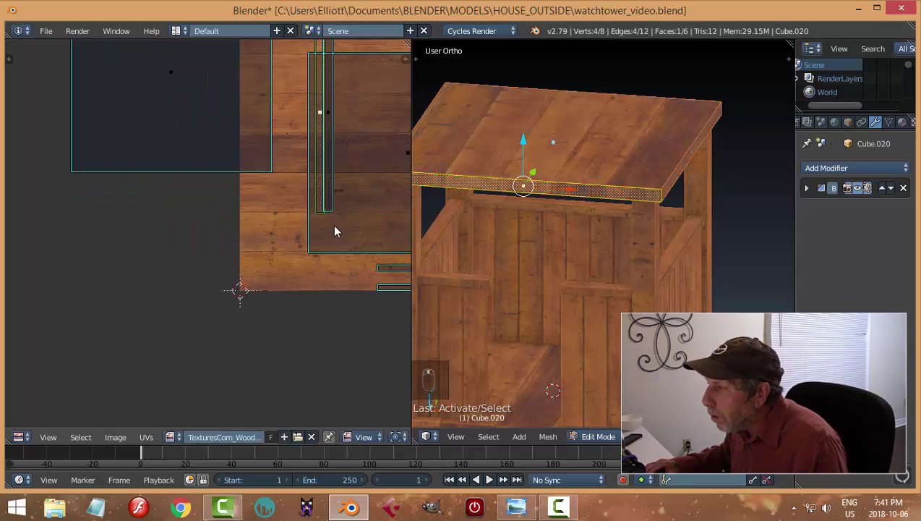
{"action": "scroll", "coordinate": [334, 231], "scroll_direction": "down", "scroll_amount": 1}
{"action": "middle_click_drag", "start_coordinate": [341, 200], "coordinate": [344, 214]}
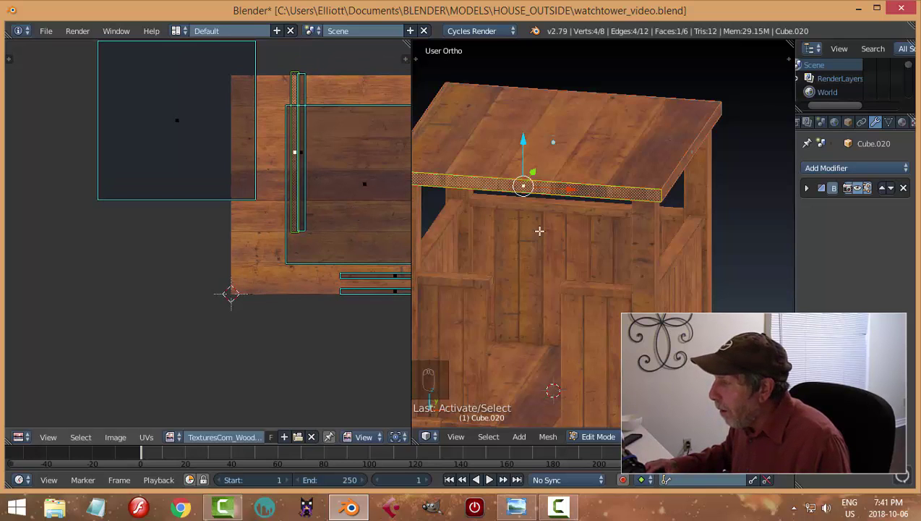
{"action": "scroll", "coordinate": [554, 231], "scroll_direction": "up", "scroll_amount": 3}
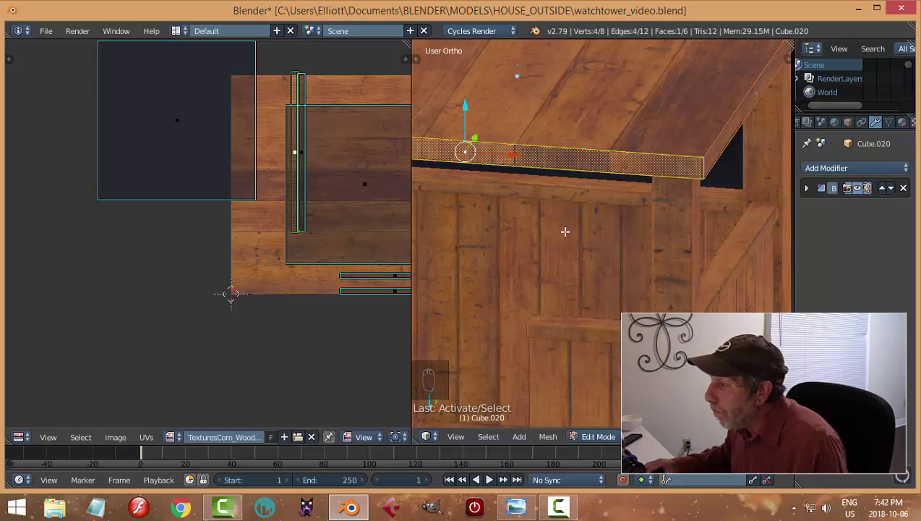
{"action": "key", "text": "a"}
{"action": "key", "text": "Tab"}
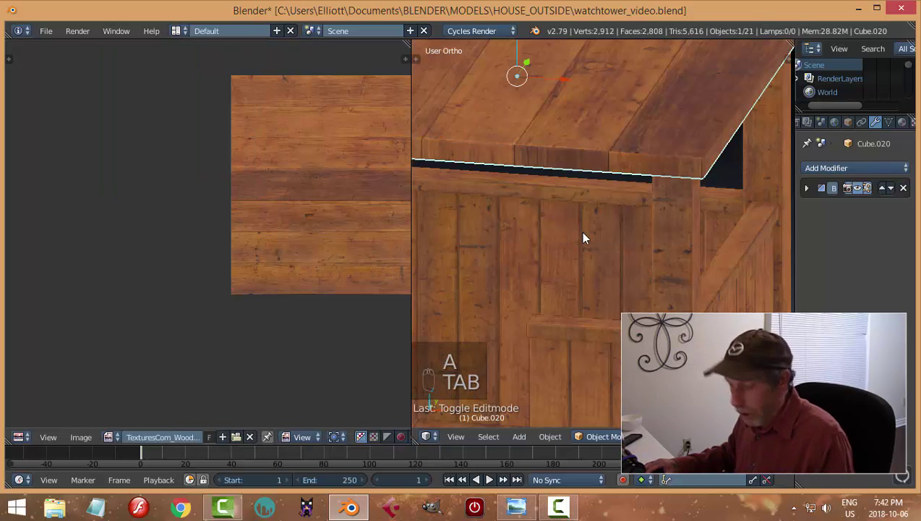
{"action": "key", "text": "a"}
{"action": "scroll", "coordinate": [584, 238], "scroll_direction": "down", "scroll_amount": 3}
- Save the file, overwriting the existing one
{"action": "key", "text": "ctrl+s"}
{"action": "left_click", "coordinate": [582, 232]}
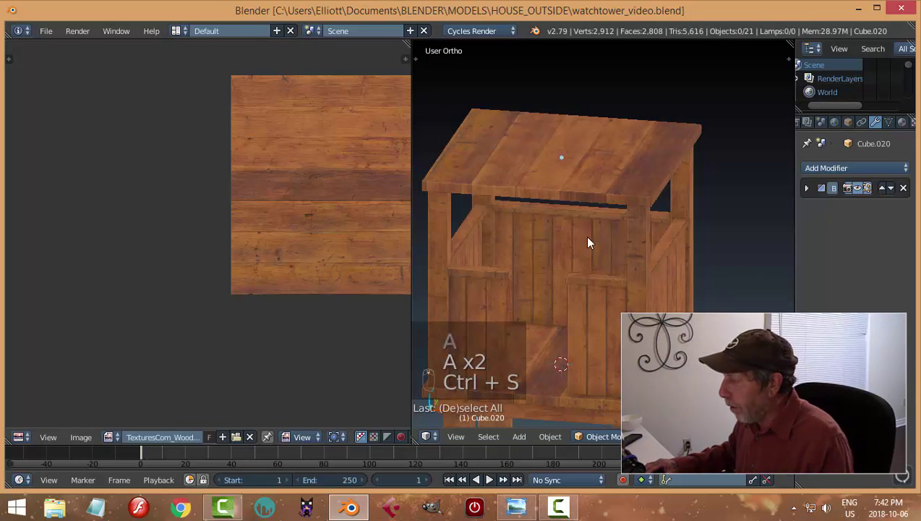
{"action": "mouse_move", "coordinate": [584, 235]}
{"action": "middle_mouse_down"}
{"action": "mouse_move", "coordinate": [618, 250]}
{"action": "mouse_move", "coordinate": [604, 234]}
{"action": "mouse_move", "coordinate": [631, 207]}
{"action": "mouse_move", "coordinate": [616, 226]}
{"action": "mouse_move", "coordinate": [563, 222]}
{"action": "mouse_move", "coordinate": [531, 234]}
{"action": "mouse_move", "coordinate": [615, 214]}
{"action": "mouse_move", "coordinate": [665, 224]}
{"action": "mouse_move", "coordinate": [639, 267]}
{"action": "mouse_move", "coordinate": [623, 225]}
{"action": "mouse_move", "coordinate": [611, 302]}
{"action": "mouse_move", "coordinate": [594, 251]}
{"action": "mouse_move", "coordinate": [636, 222]}
{"action": "mouse_move", "coordinate": [621, 177]}
{"action": "mouse_move", "coordinate": [597, 242]}
{"action": "middle_mouse_up"}
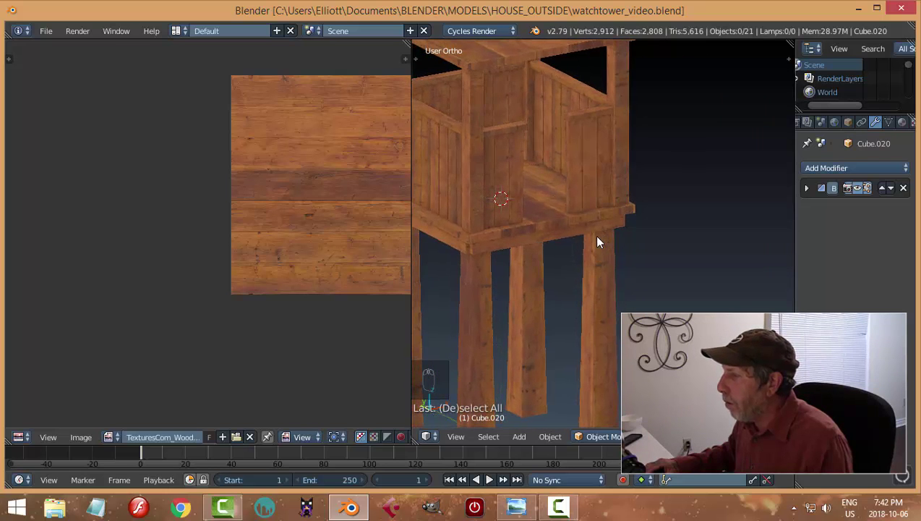
- Duplicate a railing plank, place the copy beside the tower and rotate it 90° about X
{"action": "right_click", "coordinate": [511, 127]}
{"action": "key", "text": "shift+d"}
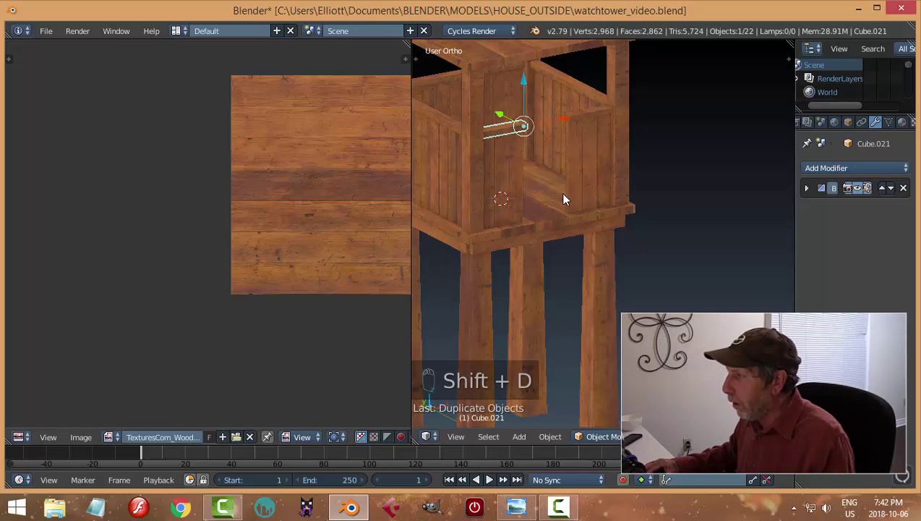
{"action": "left_click", "coordinate": [526, 171]}
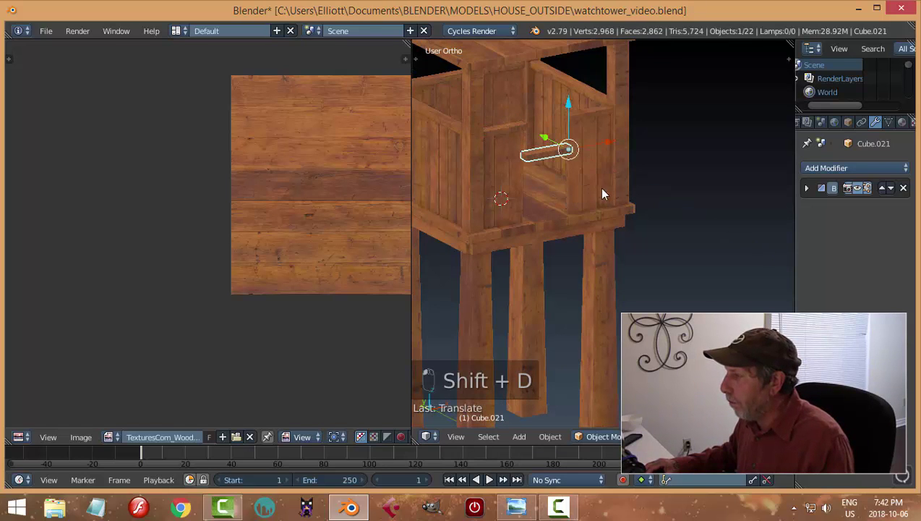
{"action": "middle_click_drag", "start_coordinate": [603, 193], "coordinate": [666, 220]}
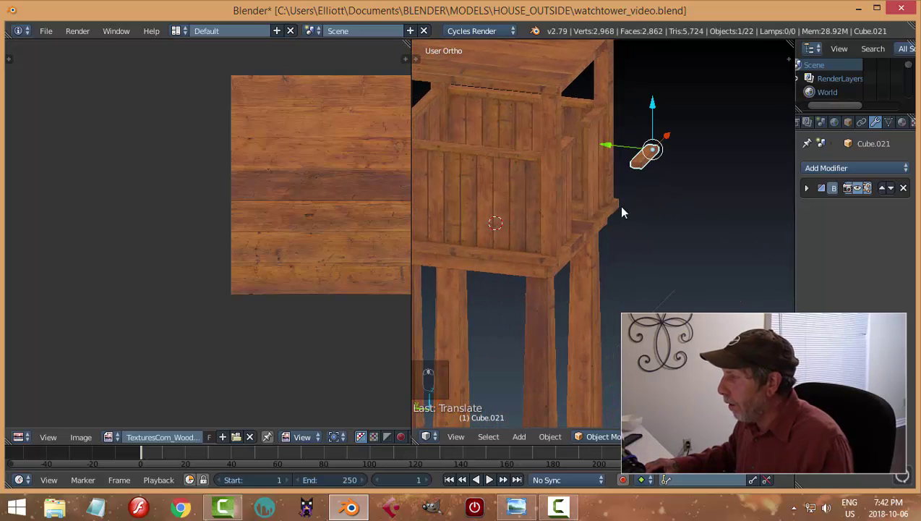
{"action": "key", "text": "r"}
{"action": "key", "text": "x"}
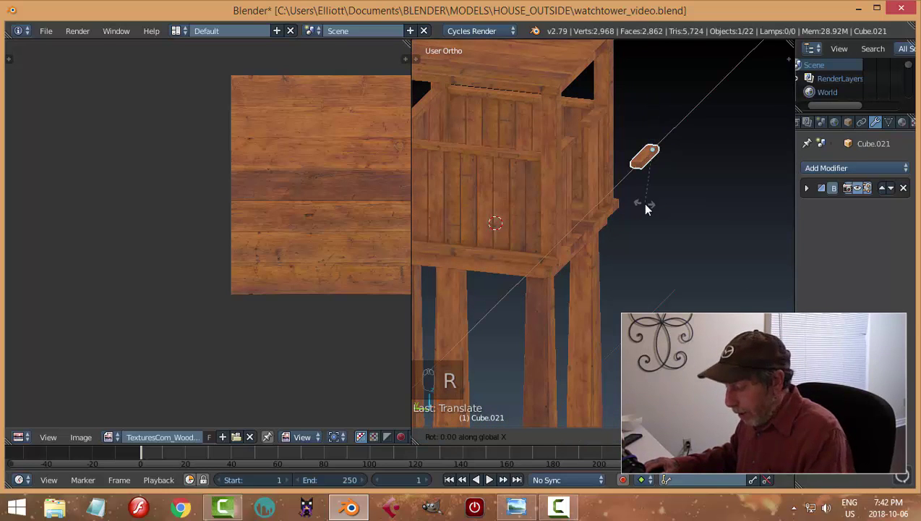
{"action": "key", "text": "Return"}
{"action": "scroll", "coordinate": [676, 182], "scroll_direction": "up", "scroll_amount": 2}
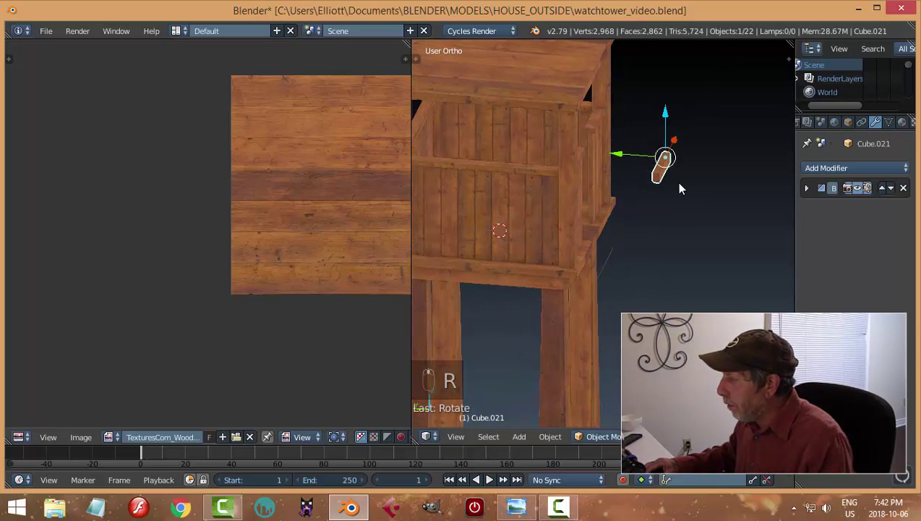
{"action": "key", "text": "Tab"}
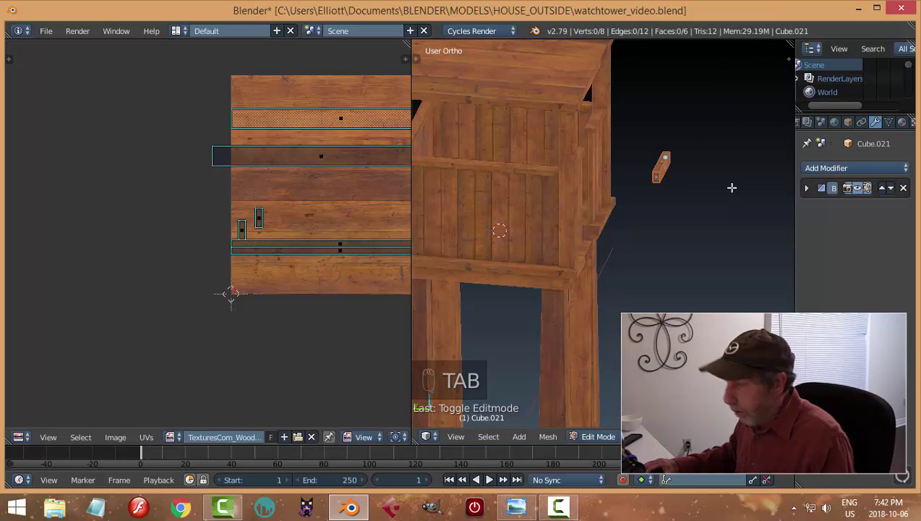
- Make the copied plank thinner and stretch it along X into a long brace
{"action": "key", "text": "a"}
{"action": "key", "text": "a"}
{"action": "scroll", "coordinate": [758, 206], "scroll_direction": "up", "scroll_amount": 2}
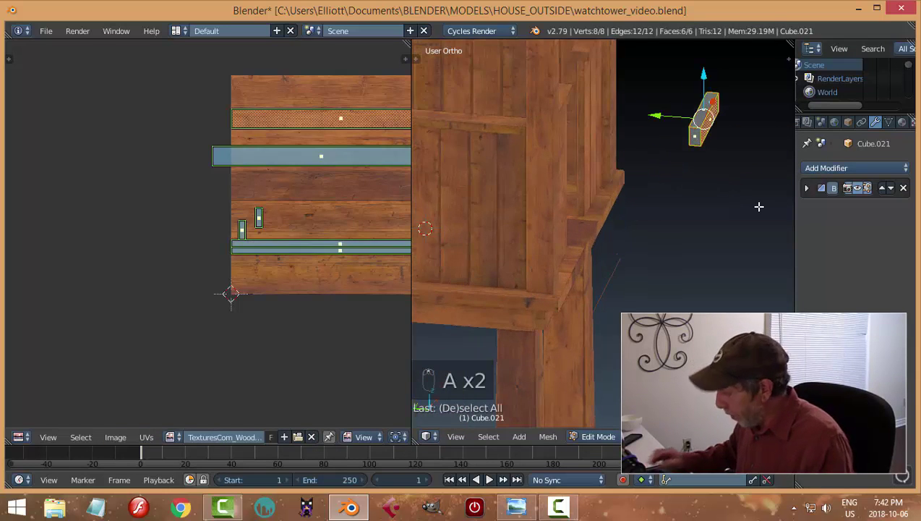
{"action": "key", "text": "KP_Decimal"}
{"action": "key", "text": "s"}
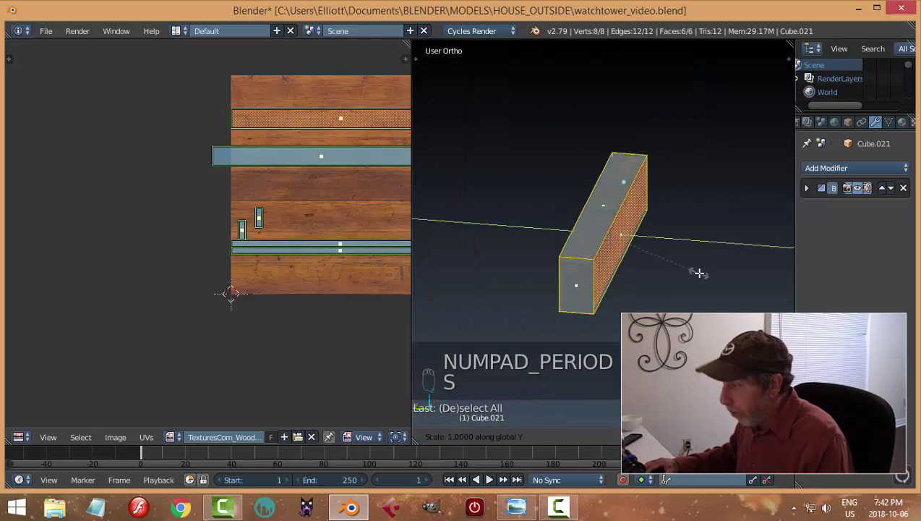
{"action": "left_click", "coordinate": [693, 279]}
{"action": "key", "text": "a"}
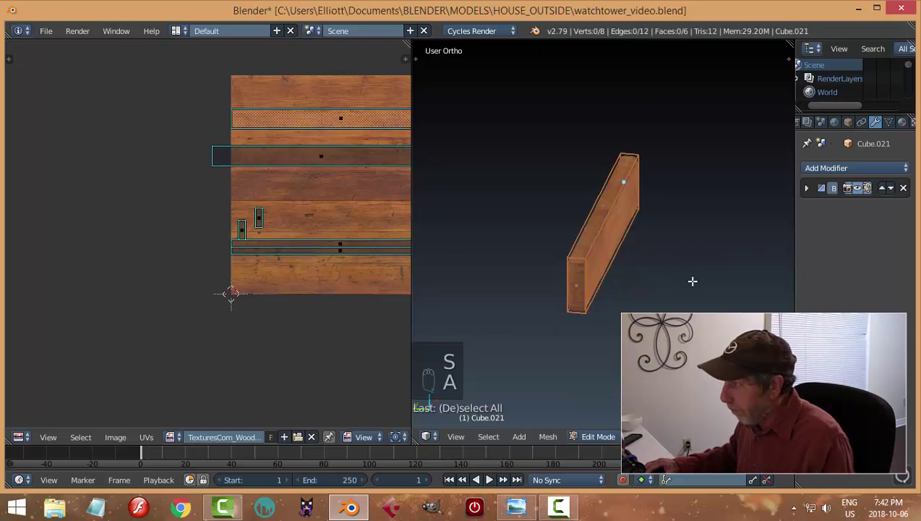
{"action": "middle_click_drag", "start_coordinate": [692, 280], "coordinate": [667, 287]}
{"action": "key", "text": "a"}
{"action": "scroll", "coordinate": [607, 290], "scroll_direction": "down", "scroll_amount": 5}
{"action": "key", "text": "s"}
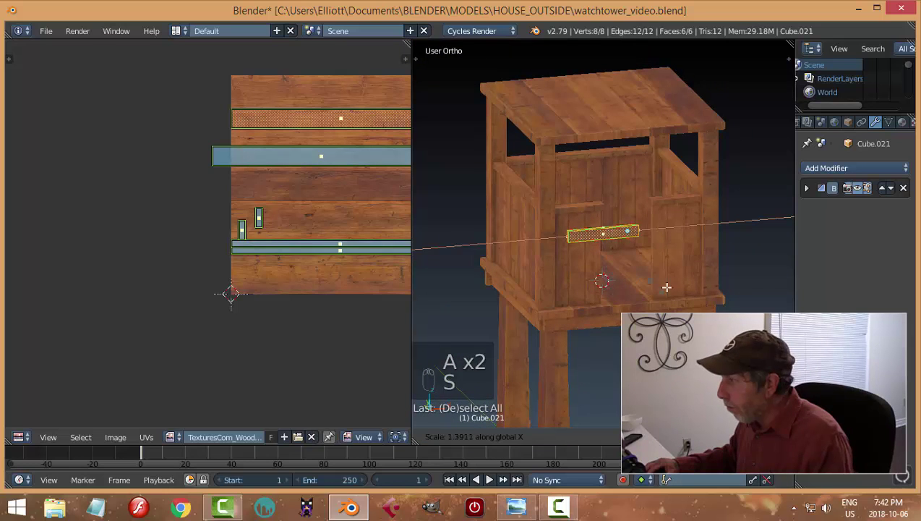
{"action": "left_click", "coordinate": [779, 287]}
{"action": "key", "text": "Tab"}
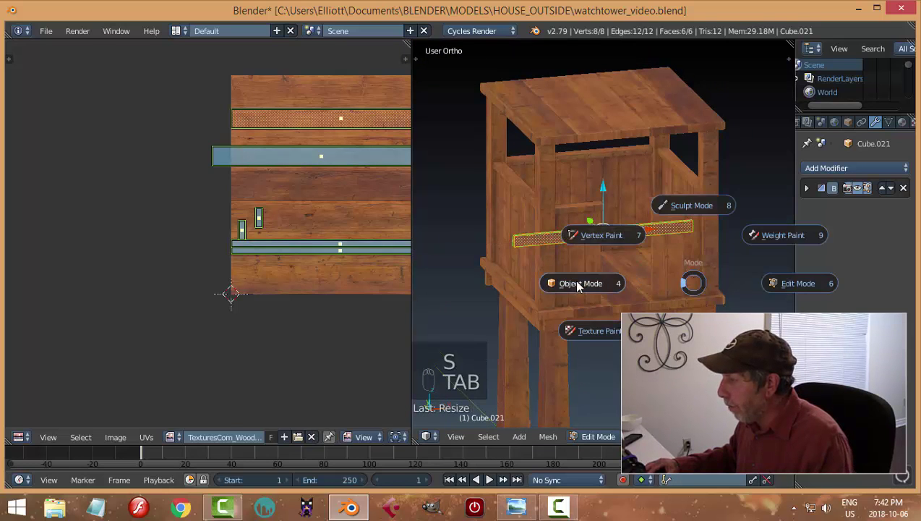
- Merge the image editor into the 3D view and move the brace along Y to the tower's edge
{"action": "middle_click_drag", "start_coordinate": [573, 279], "coordinate": [435, 397]}
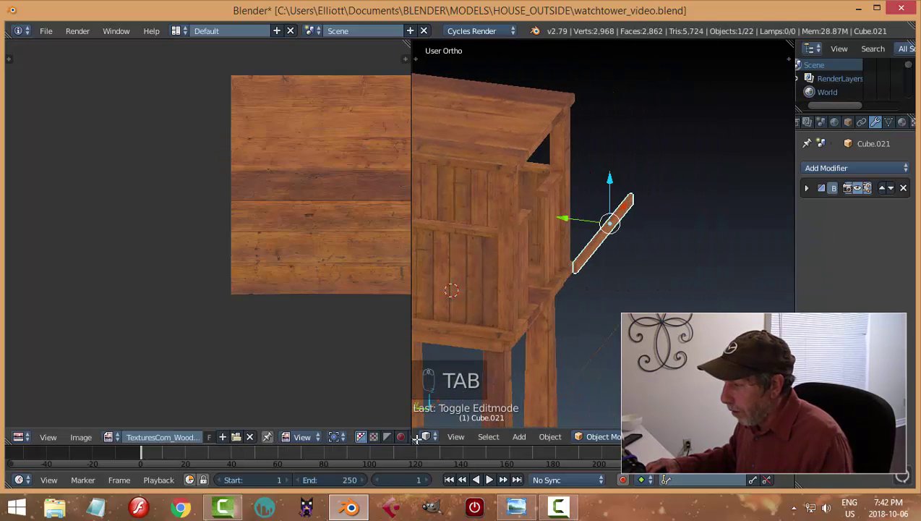
{"action": "left_click_drag", "start_coordinate": [414, 439], "coordinate": [325, 311]}
{"action": "middle_click_drag", "start_coordinate": [489, 319], "coordinate": [494, 285]}
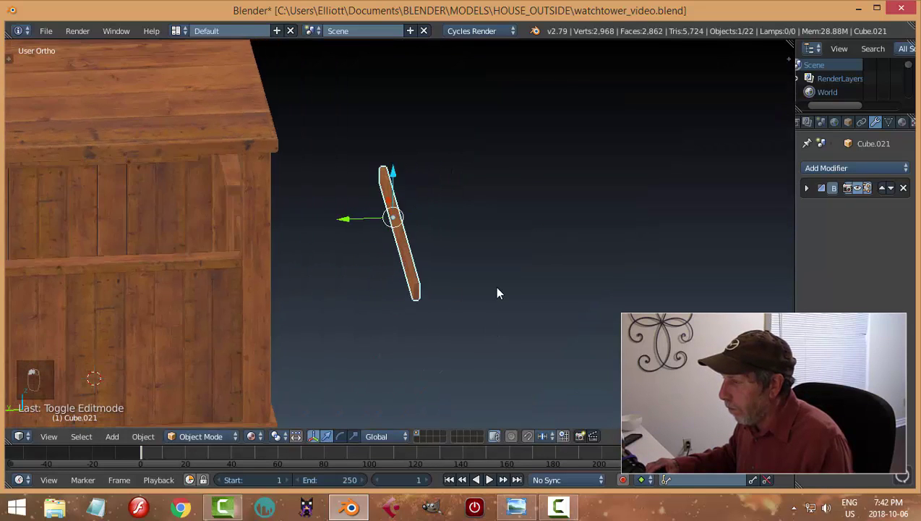
{"action": "key", "text": "g"}
{"action": "key", "text": "y"}
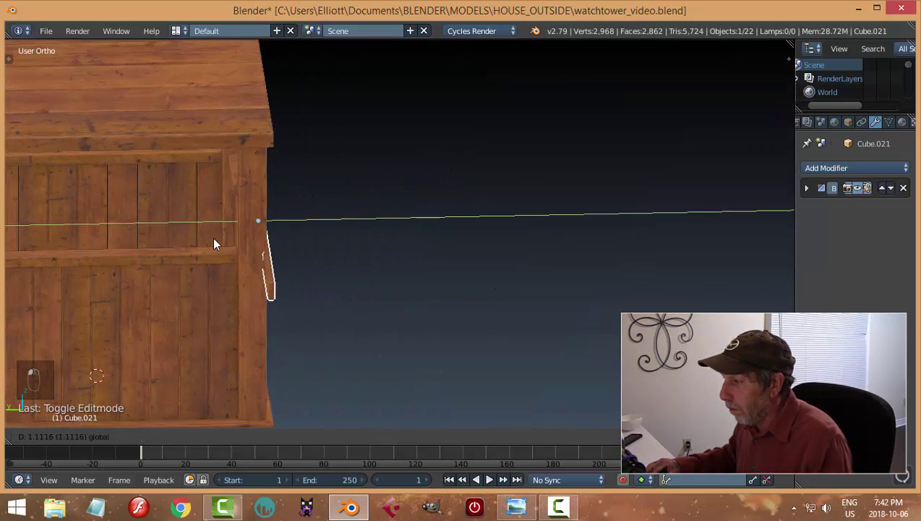
{"action": "left_click", "coordinate": [213, 241]}
{"action": "middle_click_drag", "start_coordinate": [418, 286], "coordinate": [345, 267]}
{"action": "scroll", "coordinate": [346, 268], "scroll_direction": "down", "scroll_amount": 3}
- Lower the brace between the legs along Z and centre it across them along X
{"action": "key", "text": "g"}
{"action": "key", "text": "z"}
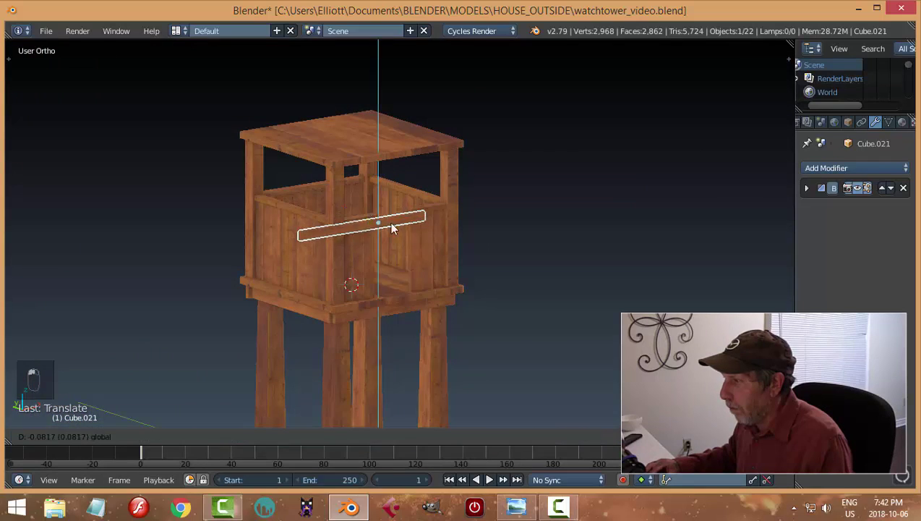
{"action": "left_click", "coordinate": [416, 318]}
{"action": "middle_click_drag", "start_coordinate": [415, 319], "coordinate": [499, 347]}
{"action": "key", "text": "KP_Decimal"}
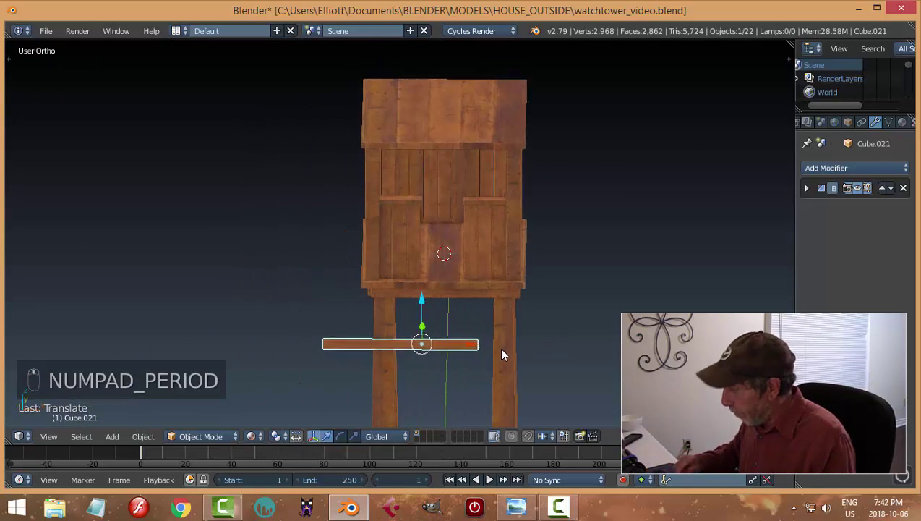
{"action": "key", "text": "g"}
{"action": "key", "text": "x"}
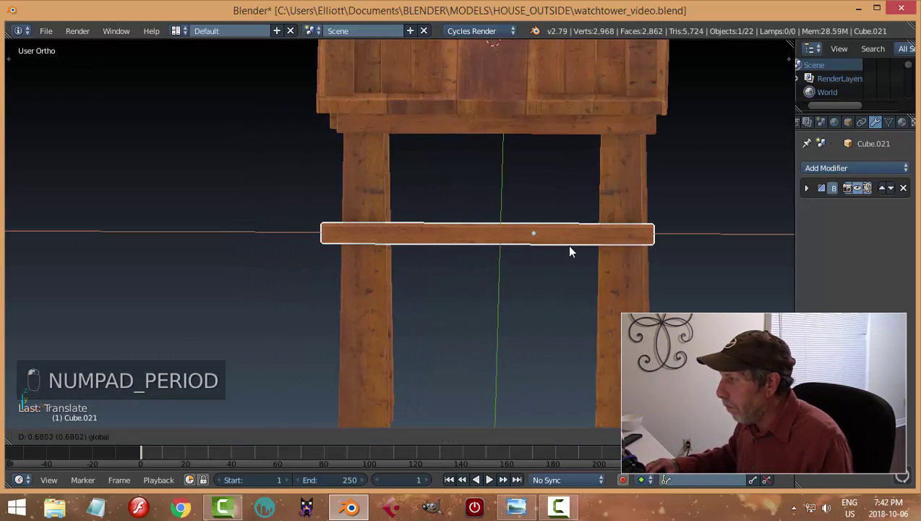
{"action": "left_click", "coordinate": [574, 255]}
{"action": "middle_click_drag", "start_coordinate": [575, 254], "coordinate": [673, 307]}
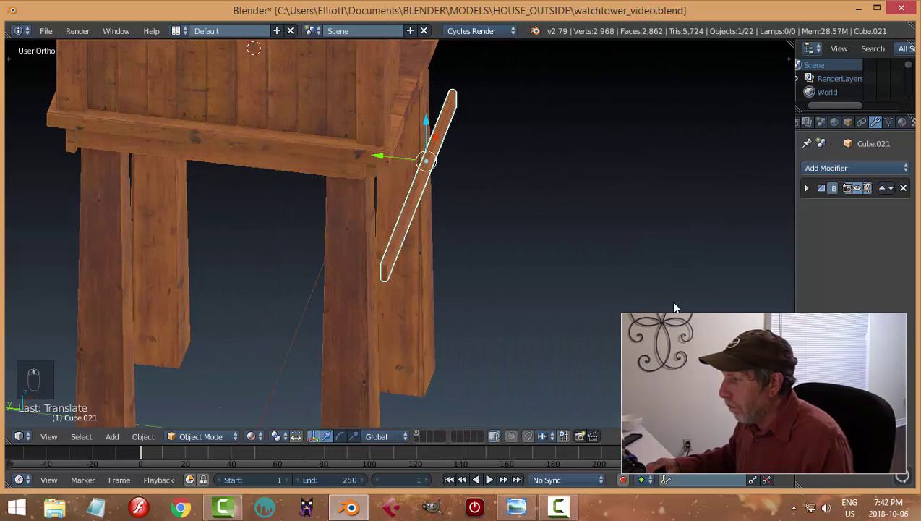
{"action": "left_click_drag", "start_coordinate": [374, 156], "coordinate": [360, 157]}
{"action": "middle_click_drag", "start_coordinate": [528, 262], "coordinate": [481, 295]}
{"action": "scroll", "coordinate": [481, 294], "scroll_direction": "down", "scroll_amount": 3}
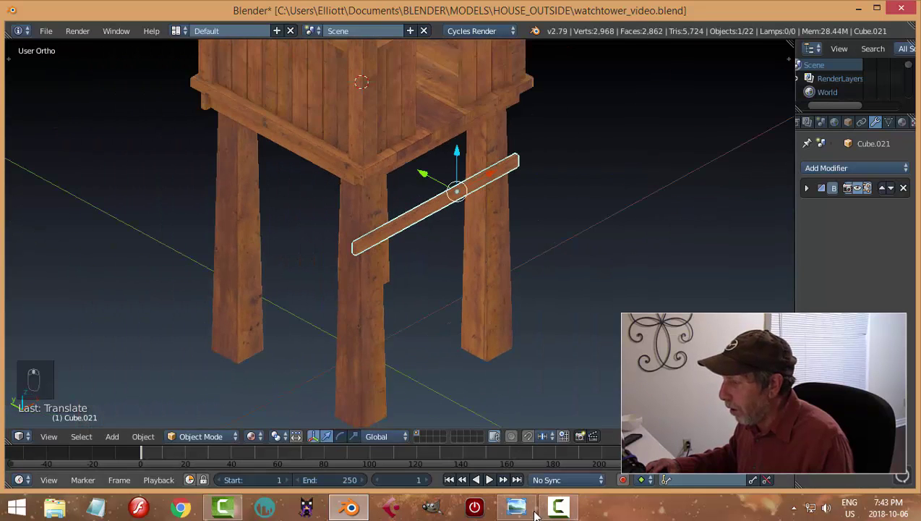
- Look at the watchtower.png reference photo, then return to the model
{"action": "left_click", "coordinate": [522, 506]}
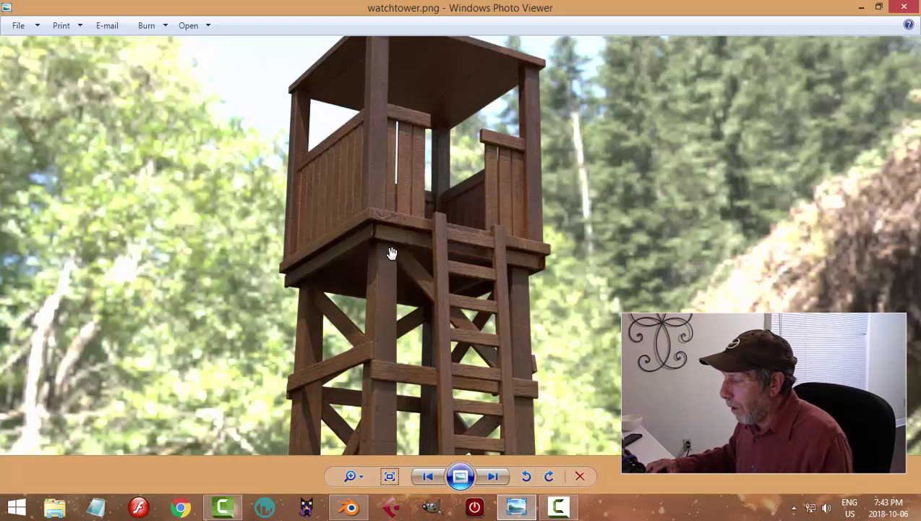
{"action": "left_click", "coordinate": [352, 510]}
{"action": "middle_click_drag", "start_coordinate": [529, 255], "coordinate": [465, 243]}
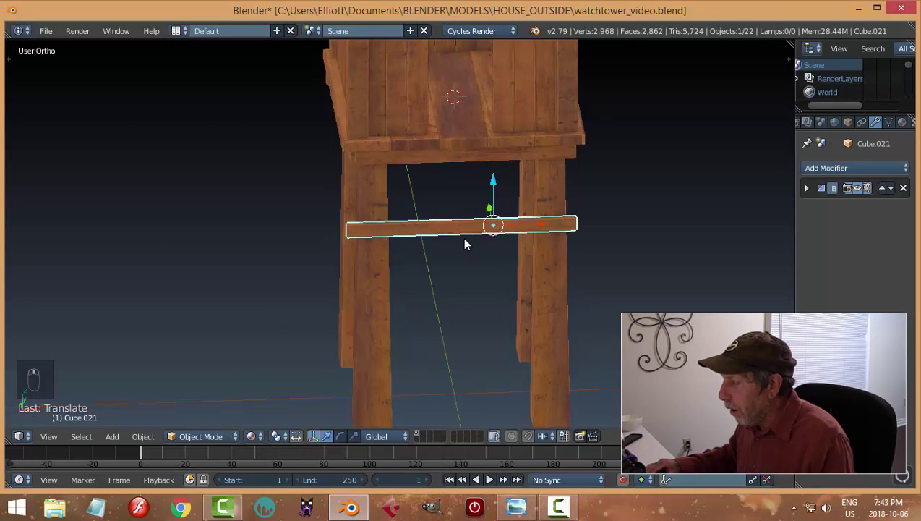
- Shorten the brace along X to 0.9307 of its length and reposition it
{"action": "scroll", "coordinate": [504, 277], "scroll_direction": "up", "scroll_amount": 5}
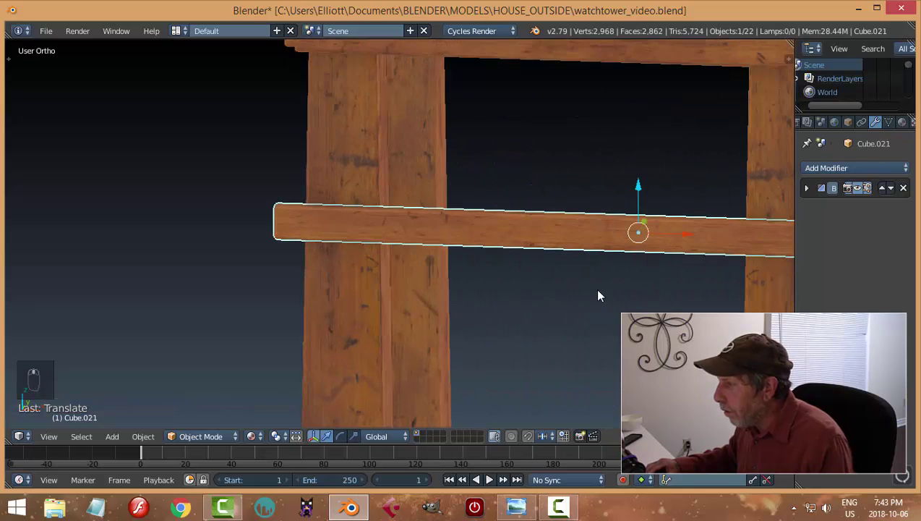
{"action": "middle_click_drag", "start_coordinate": [598, 293], "coordinate": [514, 279]}
{"action": "key", "text": "Tab"}
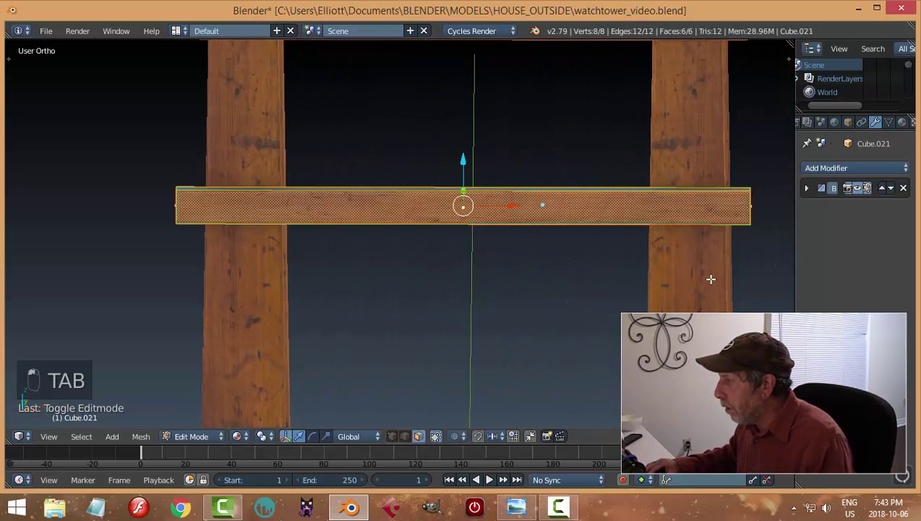
{"action": "key", "text": "a"}
{"action": "key", "text": "a"}
{"action": "key", "text": "a"}
{"action": "key", "text": "a"}
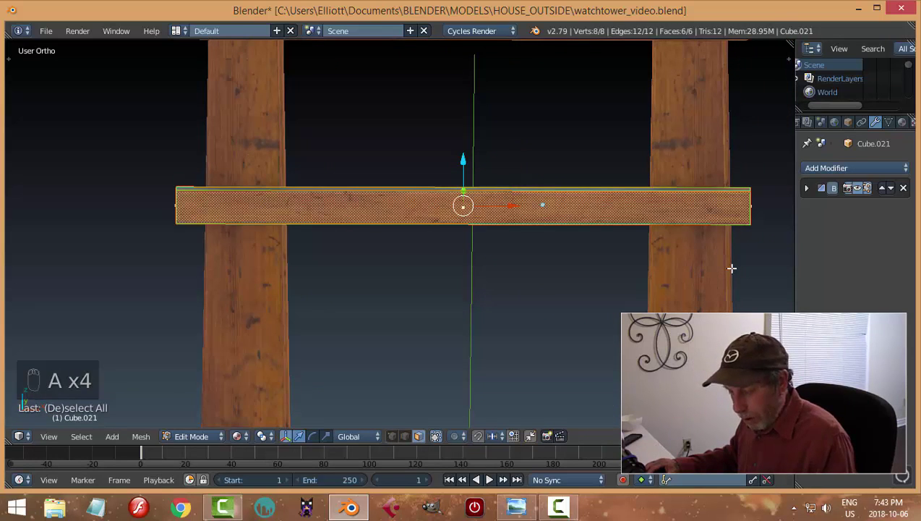
{"action": "key", "text": "s"}
{"action": "key", "text": "x"}
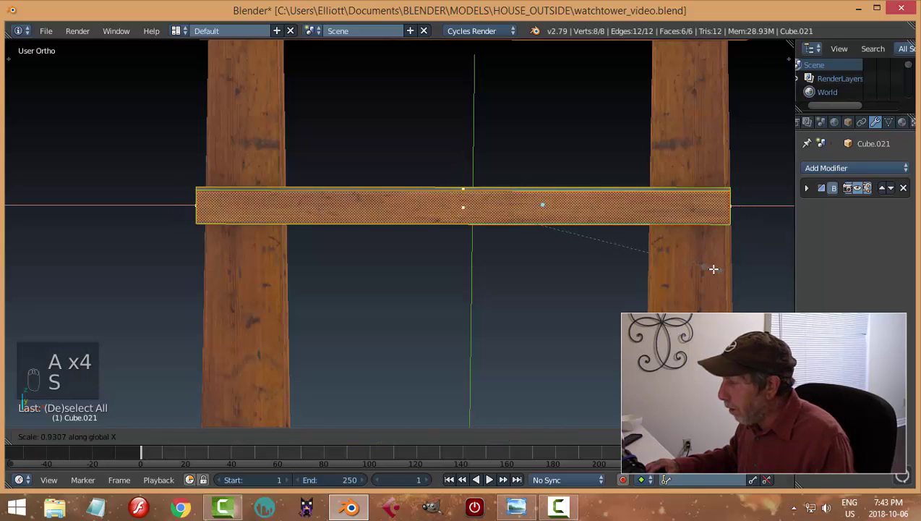
{"action": "left_click", "coordinate": [661, 256]}
{"action": "key", "text": "g"}
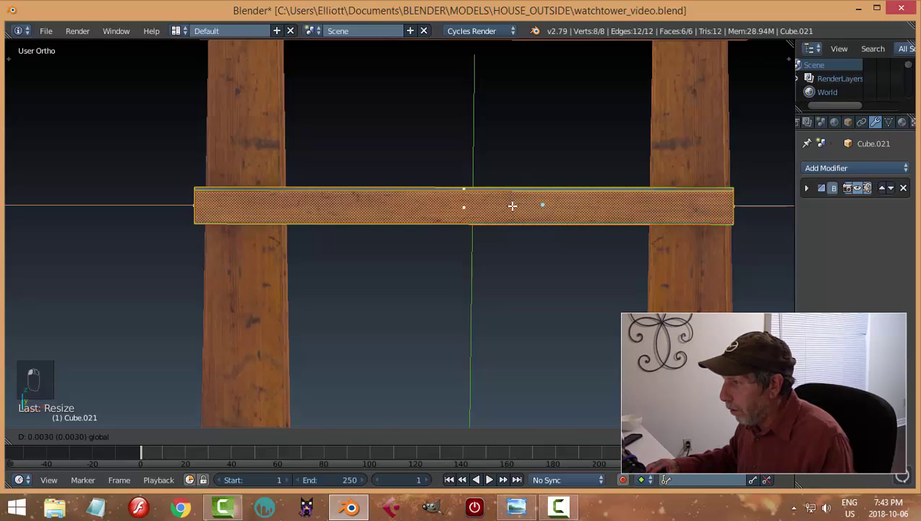
{"action": "left_click", "coordinate": [520, 220]}
- Split the viewport into two side-by-side 3D views and open the left pane's Editor Type menu
{"action": "key", "text": "a"}
{"action": "middle_click_drag", "start_coordinate": [521, 235], "coordinate": [228, 341]}
{"action": "key", "text": "a"}
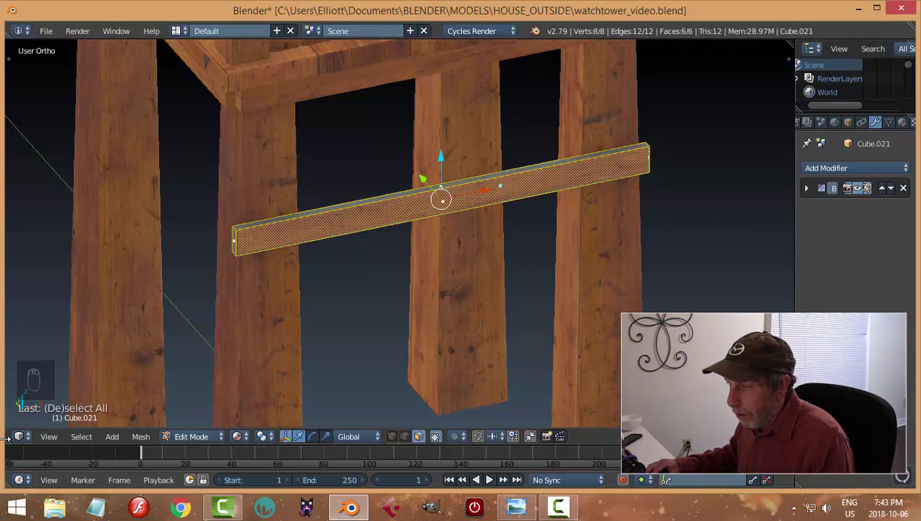
{"action": "left_click_drag", "start_coordinate": [67, 433], "coordinate": [409, 412]}
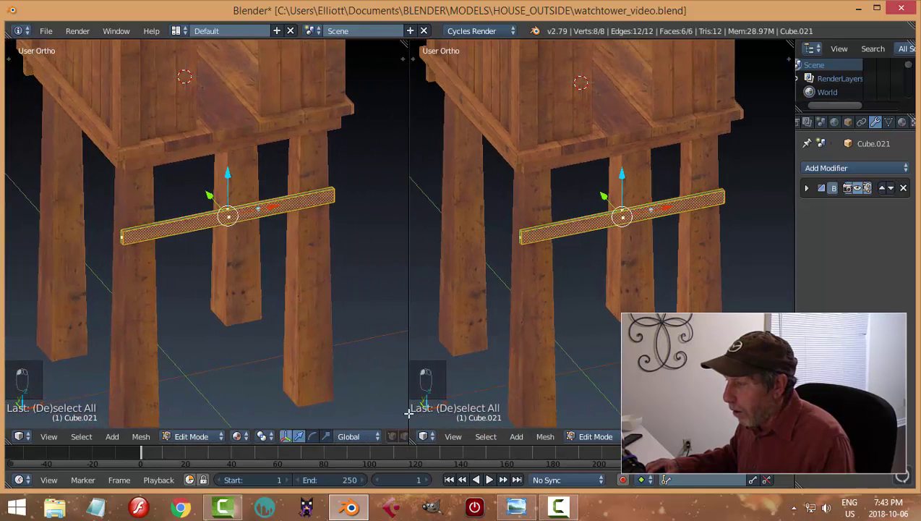
{"action": "left_click", "coordinate": [19, 436]}
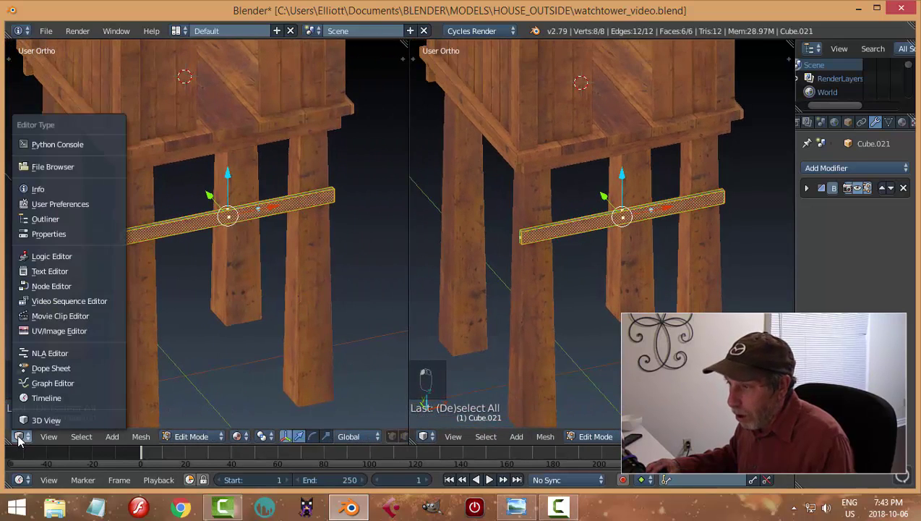
- Turn the left pane into the UV/Image Editor and enlarge the brace's UVs
{"action": "left_click", "coordinate": [50, 332]}
{"action": "scroll", "coordinate": [530, 280], "scroll_direction": "up", "scroll_amount": 6}
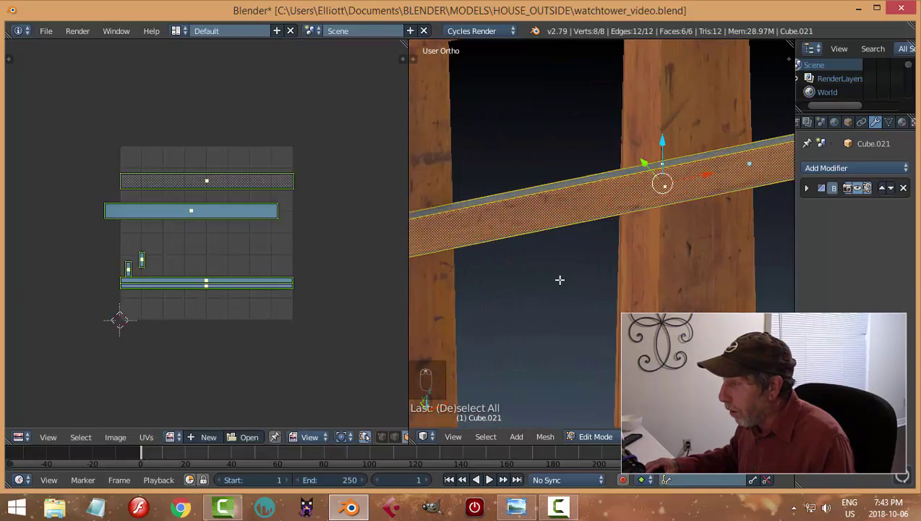
{"action": "middle_click_drag", "start_coordinate": [544, 291], "coordinate": [565, 297]}
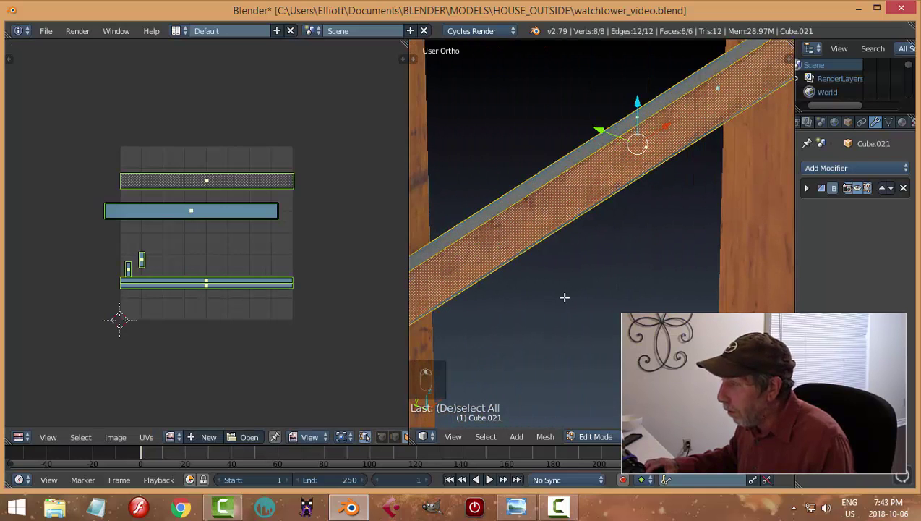
{"action": "left_click", "coordinate": [230, 257]}
{"action": "key", "text": "Tab"}
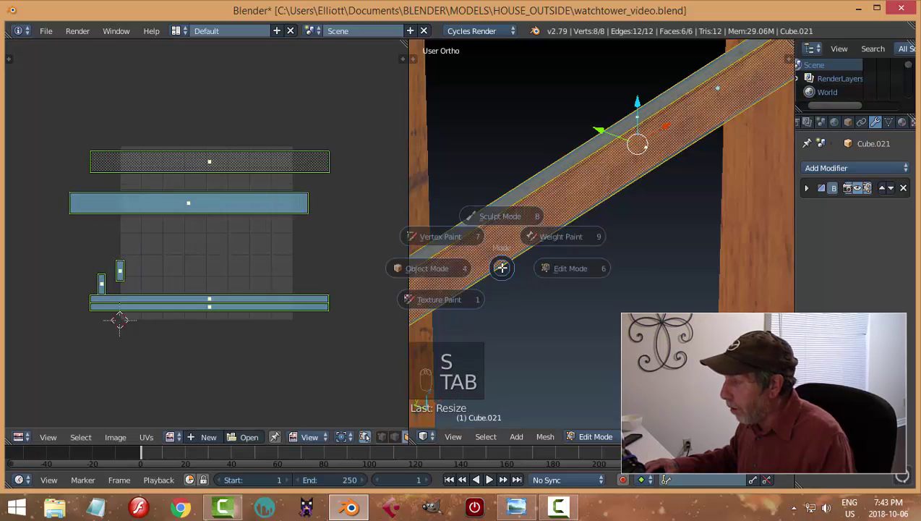
{"action": "left_click", "coordinate": [433, 269]}
{"action": "middle_click_drag", "start_coordinate": [617, 270], "coordinate": [589, 260]}
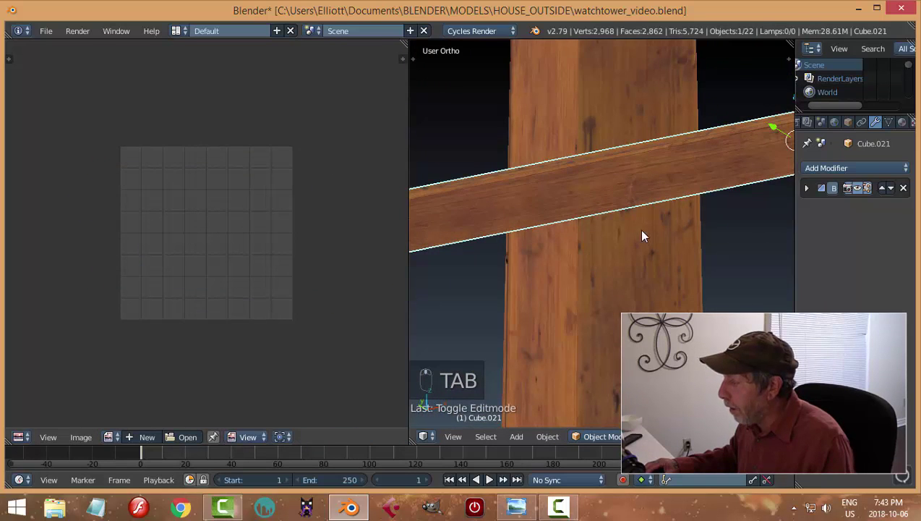
{"action": "middle_click_drag", "start_coordinate": [640, 235], "coordinate": [737, 247]}
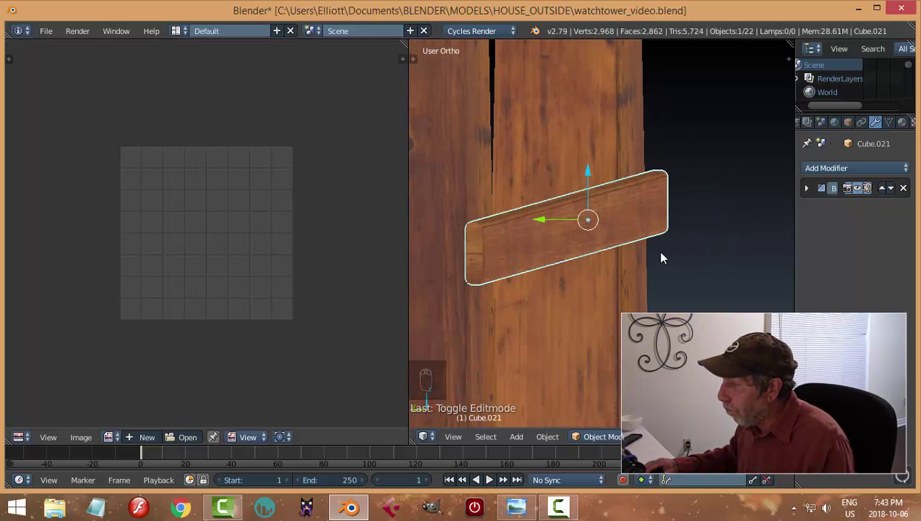
{"action": "middle_click_drag", "start_coordinate": [662, 258], "coordinate": [549, 235]}
- Show the wood texture in the UV editor and move the brace's UV island onto it
{"action": "key", "text": "Tab"}
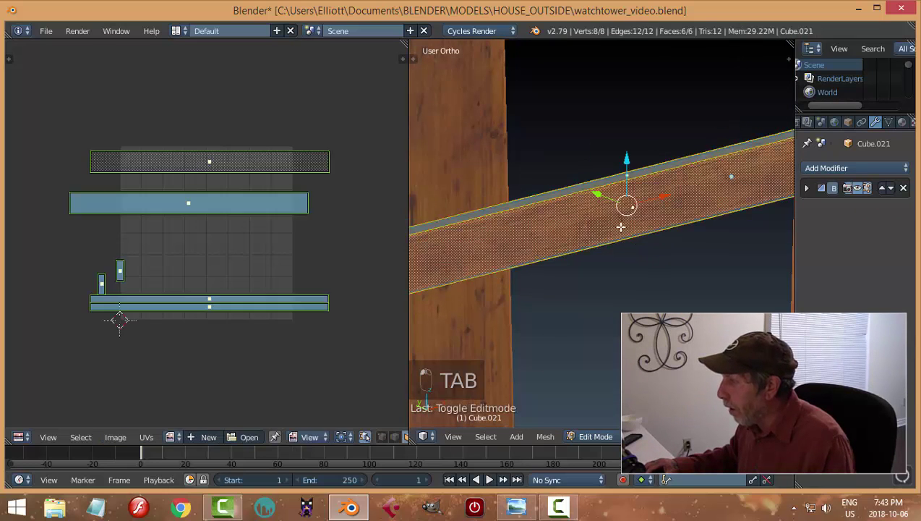
{"action": "key", "text": "a"}
{"action": "key", "text": "a"}
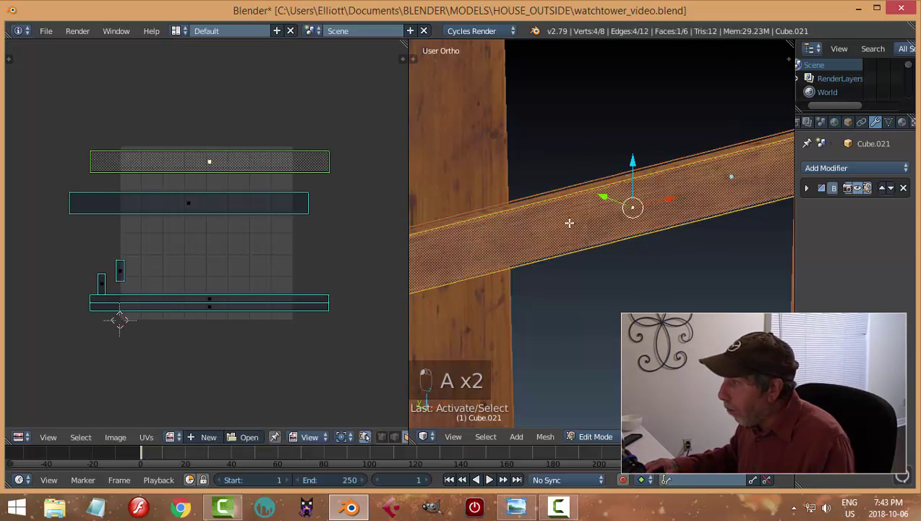
{"action": "left_click", "coordinate": [172, 437]}
{"action": "left_click", "coordinate": [204, 300]}
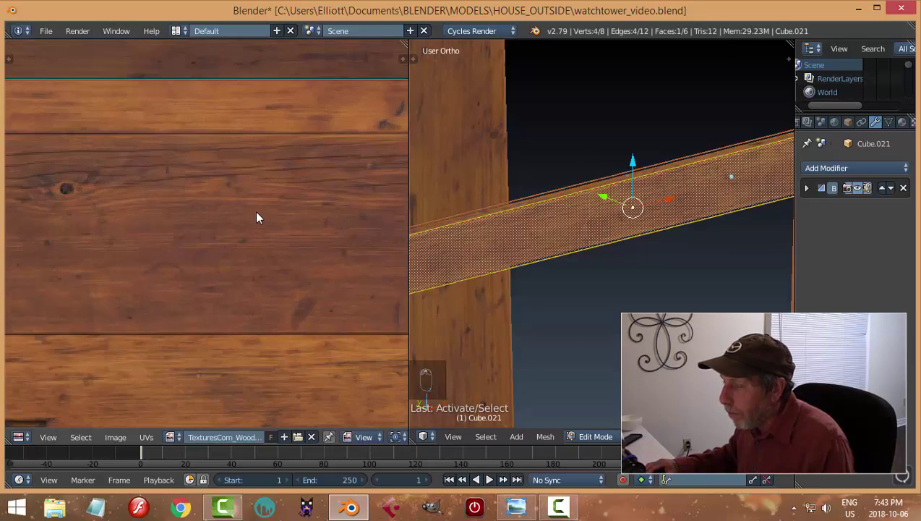
{"action": "scroll", "coordinate": [255, 216], "scroll_direction": "down", "scroll_amount": 4}
{"action": "scroll", "coordinate": [274, 237], "scroll_direction": "up", "scroll_amount": 3}
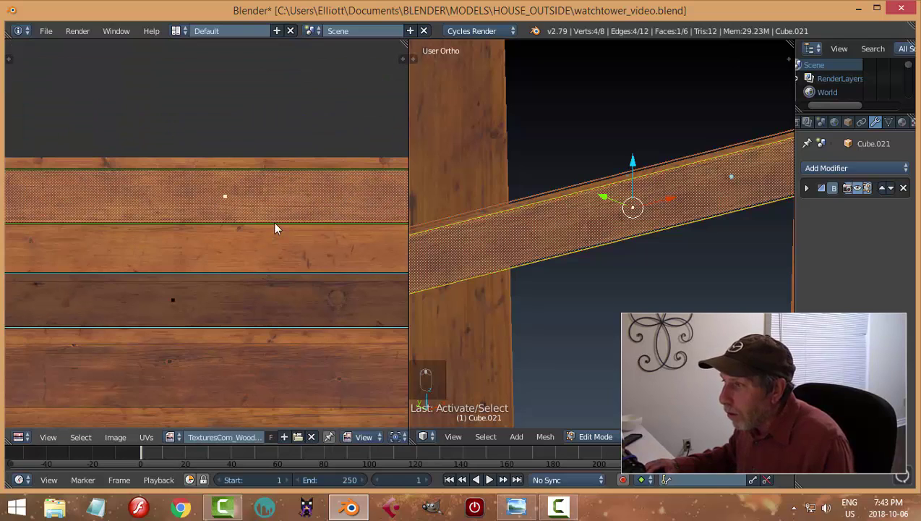
{"action": "scroll", "coordinate": [285, 217], "scroll_direction": "up", "scroll_amount": 2}
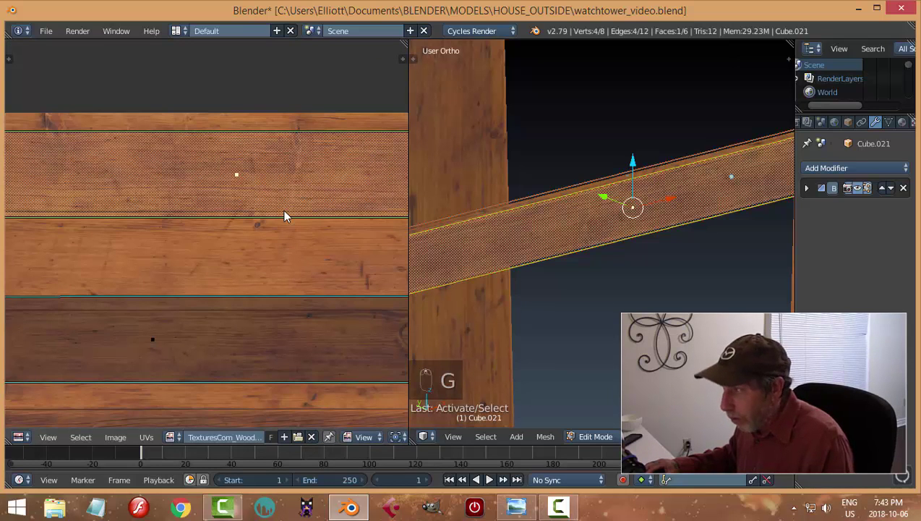
{"action": "key", "text": "g"}
{"action": "left_click", "coordinate": [282, 198]}
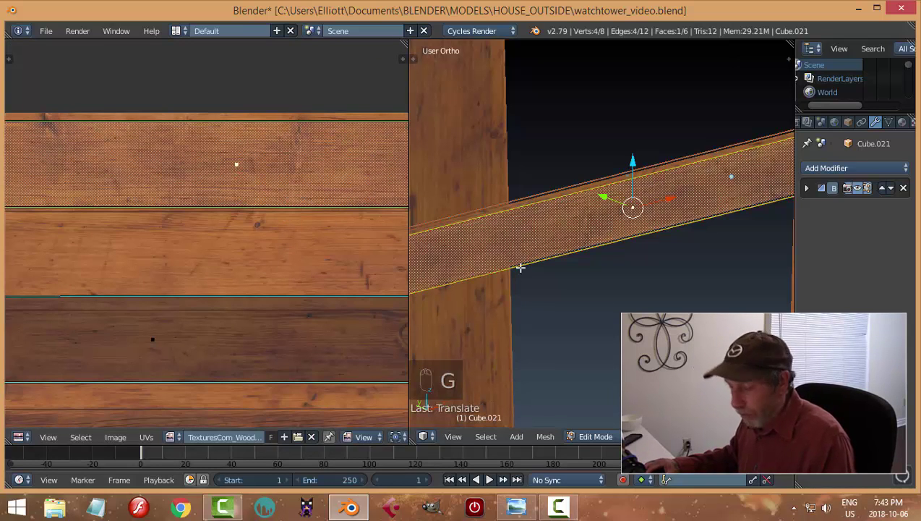
- Leave Edit Mode, deselect everything and view the tower corner from below
{"action": "key", "text": "a"}
{"action": "key", "text": "Tab"}
{"action": "key", "text": "a"}
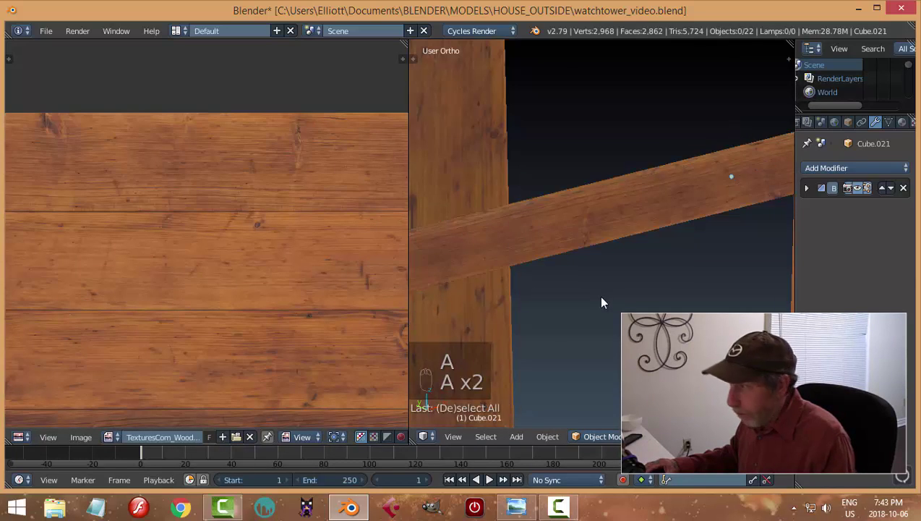
{"action": "scroll", "coordinate": [598, 295], "scroll_direction": "down", "scroll_amount": 4}
{"action": "middle_click_drag", "start_coordinate": [598, 295], "coordinate": [551, 292]}
{"action": "scroll", "coordinate": [551, 292], "scroll_direction": "up", "scroll_amount": 3}
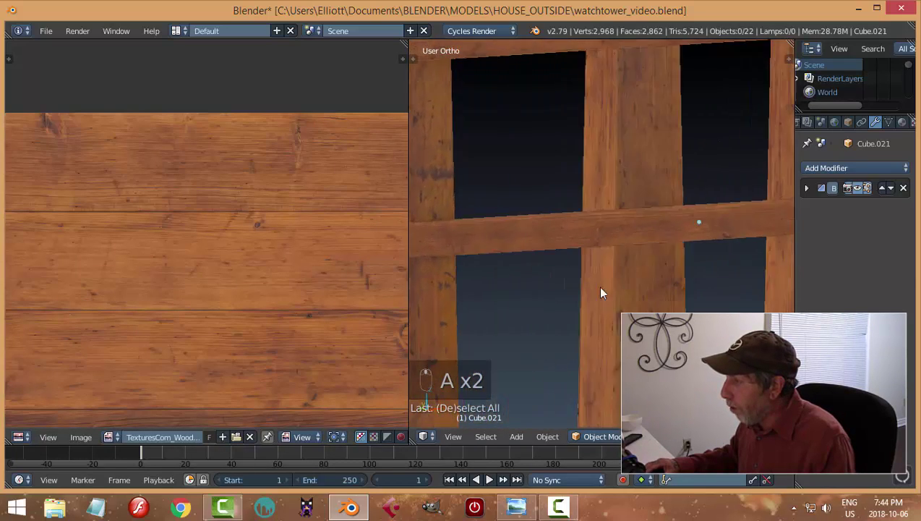
{"action": "scroll", "coordinate": [600, 293], "scroll_direction": "down", "scroll_amount": 3}
{"action": "mouse_move", "coordinate": [636, 298]}
{"action": "middle_mouse_down"}
{"action": "mouse_move", "coordinate": [699, 295]}
{"action": "mouse_move", "coordinate": [610, 323]}
{"action": "mouse_move", "coordinate": [442, 318]}
{"action": "mouse_move", "coordinate": [600, 324]}
{"action": "mouse_move", "coordinate": [632, 266]}
{"action": "mouse_move", "coordinate": [636, 313]}
{"action": "mouse_move", "coordinate": [640, 306]}
{"action": "middle_mouse_up"}
- Stretch the crossbeam's mesh along Z by 1.2399
{"action": "right_click", "coordinate": [603, 231]}
{"action": "scroll", "coordinate": [643, 217], "scroll_direction": "up", "scroll_amount": 3}
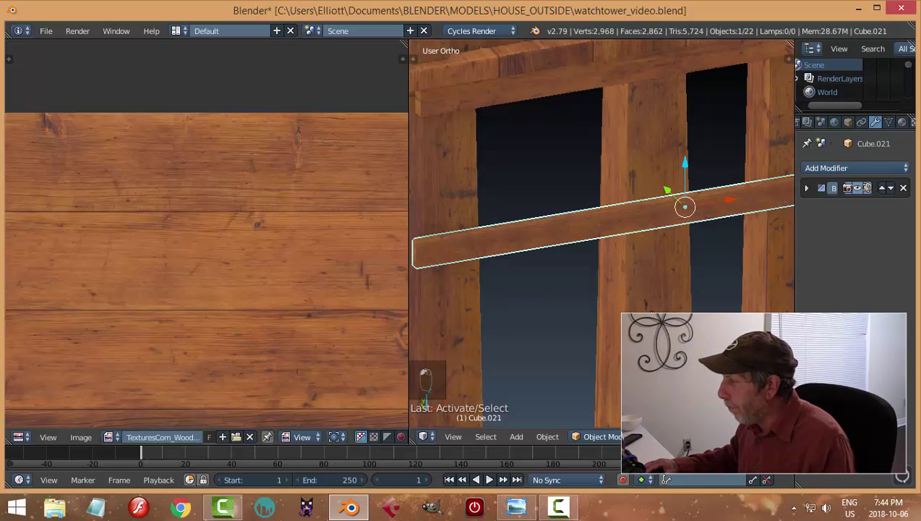
{"action": "key", "text": "Tab"}
{"action": "key", "text": "a"}
{"action": "key", "text": "a"}
{"action": "middle_click_drag", "start_coordinate": [684, 312], "coordinate": [672, 287]}
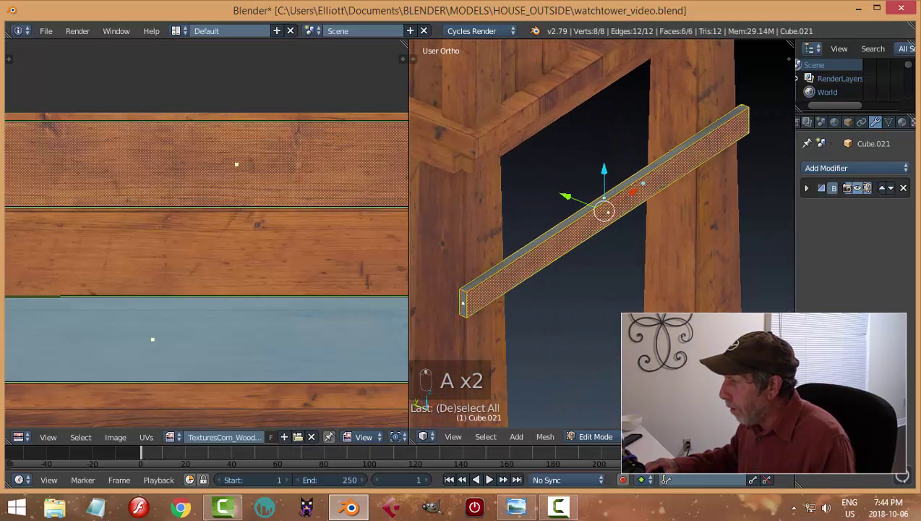
{"action": "key", "text": "s"}
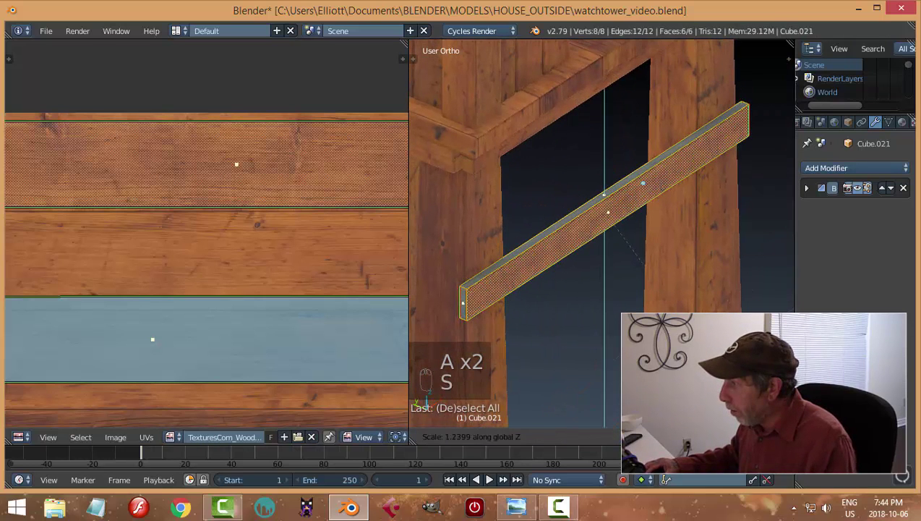
{"action": "left_click", "coordinate": [659, 301]}
{"action": "key", "text": "a"}
{"action": "key", "text": "Tab"}
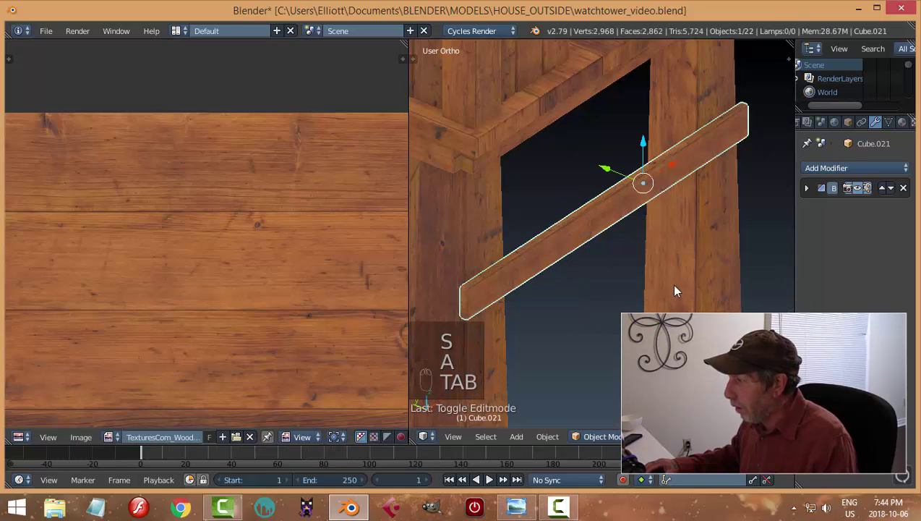
- Duplicate the crossbeam from a front view of the tower
{"action": "middle_click_drag", "start_coordinate": [671, 283], "coordinate": [522, 311]}
{"action": "scroll", "coordinate": [579, 280], "scroll_direction": "down", "scroll_amount": 4}
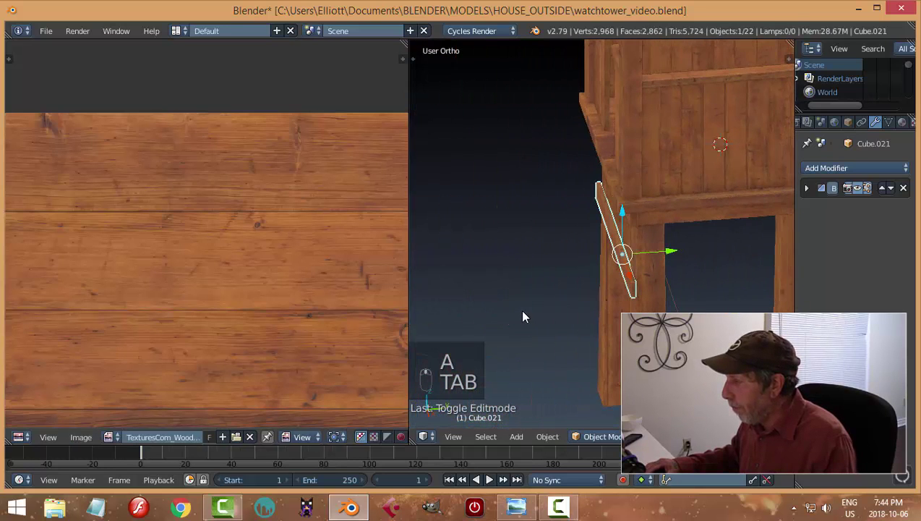
{"action": "mouse_move", "coordinate": [609, 316]}
{"action": "middle_mouse_down"}
{"action": "mouse_move", "coordinate": [571, 298]}
{"action": "mouse_move", "coordinate": [611, 300]}
{"action": "middle_mouse_up"}
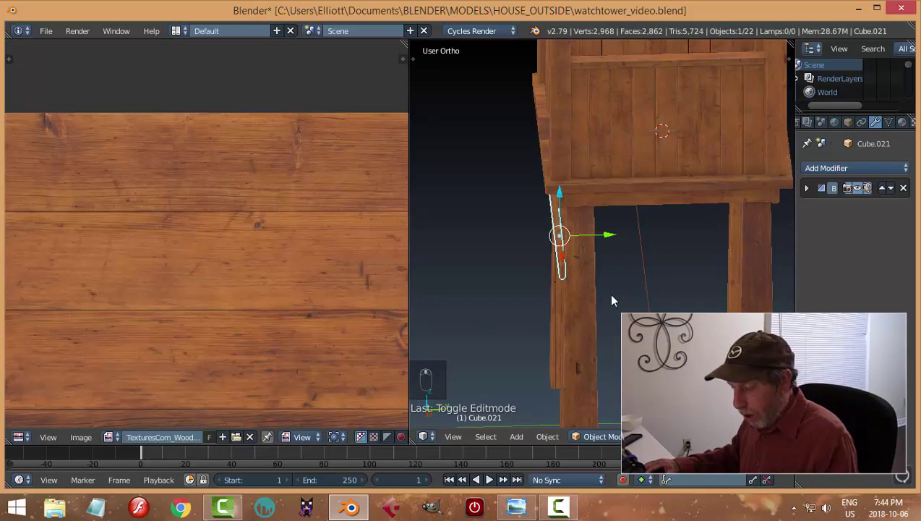
{"action": "key", "text": "shift+d"}
- Slide the copied beam along Y to the far post
{"action": "key", "text": "y"}
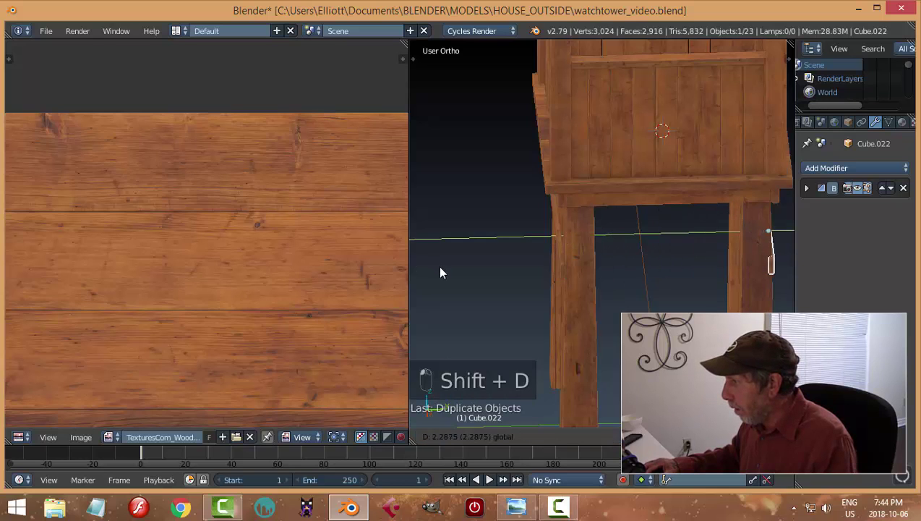
{"action": "left_click", "coordinate": [440, 269]}
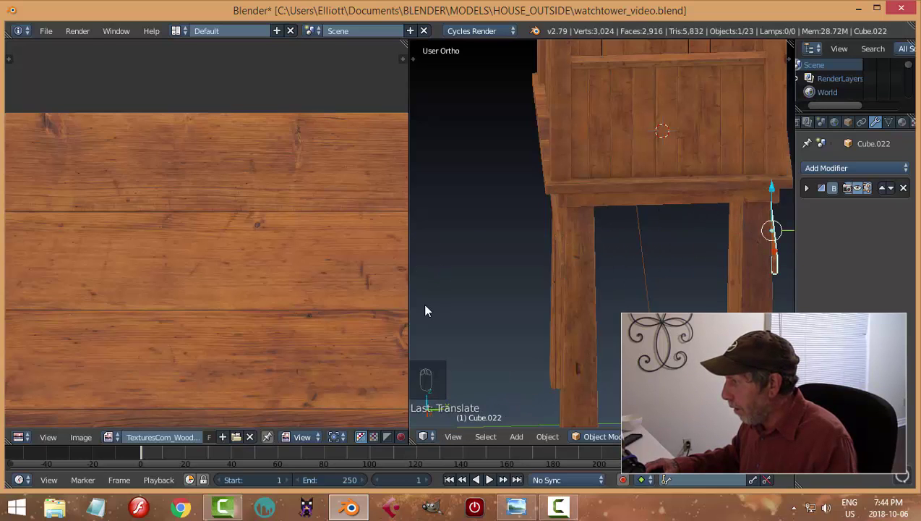
{"action": "key", "text": "KP_Decimal"}
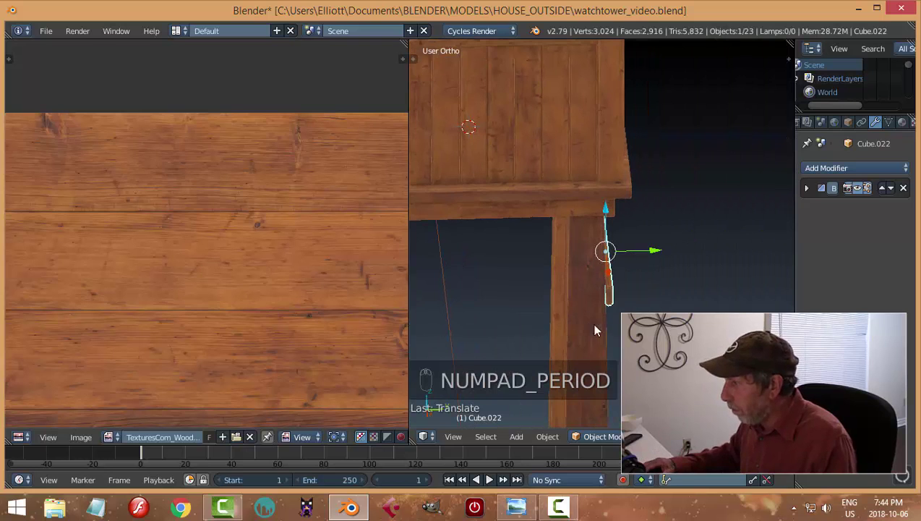
{"action": "middle_click_drag", "start_coordinate": [594, 329], "coordinate": [528, 297]}
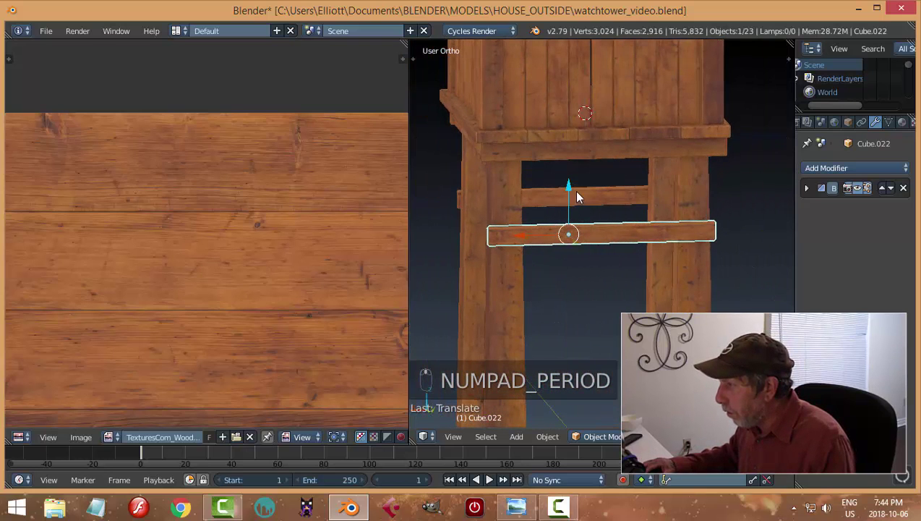
{"action": "middle_click_drag", "start_coordinate": [576, 196], "coordinate": [567, 195]}
{"action": "middle_click_drag", "start_coordinate": [537, 260], "coordinate": [687, 272]}
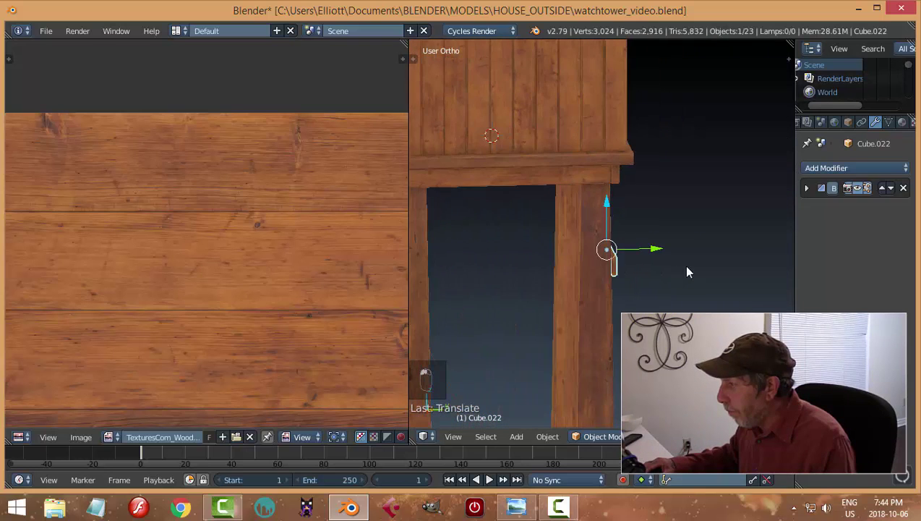
{"action": "scroll", "coordinate": [590, 293], "scroll_direction": "down", "scroll_amount": 3}
{"action": "middle_click_drag", "start_coordinate": [590, 294], "coordinate": [638, 300]}
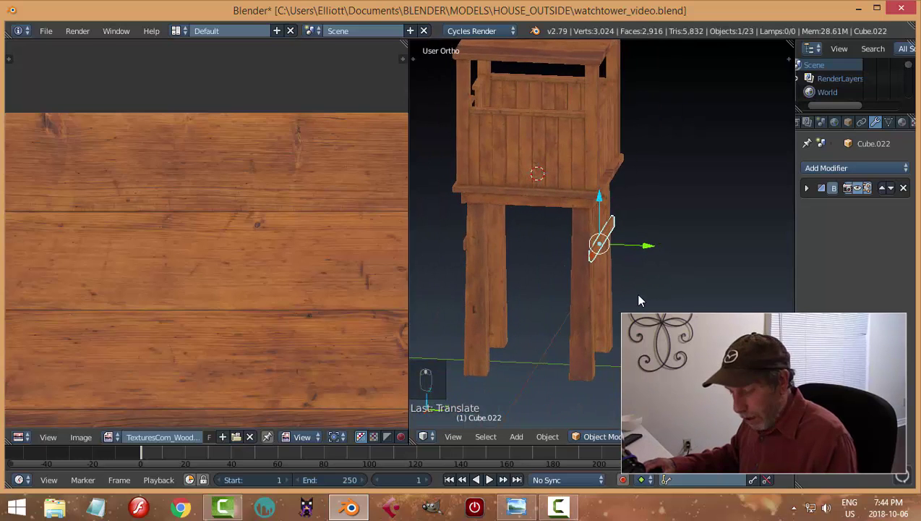
- Duplicate the brace and rotate the copy 90° to face the adjacent side
{"action": "key", "text": "shift+d"}
{"action": "type", "text": "r"}
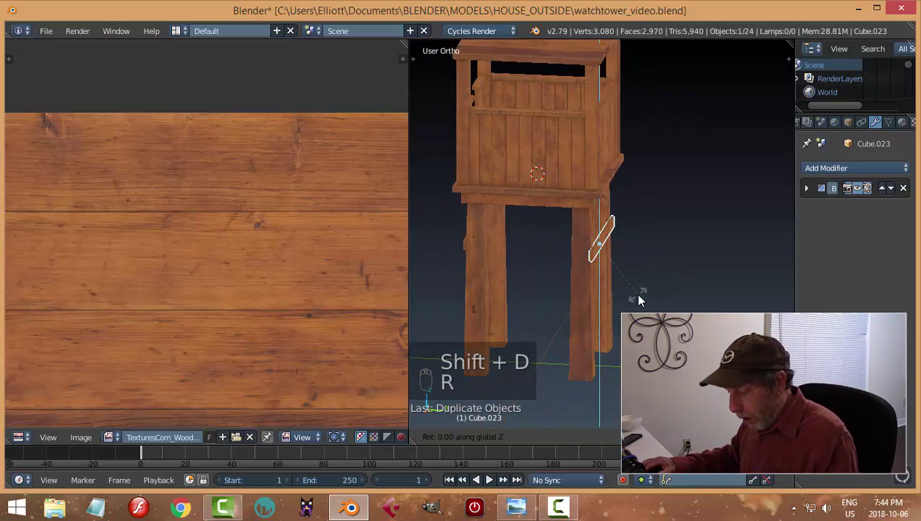
{"action": "type", "text": "0"}
{"action": "key", "text": "Return"}
{"action": "middle_click_drag", "start_coordinate": [638, 304], "coordinate": [550, 268]}
{"action": "key", "text": "r"}
{"action": "key", "text": "Return"}
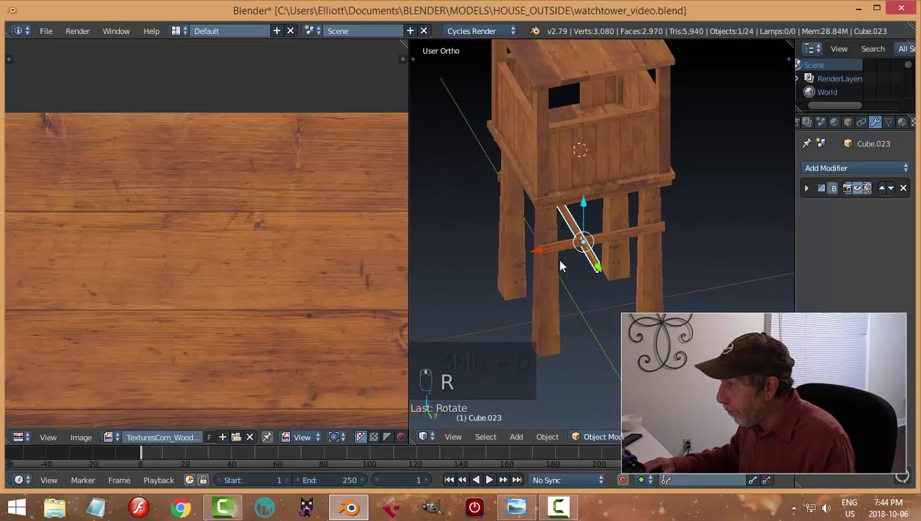
{"action": "left_click", "coordinate": [486, 258]}
{"action": "middle_click_drag", "start_coordinate": [486, 258], "coordinate": [711, 277]}
{"action": "key", "text": "KP_Decimal"}
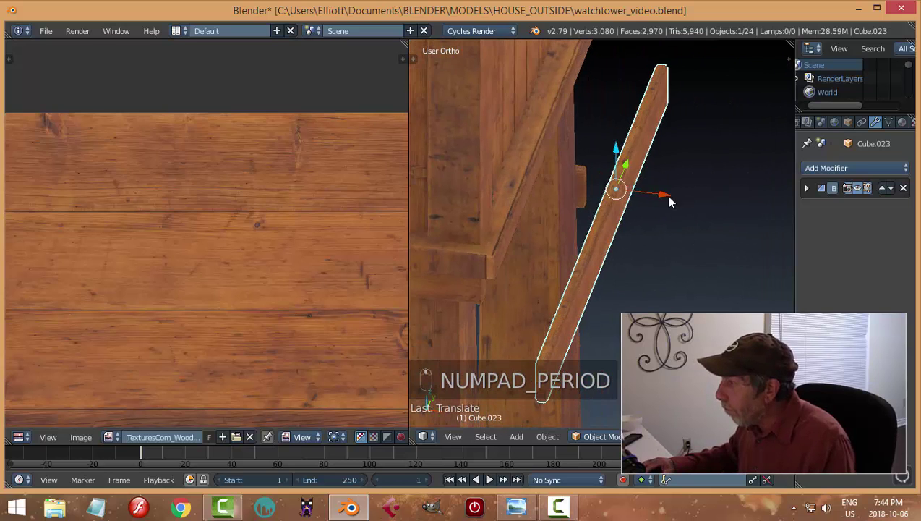
- Move the copied brace along X so it crosses the other side's legs
{"action": "key", "text": "g"}
{"action": "key", "text": "x"}
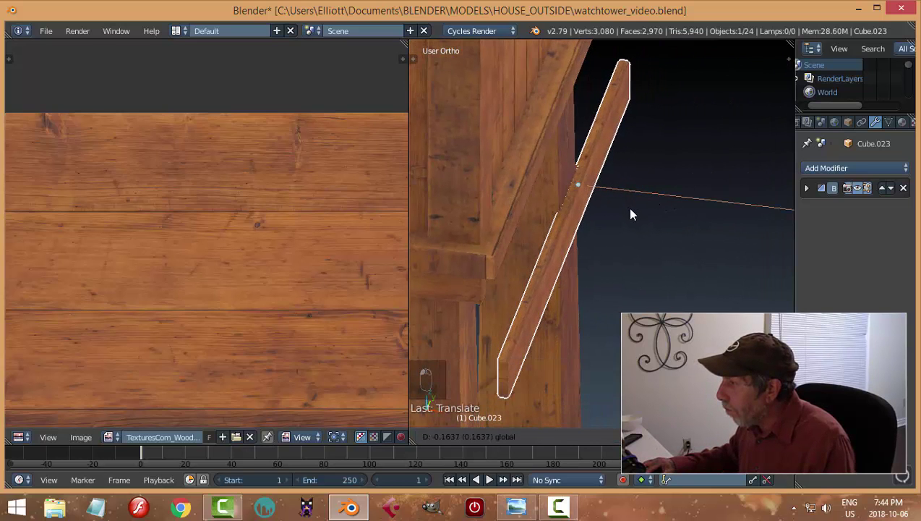
{"action": "left_click", "coordinate": [628, 217]}
{"action": "middle_click_drag", "start_coordinate": [628, 218], "coordinate": [625, 270]}
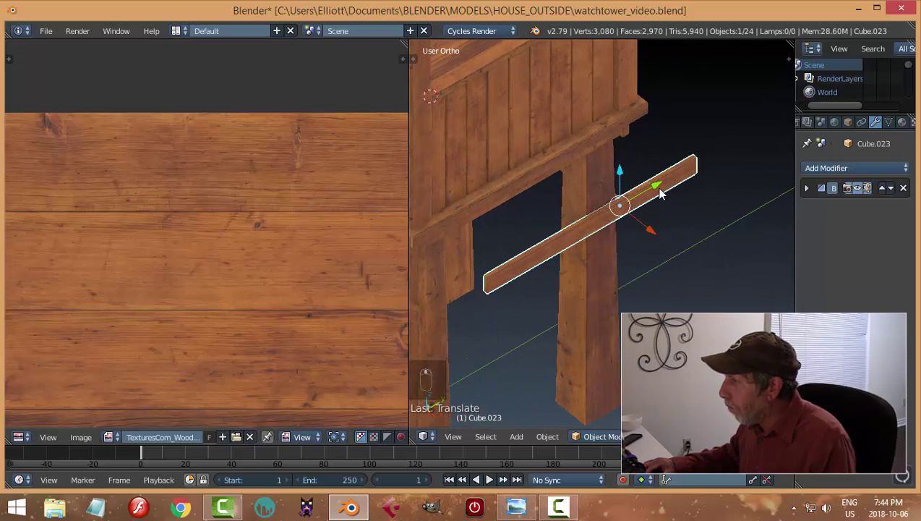
{"action": "middle_click_drag", "start_coordinate": [659, 191], "coordinate": [578, 224]}
{"action": "middle_click_drag", "start_coordinate": [611, 192], "coordinate": [653, 176], "text": "shift"}
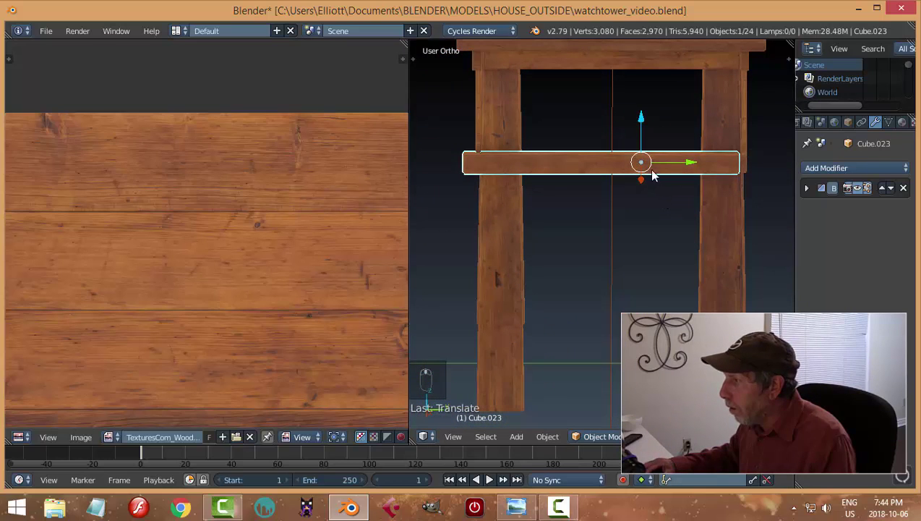
- Lower the brace along Z to sit just below the platform, then deselect
{"action": "key", "text": "g"}
{"action": "key", "text": "z"}
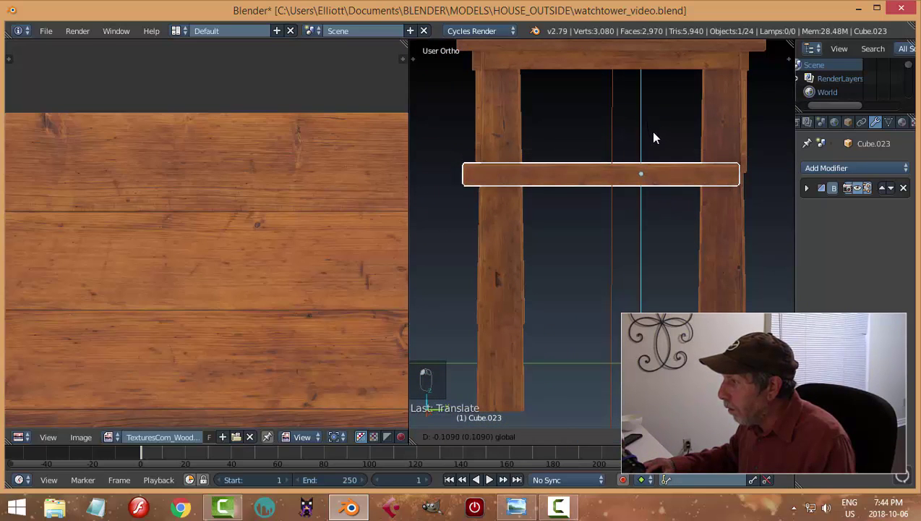
{"action": "left_click", "coordinate": [653, 138]}
{"action": "middle_click_drag", "start_coordinate": [653, 138], "coordinate": [636, 216]}
{"action": "left_click_drag", "start_coordinate": [705, 202], "coordinate": [707, 204]}
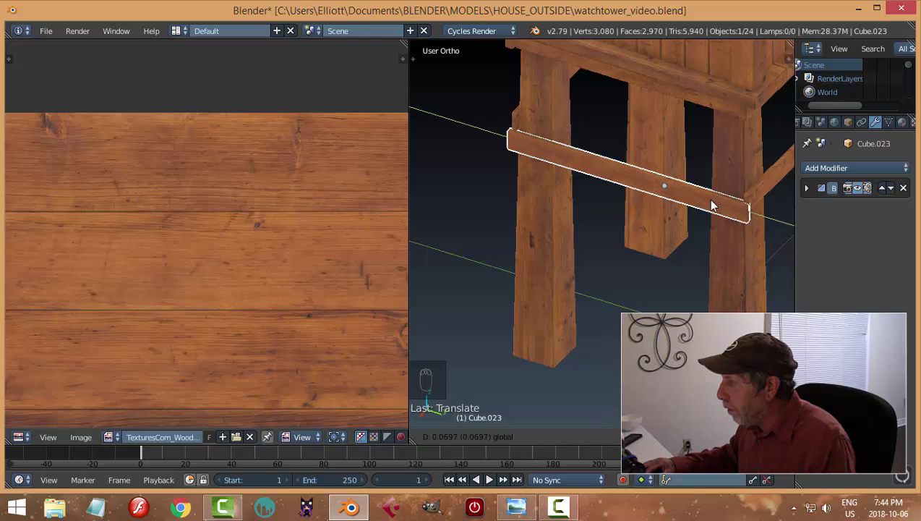
{"action": "left_click_drag", "start_coordinate": [709, 205], "coordinate": [708, 205]}
{"action": "middle_click_drag", "start_coordinate": [550, 231], "coordinate": [555, 216]}
{"action": "key", "text": "a"}
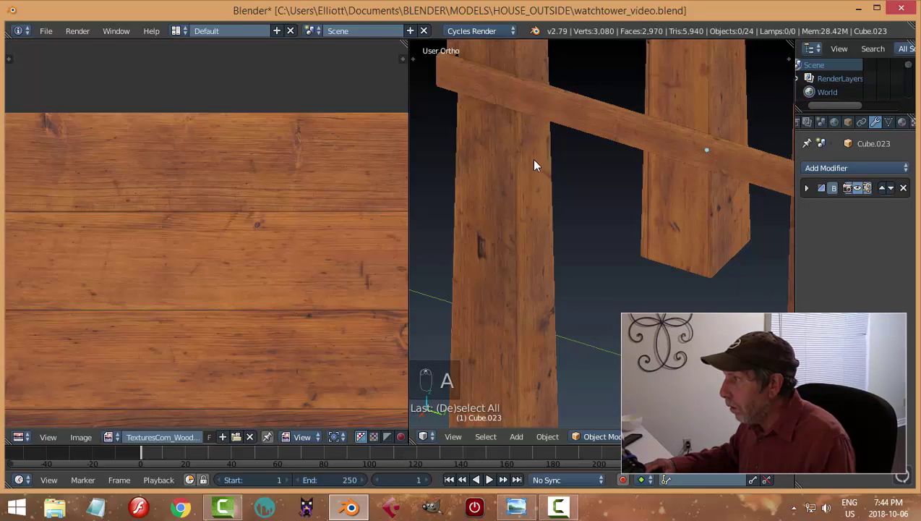
{"action": "scroll", "coordinate": [531, 158], "scroll_direction": "up", "scroll_amount": 3}
{"action": "middle_click_drag", "start_coordinate": [649, 175], "coordinate": [528, 168]}
- In Edit Mode, move the brace's end face along Y to meet the leg
{"action": "key", "text": "Tab"}
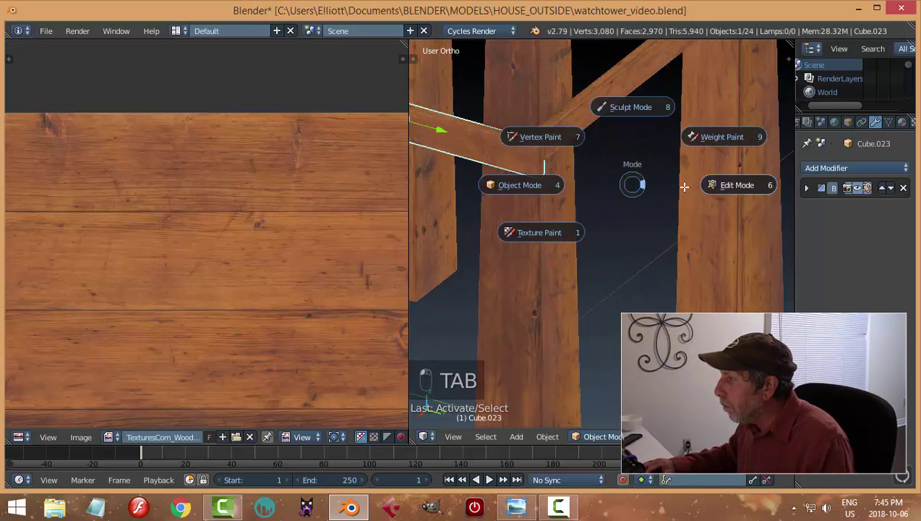
{"action": "left_click", "coordinate": [684, 187]}
{"action": "right_click", "coordinate": [541, 171]}
{"action": "left_click_drag", "start_coordinate": [561, 172], "coordinate": [586, 171]}
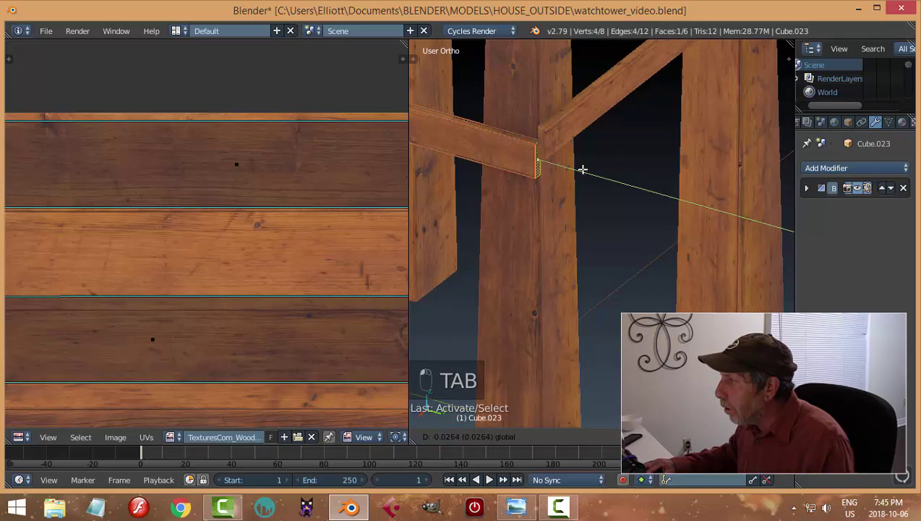
{"action": "left_click", "coordinate": [579, 167]}
{"action": "key", "text": "a"}
{"action": "middle_click_drag", "start_coordinate": [582, 175], "coordinate": [574, 226]}
- Back in Object Mode, duplicate the brace and slide the copy along X to the opposite side
{"action": "key", "text": "Tab"}
{"action": "left_click", "coordinate": [536, 225]}
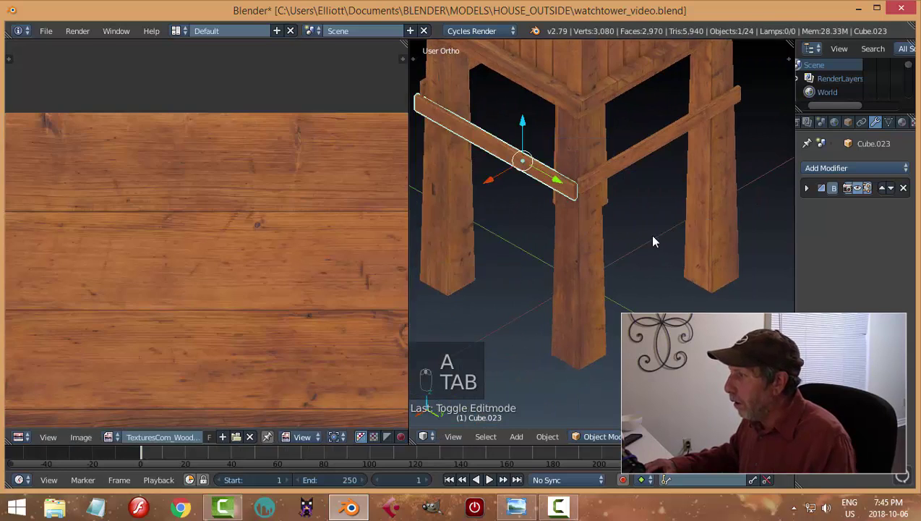
{"action": "middle_click_drag", "start_coordinate": [654, 241], "coordinate": [600, 245]}
{"action": "key", "text": "shift+d"}
{"action": "right_click", "coordinate": [711, 243]}
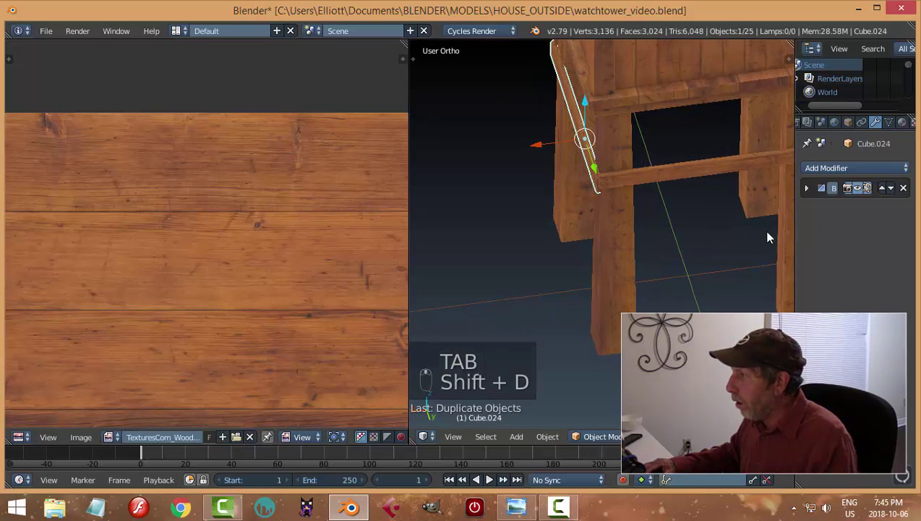
{"action": "middle_click_drag", "start_coordinate": [767, 234], "coordinate": [418, 148]}
{"action": "left_click_drag", "start_coordinate": [417, 147], "coordinate": [629, 146]}
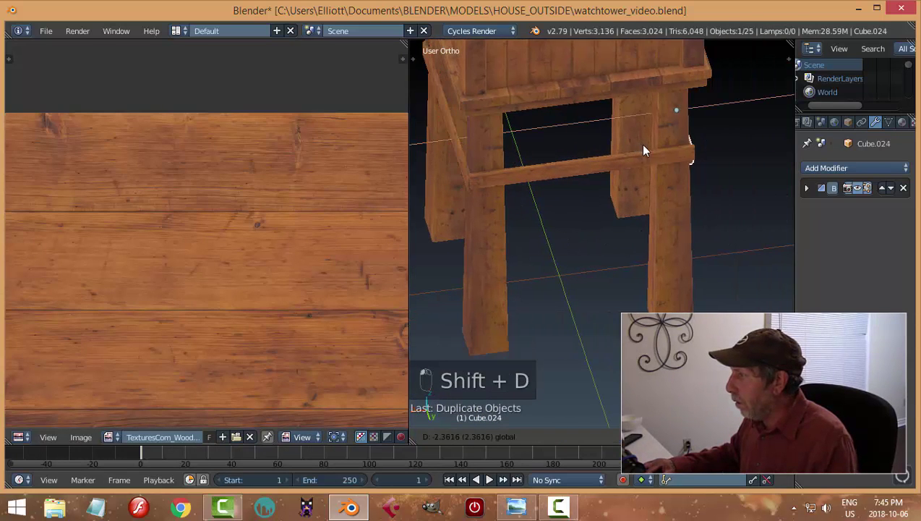
{"action": "left_click", "coordinate": [644, 147]}
{"action": "middle_click_drag", "start_coordinate": [721, 221], "coordinate": [563, 166]}
- Fine-tune the copy's height along Z and its X position, then deselect
{"action": "left_click_drag", "start_coordinate": [591, 128], "coordinate": [597, 136]}
{"action": "middle_click_drag", "start_coordinate": [606, 141], "coordinate": [624, 147]}
{"action": "mouse_move", "coordinate": [584, 124]}
{"action": "left_mouse_down"}
{"action": "mouse_move", "coordinate": [583, 105]}
{"action": "mouse_move", "coordinate": [581, 120]}
{"action": "left_mouse_up"}
{"action": "middle_click_drag", "start_coordinate": [607, 172], "coordinate": [566, 233]}
{"action": "key", "text": "g"}
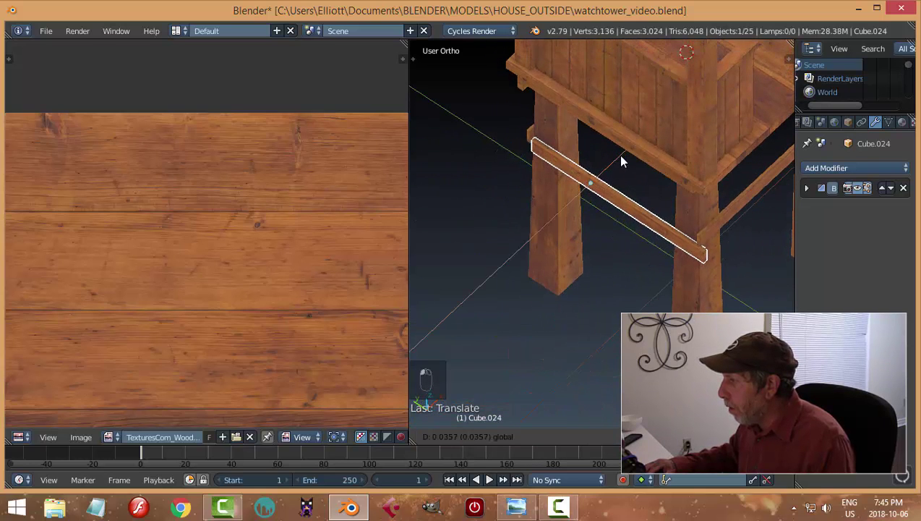
{"action": "key", "text": "x"}
{"action": "left_click", "coordinate": [621, 159]}
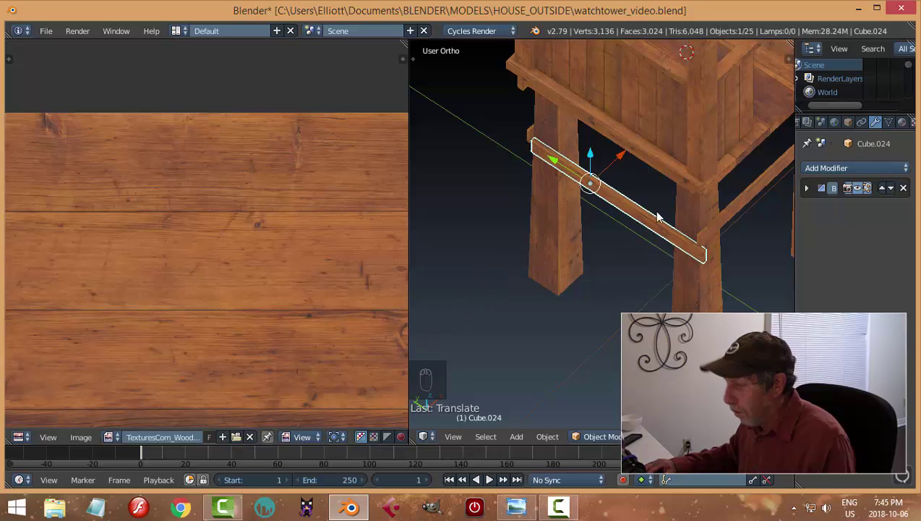
{"action": "key", "text": "a"}
- Switch to the front view (Numpad 1) to check the legs and braces
{"action": "middle_click_drag", "start_coordinate": [702, 242], "coordinate": [699, 214]}
{"action": "scroll", "coordinate": [701, 217], "scroll_direction": "down", "scroll_amount": 3}
{"action": "key", "text": "KP_1"}
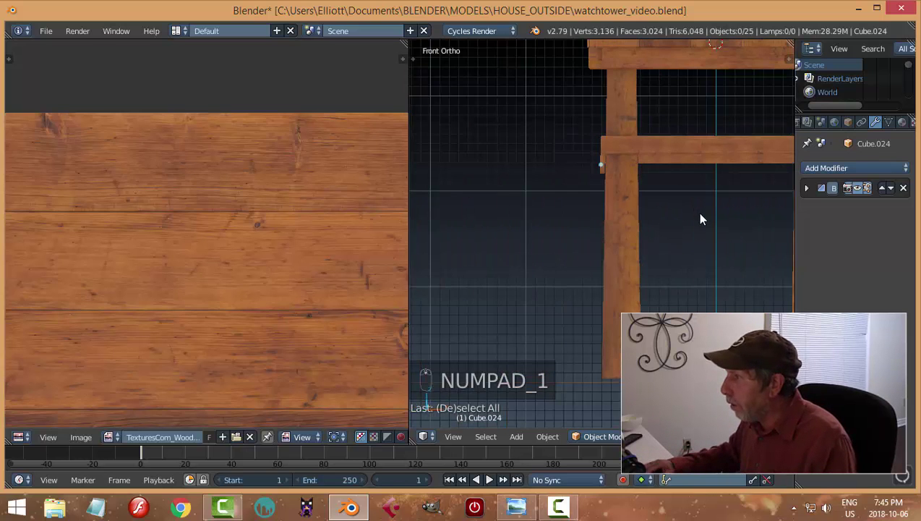
{"action": "scroll", "coordinate": [697, 212], "scroll_direction": "down", "scroll_amount": 3}
{"action": "scroll", "coordinate": [692, 213], "scroll_direction": "up", "scroll_amount": 2}
{"action": "middle_click_drag", "start_coordinate": [693, 212], "coordinate": [566, 184]}
- Duplicate the front, right and left braces and lower the copies into a second tier
{"action": "left_click", "coordinate": [566, 181]}
{"action": "left_click", "coordinate": [651, 154], "text": "shift"}
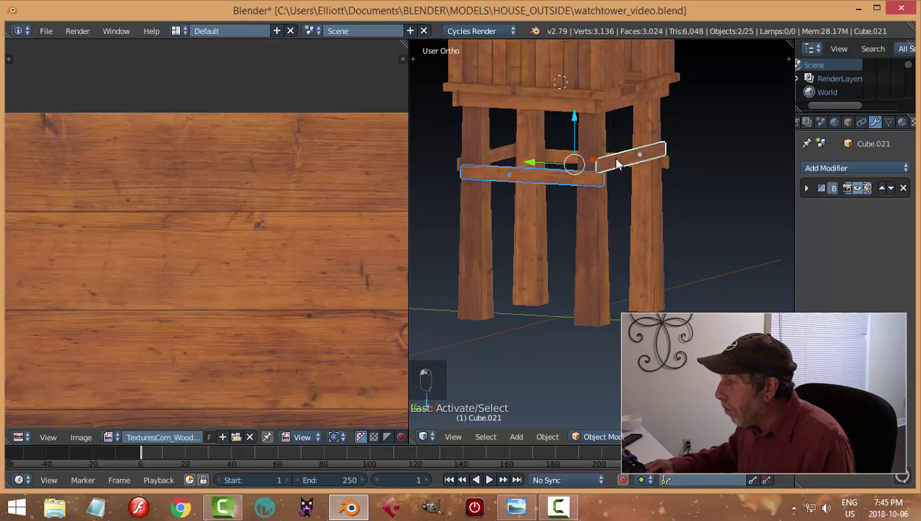
{"action": "left_click", "coordinate": [495, 161], "text": "shift"}
{"action": "middle_click_drag", "start_coordinate": [683, 194], "coordinate": [488, 193]}
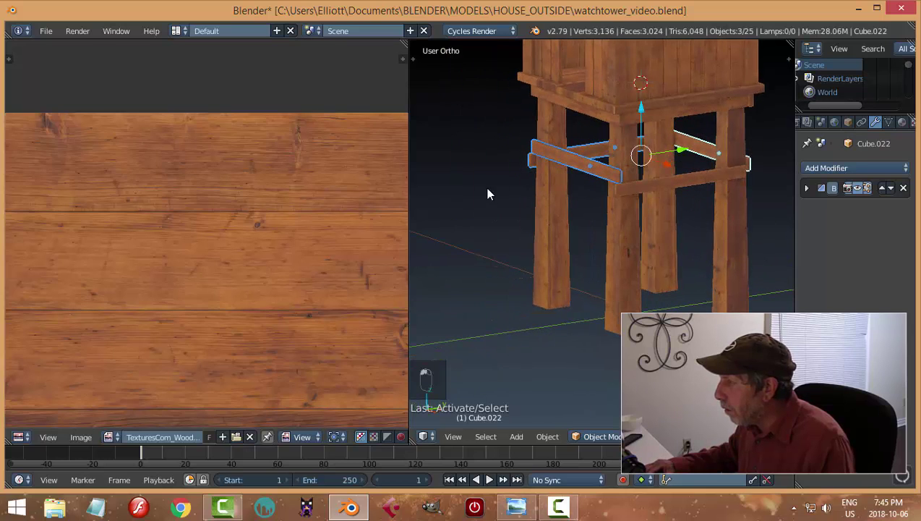
{"action": "key", "text": "shift+d"}
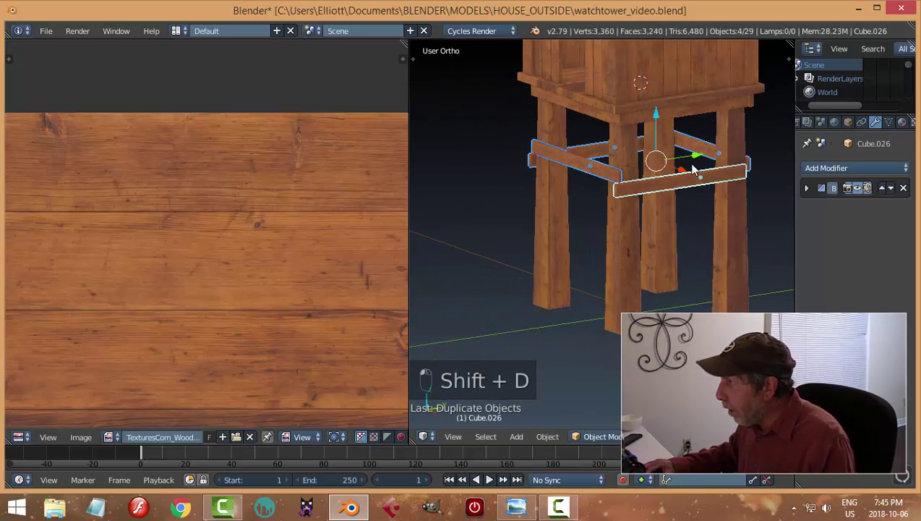
{"action": "left_click_drag", "start_coordinate": [657, 119], "coordinate": [661, 198]}
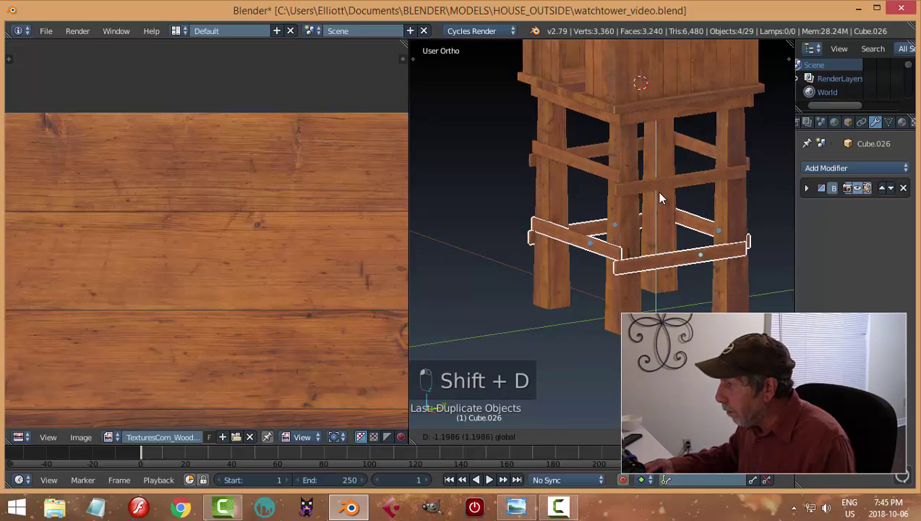
{"action": "left_click", "coordinate": [657, 194]}
{"action": "key", "text": "a"}
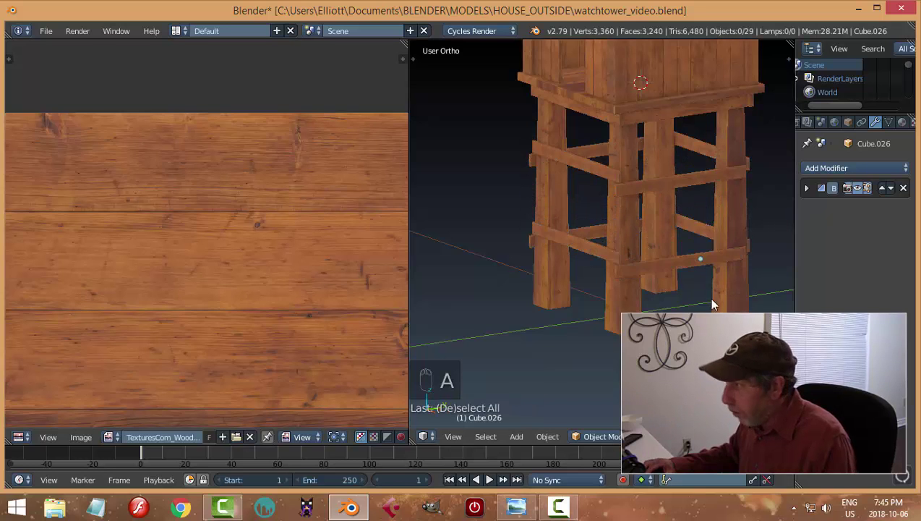
- Select the diagonal brace and nudge it along X
{"action": "scroll", "coordinate": [618, 256], "scroll_direction": "up", "scroll_amount": 4}
{"action": "middle_click_drag", "start_coordinate": [623, 263], "coordinate": [607, 235]}
{"action": "left_click", "coordinate": [599, 233]}
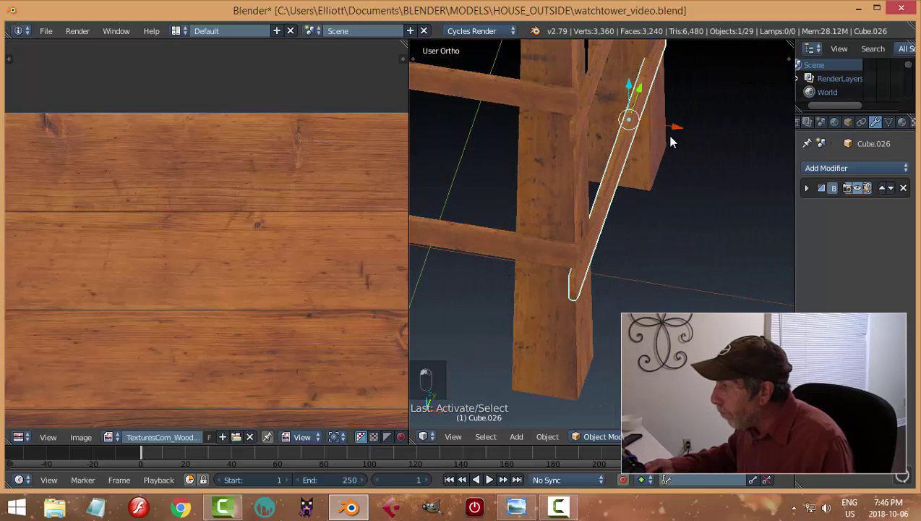
{"action": "left_click_drag", "start_coordinate": [673, 127], "coordinate": [676, 130]}
{"action": "middle_click_drag", "start_coordinate": [676, 130], "coordinate": [596, 223]}
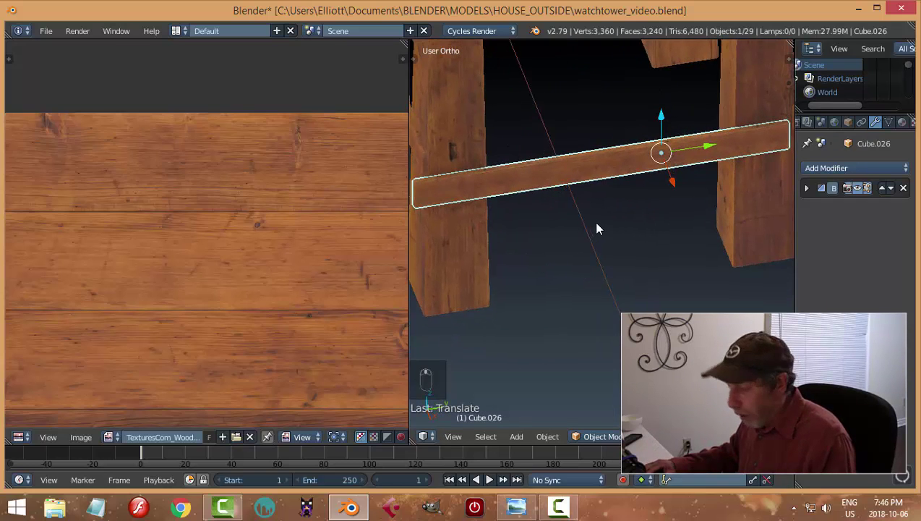
- Rotate the diagonal brace 180° around Z
{"action": "key", "text": "r"}
{"action": "key", "text": "z"}
{"action": "key", "text": "1"}
{"action": "key", "text": "8"}
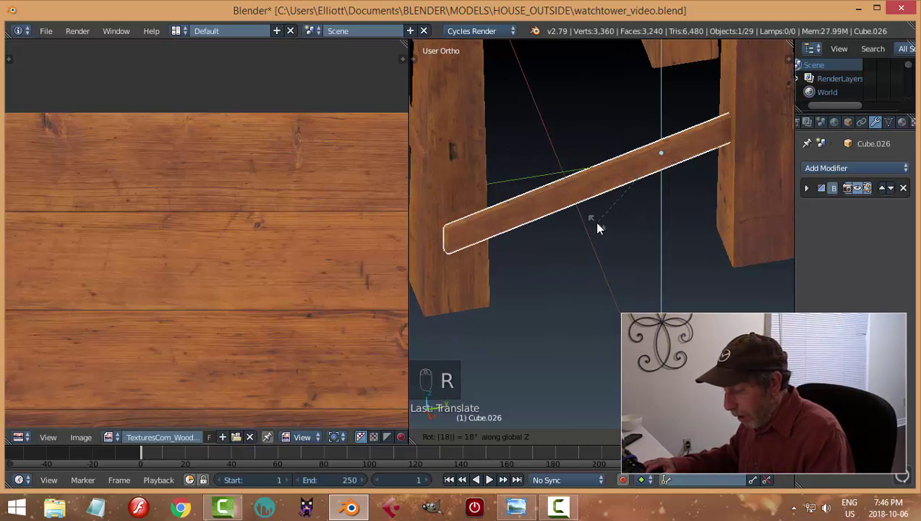
{"action": "key", "text": "0"}
{"action": "left_click", "coordinate": [597, 228]}
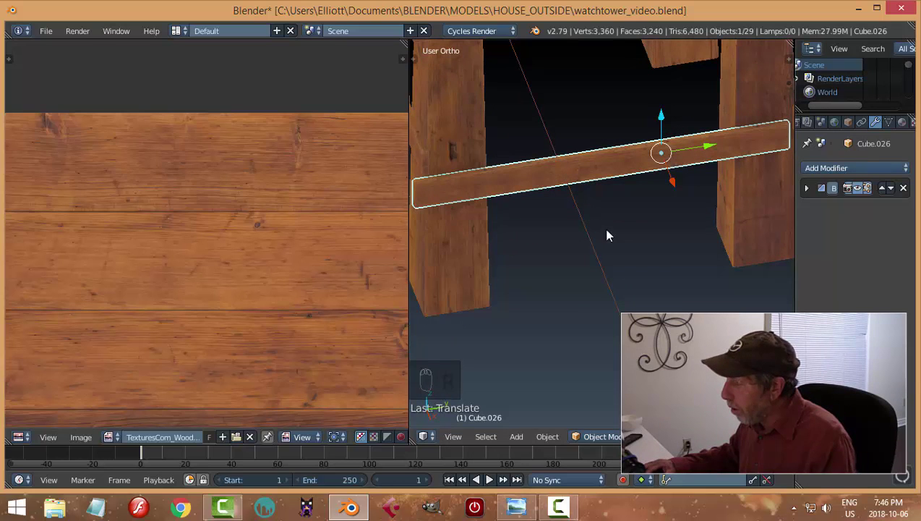
{"action": "middle_click_drag", "start_coordinate": [606, 237], "coordinate": [699, 239]}
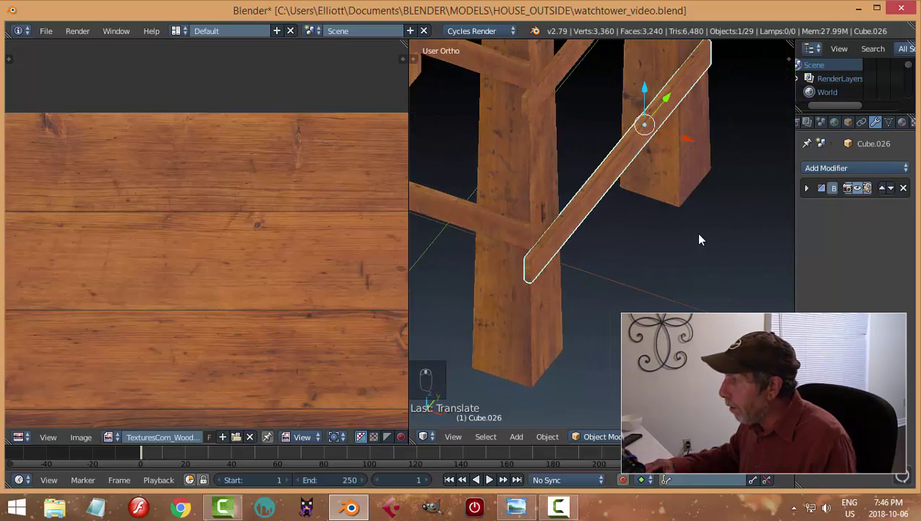
- Tilt the diagonal brace 18° around Y and shift it along X against the legs
{"action": "key", "text": "r"}
{"action": "key", "text": "y"}
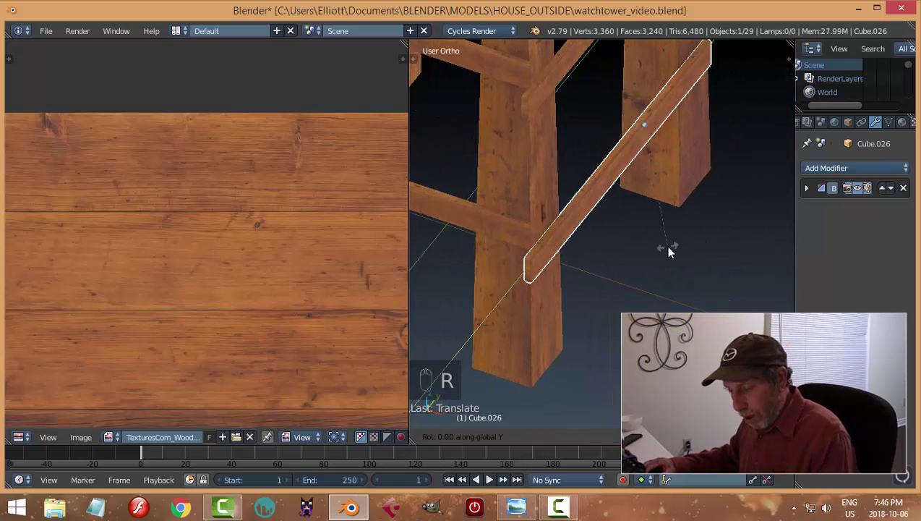
{"action": "key", "text": "1"}
{"action": "key", "text": "8"}
{"action": "key", "text": "Return"}
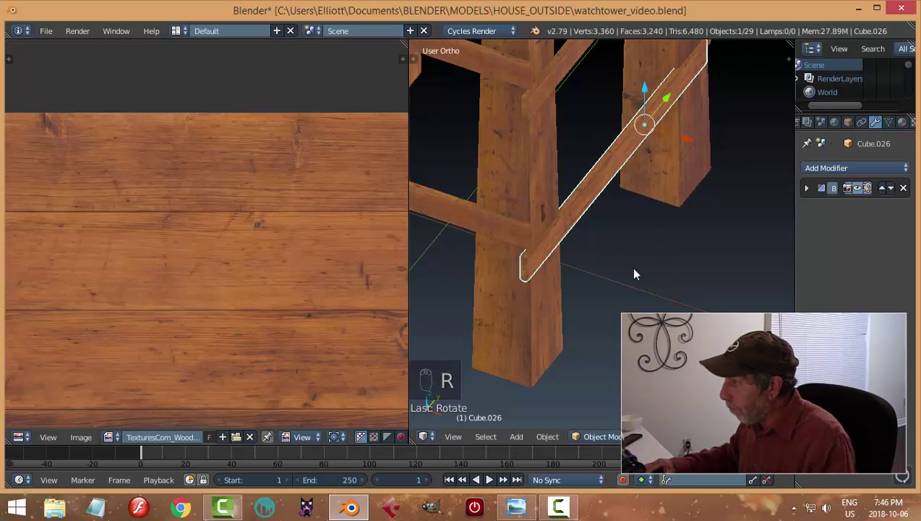
{"action": "middle_click_drag", "start_coordinate": [630, 266], "coordinate": [653, 171]}
{"action": "key", "text": "g"}
{"action": "key", "text": "x"}
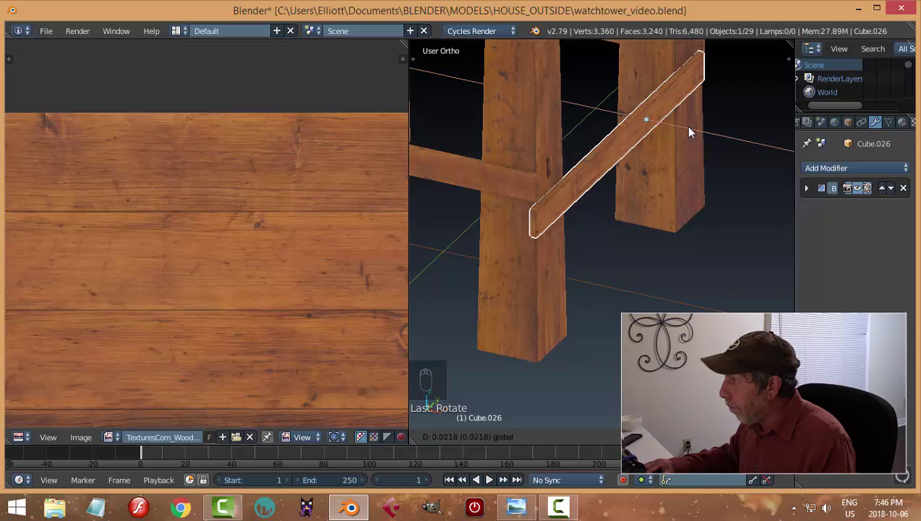
{"action": "key", "text": "Return"}
{"action": "middle_click_drag", "start_coordinate": [668, 180], "coordinate": [632, 200]}
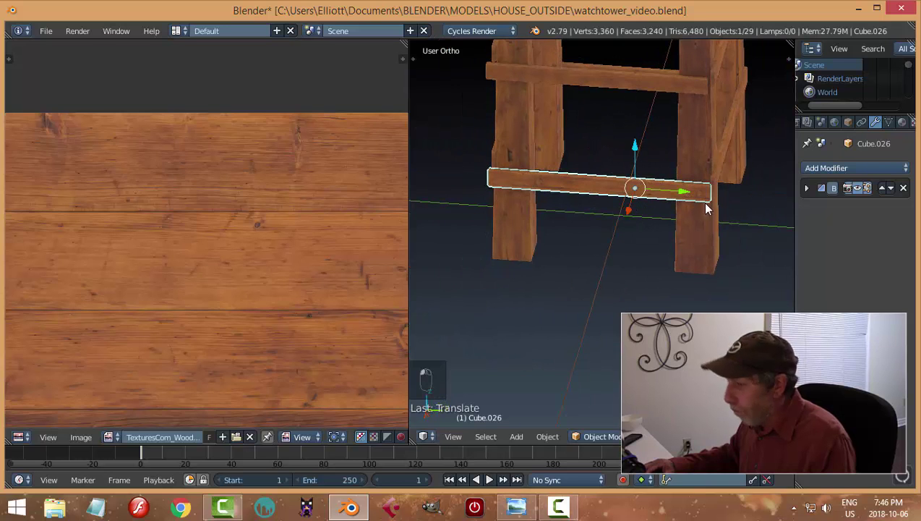
{"action": "key", "text": "a"}
- Raise horizontal beam Cube.026 and diagonal brace Cube.027 along their vertical axes
{"action": "middle_click_drag", "start_coordinate": [762, 210], "coordinate": [627, 212]}
{"action": "middle_click_drag", "start_coordinate": [466, 168], "coordinate": [555, 181]}
{"action": "right_click", "coordinate": [552, 176]}
{"action": "middle_click_drag", "start_coordinate": [487, 207], "coordinate": [541, 174]}
{"action": "right_click", "coordinate": [541, 174]}
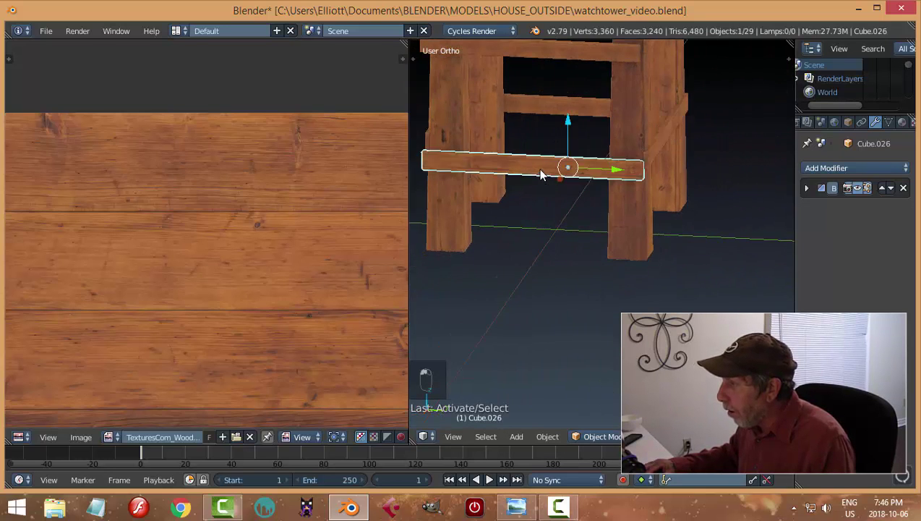
{"action": "left_click_drag", "start_coordinate": [566, 123], "coordinate": [560, 99]}
{"action": "right_click", "coordinate": [672, 129]}
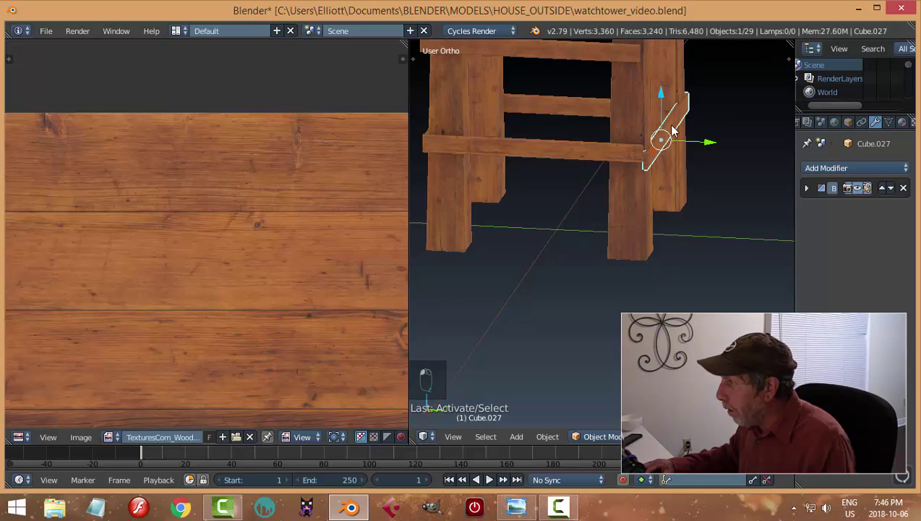
{"action": "left_click_drag", "start_coordinate": [667, 99], "coordinate": [665, 110]}
{"action": "middle_click_drag", "start_coordinate": [665, 109], "coordinate": [533, 225]}
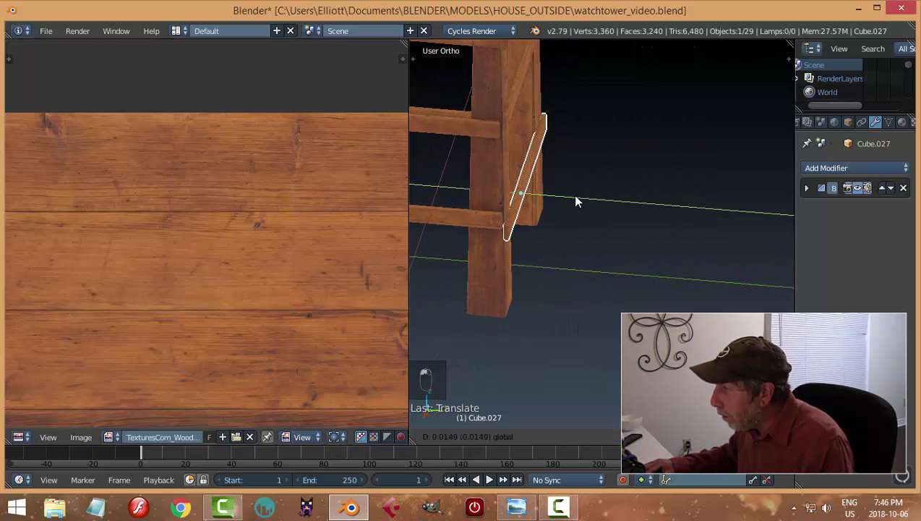
- Reposition brace Cube.025 and check horizontal beam Cube.028 against the legs
{"action": "key", "text": "a"}
{"action": "middle_click_drag", "start_coordinate": [585, 210], "coordinate": [609, 90]}
{"action": "right_click", "coordinate": [627, 126]}
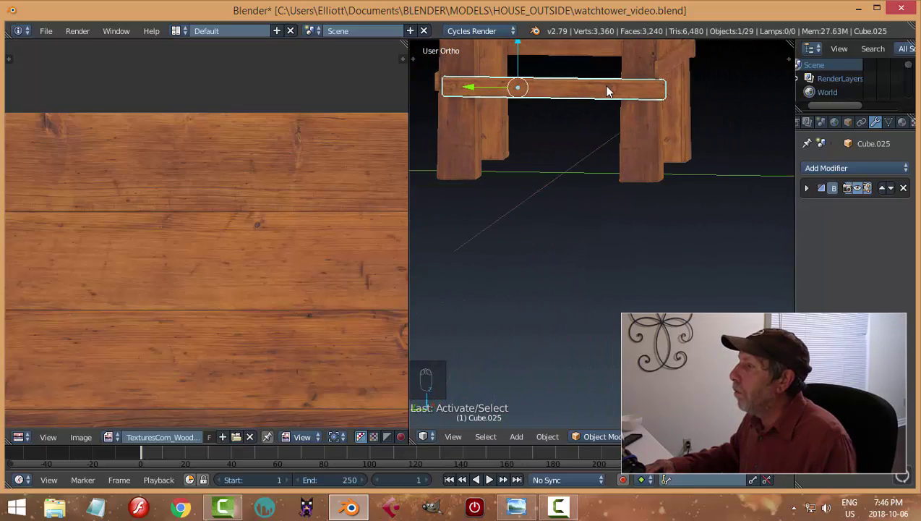
{"action": "left_click", "coordinate": [466, 90]}
{"action": "middle_click_drag", "start_coordinate": [496, 96], "coordinate": [597, 188]}
{"action": "key", "text": "a"}
{"action": "scroll", "coordinate": [612, 154], "scroll_direction": "down", "scroll_amount": 4}
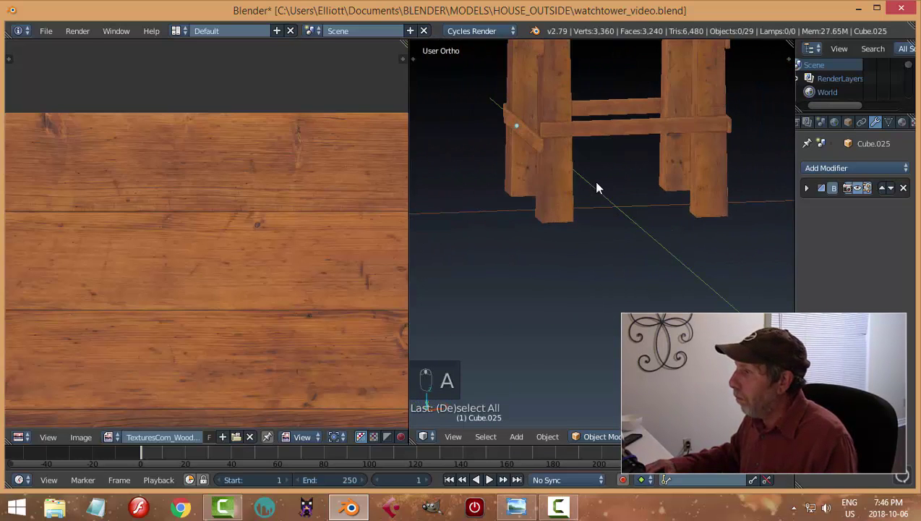
{"action": "right_click", "coordinate": [608, 134]}
{"action": "middle_click_drag", "start_coordinate": [665, 97], "coordinate": [620, 228]}
{"action": "key", "text": "a"}
{"action": "scroll", "coordinate": [670, 182], "scroll_direction": "down", "scroll_amount": 5}
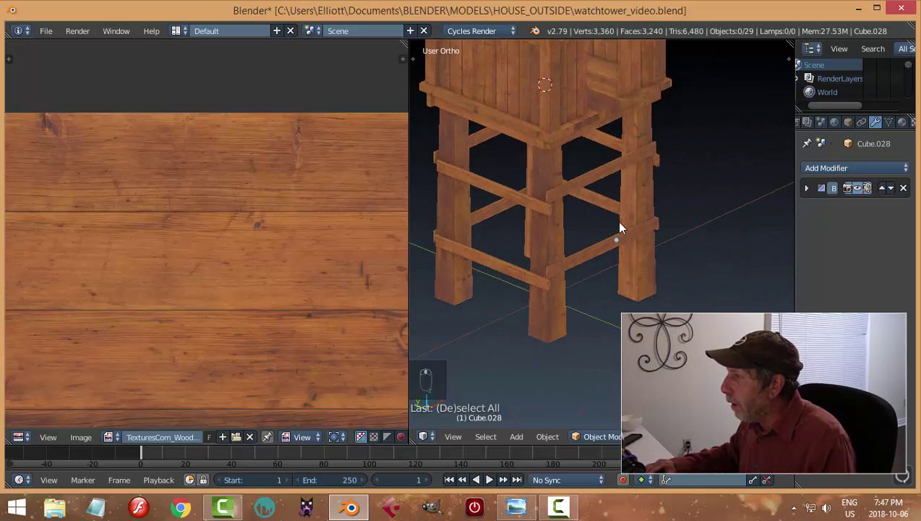
{"action": "scroll", "coordinate": [570, 170], "scroll_direction": "up", "scroll_amount": 3}
- Duplicate the horizontal beam and move the copy down along Z between two legs
{"action": "middle_click_drag", "start_coordinate": [642, 186], "coordinate": [629, 186]}
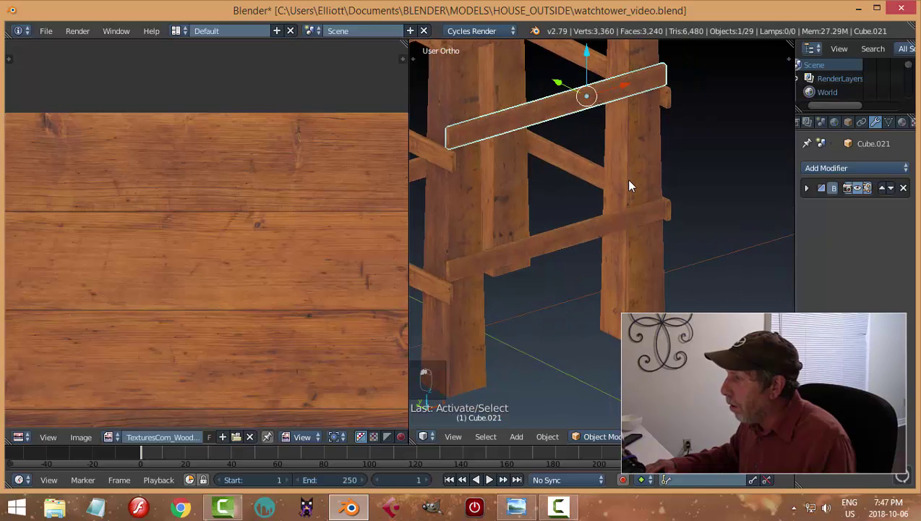
{"action": "key", "text": "shift+d"}
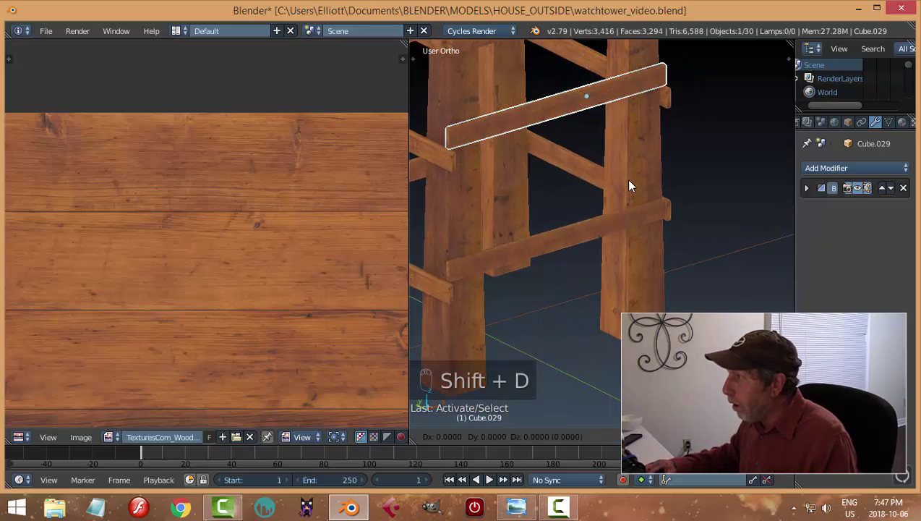
{"action": "right_click", "coordinate": [625, 178]}
{"action": "key", "text": "g"}
{"action": "key", "text": "z"}
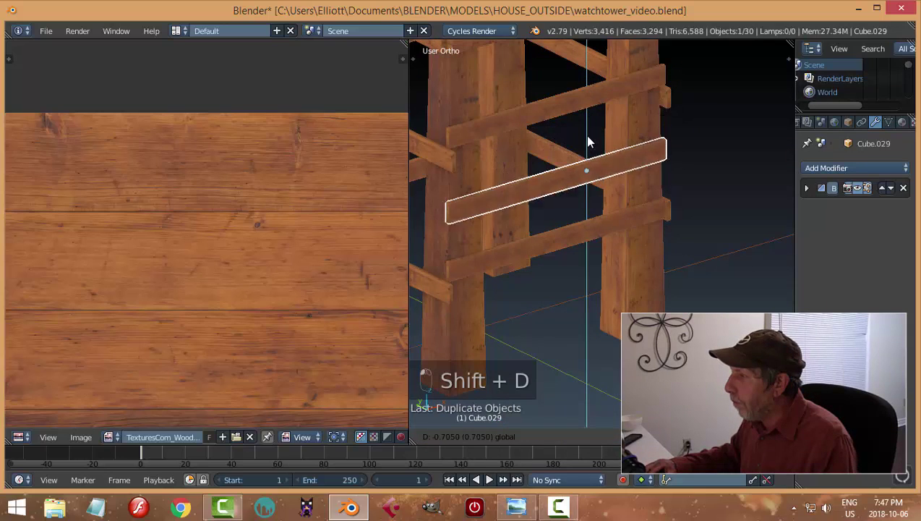
{"action": "left_click", "coordinate": [587, 162]}
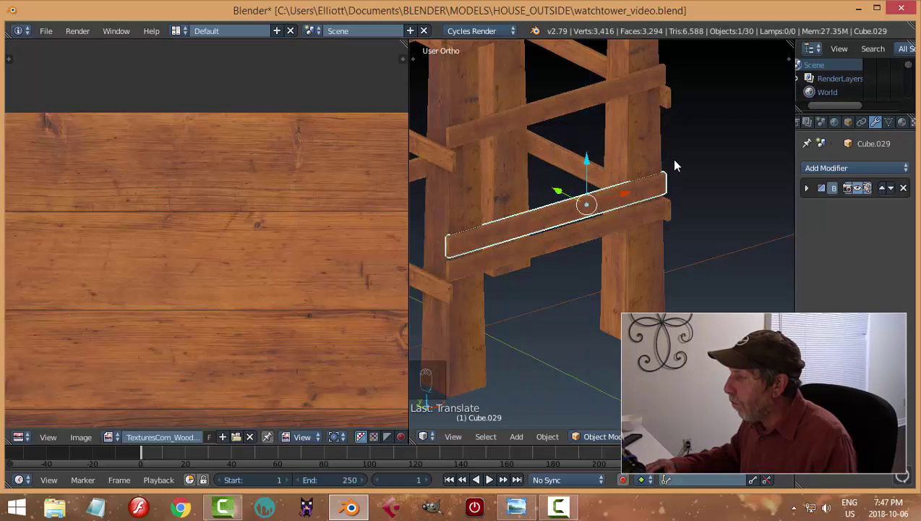
{"action": "middle_click_drag", "start_coordinate": [671, 159], "coordinate": [634, 167]}
{"action": "scroll", "coordinate": [634, 177], "scroll_direction": "down", "scroll_amount": 2}
- Enlarge the 3D view over the area where the texture image was
{"action": "key", "text": "Tab"}
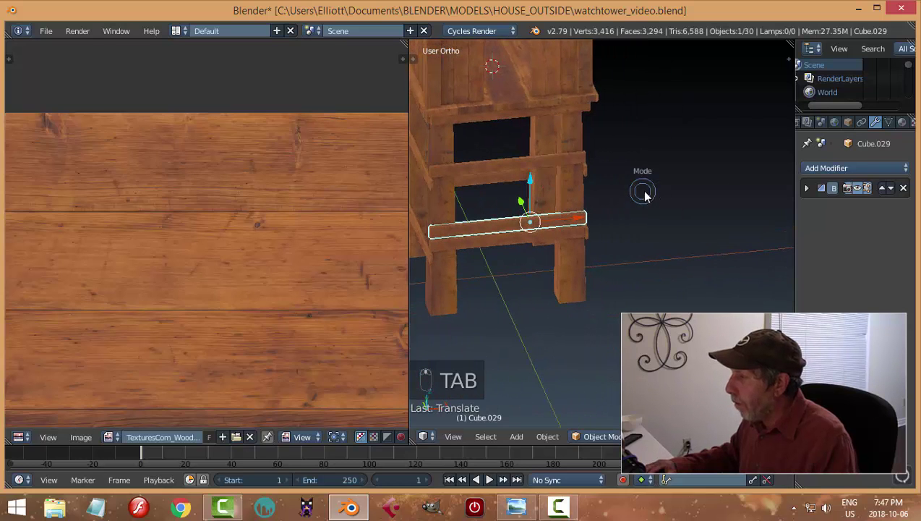
{"action": "middle_click_drag", "start_coordinate": [714, 199], "coordinate": [713, 160]}
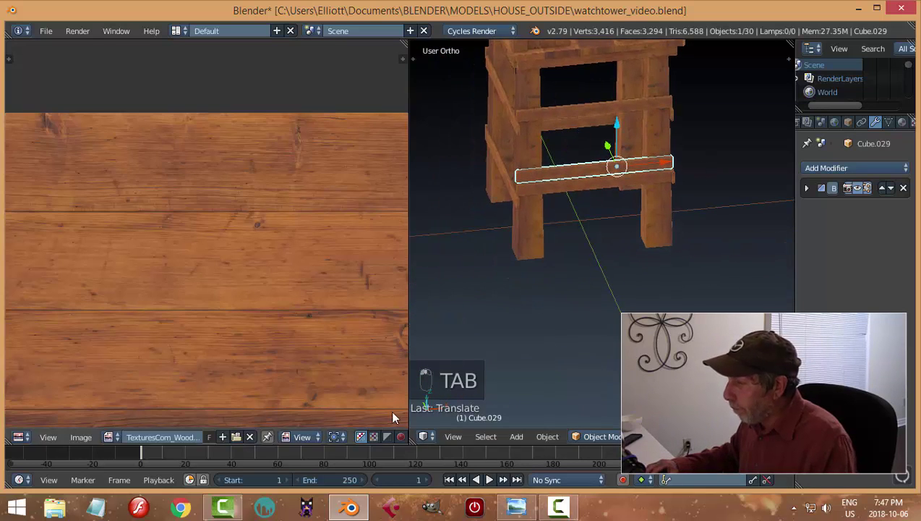
{"action": "left_click_drag", "start_coordinate": [411, 443], "coordinate": [391, 438]}
{"action": "scroll", "coordinate": [484, 281], "scroll_direction": "up", "scroll_amount": 5}
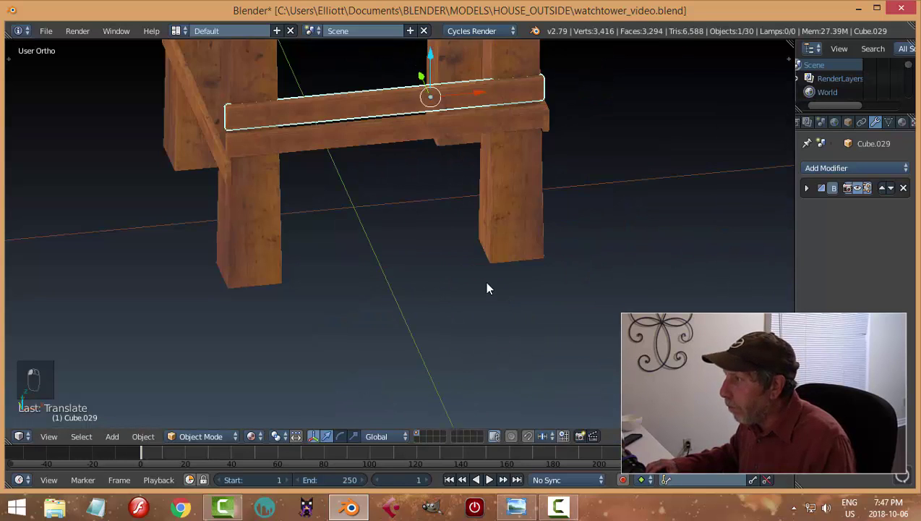
- In Edit Mode, scale the whole beam mesh shorter to 0.9077 along X, then return to Object Mode
{"action": "key", "text": "Tab"}
{"action": "left_click", "coordinate": [636, 295]}
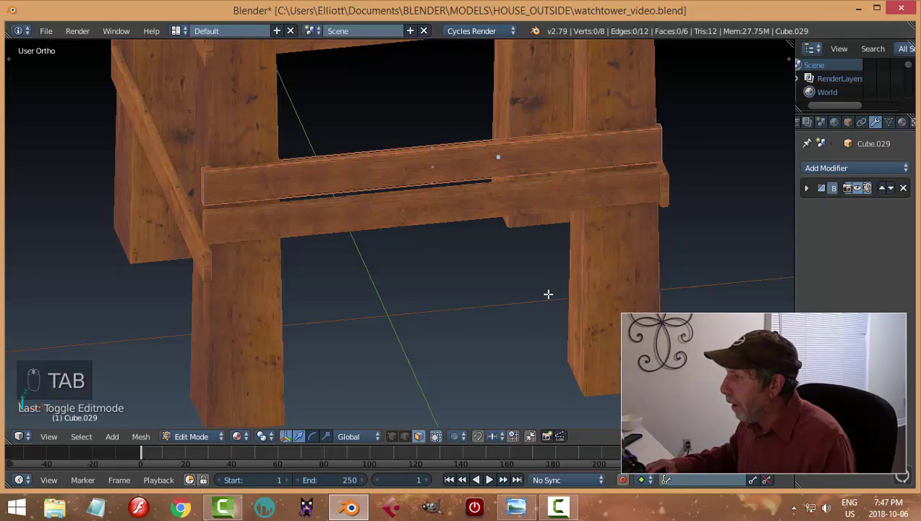
{"action": "key", "text": "a"}
{"action": "key", "text": "a"}
{"action": "key", "text": "s"}
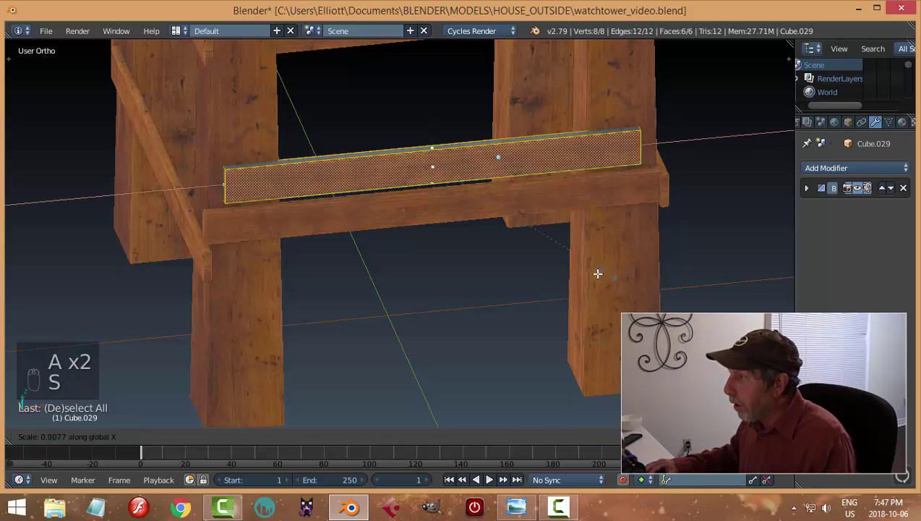
{"action": "left_click", "coordinate": [560, 269]}
{"action": "key", "text": "Tab"}
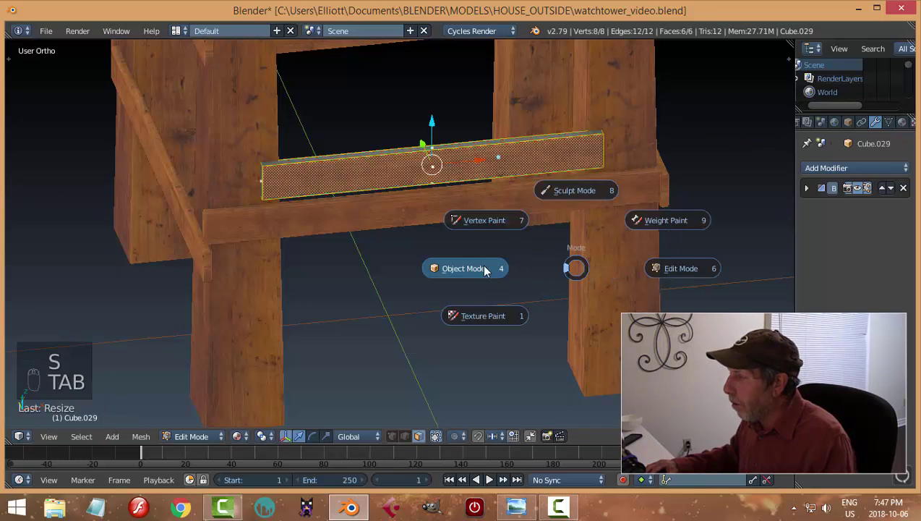
{"action": "left_click", "coordinate": [516, 266]}
{"action": "middle_click_drag", "start_coordinate": [517, 266], "coordinate": [551, 270]}
- Tilt the beam around the Y axis and slide it to the left
{"action": "key", "text": "r"}
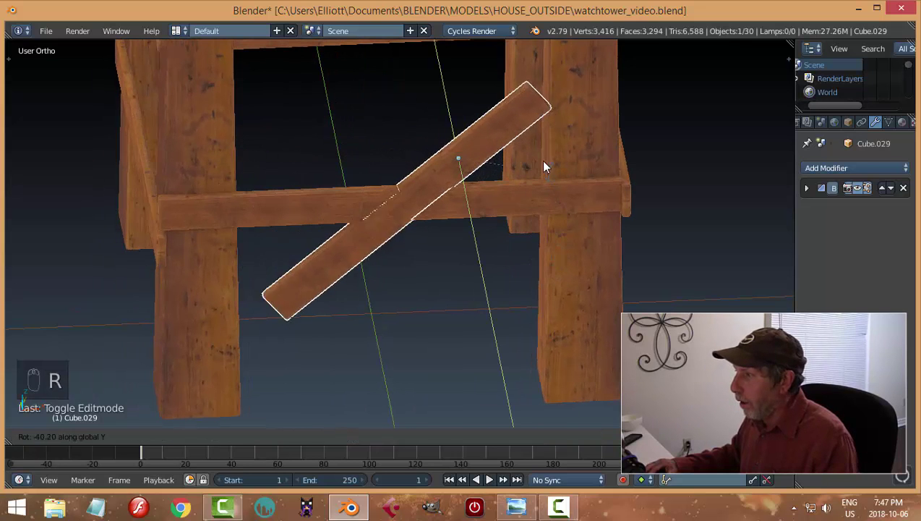
{"action": "left_click", "coordinate": [507, 179]}
{"action": "key", "text": "g"}
{"action": "left_click", "coordinate": [421, 158]}
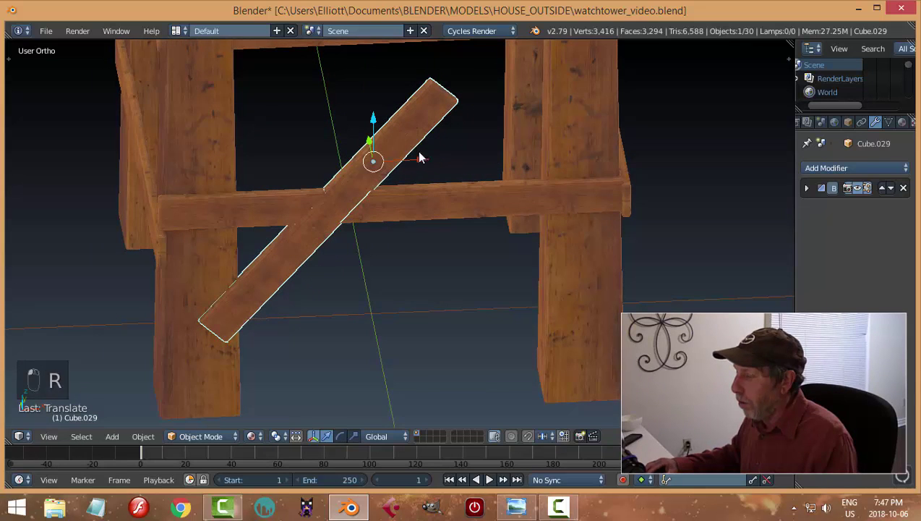
- Move the diagonal brace along the Y axis
{"action": "middle_click_drag", "start_coordinate": [426, 163], "coordinate": [665, 181]}
{"action": "middle_click_drag", "start_coordinate": [716, 141], "coordinate": [573, 148], "text": "shift"}
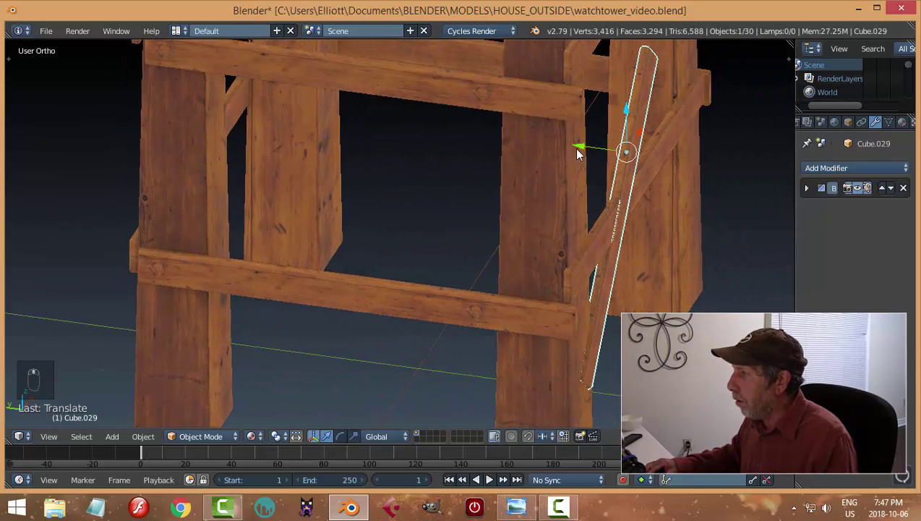
{"action": "key", "text": "g"}
{"action": "key", "text": "y"}
{"action": "left_click", "coordinate": [560, 143]}
- Reposition the brace and raise it vertically between the crossbeams
{"action": "scroll", "coordinate": [561, 143], "scroll_direction": "down", "scroll_amount": 3}
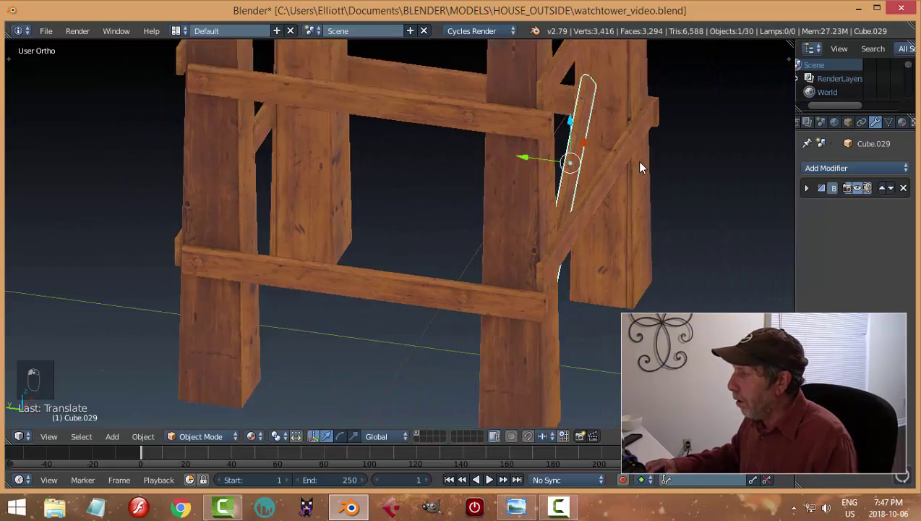
{"action": "middle_click_drag", "start_coordinate": [636, 160], "coordinate": [392, 202]}
{"action": "key", "text": "g"}
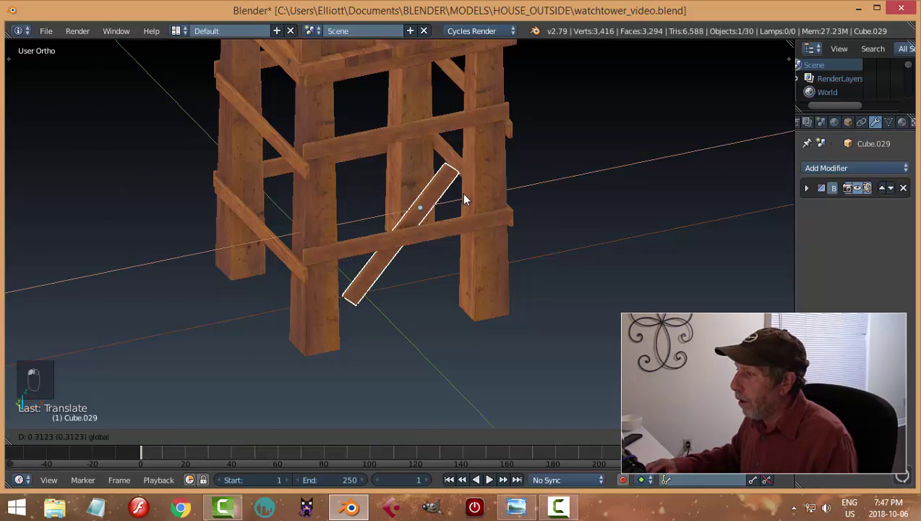
{"action": "left_click", "coordinate": [462, 193]}
{"action": "key", "text": "g"}
{"action": "key", "text": "z"}
{"action": "left_click", "coordinate": [425, 123]}
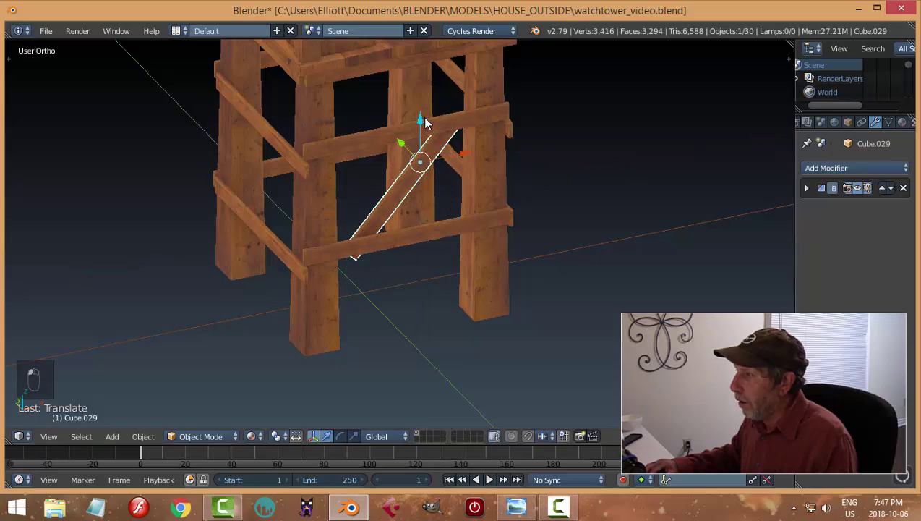
{"action": "key", "text": "g"}
{"action": "left_click", "coordinate": [441, 156]}
- Tilt the brace around the Y axis and slide it along X
{"action": "middle_click_drag", "start_coordinate": [501, 174], "coordinate": [409, 173]}
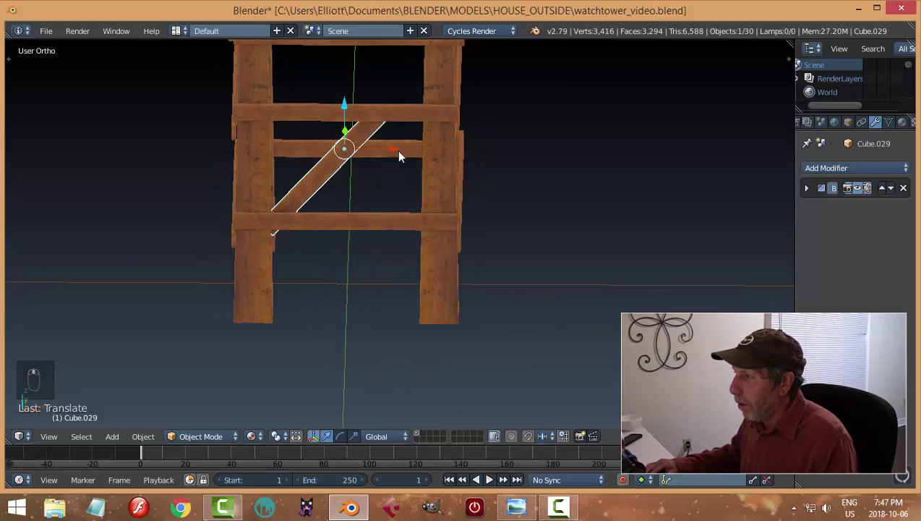
{"action": "key", "text": "r"}
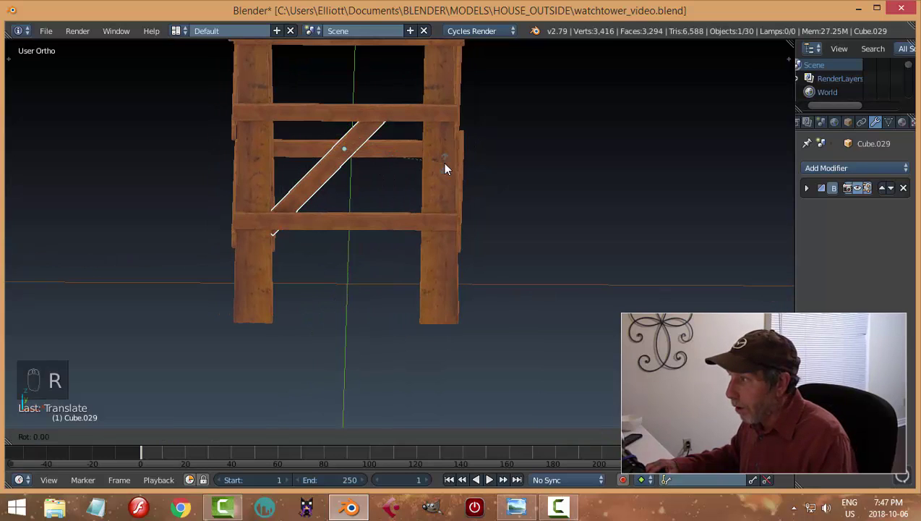
{"action": "key", "text": "y"}
{"action": "left_click", "coordinate": [438, 182]}
{"action": "key", "text": "g"}
{"action": "key", "text": "x"}
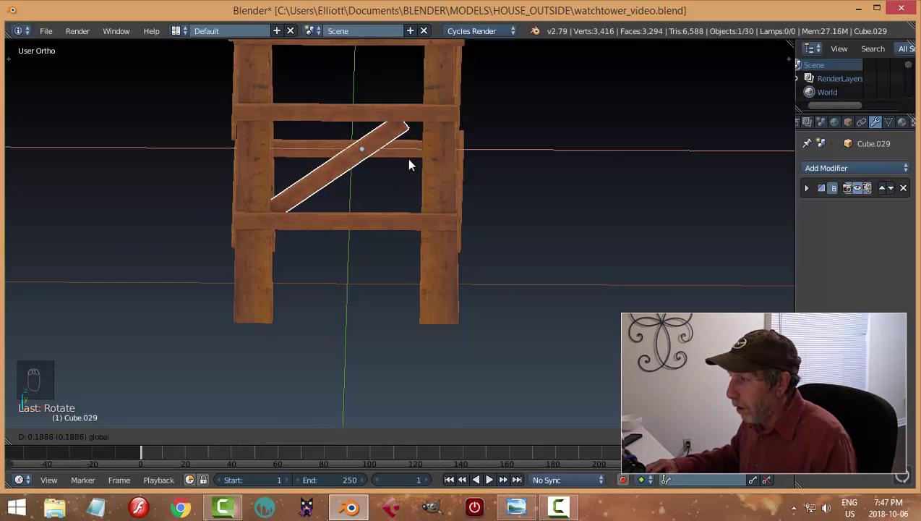
{"action": "left_click", "coordinate": [407, 157]}
- Adjust the brace's height with two vertical Z-axis moves
{"action": "middle_click_drag", "start_coordinate": [406, 158], "coordinate": [318, 186]}
{"action": "key", "text": "g"}
{"action": "key", "text": "z"}
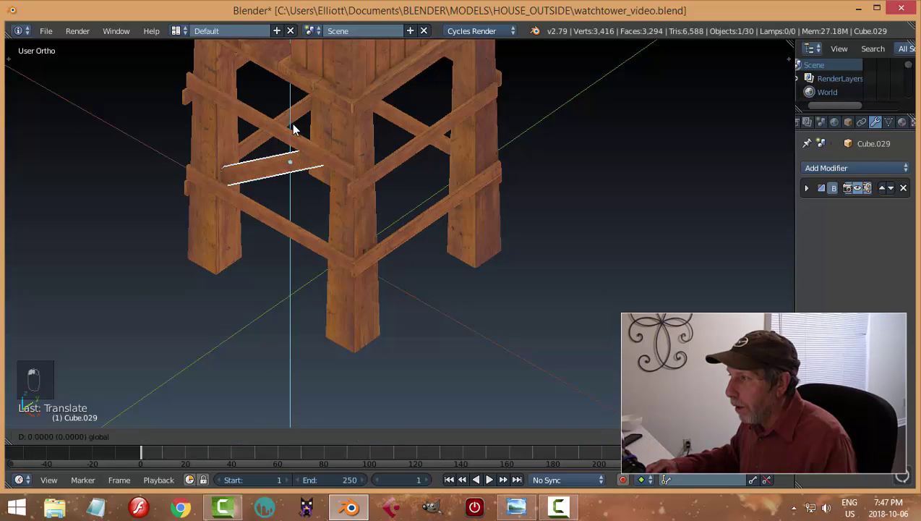
{"action": "left_click", "coordinate": [293, 128]}
{"action": "middle_click_drag", "start_coordinate": [292, 154], "coordinate": [253, 174]}
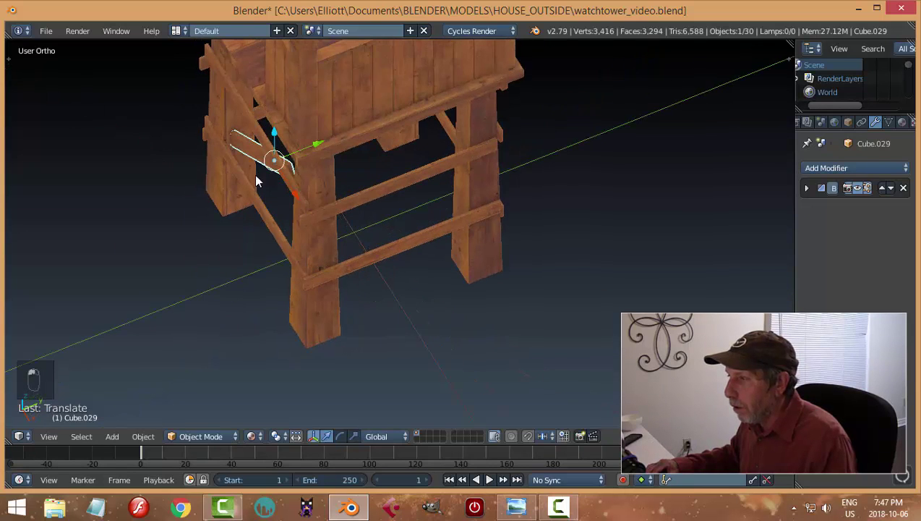
{"action": "key", "text": "g"}
{"action": "key", "text": "z"}
{"action": "left_click", "coordinate": [325, 148]}
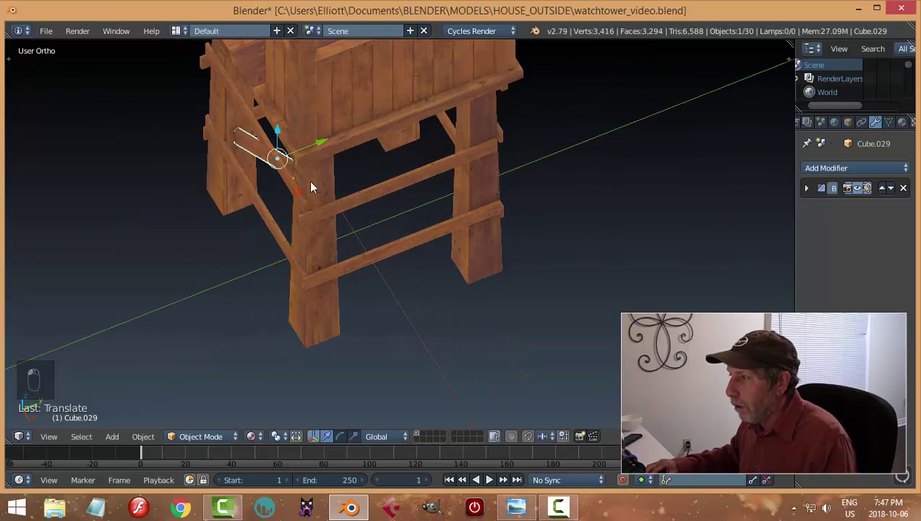
- Switch the diagonal brace into Edit Mode
{"action": "middle_click_drag", "start_coordinate": [308, 180], "coordinate": [474, 171]}
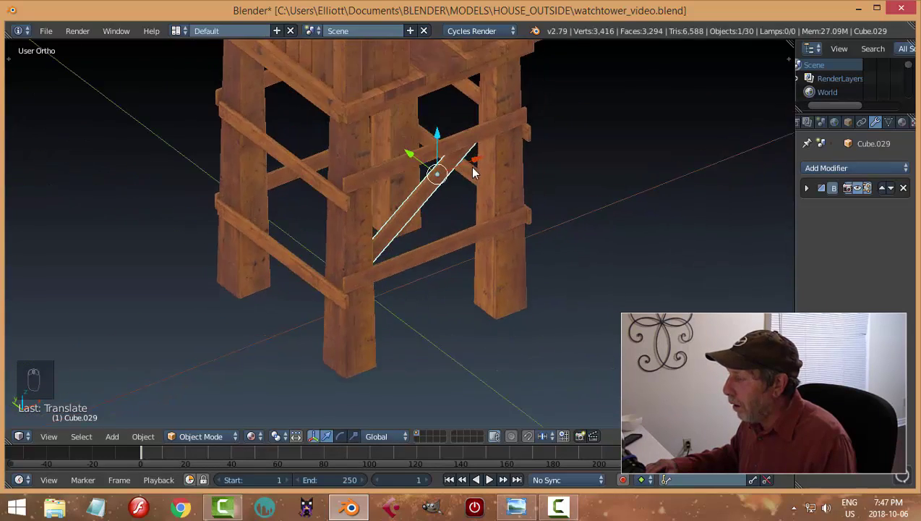
{"action": "scroll", "coordinate": [557, 145], "scroll_direction": "up", "scroll_amount": 3}
{"action": "middle_click_drag", "start_coordinate": [557, 144], "coordinate": [516, 180]}
{"action": "key", "text": "Tab"}
{"action": "left_click", "coordinate": [595, 179]}
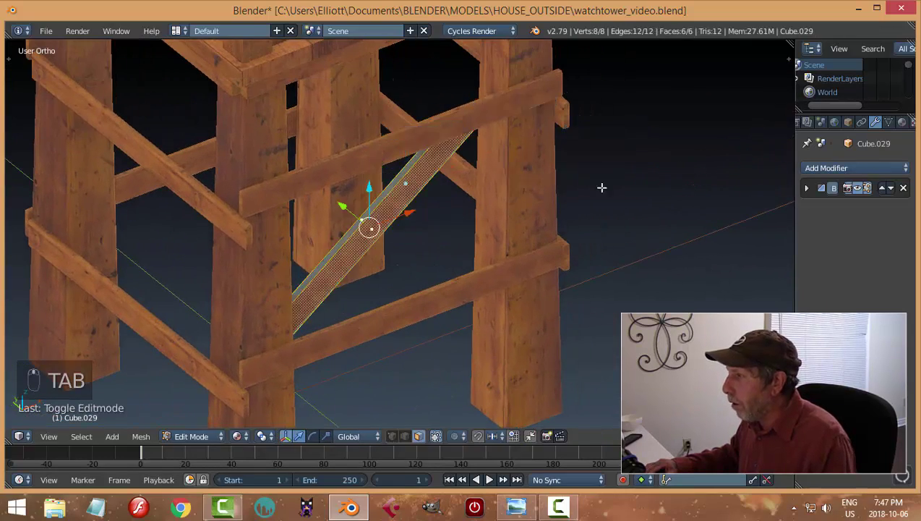
- Stretch the brace's upper end face out to meet the corner post
{"action": "middle_click_drag", "start_coordinate": [600, 187], "coordinate": [567, 228]}
{"action": "right_click", "coordinate": [387, 274]}
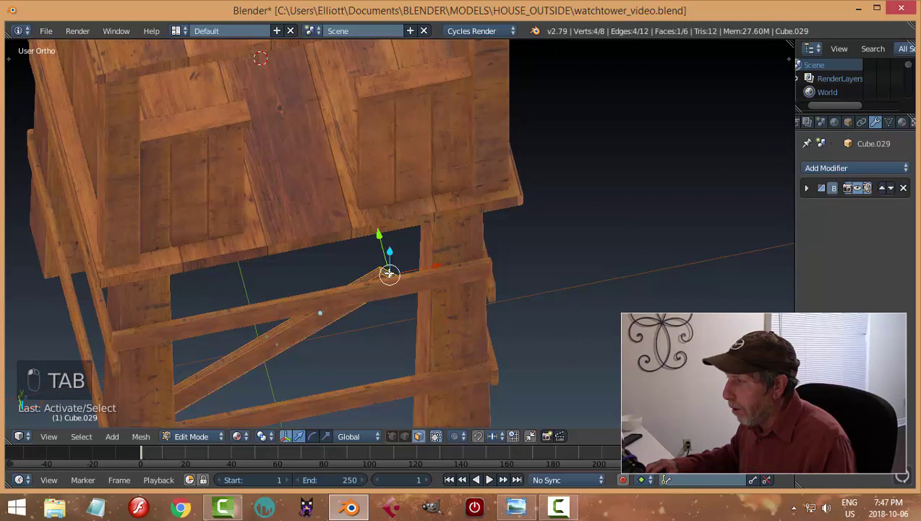
{"action": "middle_click_drag", "start_coordinate": [391, 271], "coordinate": [465, 229]}
{"action": "middle_click_drag", "start_coordinate": [452, 183], "coordinate": [559, 278]}
{"action": "key", "text": "g"}
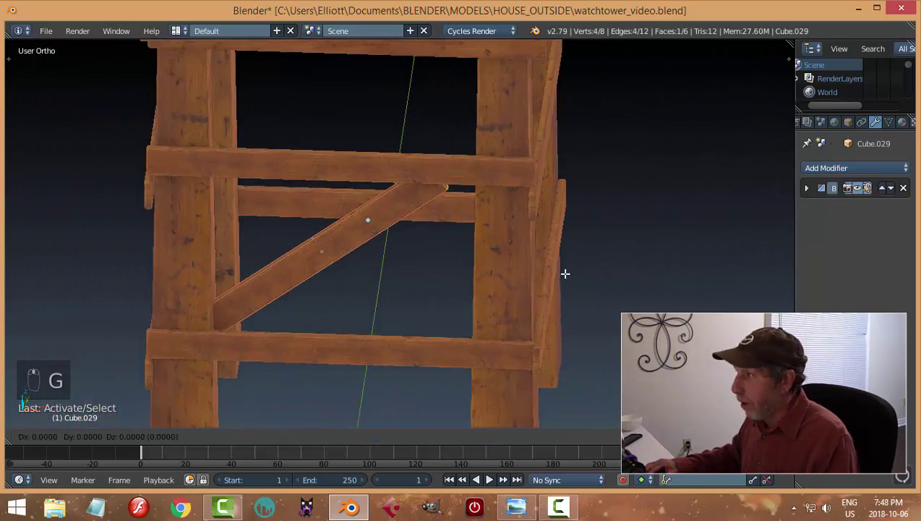
{"action": "left_click", "coordinate": [551, 263]}
- Return to Object Mode, reselect the diagonal brace and re-enter Edit Mode
{"action": "key", "text": "a"}
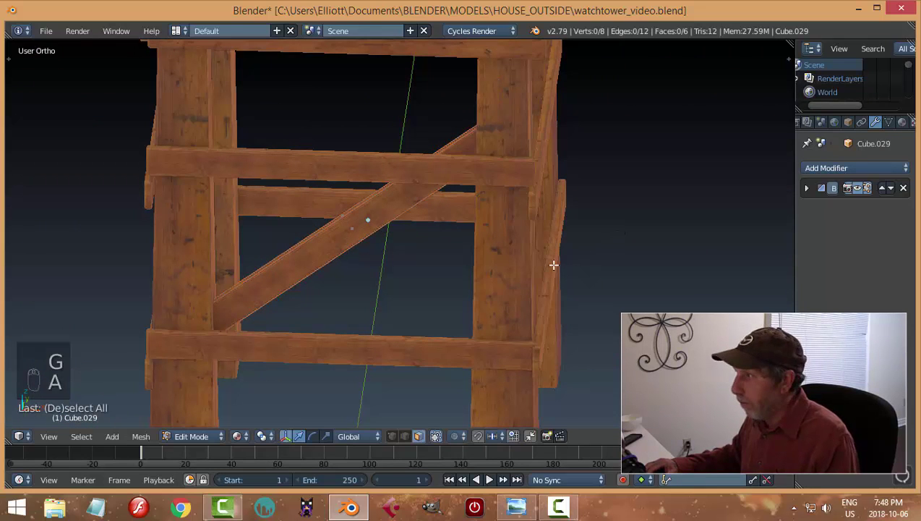
{"action": "key", "text": "Tab"}
{"action": "left_click", "coordinate": [441, 265]}
{"action": "key", "text": "a"}
{"action": "key", "text": "a"}
{"action": "scroll", "coordinate": [515, 264], "scroll_direction": "down", "scroll_amount": 3}
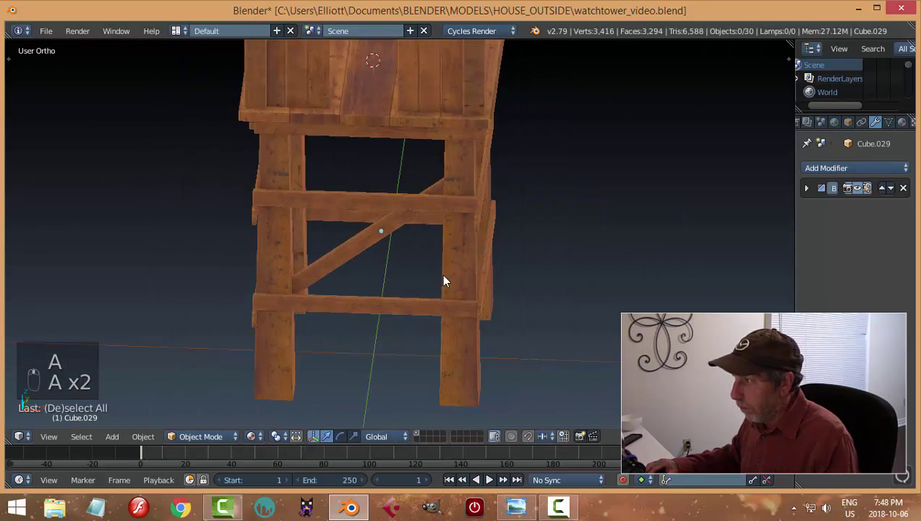
{"action": "middle_click_drag", "start_coordinate": [441, 273], "coordinate": [484, 232]}
{"action": "scroll", "coordinate": [486, 235], "scroll_direction": "up", "scroll_amount": 4}
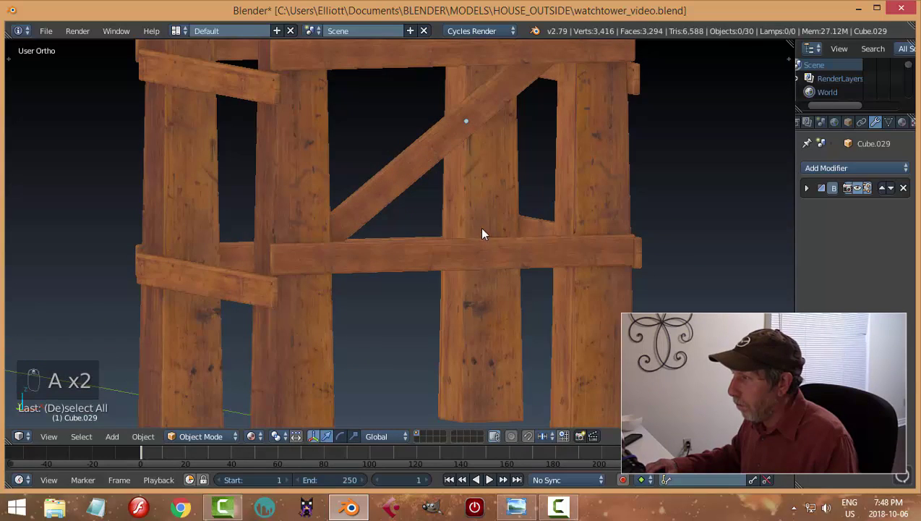
{"action": "right_click", "coordinate": [428, 154]}
{"action": "key", "text": "Tab"}
{"action": "left_click", "coordinate": [529, 166]}
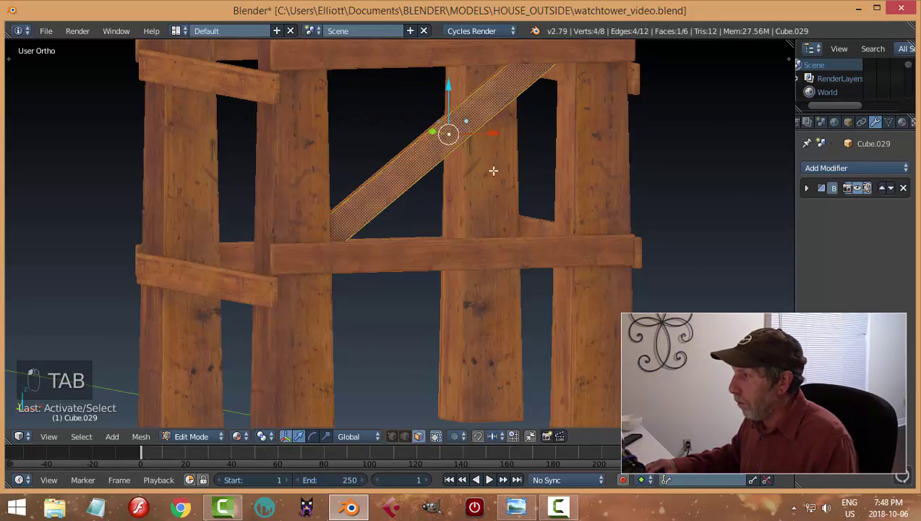
{"action": "left_click", "coordinate": [20, 436]}
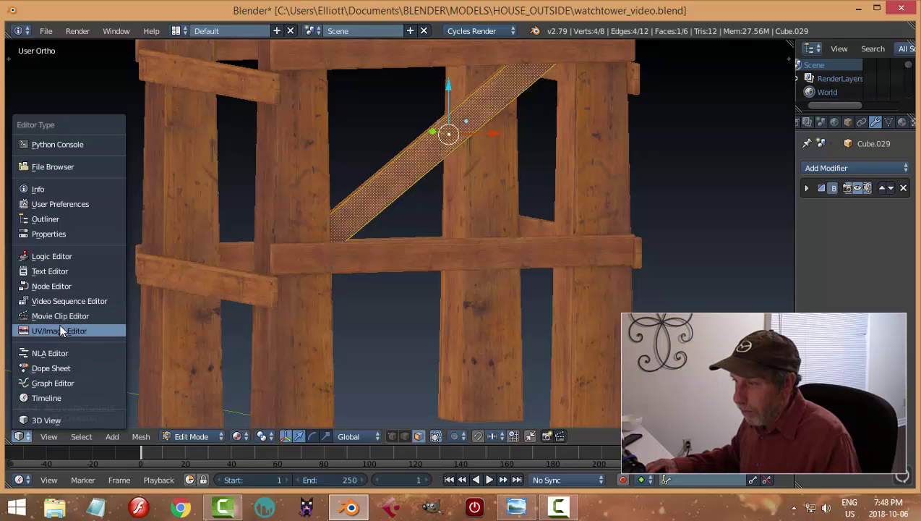
- Split the 3D view and make the left area a UV/Image Editor showing the wood plank texture
{"action": "key", "text": "Escape"}
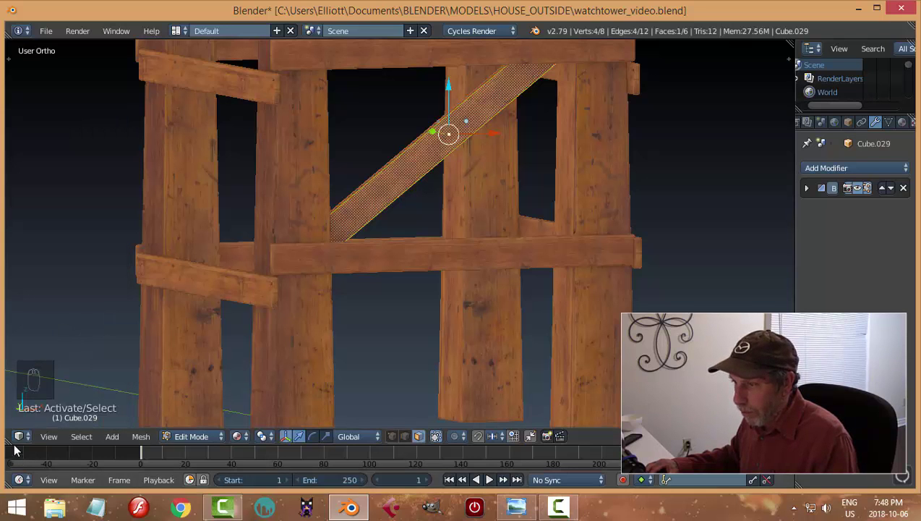
{"action": "left_click_drag", "start_coordinate": [8, 442], "coordinate": [336, 414]}
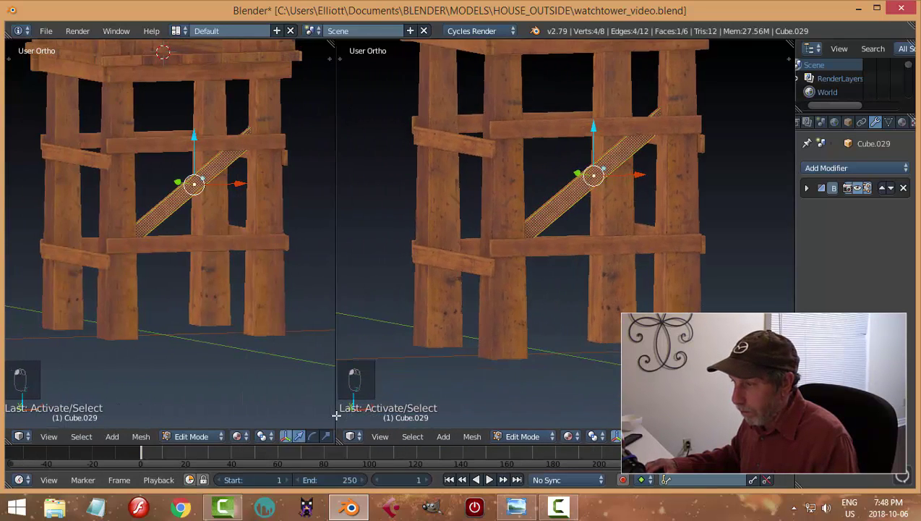
{"action": "left_click", "coordinate": [22, 436]}
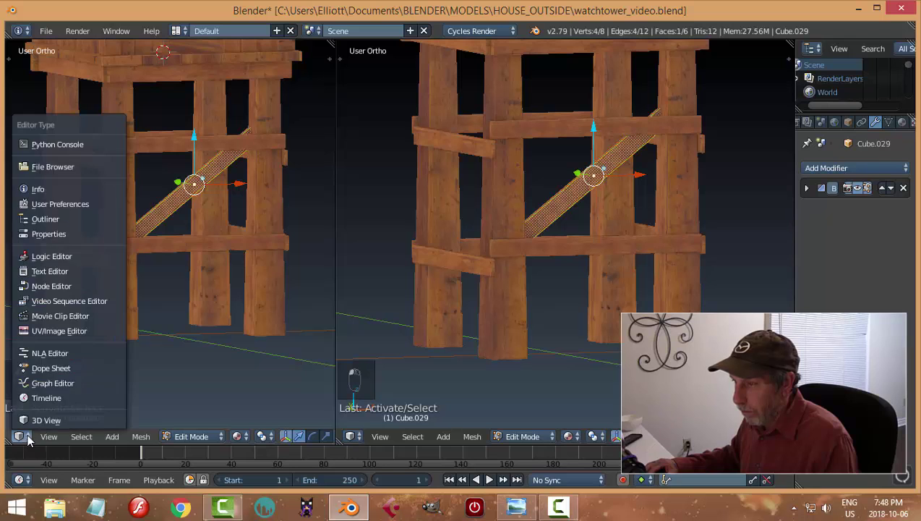
{"action": "left_click", "coordinate": [57, 330]}
{"action": "middle_click_drag", "start_coordinate": [324, 254], "coordinate": [329, 263]}
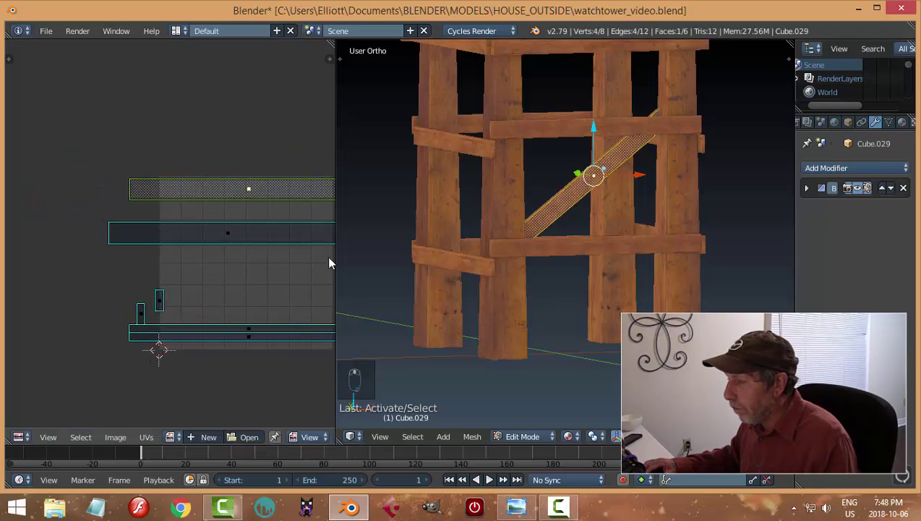
{"action": "left_click", "coordinate": [172, 437]}
{"action": "left_click", "coordinate": [221, 301]}
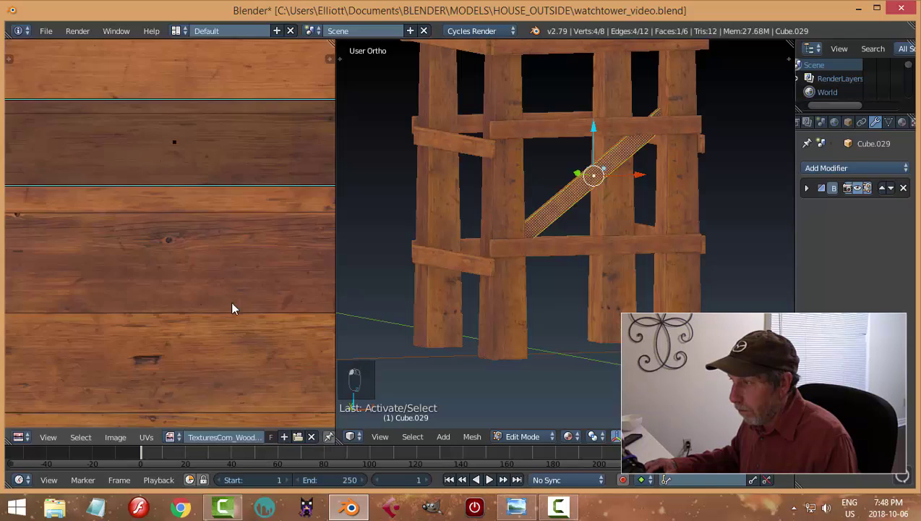
- Move and scale the brace's UV strip onto the wood texture and deselect it
{"action": "scroll", "coordinate": [274, 298], "scroll_direction": "down", "scroll_amount": 5}
{"action": "scroll", "coordinate": [271, 286], "scroll_direction": "up", "scroll_amount": 3}
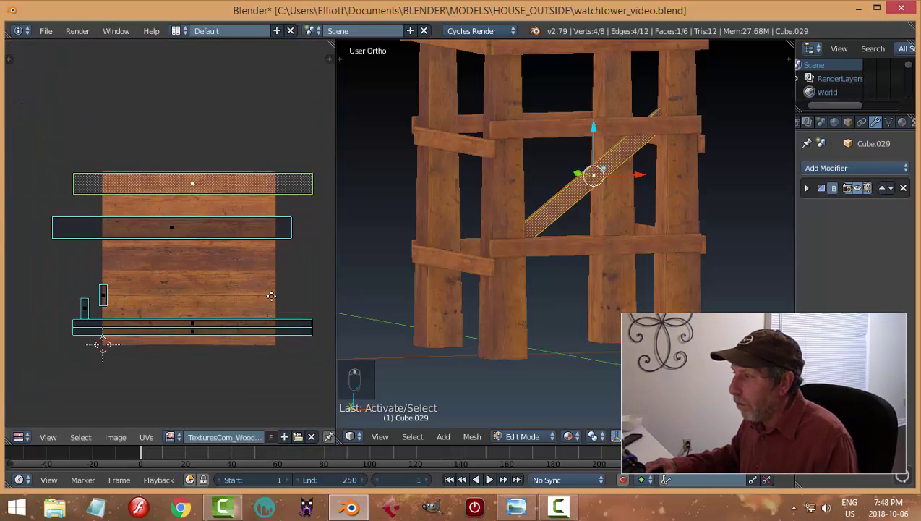
{"action": "scroll", "coordinate": [263, 293], "scroll_direction": "down", "scroll_amount": 2}
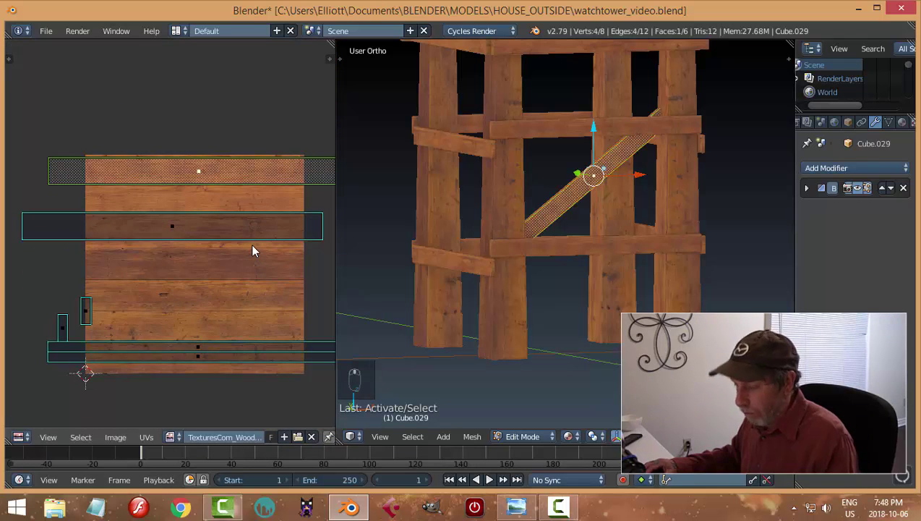
{"action": "key", "text": "g"}
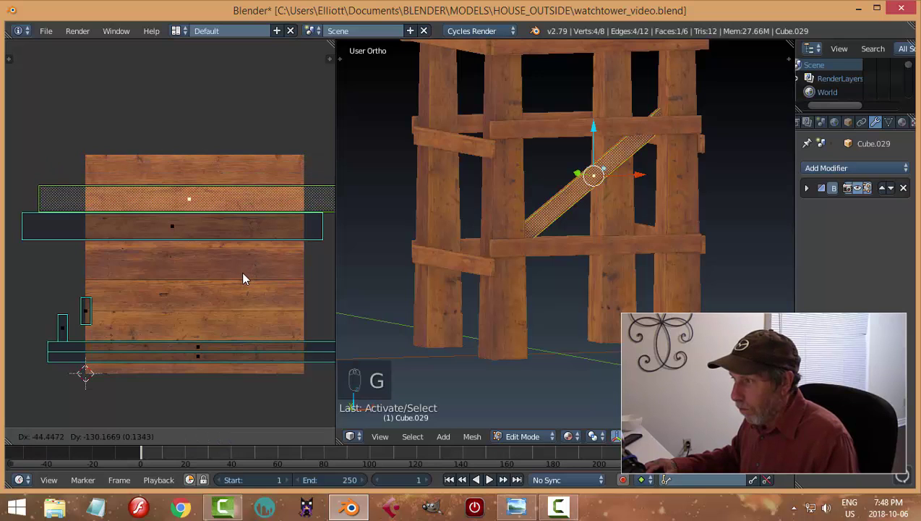
{"action": "left_click", "coordinate": [249, 266]}
{"action": "key", "text": "s"}
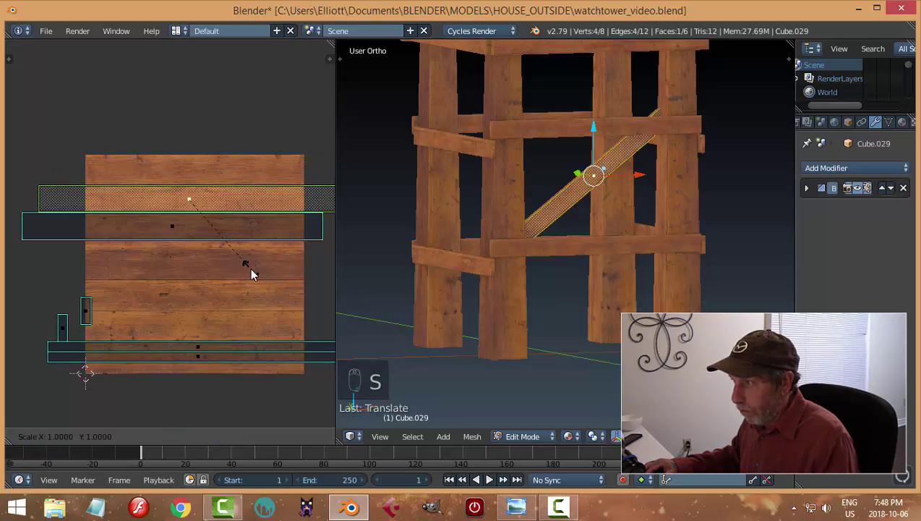
{"action": "left_click", "coordinate": [244, 269]}
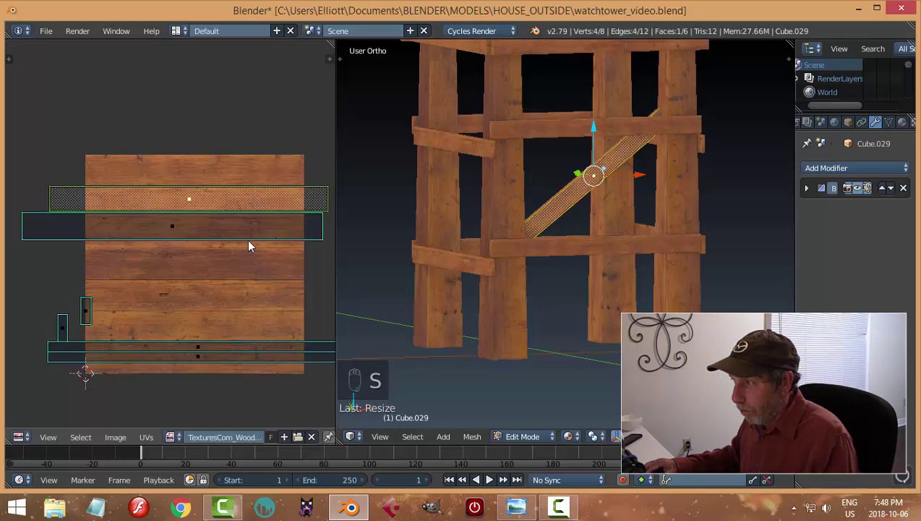
{"action": "scroll", "coordinate": [569, 244], "scroll_direction": "up", "scroll_amount": 3}
{"action": "key", "text": "a"}
{"action": "scroll", "coordinate": [575, 261], "scroll_direction": "up", "scroll_amount": 4}
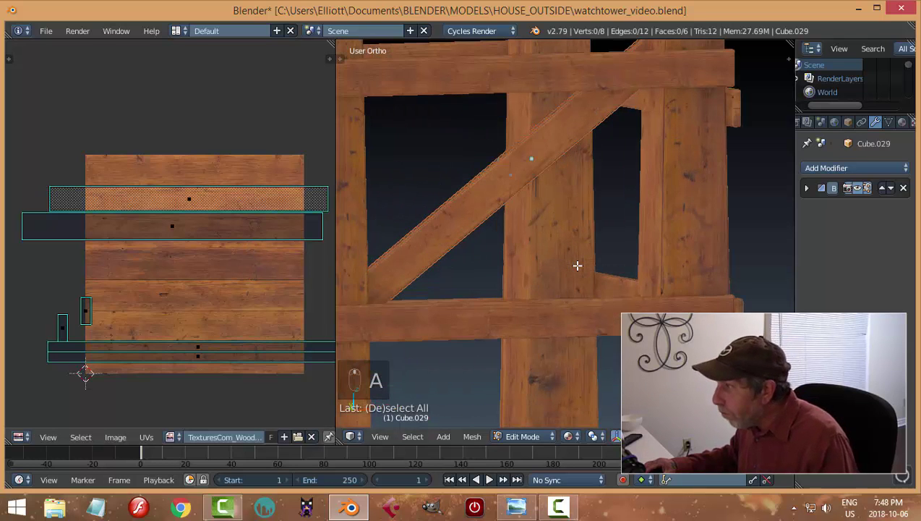
{"action": "scroll", "coordinate": [577, 265], "scroll_direction": "down", "scroll_amount": 3}
{"action": "key", "text": "Tab"}
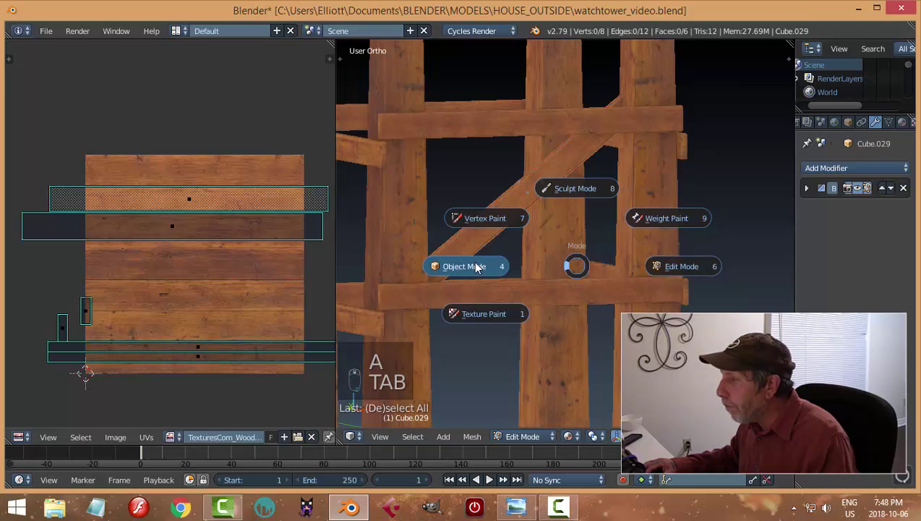
- Select the diagonal brace on this side and slide it slightly sideways
{"action": "key", "text": "a"}
{"action": "key", "text": "a"}
{"action": "scroll", "coordinate": [560, 260], "scroll_direction": "down", "scroll_amount": 3}
{"action": "middle_click_drag", "start_coordinate": [560, 264], "coordinate": [597, 263]}
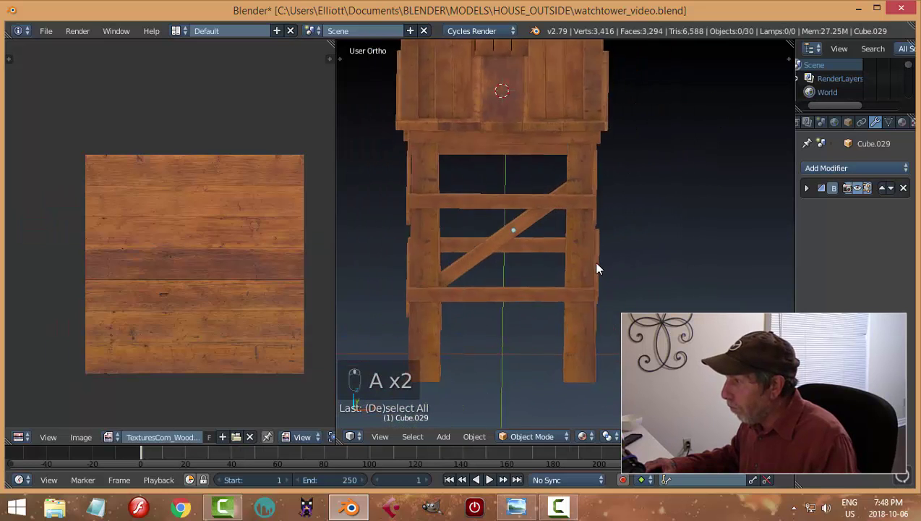
{"action": "scroll", "coordinate": [608, 245], "scroll_direction": "up", "scroll_amount": 4}
{"action": "middle_click_drag", "start_coordinate": [616, 232], "coordinate": [764, 251]}
{"action": "right_click", "coordinate": [653, 179]}
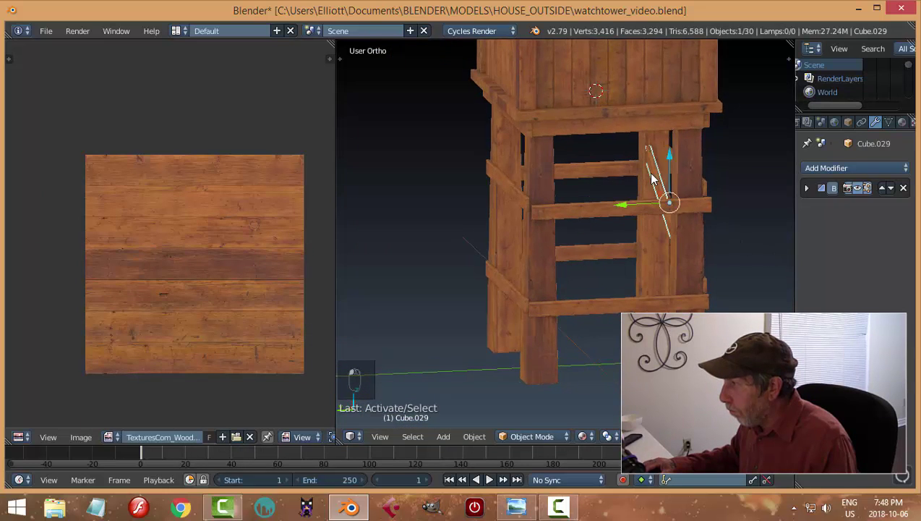
{"action": "left_click_drag", "start_coordinate": [626, 199], "coordinate": [634, 203]}
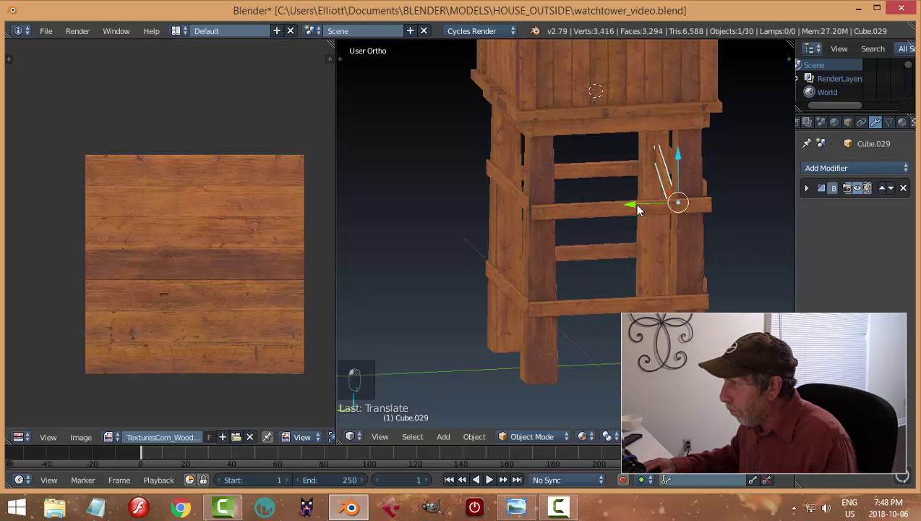
- Select the diagonal brace behind the plank and view it from the right in wireframe
{"action": "key", "text": "a"}
{"action": "middle_click_drag", "start_coordinate": [712, 245], "coordinate": [672, 252]}
{"action": "right_click", "coordinate": [649, 231]}
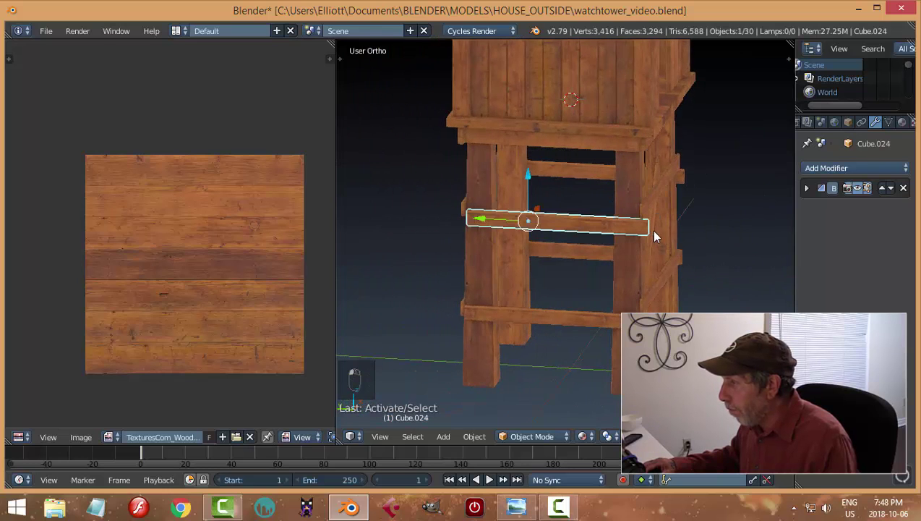
{"action": "right_click", "coordinate": [650, 215]}
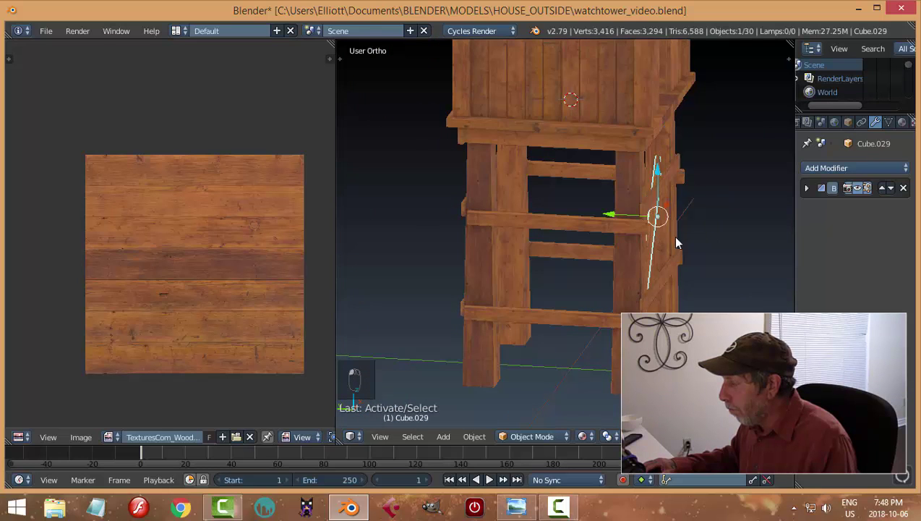
{"action": "middle_click_drag", "start_coordinate": [676, 242], "coordinate": [602, 242]}
{"action": "key", "text": "KP_3"}
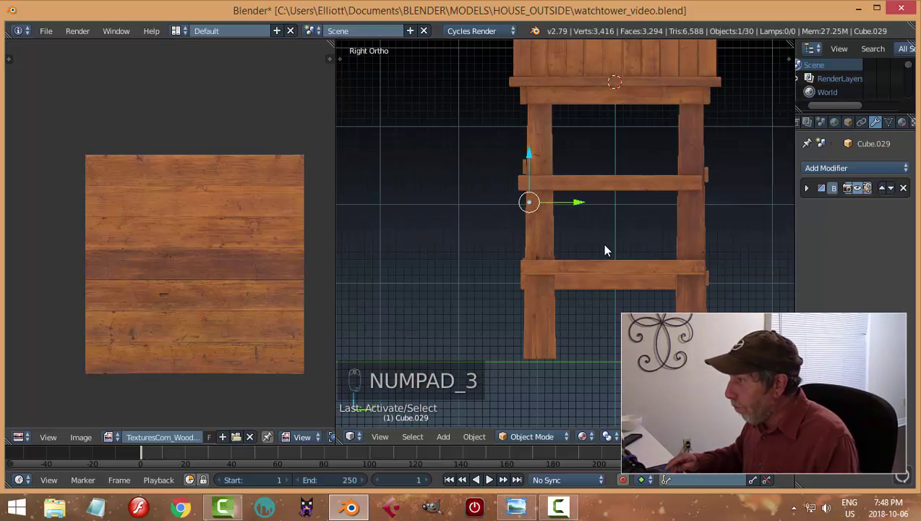
{"action": "key", "text": "z"}
{"action": "left_click", "coordinate": [682, 243]}
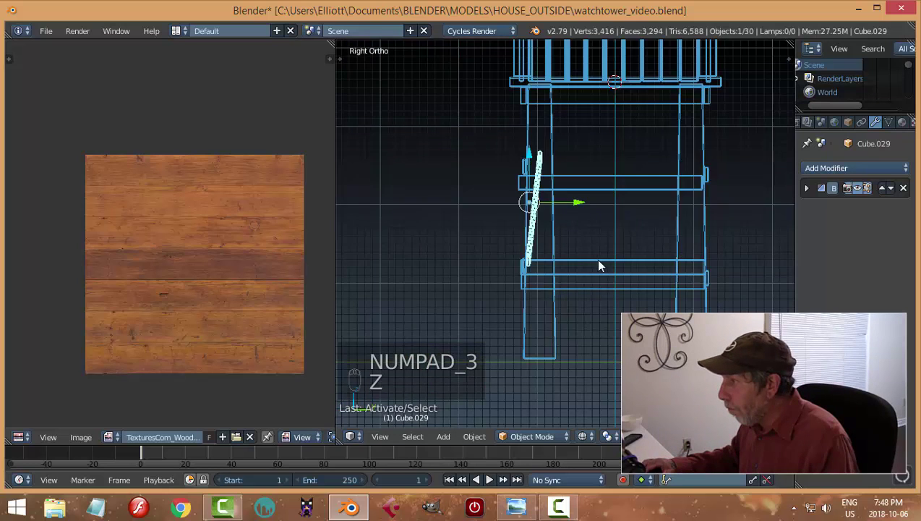
{"action": "scroll", "coordinate": [587, 259], "scroll_direction": "up", "scroll_amount": 3}
- Rotate the brace about -7° and move it 0.05 along Y into line with the leg
{"action": "key", "text": "r"}
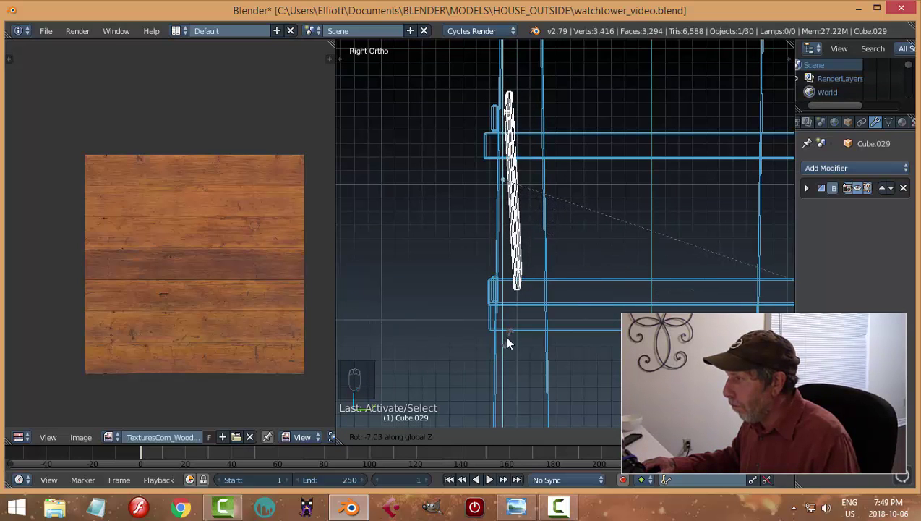
{"action": "left_click", "coordinate": [504, 315]}
{"action": "key", "text": "g"}
{"action": "key", "text": "y"}
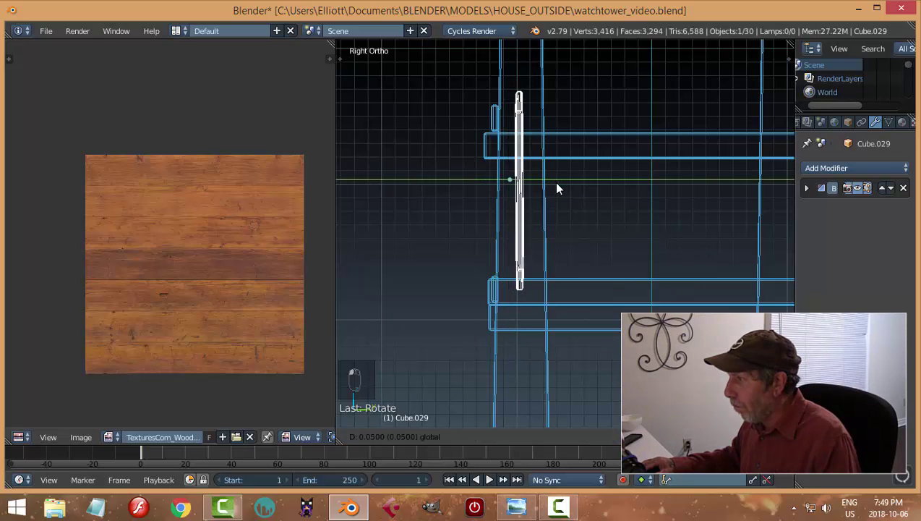
{"action": "left_click", "coordinate": [534, 240]}
{"action": "key", "text": "a"}
- Return to solid shading, then set Viewport Shading to Material to show the wood textures
{"action": "key", "text": "z"}
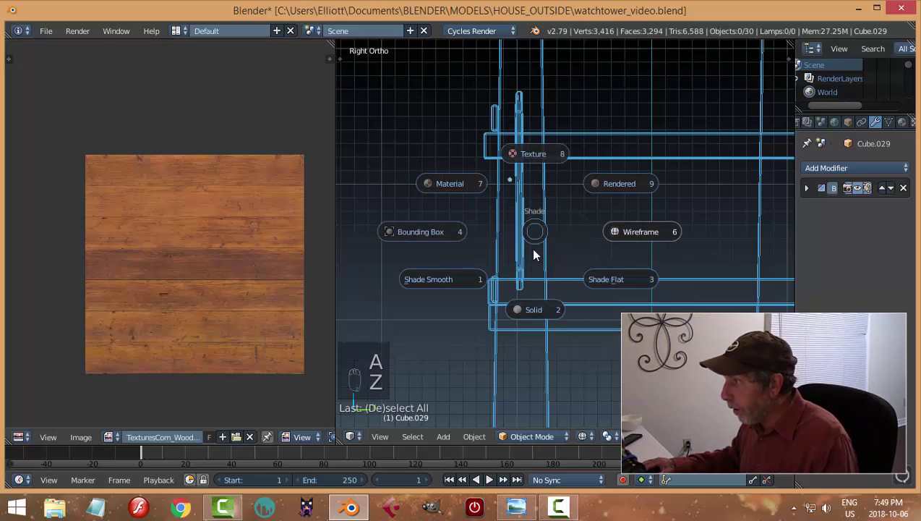
{"action": "left_click", "coordinate": [537, 318]}
{"action": "mouse_move", "coordinate": [538, 318]}
{"action": "middle_mouse_down"}
{"action": "mouse_move", "coordinate": [553, 243]}
{"action": "mouse_move", "coordinate": [648, 308]}
{"action": "mouse_move", "coordinate": [590, 306]}
{"action": "middle_mouse_up"}
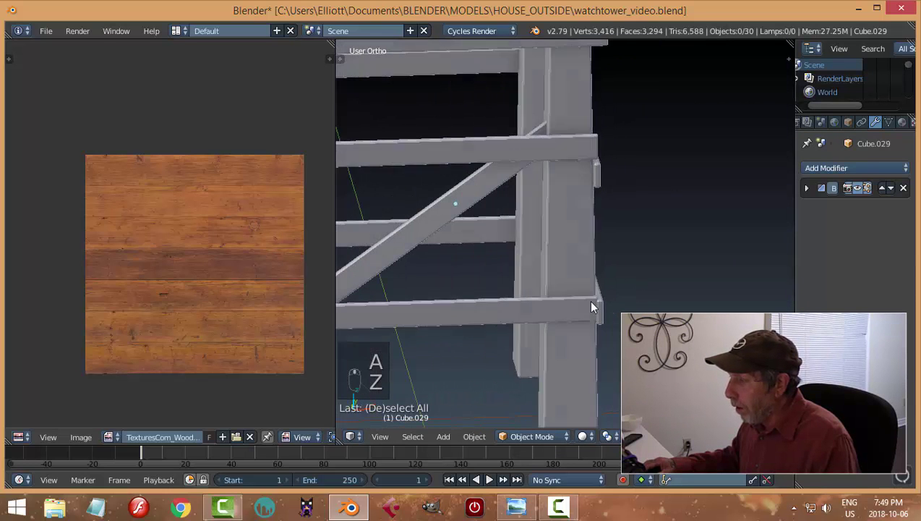
{"action": "left_click", "coordinate": [582, 436]}
{"action": "left_click", "coordinate": [605, 361]}
{"action": "scroll", "coordinate": [545, 360], "scroll_direction": "down", "scroll_amount": 4}
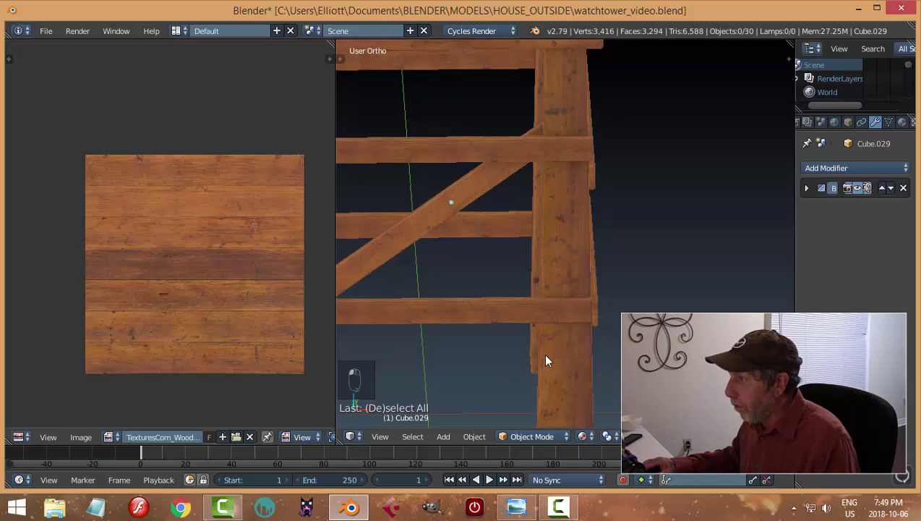
- Duplicate the diagonal brace and move the copy along Y to the far side
{"action": "mouse_move", "coordinate": [502, 271]}
{"action": "middle_mouse_down"}
{"action": "mouse_move", "coordinate": [534, 255]}
{"action": "mouse_move", "coordinate": [471, 317]}
{"action": "mouse_move", "coordinate": [395, 323]}
{"action": "mouse_move", "coordinate": [360, 315]}
{"action": "mouse_move", "coordinate": [404, 332]}
{"action": "mouse_move", "coordinate": [476, 300]}
{"action": "mouse_move", "coordinate": [570, 321]}
{"action": "mouse_move", "coordinate": [650, 306]}
{"action": "mouse_move", "coordinate": [510, 316]}
{"action": "mouse_move", "coordinate": [411, 303]}
{"action": "mouse_move", "coordinate": [374, 313]}
{"action": "middle_mouse_up"}
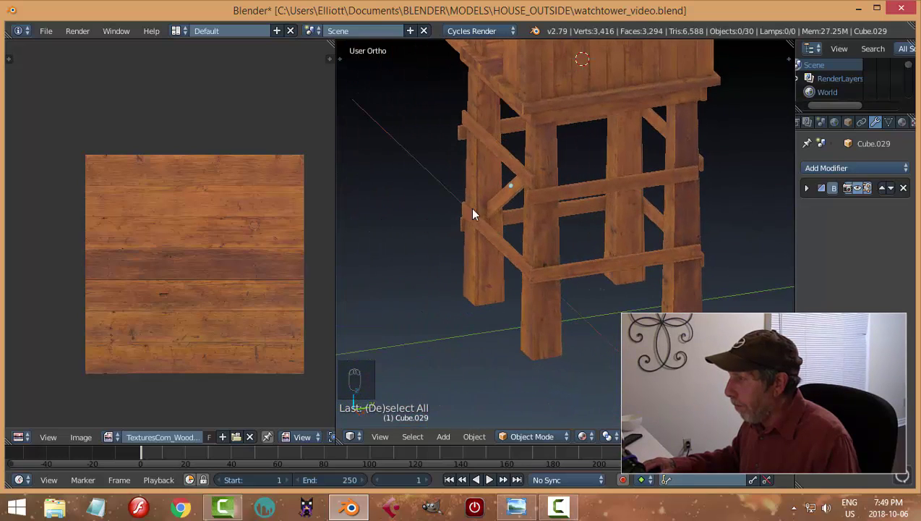
{"action": "mouse_move", "coordinate": [552, 266]}
{"action": "middle_mouse_down"}
{"action": "mouse_move", "coordinate": [629, 234]}
{"action": "mouse_move", "coordinate": [562, 260]}
{"action": "middle_mouse_up"}
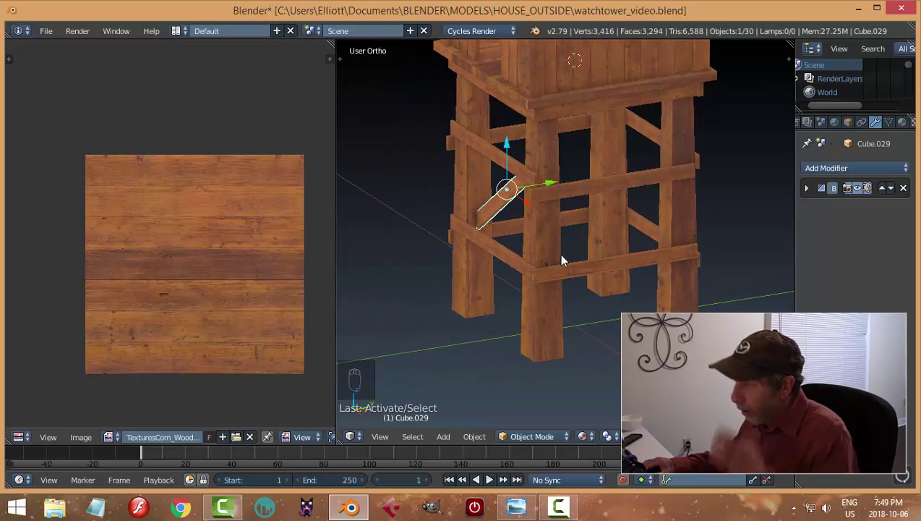
{"action": "key", "text": "shift+d"}
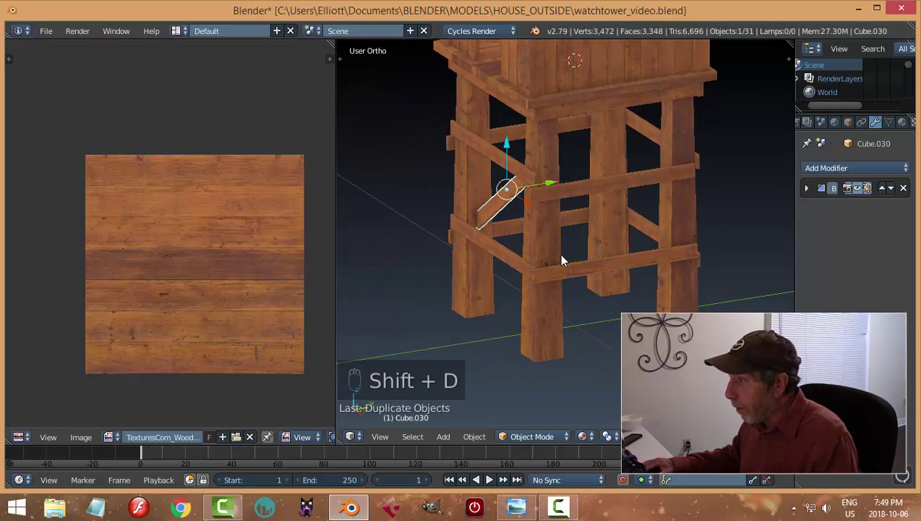
{"action": "key", "text": "y"}
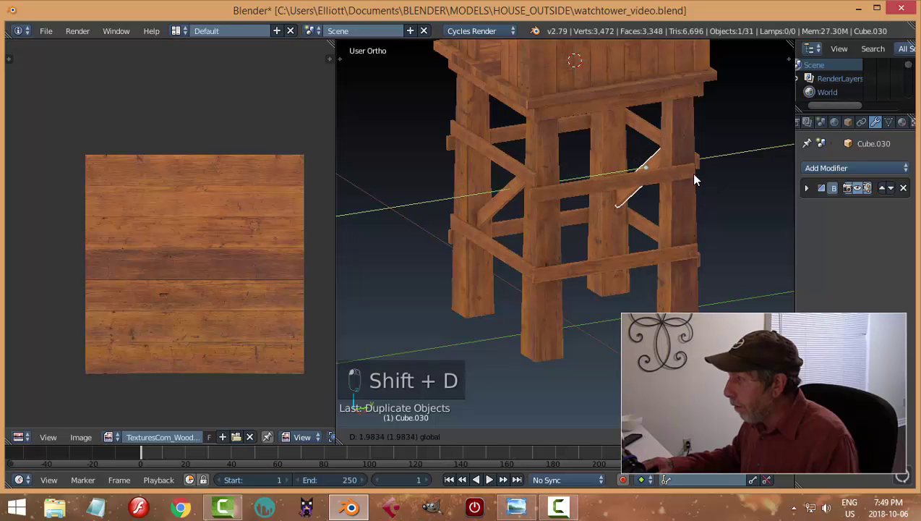
{"action": "left_click", "coordinate": [688, 173]}
{"action": "middle_click_drag", "start_coordinate": [702, 217], "coordinate": [478, 233]}
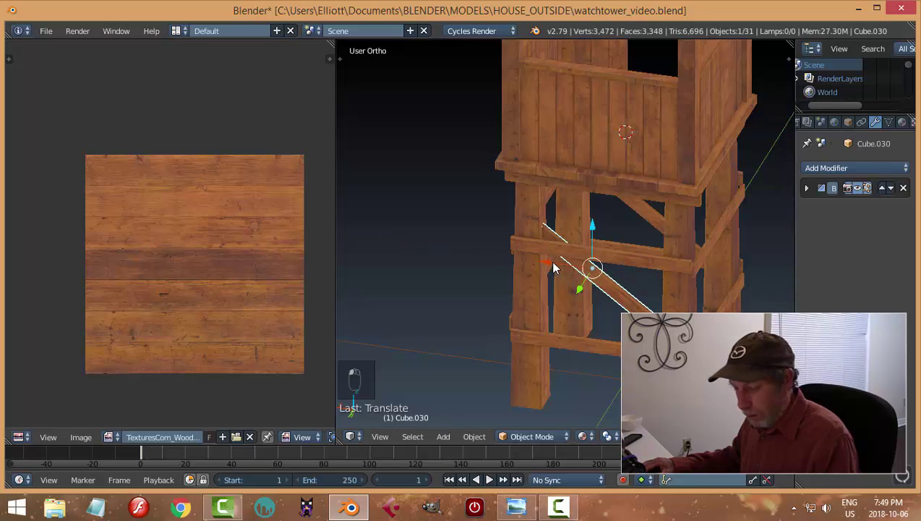
{"action": "key", "text": "a"}
- Duplicate another brace, rotate the copy 35° and set it against the front leg
{"action": "middle_click_drag", "start_coordinate": [547, 259], "coordinate": [745, 234]}
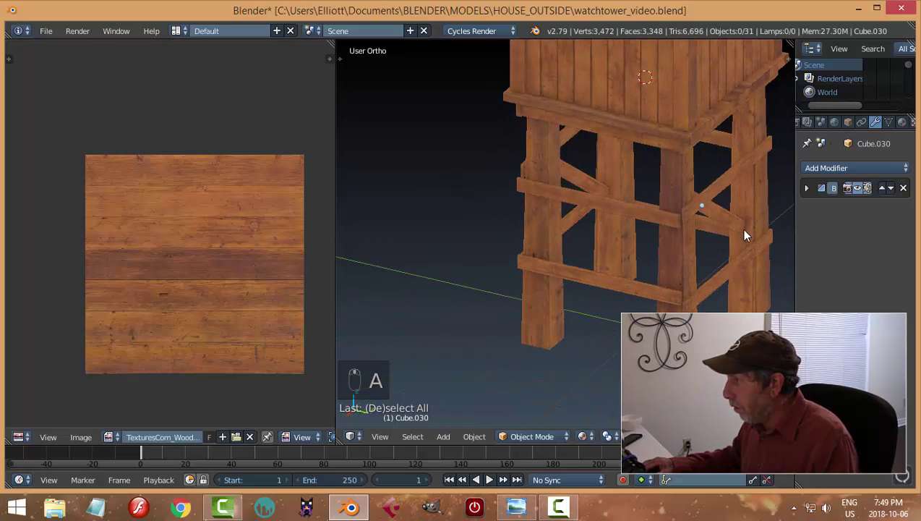
{"action": "right_click", "coordinate": [740, 229]}
{"action": "middle_click_drag", "start_coordinate": [715, 294], "coordinate": [748, 279]}
{"action": "key", "text": "shift+d"}
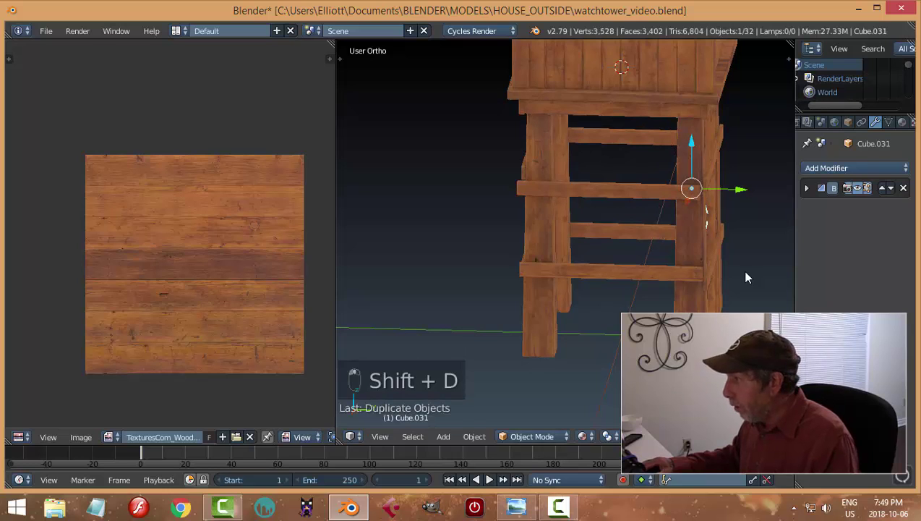
{"action": "type", "text": "r"}
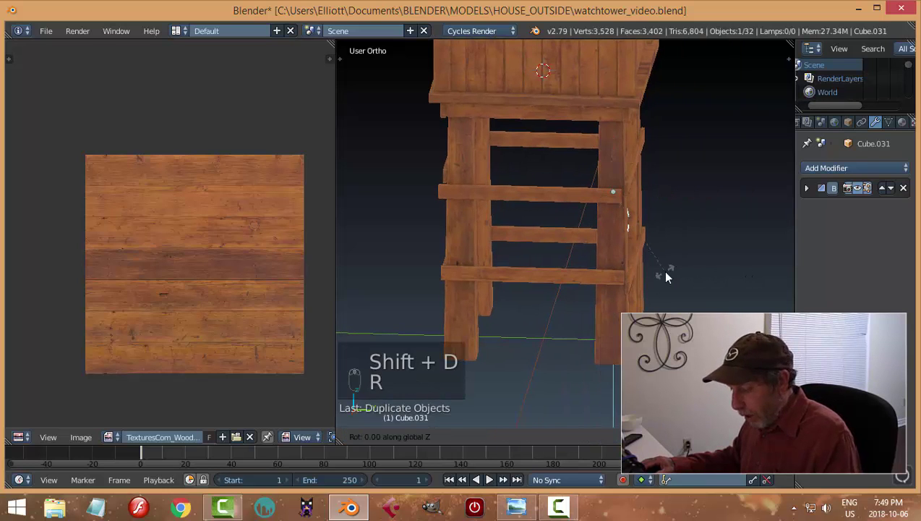
{"action": "type", "text": "35"}
{"action": "key", "text": "Return"}
{"action": "middle_click_drag", "start_coordinate": [662, 270], "coordinate": [590, 253]}
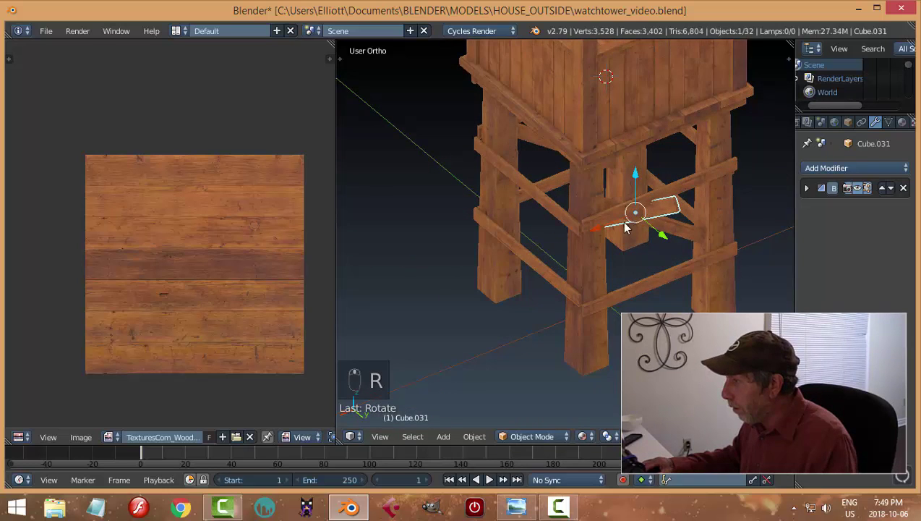
{"action": "key", "text": "g"}
{"action": "left_click", "coordinate": [525, 264]}
- Fine-tune the rotated board's position with Y-axis and X-axis moves
{"action": "middle_click_drag", "start_coordinate": [526, 264], "coordinate": [659, 226]}
{"action": "key", "text": "g"}
{"action": "key", "text": "y"}
{"action": "left_click", "coordinate": [596, 221]}
{"action": "middle_click_drag", "start_coordinate": [577, 254], "coordinate": [693, 245]}
{"action": "key", "text": "g"}
{"action": "key", "text": "x"}
{"action": "left_click", "coordinate": [497, 208]}
{"action": "key", "text": "a"}
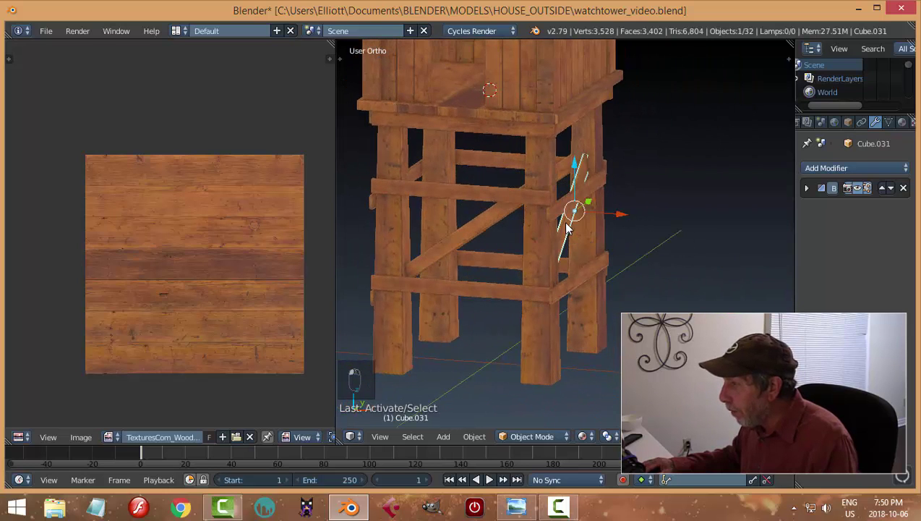
- Duplicate the board and move the copy along X to the tower's left side
{"action": "key", "text": "shift+d"}
{"action": "right_click", "coordinate": [634, 219]}
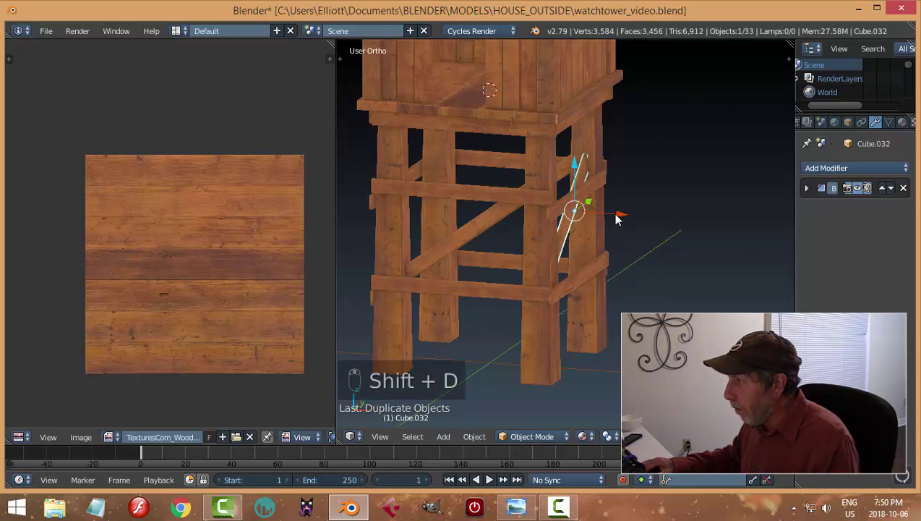
{"action": "key", "text": "g"}
{"action": "key", "text": "x"}
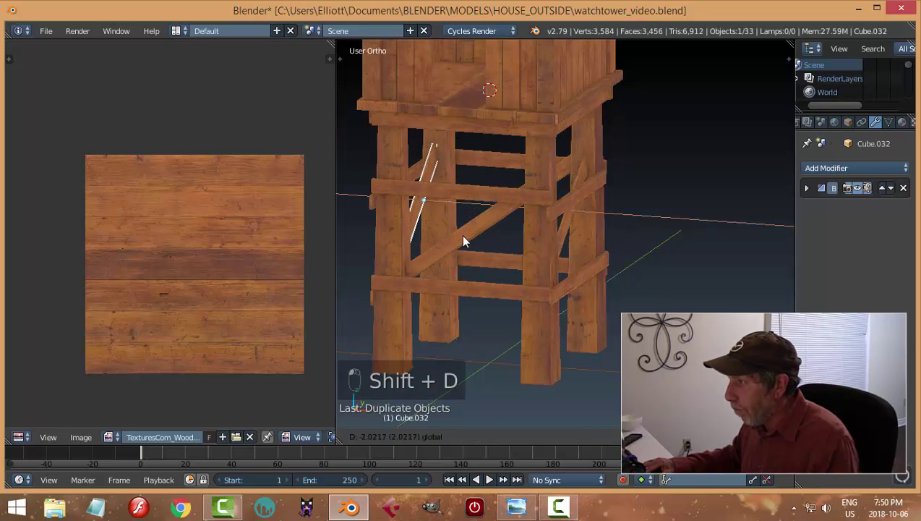
{"action": "left_click", "coordinate": [465, 241]}
{"action": "key", "text": "a"}
{"action": "middle_click_drag", "start_coordinate": [534, 253], "coordinate": [559, 244]}
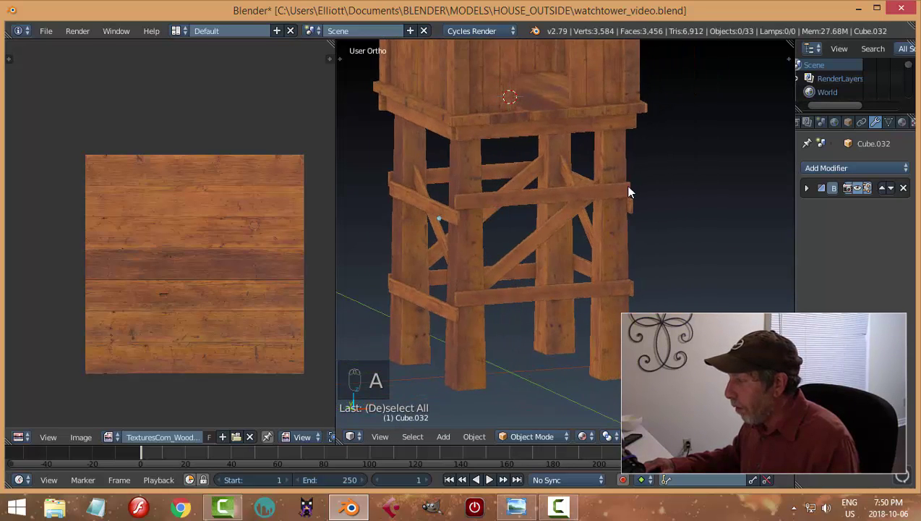
- Rotate a diagonal brace about the Y axis and shift it along X
{"action": "middle_click_drag", "start_coordinate": [629, 192], "coordinate": [583, 232]}
{"action": "right_click", "coordinate": [609, 230]}
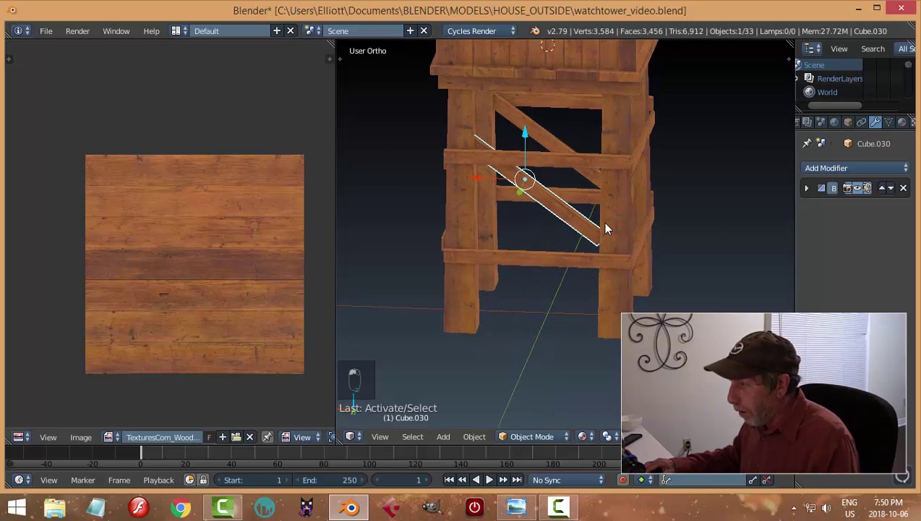
{"action": "key", "text": "r"}
{"action": "key", "text": "y"}
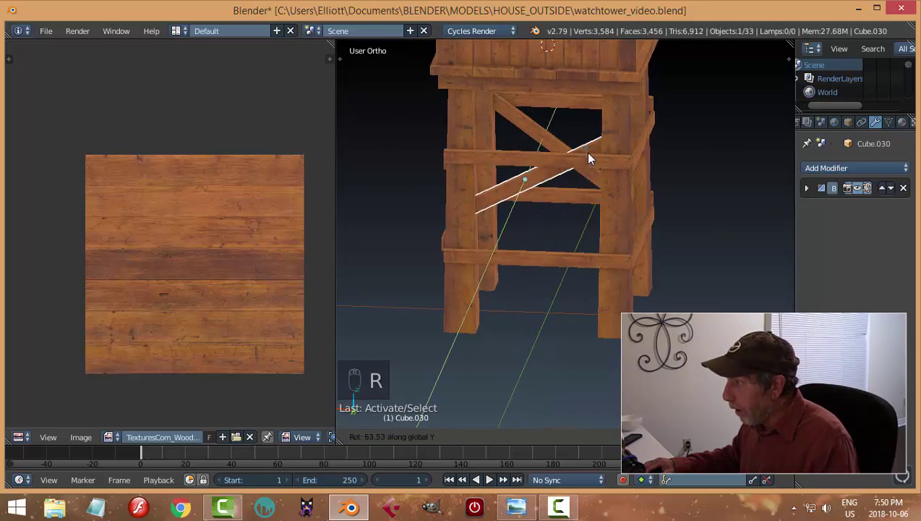
{"action": "left_click", "coordinate": [588, 145]}
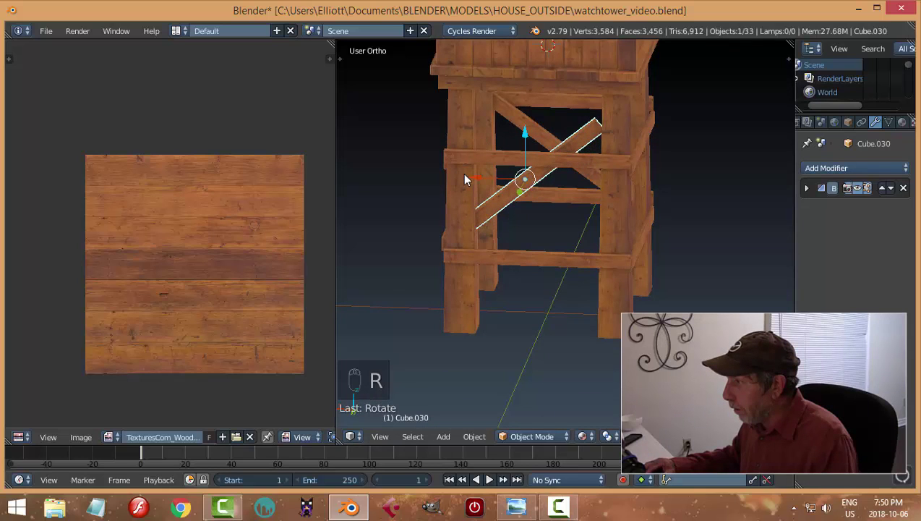
{"action": "key", "text": "g"}
{"action": "key", "text": "x"}
{"action": "left_click", "coordinate": [491, 198]}
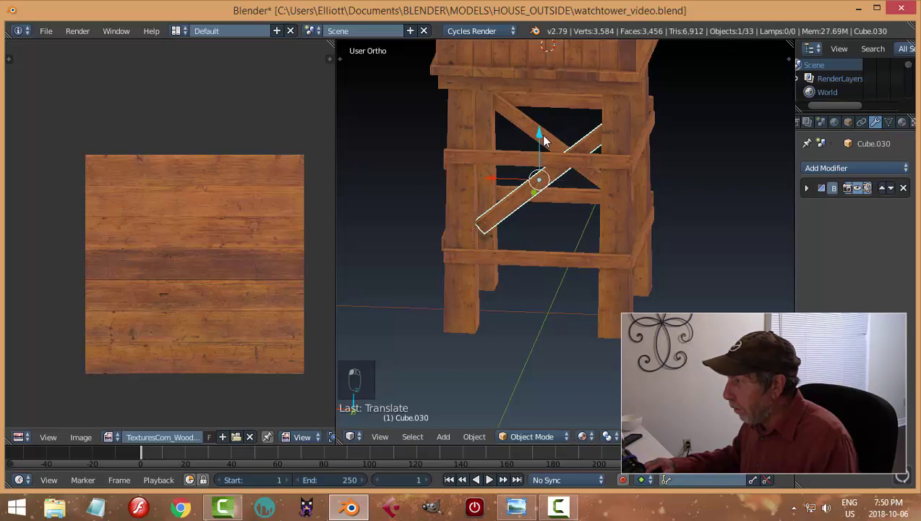
- Move the brace again along X and adjust its rotation
{"action": "key", "text": "g"}
{"action": "key", "text": "z"}
{"action": "key", "text": "x"}
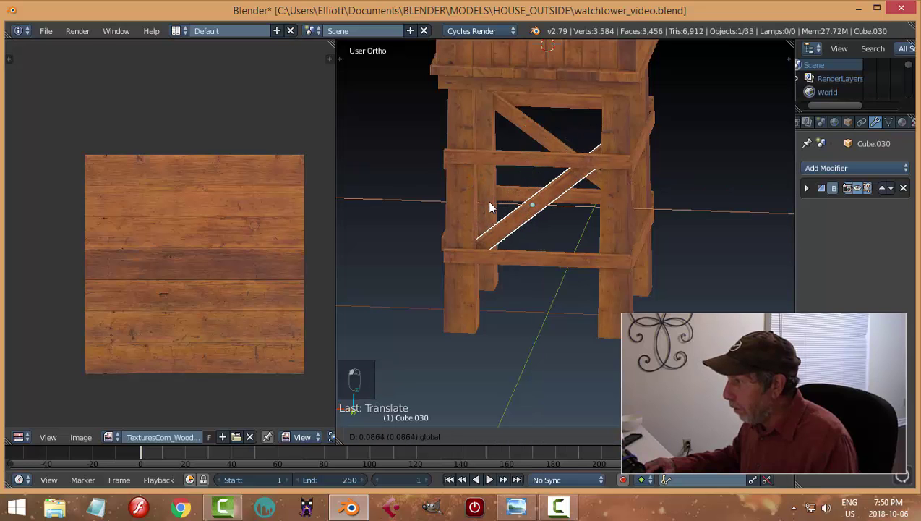
{"action": "left_click", "coordinate": [487, 206]}
{"action": "middle_click_drag", "start_coordinate": [488, 206], "coordinate": [563, 220]}
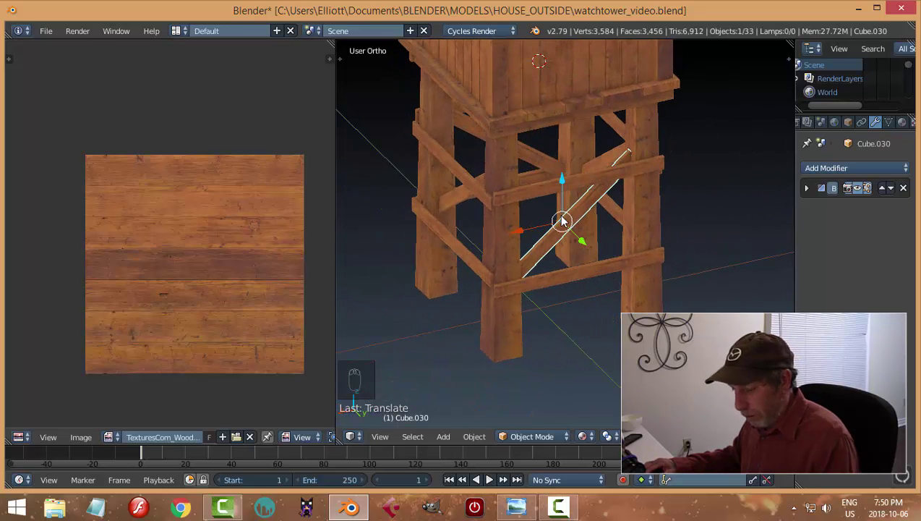
{"action": "key", "text": "r"}
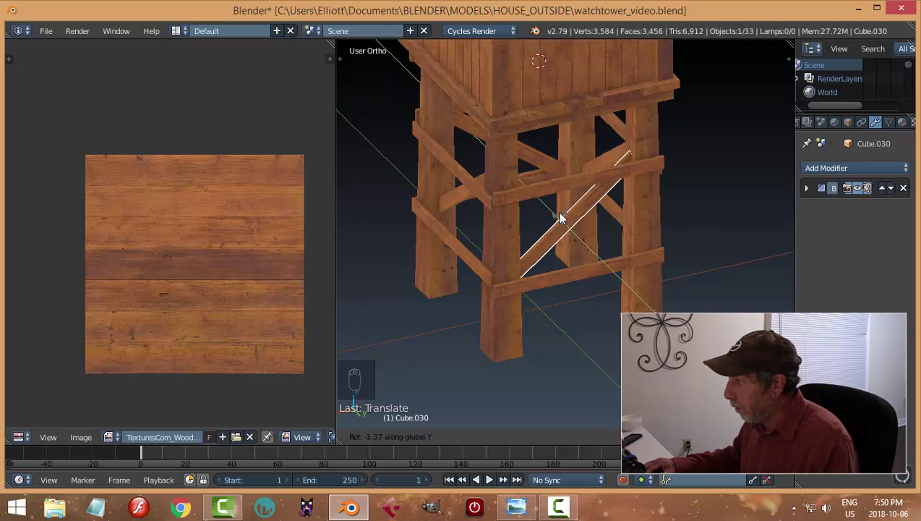
{"action": "left_click", "coordinate": [564, 217]}
{"action": "middle_click_drag", "start_coordinate": [624, 250], "coordinate": [504, 260]}
- Tilt brace Cube.032 about X, slide it along Y, and raise it into place
{"action": "key", "text": "a"}
{"action": "right_click", "coordinate": [592, 221]}
{"action": "middle_click_drag", "start_coordinate": [593, 221], "coordinate": [599, 245]}
{"action": "key", "text": "r"}
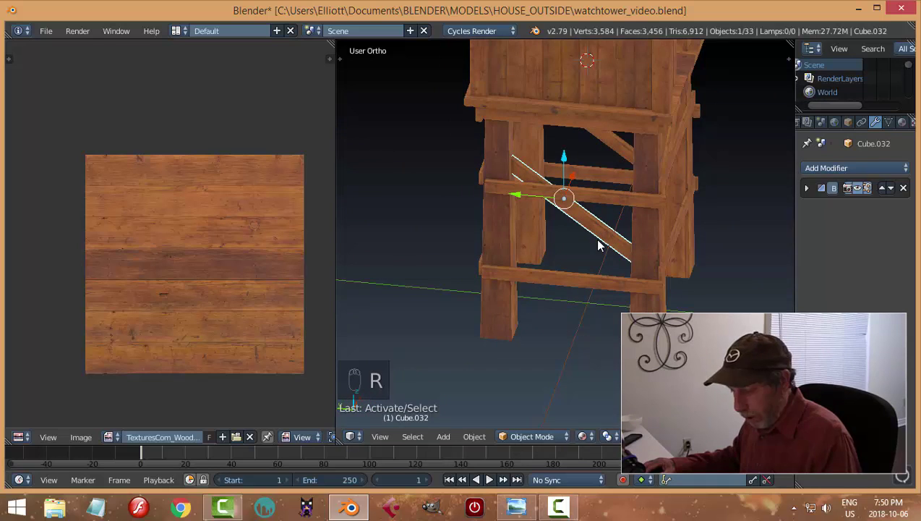
{"action": "key", "text": "r"}
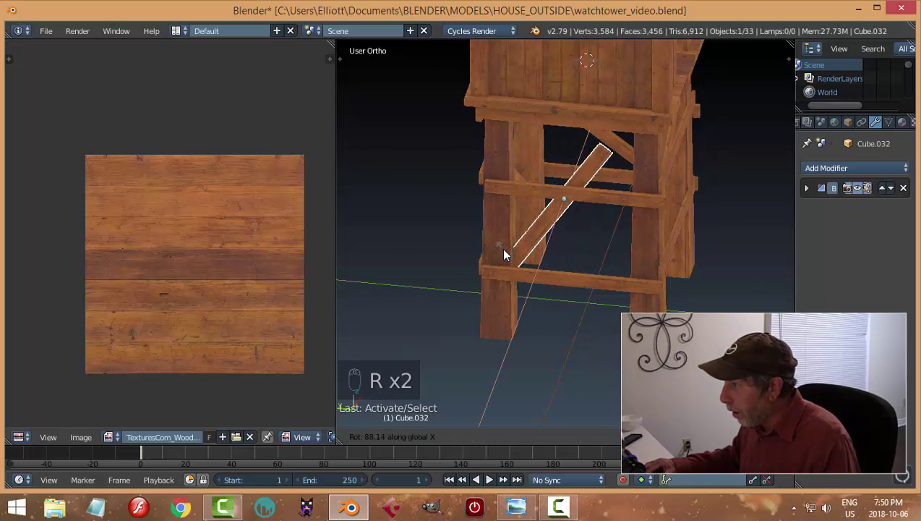
{"action": "left_click", "coordinate": [487, 228]}
{"action": "mouse_move", "coordinate": [546, 206]}
{"action": "right_mouse_down"}
{"action": "mouse_move", "coordinate": [516, 189]}
{"action": "mouse_move", "coordinate": [541, 221]}
{"action": "right_mouse_up"}
{"action": "middle_click_drag", "start_coordinate": [541, 220], "coordinate": [626, 166]}
{"action": "left_click_drag", "start_coordinate": [626, 154], "coordinate": [627, 145]}
{"action": "middle_click_drag", "start_coordinate": [628, 145], "coordinate": [573, 203]}
{"action": "left_click_drag", "start_coordinate": [569, 219], "coordinate": [550, 221]}
{"action": "middle_click_drag", "start_coordinate": [551, 230], "coordinate": [587, 233]}
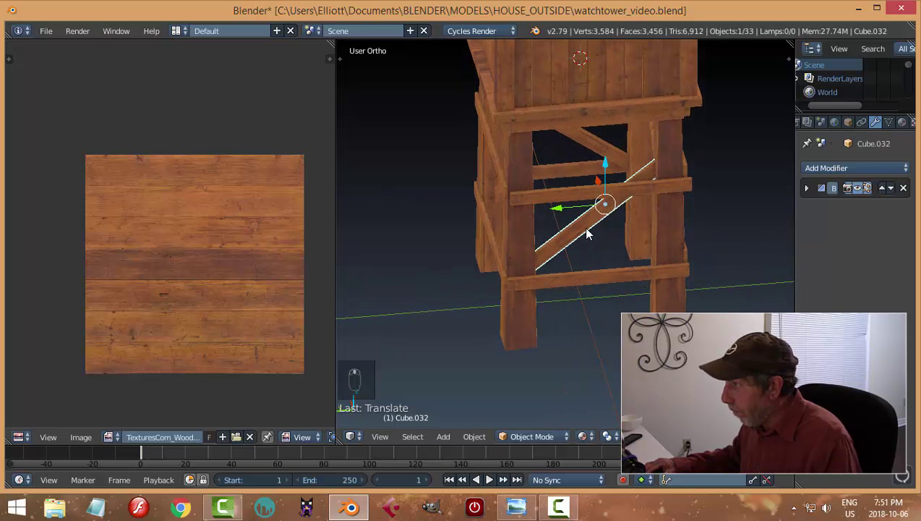
{"action": "key", "text": "r"}
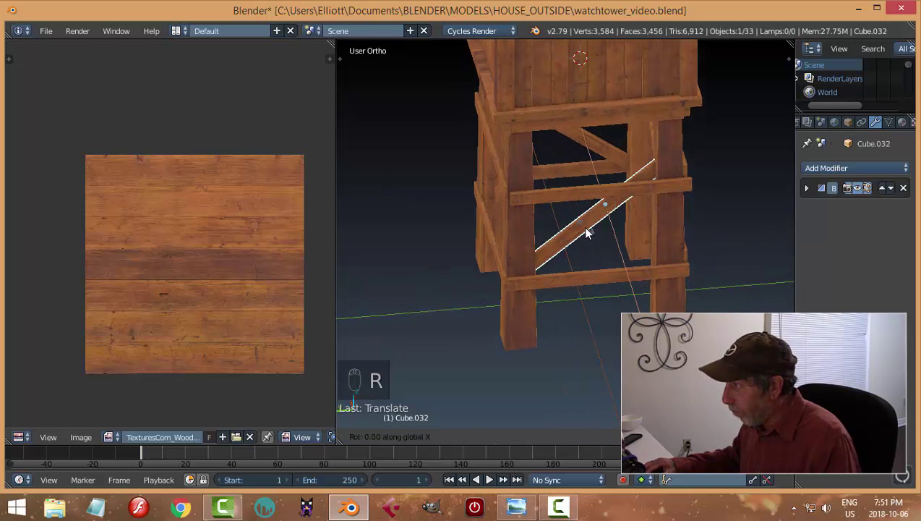
{"action": "left_click", "coordinate": [582, 230]}
- Nudge the brace along X and save the file, overwriting it
{"action": "key", "text": "a"}
{"action": "middle_click_drag", "start_coordinate": [648, 246], "coordinate": [534, 235]}
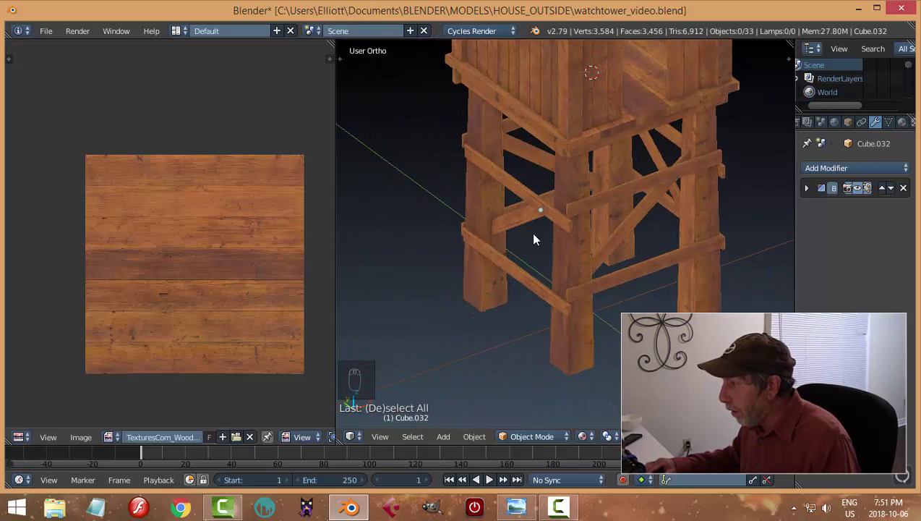
{"action": "left_click_drag", "start_coordinate": [586, 197], "coordinate": [581, 195]}
{"action": "mouse_move", "coordinate": [590, 216]}
{"action": "middle_mouse_down"}
{"action": "mouse_move", "coordinate": [619, 264]}
{"action": "mouse_move", "coordinate": [609, 263]}
{"action": "mouse_move", "coordinate": [672, 217]}
{"action": "mouse_move", "coordinate": [707, 250]}
{"action": "mouse_move", "coordinate": [732, 208]}
{"action": "mouse_move", "coordinate": [629, 212]}
{"action": "mouse_move", "coordinate": [653, 228]}
{"action": "mouse_move", "coordinate": [582, 201]}
{"action": "middle_mouse_up"}
{"action": "key", "text": "a"}
{"action": "key", "text": "ctrl+s"}
{"action": "left_click", "coordinate": [672, 217]}
- Duplicate a diagonal brace, raise the copy into the upper bay, and tilt it about X
{"action": "right_click", "coordinate": [582, 198]}
{"action": "key", "text": "shift+d"}
{"action": "left_click", "coordinate": [618, 223]}
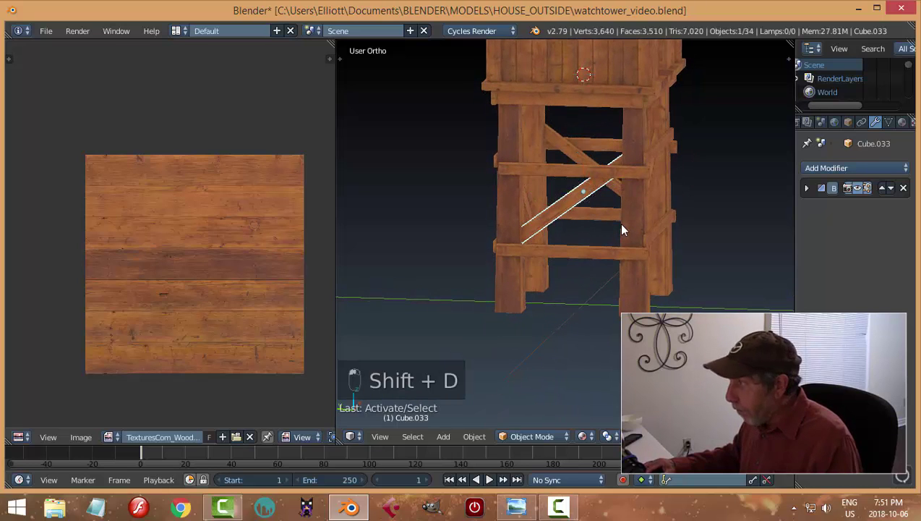
{"action": "left_click_drag", "start_coordinate": [586, 148], "coordinate": [590, 81]}
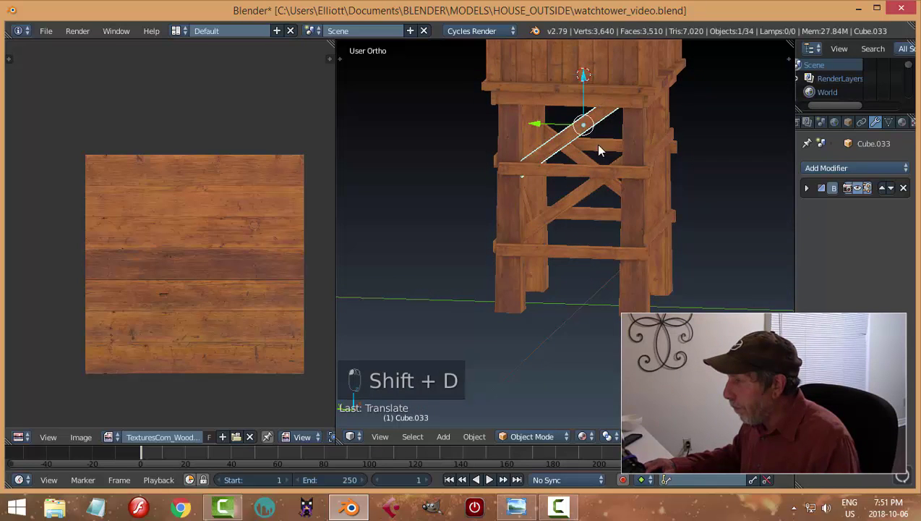
{"action": "middle_click_drag", "start_coordinate": [595, 143], "coordinate": [621, 169]}
{"action": "key", "text": "r"}
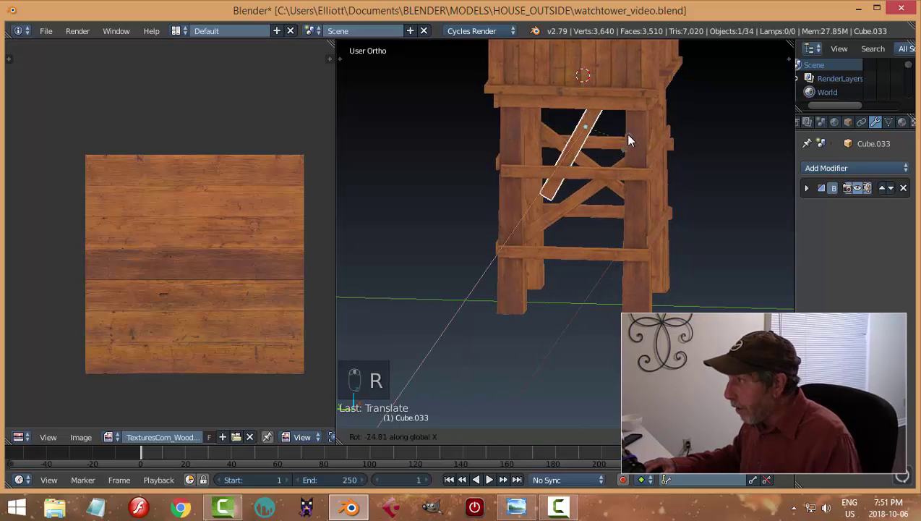
{"action": "left_click", "coordinate": [587, 124]}
{"action": "mouse_move", "coordinate": [587, 124]}
{"action": "middle_mouse_down"}
{"action": "mouse_move", "coordinate": [645, 159]}
{"action": "mouse_move", "coordinate": [531, 166]}
{"action": "mouse_move", "coordinate": [512, 155]}
{"action": "mouse_move", "coordinate": [574, 131]}
{"action": "middle_mouse_up"}
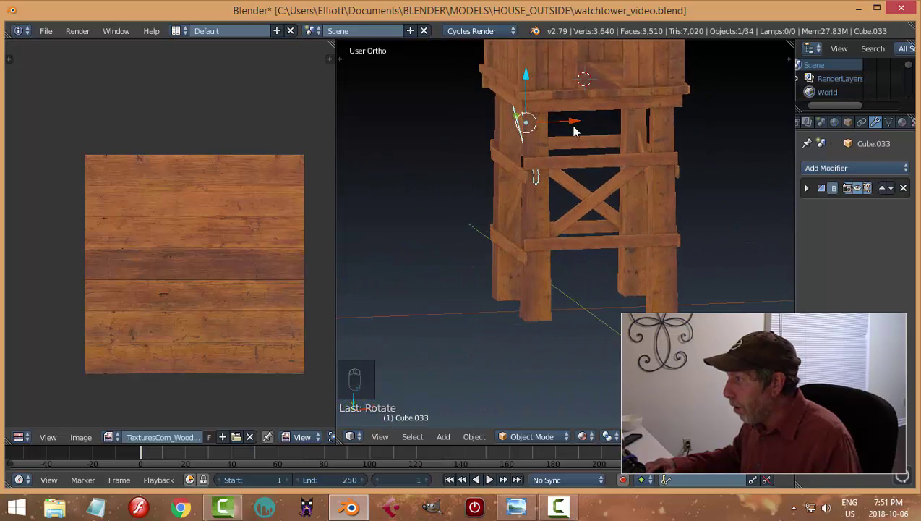
{"action": "left_click", "coordinate": [574, 125]}
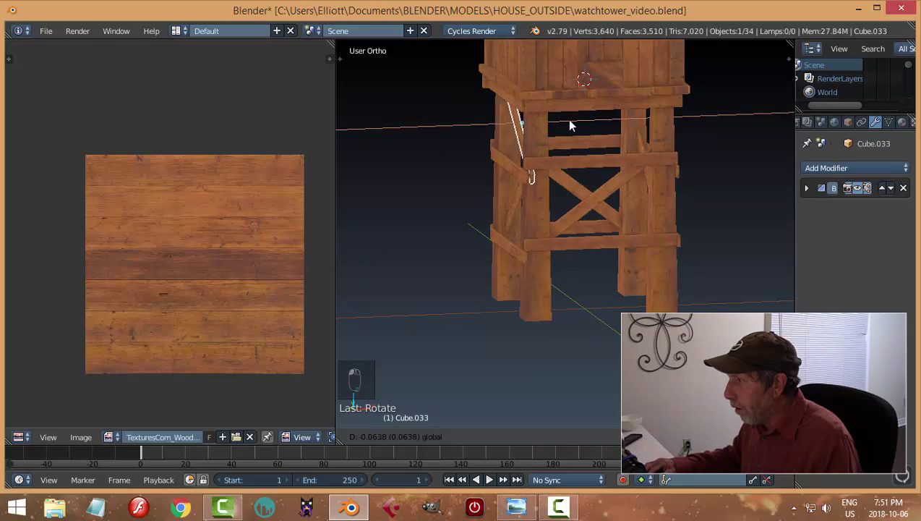
{"action": "left_click", "coordinate": [567, 120]}
{"action": "middle_click_drag", "start_coordinate": [572, 124], "coordinate": [683, 128]}
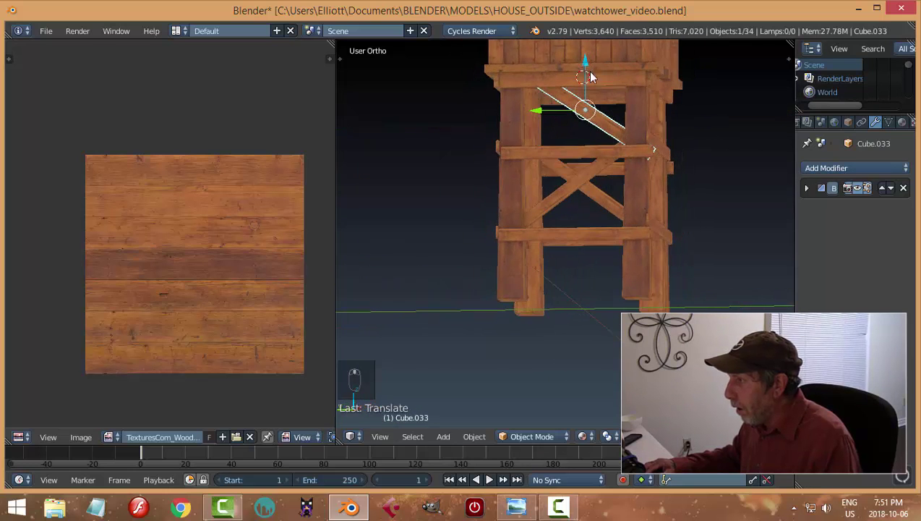
{"action": "left_click_drag", "start_coordinate": [586, 69], "coordinate": [535, 131]}
{"action": "middle_click_drag", "start_coordinate": [535, 132], "coordinate": [587, 154]}
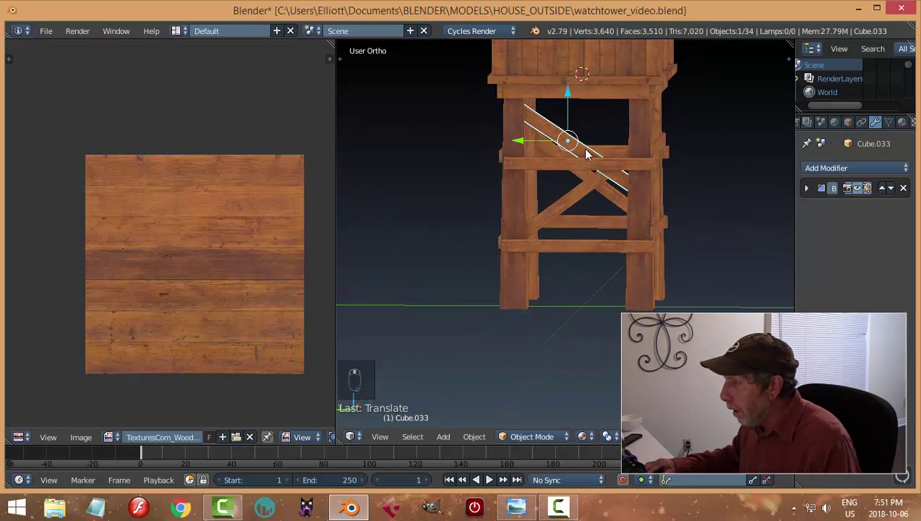
{"action": "left_click_drag", "start_coordinate": [519, 143], "coordinate": [495, 139]}
- In Edit Mode, move the copied brace's end face to extend it
{"action": "key", "text": "Tab"}
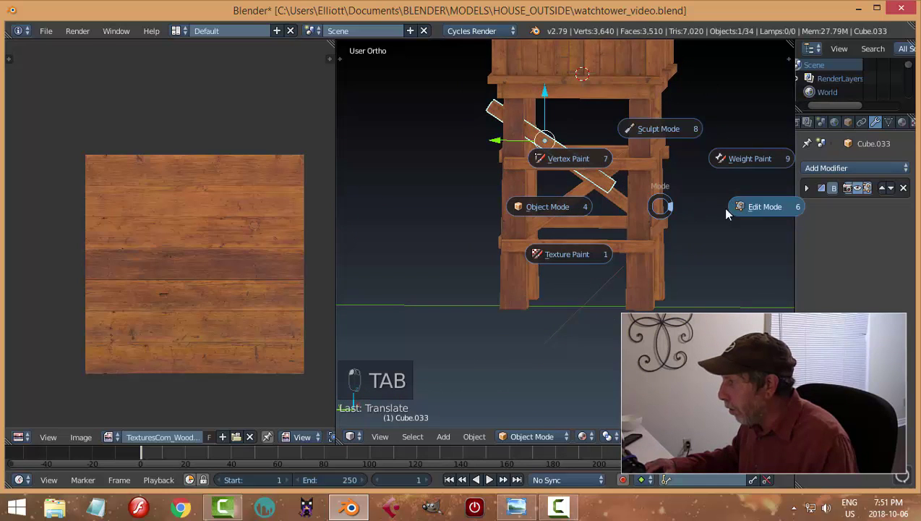
{"action": "scroll", "coordinate": [669, 209], "scroll_direction": "up", "scroll_amount": 5}
{"action": "right_click", "coordinate": [608, 149]}
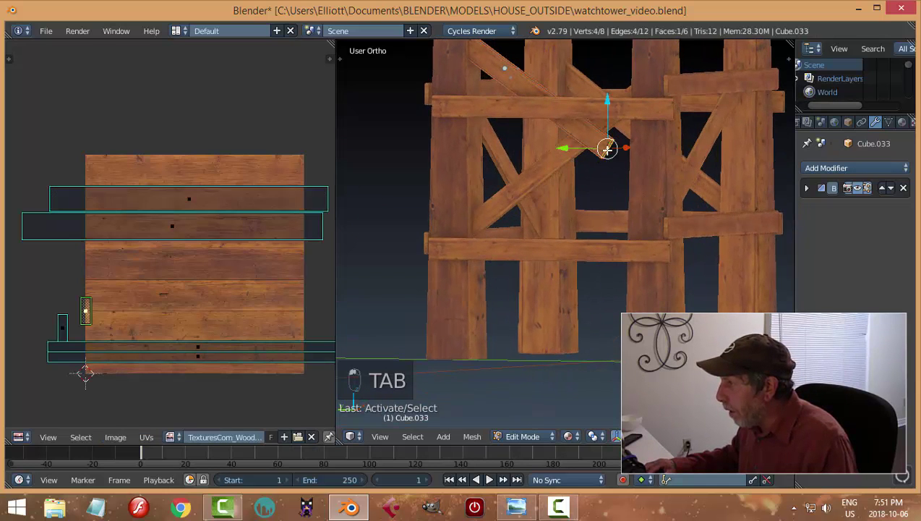
{"action": "key", "text": "g"}
{"action": "left_click", "coordinate": [582, 118]}
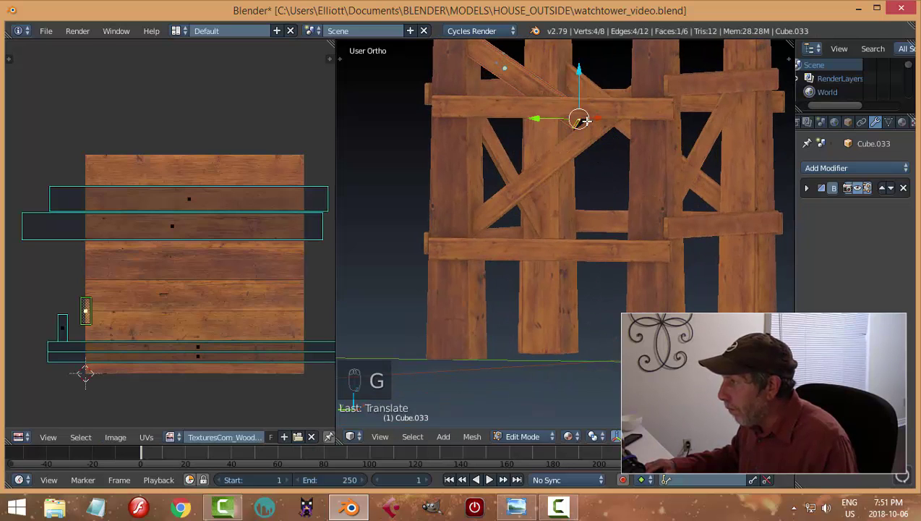
{"action": "key", "text": "Tab"}
{"action": "left_click", "coordinate": [491, 122]}
{"action": "scroll", "coordinate": [600, 145], "scroll_direction": "down", "scroll_amount": 5}
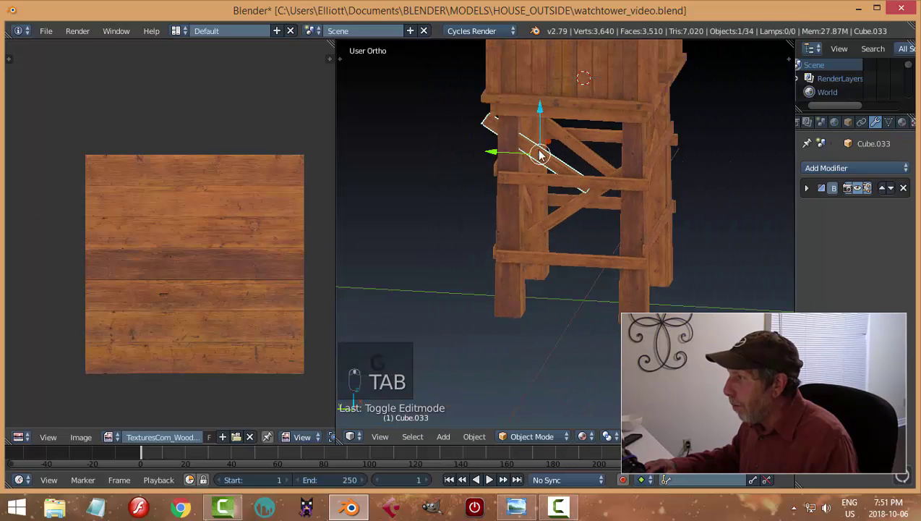
- Move the brace right and up, rotate it about X, and raise it vertically
{"action": "right_click_drag", "start_coordinate": [504, 158], "coordinate": [543, 161]}
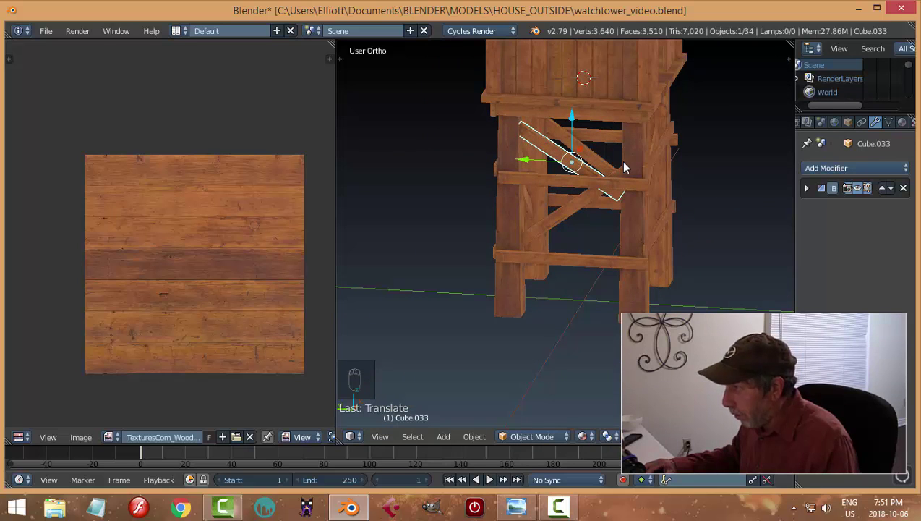
{"action": "key", "text": "r"}
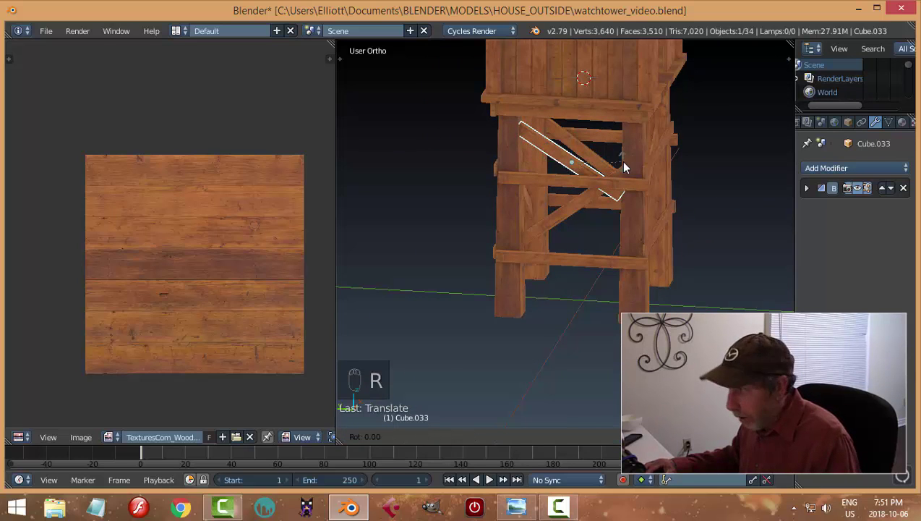
{"action": "key", "text": "x"}
{"action": "left_click", "coordinate": [622, 153]}
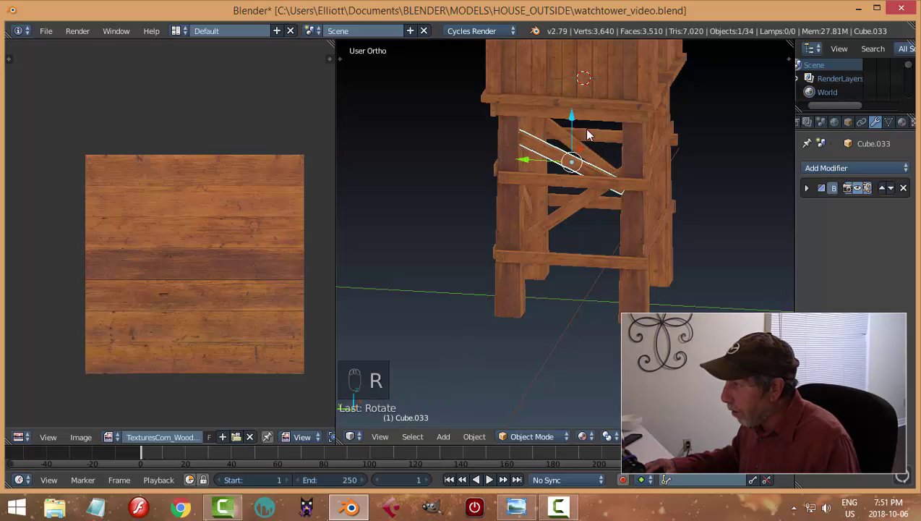
{"action": "right_click_drag", "start_coordinate": [584, 128], "coordinate": [573, 108]}
{"action": "key", "text": "z"}
{"action": "left_click", "coordinate": [572, 108]}
{"action": "middle_click_drag", "start_coordinate": [573, 109], "coordinate": [541, 185]}
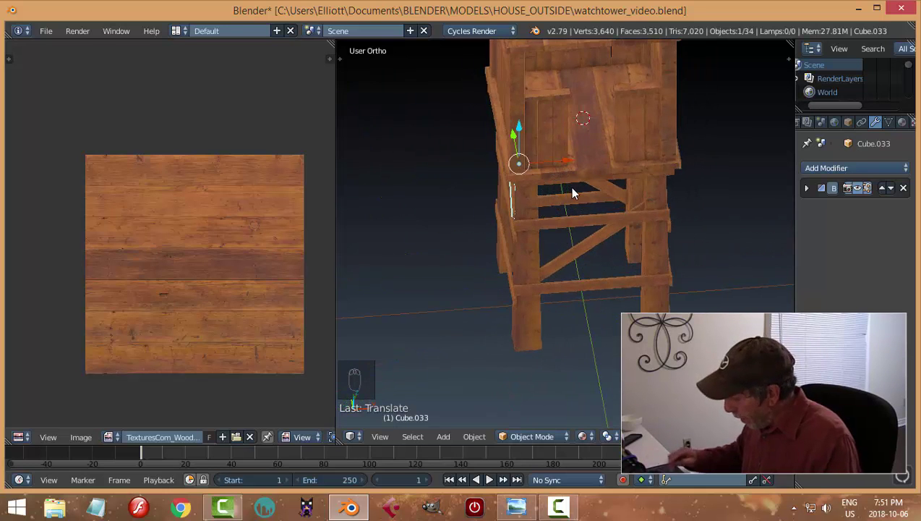
- In front wireframe view, rotate the board upright around Z and slide it along X
{"action": "key", "text": "KP_3"}
{"action": "key", "text": "KP_1"}
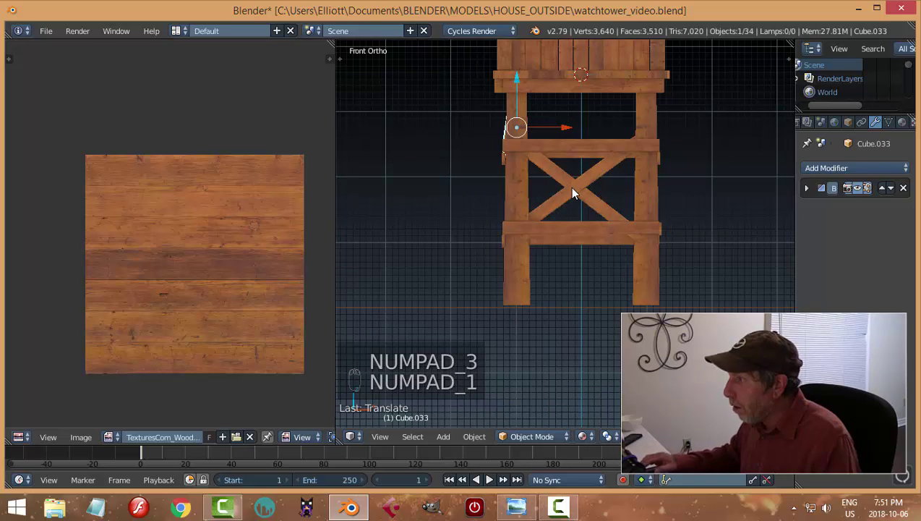
{"action": "key", "text": "z"}
{"action": "left_click", "coordinate": [631, 188]}
{"action": "scroll", "coordinate": [563, 141], "scroll_direction": "up", "scroll_amount": 2}
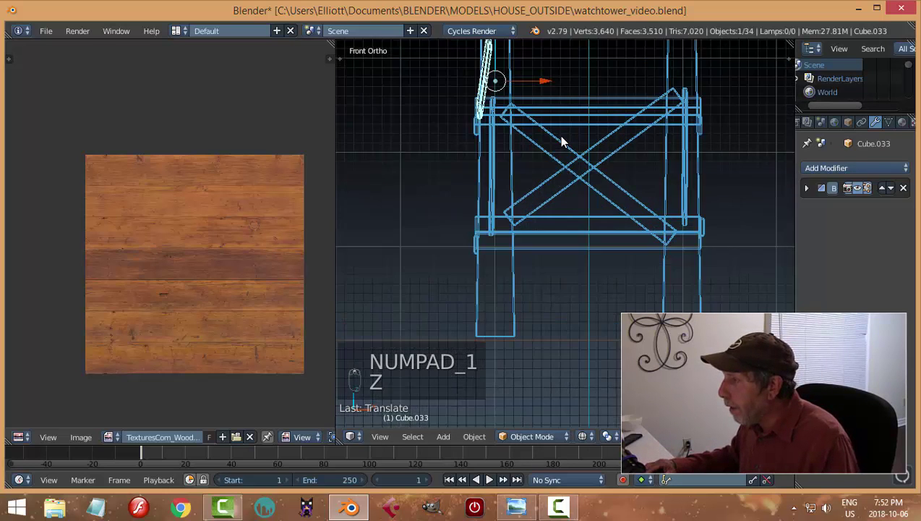
{"action": "middle_click_drag", "start_coordinate": [563, 141], "coordinate": [557, 219], "text": "shift"}
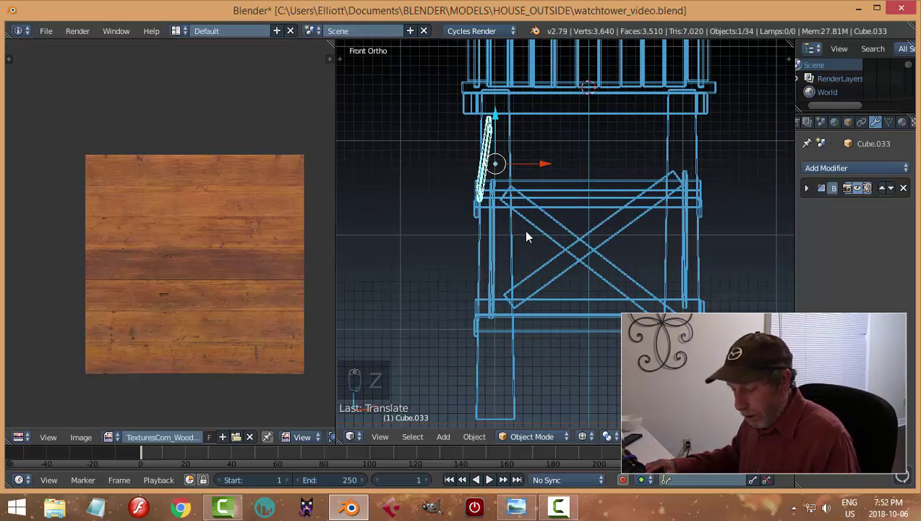
{"action": "key", "text": "r"}
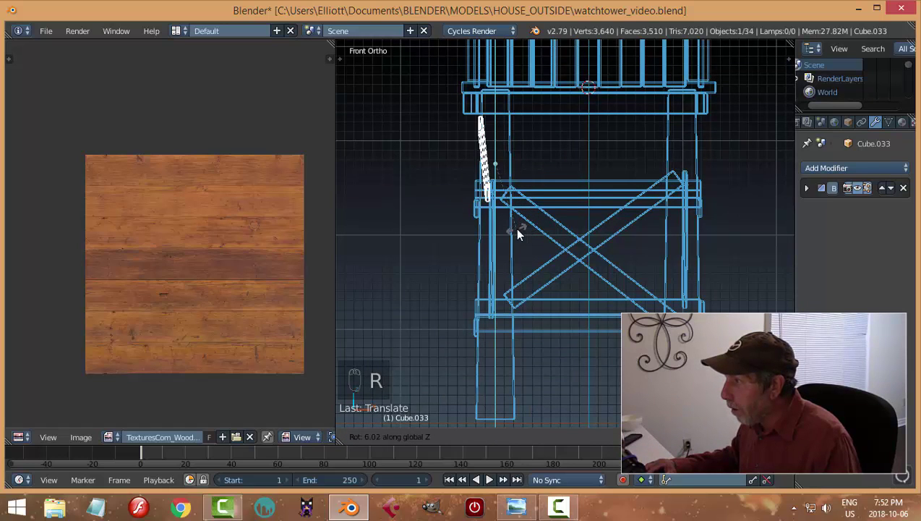
{"action": "left_click", "coordinate": [521, 233]}
{"action": "left_click_drag", "start_coordinate": [543, 164], "coordinate": [547, 166]}
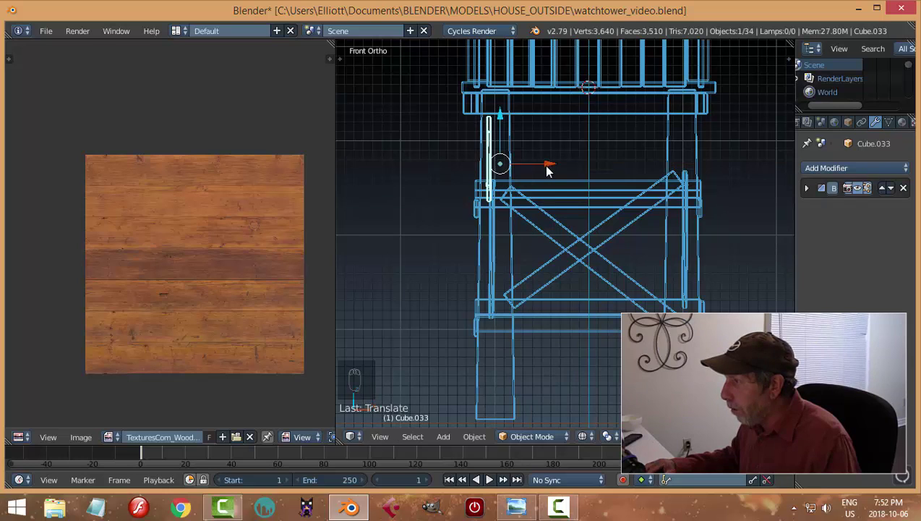
- Switch the viewport back to solid shading, then to material shading with wood textures
{"action": "key", "text": "z"}
{"action": "left_click", "coordinate": [539, 282]}
{"action": "middle_click_drag", "start_coordinate": [539, 282], "coordinate": [596, 314]}
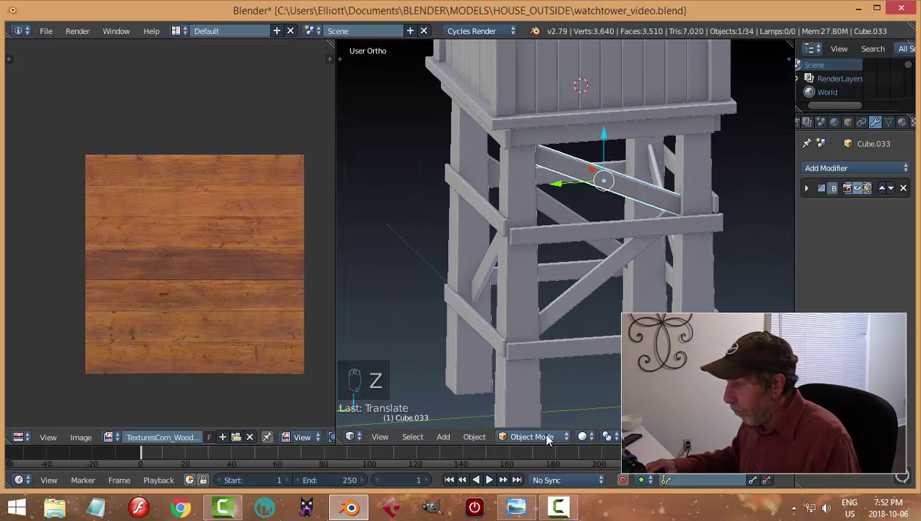
{"action": "left_click", "coordinate": [583, 437]}
{"action": "left_click", "coordinate": [596, 362]}
{"action": "mouse_move", "coordinate": [691, 250]}
{"action": "middle_mouse_down"}
{"action": "mouse_move", "coordinate": [663, 225]}
{"action": "mouse_move", "coordinate": [723, 234]}
{"action": "middle_mouse_up"}
- Raise the upper diagonal brace and nudge it left against the side face
{"action": "key", "text": "a"}
{"action": "right_click", "coordinate": [656, 184]}
{"action": "mouse_move", "coordinate": [620, 133]}
{"action": "left_mouse_down"}
{"action": "mouse_move", "coordinate": [617, 104]}
{"action": "mouse_move", "coordinate": [623, 125]}
{"action": "left_mouse_up"}
{"action": "middle_click_drag", "start_coordinate": [623, 124], "coordinate": [670, 165]}
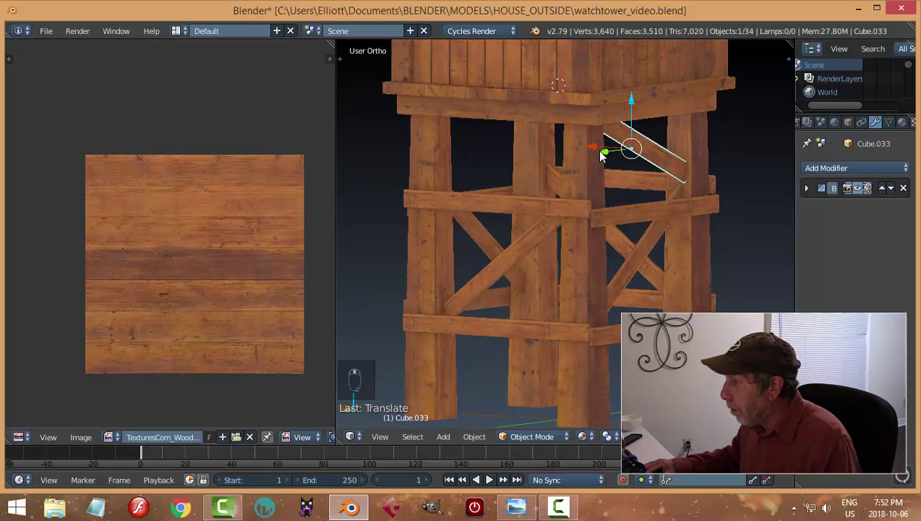
{"action": "mouse_move", "coordinate": [590, 146]}
{"action": "left_mouse_down"}
{"action": "mouse_move", "coordinate": [582, 147]}
{"action": "mouse_move", "coordinate": [592, 157]}
{"action": "left_mouse_up"}
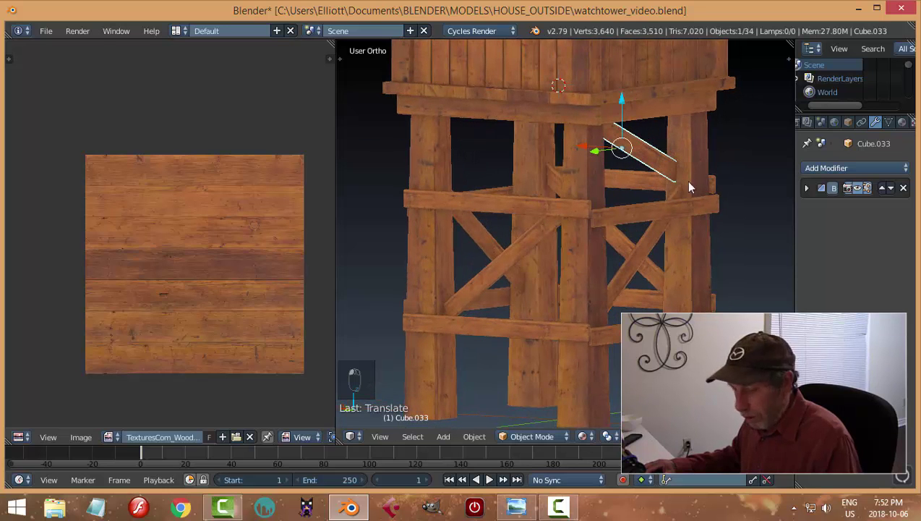
{"action": "key", "text": "a"}
{"action": "middle_click_drag", "start_coordinate": [689, 187], "coordinate": [532, 182]}
{"action": "middle_click_drag", "start_coordinate": [639, 214], "coordinate": [592, 244]}
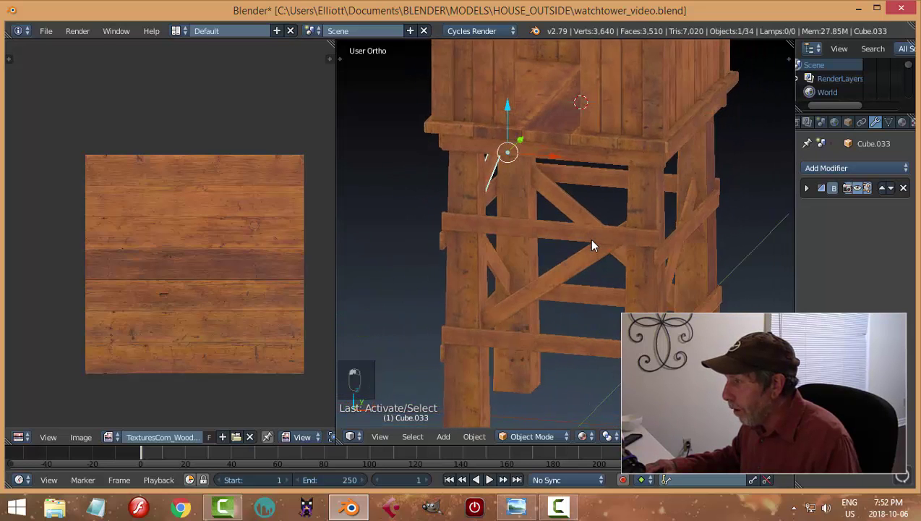
- Duplicate the upper brace and move the copy along X
{"action": "key", "text": "shift+d"}
{"action": "key", "text": "g"}
{"action": "key", "text": "x"}
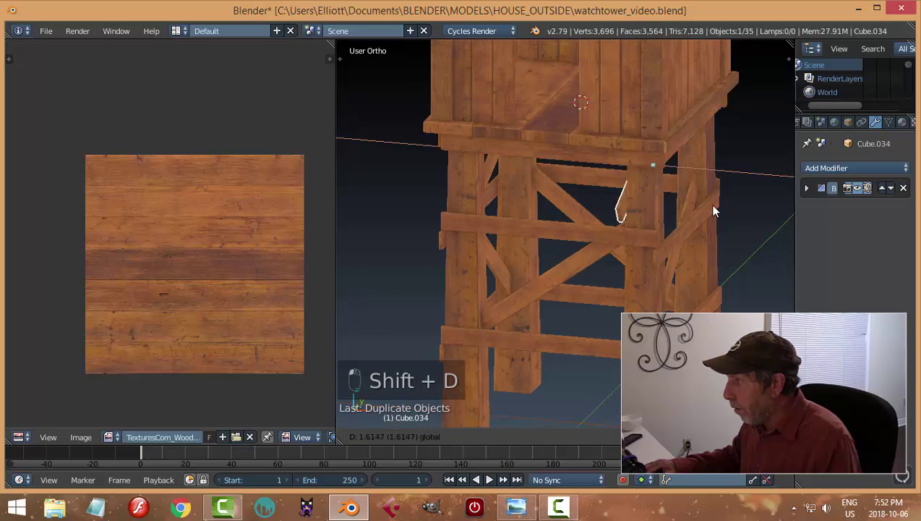
{"action": "left_click", "coordinate": [729, 219]}
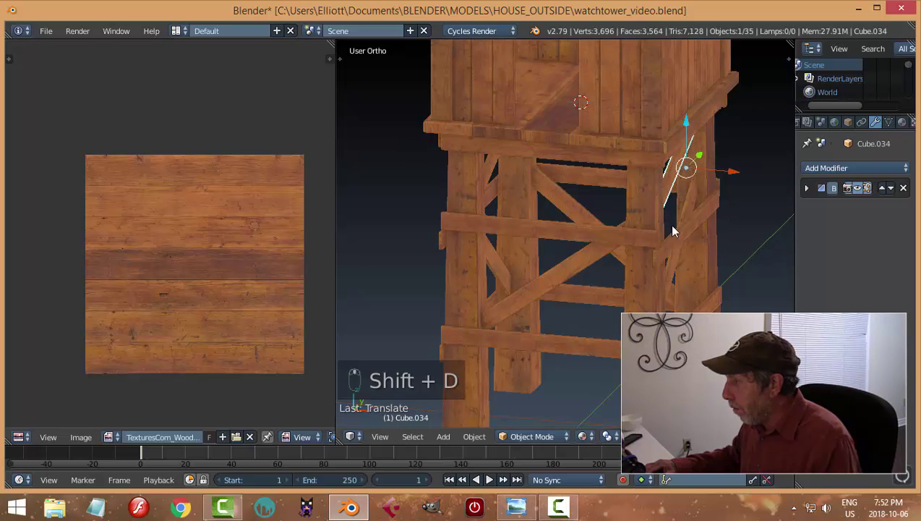
{"action": "middle_click_drag", "start_coordinate": [691, 261], "coordinate": [820, 225]}
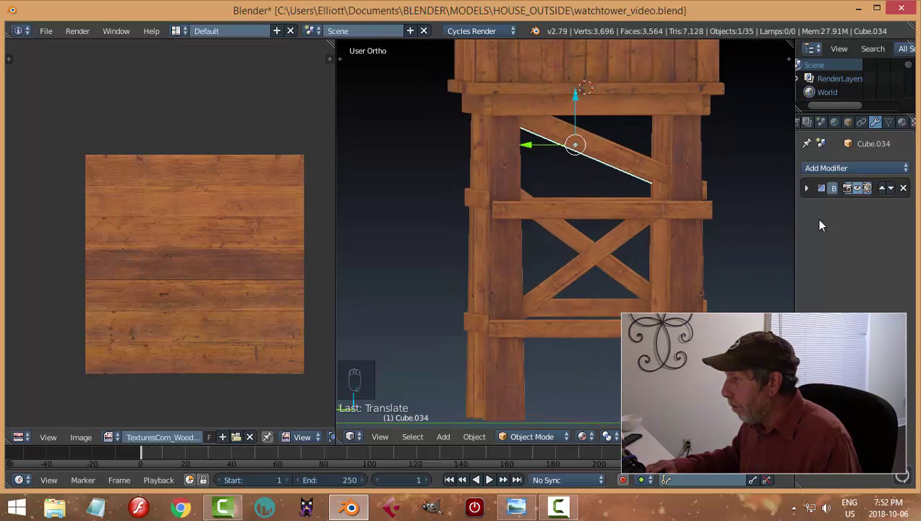
- Re-tilt the original upper brace around X, then move it along Y and up
{"action": "right_click", "coordinate": [665, 169]}
{"action": "middle_click_drag", "start_coordinate": [665, 169], "coordinate": [711, 194]}
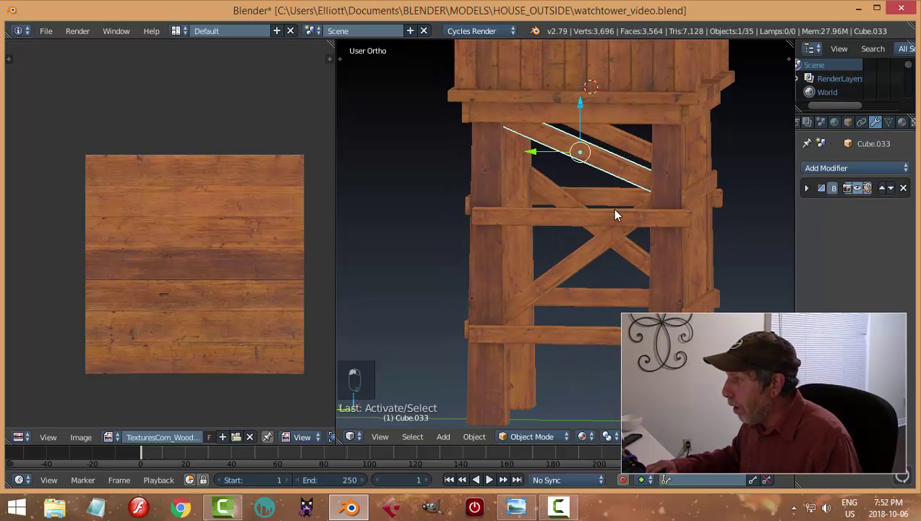
{"action": "key", "text": "r"}
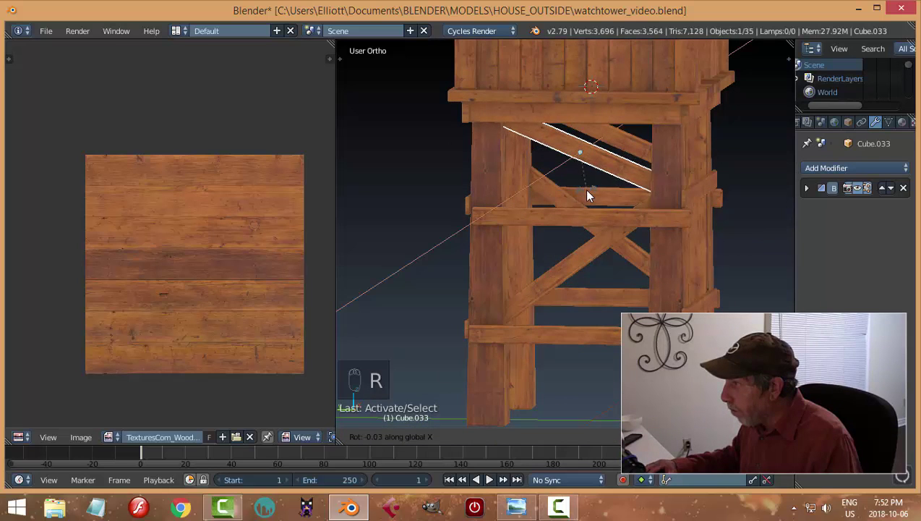
{"action": "left_click", "coordinate": [573, 196]}
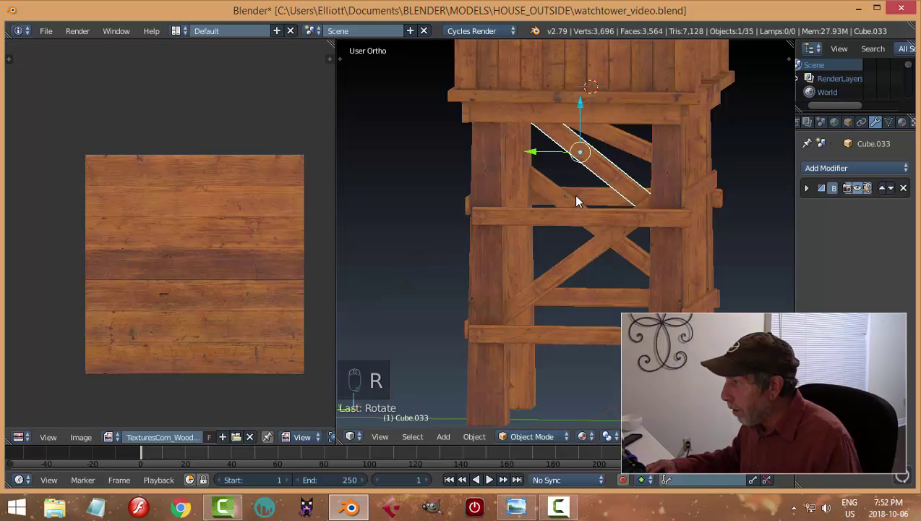
{"action": "middle_click_drag", "start_coordinate": [573, 196], "coordinate": [589, 167]}
{"action": "left_click_drag", "start_coordinate": [589, 167], "coordinate": [594, 150]}
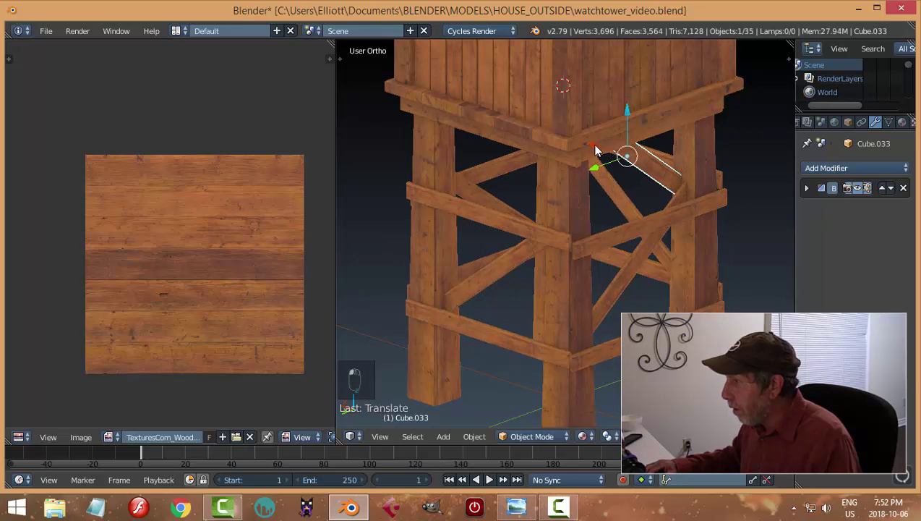
{"action": "left_click_drag", "start_coordinate": [626, 116], "coordinate": [629, 98]}
{"action": "mouse_move", "coordinate": [629, 99]}
{"action": "middle_mouse_down"}
{"action": "mouse_move", "coordinate": [548, 182]}
{"action": "mouse_move", "coordinate": [425, 189]}
{"action": "mouse_move", "coordinate": [414, 132]}
{"action": "mouse_move", "coordinate": [404, 131]}
{"action": "middle_mouse_up"}
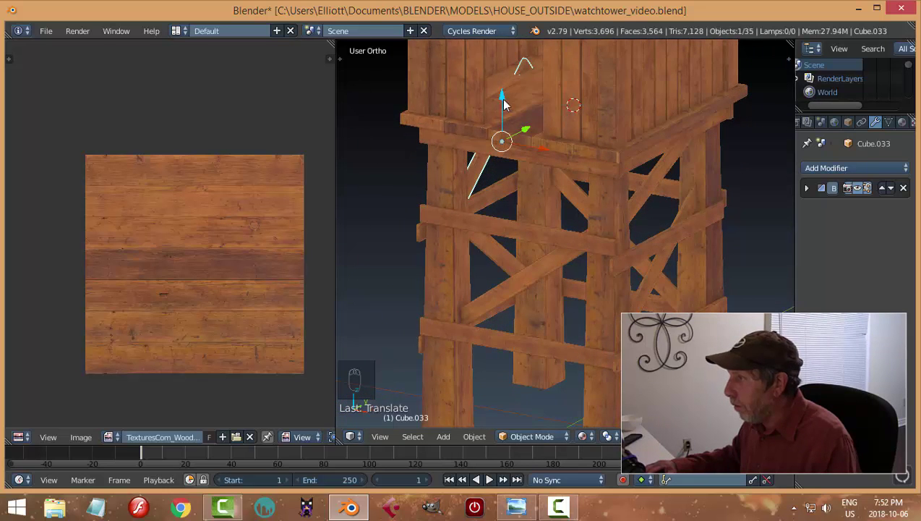
- Enter Edit Mode on the upper brace and select a vertex at its end
{"action": "key", "text": "Tab"}
{"action": "key", "text": "Tab"}
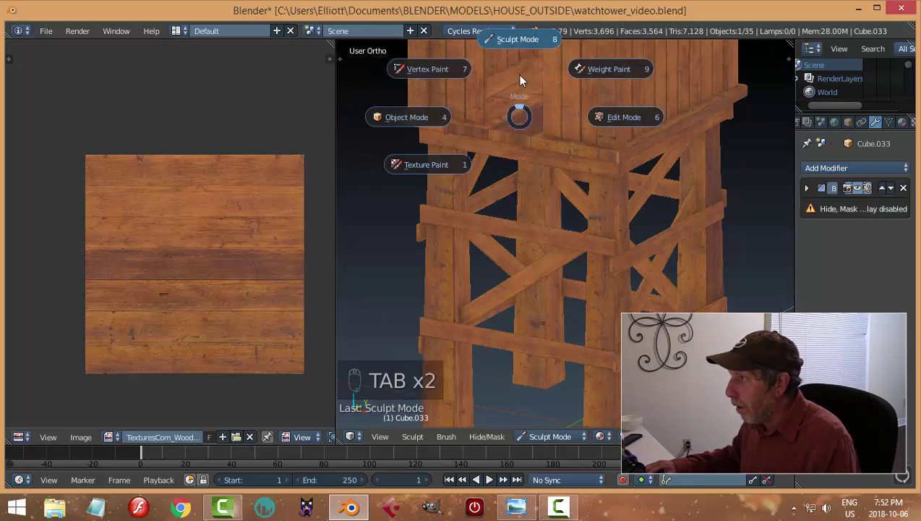
{"action": "left_click", "coordinate": [626, 117]}
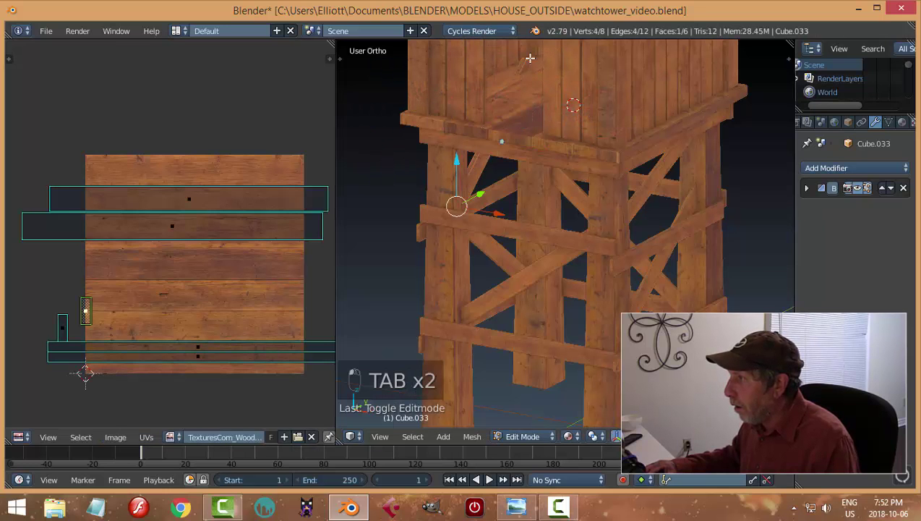
{"action": "middle_click_drag", "start_coordinate": [530, 58], "coordinate": [452, 185]}
{"action": "right_click", "coordinate": [635, 218]}
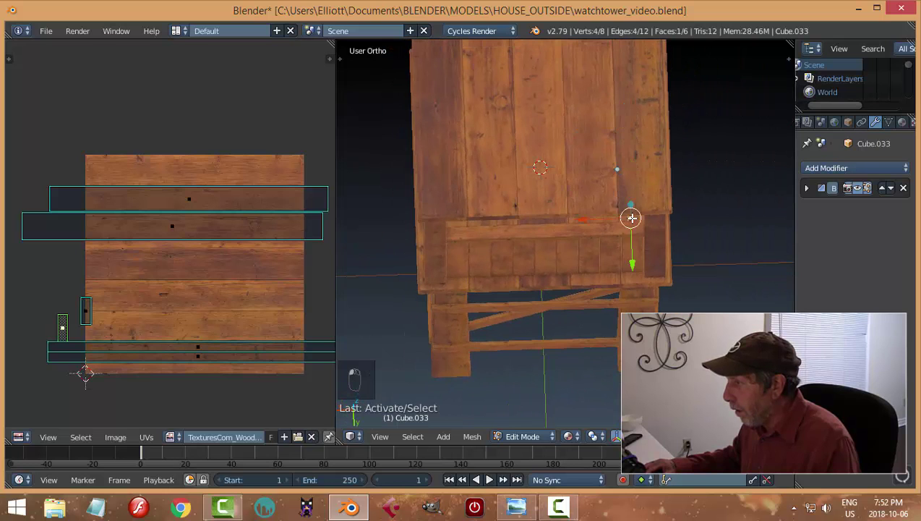
{"action": "middle_click_drag", "start_coordinate": [631, 216], "coordinate": [783, 156]}
{"action": "middle_click_drag", "start_coordinate": [569, 371], "coordinate": [506, 348]}
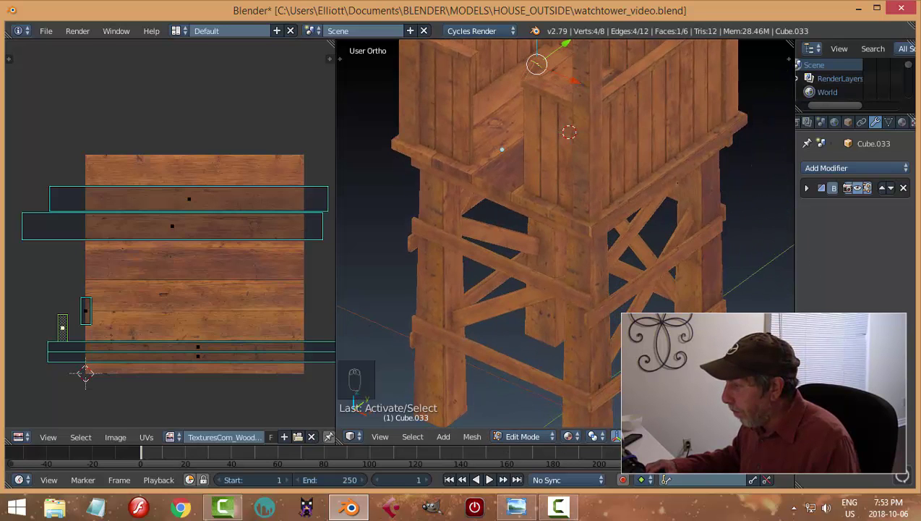
{"action": "middle_click_drag", "start_coordinate": [645, 260], "coordinate": [598, 113]}
{"action": "scroll", "coordinate": [599, 112], "scroll_direction": "down", "scroll_amount": 2}
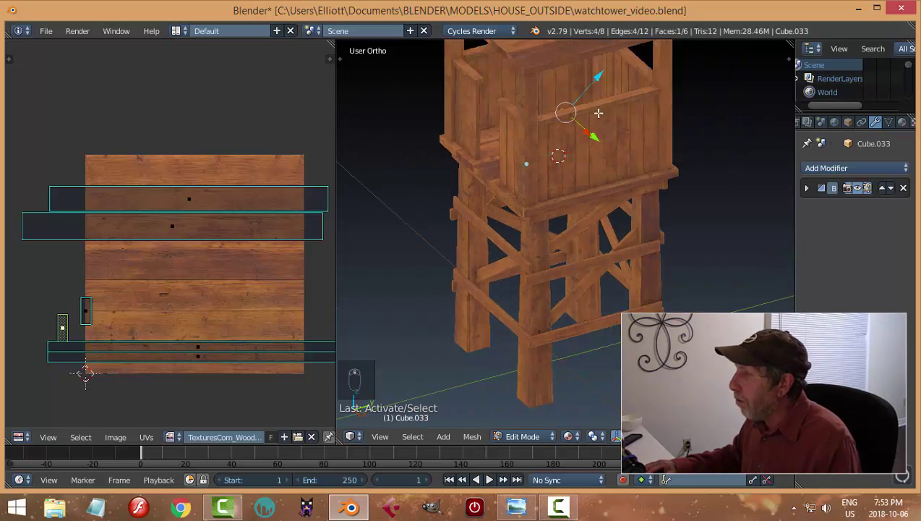
{"action": "middle_click_drag", "start_coordinate": [599, 76], "coordinate": [598, 119]}
{"action": "left_click", "coordinate": [582, 103]}
{"action": "middle_click_drag", "start_coordinate": [576, 152], "coordinate": [556, 157]}
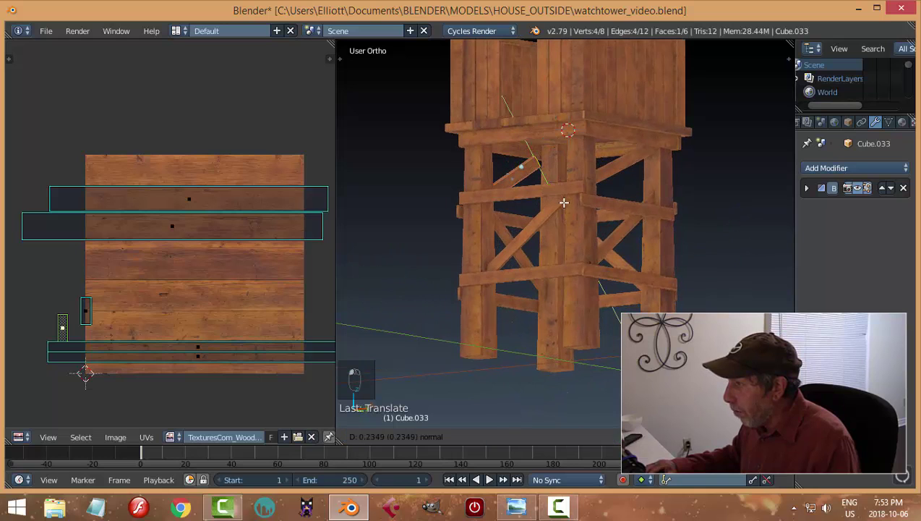
- Slide the end vertex along its normal several times to fit under the platform
{"action": "left_click_drag", "start_coordinate": [563, 143], "coordinate": [592, 131]}
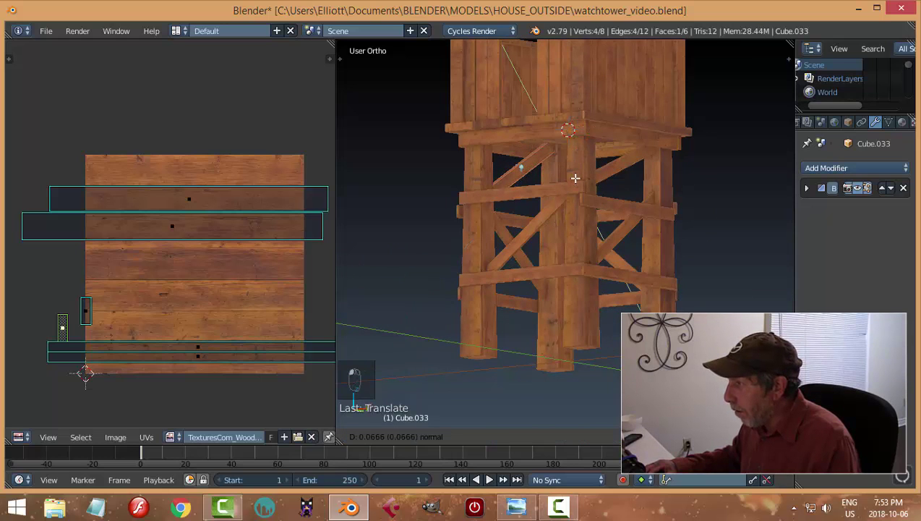
{"action": "left_click", "coordinate": [566, 180]}
{"action": "middle_click_drag", "start_coordinate": [566, 181], "coordinate": [722, 212]}
{"action": "left_click_drag", "start_coordinate": [501, 172], "coordinate": [485, 174]}
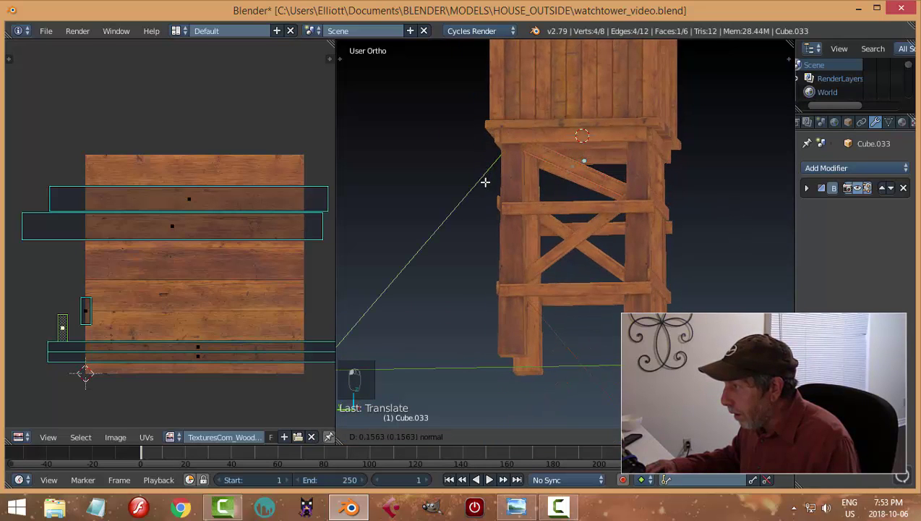
{"action": "left_click", "coordinate": [485, 186]}
{"action": "middle_click_drag", "start_coordinate": [484, 186], "coordinate": [516, 160]}
{"action": "mouse_move", "coordinate": [561, 188]}
{"action": "middle_mouse_down"}
{"action": "mouse_move", "coordinate": [547, 182]}
{"action": "mouse_move", "coordinate": [597, 212]}
{"action": "mouse_move", "coordinate": [579, 270]}
{"action": "mouse_move", "coordinate": [521, 230]}
{"action": "mouse_move", "coordinate": [563, 175]}
{"action": "middle_mouse_up"}
{"action": "left_click", "coordinate": [571, 163]}
{"action": "left_click", "coordinate": [568, 165]}
{"action": "left_click", "coordinate": [568, 158]}
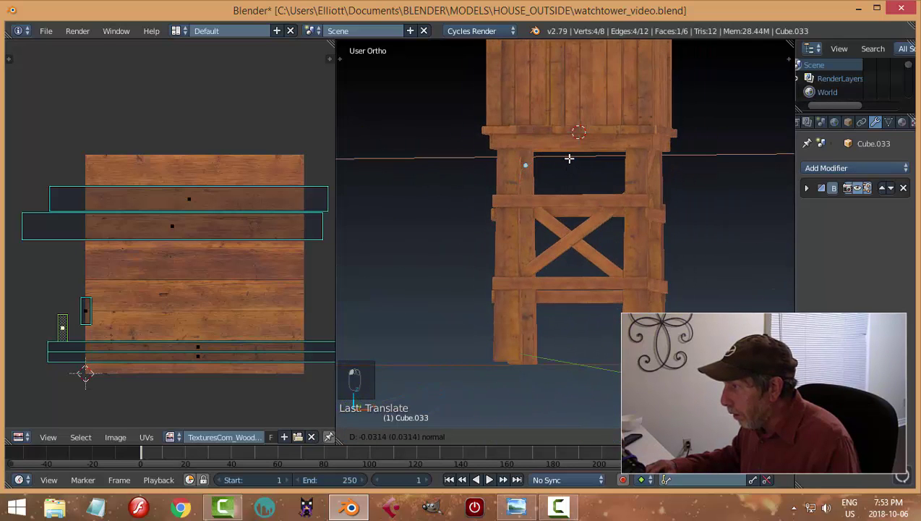
{"action": "left_click", "coordinate": [568, 158]}
- Check the fit in front wireframe view, make a final vertex move, and return to Object Mode
{"action": "key", "text": "KP_1"}
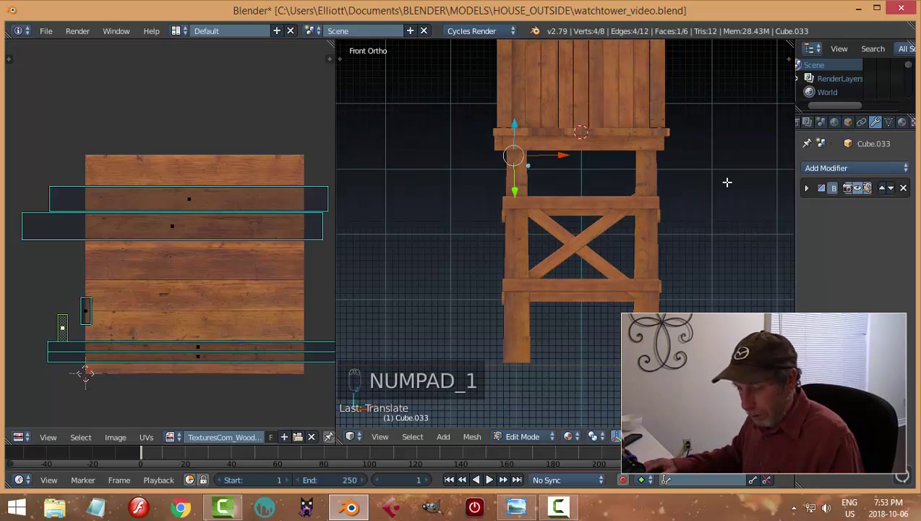
{"action": "key", "text": "z"}
{"action": "left_click", "coordinate": [847, 186]}
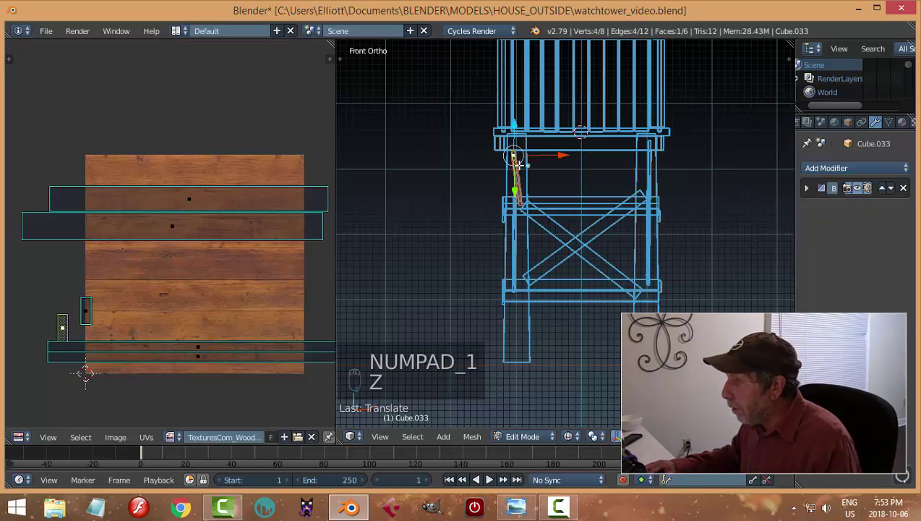
{"action": "scroll", "coordinate": [556, 215], "scroll_direction": "up", "scroll_amount": 2}
{"action": "key", "text": "g"}
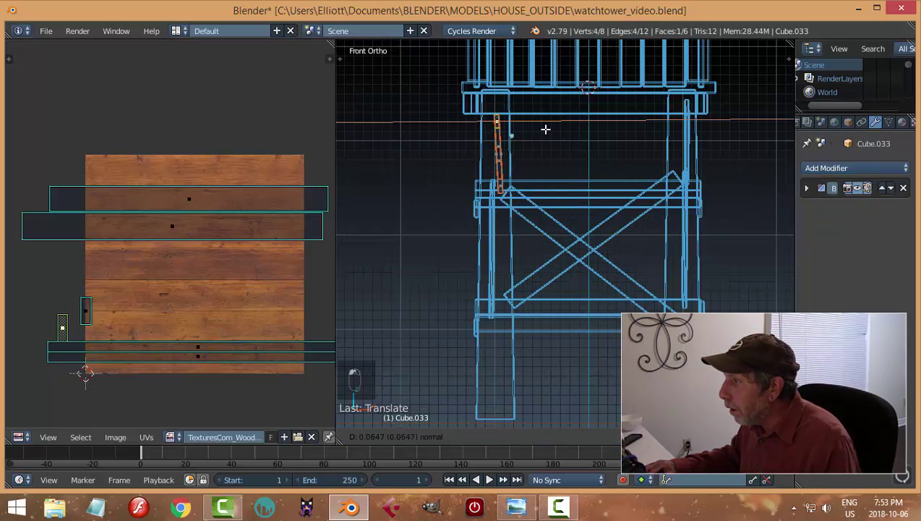
{"action": "left_click", "coordinate": [546, 175]}
{"action": "key", "text": "z"}
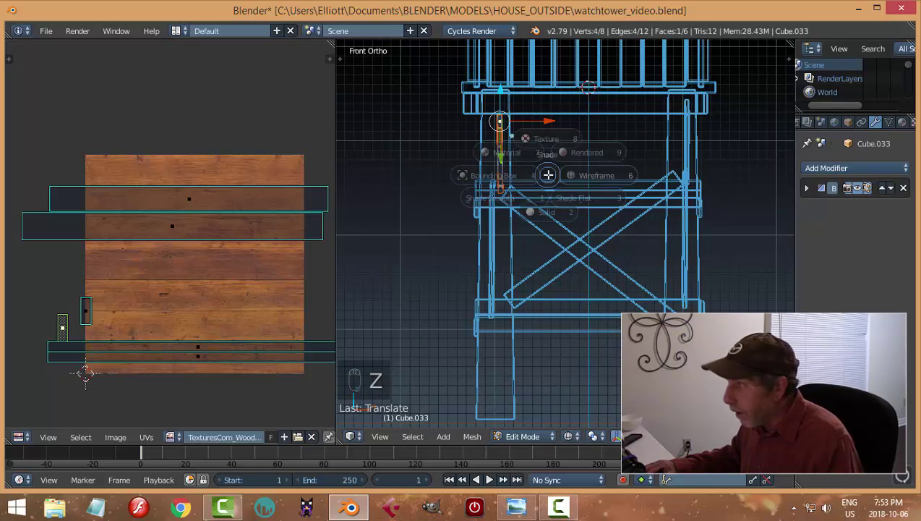
{"action": "left_click", "coordinate": [547, 254]}
{"action": "middle_click_drag", "start_coordinate": [547, 254], "coordinate": [504, 177]}
{"action": "key", "text": "Tab"}
{"action": "middle_click_drag", "start_coordinate": [741, 185], "coordinate": [656, 176]}
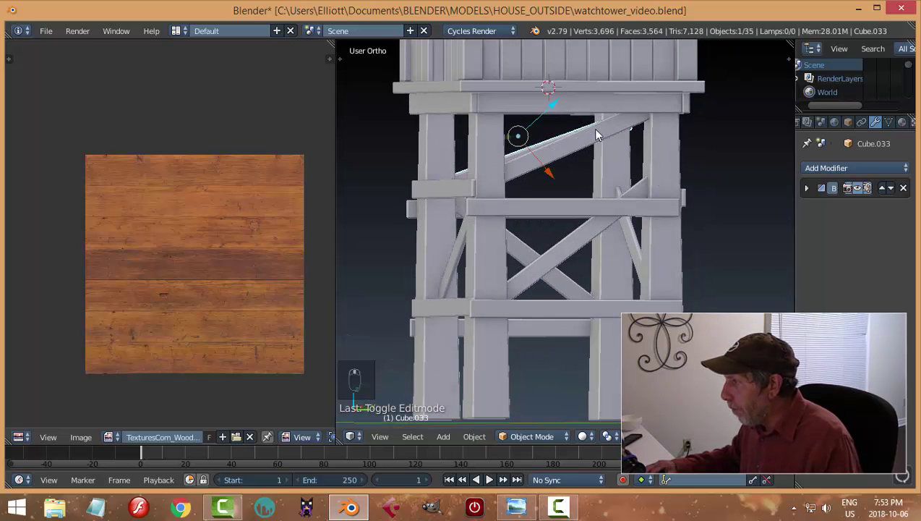
- Delete the extra diagonal brace
{"action": "right_click", "coordinate": [593, 132]}
{"action": "key", "text": "x"}
{"action": "left_click", "coordinate": [598, 149]}
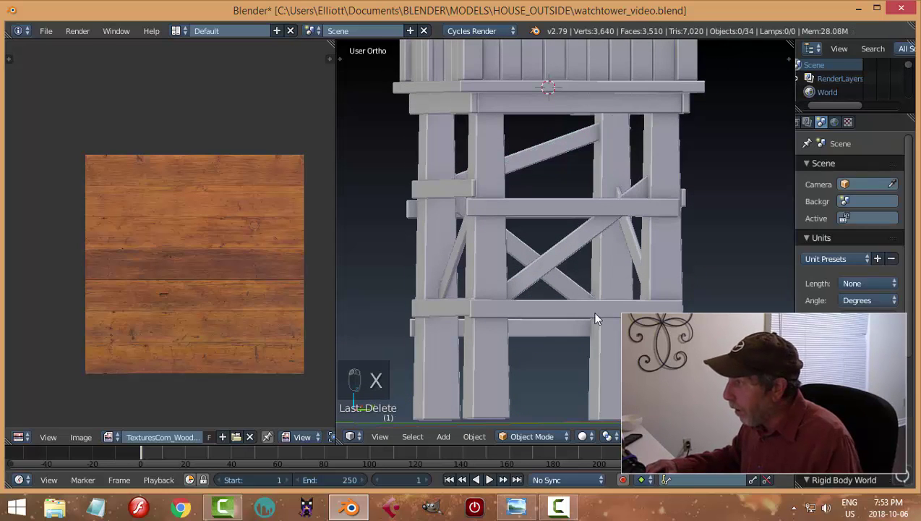
- Switch viewport shading to Material and select the upper diagonal brace
{"action": "left_click", "coordinate": [587, 437]}
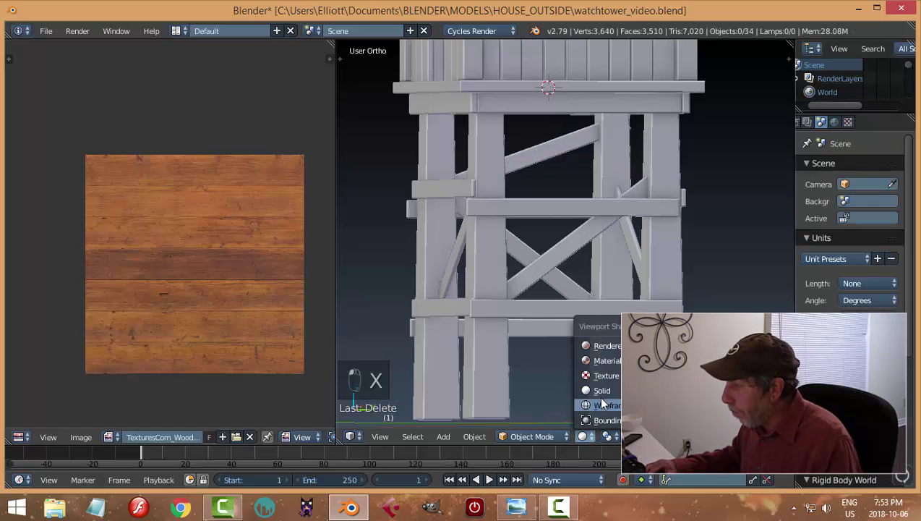
{"action": "left_click", "coordinate": [606, 360]}
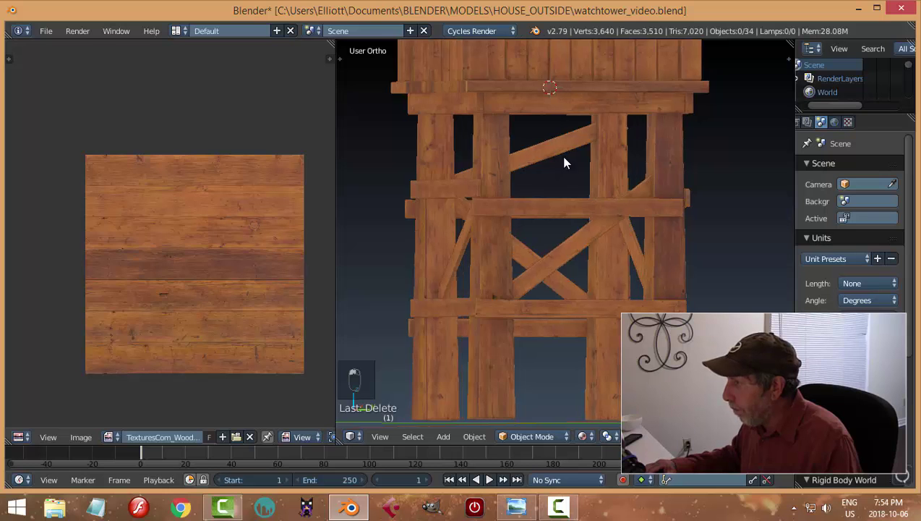
{"action": "middle_click_drag", "start_coordinate": [564, 161], "coordinate": [500, 150]}
{"action": "right_click", "coordinate": [498, 150]}
{"action": "middle_click_drag", "start_coordinate": [530, 179], "coordinate": [555, 190]}
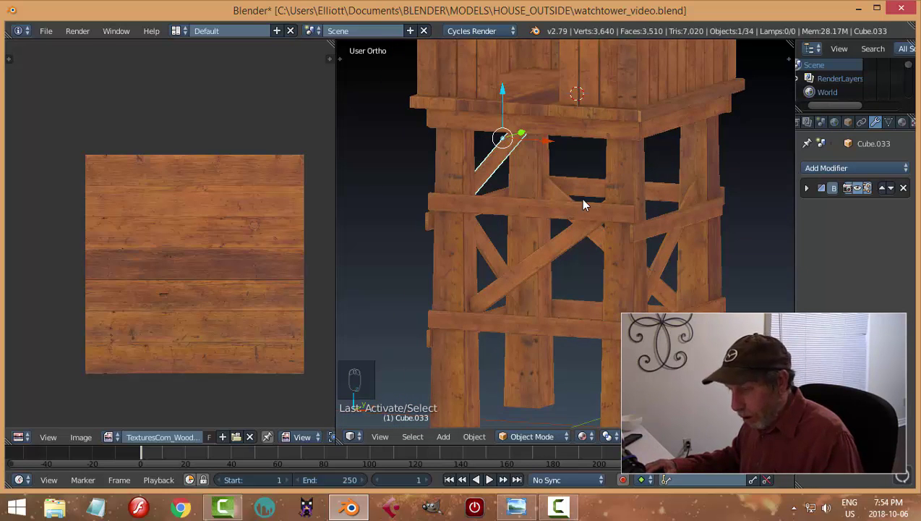
- Duplicate the upper diagonal brace, rotate the copy 80°, and slide it along X
{"action": "key", "text": "shift+d"}
{"action": "type", "text": "r"}
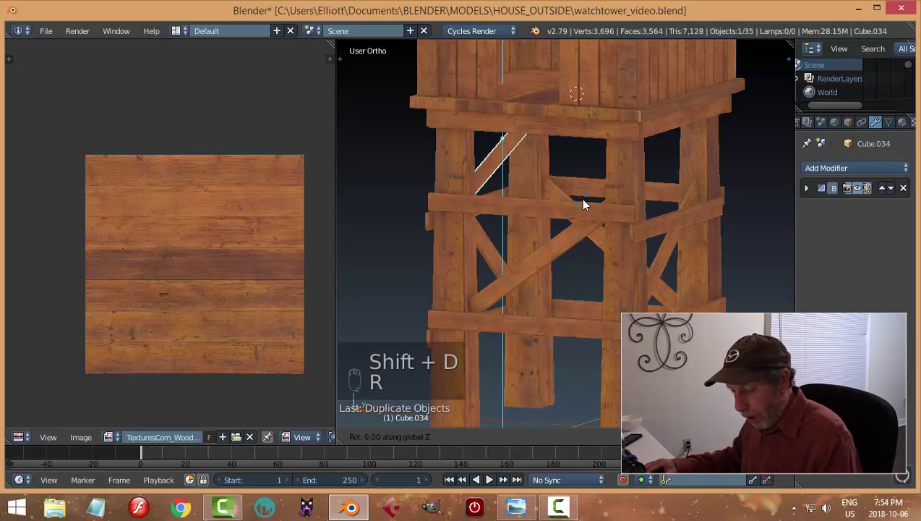
{"action": "type", "text": "80"}
{"action": "key", "text": "Return"}
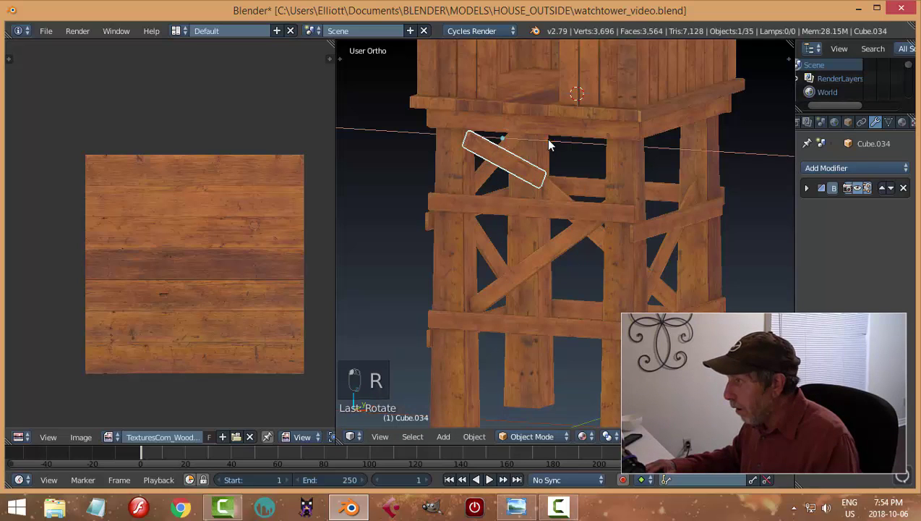
{"action": "key", "text": "g"}
{"action": "key", "text": "x"}
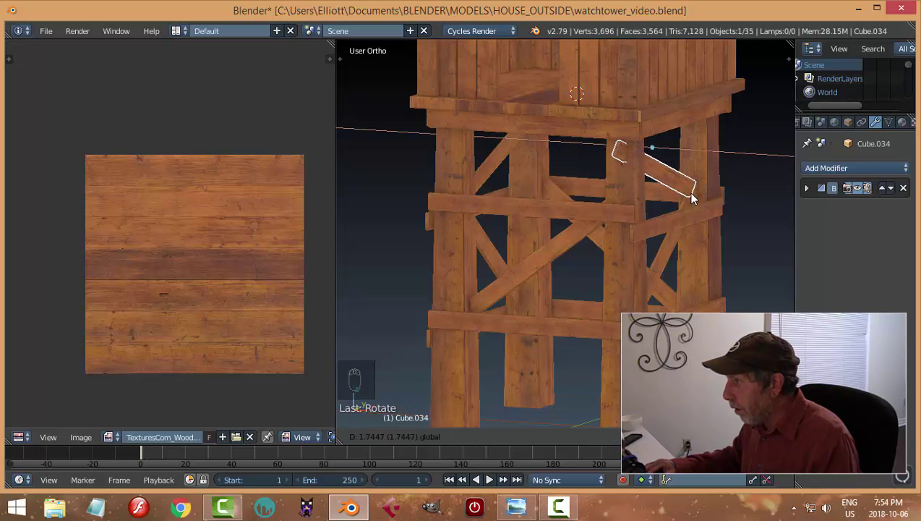
{"action": "left_click", "coordinate": [691, 199]}
{"action": "middle_click_drag", "start_coordinate": [692, 199], "coordinate": [572, 164]}
- Slide the copy along Y and adjust its height to fit the adjacent side's upper bay
{"action": "key", "text": "g"}
{"action": "key", "text": "y"}
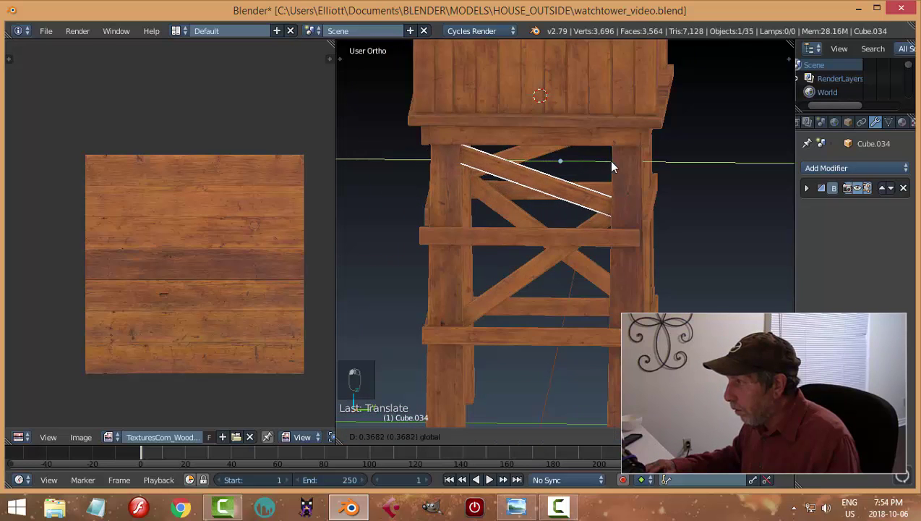
{"action": "left_click", "coordinate": [613, 163]}
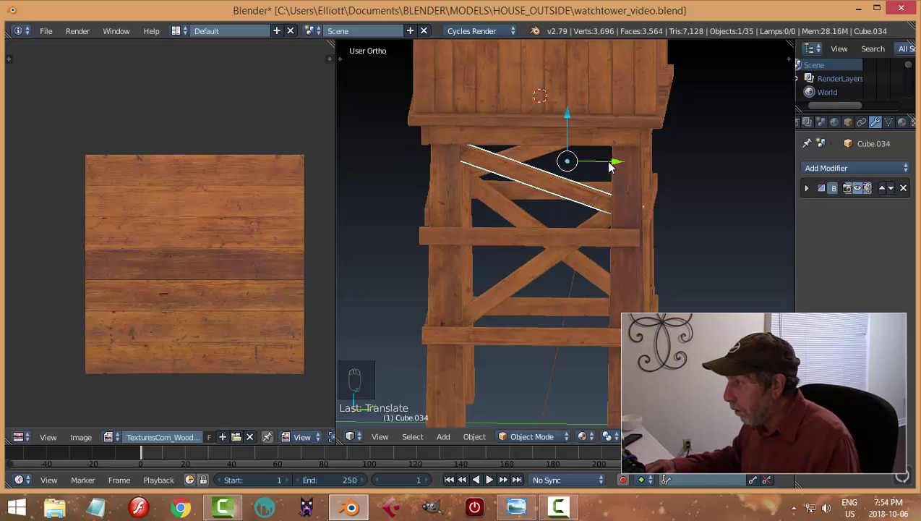
{"action": "left_click_drag", "start_coordinate": [610, 166], "coordinate": [582, 219]}
{"action": "middle_click_drag", "start_coordinate": [582, 220], "coordinate": [759, 227]}
{"action": "left_click_drag", "start_coordinate": [705, 123], "coordinate": [711, 124]}
{"action": "middle_click_drag", "start_coordinate": [720, 174], "coordinate": [645, 206]}
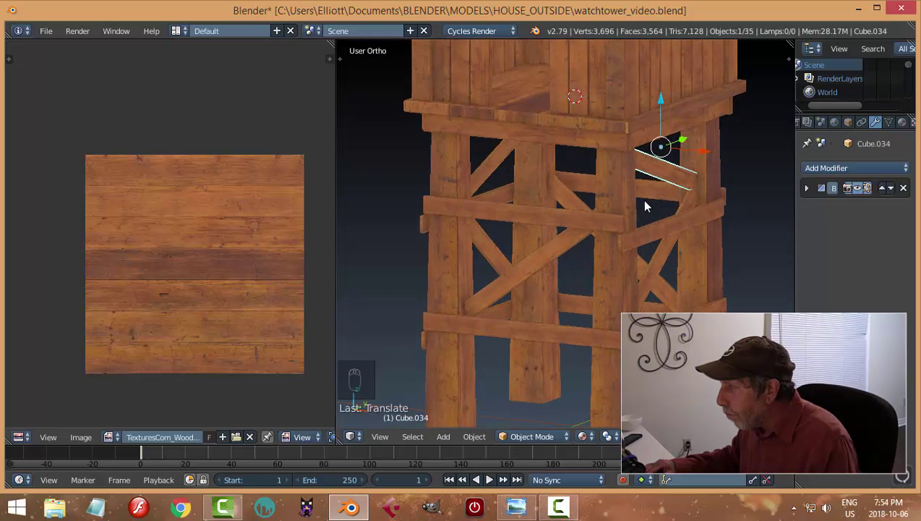
{"action": "mouse_move", "coordinate": [660, 98]}
{"action": "left_mouse_down"}
{"action": "mouse_move", "coordinate": [658, 110]}
{"action": "mouse_move", "coordinate": [660, 87]}
{"action": "left_mouse_up"}
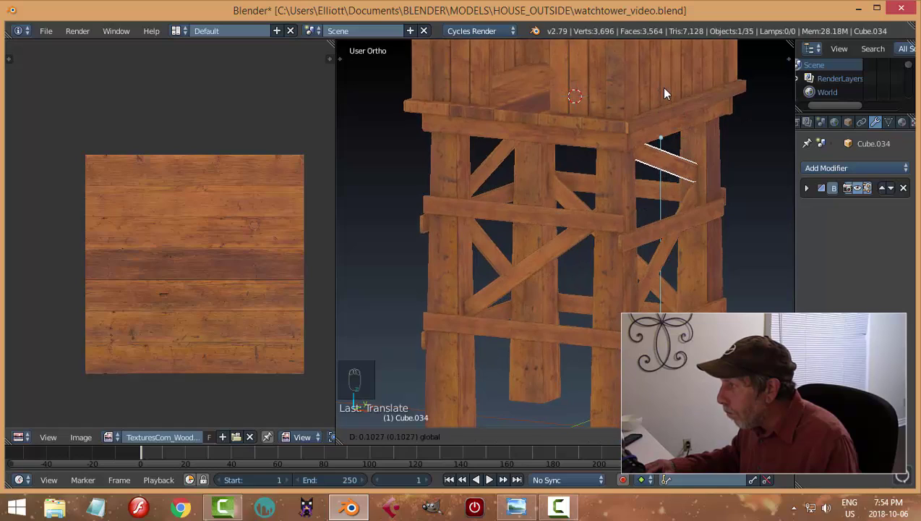
{"action": "middle_click_drag", "start_coordinate": [661, 87], "coordinate": [488, 81]}
- Deselect everything and save the watchtower file, overwriting it
{"action": "key", "text": "a"}
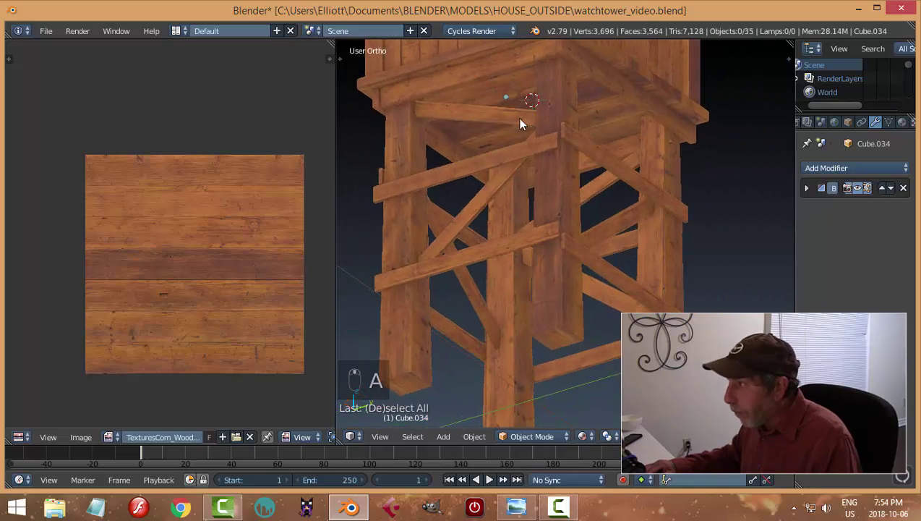
{"action": "middle_click_drag", "start_coordinate": [520, 123], "coordinate": [663, 266]}
{"action": "key", "text": "ctrl+s"}
{"action": "left_click", "coordinate": [602, 183]}
- Tilt a horizontal brace and a front beam (on Y) slightly off level
{"action": "right_click", "coordinate": [656, 268]}
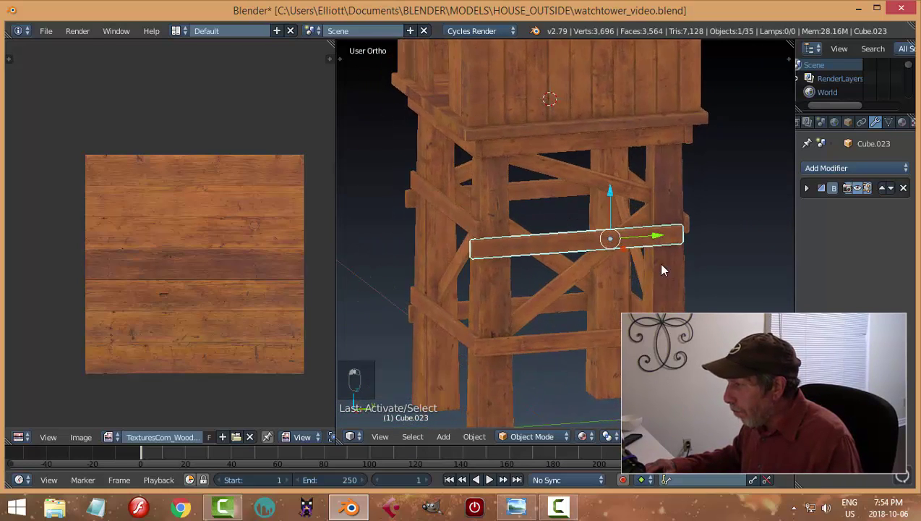
{"action": "key", "text": "r"}
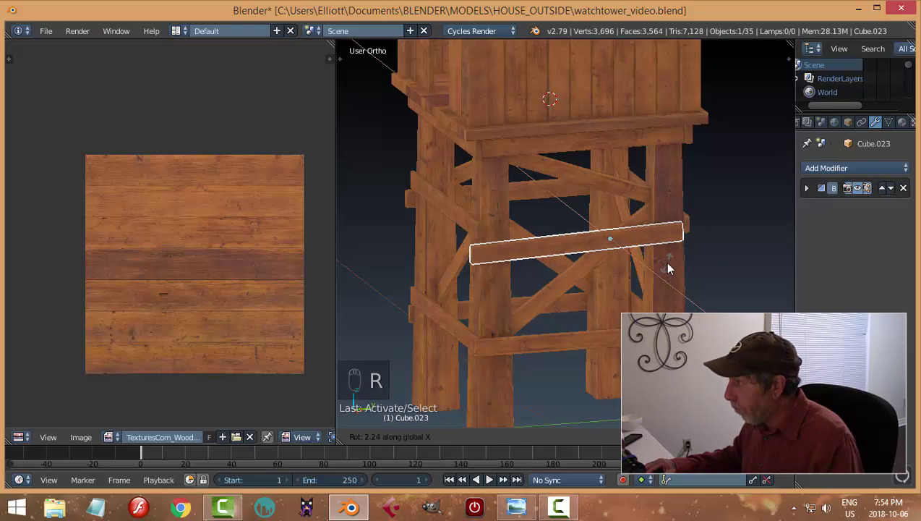
{"action": "left_click", "coordinate": [667, 263]}
{"action": "key", "text": "a"}
{"action": "middle_click_drag", "start_coordinate": [697, 261], "coordinate": [551, 257]}
{"action": "right_click", "coordinate": [560, 212]}
{"action": "middle_click_drag", "start_coordinate": [561, 214], "coordinate": [590, 250]}
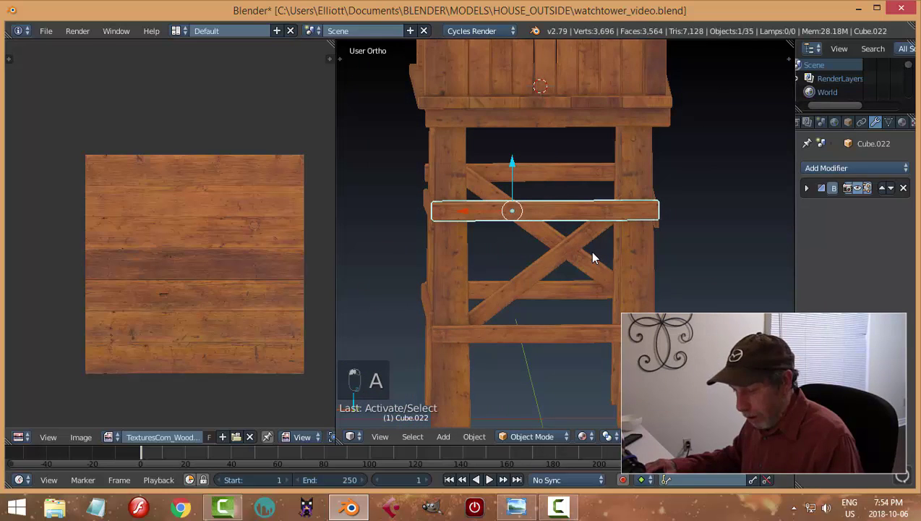
{"action": "key", "text": "r"}
{"action": "key", "text": "y"}
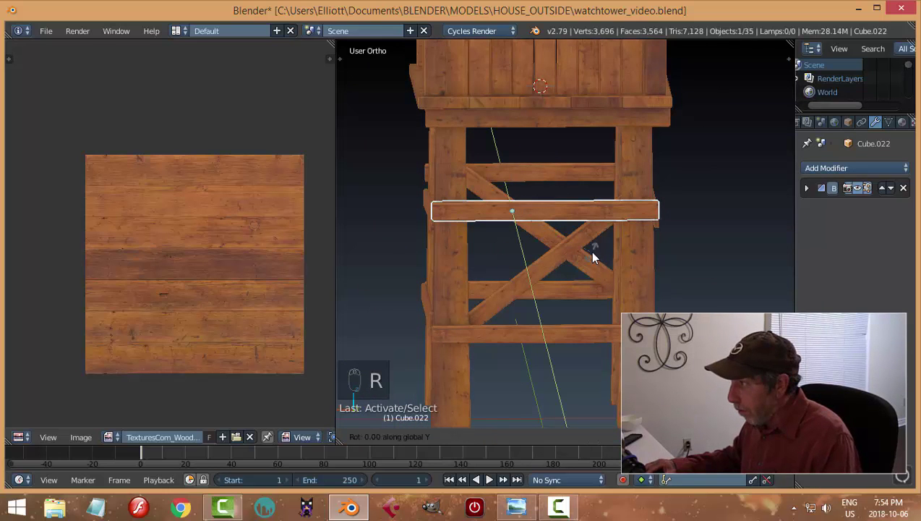
{"action": "left_click", "coordinate": [589, 254]}
{"action": "key", "text": "a"}
- Tilt the lower horizontal beam slightly off level
{"action": "middle_click_drag", "start_coordinate": [683, 268], "coordinate": [564, 327]}
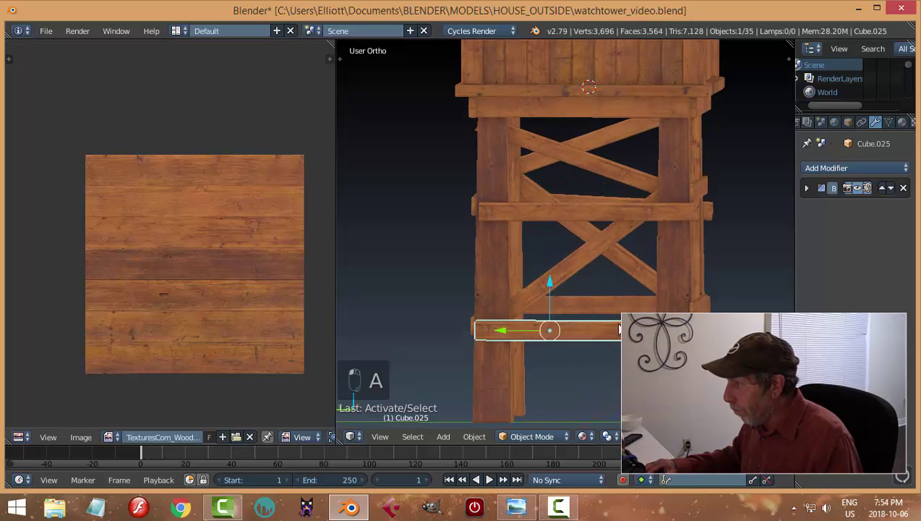
{"action": "middle_click_drag", "start_coordinate": [620, 329], "coordinate": [651, 331]}
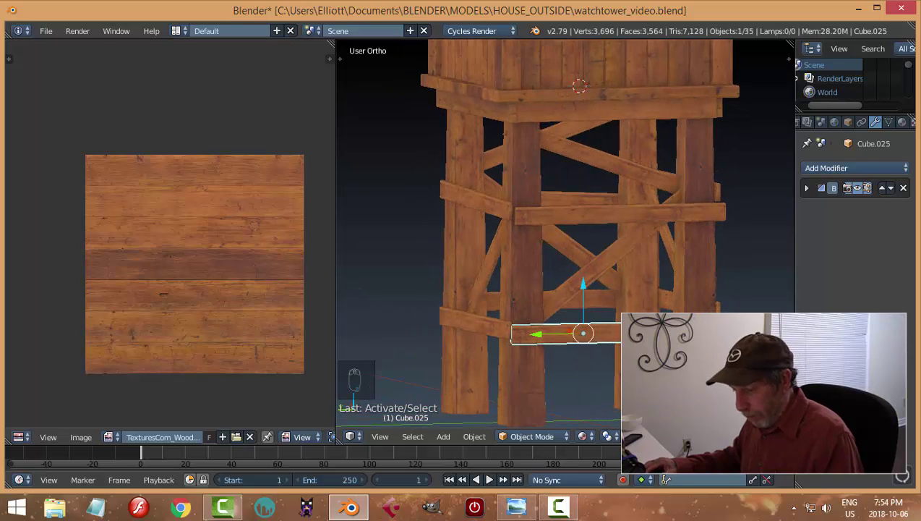
{"action": "key", "text": "r"}
{"action": "left_click", "coordinate": [651, 333]}
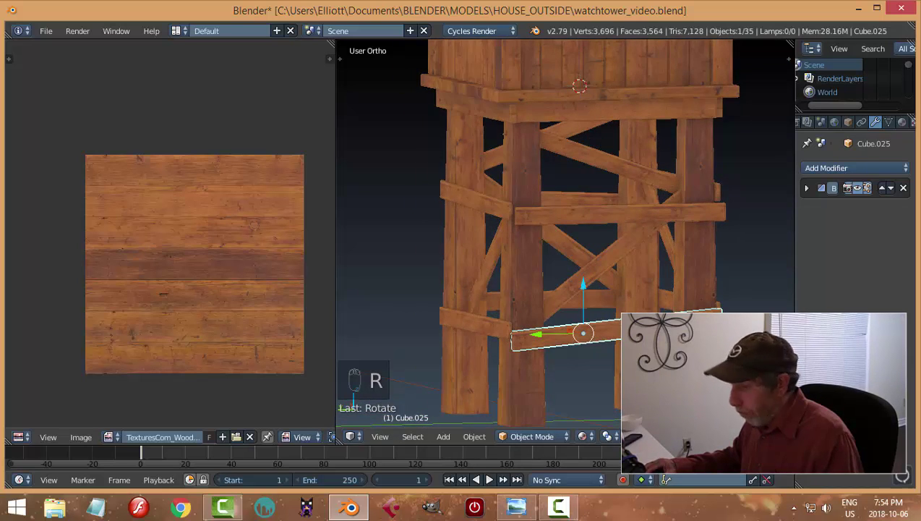
{"action": "key", "text": "a"}
{"action": "middle_click_drag", "start_coordinate": [650, 333], "coordinate": [572, 238]}
- Duplicate the beam, turn the copy 90°, and move it along Y
{"action": "key", "text": "shift+d"}
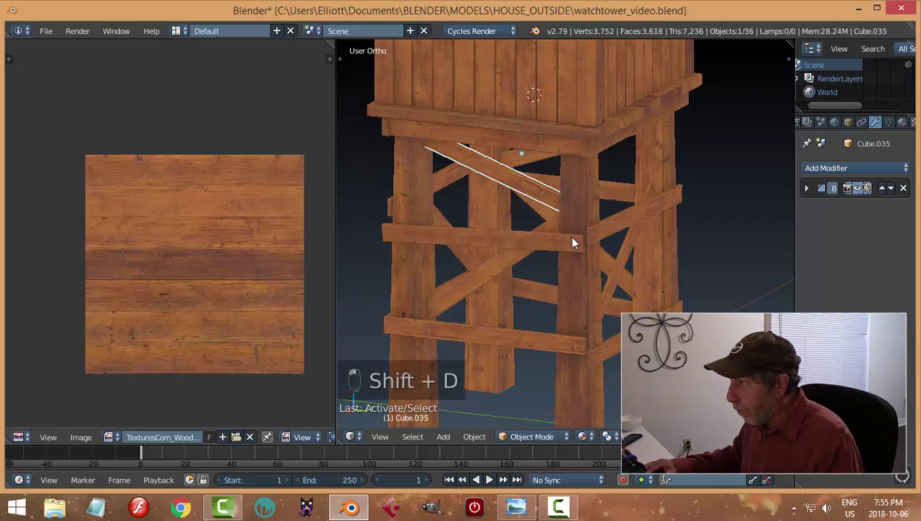
{"action": "type", "text": "r"}
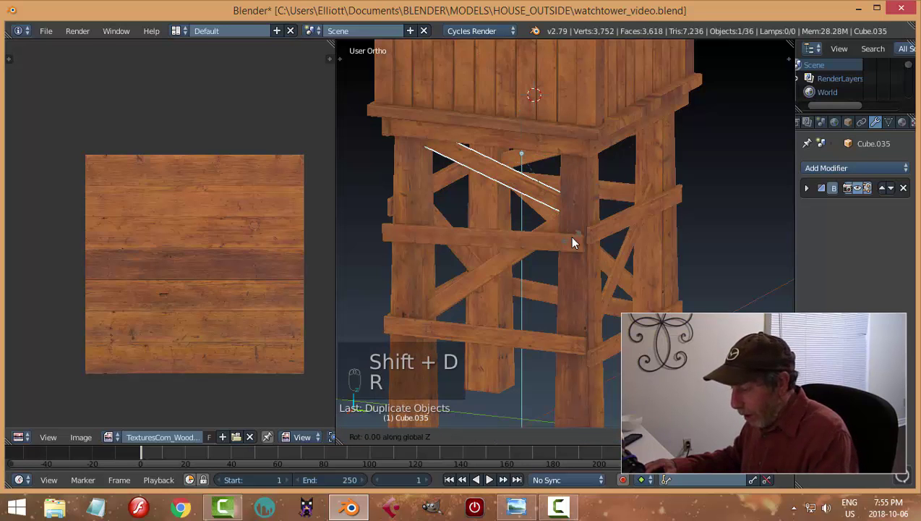
{"action": "type", "text": "90"}
{"action": "key", "text": "Return"}
{"action": "key", "text": "g"}
{"action": "key", "text": "y"}
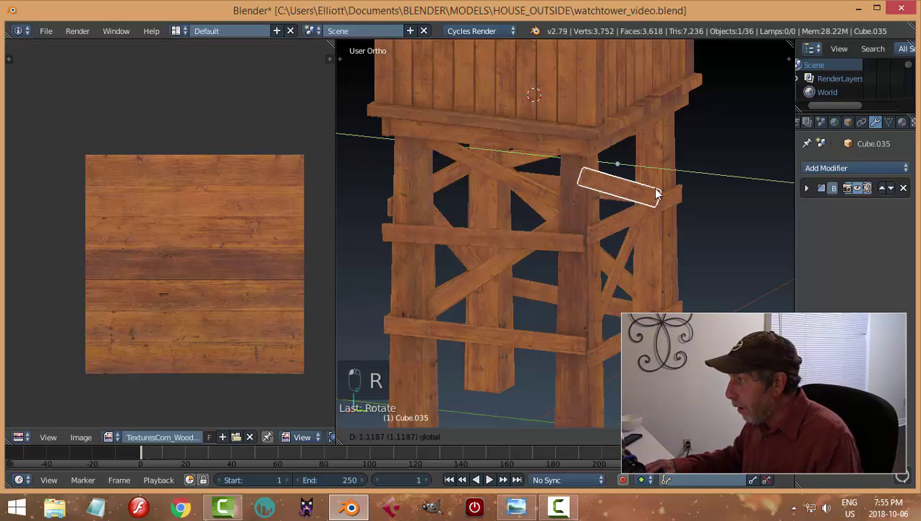
{"action": "left_click", "coordinate": [648, 191]}
{"action": "middle_click_drag", "start_coordinate": [649, 191], "coordinate": [429, 219]}
- Fine-tune the copied beam's position along X and Y, then save the file
{"action": "key", "text": "g"}
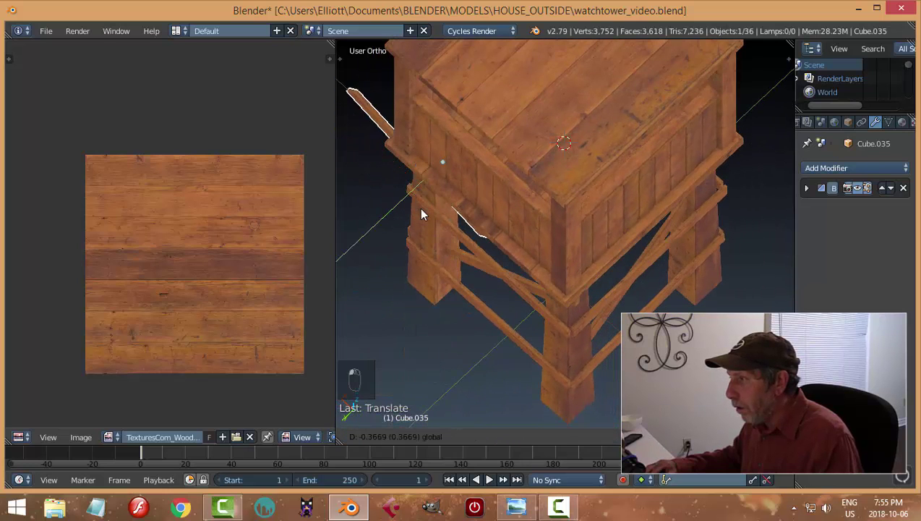
{"action": "left_click", "coordinate": [419, 208]}
{"action": "key", "text": "g"}
{"action": "left_click", "coordinate": [468, 197]}
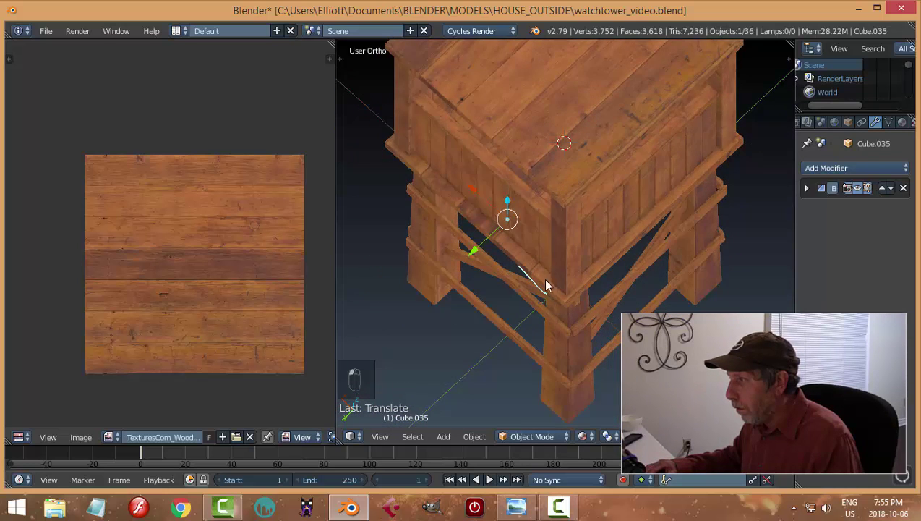
{"action": "middle_click_drag", "start_coordinate": [542, 278], "coordinate": [546, 184]}
{"action": "left_click_drag", "start_coordinate": [504, 180], "coordinate": [520, 184]}
{"action": "middle_click_drag", "start_coordinate": [543, 151], "coordinate": [683, 179]}
{"action": "left_click_drag", "start_coordinate": [675, 129], "coordinate": [673, 123]}
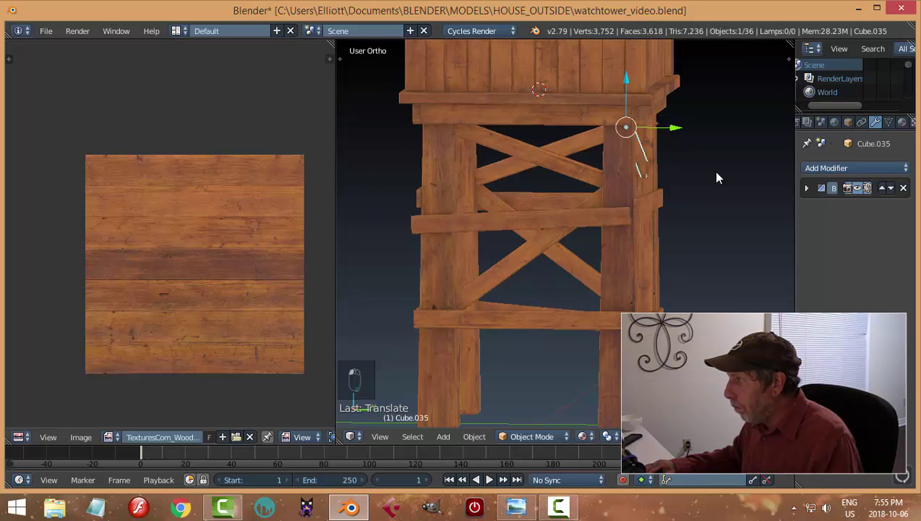
{"action": "middle_click_drag", "start_coordinate": [712, 172], "coordinate": [490, 144]}
{"action": "key", "text": "a"}
{"action": "key", "text": "ctrl+s"}
- Duplicate a diagonal brace, slide it along Y, and rotate it 180° then 90° about Y
{"action": "right_click", "coordinate": [493, 144]}
{"action": "key", "text": "shift+d"}
{"action": "right_click", "coordinate": [537, 157]}
{"action": "left_click_drag", "start_coordinate": [448, 128], "coordinate": [638, 149]}
{"action": "middle_click_drag", "start_coordinate": [638, 149], "coordinate": [558, 180]}
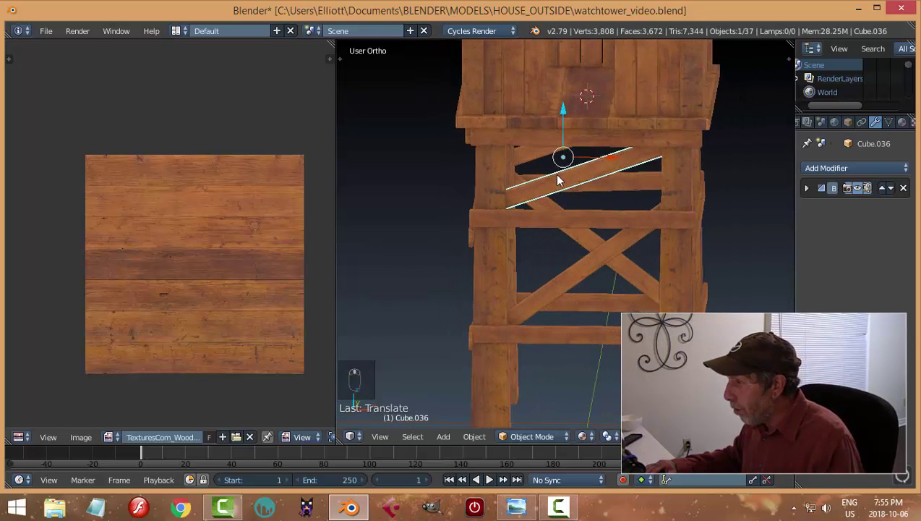
{"action": "mouse_move", "coordinate": [604, 208]}
{"action": "middle_mouse_down"}
{"action": "mouse_move", "coordinate": [570, 220]}
{"action": "mouse_move", "coordinate": [588, 208]}
{"action": "middle_mouse_up"}
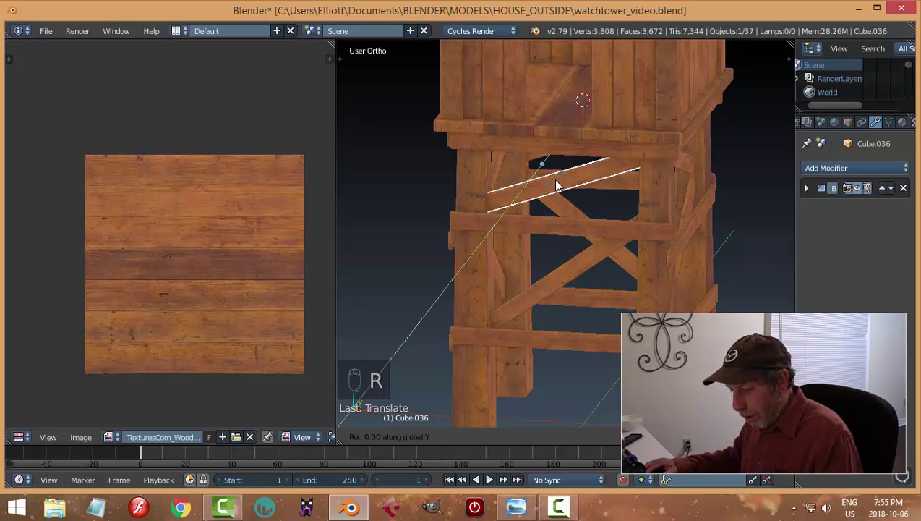
{"action": "type", "text": "80"}
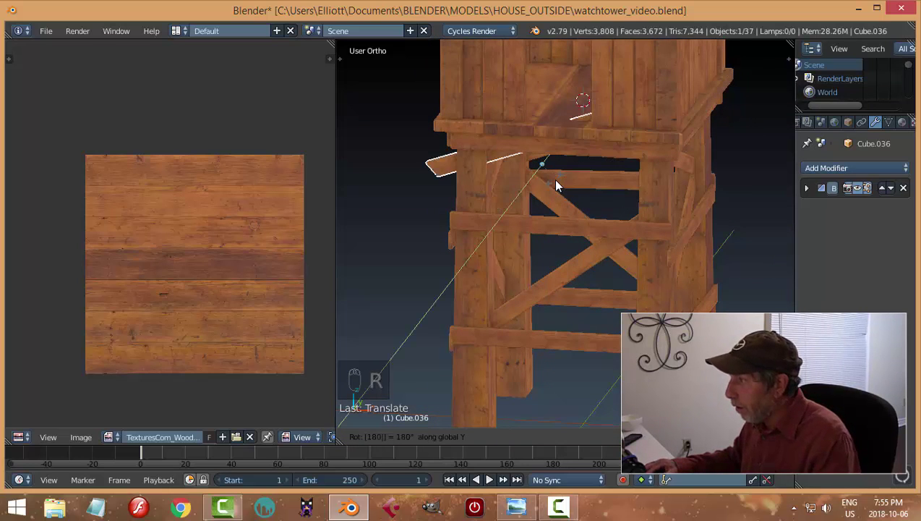
{"action": "key", "text": "Return"}
{"action": "middle_click_drag", "start_coordinate": [555, 181], "coordinate": [636, 194]}
{"action": "type", "text": "r"}
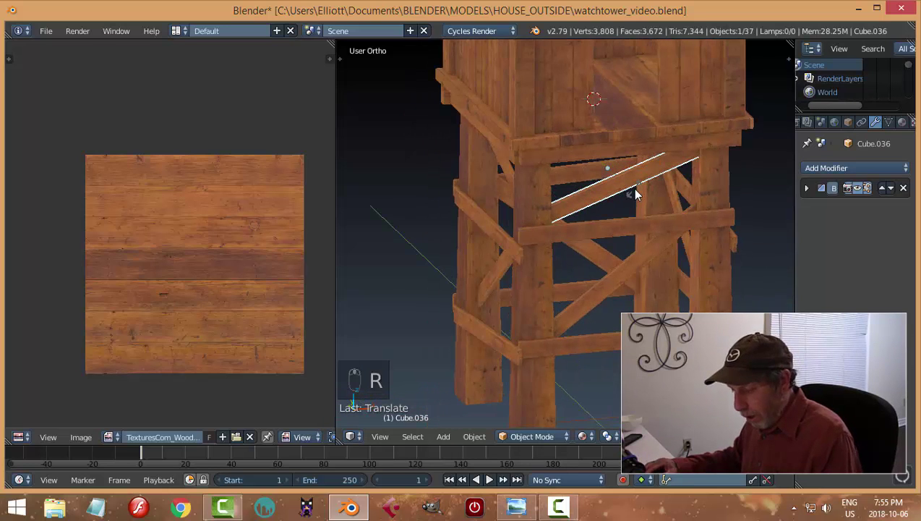
{"action": "type", "text": "y90"}
{"action": "key", "text": "Return"}
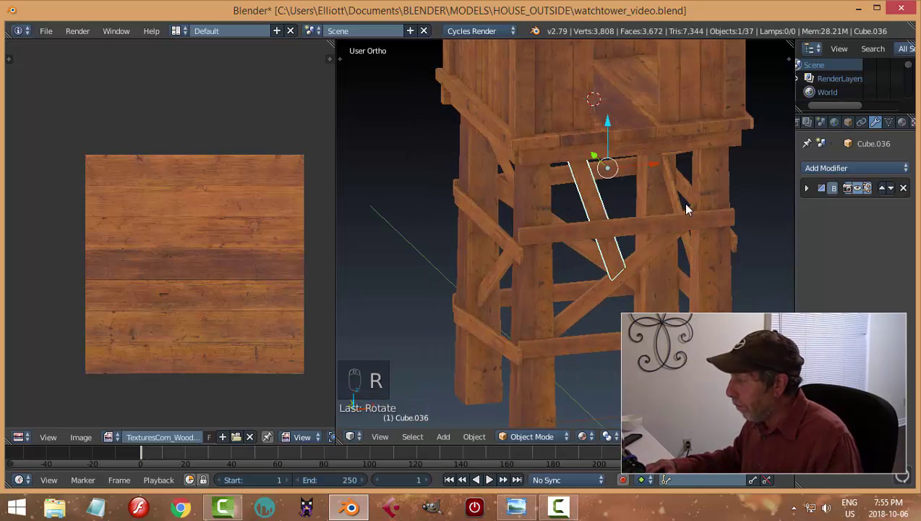
{"action": "middle_click_drag", "start_coordinate": [633, 188], "coordinate": [632, 203]}
- Rotate and move the brace copy into the upper bay under the platform
{"action": "key", "text": "r"}
{"action": "key", "text": "r"}
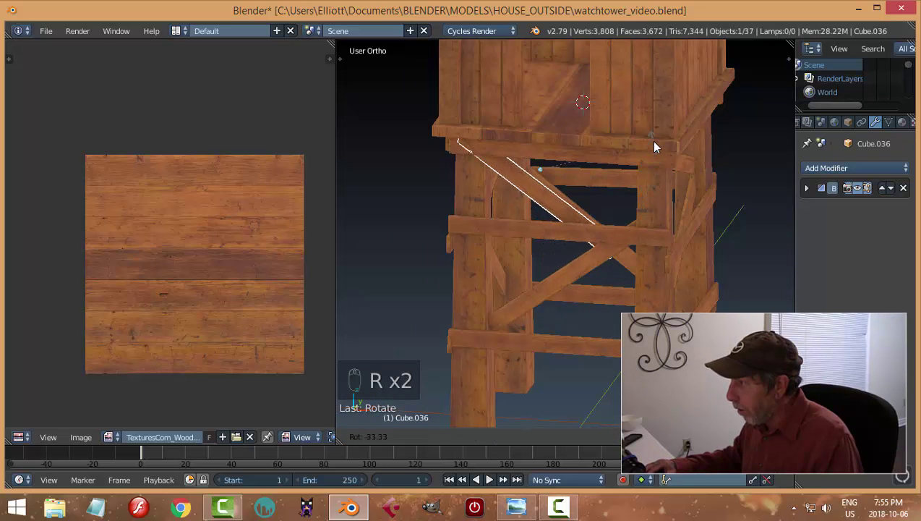
{"action": "left_click", "coordinate": [651, 139]}
{"action": "middle_click_drag", "start_coordinate": [646, 145], "coordinate": [533, 158]}
{"action": "key", "text": "r"}
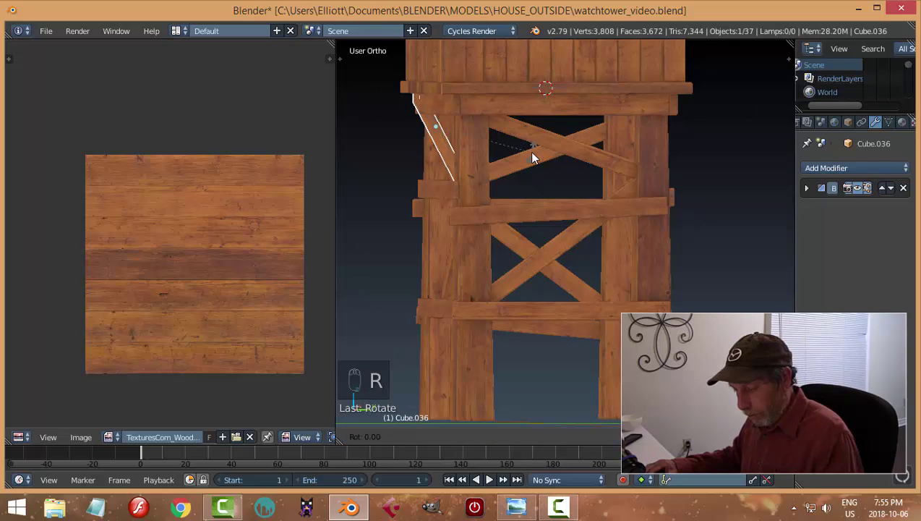
{"action": "key", "text": "z"}
{"action": "left_click", "coordinate": [504, 177]}
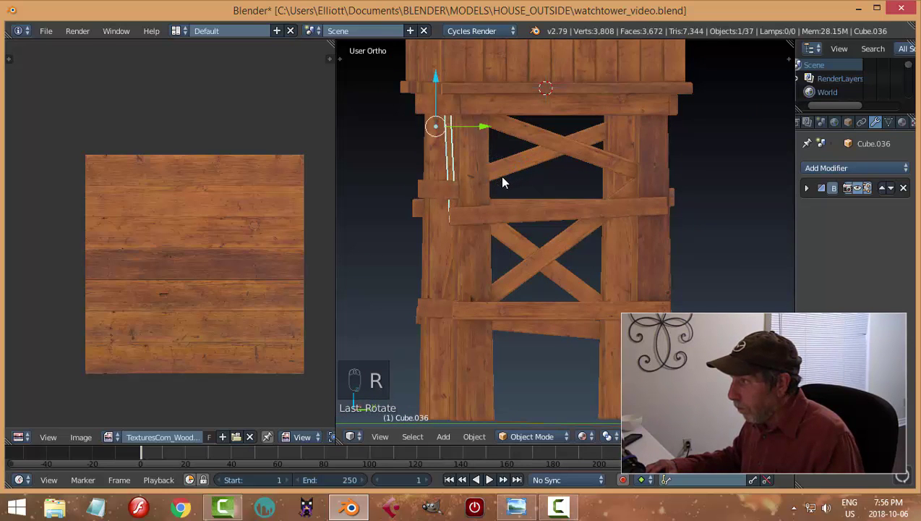
{"action": "middle_click_drag", "start_coordinate": [502, 180], "coordinate": [618, 138]}
{"action": "key", "text": "g"}
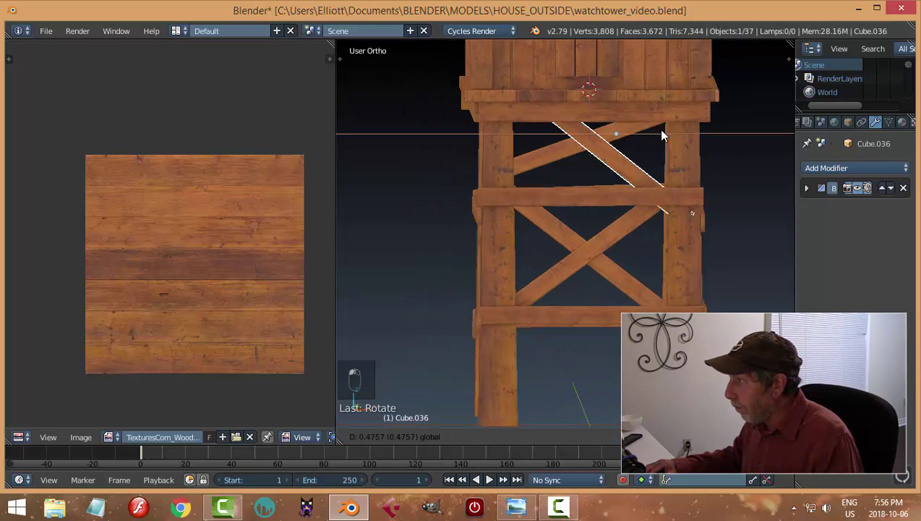
{"action": "left_click", "coordinate": [662, 136]}
{"action": "key", "text": "r"}
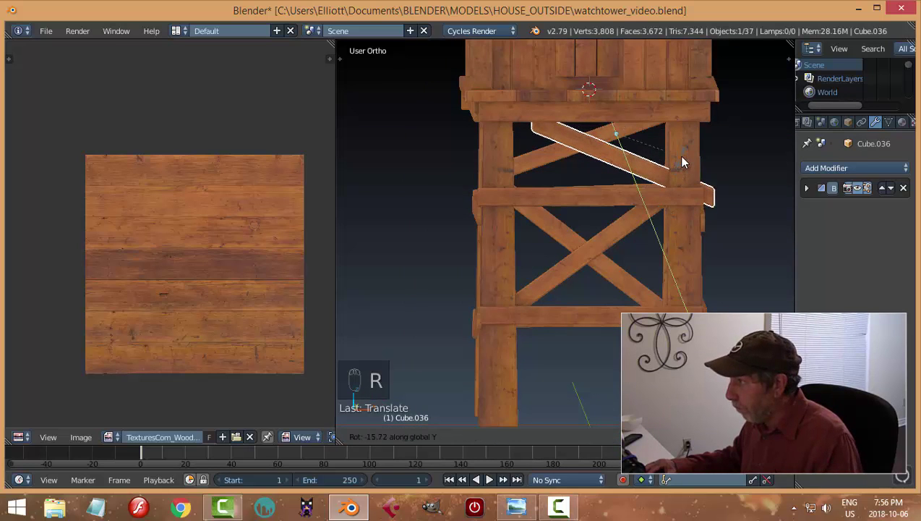
{"action": "left_click", "coordinate": [678, 155]}
{"action": "key", "text": "g"}
{"action": "left_click", "coordinate": [615, 139]}
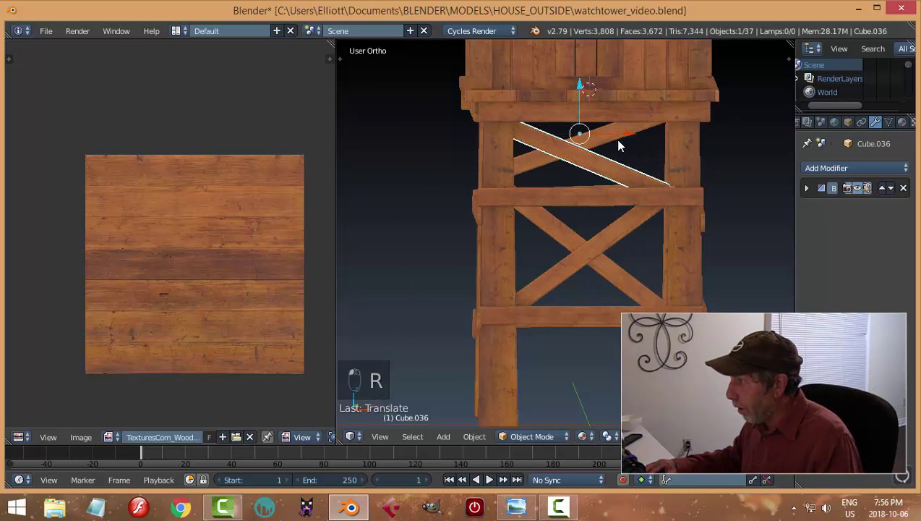
{"action": "middle_click_drag", "start_coordinate": [614, 139], "coordinate": [457, 172]}
- Set the copied board's origin to its geometry
{"action": "key", "text": "t"}
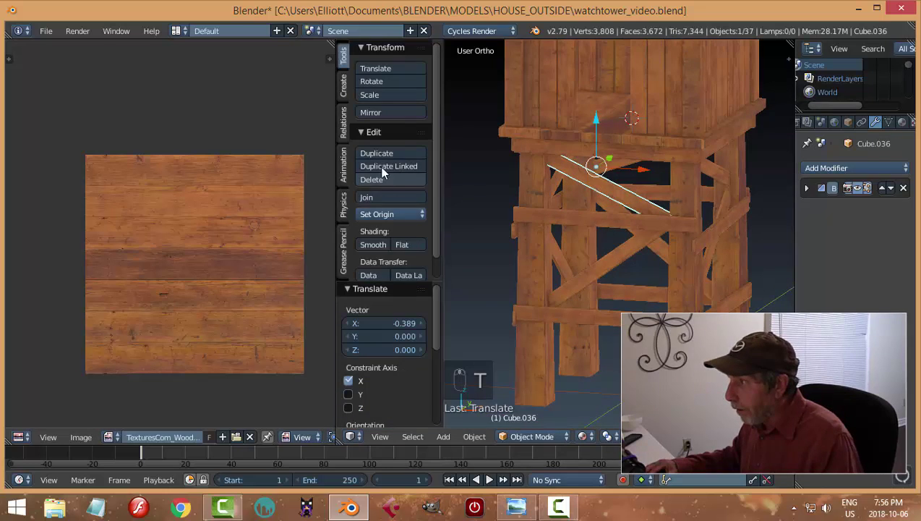
{"action": "left_click", "coordinate": [415, 214]}
{"action": "left_click", "coordinate": [402, 244]}
{"action": "middle_click_drag", "start_coordinate": [588, 214], "coordinate": [674, 176]}
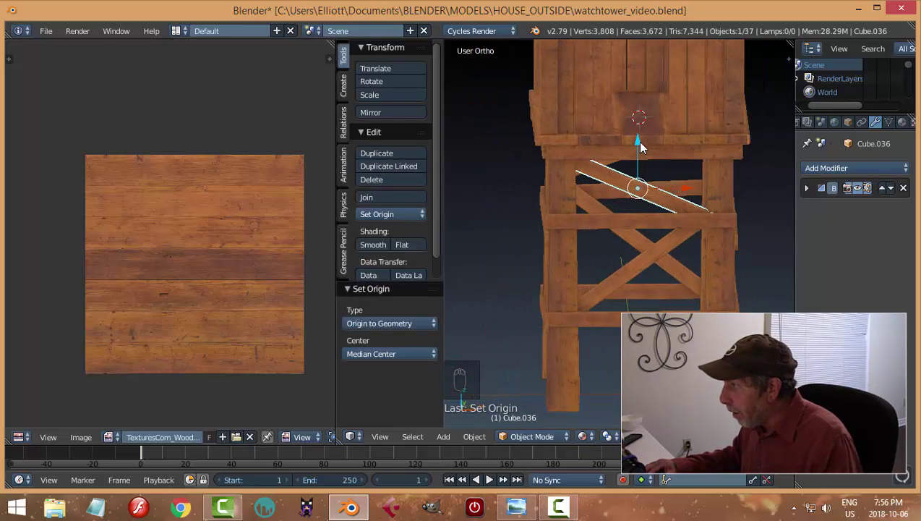
- Raise the board 0.218 on Z and shift it 0.127 along Y
{"action": "left_click_drag", "start_coordinate": [639, 148], "coordinate": [647, 124]}
{"action": "middle_click_drag", "start_coordinate": [647, 123], "coordinate": [789, 203]}
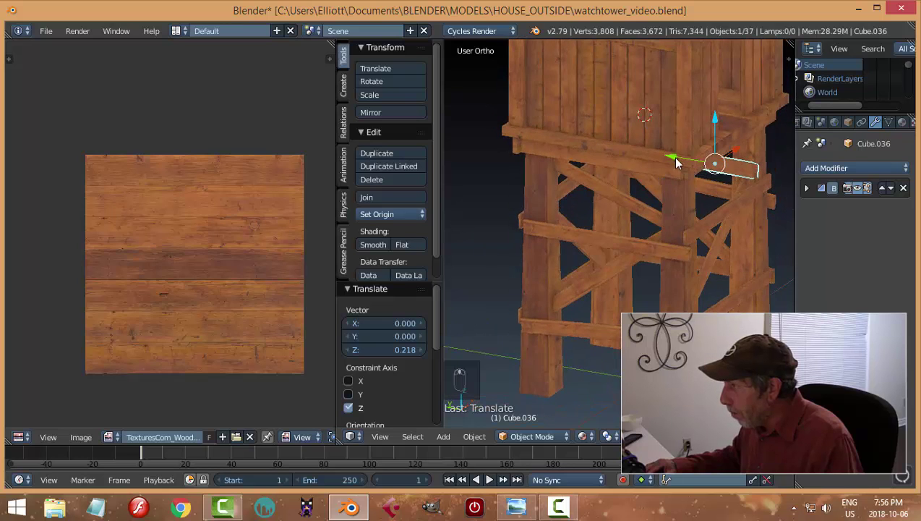
{"action": "left_click_drag", "start_coordinate": [674, 159], "coordinate": [661, 150]}
{"action": "middle_click_drag", "start_coordinate": [662, 151], "coordinate": [503, 150]}
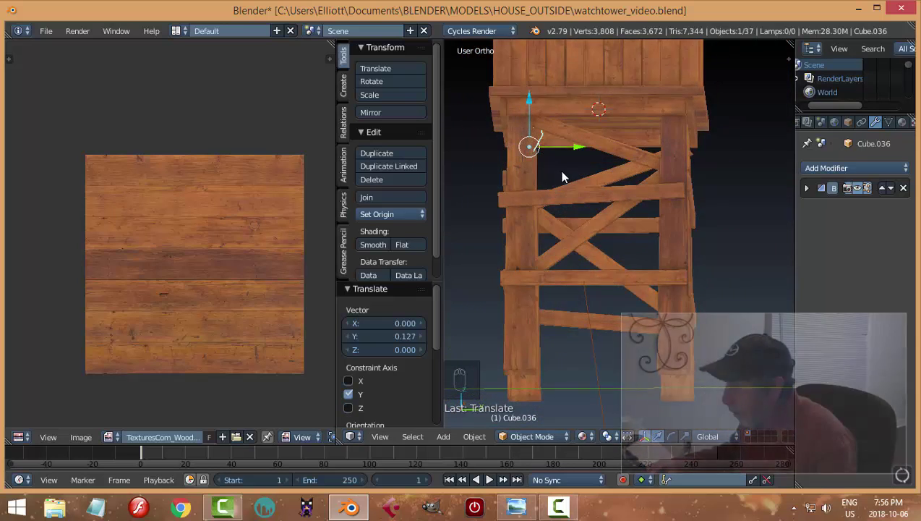
{"action": "key", "text": "r"}
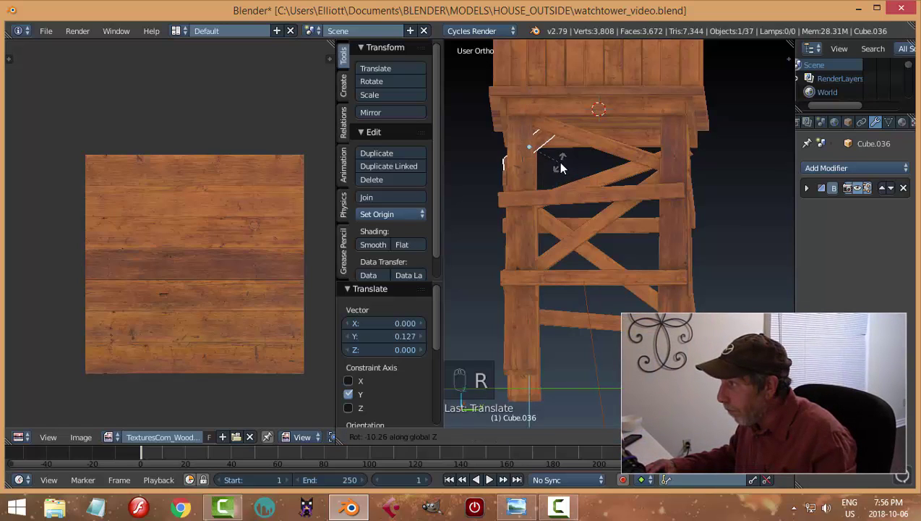
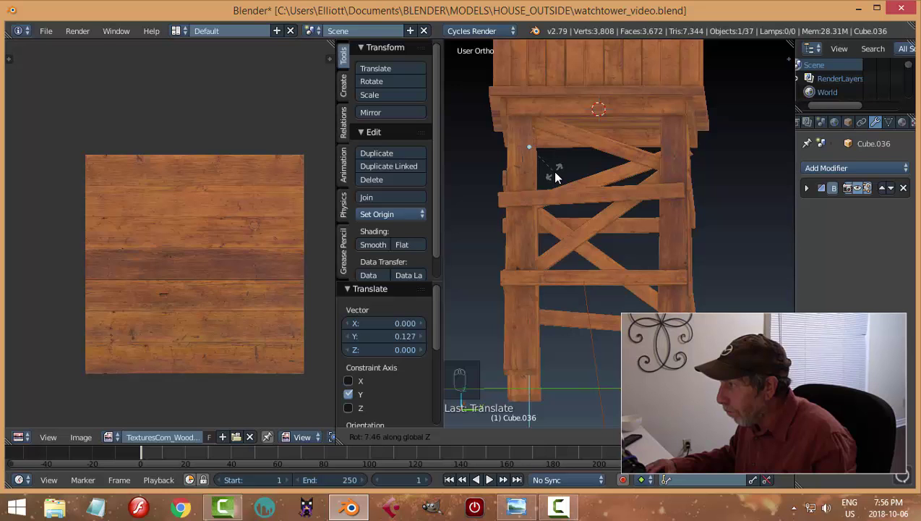
- Confirm the previous beam's rotation and save the file
{"action": "left_click", "coordinate": [552, 171]}
{"action": "key", "text": "a"}
{"action": "middle_click_drag", "start_coordinate": [577, 187], "coordinate": [590, 233]}
{"action": "right_click", "coordinate": [618, 170]}
{"action": "key", "text": "a"}
{"action": "key", "text": "ctrl+s"}
- Rotate the horizontal beam Cube.021 into a diagonal tilt and save again
{"action": "scroll", "coordinate": [589, 237], "scroll_direction": "up", "scroll_amount": 3}
{"action": "right_click", "coordinate": [575, 190]}
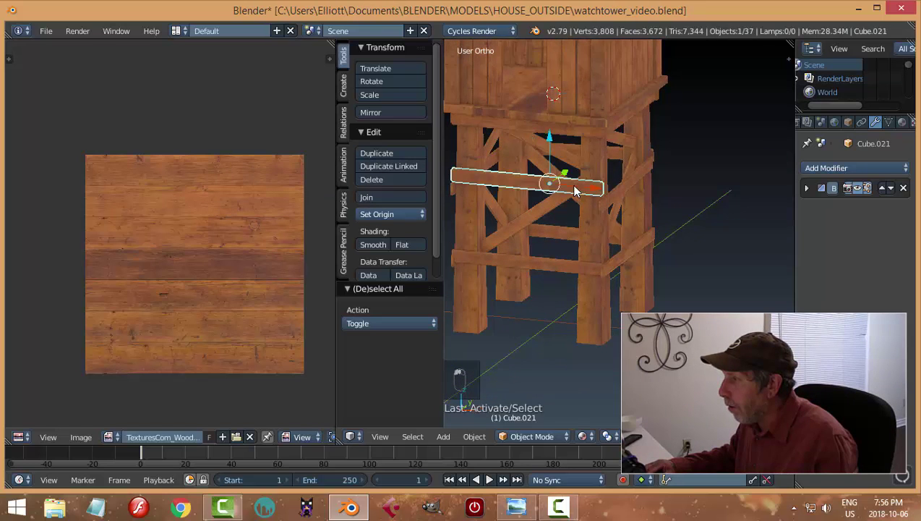
{"action": "middle_click_drag", "start_coordinate": [575, 190], "coordinate": [579, 216]}
{"action": "key", "text": "r"}
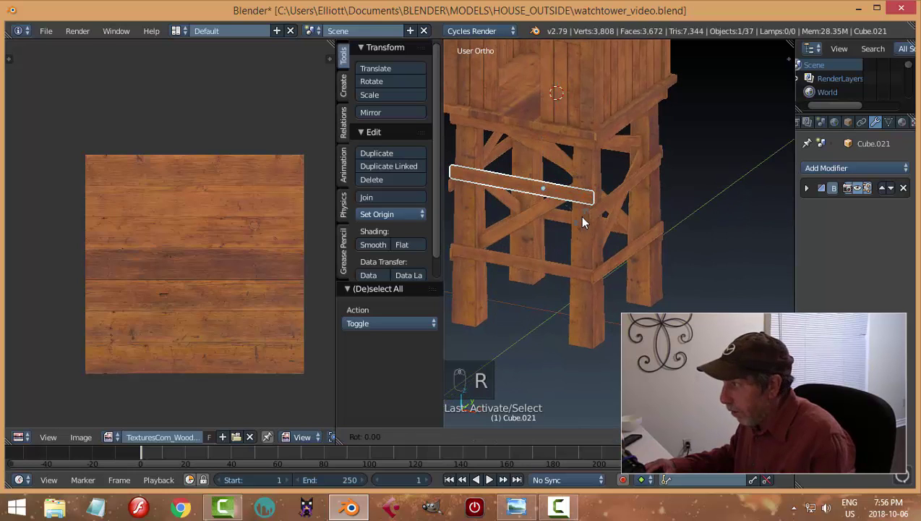
{"action": "left_click", "coordinate": [583, 230]}
{"action": "key", "text": "a"}
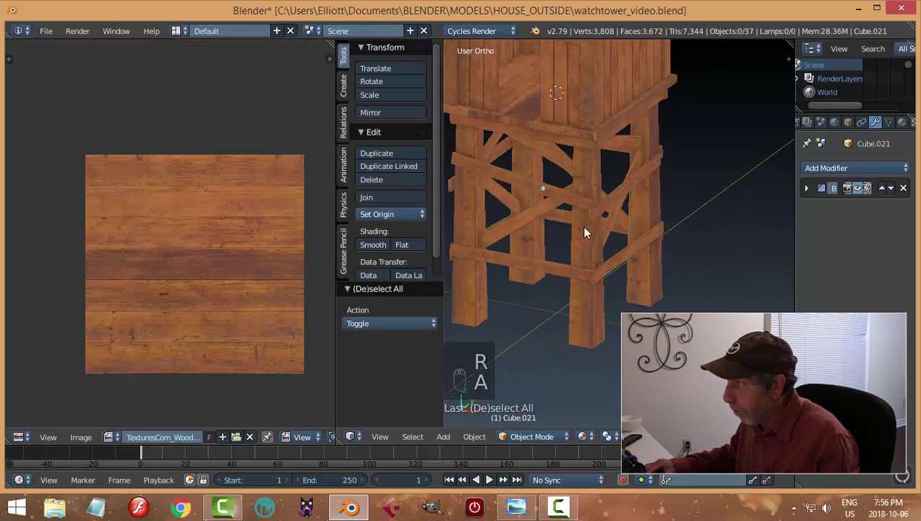
{"action": "middle_click_drag", "start_coordinate": [586, 232], "coordinate": [550, 217]}
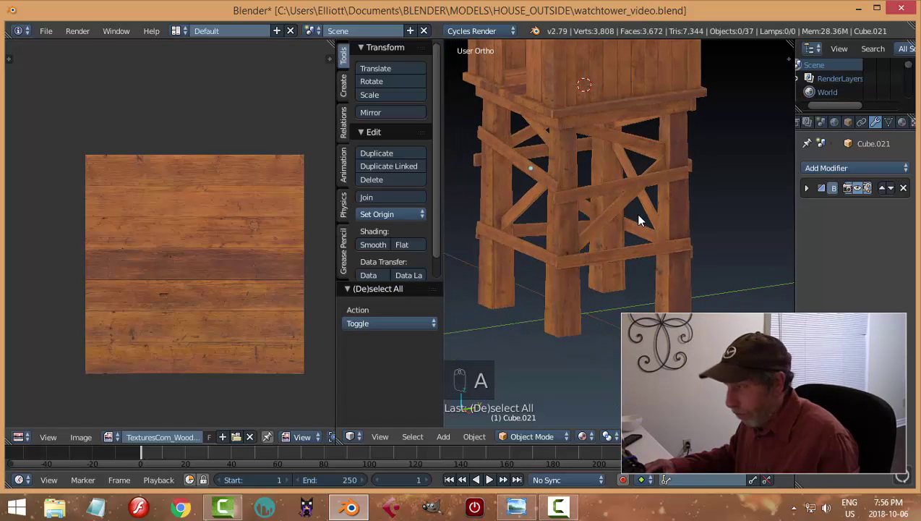
{"action": "key", "text": "ctrl+s"}
- Select beam Cube.023 and put it into Edit Mode
{"action": "middle_click_drag", "start_coordinate": [598, 200], "coordinate": [586, 243]}
{"action": "right_click", "coordinate": [654, 233]}
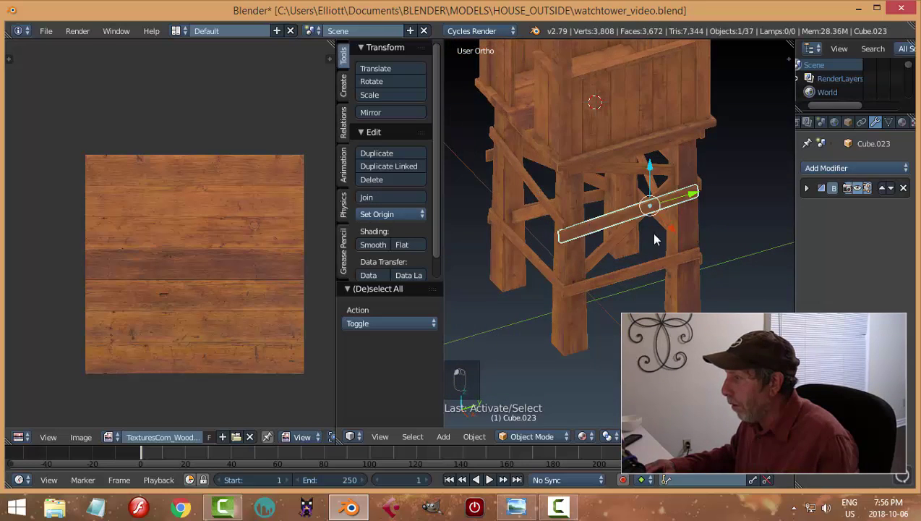
{"action": "middle_click_drag", "start_coordinate": [653, 232], "coordinate": [618, 285]}
{"action": "key", "text": "Tab"}
{"action": "left_click", "coordinate": [816, 268]}
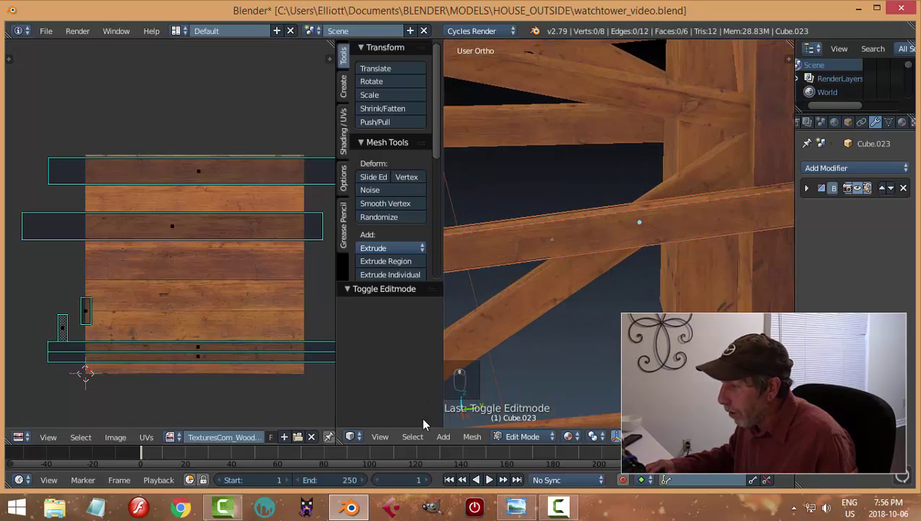
- Widen the 3D view, then add two centred loop cuts squeezed close together along Y
{"action": "left_click_drag", "start_coordinate": [337, 442], "coordinate": [319, 434]}
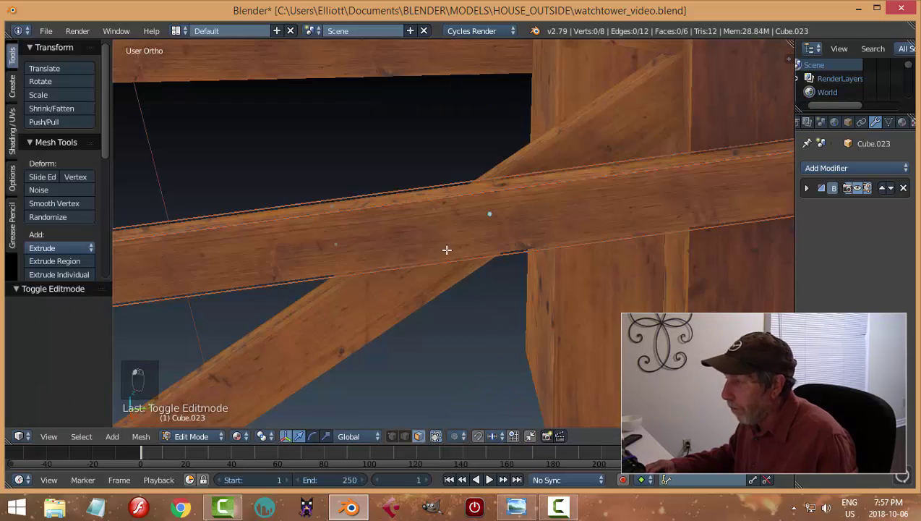
{"action": "scroll", "coordinate": [447, 249], "scroll_direction": "down", "scroll_amount": 3}
{"action": "key", "text": "ctrl+r"}
{"action": "scroll", "coordinate": [412, 232], "scroll_direction": "up", "scroll_amount": 1}
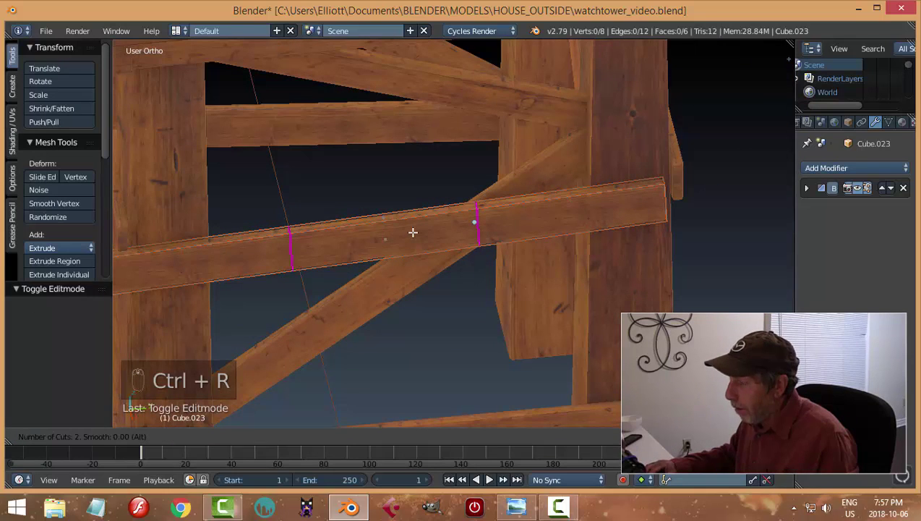
{"action": "left_click", "coordinate": [412, 232]}
{"action": "right_click", "coordinate": [412, 232]}
{"action": "key", "text": "s"}
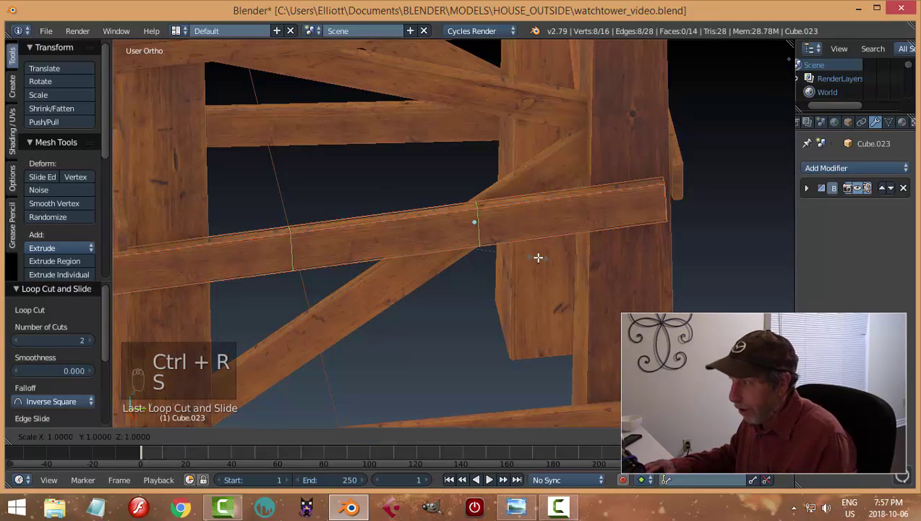
{"action": "key", "text": "y"}
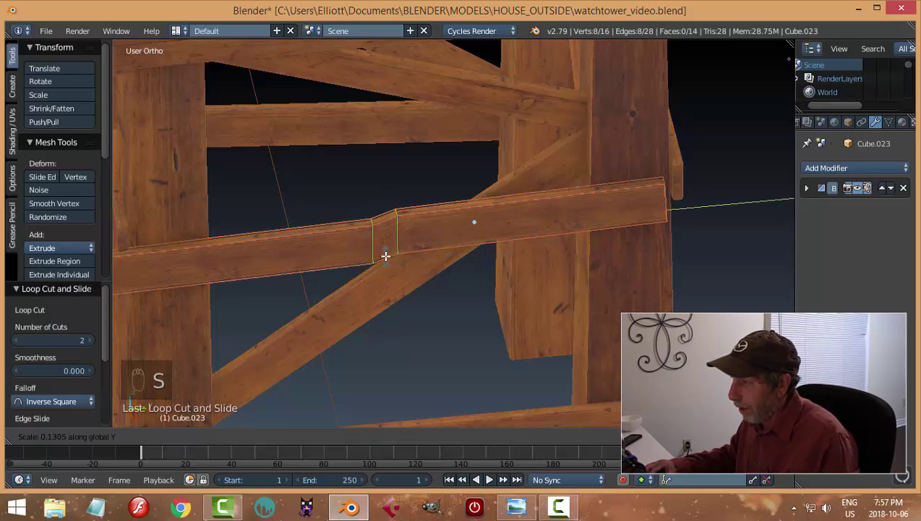
{"action": "left_click", "coordinate": [383, 258]}
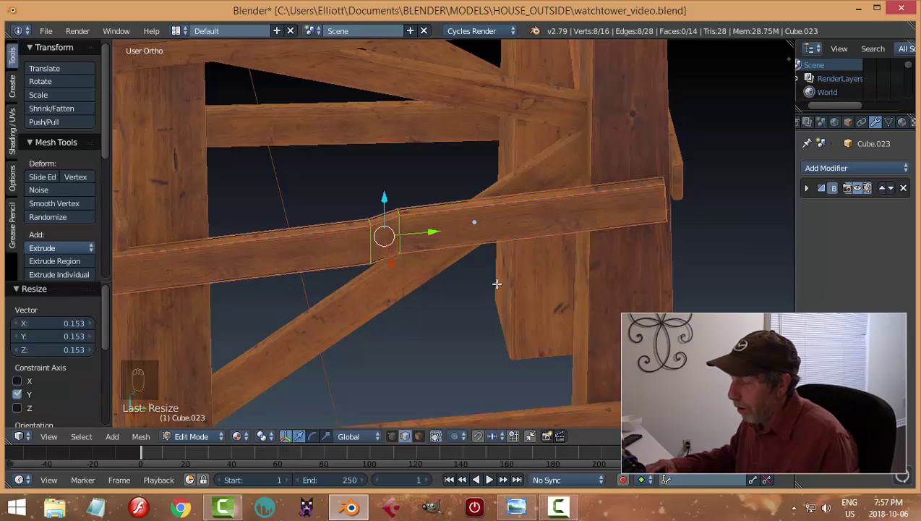
- Delete the ring of faces between the two cuts to split the beam in two
{"action": "scroll", "coordinate": [481, 288], "scroll_direction": "down", "scroll_amount": 3}
{"action": "mouse_move", "coordinate": [481, 288]}
{"action": "middle_mouse_down"}
{"action": "mouse_move", "coordinate": [526, 312]}
{"action": "mouse_move", "coordinate": [550, 286]}
{"action": "mouse_move", "coordinate": [573, 321]}
{"action": "mouse_move", "coordinate": [482, 288]}
{"action": "middle_mouse_up"}
{"action": "scroll", "coordinate": [481, 289], "scroll_direction": "up", "scroll_amount": 5}
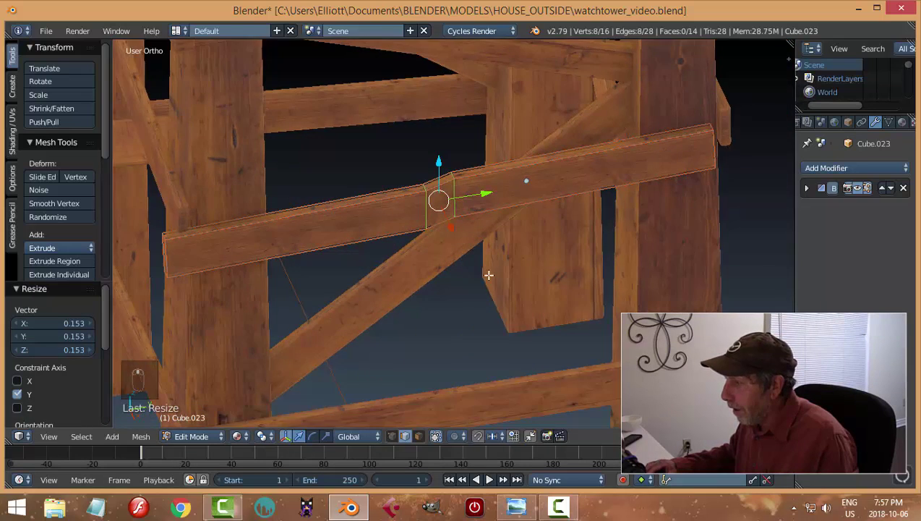
{"action": "key", "text": "a"}
{"action": "key", "text": "ctrl+Tab"}
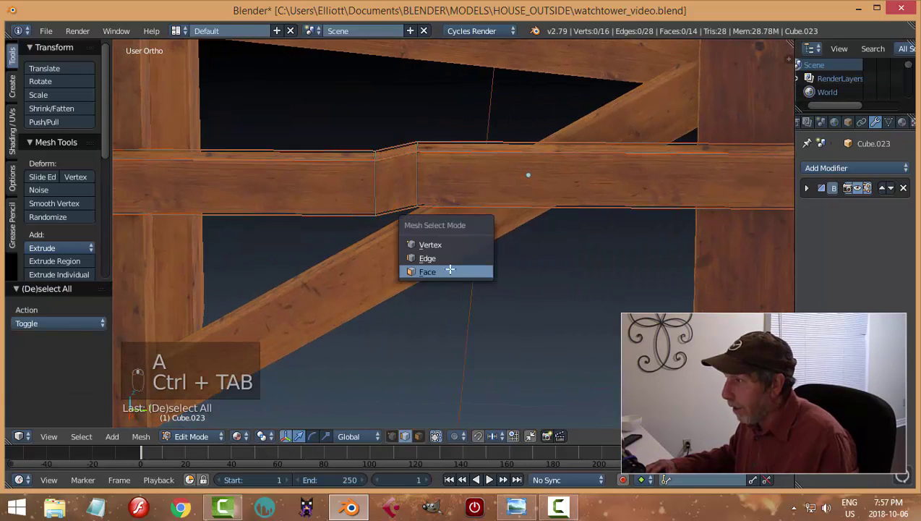
{"action": "left_click", "coordinate": [450, 271]}
{"action": "right_click", "coordinate": [398, 152]}
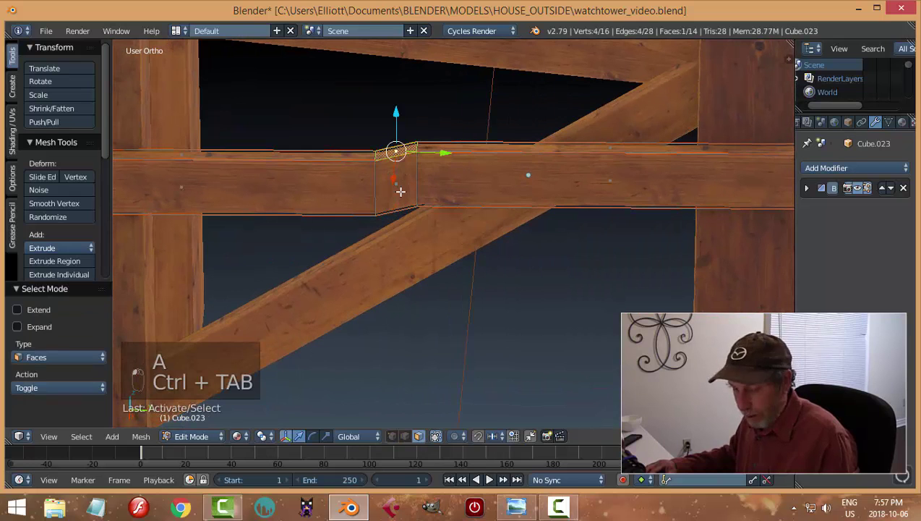
{"action": "key", "text": "a"}
{"action": "right_click", "coordinate": [399, 159], "text": "alt"}
{"action": "key", "text": "x"}
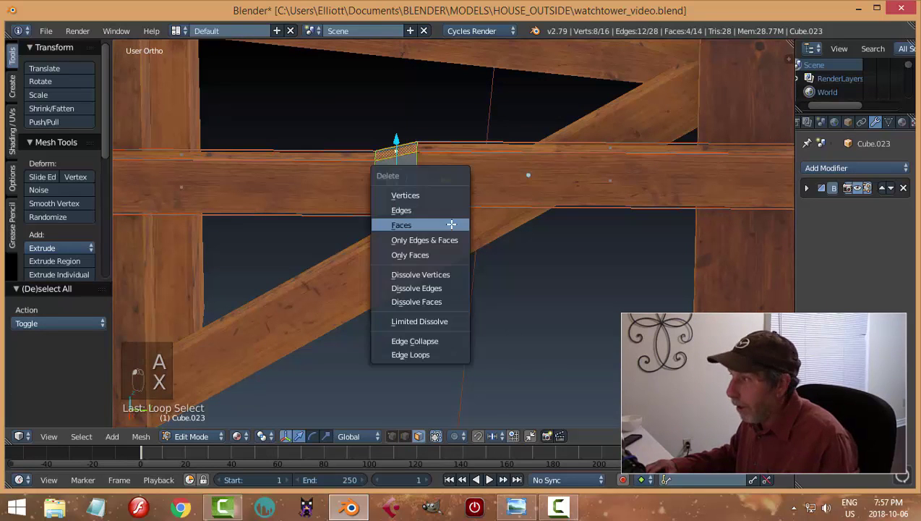
{"action": "left_click", "coordinate": [449, 225]}
- Cap the open ends of the left and right beam pieces with new faces
{"action": "middle_click_drag", "start_coordinate": [436, 228], "coordinate": [380, 220]}
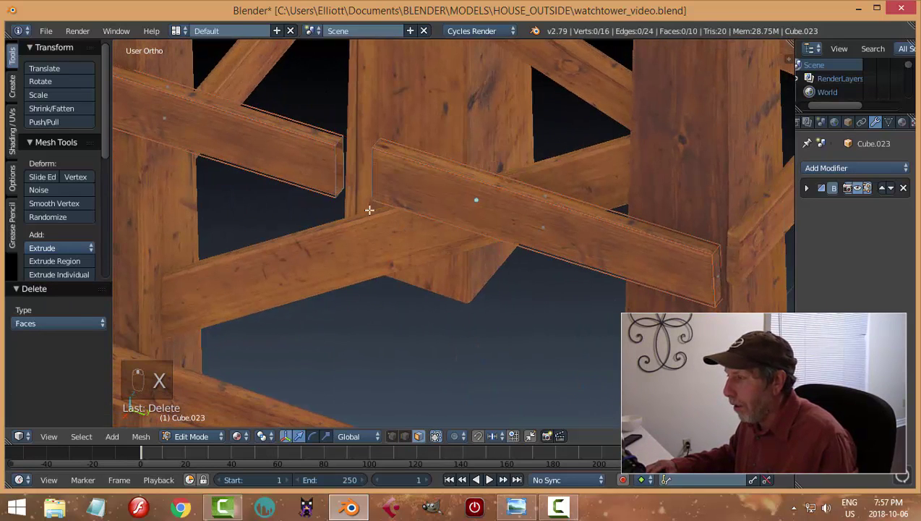
{"action": "key", "text": "ctrl+Tab"}
{"action": "left_click", "coordinate": [329, 195]}
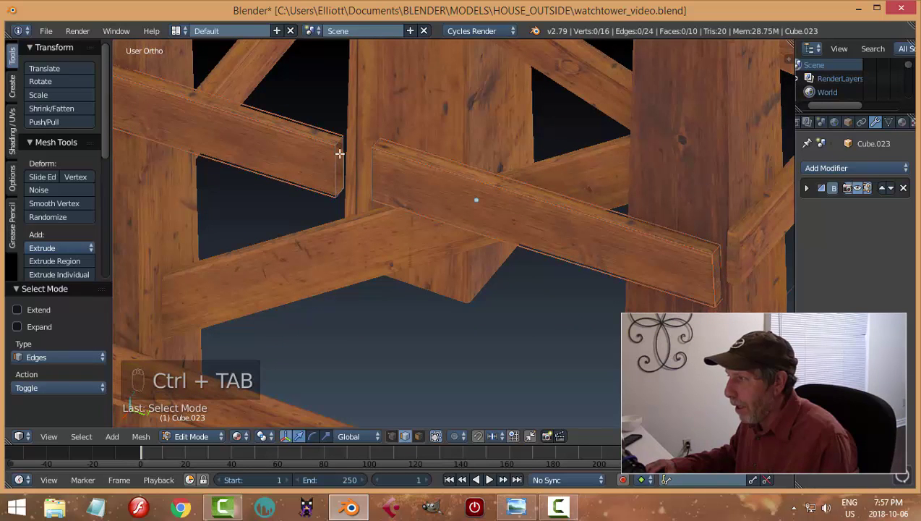
{"action": "right_click", "coordinate": [344, 152], "text": "alt"}
{"action": "key", "text": "f"}
{"action": "middle_click_drag", "start_coordinate": [360, 200], "coordinate": [391, 212]}
{"action": "key", "text": "a"}
{"action": "right_click", "coordinate": [509, 171], "text": "alt"}
{"action": "key", "text": "f"}
{"action": "key", "text": "a"}
{"action": "key", "text": "ctrl+r"}
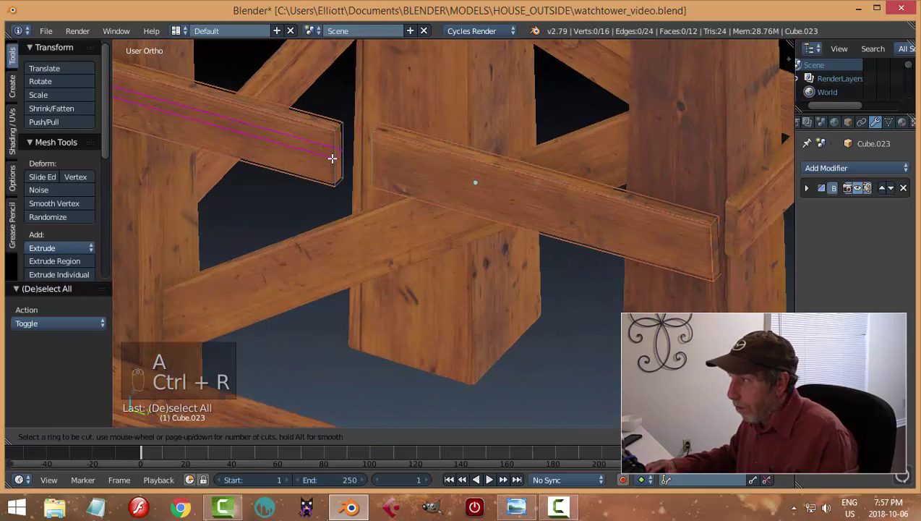
- Add two centred lengthwise loop cuts to each of the two beam pieces
{"action": "left_click", "coordinate": [332, 157]}
{"action": "right_click", "coordinate": [332, 157]}
{"action": "key", "text": "ctrl+r"}
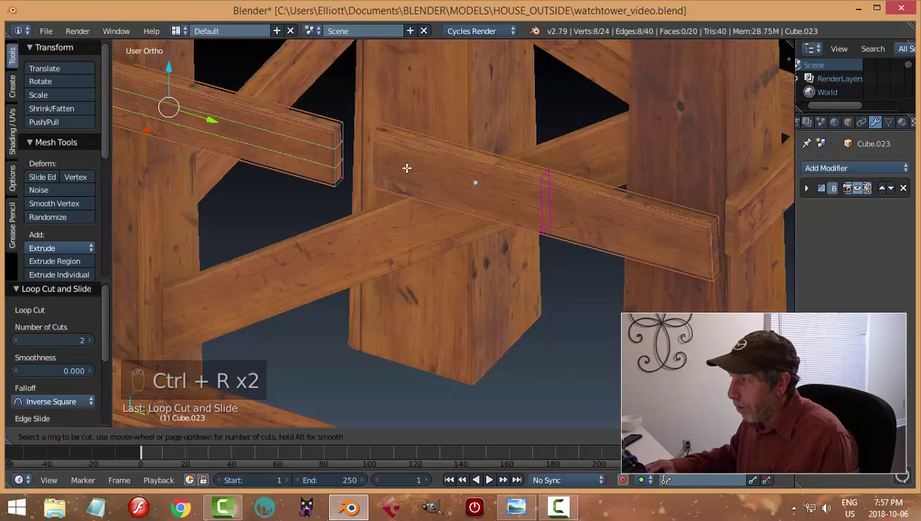
{"action": "scroll", "coordinate": [370, 160], "scroll_direction": "up", "scroll_amount": 1}
{"action": "left_click", "coordinate": [371, 160]}
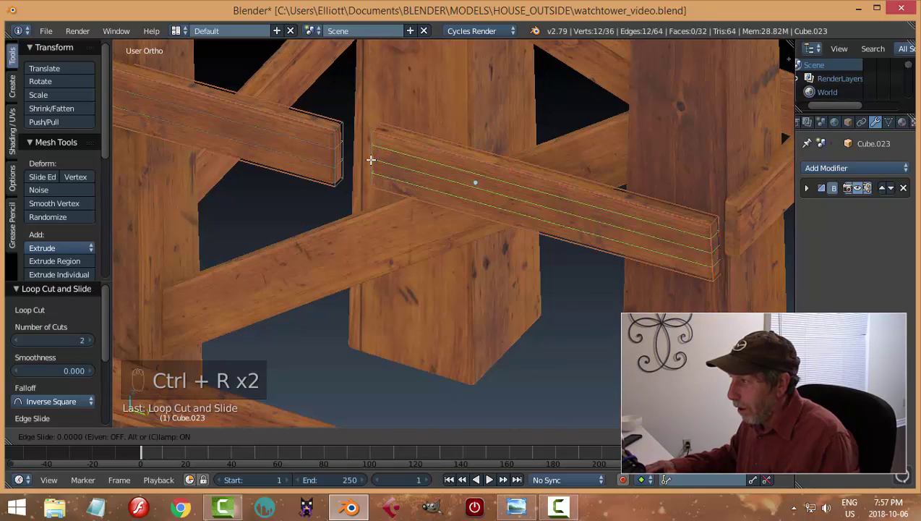
{"action": "right_click", "coordinate": [411, 179]}
{"action": "key", "text": "a"}
{"action": "middle_click_drag", "start_coordinate": [412, 179], "coordinate": [484, 179]}
- Push edges at the right piece's end along Y to angle it
{"action": "right_click", "coordinate": [472, 158]}
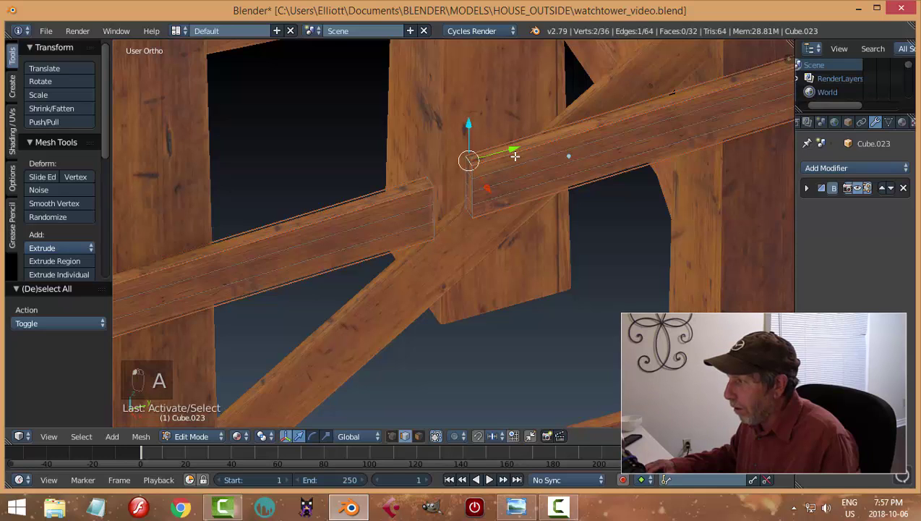
{"action": "left_click_drag", "start_coordinate": [514, 150], "coordinate": [501, 186]}
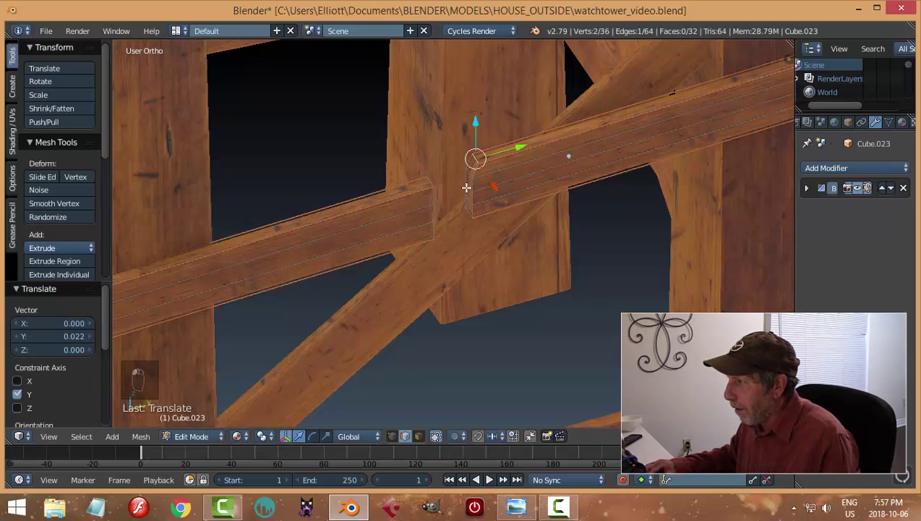
{"action": "right_click", "coordinate": [467, 188]}
{"action": "key", "text": "a"}
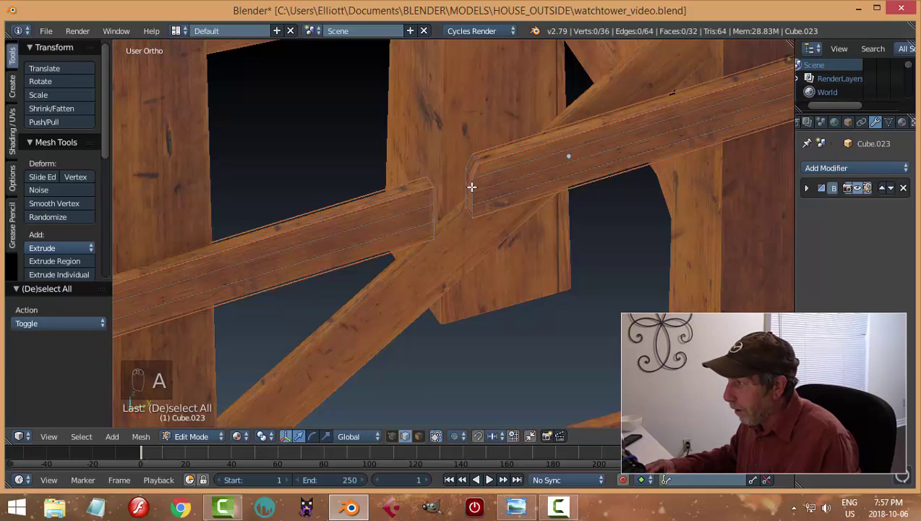
{"action": "key", "text": "ctrl+z"}
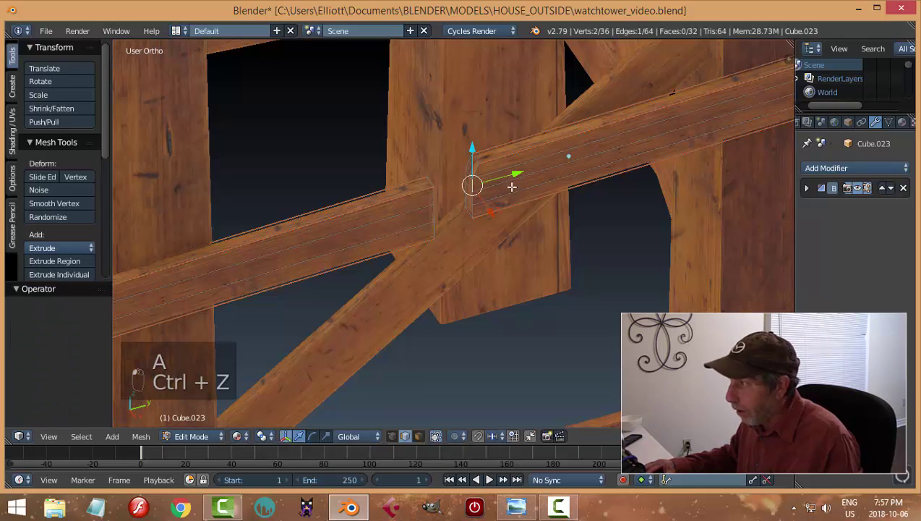
{"action": "key", "text": "a"}
{"action": "scroll", "coordinate": [491, 181], "scroll_direction": "up", "scroll_amount": 3}
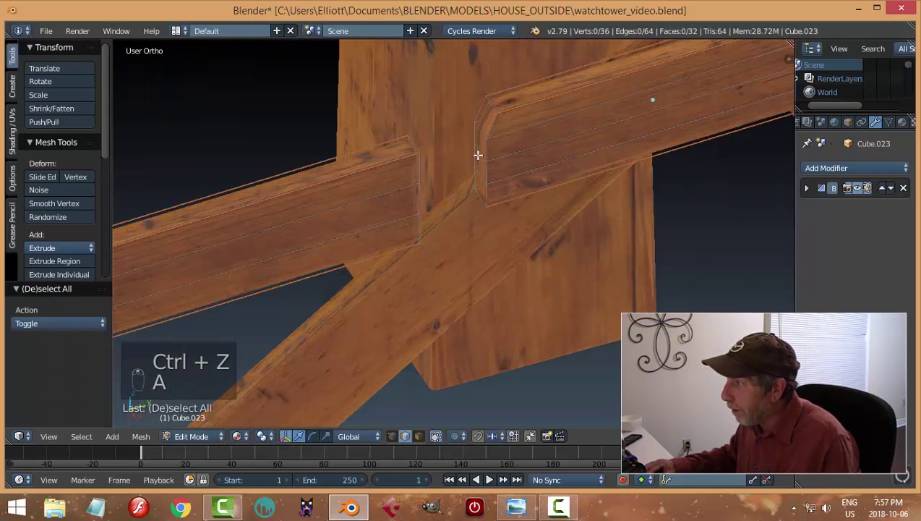
{"action": "right_click", "coordinate": [478, 155]}
{"action": "left_click_drag", "start_coordinate": [550, 136], "coordinate": [542, 187]}
{"action": "right_click", "coordinate": [483, 202]}
{"action": "key", "text": "a"}
{"action": "middle_click_drag", "start_coordinate": [574, 207], "coordinate": [461, 184]}
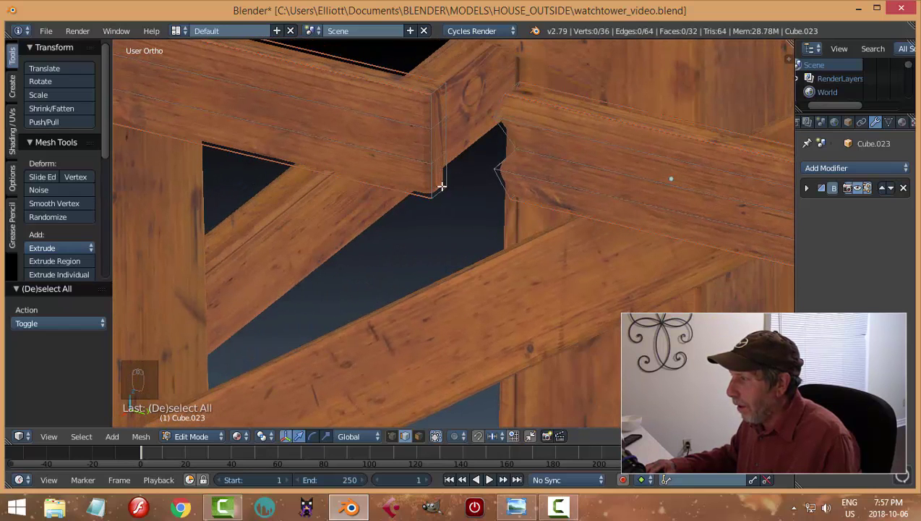
- Move the left piece's end and joint edges along Y to shape the notch
{"action": "right_click", "coordinate": [442, 186]}
{"action": "left_click_drag", "start_coordinate": [485, 205], "coordinate": [493, 217]}
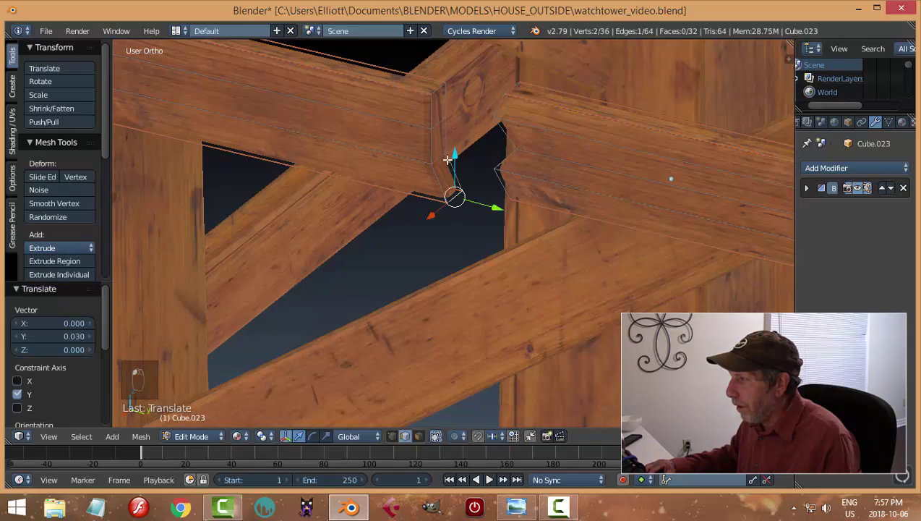
{"action": "right_click", "coordinate": [437, 126]}
{"action": "middle_click_drag", "start_coordinate": [476, 149], "coordinate": [505, 148]}
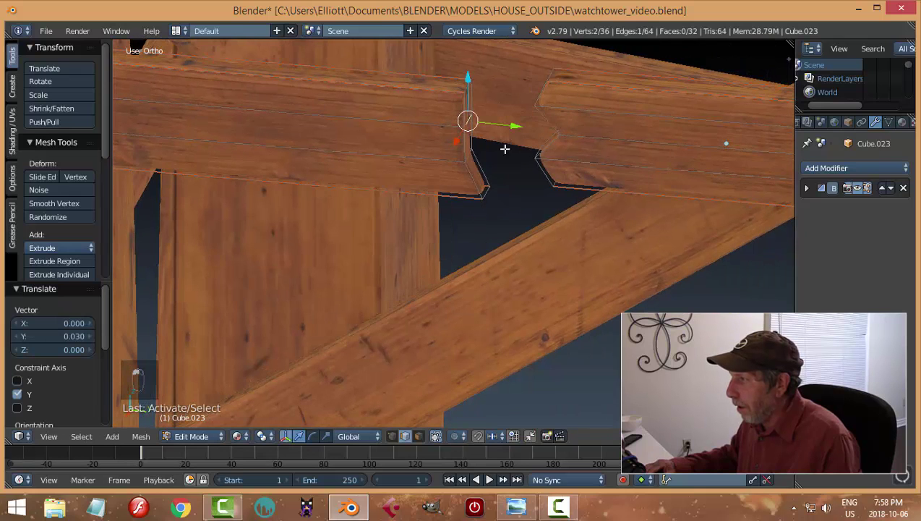
{"action": "right_click", "coordinate": [469, 154]}
{"action": "left_click_drag", "start_coordinate": [511, 159], "coordinate": [546, 170]}
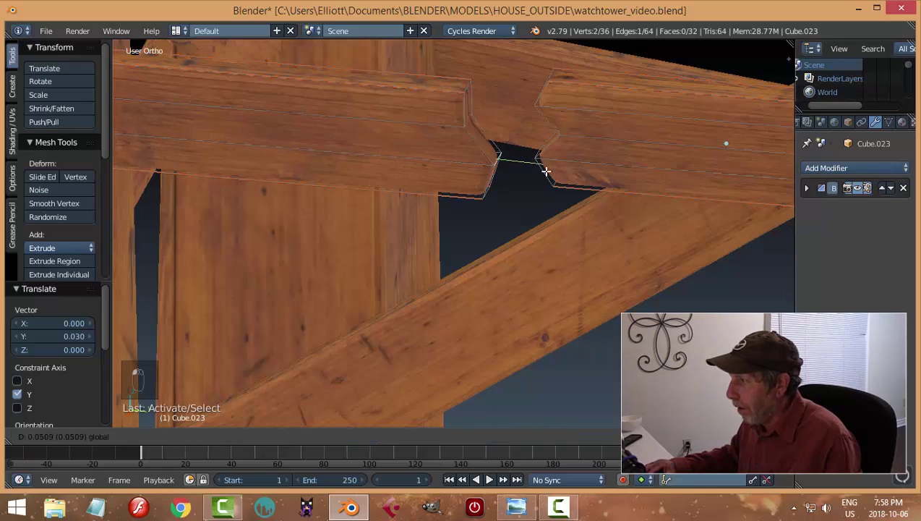
{"action": "left_click", "coordinate": [546, 170]}
{"action": "right_click", "coordinate": [471, 87]}
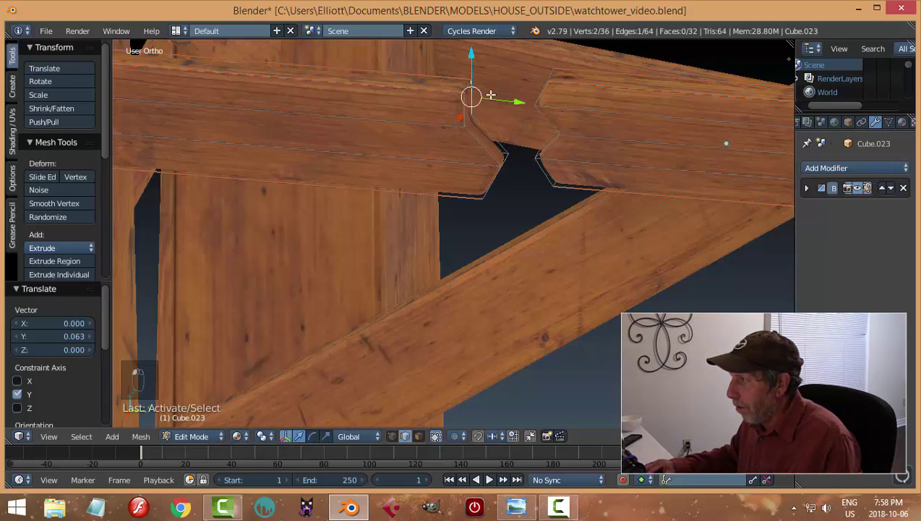
{"action": "key", "text": "a"}
{"action": "right_click", "coordinate": [464, 85]}
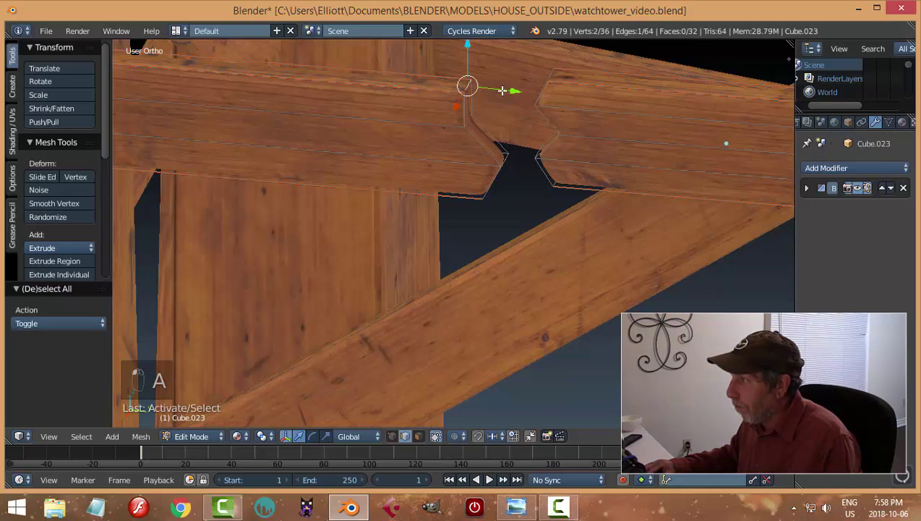
{"action": "left_click_drag", "start_coordinate": [503, 90], "coordinate": [508, 90]}
{"action": "key", "text": "a"}
{"action": "middle_click_drag", "start_coordinate": [523, 112], "coordinate": [464, 118]}
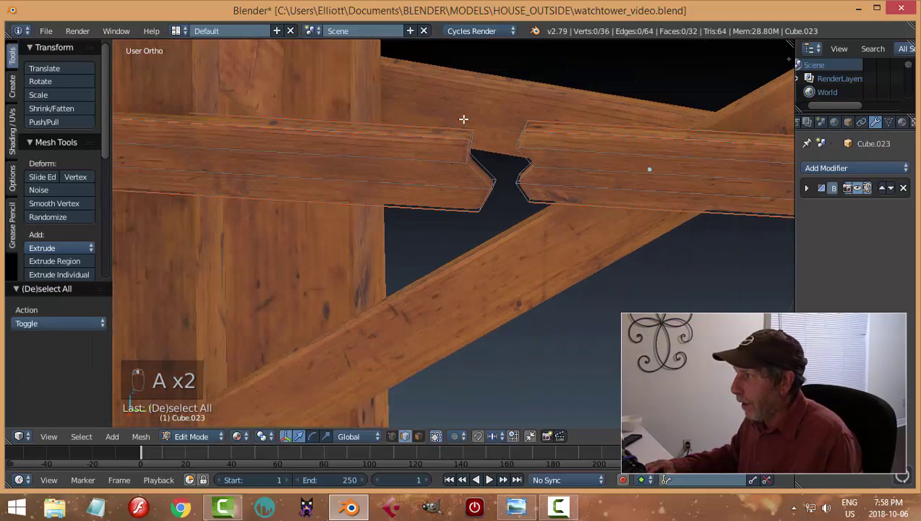
- Cut one more edge loop into each beam half near the joint
{"action": "key", "text": "ctrl+r"}
{"action": "left_click", "coordinate": [466, 139]}
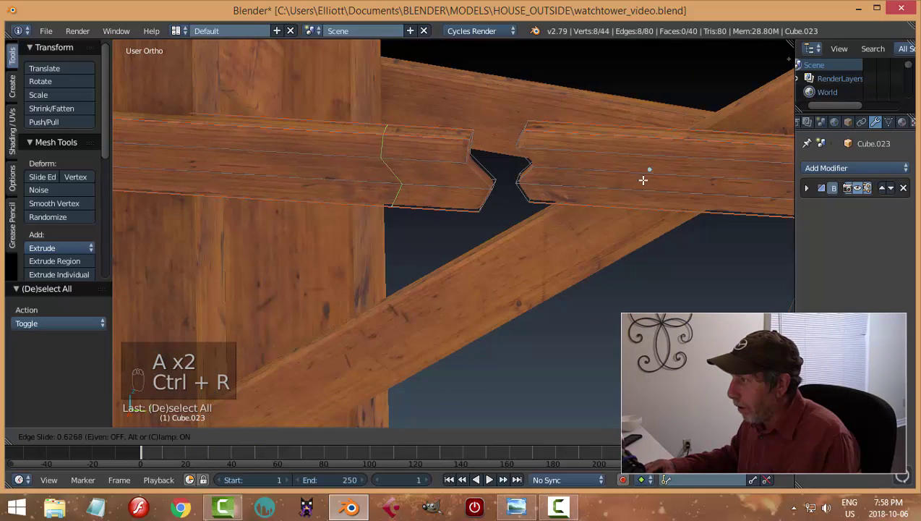
{"action": "left_click", "coordinate": [677, 185]}
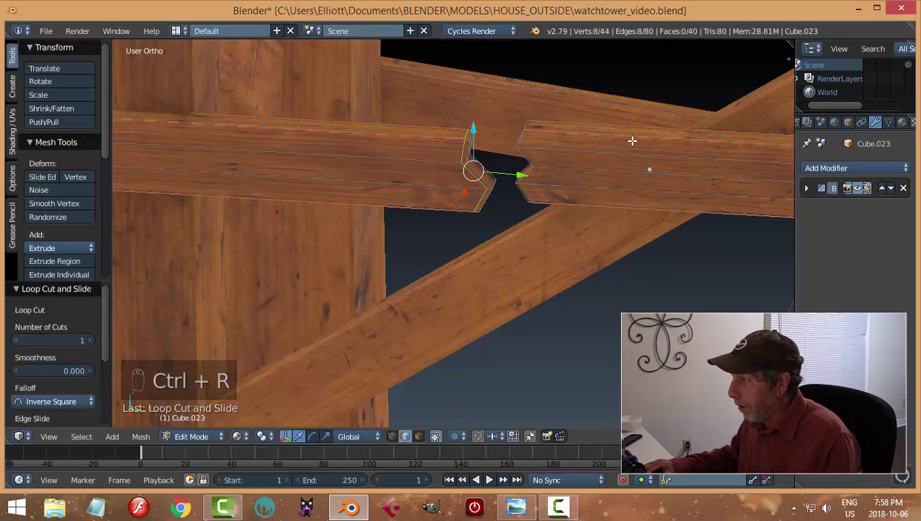
{"action": "key", "text": "ctrl+r"}
{"action": "left_click", "coordinate": [473, 150]}
{"action": "left_click", "coordinate": [529, 189]}
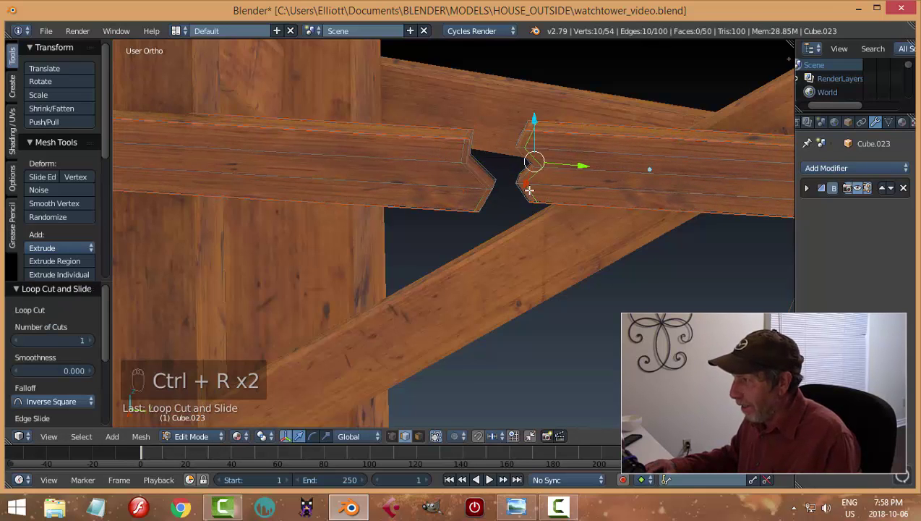
{"action": "key", "text": "a"}
{"action": "scroll", "coordinate": [551, 230], "scroll_direction": "down", "scroll_amount": 3}
{"action": "middle_click_drag", "start_coordinate": [551, 230], "coordinate": [522, 247]}
- Leave Edit Mode and open the notched crossbeam in Edit Mode instead
{"action": "key", "text": "Tab"}
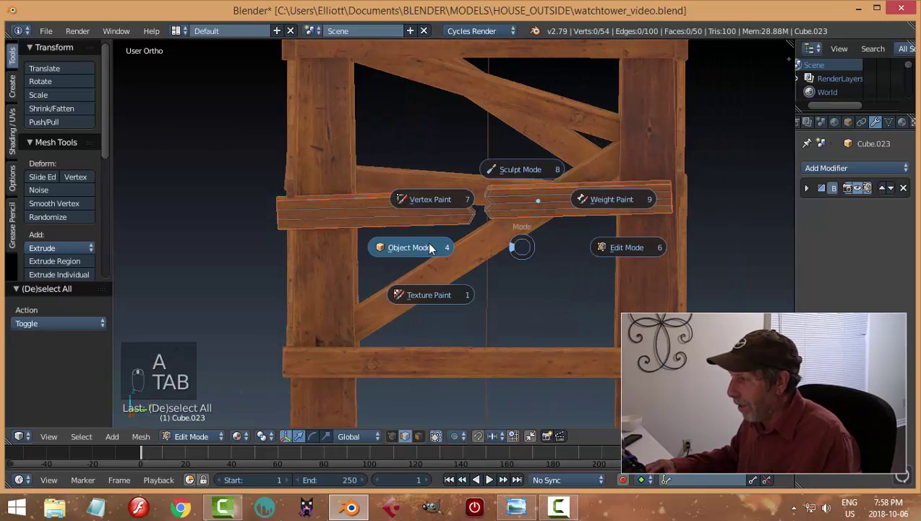
{"action": "left_click", "coordinate": [586, 259]}
{"action": "middle_click_drag", "start_coordinate": [585, 259], "coordinate": [598, 255]}
{"action": "key", "text": "a"}
{"action": "scroll", "coordinate": [598, 255], "scroll_direction": "up", "scroll_amount": 3}
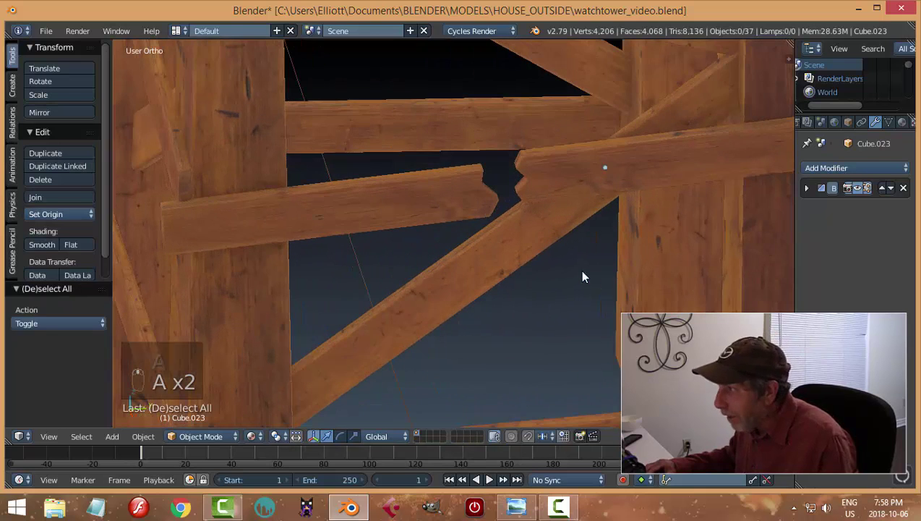
{"action": "right_click", "coordinate": [467, 219]}
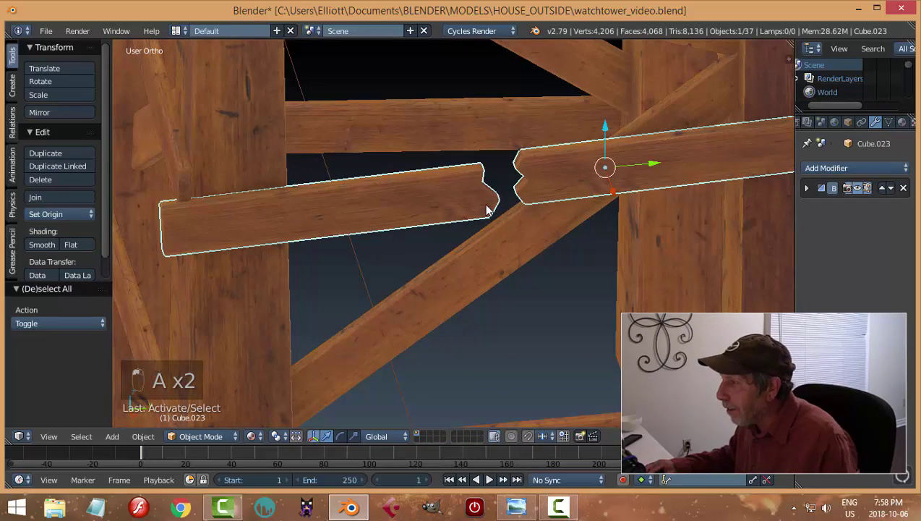
{"action": "key", "text": "Tab"}
{"action": "left_click", "coordinate": [590, 207]}
{"action": "key", "text": "a"}
{"action": "scroll", "coordinate": [473, 209], "scroll_direction": "down", "scroll_amount": 4}
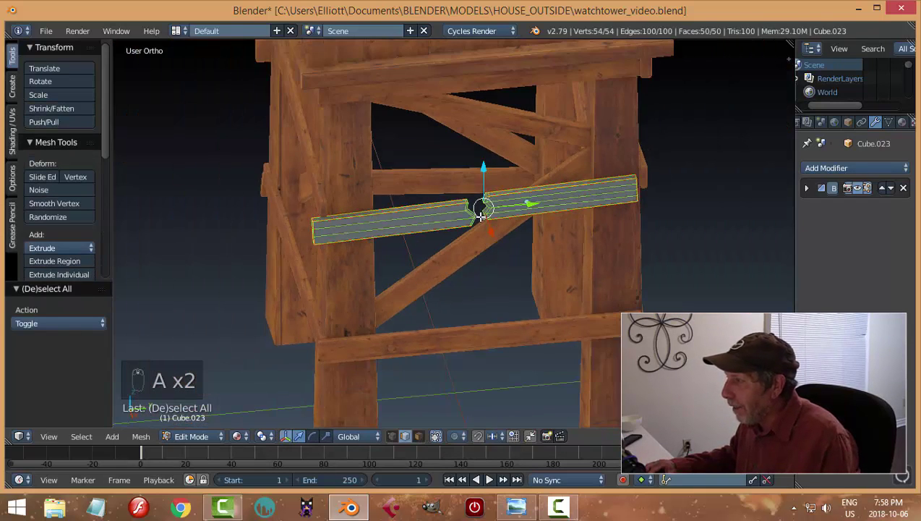
{"action": "middle_click_drag", "start_coordinate": [537, 231], "coordinate": [553, 234]}
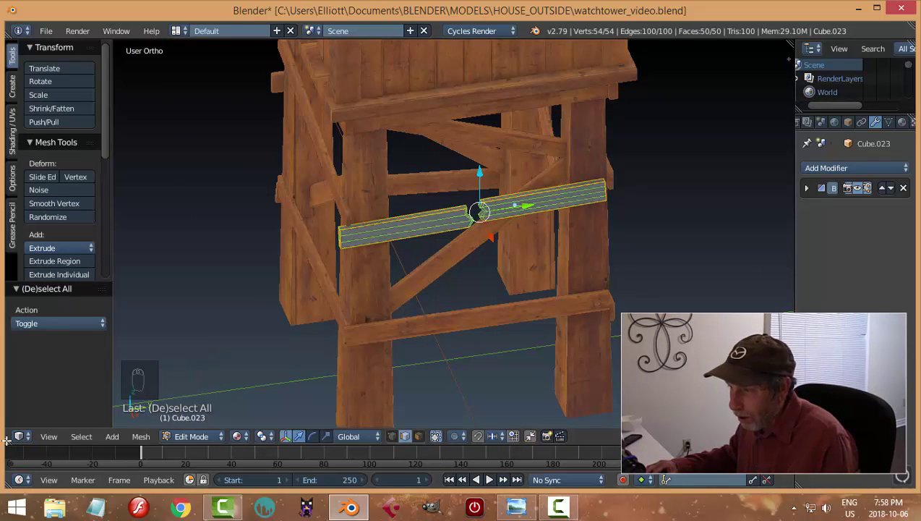
{"action": "scroll", "coordinate": [438, 288], "scroll_direction": "up", "scroll_amount": 6}
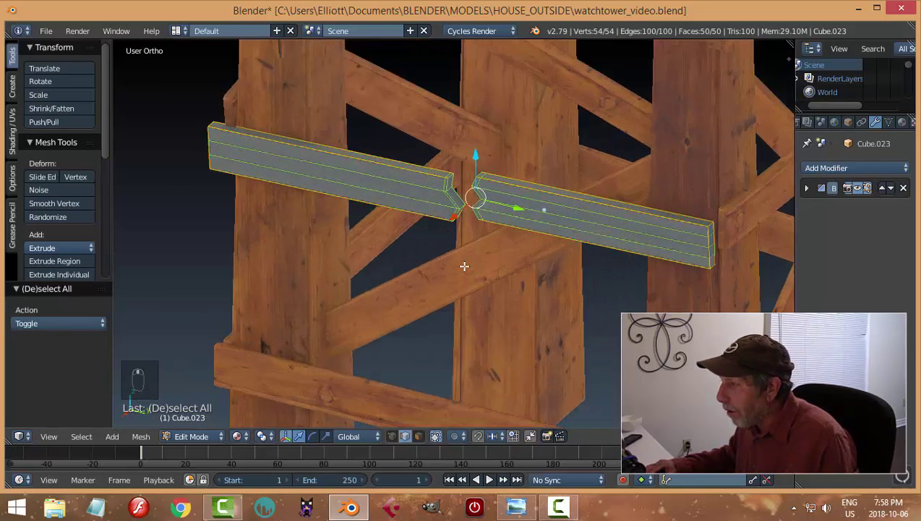
- Mark the two edge loops at the first notched end as seams
{"action": "key", "text": "a"}
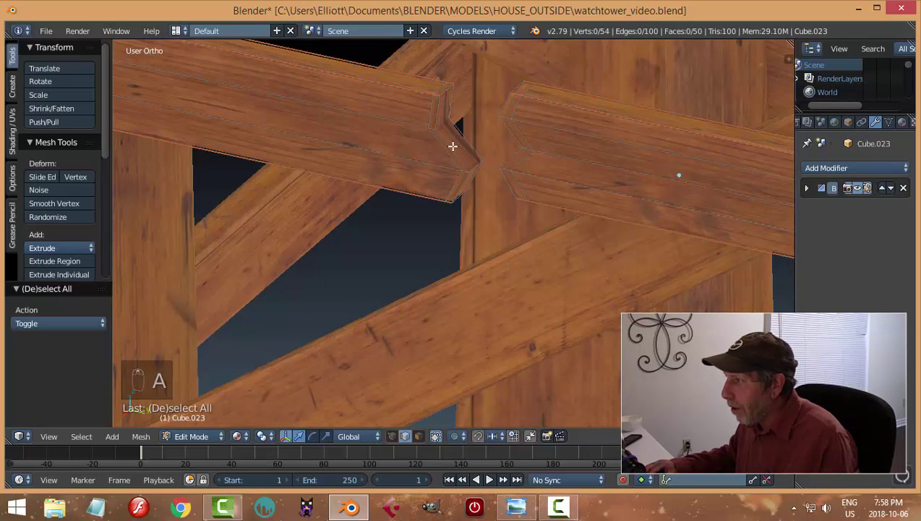
{"action": "right_click", "coordinate": [452, 146], "text": "alt"}
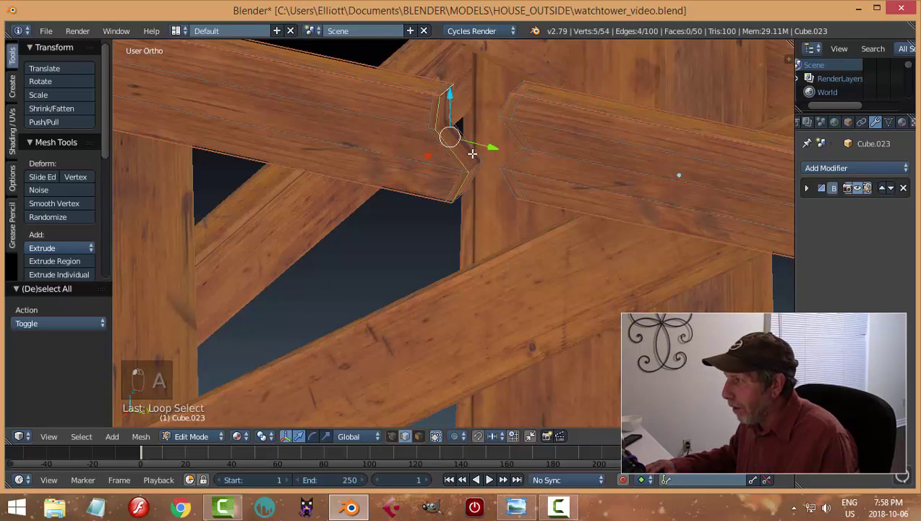
{"action": "right_click", "coordinate": [473, 150], "text": "alt+shift"}
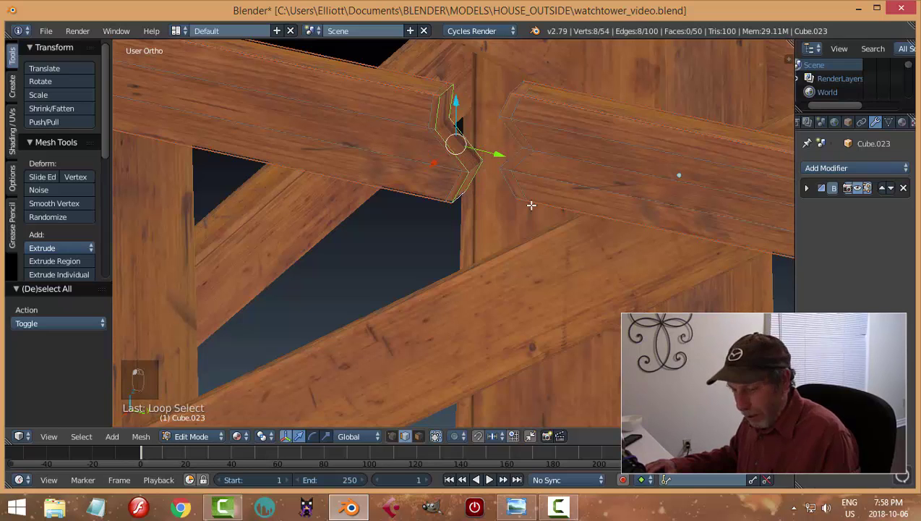
{"action": "key", "text": "ctrl+e"}
{"action": "left_click", "coordinate": [532, 209]}
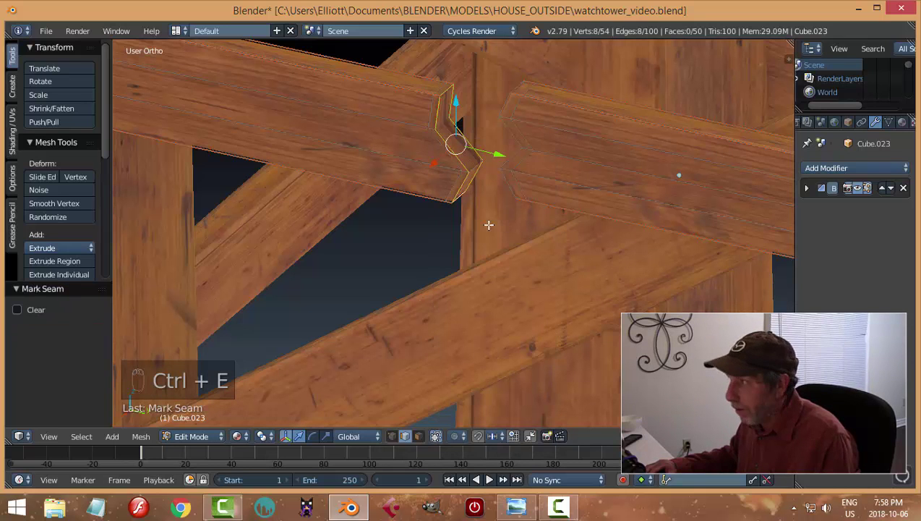
{"action": "key", "text": "a"}
{"action": "middle_click_drag", "start_coordinate": [489, 225], "coordinate": [603, 176]}
- Mark the two edge loops at the other notched end as seams
{"action": "right_click", "coordinate": [598, 65], "text": "alt"}
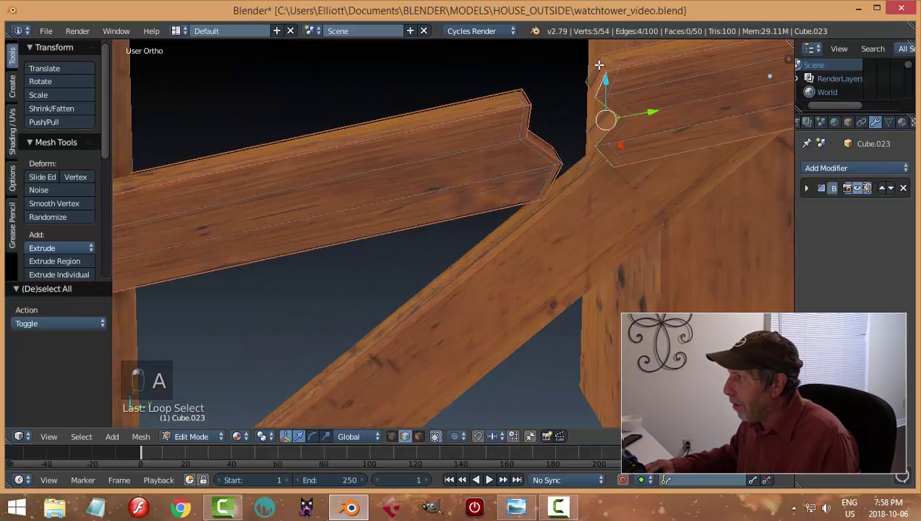
{"action": "right_click", "coordinate": [601, 100], "text": "alt+shift"}
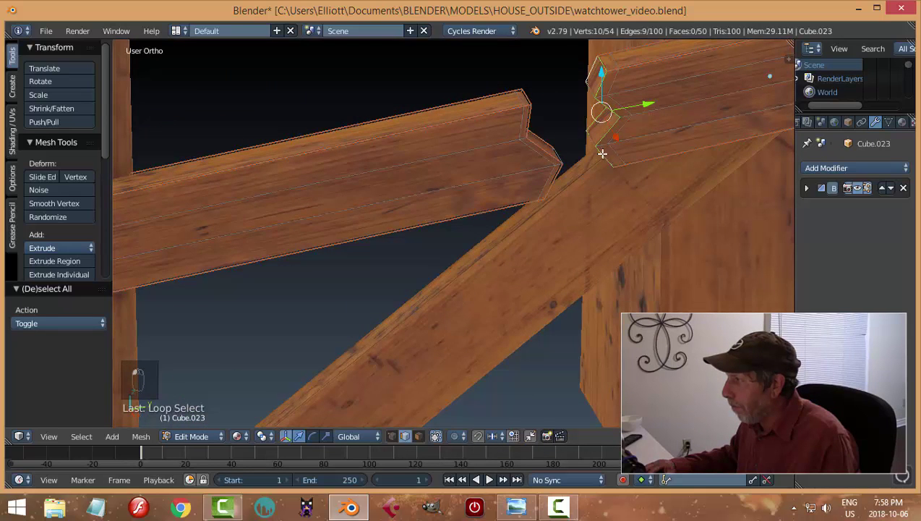
{"action": "middle_click_drag", "start_coordinate": [602, 153], "coordinate": [630, 121]}
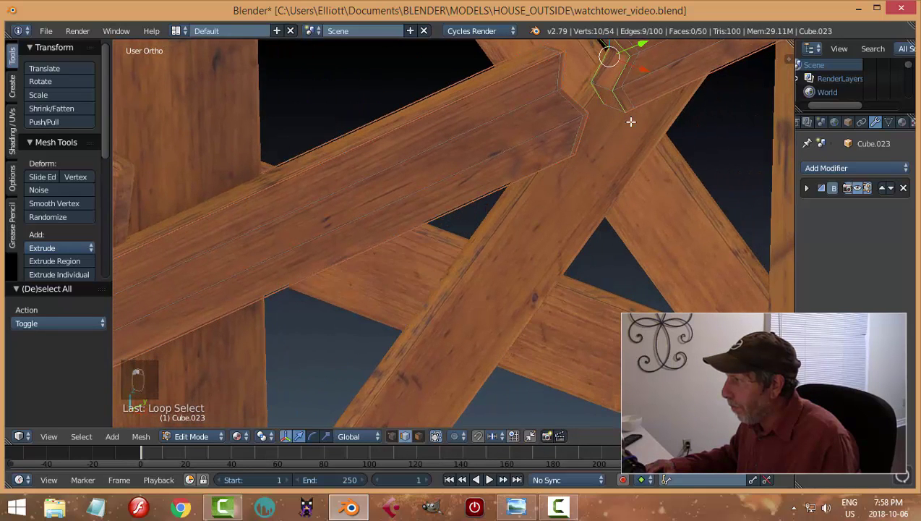
{"action": "key", "text": "ctrl+e"}
{"action": "left_click", "coordinate": [664, 202]}
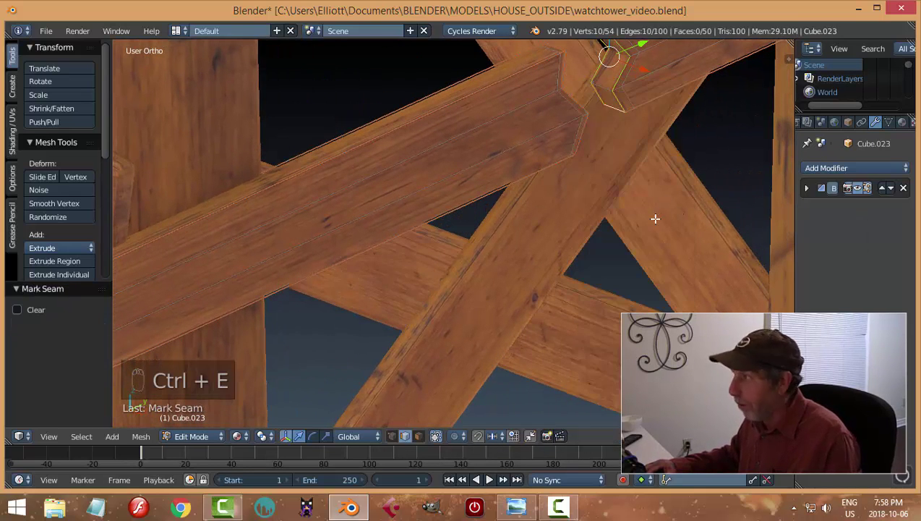
- Select the whole crossbeam mesh and split the viewport into two side-by-side views
{"action": "key", "text": "a"}
{"action": "key", "text": "a"}
{"action": "key", "text": "a"}
{"action": "middle_click_drag", "start_coordinate": [655, 219], "coordinate": [78, 393]}
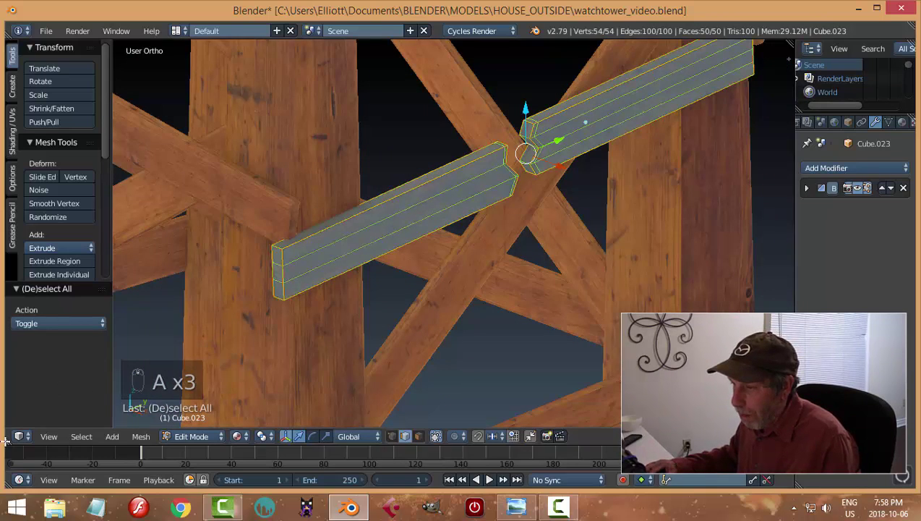
{"action": "left_click_drag", "start_coordinate": [9, 442], "coordinate": [329, 430]}
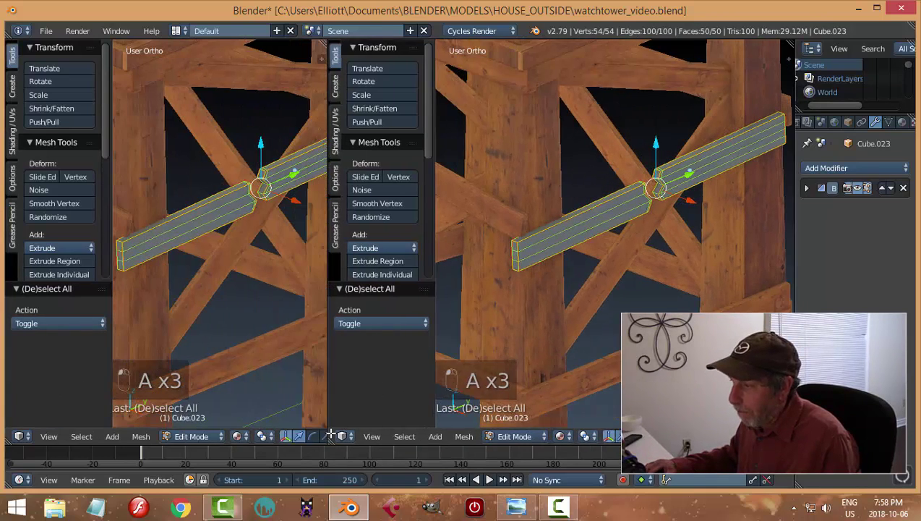
- Turn the left view into a UV Image Editor showing the wood texture image
{"action": "left_click", "coordinate": [20, 436]}
{"action": "left_click", "coordinate": [44, 330]}
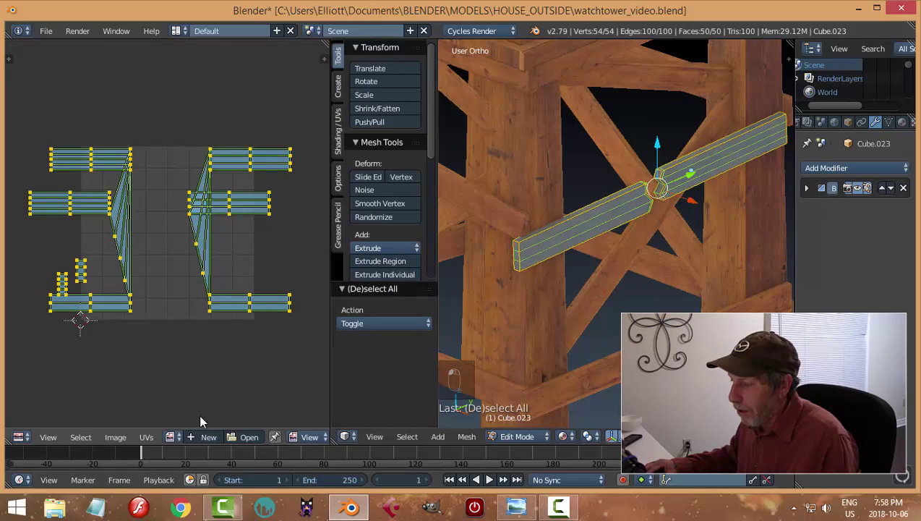
{"action": "left_click", "coordinate": [177, 436]}
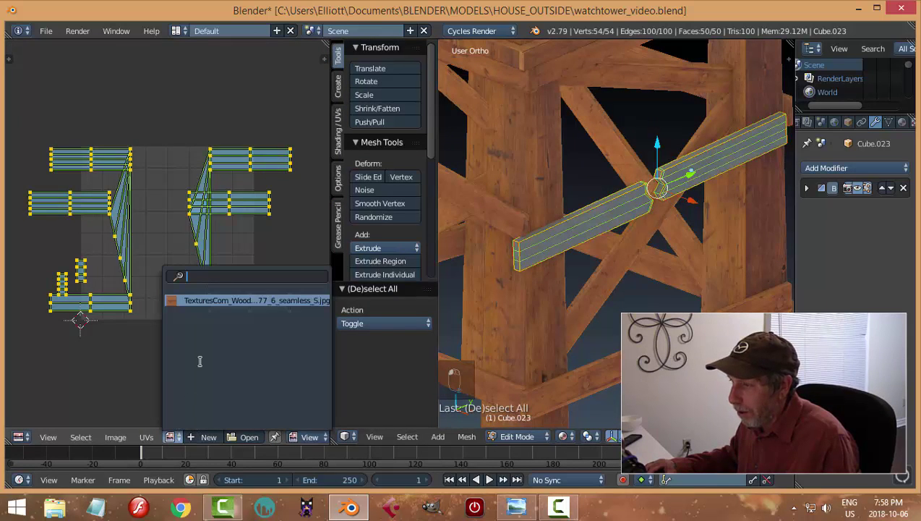
{"action": "left_click", "coordinate": [211, 305]}
- Unwrap the crossbeam's UVs onto the wood texture
{"action": "scroll", "coordinate": [597, 272], "scroll_direction": "down", "scroll_amount": 4}
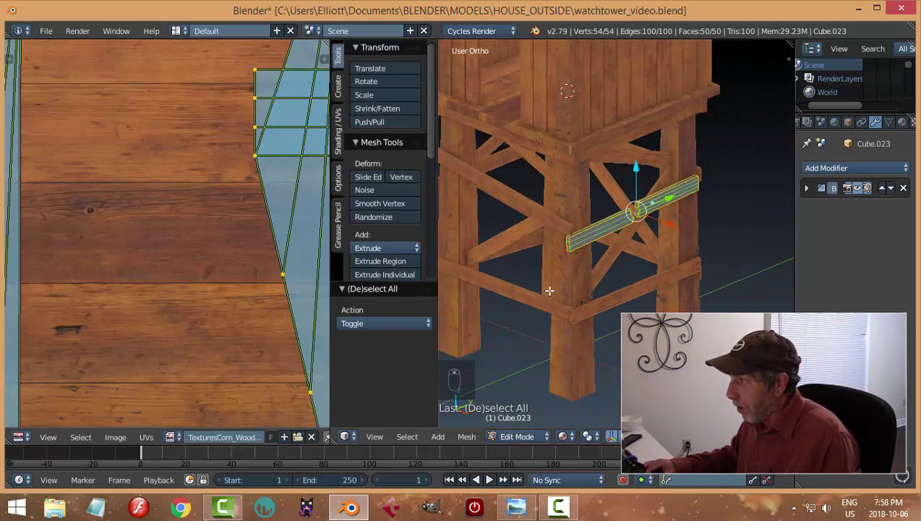
{"action": "key", "text": "u"}
{"action": "left_click", "coordinate": [547, 292]}
{"action": "scroll", "coordinate": [547, 292], "scroll_direction": "down", "scroll_amount": 3}
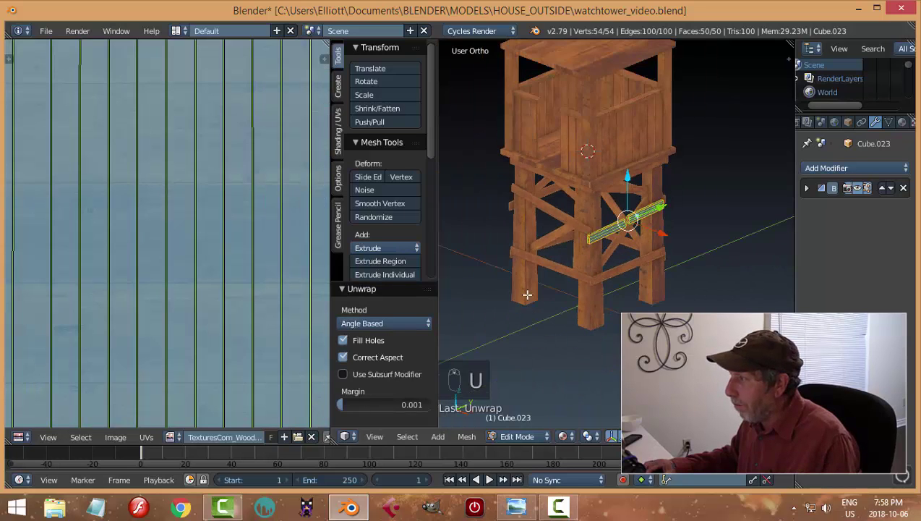
{"action": "scroll", "coordinate": [551, 295], "scroll_direction": "up", "scroll_amount": 3}
{"action": "scroll", "coordinate": [551, 294], "scroll_direction": "up", "scroll_amount": 6}
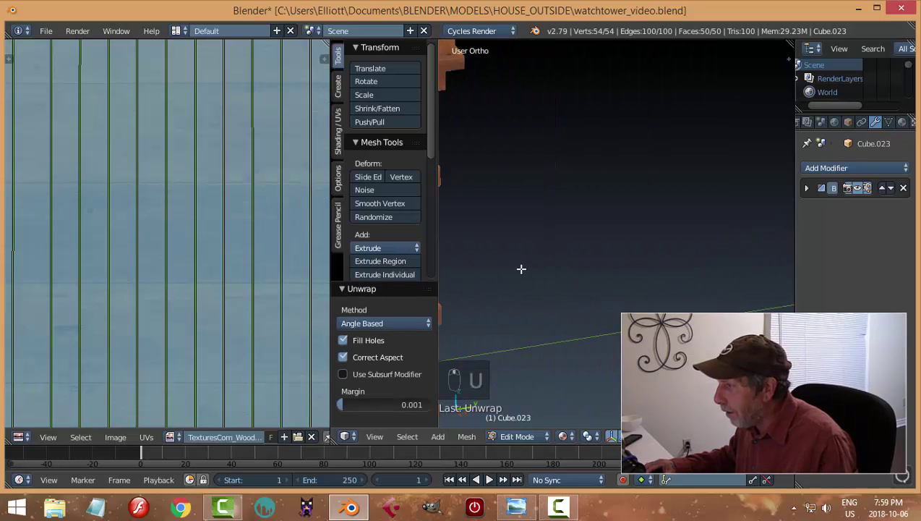
{"action": "scroll", "coordinate": [686, 263], "scroll_direction": "down", "scroll_amount": 2}
{"action": "scroll", "coordinate": [686, 263], "scroll_direction": "down", "scroll_amount": 3}
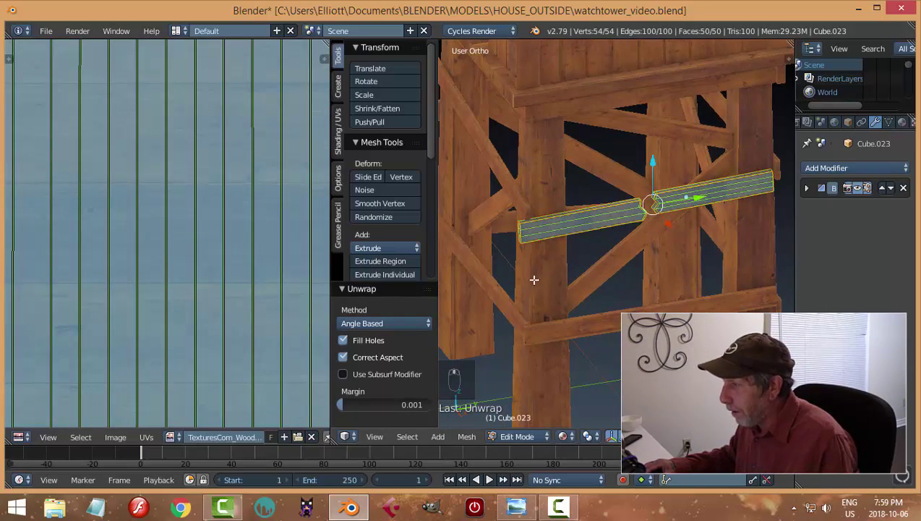
- Rotate the UV islands 90° with R 90 so the grain runs lengthwise
{"action": "key", "text": "n"}
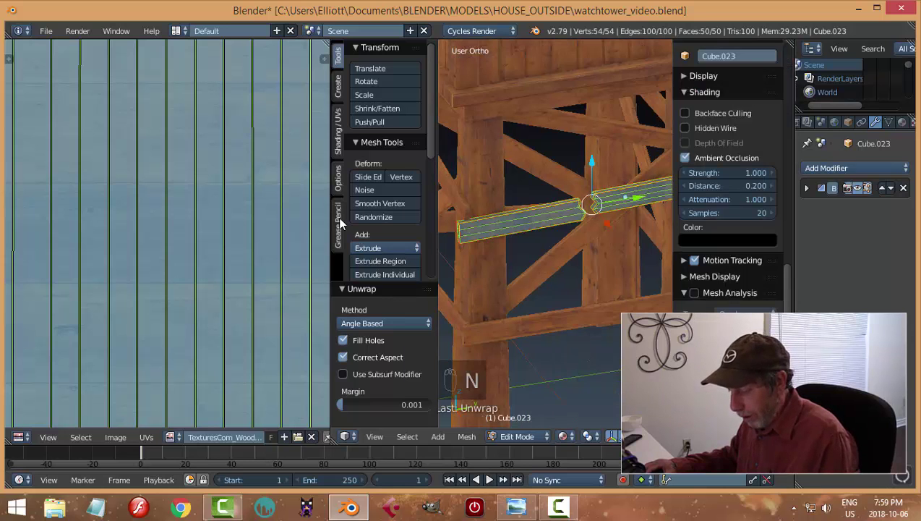
{"action": "key", "text": "n"}
{"action": "key", "text": "t"}
{"action": "scroll", "coordinate": [578, 253], "scroll_direction": "up", "scroll_amount": 3}
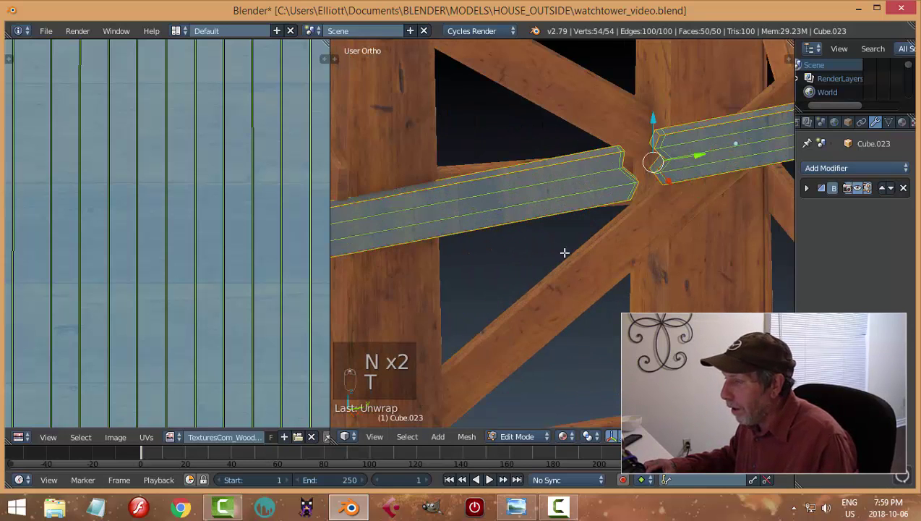
{"action": "scroll", "coordinate": [565, 252], "scroll_direction": "down", "scroll_amount": 2}
{"action": "scroll", "coordinate": [512, 247], "scroll_direction": "up", "scroll_amount": 3}
{"action": "scroll", "coordinate": [217, 224], "scroll_direction": "down", "scroll_amount": 4}
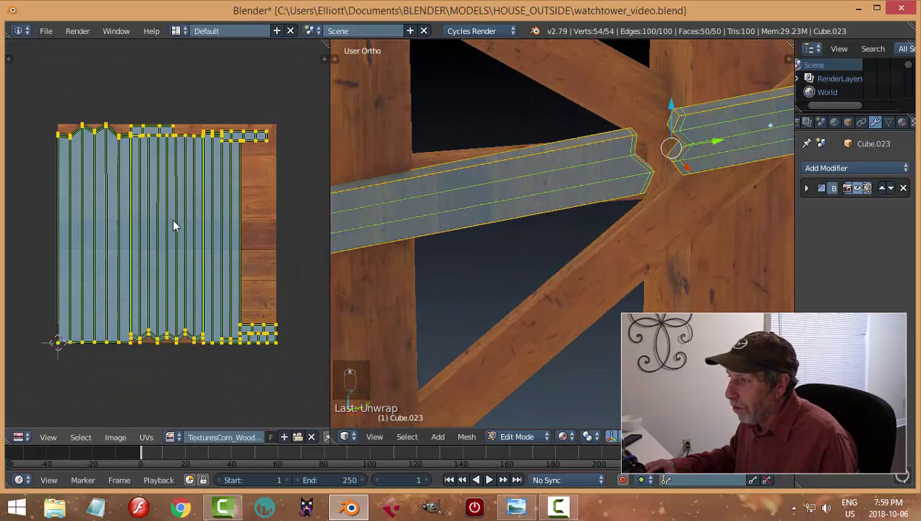
{"action": "type", "text": "r90"}
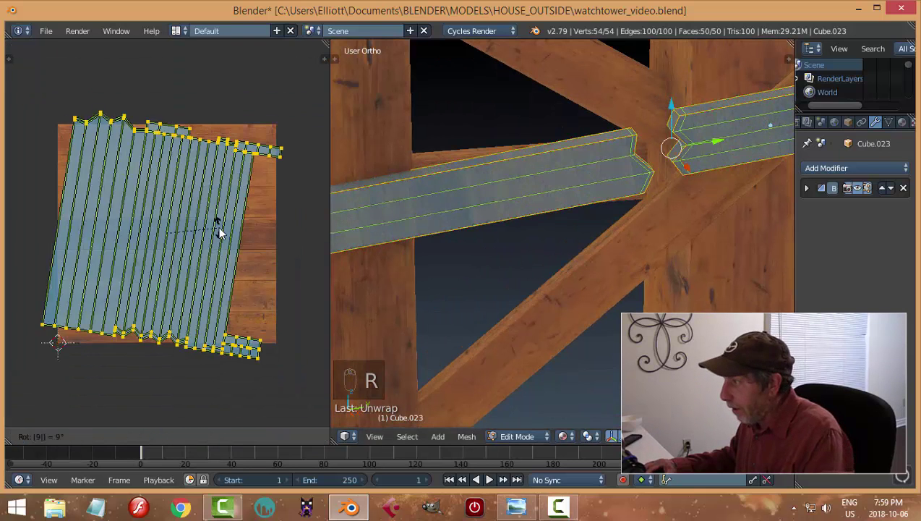
{"action": "key", "text": "Return"}
- Deselect all, return to Object Mode and select the board Cube.023
{"action": "key", "text": "a"}
{"action": "key", "text": "Tab"}
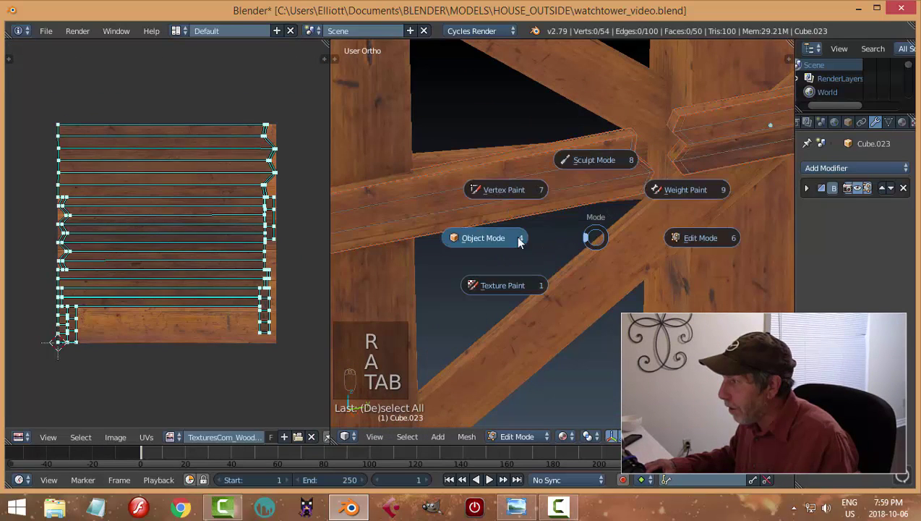
{"action": "key", "text": "a"}
{"action": "middle_click_drag", "start_coordinate": [623, 243], "coordinate": [555, 253]}
{"action": "right_click", "coordinate": [548, 226]}
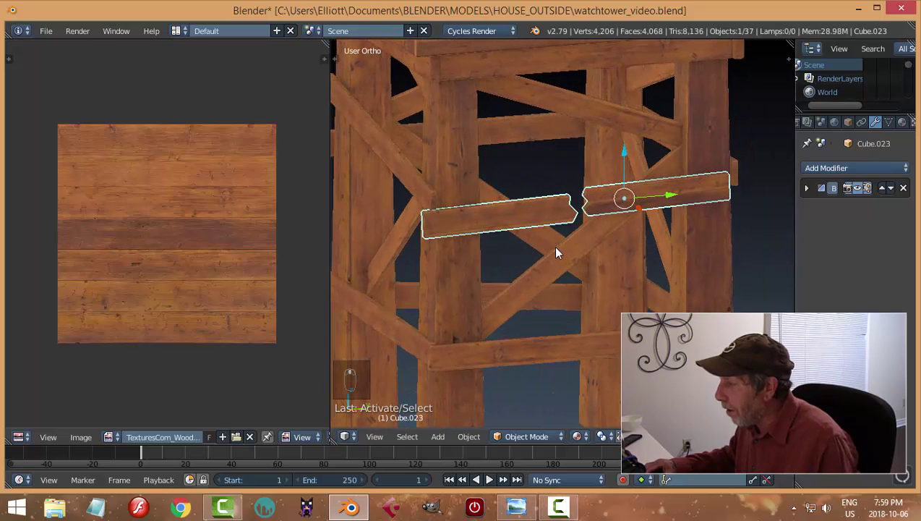
- In Edit Mode, select the whole left board and rotate it to a tilt
{"action": "key", "text": "Tab"}
{"action": "left_click", "coordinate": [639, 259]}
{"action": "right_click", "coordinate": [535, 220]}
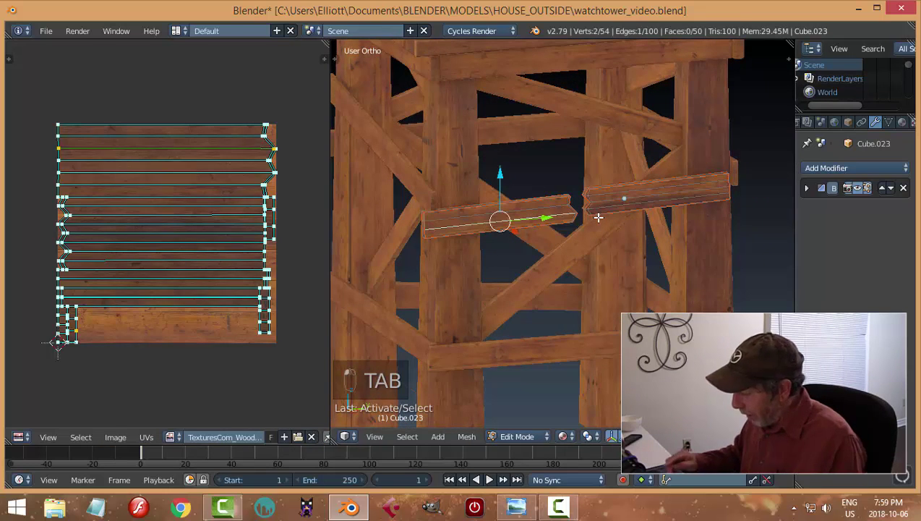
{"action": "key", "text": "ctrl+KP_Add"}
{"action": "key", "text": "ctrl+KP_Add"}
{"action": "key", "text": "ctrl+KP_Add"}
{"action": "key", "text": "ctrl+KP_Add"}
{"action": "key", "text": "ctrl+KP_Add"}
{"action": "key", "text": "ctrl+KP_Add"}
{"action": "key", "text": "ctrl+KP_Add"}
{"action": "key", "text": "ctrl+KP_Add"}
{"action": "key", "text": "ctrl+KP_Add"}
{"action": "key", "text": "ctrl+KP_Add"}
{"action": "key", "text": "ctrl+KP_Add"}
{"action": "key", "text": "ctrl+KP_Add"}
{"action": "key", "text": "ctrl+KP_Add"}
{"action": "key", "text": "ctrl+KP_Add"}
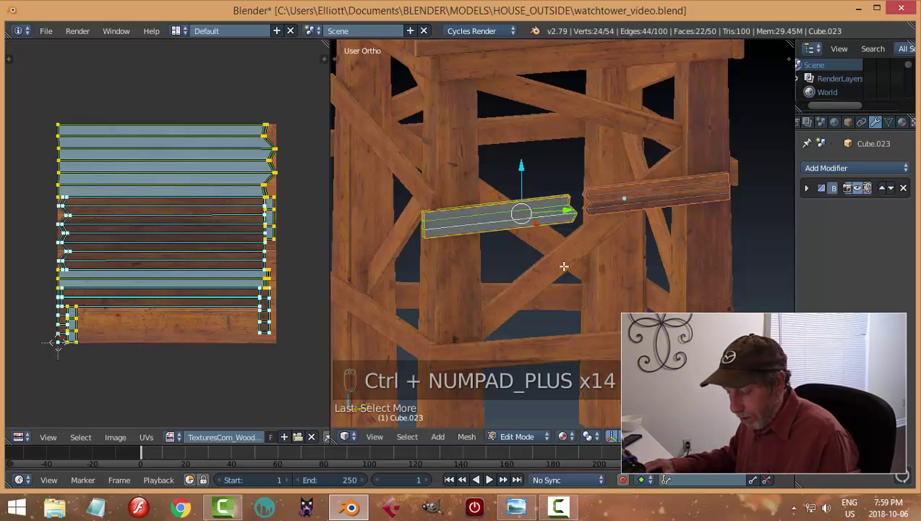
{"action": "key", "text": "r"}
{"action": "left_click", "coordinate": [563, 294]}
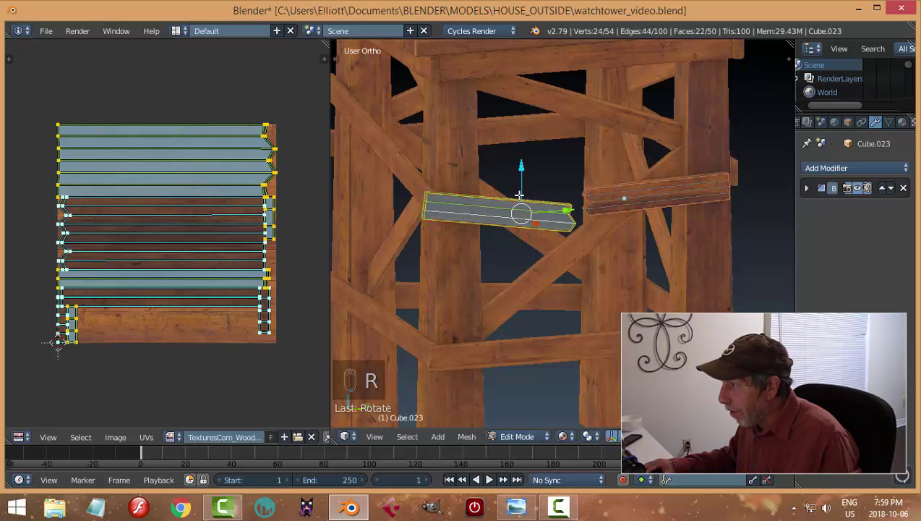
- Lower the left board along Z, then return to Object Mode
{"action": "key", "text": "g"}
{"action": "key", "text": "z"}
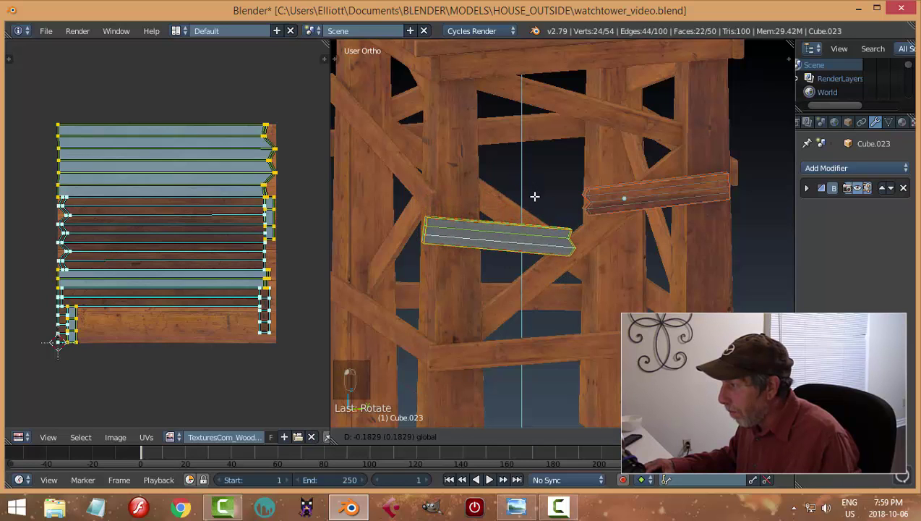
{"action": "left_click", "coordinate": [534, 196]}
{"action": "key", "text": "a"}
{"action": "middle_click_drag", "start_coordinate": [678, 232], "coordinate": [645, 235]}
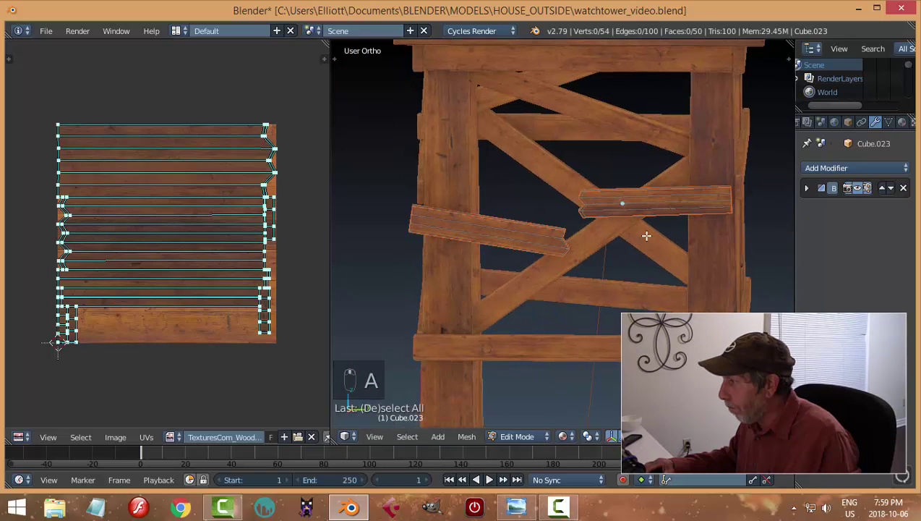
{"action": "right_click", "coordinate": [657, 196]}
{"action": "key", "text": "a"}
{"action": "key", "text": "a"}
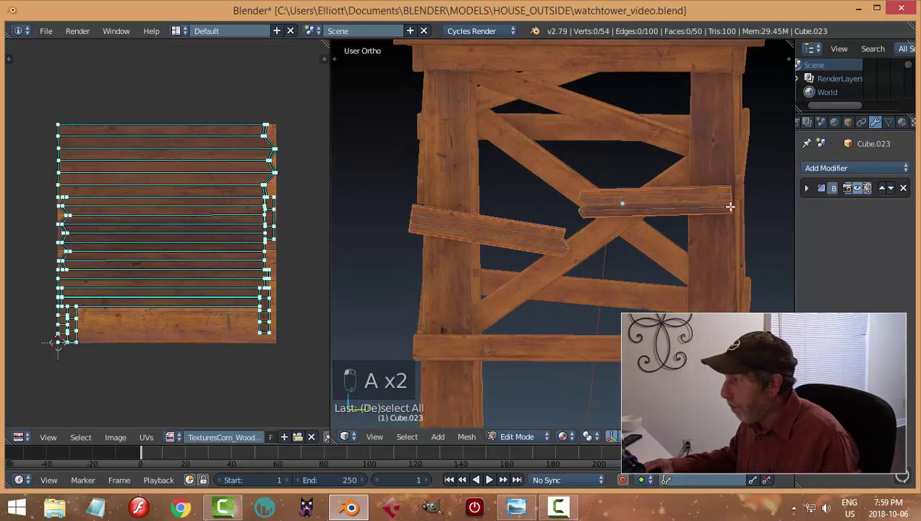
{"action": "key", "text": "Tab"}
{"action": "left_click", "coordinate": [684, 243]}
- Reselect the board object and select the right board in Edit Mode
{"action": "key", "text": "a"}
{"action": "key", "text": "a"}
{"action": "scroll", "coordinate": [662, 257], "scroll_direction": "down", "scroll_amount": 4}
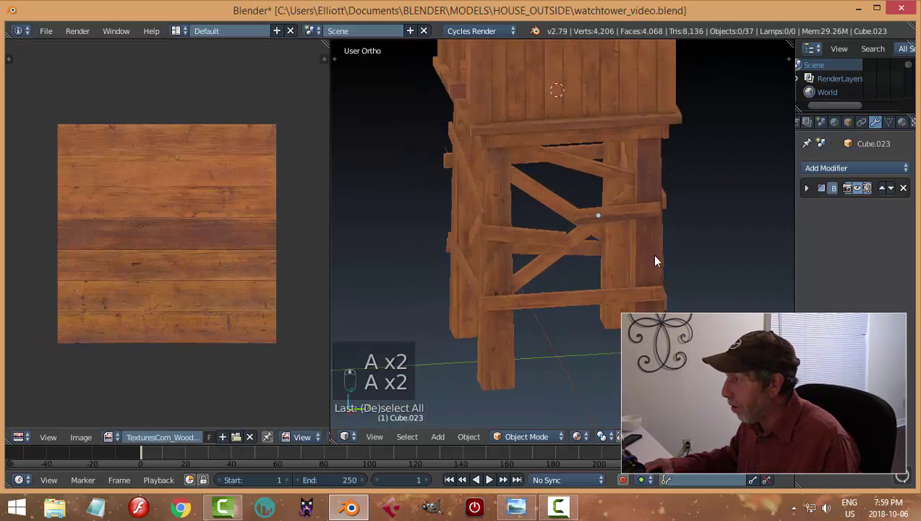
{"action": "scroll", "coordinate": [622, 264], "scroll_direction": "up", "scroll_amount": 5}
{"action": "middle_click_drag", "start_coordinate": [611, 265], "coordinate": [630, 248]}
{"action": "right_click", "coordinate": [722, 217]}
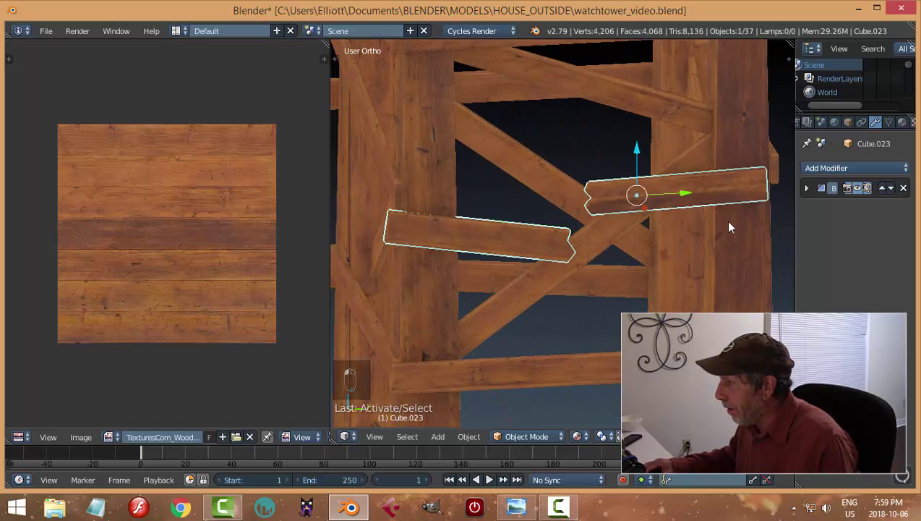
{"action": "middle_click_drag", "start_coordinate": [725, 221], "coordinate": [687, 232]}
{"action": "key", "text": "Tab"}
{"action": "left_click", "coordinate": [723, 224]}
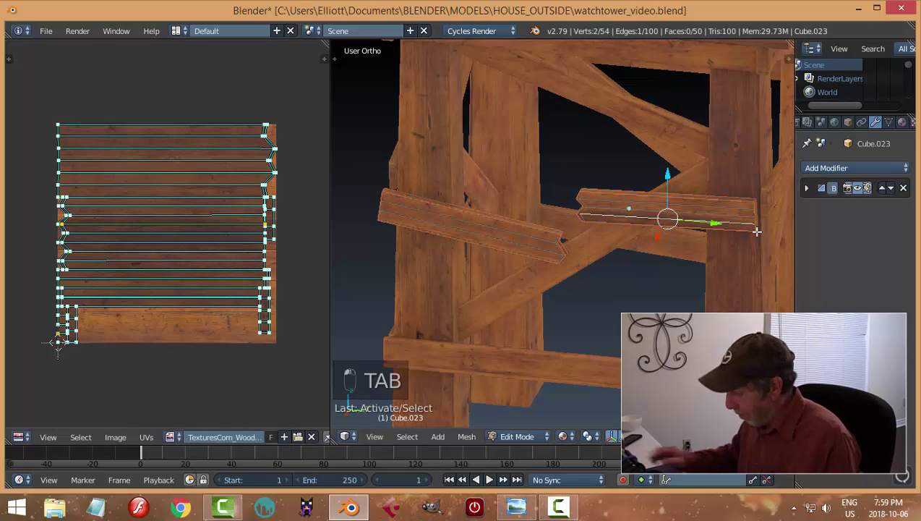
{"action": "key", "text": "ctrl+KP_Add"}
{"action": "key", "text": "ctrl+KP_Add"}
{"action": "key", "text": "ctrl+KP_Add"}
{"action": "key", "text": "ctrl+KP_Add"}
{"action": "key", "text": "ctrl+KP_Add"}
{"action": "key", "text": "ctrl+KP_Add"}
{"action": "key", "text": "ctrl+KP_Add"}
{"action": "key", "text": "ctrl+KP_Add"}
{"action": "key", "text": "ctrl+KP_Add"}
{"action": "key", "text": "ctrl+KP_Add"}
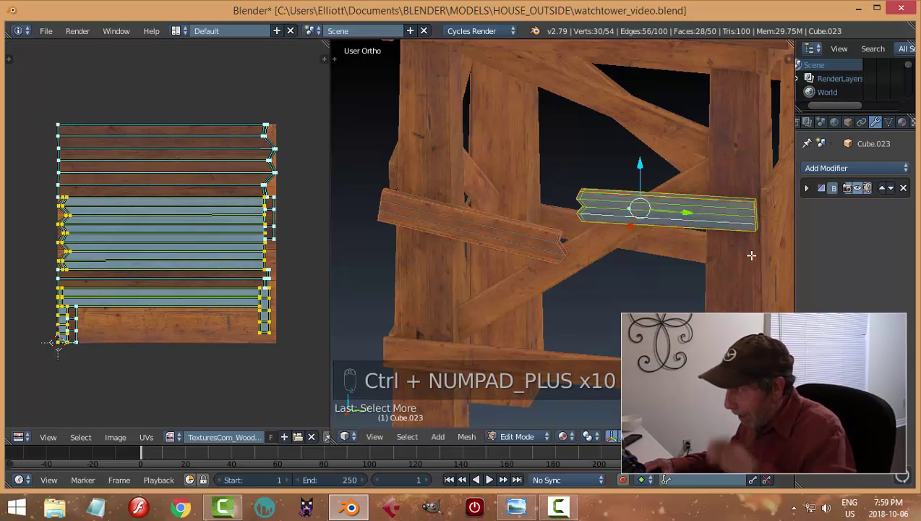
{"action": "middle_click_drag", "start_coordinate": [750, 253], "coordinate": [659, 247]}
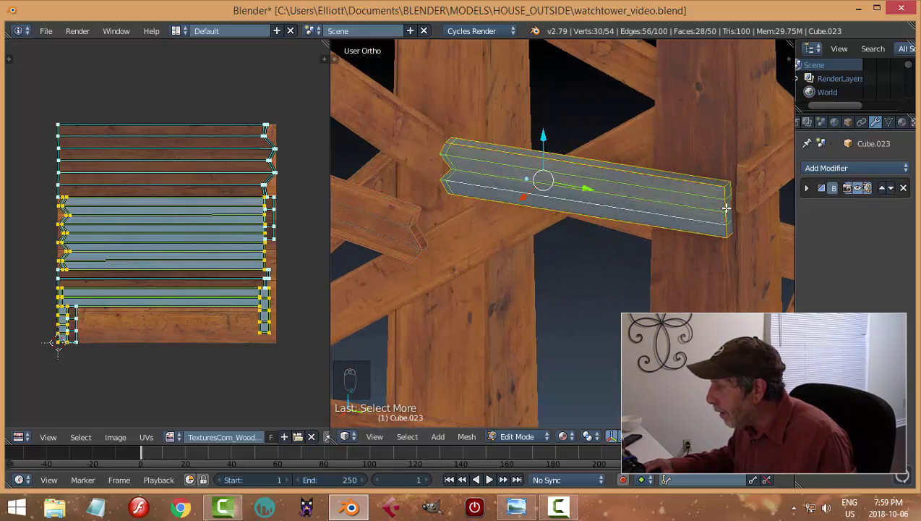
- Snap the 3D cursor to the right board's end face and set pivot to 3D Cursor
{"action": "key", "text": "ctrl+Tab"}
{"action": "left_click", "coordinate": [685, 220]}
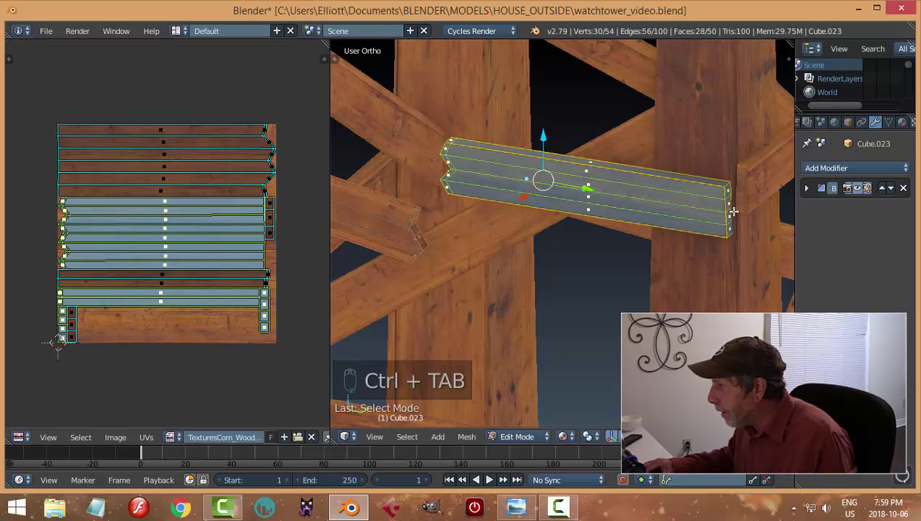
{"action": "right_click", "coordinate": [729, 203]}
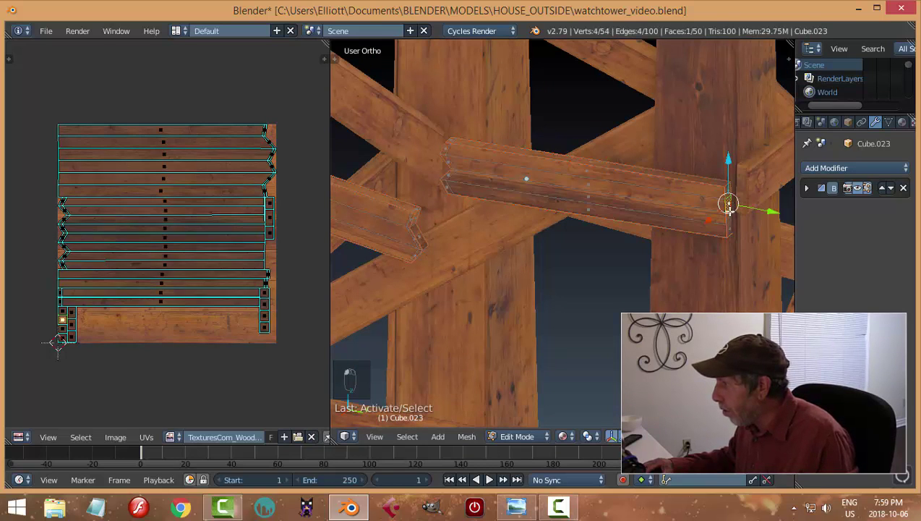
{"action": "key", "text": "shift+s"}
{"action": "left_click", "coordinate": [755, 250]}
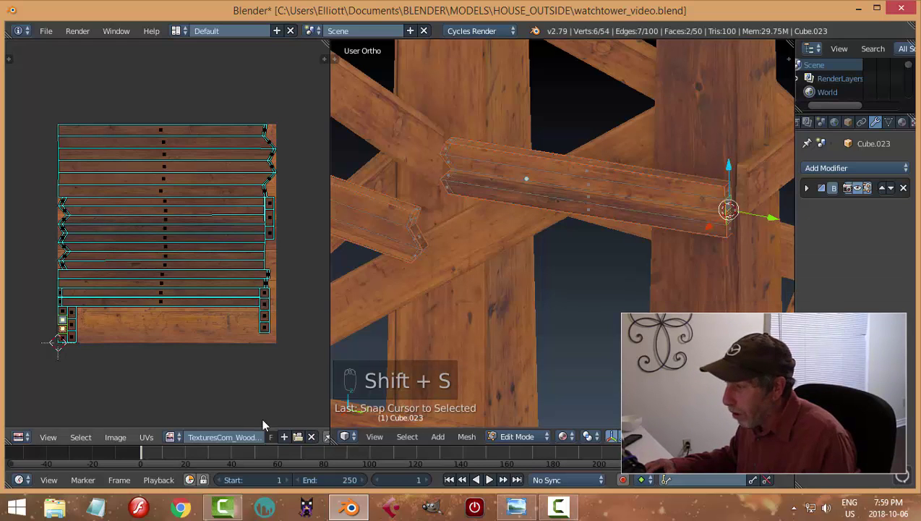
{"action": "left_click", "coordinate": [591, 436]}
{"action": "left_click", "coordinate": [597, 405]}
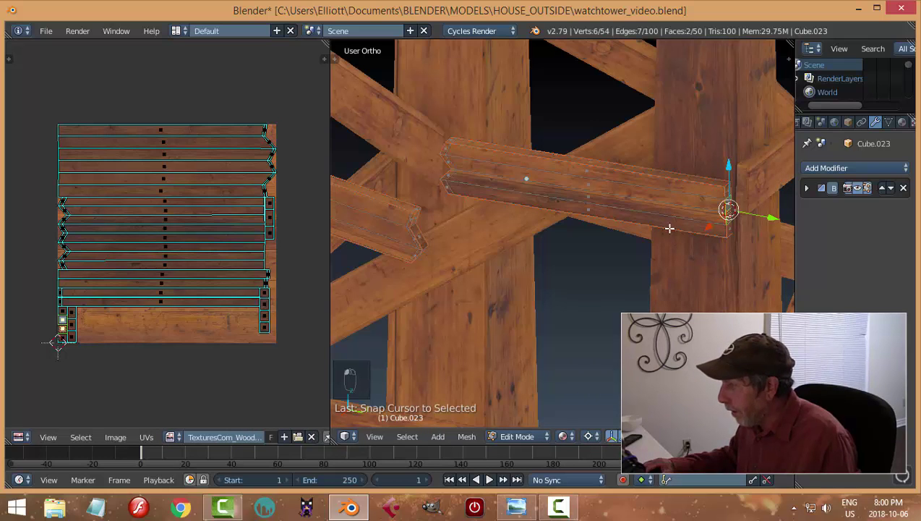
- Select the whole right board and tilt it around its end
{"action": "right_click", "coordinate": [657, 197]}
{"action": "key", "text": "ctrl+KP_Add"}
{"action": "key", "text": "ctrl+KP_Add"}
{"action": "key", "text": "ctrl+KP_Add"}
{"action": "key", "text": "ctrl+KP_Add"}
{"action": "key", "text": "ctrl+KP_Add"}
{"action": "key", "text": "ctrl+KP_Add"}
{"action": "key", "text": "ctrl+KP_Add"}
{"action": "key", "text": "ctrl+KP_Add"}
{"action": "key", "text": "ctrl+KP_Add"}
{"action": "key", "text": "ctrl+KP_Add"}
{"action": "key", "text": "ctrl+KP_Add"}
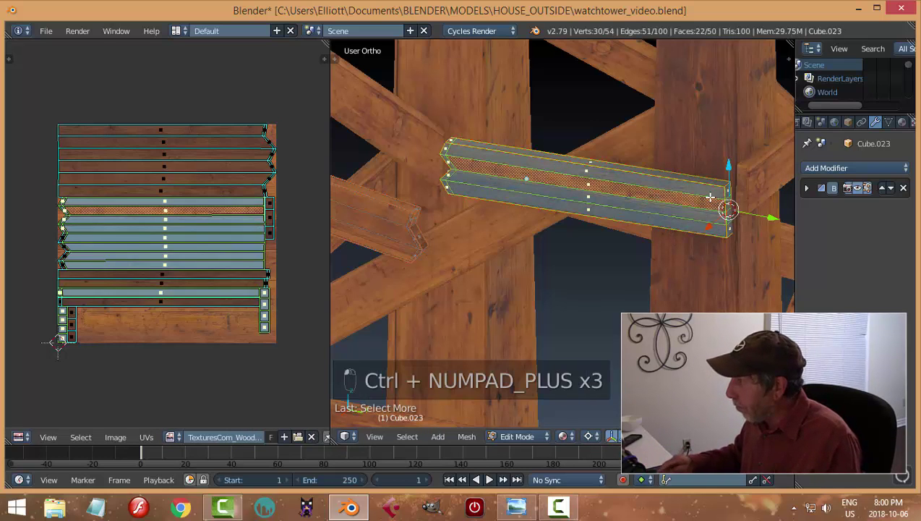
{"action": "middle_click_drag", "start_coordinate": [712, 202], "coordinate": [673, 212]}
{"action": "key", "text": "r"}
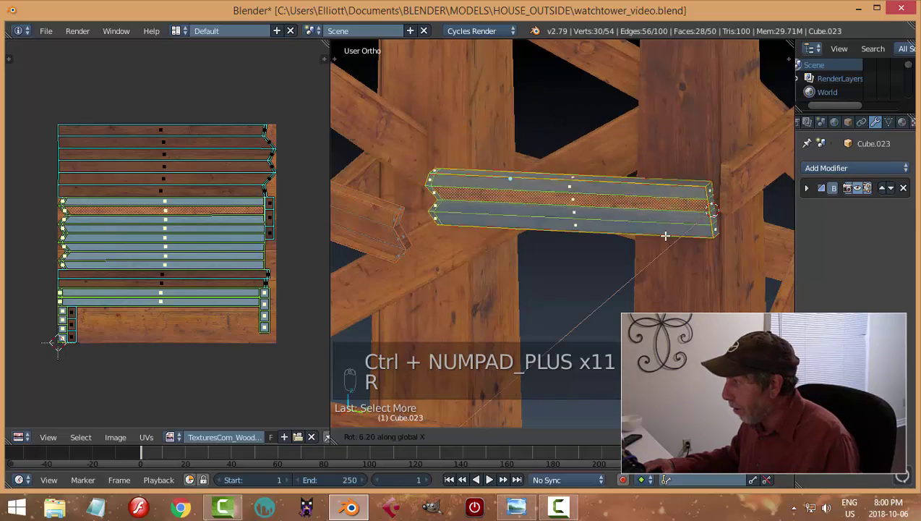
{"action": "left_click", "coordinate": [671, 266]}
{"action": "key", "text": "a"}
{"action": "scroll", "coordinate": [651, 269], "scroll_direction": "down", "scroll_amount": 5}
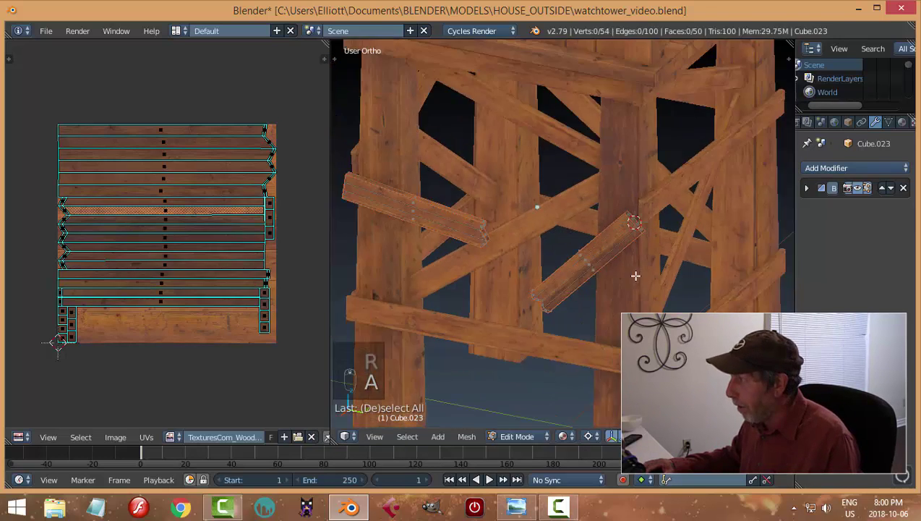
{"action": "middle_click_drag", "start_coordinate": [633, 273], "coordinate": [695, 255]}
{"action": "scroll", "coordinate": [695, 257], "scroll_direction": "up", "scroll_amount": 3}
{"action": "key", "text": "Tab"}
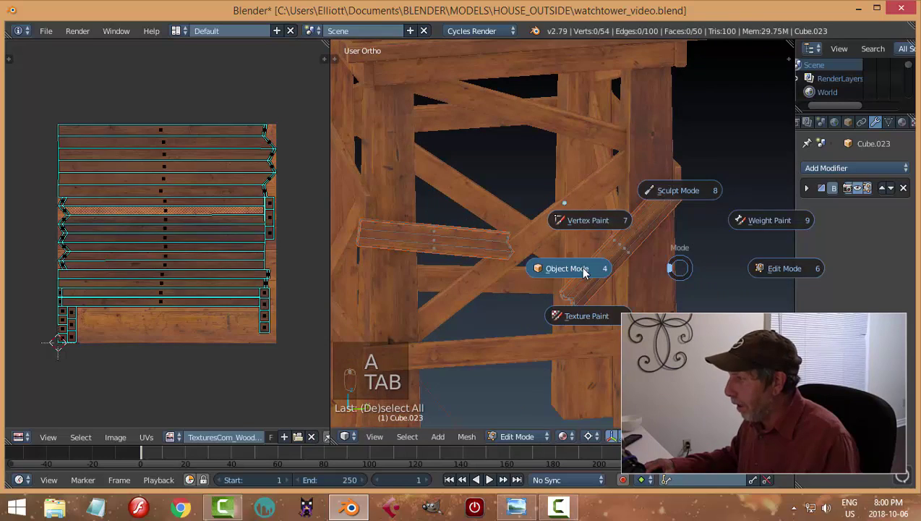
- Return to Object Mode and save the watchtower file, overwriting the existing one
{"action": "left_click", "coordinate": [579, 266]}
{"action": "key", "text": "a"}
{"action": "key", "text": "a"}
{"action": "scroll", "coordinate": [643, 270], "scroll_direction": "down", "scroll_amount": 3}
{"action": "scroll", "coordinate": [603, 271], "scroll_direction": "up", "scroll_amount": 2}
{"action": "middle_click_drag", "start_coordinate": [604, 225], "coordinate": [563, 251]}
{"action": "key", "text": "ctrl+s"}
{"action": "left_click", "coordinate": [615, 255]}
{"action": "scroll", "coordinate": [656, 284], "scroll_direction": "up", "scroll_amount": 5}
- Select the diagonal brace and pick four of its faces in Edit Mode
{"action": "right_click", "coordinate": [563, 265]}
{"action": "key", "text": "Tab"}
{"action": "left_click", "coordinate": [669, 268]}
{"action": "right_click", "coordinate": [559, 247]}
{"action": "right_click", "coordinate": [556, 238], "text": "shift"}
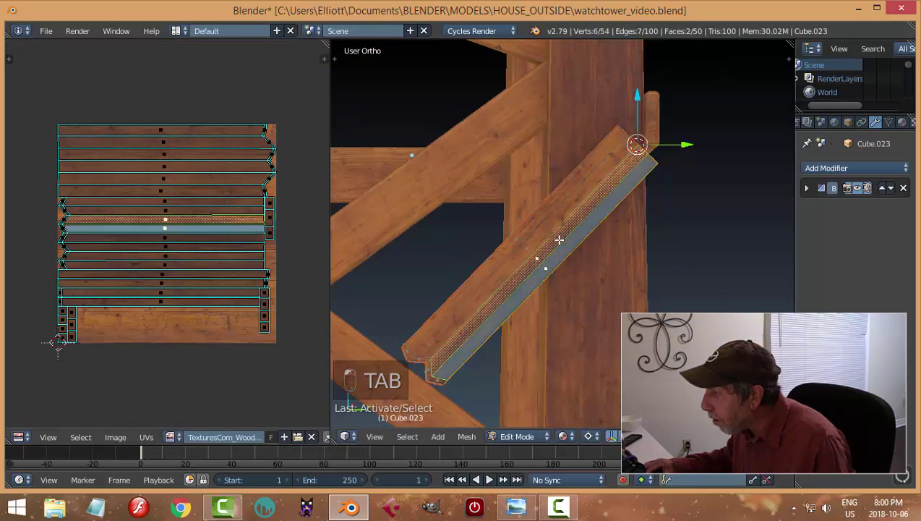
{"action": "right_click", "coordinate": [554, 229], "text": "shift"}
{"action": "right_click", "coordinate": [547, 217], "text": "shift"}
{"action": "scroll", "coordinate": [173, 269], "scroll_direction": "up", "scroll_amount": 3}
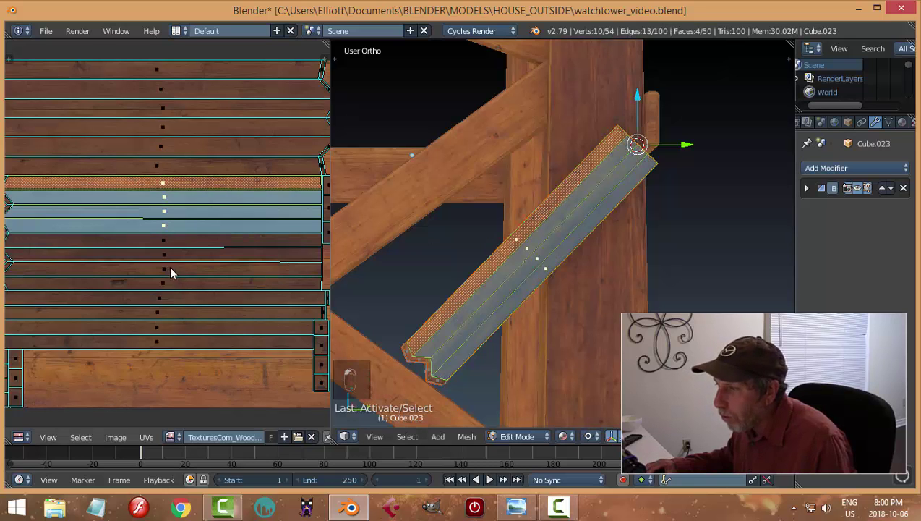
{"action": "scroll", "coordinate": [197, 249], "scroll_direction": "down", "scroll_amount": 3}
{"action": "scroll", "coordinate": [195, 253], "scroll_direction": "up", "scroll_amount": 4}
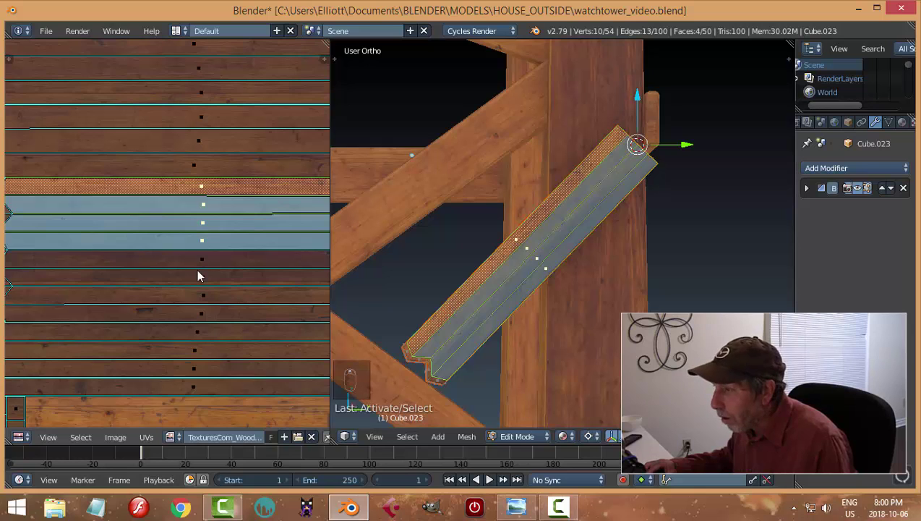
- Move the UVs of the brace's long and underside faces onto another wood strip
{"action": "key", "text": "a"}
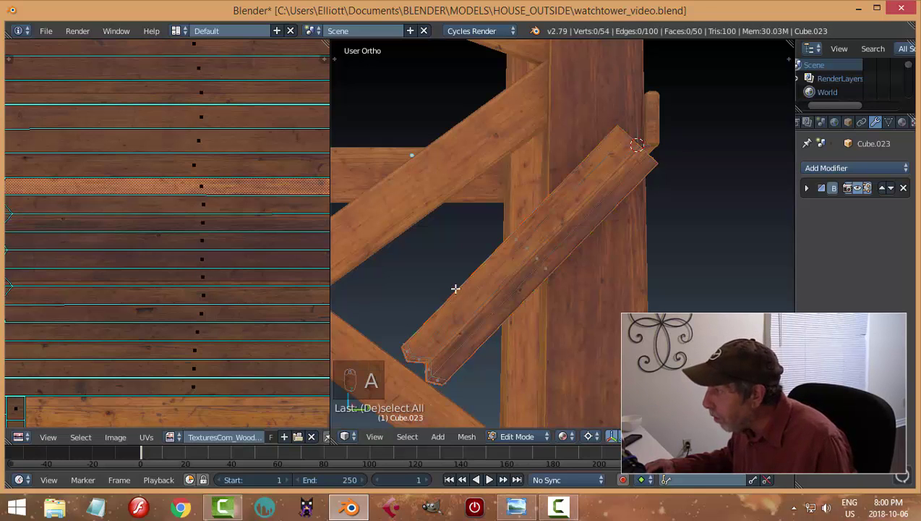
{"action": "right_click", "coordinate": [556, 259]}
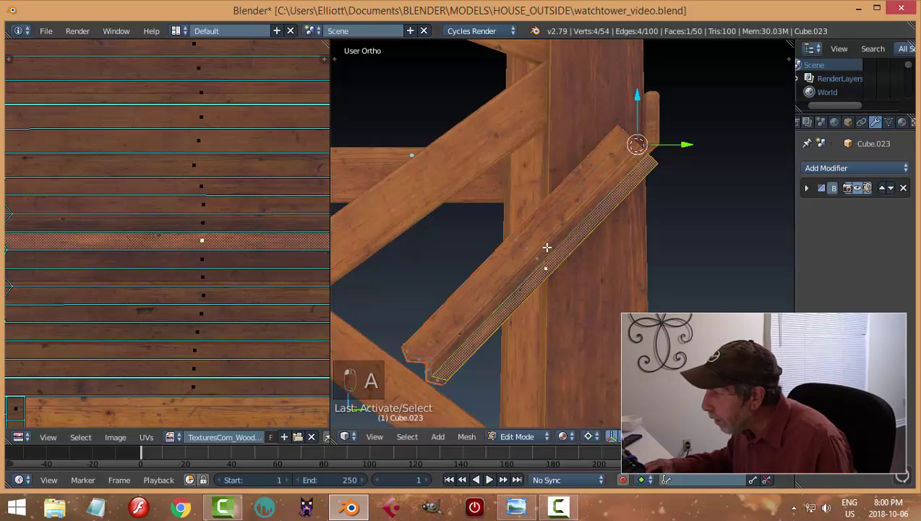
{"action": "right_click", "coordinate": [546, 249], "text": "shift"}
{"action": "key", "text": "g"}
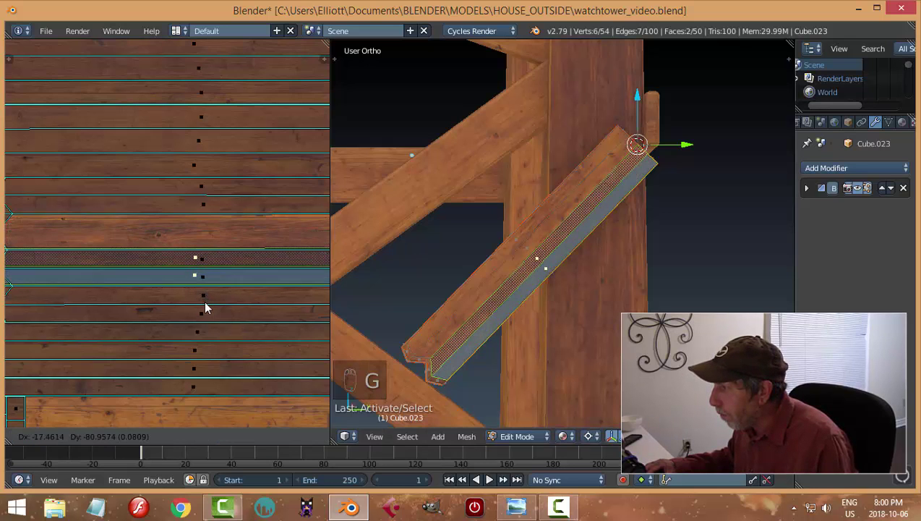
{"action": "left_click", "coordinate": [206, 303]}
{"action": "key", "text": "Tab"}
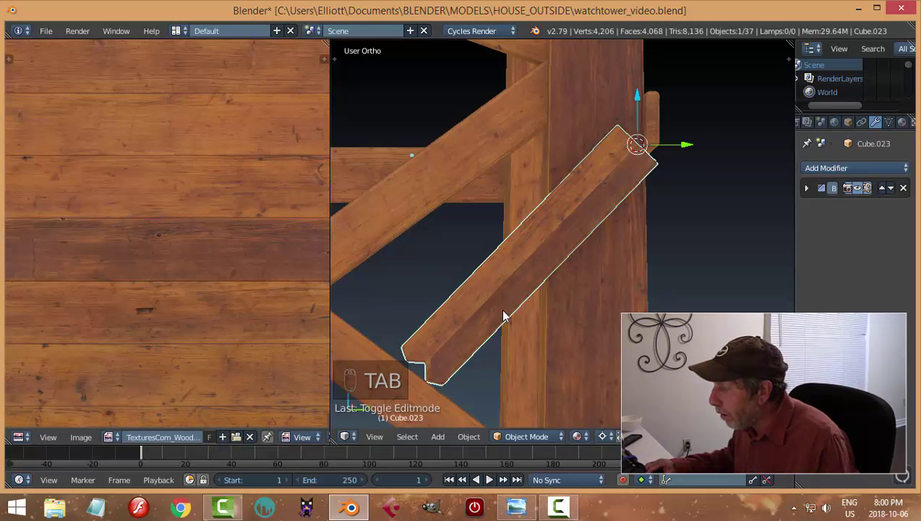
- Undo that remap and place one brace face's UVs on a lower plank row instead
{"action": "key", "text": "ctrl+z"}
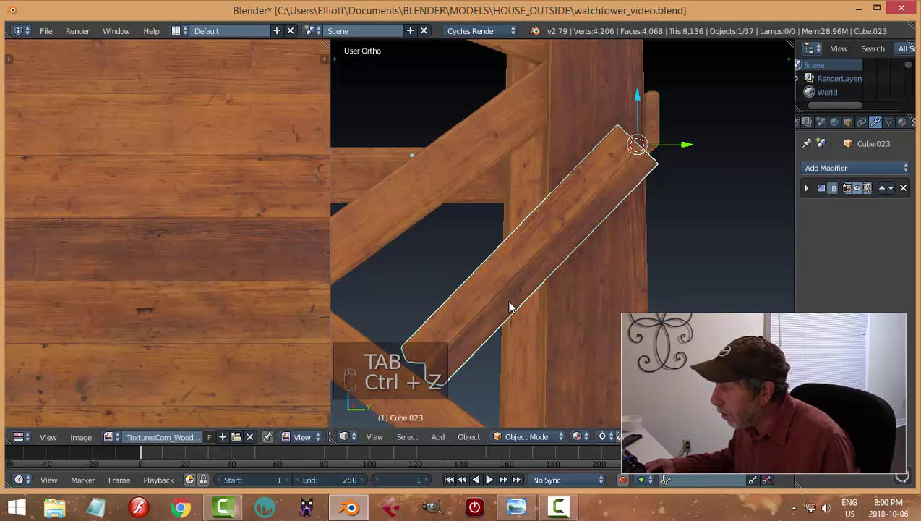
{"action": "key", "text": "Tab"}
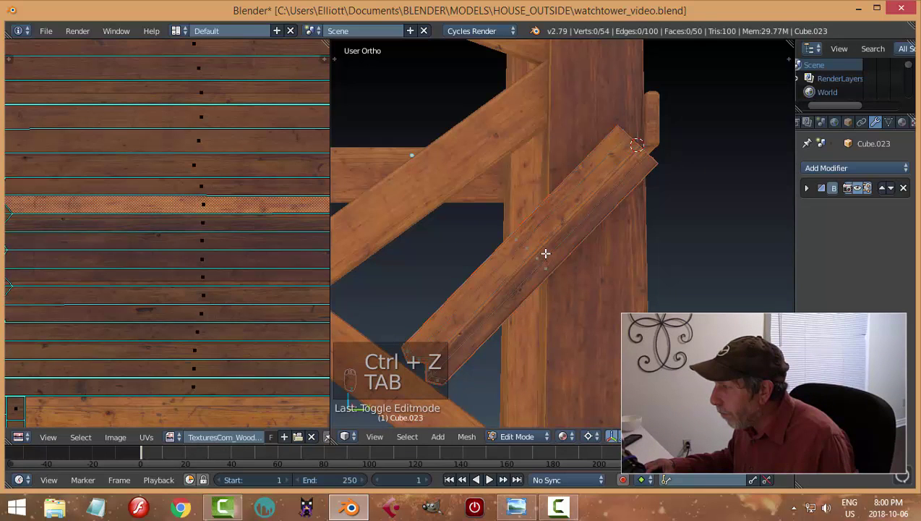
{"action": "right_click", "coordinate": [545, 253]}
{"action": "scroll", "coordinate": [217, 277], "scroll_direction": "down", "scroll_amount": 3}
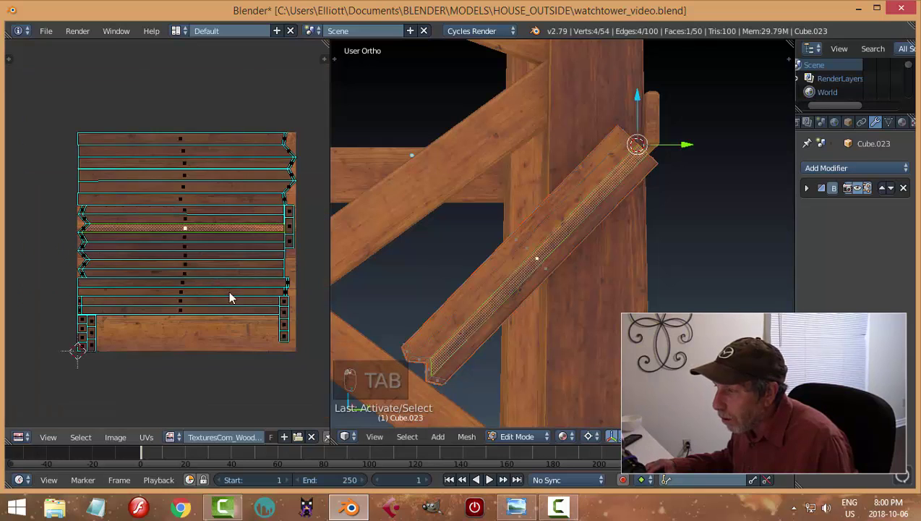
{"action": "scroll", "coordinate": [221, 283], "scroll_direction": "up", "scroll_amount": 4}
{"action": "scroll", "coordinate": [253, 262], "scroll_direction": "down", "scroll_amount": 2}
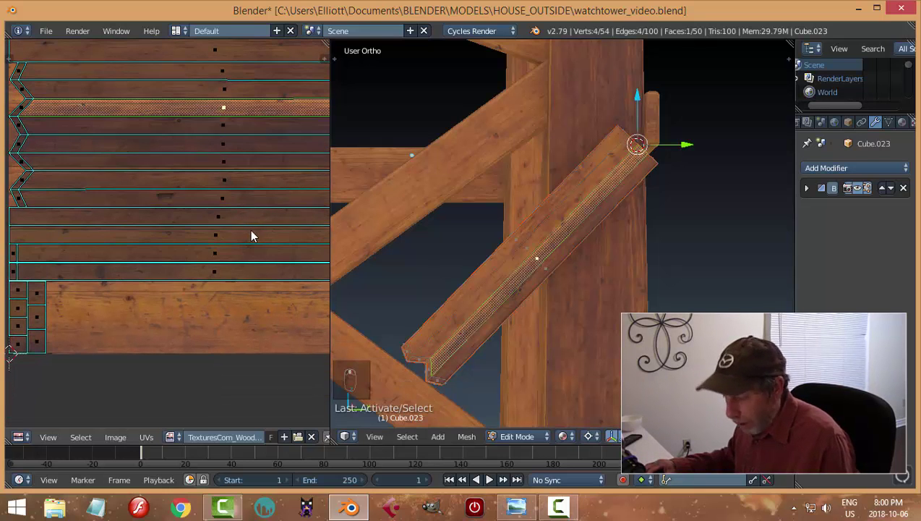
{"action": "left_click", "coordinate": [235, 60]}
{"action": "key", "text": "a"}
{"action": "key", "text": "a"}
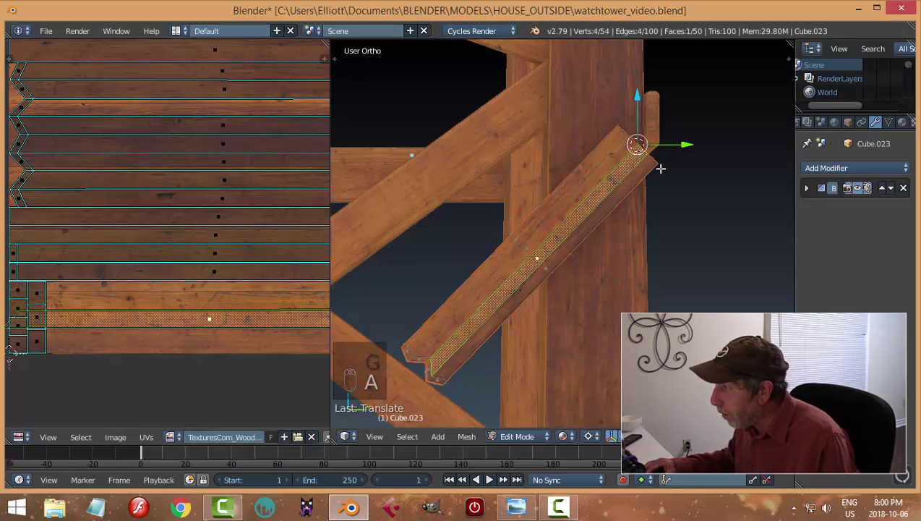
{"action": "key", "text": "Tab"}
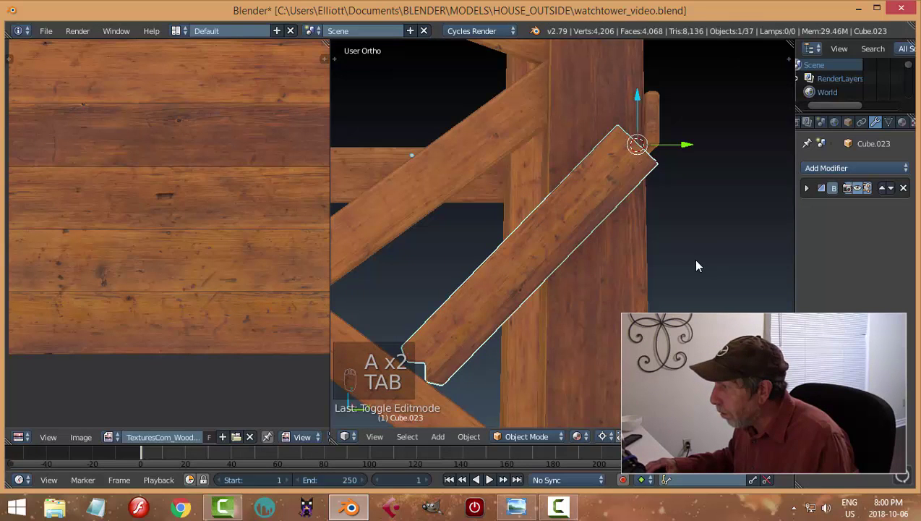
- Reselect the slanted brace and enter Edit Mode on it
{"action": "middle_click_drag", "start_coordinate": [692, 258], "coordinate": [629, 250]}
{"action": "scroll", "coordinate": [575, 250], "scroll_direction": "up", "scroll_amount": 3}
{"action": "scroll", "coordinate": [680, 228], "scroll_direction": "down", "scroll_amount": 3}
{"action": "scroll", "coordinate": [640, 246], "scroll_direction": "down", "scroll_amount": 3}
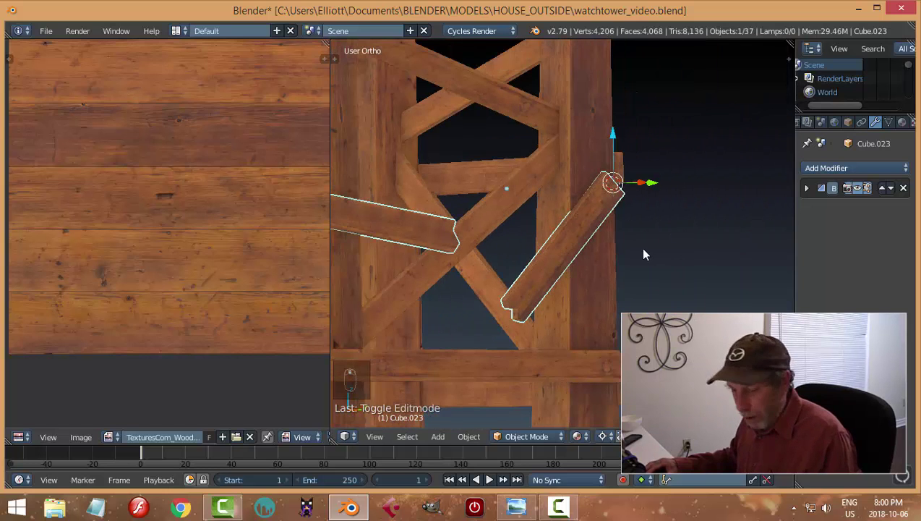
{"action": "key", "text": "a"}
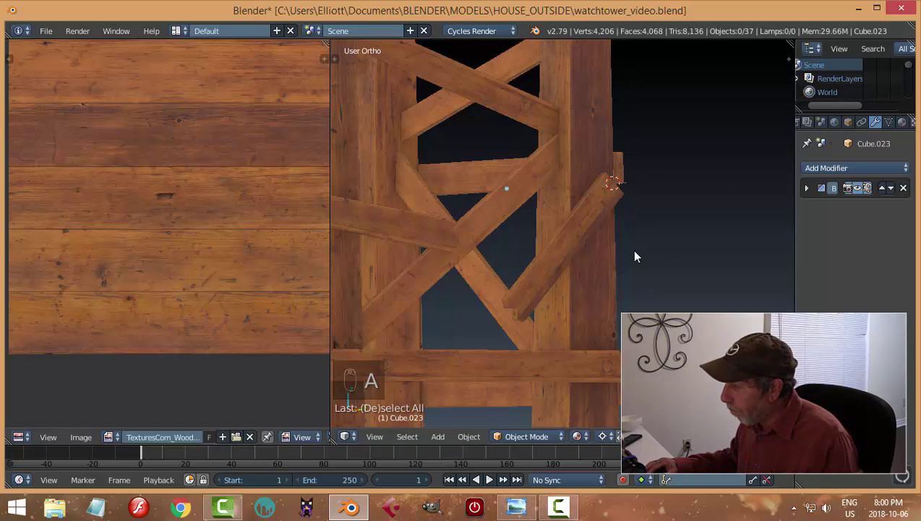
{"action": "scroll", "coordinate": [574, 249], "scroll_direction": "up", "scroll_amount": 2}
{"action": "right_click", "coordinate": [588, 246]}
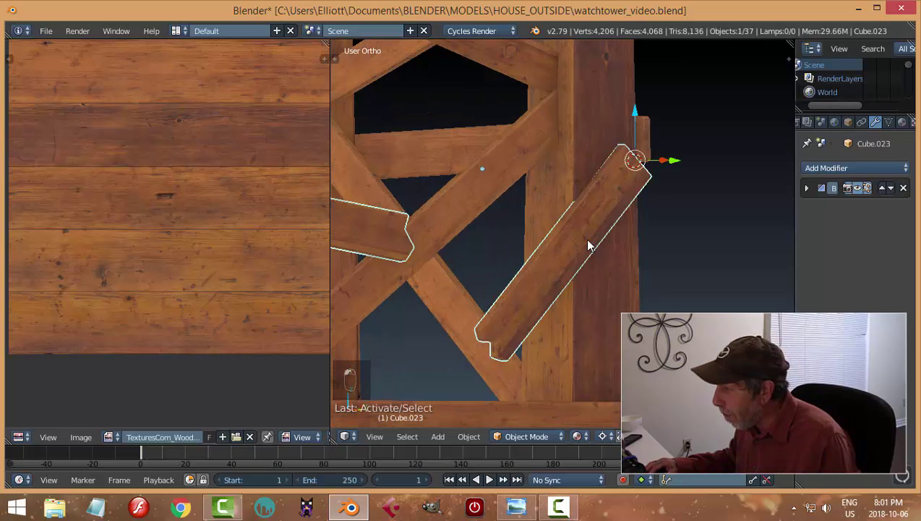
{"action": "key", "text": "Tab"}
- Move another long face's UVs onto a lower plank row of the wood texture
{"action": "scroll", "coordinate": [670, 268], "scroll_direction": "up", "scroll_amount": 2}
{"action": "middle_click_drag", "start_coordinate": [621, 309], "coordinate": [594, 256], "text": "shift"}
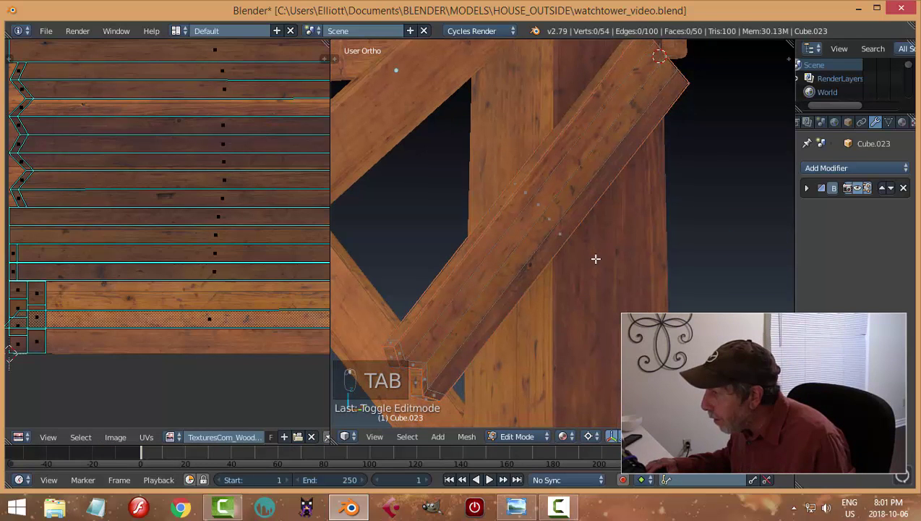
{"action": "right_click", "coordinate": [559, 225]}
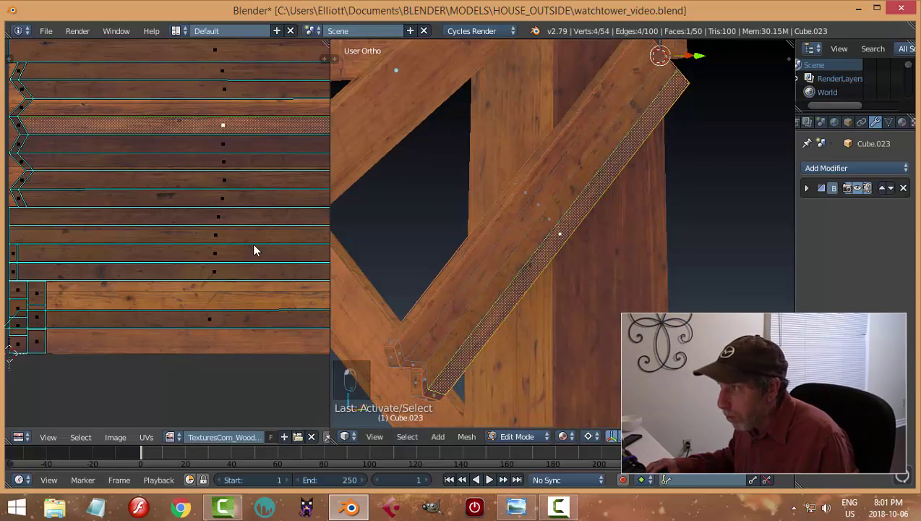
{"action": "key", "text": "g"}
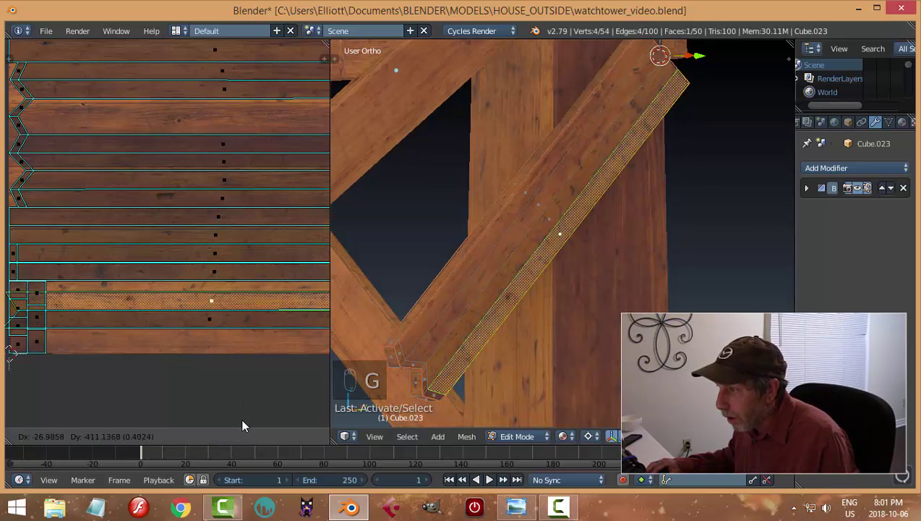
{"action": "left_click", "coordinate": [240, 417]}
{"action": "key", "text": "Tab"}
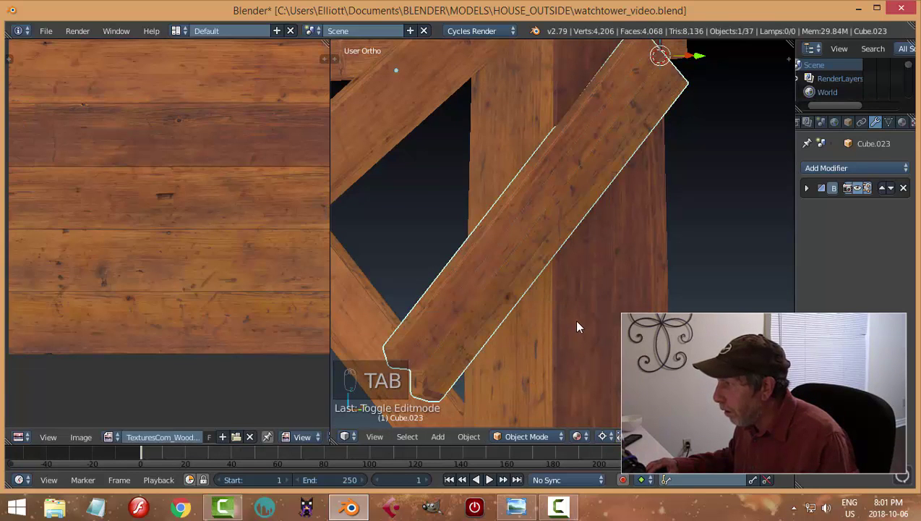
- Save the watchtower file again and deselect everything
{"action": "scroll", "coordinate": [595, 311], "scroll_direction": "down", "scroll_amount": 5}
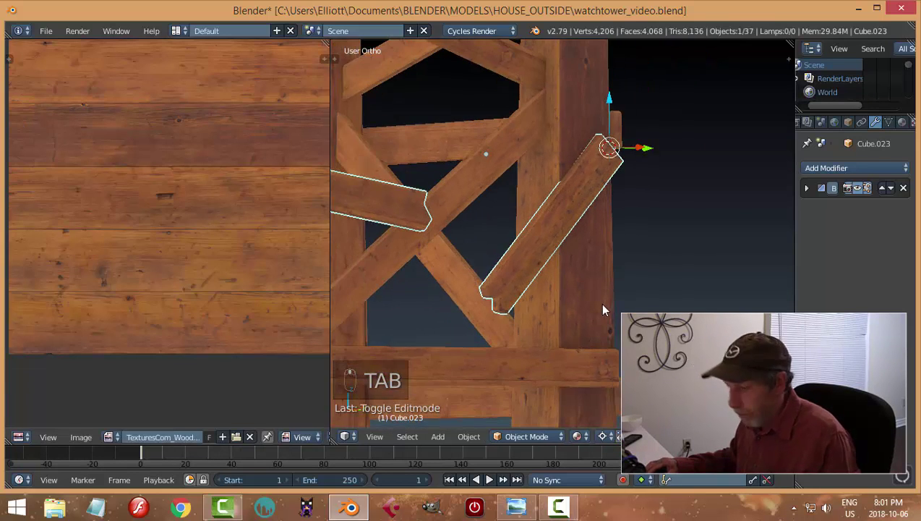
{"action": "key", "text": "ctrl+s"}
{"action": "key", "text": "a"}
{"action": "scroll", "coordinate": [596, 304], "scroll_direction": "down", "scroll_amount": 5}
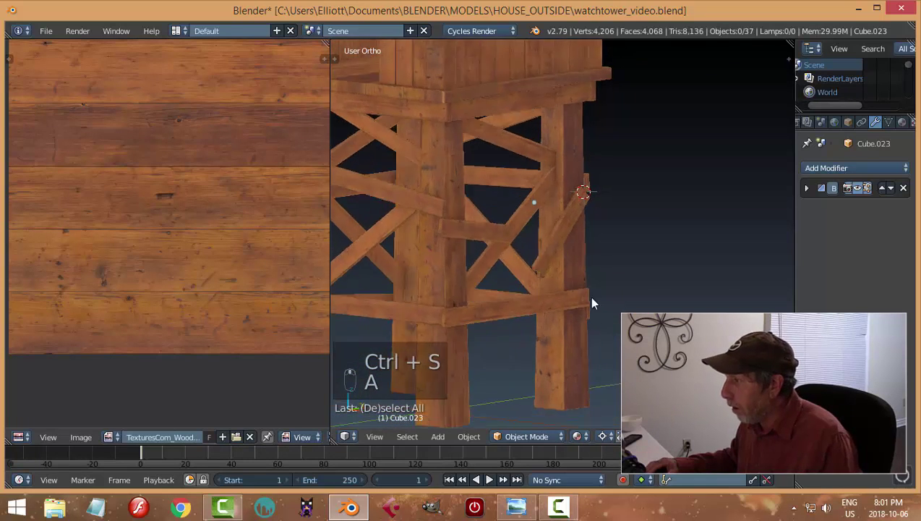
{"action": "scroll", "coordinate": [618, 314], "scroll_direction": "up", "scroll_amount": 6}
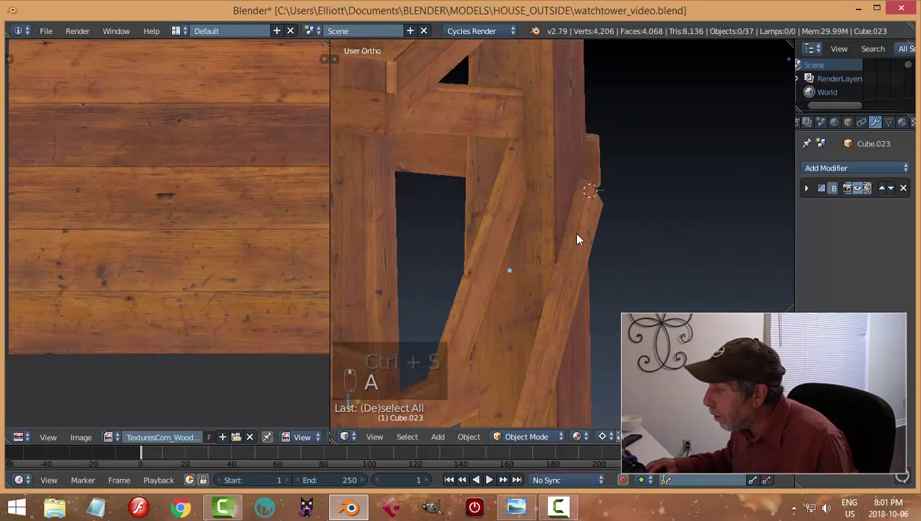
- Nudge the slanted plank Cube.023 slightly sideways along the X axis
{"action": "right_click", "coordinate": [577, 238]}
{"action": "key", "text": "g"}
{"action": "key", "text": "x"}
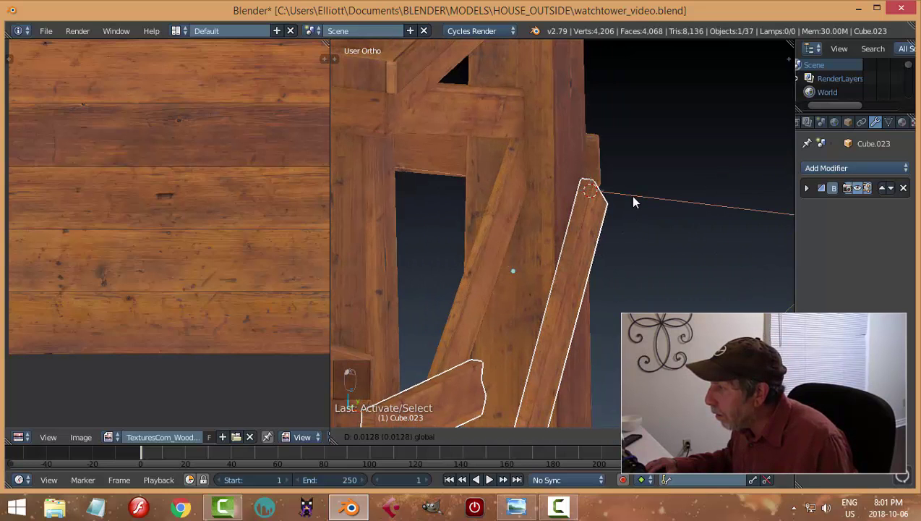
{"action": "left_click", "coordinate": [632, 202]}
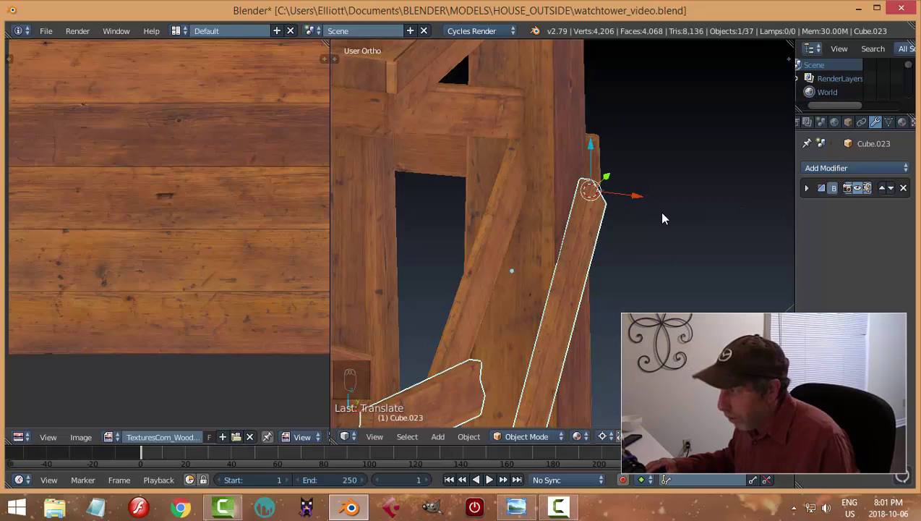
- In Edit Mode, select the whole short plank beside the ladder rail
{"action": "key", "text": "a"}
{"action": "scroll", "coordinate": [615, 246], "scroll_direction": "down", "scroll_amount": 3}
{"action": "middle_click_drag", "start_coordinate": [508, 284], "coordinate": [565, 239]}
{"action": "right_click", "coordinate": [565, 238]}
{"action": "key", "text": "Tab"}
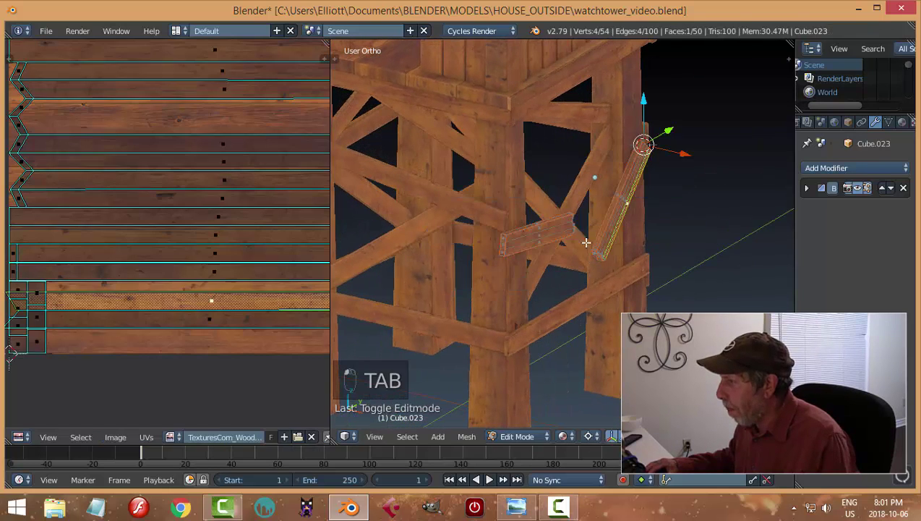
{"action": "right_click", "coordinate": [553, 242]}
{"action": "scroll", "coordinate": [543, 264], "scroll_direction": "up", "scroll_amount": 2}
{"action": "scroll", "coordinate": [544, 263], "scroll_direction": "up", "scroll_amount": 1}
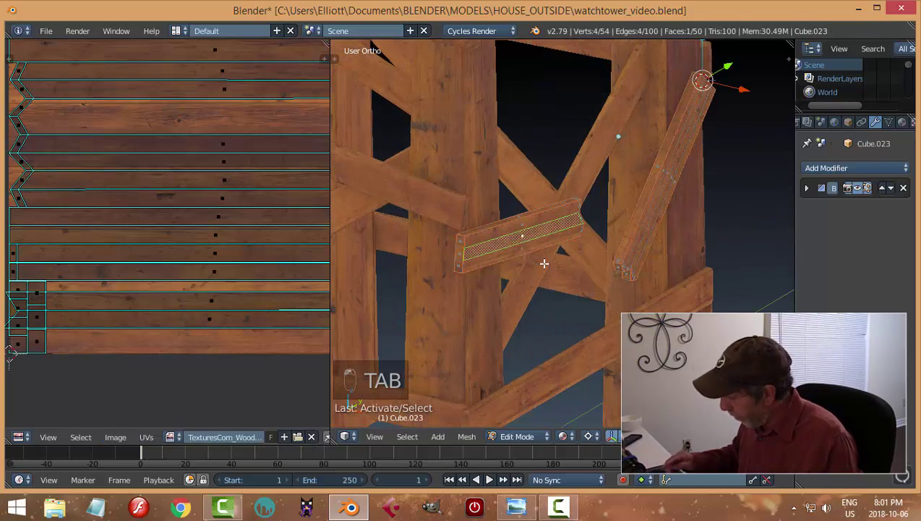
{"action": "key", "text": "ctrl+KP_Add"}
{"action": "key", "text": "ctrl+KP_Add"}
{"action": "key", "text": "ctrl+KP_Add"}
{"action": "key", "text": "ctrl+KP_Add"}
{"action": "key", "text": "ctrl+KP_Add"}
{"action": "key", "text": "ctrl+KP_Add"}
{"action": "key", "text": "ctrl+KP_Add"}
{"action": "key", "text": "ctrl+KP_Add"}
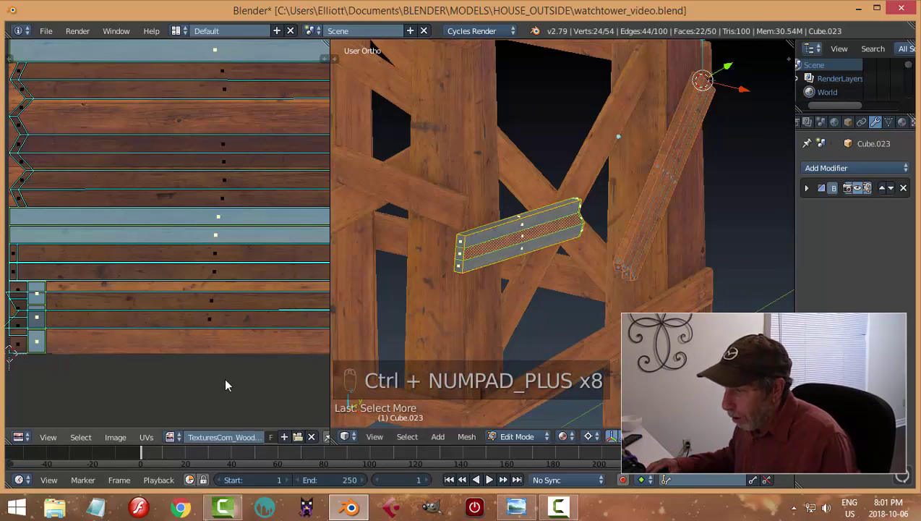
- Rotate the short plank about its Bounding Box centre and lower it
{"action": "left_click", "coordinate": [587, 436]}
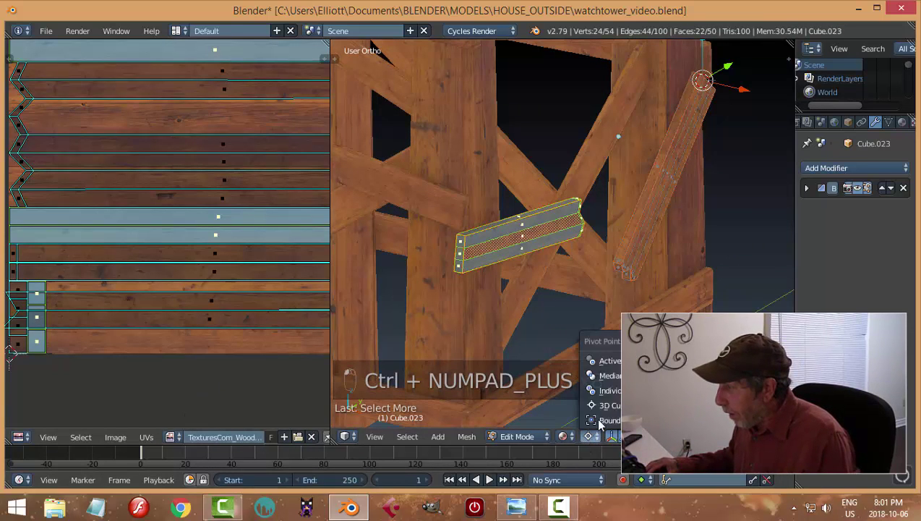
{"action": "left_click", "coordinate": [596, 377]}
{"action": "scroll", "coordinate": [589, 291], "scroll_direction": "down", "scroll_amount": 3}
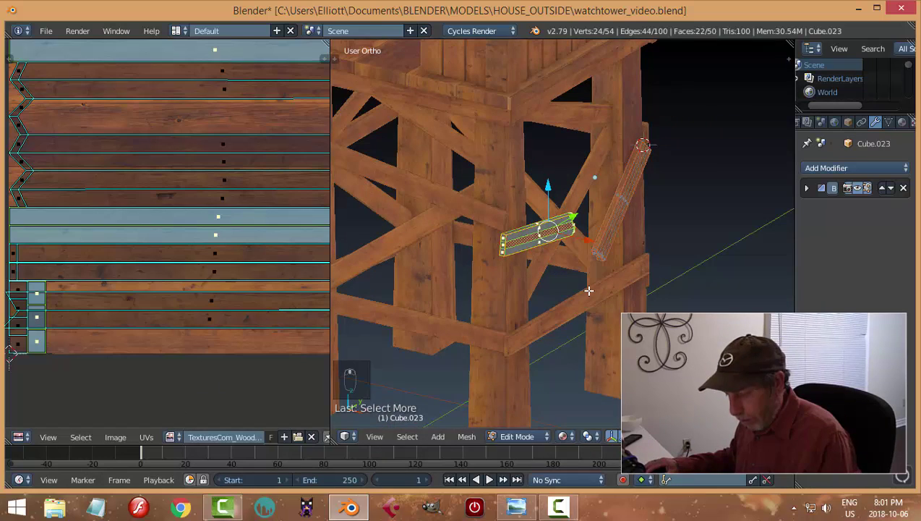
{"action": "key", "text": "r"}
{"action": "left_click", "coordinate": [581, 270]}
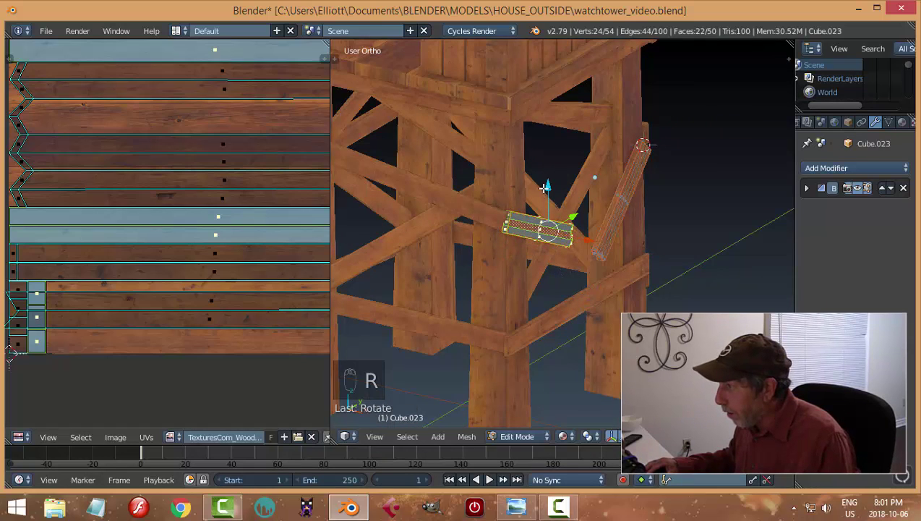
{"action": "left_click_drag", "start_coordinate": [544, 187], "coordinate": [547, 212]}
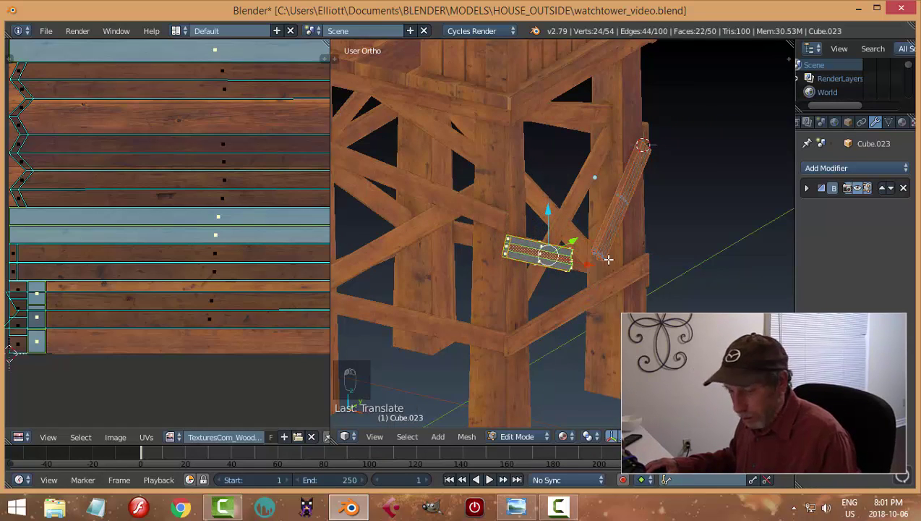
- Return to Object Mode with nothing selected and save the watchtower file
{"action": "key", "text": "a"}
{"action": "key", "text": "Tab"}
{"action": "key", "text": "a"}
{"action": "key", "text": "a"}
{"action": "scroll", "coordinate": [641, 279], "scroll_direction": "down", "scroll_amount": 2}
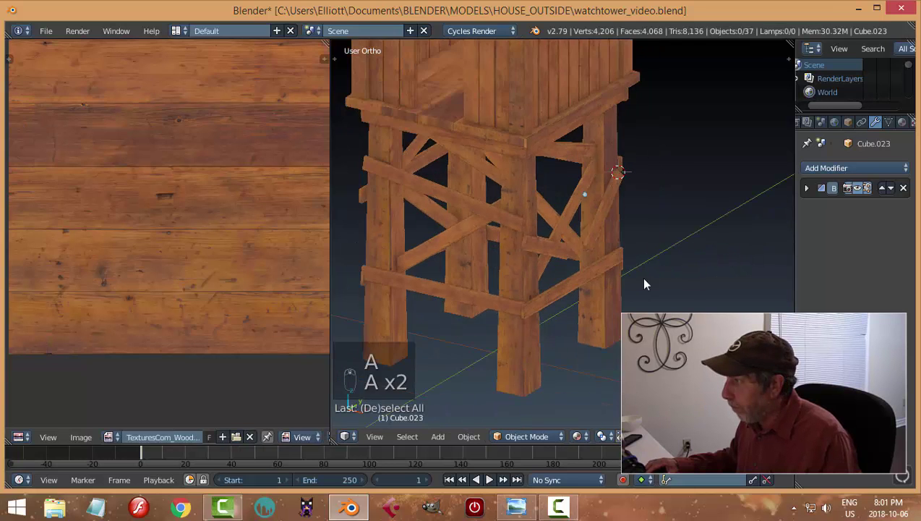
{"action": "middle_click_drag", "start_coordinate": [646, 284], "coordinate": [612, 254]}
{"action": "key", "text": "ctrl+s"}
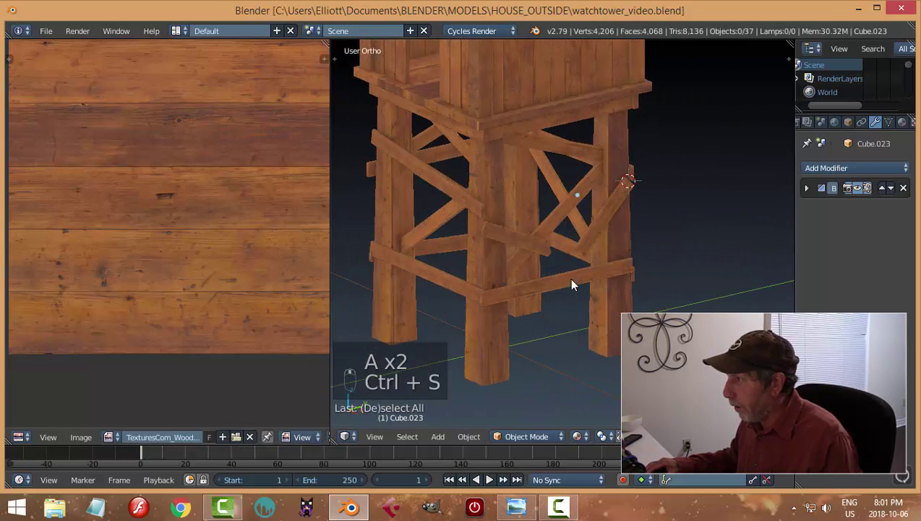
- Merge the texture panel into the 3D view and duplicate a leg crossbeam, placing the copy lower
{"action": "mouse_move", "coordinate": [571, 284]}
{"action": "middle_mouse_down"}
{"action": "mouse_move", "coordinate": [639, 285]}
{"action": "mouse_move", "coordinate": [598, 244]}
{"action": "mouse_move", "coordinate": [623, 273]}
{"action": "mouse_move", "coordinate": [565, 264]}
{"action": "mouse_move", "coordinate": [571, 273]}
{"action": "middle_mouse_up"}
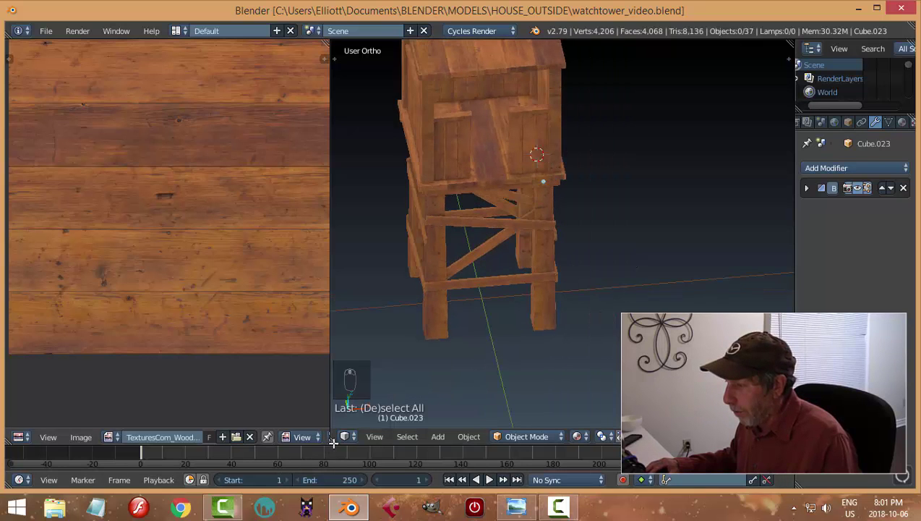
{"action": "left_click_drag", "start_coordinate": [329, 442], "coordinate": [217, 361]}
{"action": "middle_click_drag", "start_coordinate": [411, 331], "coordinate": [477, 315]}
{"action": "right_click", "coordinate": [394, 261]}
{"action": "middle_click_drag", "start_coordinate": [395, 261], "coordinate": [468, 232]}
{"action": "key", "text": "shift+d"}
{"action": "left_click", "coordinate": [462, 278]}
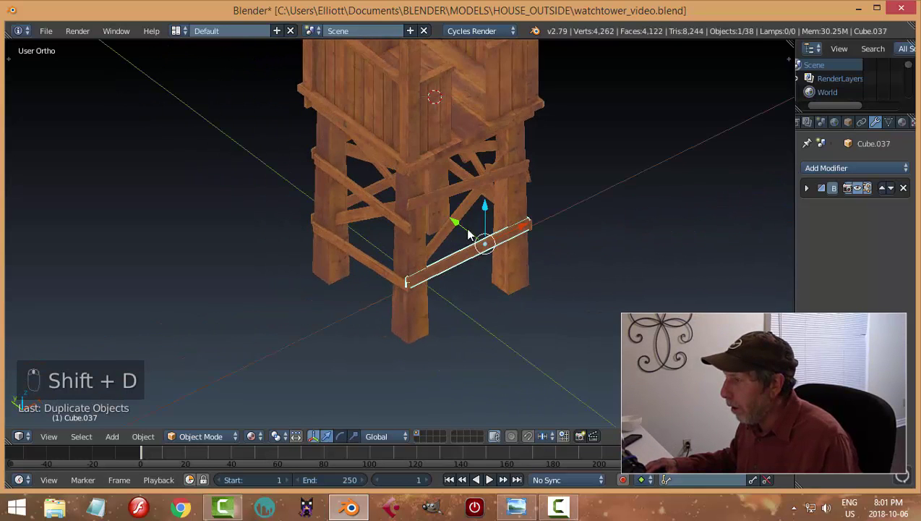
{"action": "left_click_drag", "start_coordinate": [468, 233], "coordinate": [573, 270]}
- Select the duplicate beam's whole mesh and shorten it along X
{"action": "key", "text": "Tab"}
{"action": "left_click", "coordinate": [654, 264]}
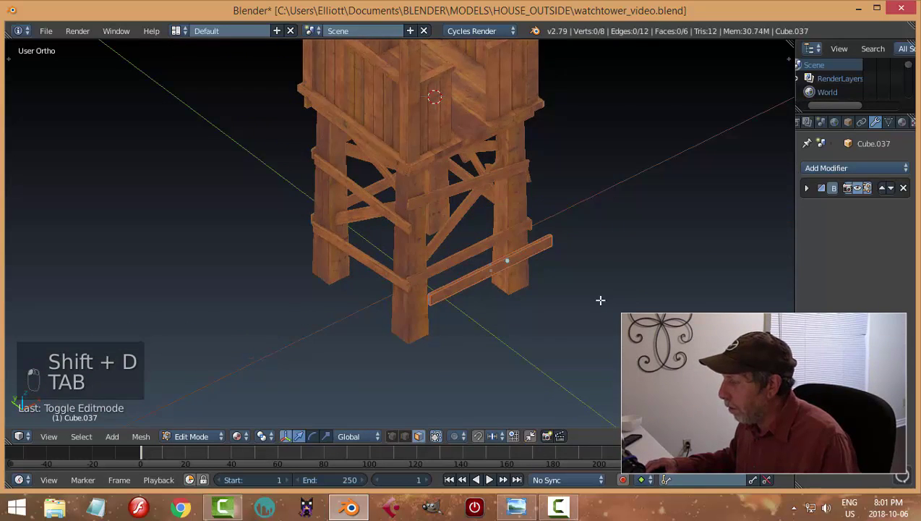
{"action": "scroll", "coordinate": [596, 282], "scroll_direction": "up", "scroll_amount": 4}
{"action": "key", "text": "a"}
{"action": "key", "text": "a"}
{"action": "middle_click_drag", "start_coordinate": [662, 270], "coordinate": [604, 250]}
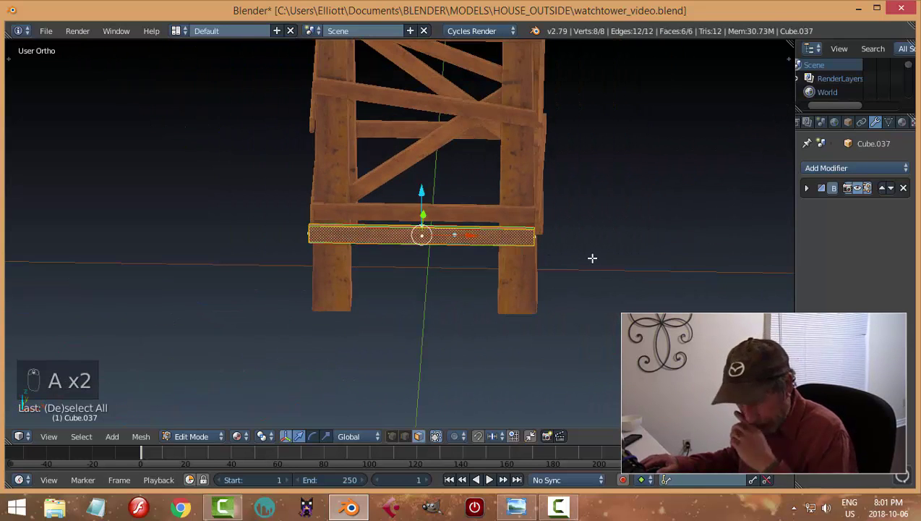
{"action": "key", "text": "s"}
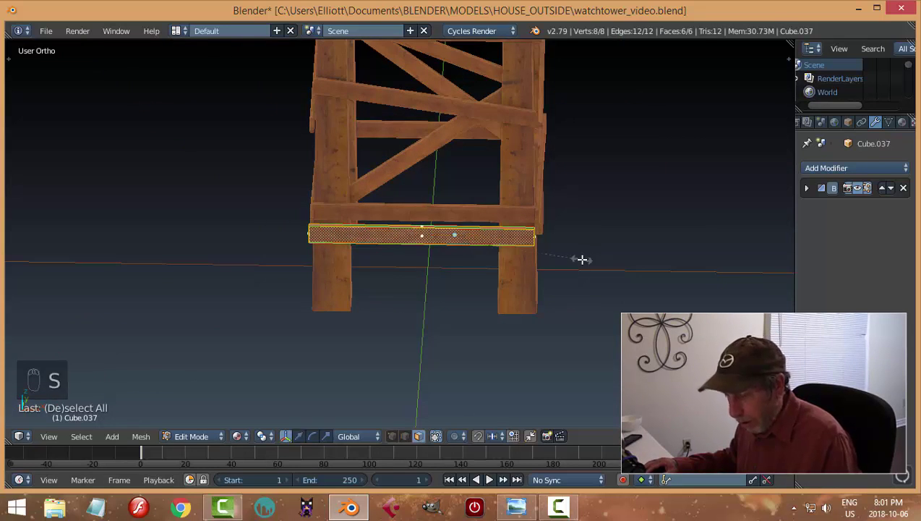
{"action": "key", "text": "x"}
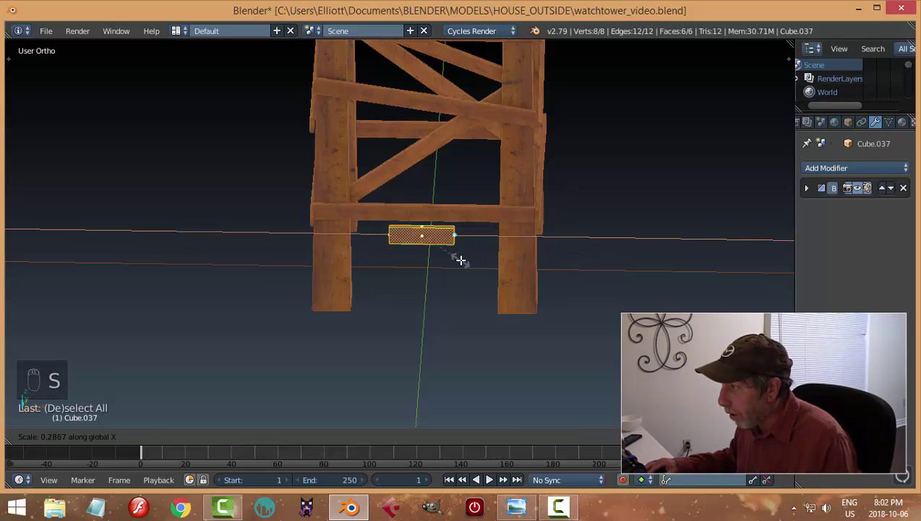
{"action": "left_click", "coordinate": [461, 260]}
- Thin the beam along Z, comparing against the watchtower.png reference image
{"action": "middle_click_drag", "start_coordinate": [597, 228], "coordinate": [475, 255]}
{"action": "key", "text": "s"}
{"action": "key", "text": "z"}
{"action": "left_click", "coordinate": [477, 352]}
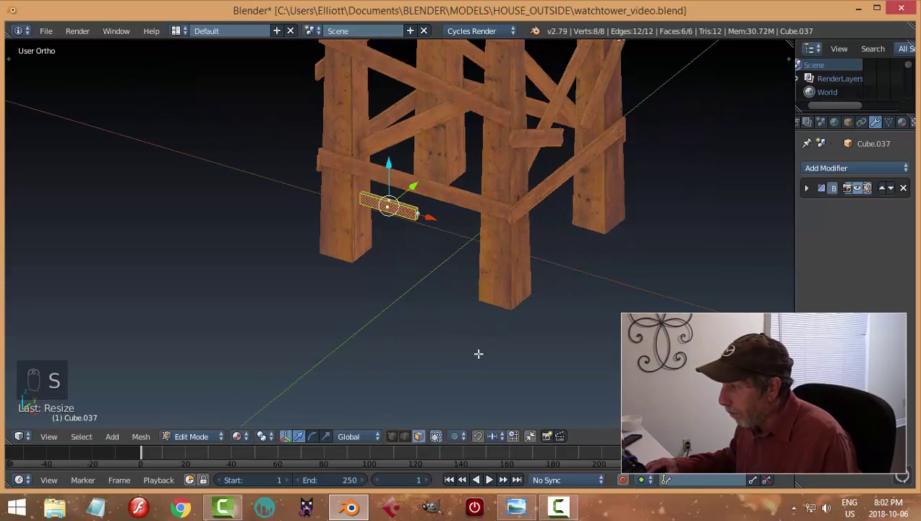
{"action": "left_click", "coordinate": [517, 506]}
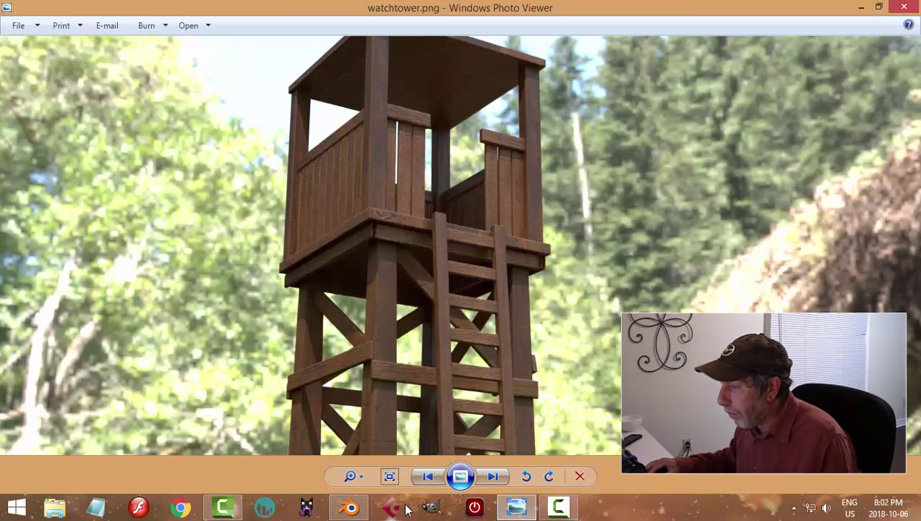
{"action": "left_click", "coordinate": [350, 506]}
{"action": "middle_click_drag", "start_coordinate": [387, 404], "coordinate": [405, 283]}
{"action": "scroll", "coordinate": [360, 306], "scroll_direction": "up", "scroll_amount": 3}
- Select the new beam's front face
{"action": "key", "text": "a"}
{"action": "scroll", "coordinate": [448, 283], "scroll_direction": "up", "scroll_amount": 3}
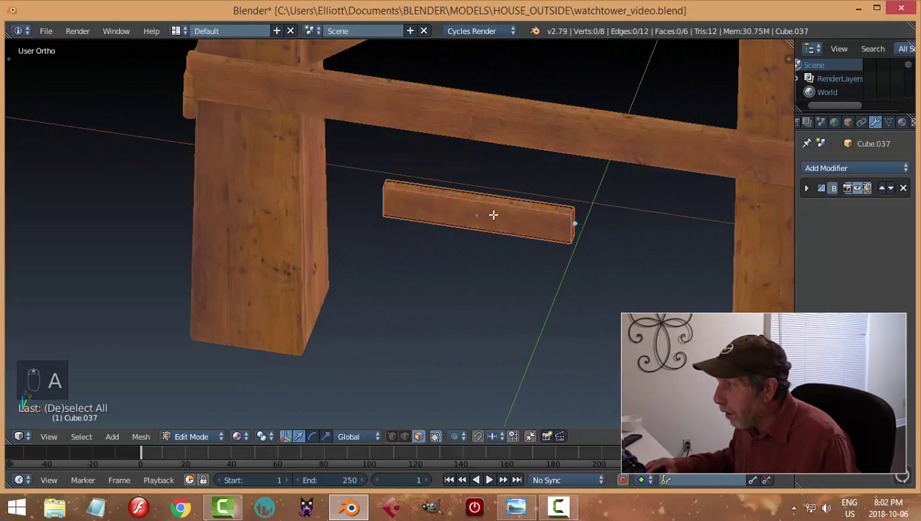
{"action": "right_click", "coordinate": [493, 214]}
{"action": "middle_click_drag", "start_coordinate": [541, 254], "coordinate": [508, 275]}
{"action": "middle_click_drag", "start_coordinate": [428, 320], "coordinate": [508, 274]}
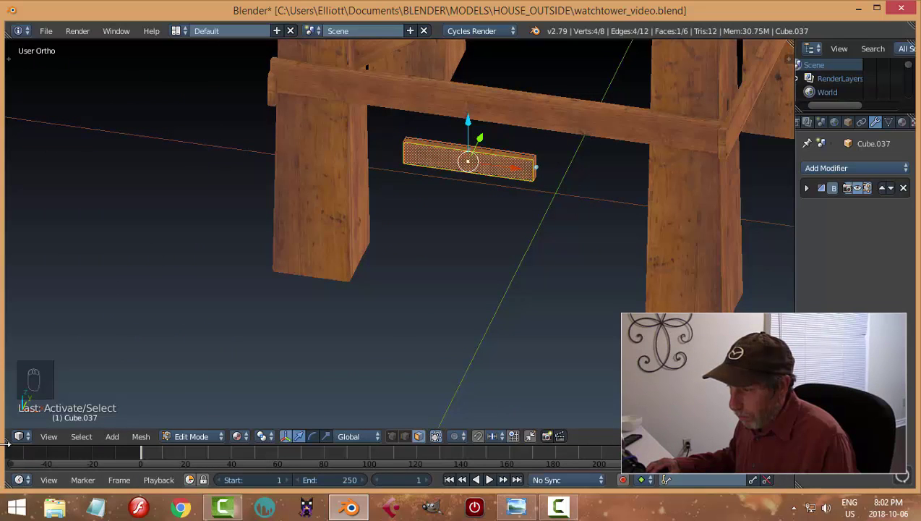
- Split the view, make the left half a UV/Image Editor and load the wood texture
{"action": "left_click_drag", "start_coordinate": [9, 438], "coordinate": [360, 437]}
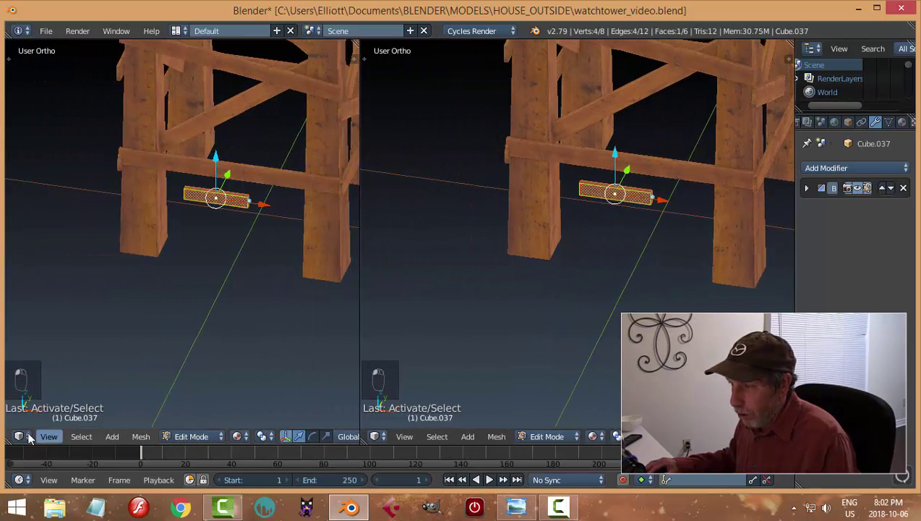
{"action": "left_click", "coordinate": [21, 436]}
{"action": "left_click", "coordinate": [29, 331]}
{"action": "scroll", "coordinate": [475, 287], "scroll_direction": "up", "scroll_amount": 2}
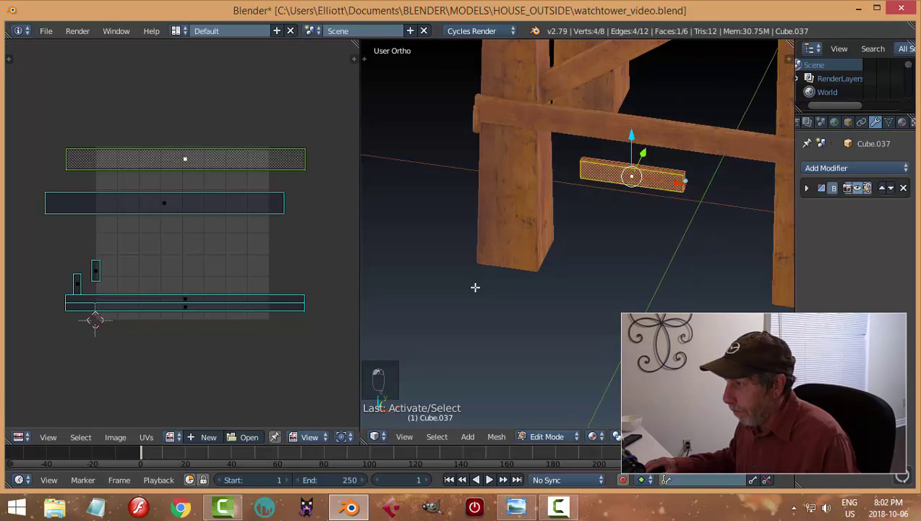
{"action": "left_click", "coordinate": [171, 437]}
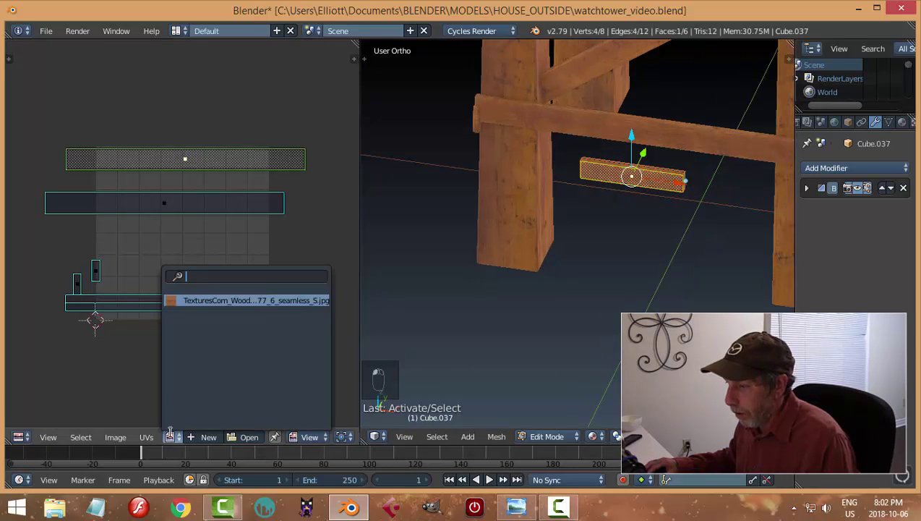
{"action": "left_click", "coordinate": [255, 302]}
{"action": "scroll", "coordinate": [553, 302], "scroll_direction": "down", "scroll_amount": 2}
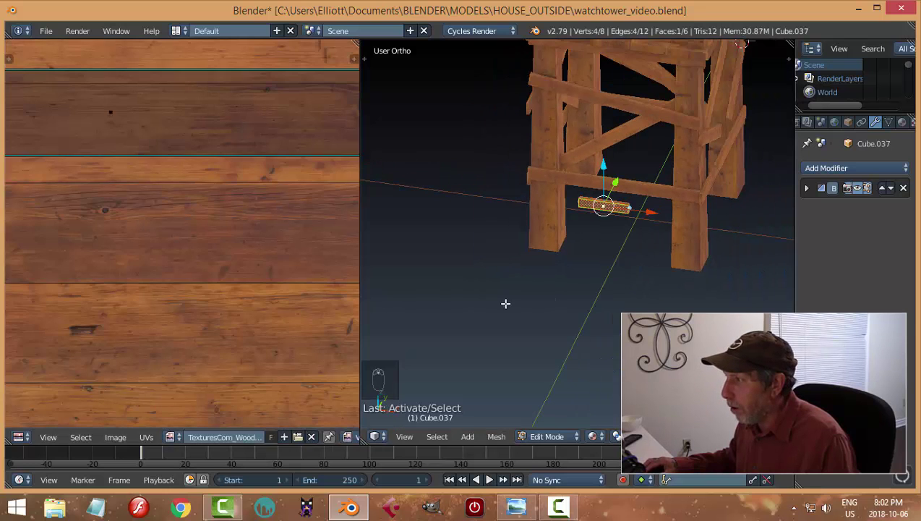
{"action": "scroll", "coordinate": [289, 269], "scroll_direction": "down", "scroll_amount": 3}
{"action": "scroll", "coordinate": [597, 305], "scroll_direction": "up", "scroll_amount": 4}
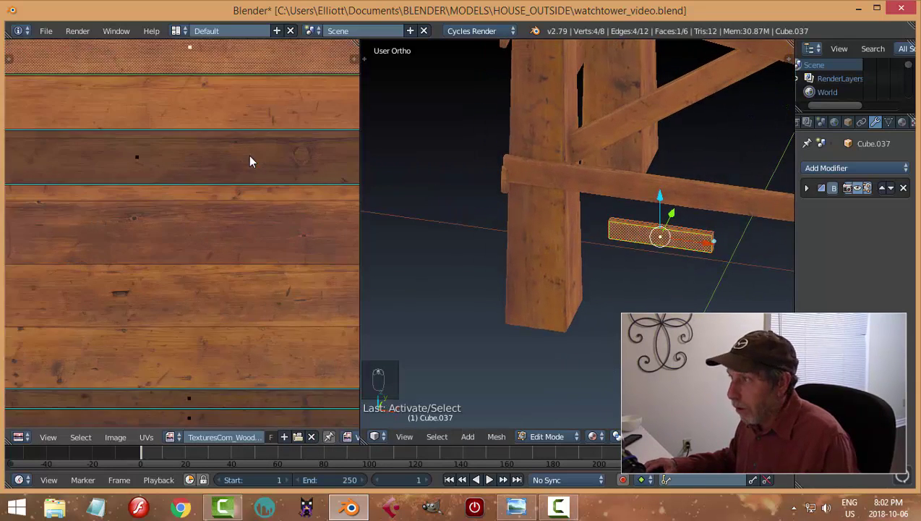
{"action": "scroll", "coordinate": [250, 160], "scroll_direction": "up", "scroll_amount": 2}
{"action": "scroll", "coordinate": [267, 239], "scroll_direction": "down", "scroll_amount": 1}
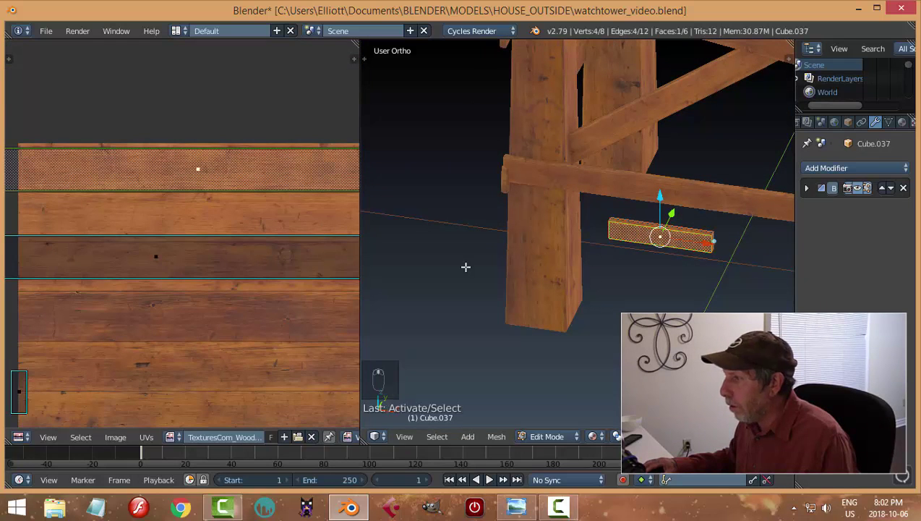
- Scale and move the face's UV island onto another wood plank strip
{"action": "key", "text": "s"}
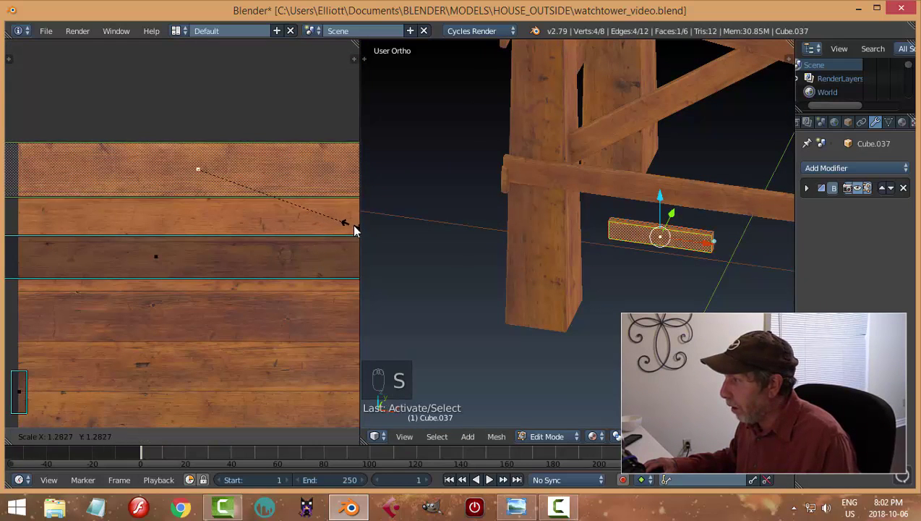
{"action": "left_click", "coordinate": [13, 233]}
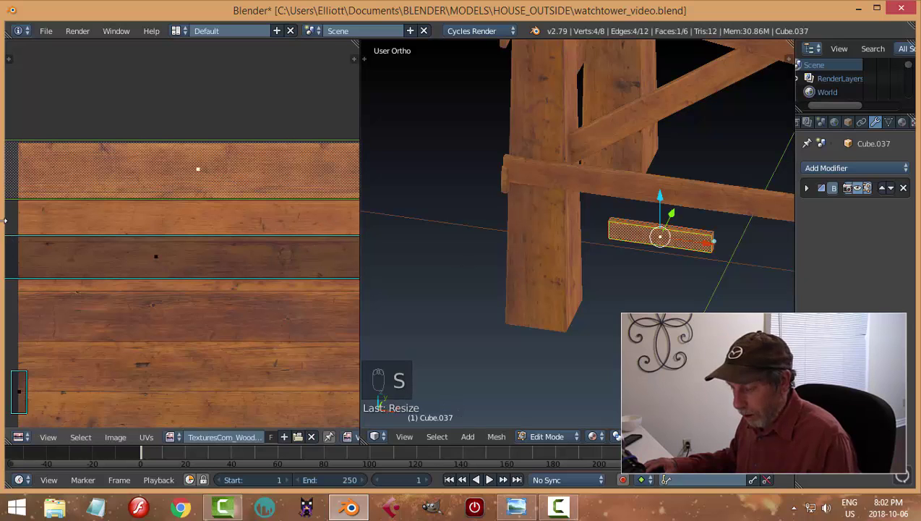
{"action": "key", "text": "g"}
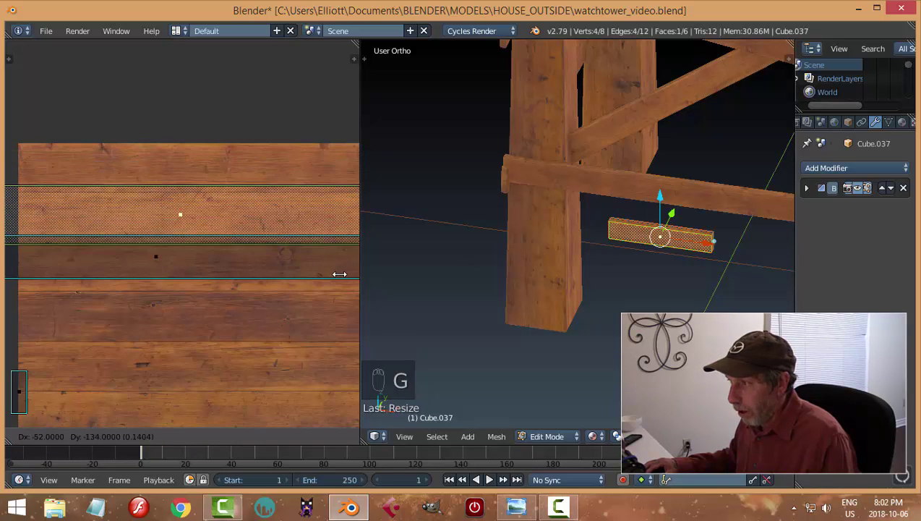
{"action": "left_click", "coordinate": [339, 274]}
{"action": "key", "text": "s"}
{"action": "left_click", "coordinate": [284, 256]}
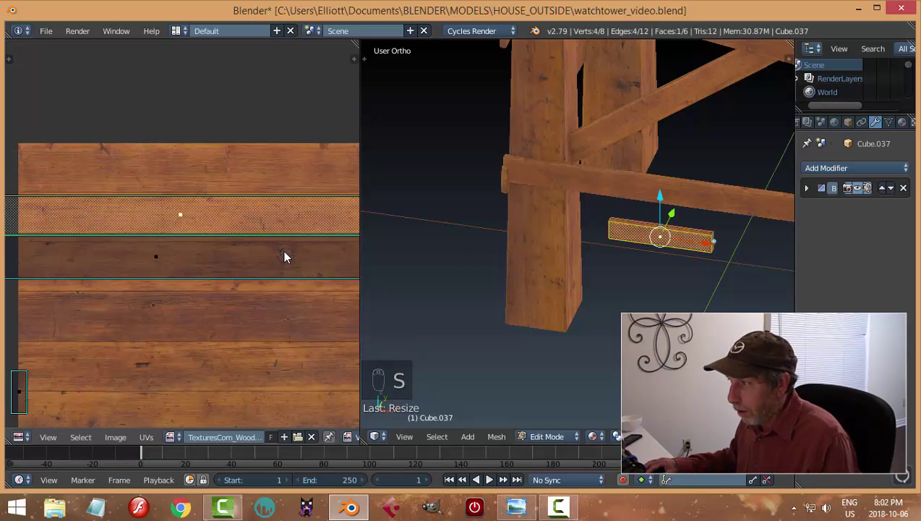
{"action": "scroll", "coordinate": [641, 261], "scroll_direction": "up", "scroll_amount": 2}
{"action": "key", "text": "a"}
{"action": "scroll", "coordinate": [629, 286], "scroll_direction": "up", "scroll_amount": 2}
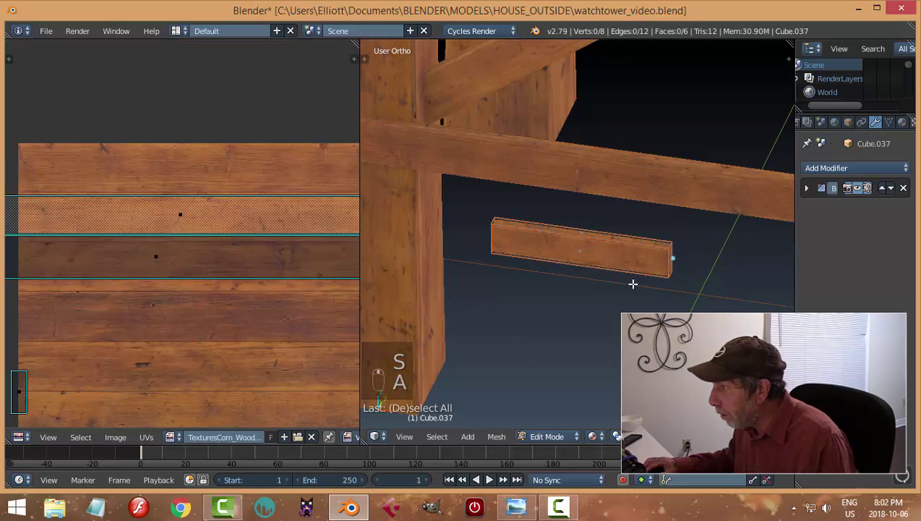
{"action": "scroll", "coordinate": [633, 284], "scroll_direction": "up", "scroll_amount": 2}
{"action": "scroll", "coordinate": [624, 282], "scroll_direction": "down", "scroll_amount": 3}
- Return to Object Mode, select the textured plank and close the image editor
{"action": "key", "text": "Tab"}
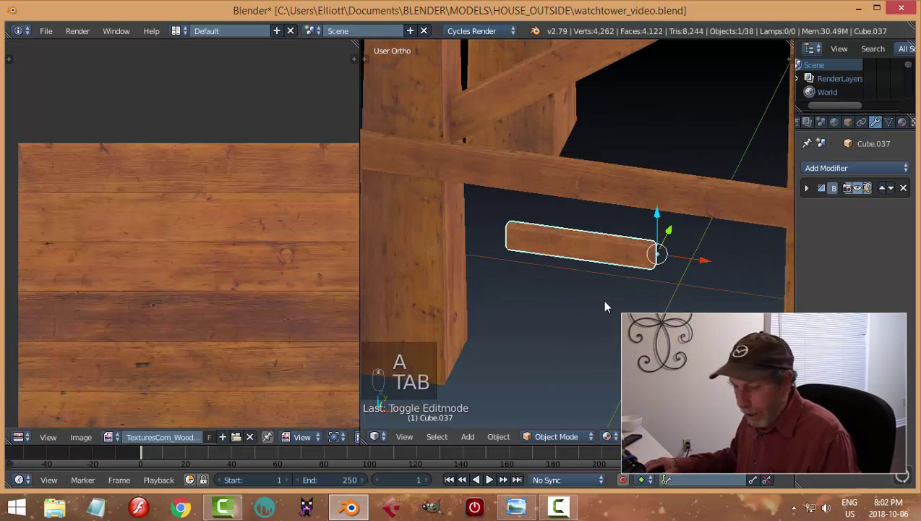
{"action": "key", "text": "a"}
{"action": "key", "text": "a"}
{"action": "scroll", "coordinate": [602, 307], "scroll_direction": "down", "scroll_amount": 3}
{"action": "middle_click_drag", "start_coordinate": [602, 307], "coordinate": [627, 251]}
{"action": "right_click", "coordinate": [621, 231]}
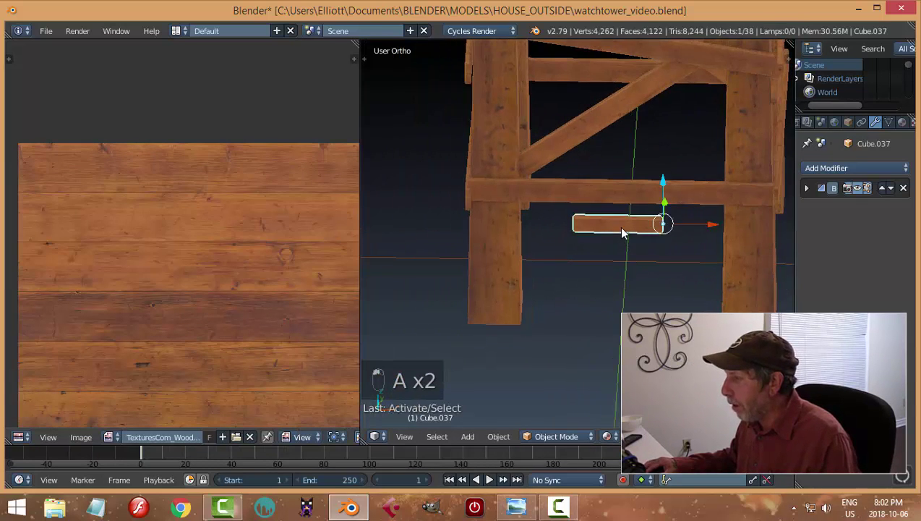
{"action": "left_click_drag", "start_coordinate": [362, 443], "coordinate": [181, 398]}
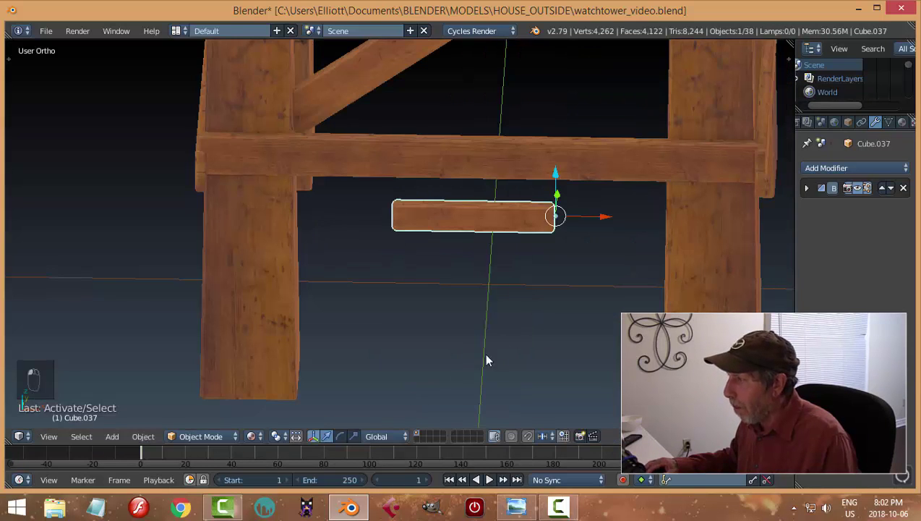
- Apply the plank's rotation and scale and set its origin to its centre
{"action": "key", "text": "ctrl+a"}
{"action": "left_click", "coordinate": [490, 320]}
{"action": "scroll", "coordinate": [489, 323], "scroll_direction": "down", "scroll_amount": 3}
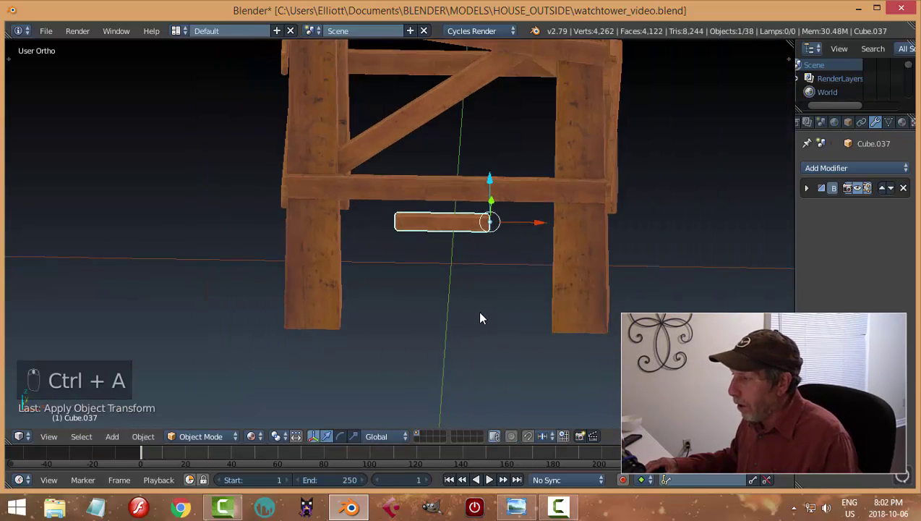
{"action": "middle_click_drag", "start_coordinate": [480, 316], "coordinate": [383, 300]}
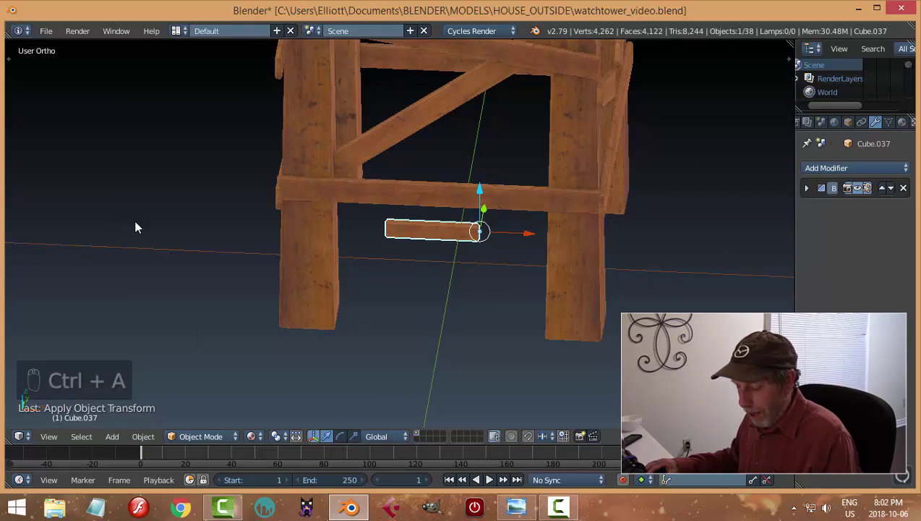
{"action": "key", "text": "t"}
{"action": "left_click", "coordinate": [54, 214]}
{"action": "left_click", "coordinate": [66, 245]}
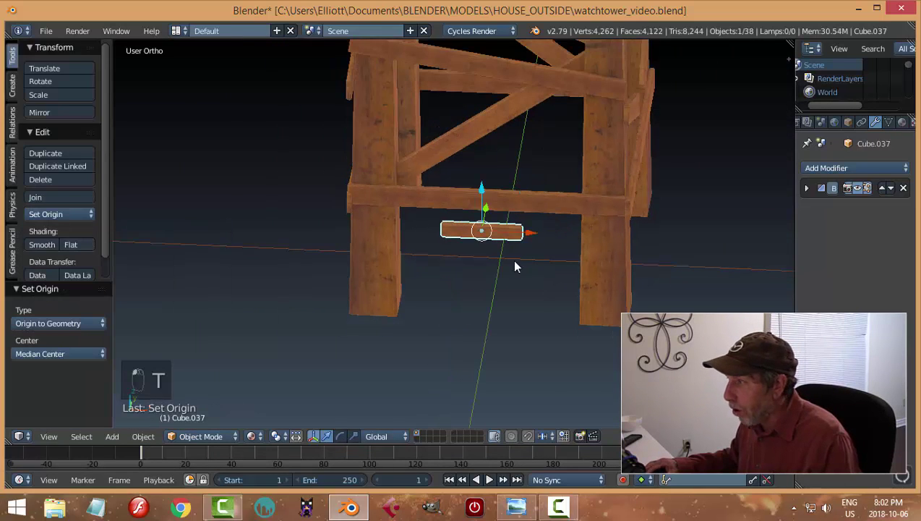
- Add an Array modifier to the plank with a zero sideways offset
{"action": "middle_click_drag", "start_coordinate": [530, 270], "coordinate": [749, 271]}
{"action": "left_click", "coordinate": [832, 169]}
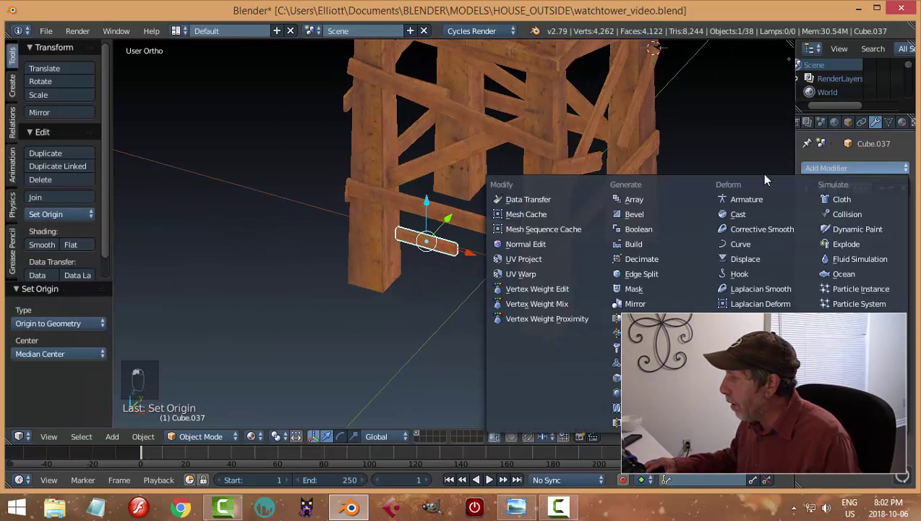
{"action": "left_click", "coordinate": [663, 200]}
{"action": "scroll", "coordinate": [592, 259], "scroll_direction": "up", "scroll_amount": 3}
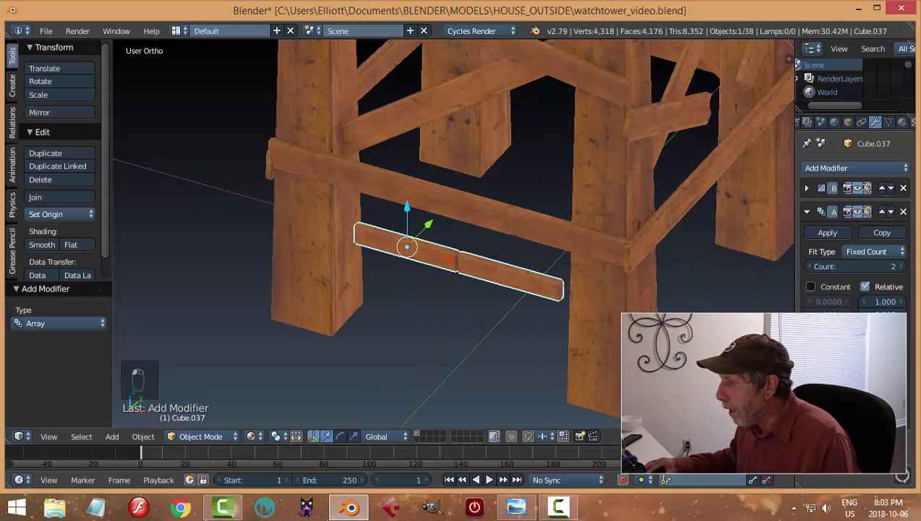
{"action": "left_click_drag", "start_coordinate": [867, 328], "coordinate": [892, 327]}
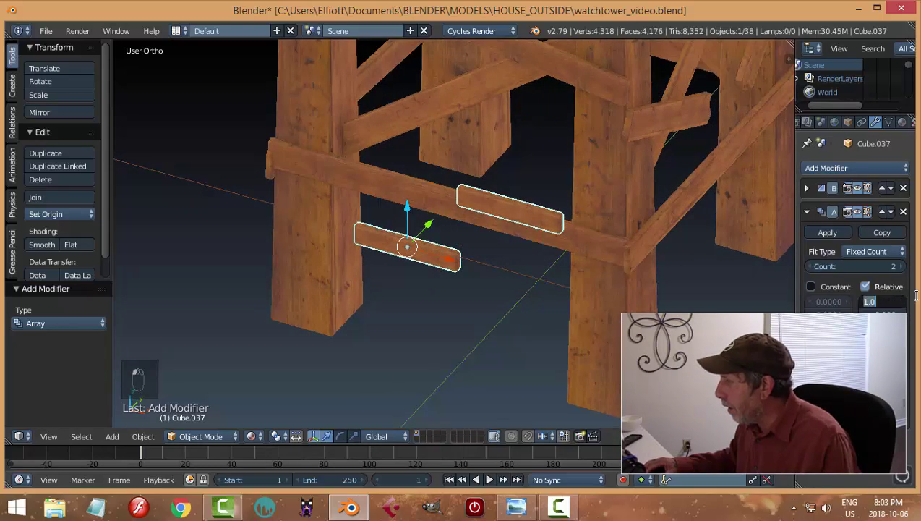
{"action": "key", "text": "Return"}
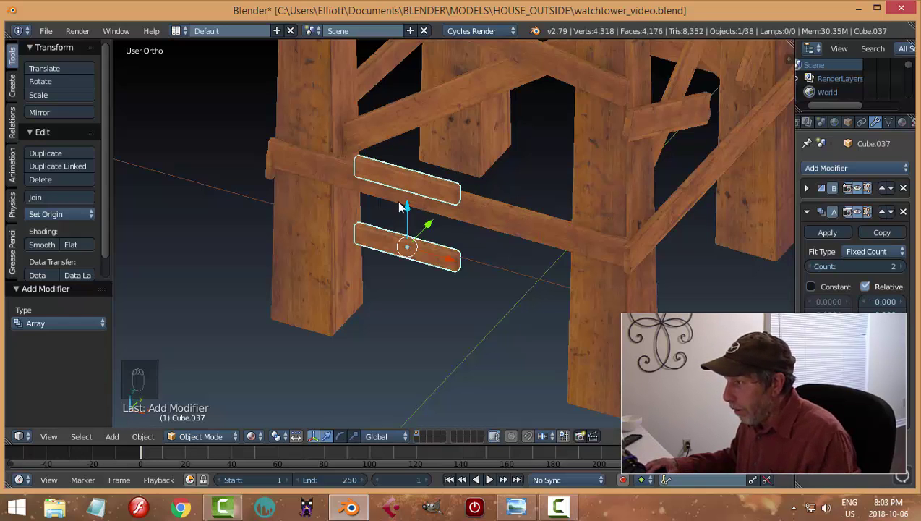
- In front view, lower the rung boards along the vertical axis
{"action": "middle_click_drag", "start_coordinate": [462, 265], "coordinate": [482, 260]}
{"action": "key", "text": "KP_1"}
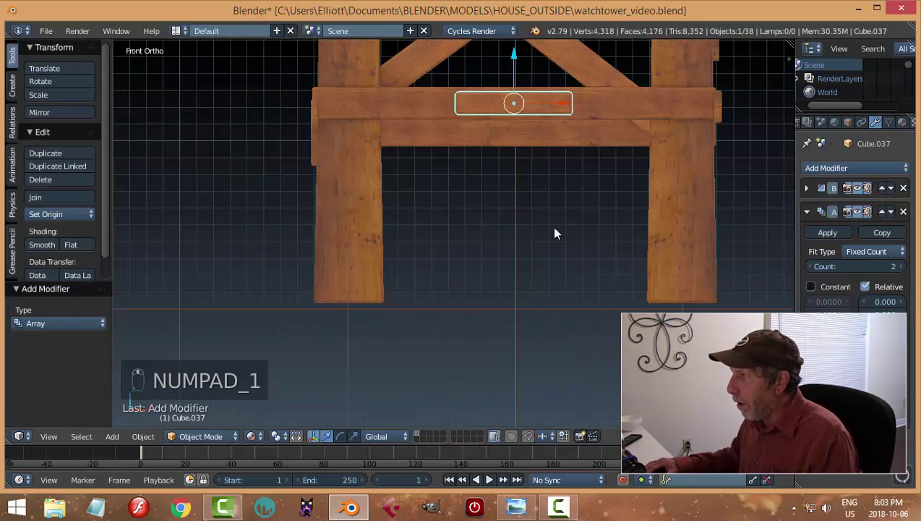
{"action": "left_click_drag", "start_coordinate": [517, 63], "coordinate": [517, 63]}
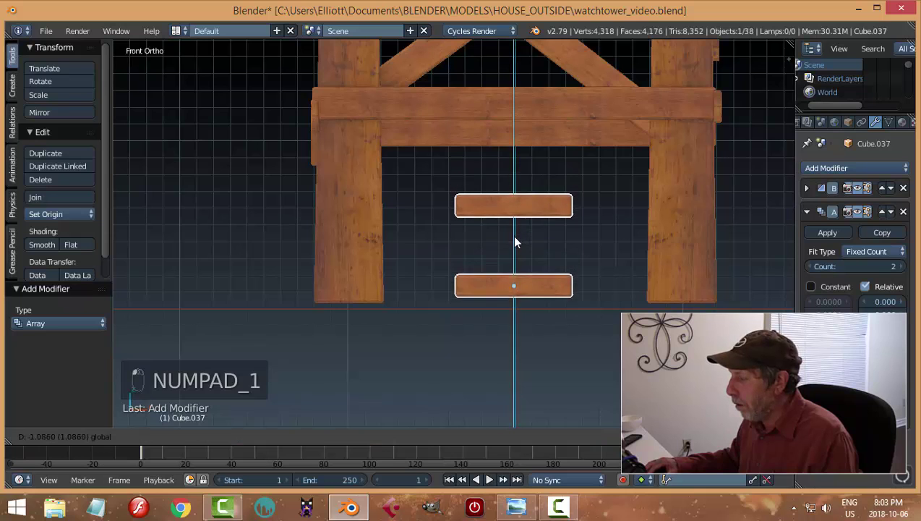
{"action": "left_click", "coordinate": [515, 206]}
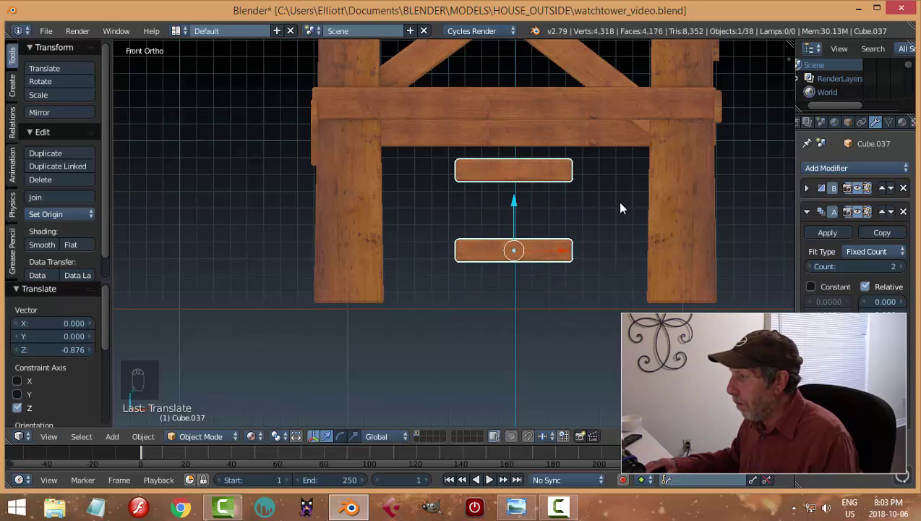
- Raise the array count to 8 boards and shift the rungs against the tower's legs
{"action": "middle_click_drag", "start_coordinate": [617, 201], "coordinate": [792, 227]}
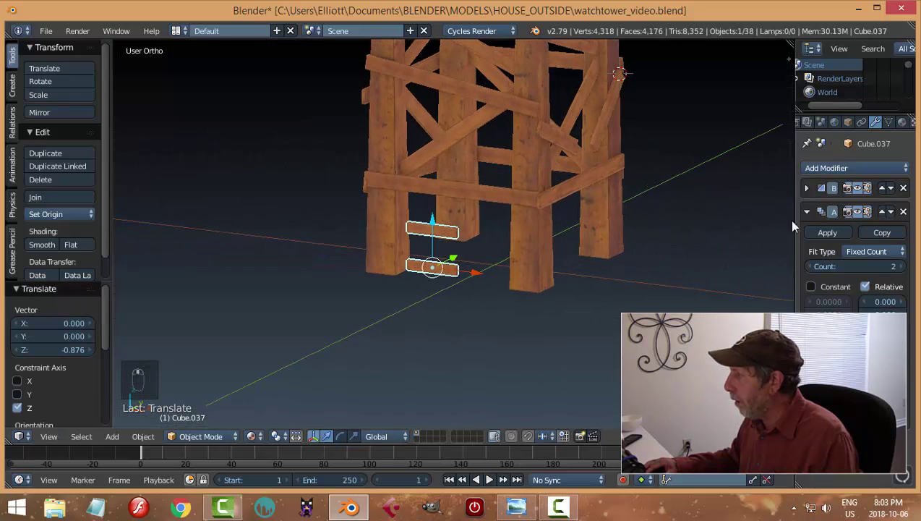
{"action": "left_click", "coordinate": [900, 267]}
{"action": "scroll", "coordinate": [535, 162], "scroll_direction": "down", "scroll_amount": 4}
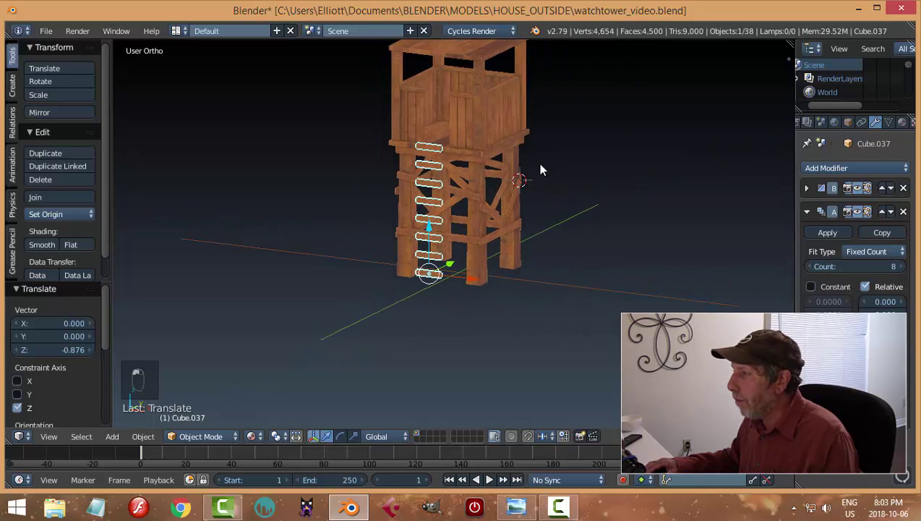
{"action": "middle_click_drag", "start_coordinate": [537, 163], "coordinate": [650, 205]}
{"action": "scroll", "coordinate": [681, 188], "scroll_direction": "up", "scroll_amount": 3}
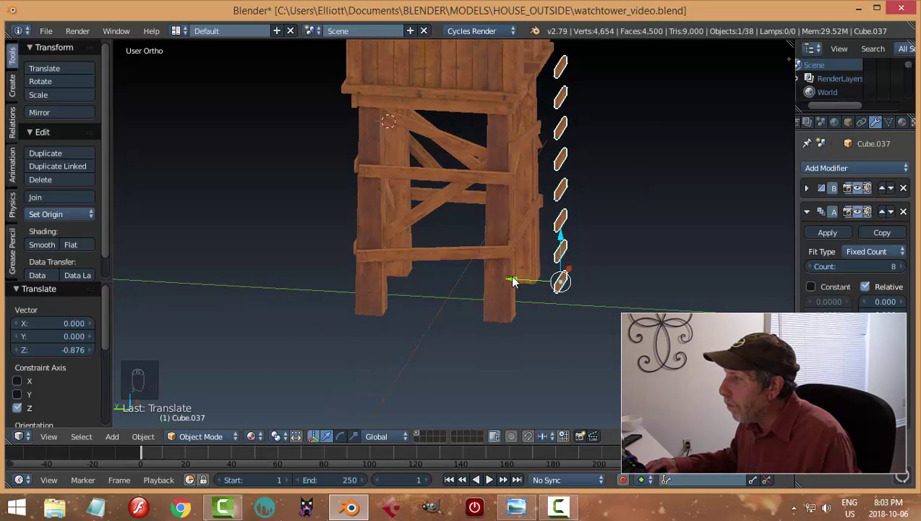
{"action": "left_click_drag", "start_coordinate": [512, 280], "coordinate": [497, 273]}
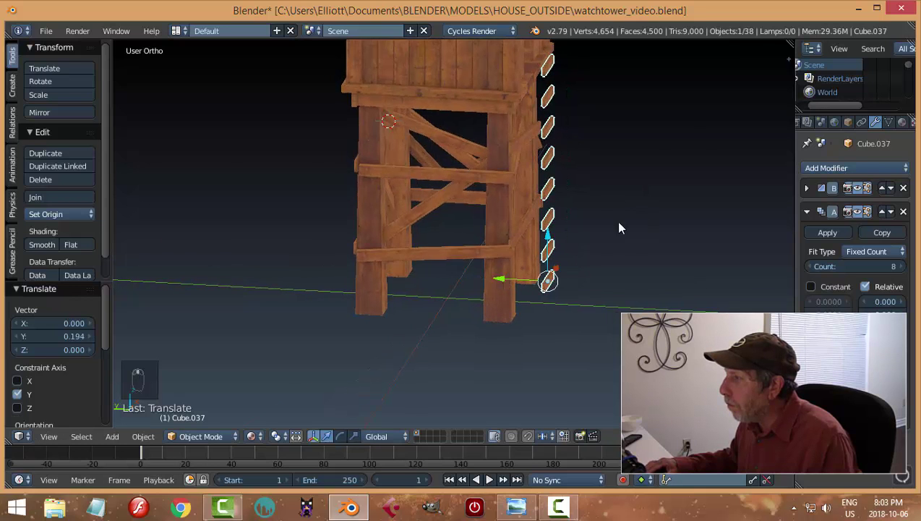
{"action": "middle_click_drag", "start_coordinate": [619, 228], "coordinate": [486, 207]}
{"action": "key", "text": "a"}
{"action": "scroll", "coordinate": [563, 213], "scroll_direction": "up", "scroll_amount": 3}
- Duplicate the ladder rungs, shift the copy along X and reduce it to a single rung
{"action": "right_click", "coordinate": [466, 169]}
{"action": "key", "text": "shift+d"}
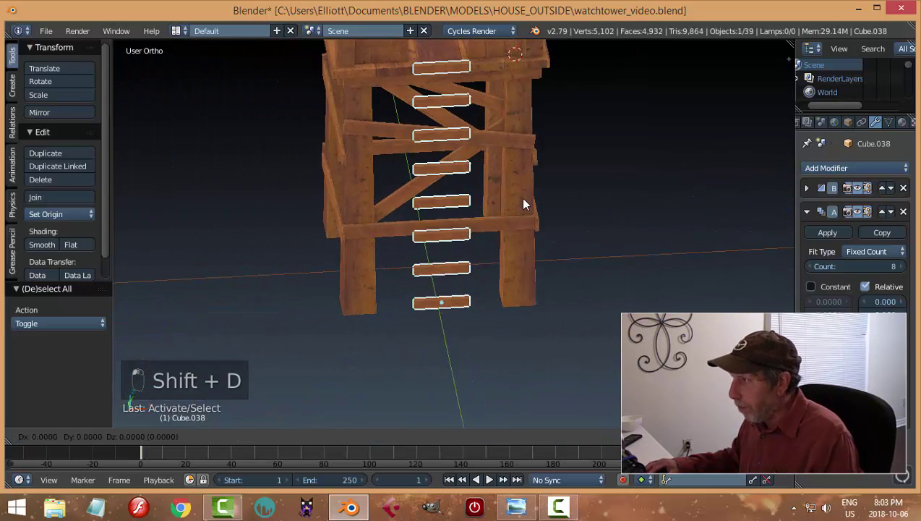
{"action": "right_click", "coordinate": [524, 203]}
{"action": "key", "text": "g"}
{"action": "key", "text": "x"}
{"action": "left_click", "coordinate": [448, 289]}
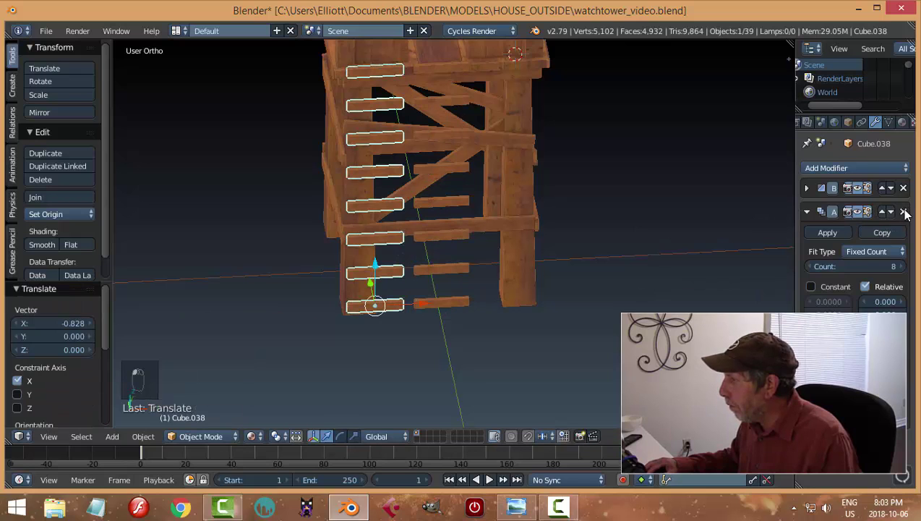
{"action": "left_click", "coordinate": [903, 211]}
{"action": "scroll", "coordinate": [425, 310], "scroll_direction": "up", "scroll_amount": 2}
{"action": "middle_click_drag", "start_coordinate": [449, 327], "coordinate": [457, 269]}
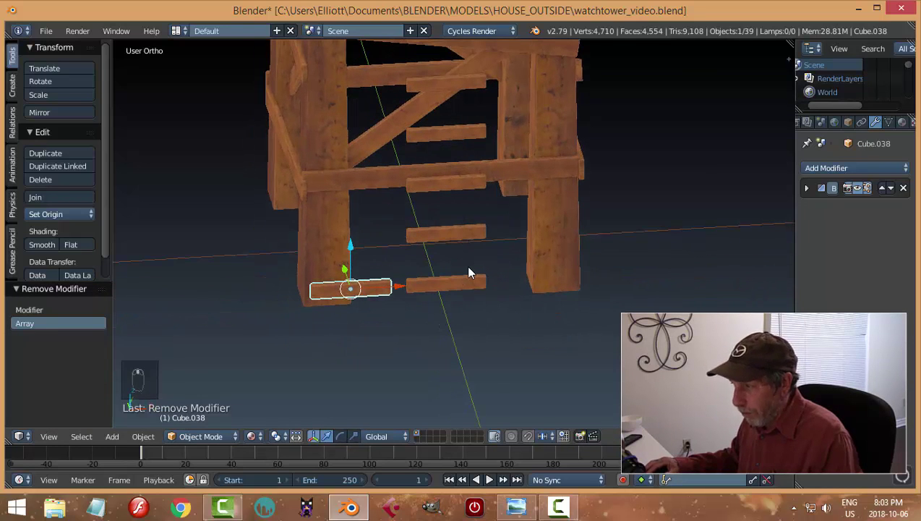
- Rotate the single rung 90° about Y to stand it upright, then slide it beside the rungs
{"action": "key", "text": "r"}
{"action": "key", "text": "y"}
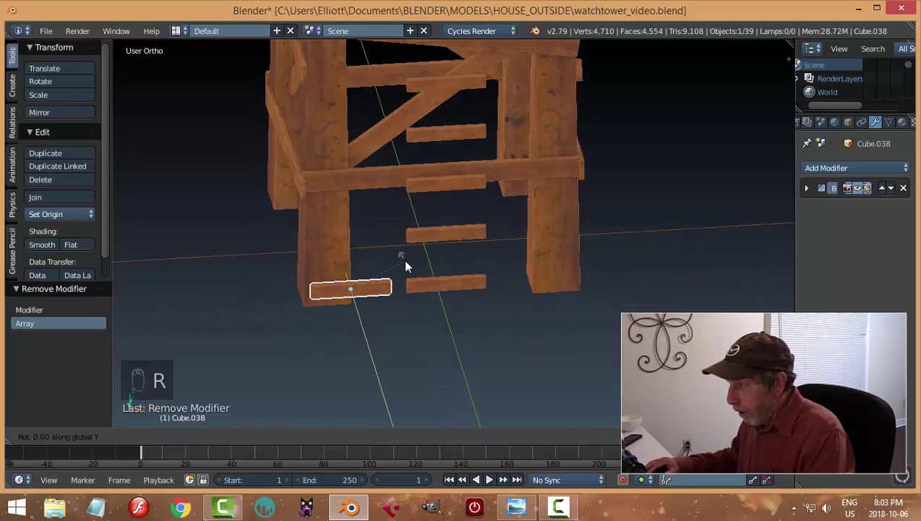
{"action": "key", "text": "9"}
{"action": "key", "text": "0"}
{"action": "left_click", "coordinate": [405, 267]}
{"action": "left_click_drag", "start_coordinate": [394, 287], "coordinate": [445, 284]}
{"action": "mouse_move", "coordinate": [437, 286]}
{"action": "middle_mouse_down"}
{"action": "mouse_move", "coordinate": [507, 283]}
{"action": "mouse_move", "coordinate": [533, 225]}
{"action": "mouse_move", "coordinate": [516, 257]}
{"action": "middle_mouse_up"}
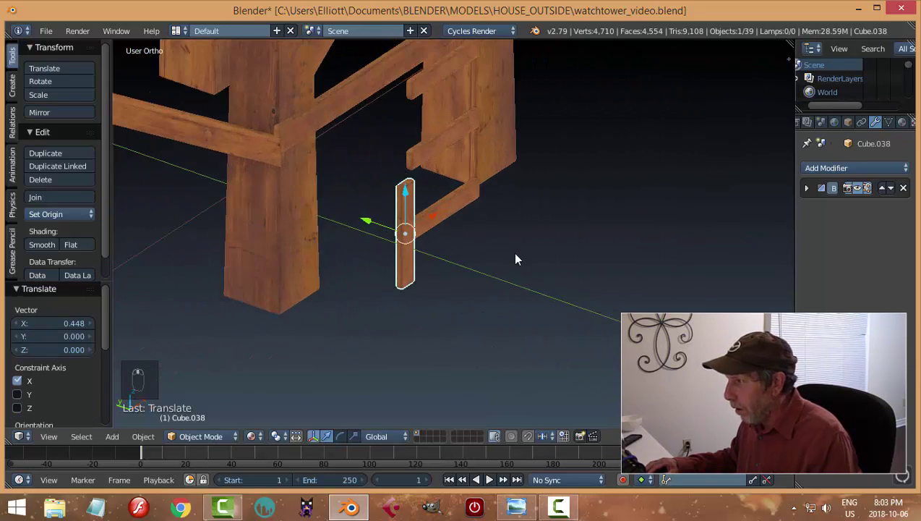
- In Edit Mode, scale the board's mesh along Y to shape it into a post
{"action": "key", "text": "Tab"}
{"action": "left_click", "coordinate": [599, 257]}
{"action": "middle_click_drag", "start_coordinate": [599, 257], "coordinate": [597, 268]}
{"action": "key", "text": "a"}
{"action": "key", "text": "a"}
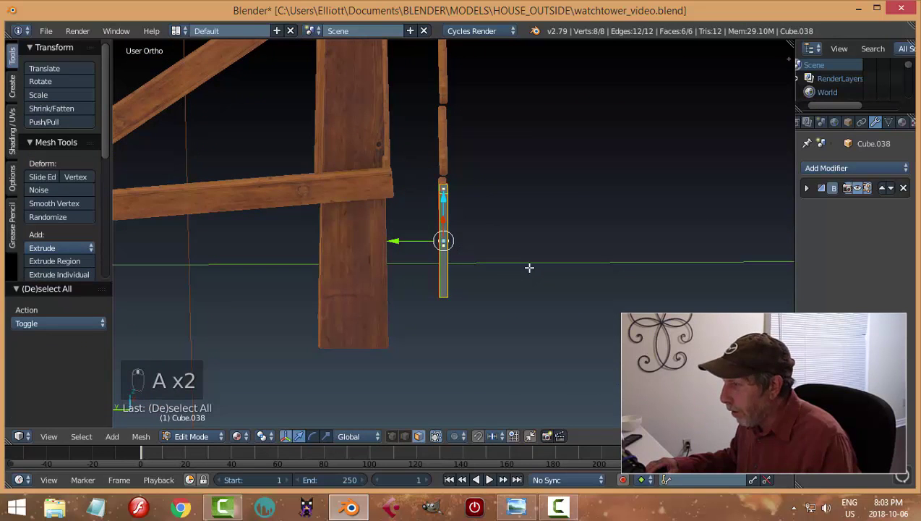
{"action": "key", "text": "s"}
{"action": "key", "text": "y"}
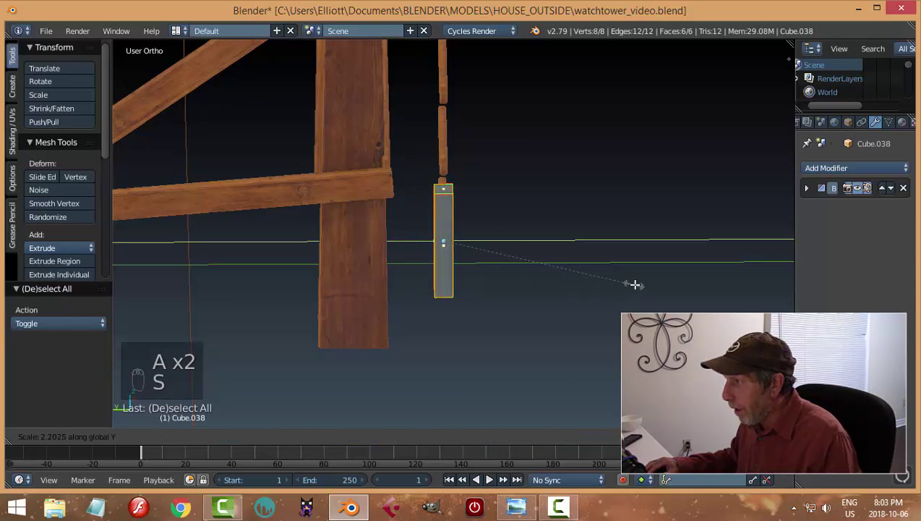
{"action": "left_click", "coordinate": [635, 284]}
{"action": "middle_click_drag", "start_coordinate": [635, 284], "coordinate": [588, 287]}
{"action": "key", "text": "s"}
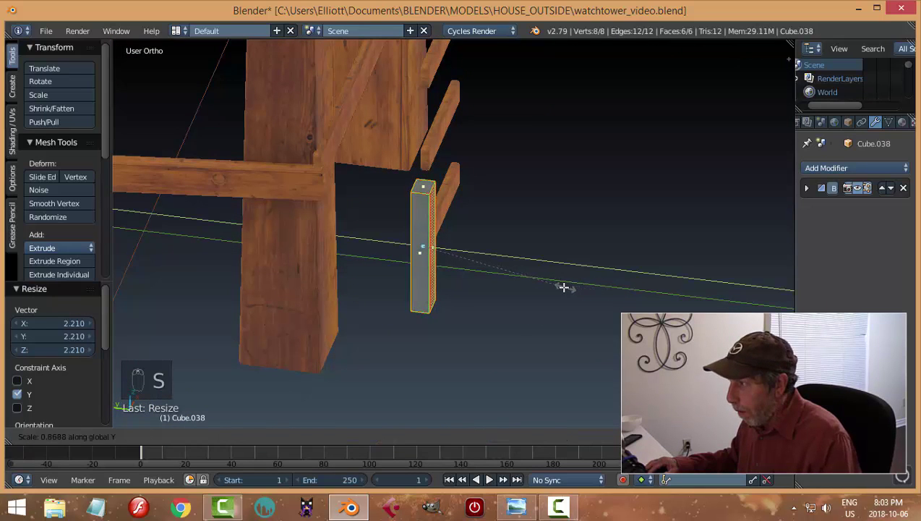
{"action": "left_click", "coordinate": [597, 282]}
{"action": "key", "text": "a"}
{"action": "middle_click_drag", "start_coordinate": [588, 272], "coordinate": [405, 248]}
- Raise the post's top face up to the tower platform and return to Object Mode
{"action": "scroll", "coordinate": [436, 239], "scroll_direction": "down", "scroll_amount": 6}
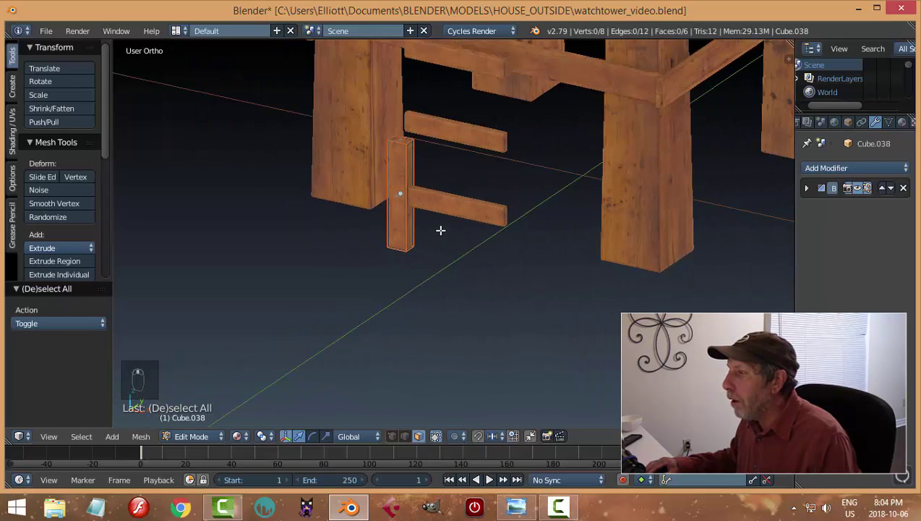
{"action": "middle_click_drag", "start_coordinate": [456, 214], "coordinate": [490, 301]}
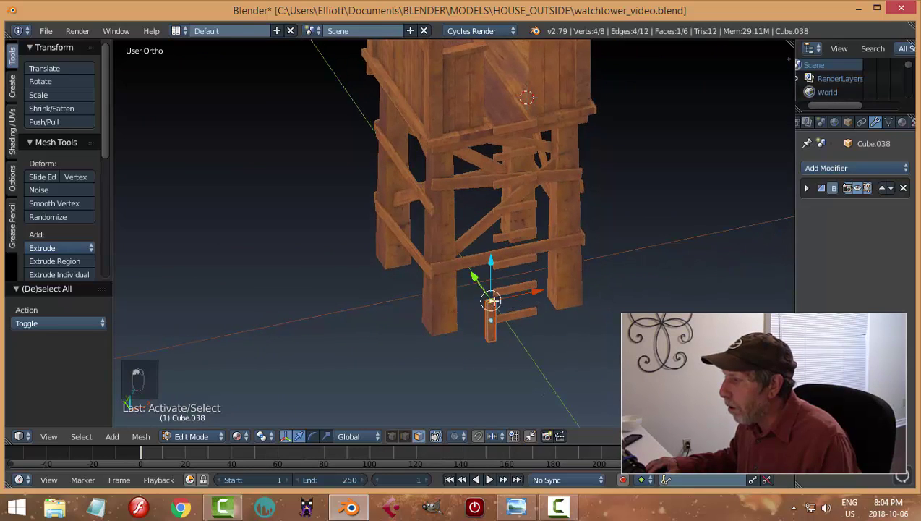
{"action": "left_click_drag", "start_coordinate": [495, 265], "coordinate": [496, 160]}
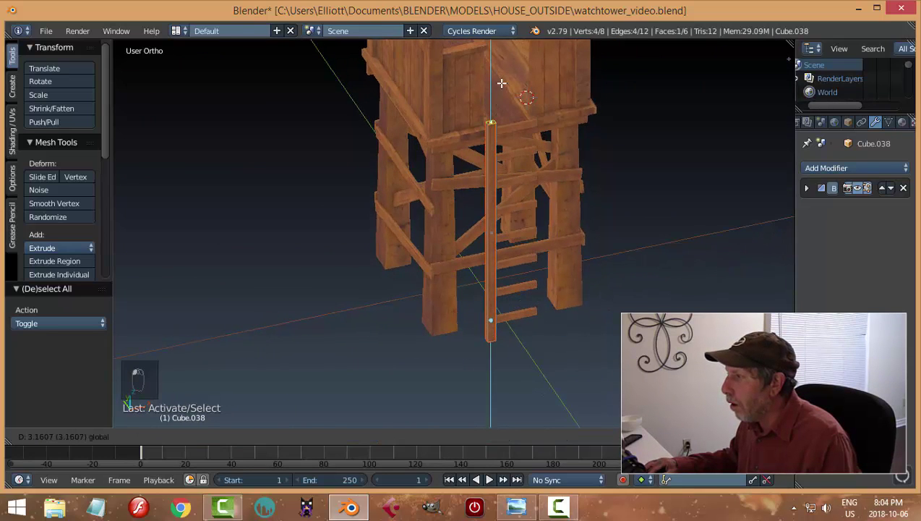
{"action": "left_click_drag", "start_coordinate": [506, 87], "coordinate": [506, 86]}
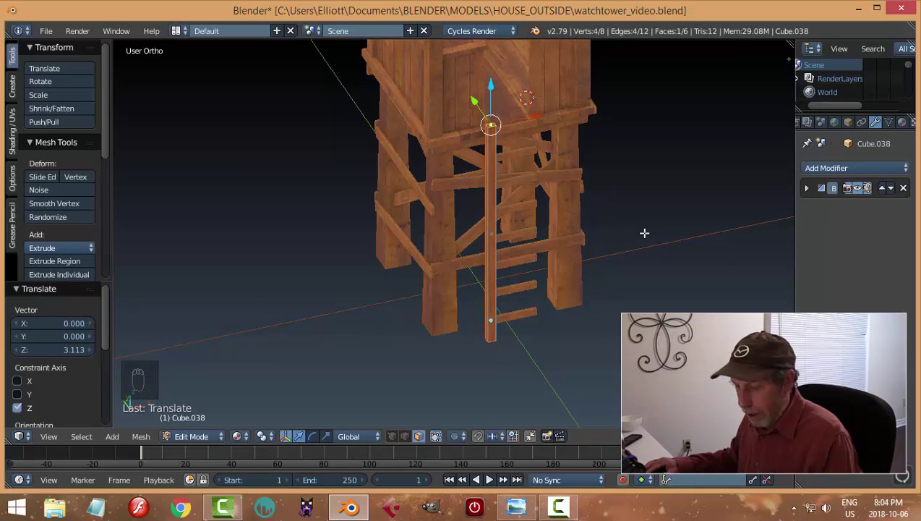
{"action": "key", "text": "a"}
{"action": "key", "text": "Tab"}
{"action": "middle_click_drag", "start_coordinate": [637, 232], "coordinate": [614, 247]}
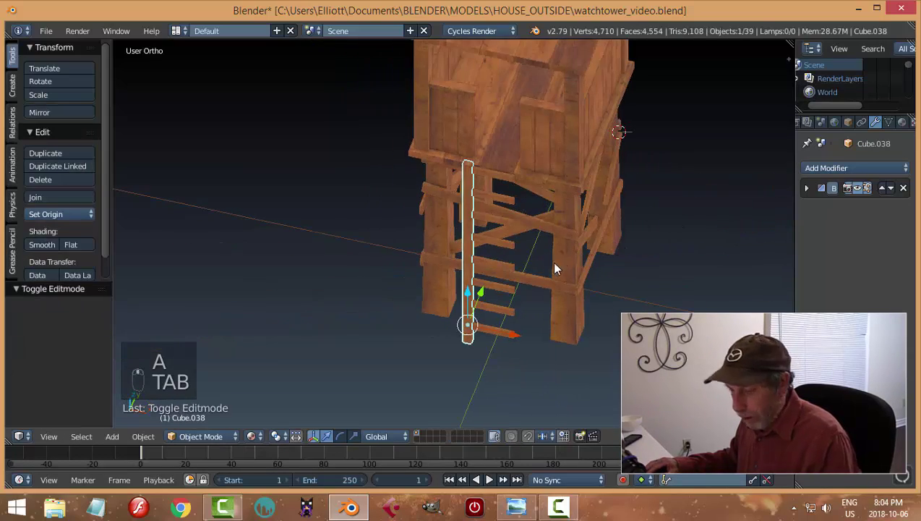
{"action": "key", "text": "a"}
{"action": "scroll", "coordinate": [528, 265], "scroll_direction": "up", "scroll_amount": 6}
{"action": "middle_click_drag", "start_coordinate": [678, 192], "coordinate": [592, 148]}
{"action": "scroll", "coordinate": [592, 148], "scroll_direction": "down", "scroll_amount": 6}
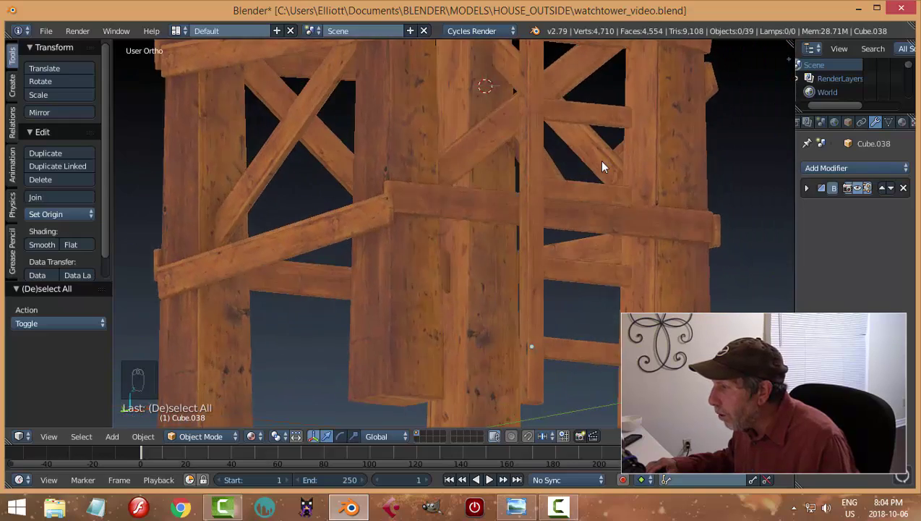
{"action": "middle_click_drag", "start_coordinate": [584, 214], "coordinate": [475, 199]}
{"action": "right_click", "coordinate": [427, 173]}
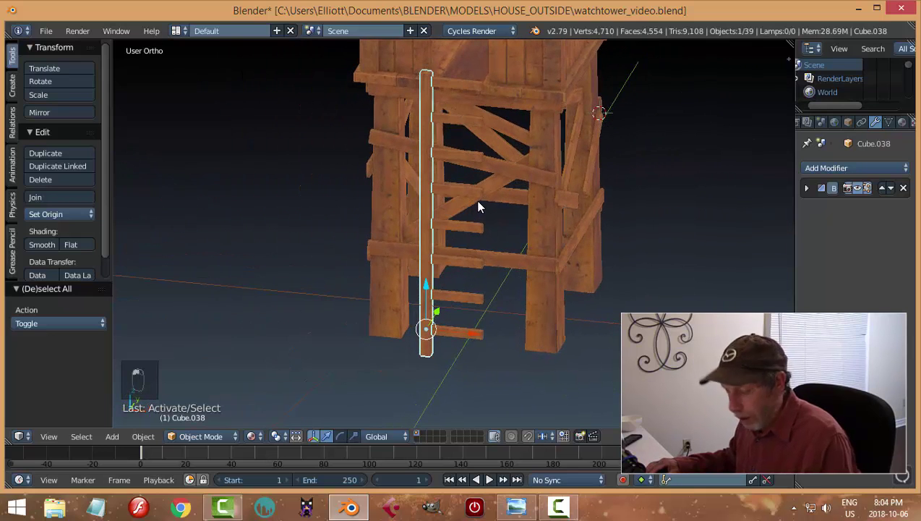
- Copy the side rail along X to the rungs' other end and turn it 180° about Z
{"action": "key", "text": "shift+d"}
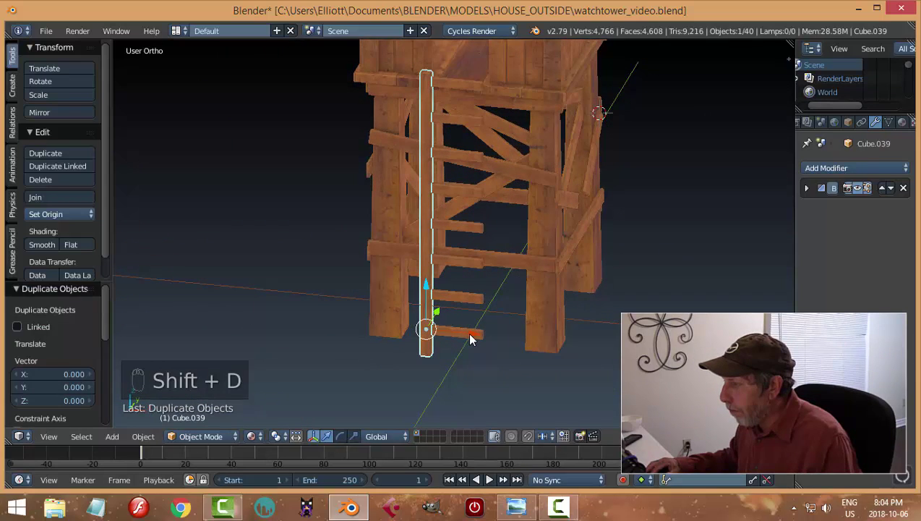
{"action": "key", "text": "x"}
{"action": "left_click", "coordinate": [522, 349]}
{"action": "middle_click_drag", "start_coordinate": [597, 307], "coordinate": [480, 182]}
{"action": "type", "text": "r"}
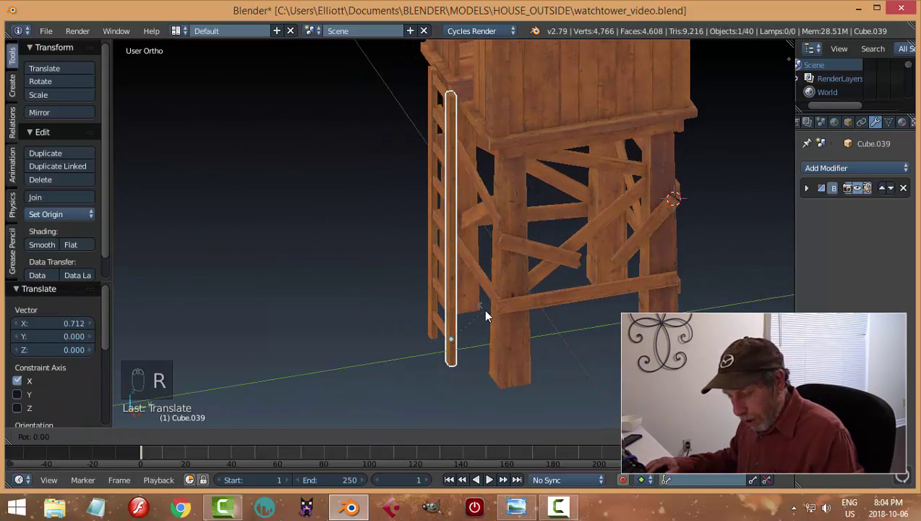
{"action": "type", "text": "z180"}
{"action": "key", "text": "Return"}
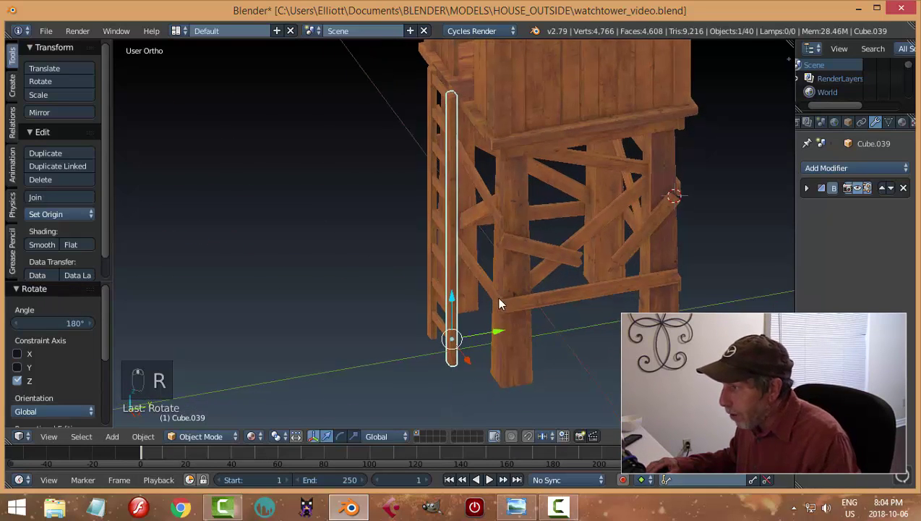
{"action": "middle_click_drag", "start_coordinate": [496, 296], "coordinate": [532, 246]}
{"action": "scroll", "coordinate": [578, 292], "scroll_direction": "up", "scroll_amount": 5}
{"action": "key", "text": "a"}
- Select the ladder rungs from an angled view
{"action": "scroll", "coordinate": [545, 242], "scroll_direction": "up", "scroll_amount": 2}
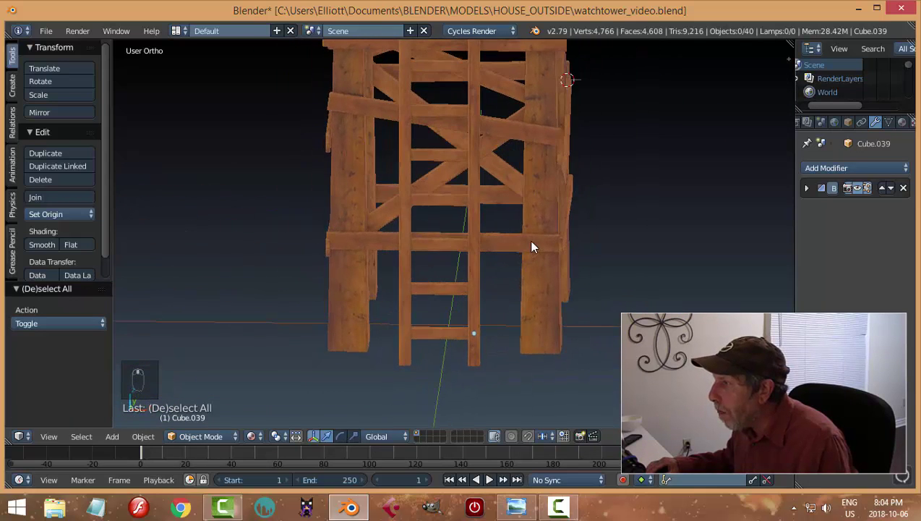
{"action": "right_click", "coordinate": [439, 158]}
{"action": "middle_click_drag", "start_coordinate": [530, 190], "coordinate": [556, 213]}
{"action": "scroll", "coordinate": [508, 211], "scroll_direction": "up", "scroll_amount": 2}
- Apply the rungs' Array modifier and enter Edit Mode on the rungs
{"action": "left_click", "coordinate": [826, 232]}
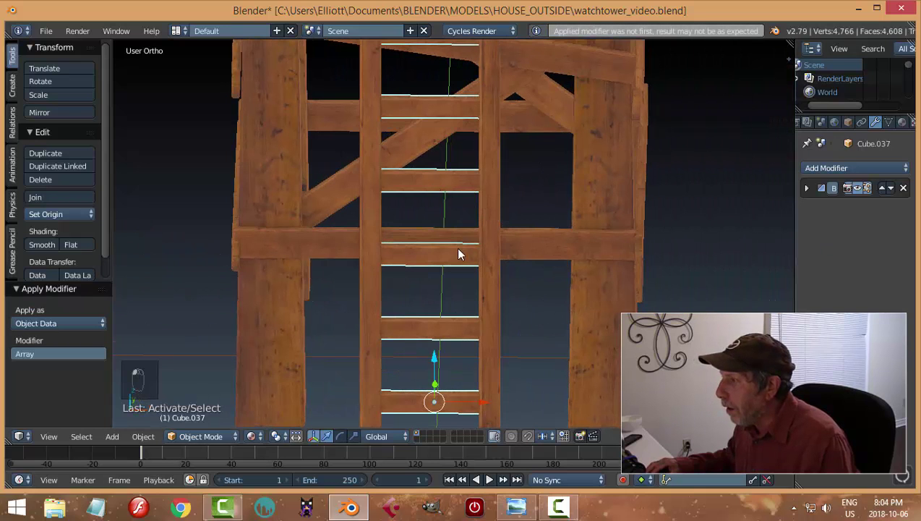
{"action": "key", "text": "Tab"}
{"action": "left_click", "coordinate": [473, 230]}
{"action": "right_click", "coordinate": [441, 184]}
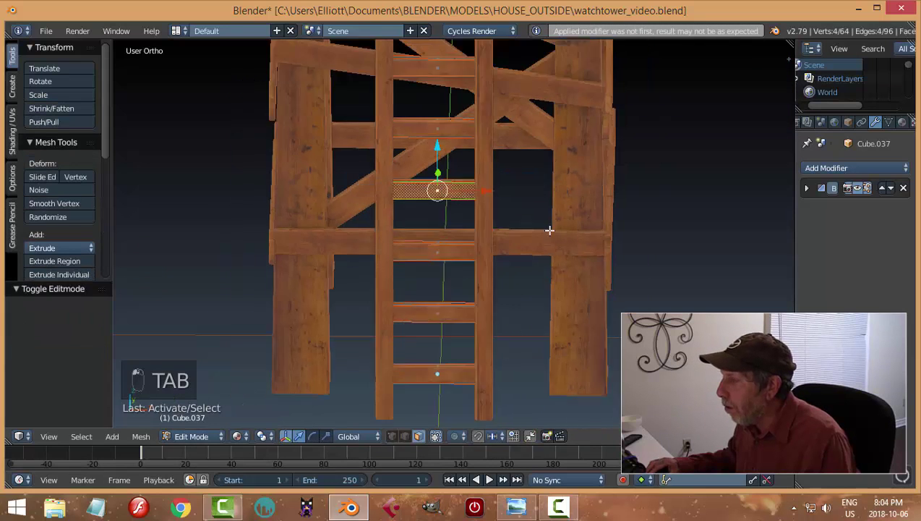
{"action": "middle_click_drag", "start_coordinate": [549, 230], "coordinate": [510, 279]}
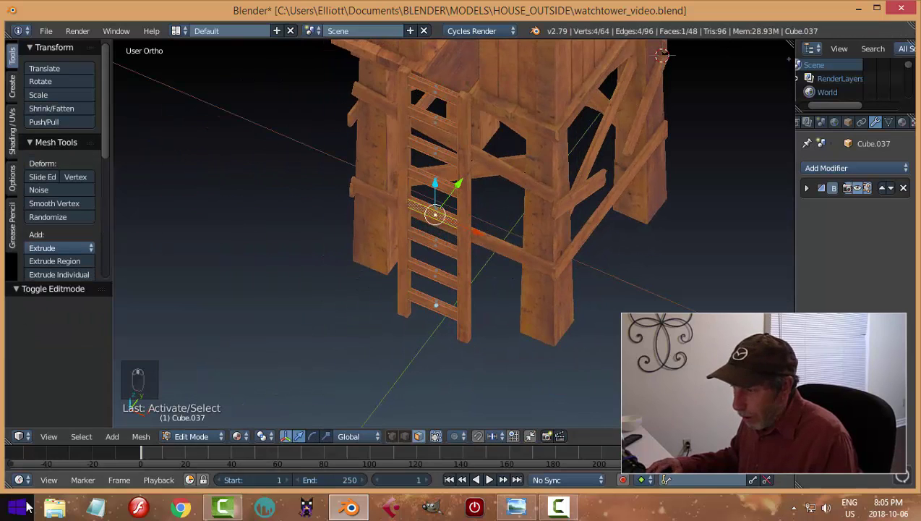
- Split the 3D view and make the left half a UV/Image Editor showing the wood texture
{"action": "left_click_drag", "start_coordinate": [7, 443], "coordinate": [379, 347]}
{"action": "key", "text": "t"}
{"action": "key", "text": "t"}
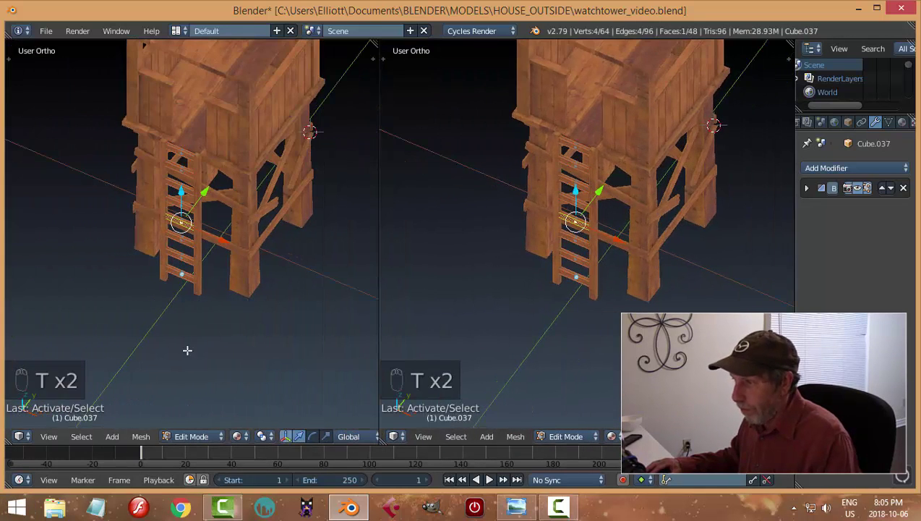
{"action": "left_click", "coordinate": [22, 436]}
{"action": "left_click", "coordinate": [50, 330]}
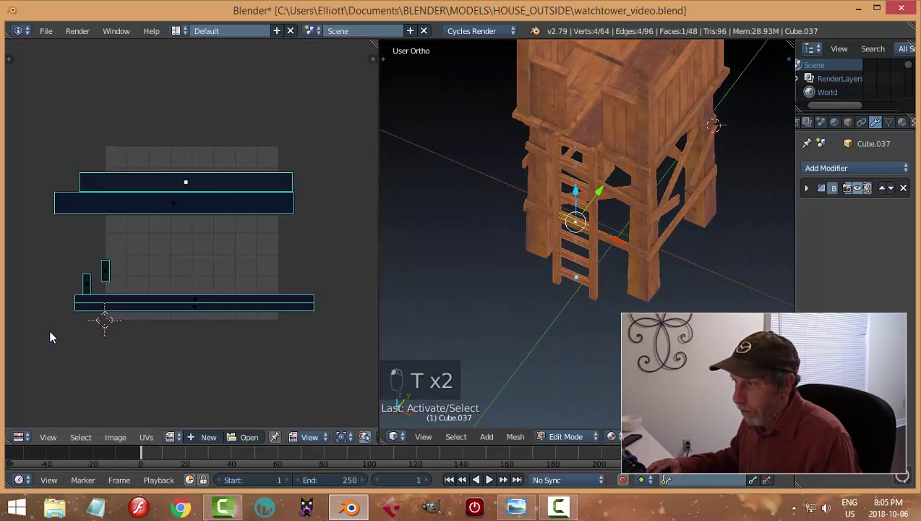
{"action": "left_click", "coordinate": [171, 436]}
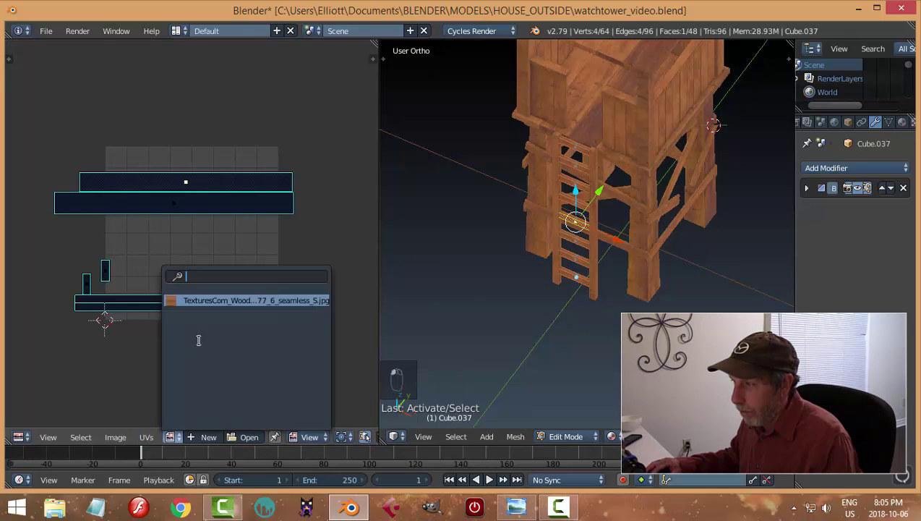
{"action": "left_click", "coordinate": [205, 301]}
{"action": "scroll", "coordinate": [211, 253], "scroll_direction": "down", "scroll_amount": 6}
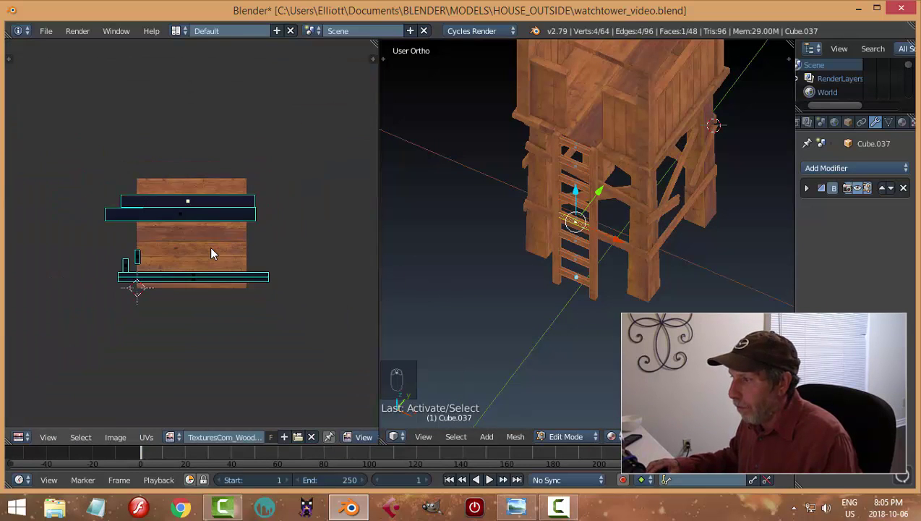
{"action": "scroll", "coordinate": [600, 277], "scroll_direction": "up", "scroll_amount": 3}
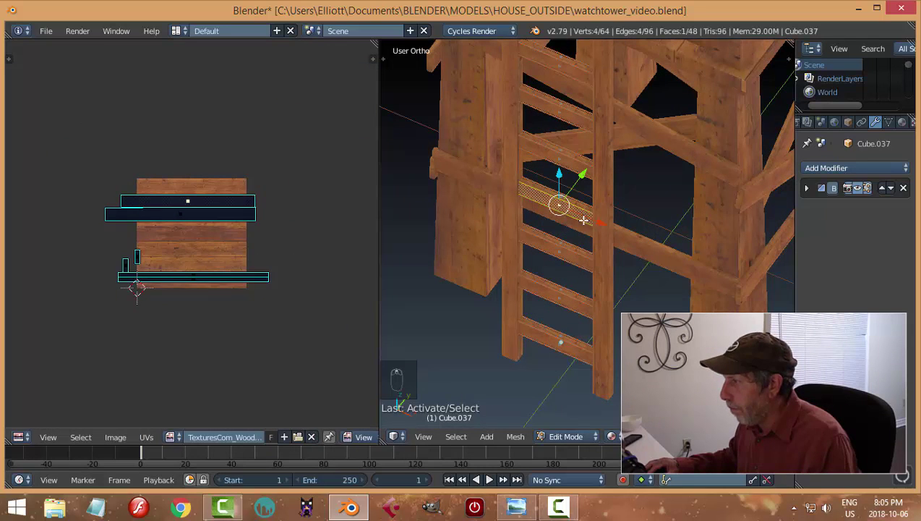
- Move one rung face's UVs onto a lower plank of the wood texture
{"action": "key", "text": "a"}
{"action": "scroll", "coordinate": [267, 240], "scroll_direction": "up", "scroll_amount": 5}
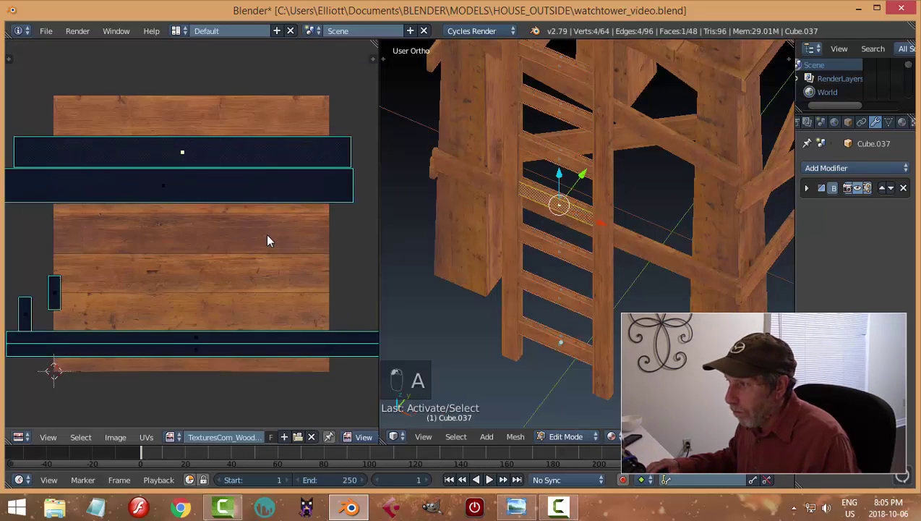
{"action": "left_click", "coordinate": [238, 142]}
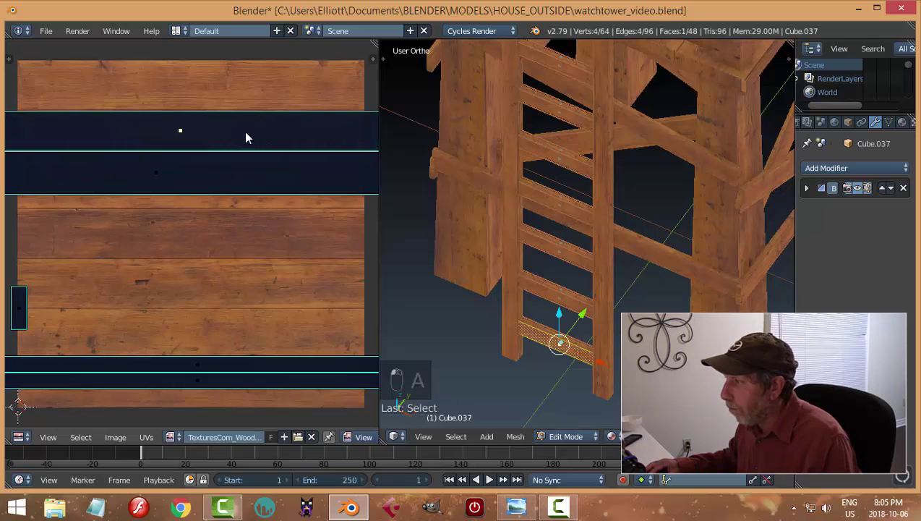
{"action": "right_click", "coordinate": [549, 203]}
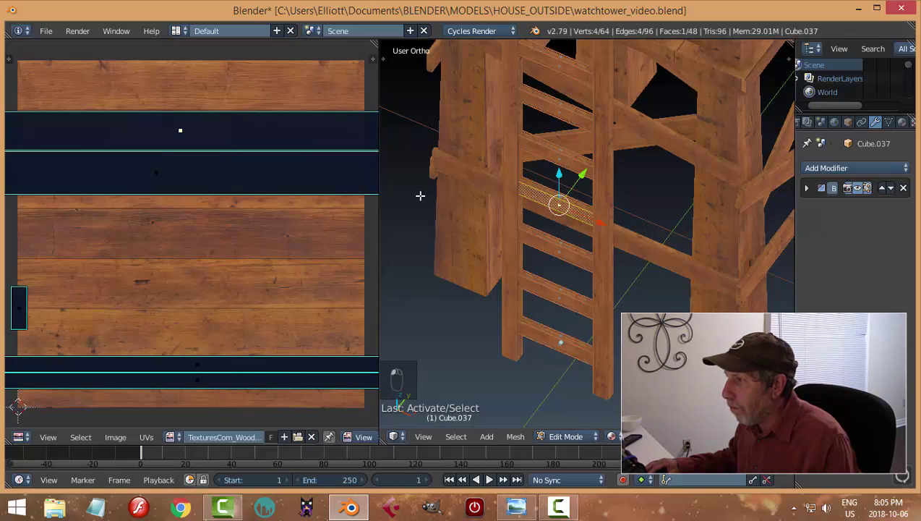
{"action": "key", "text": "g"}
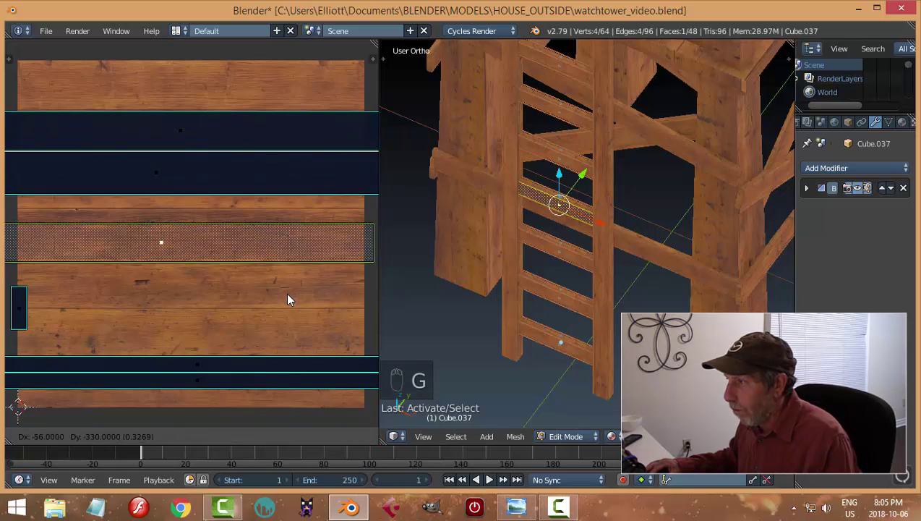
{"action": "left_click", "coordinate": [291, 337]}
{"action": "key", "text": "a"}
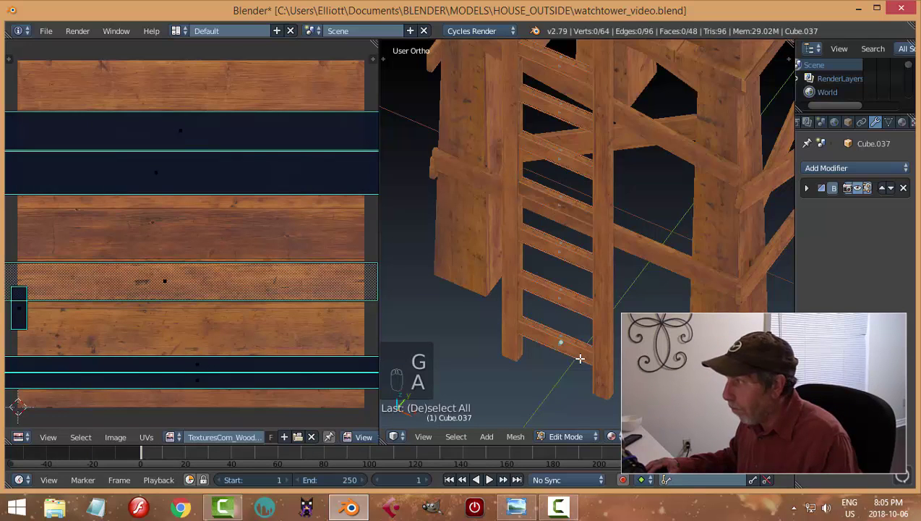
{"action": "key", "text": "Tab"}
{"action": "left_click", "coordinate": [496, 359]}
- Re-enter Edit Mode on the ladder and move a top rung's UVs onto the top plank
{"action": "middle_click_drag", "start_coordinate": [578, 313], "coordinate": [611, 275]}
{"action": "scroll", "coordinate": [612, 253], "scroll_direction": "down", "scroll_amount": 2}
{"action": "right_click", "coordinate": [566, 151]}
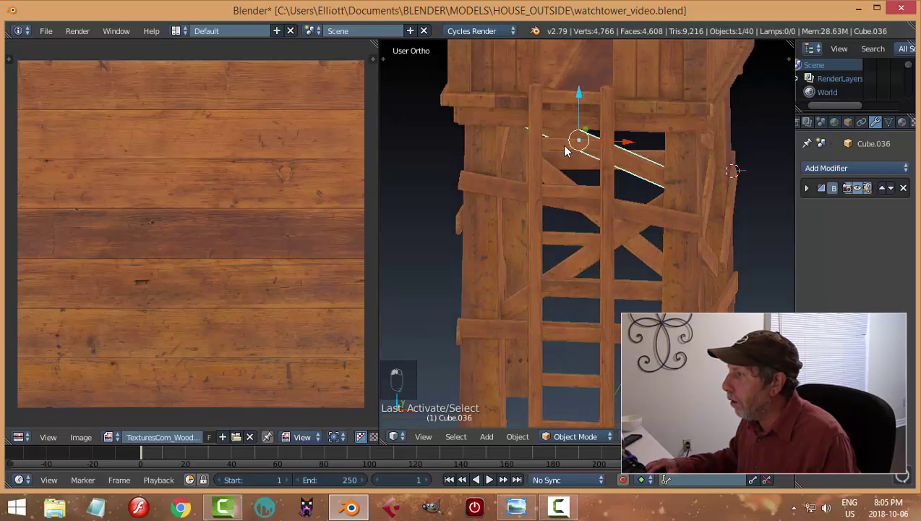
{"action": "right_click", "coordinate": [561, 149]}
{"action": "key", "text": "Tab"}
{"action": "left_click", "coordinate": [634, 146]}
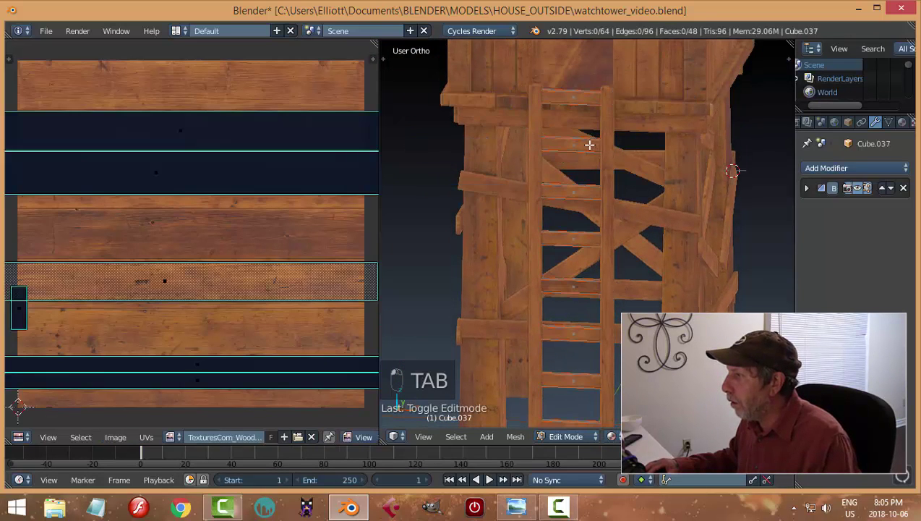
{"action": "right_click", "coordinate": [578, 145]}
{"action": "key", "text": "g"}
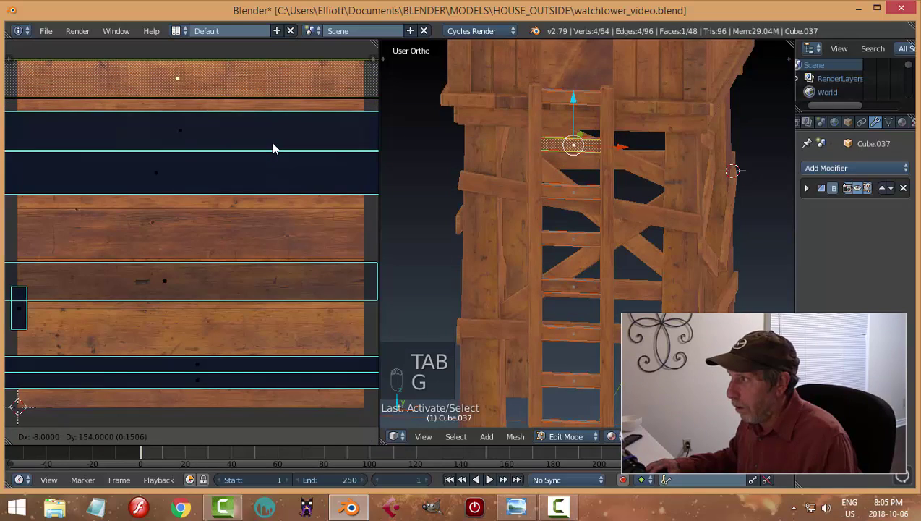
{"action": "left_click", "coordinate": [271, 145]}
{"action": "key", "text": "a"}
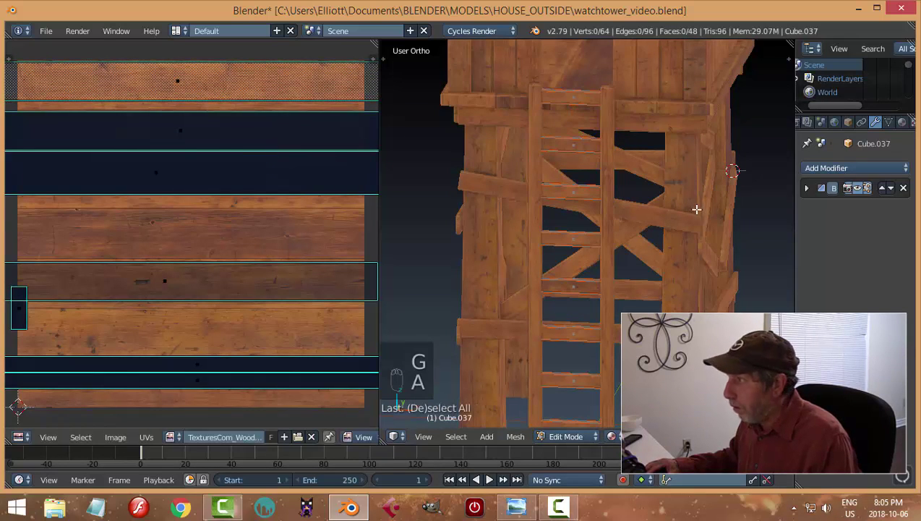
- Shift another rung's and the bottom rung's UVs onto different planks, then return to Object Mode
{"action": "right_click", "coordinate": [572, 195]}
{"action": "key", "text": "g"}
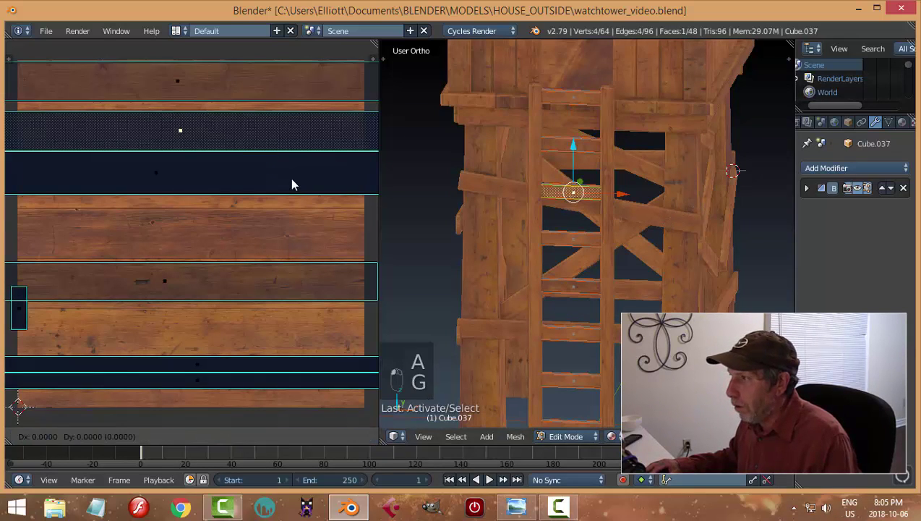
{"action": "left_click", "coordinate": [274, 284]}
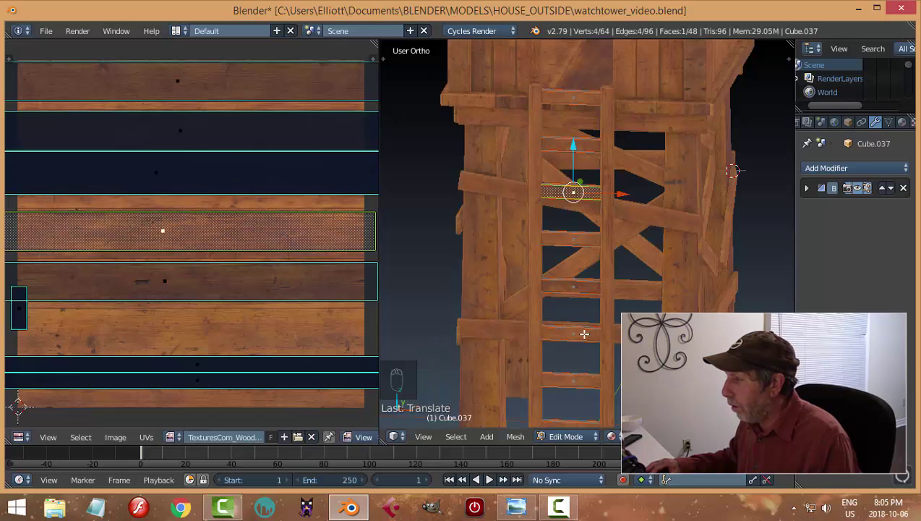
{"action": "key", "text": "a"}
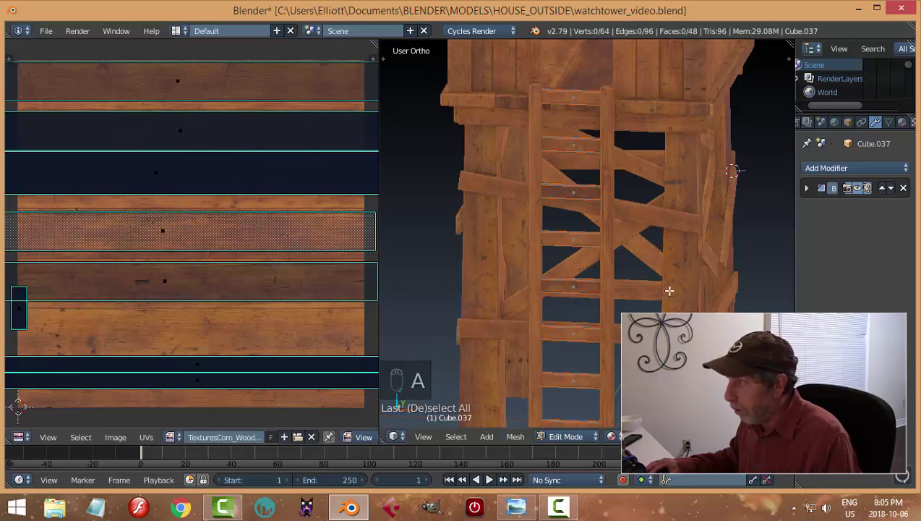
{"action": "right_click", "coordinate": [585, 381]}
{"action": "key", "text": "g"}
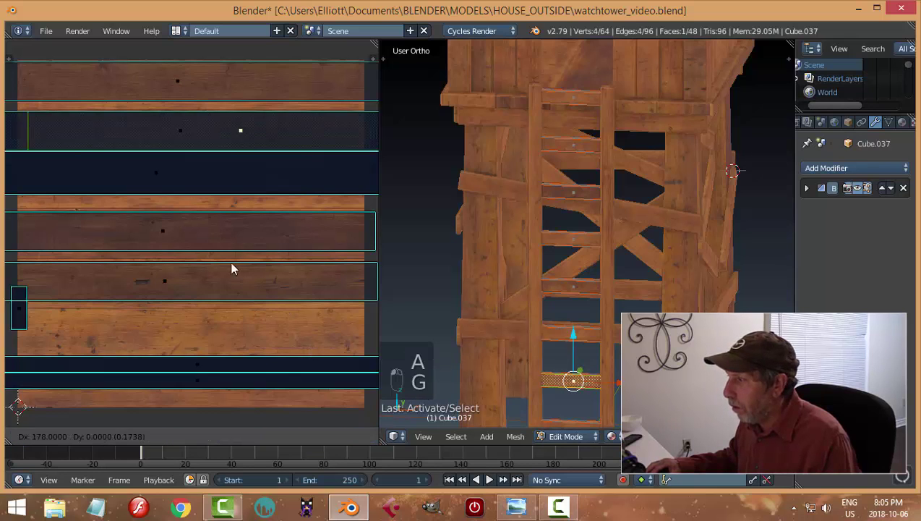
{"action": "right_click", "coordinate": [304, 426]}
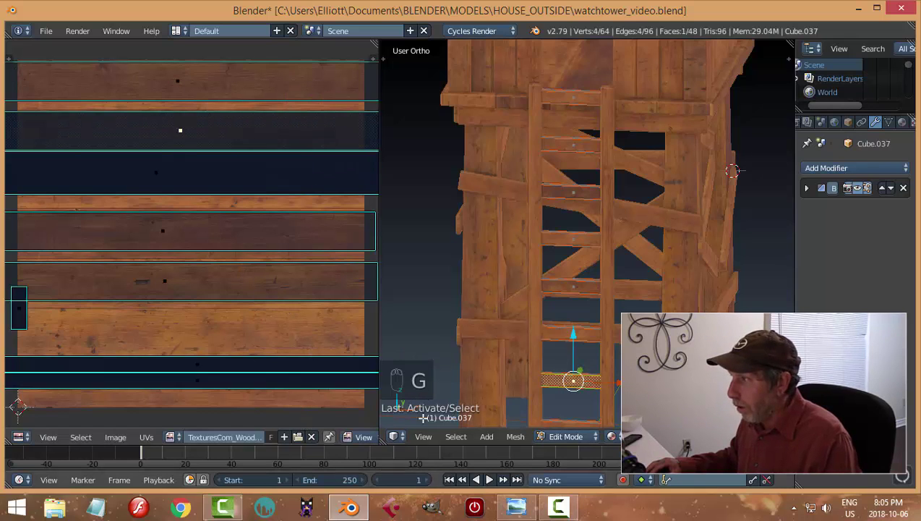
{"action": "key", "text": "g"}
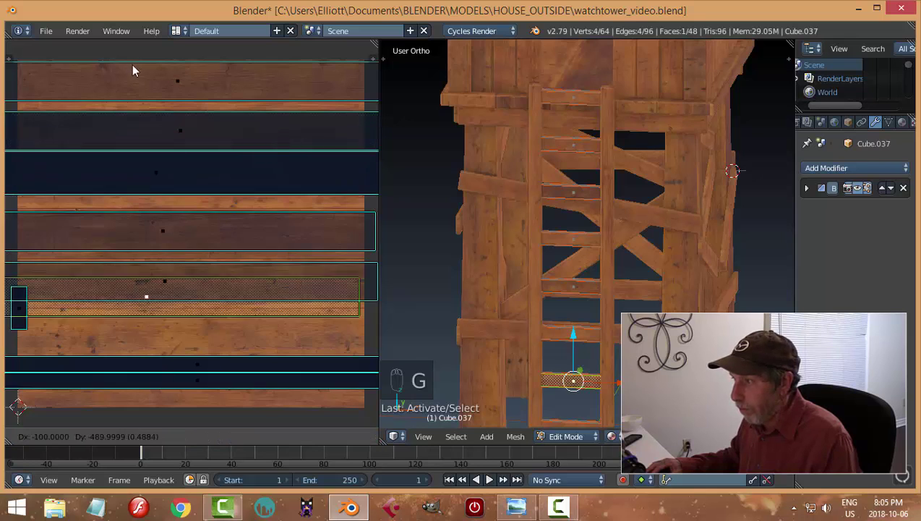
{"action": "left_click", "coordinate": [144, 95]}
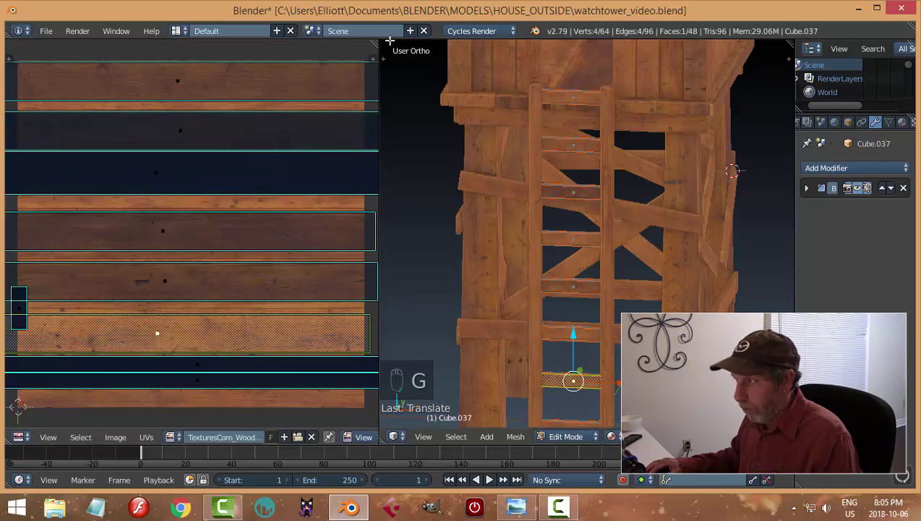
{"action": "key", "text": "a"}
{"action": "key", "text": "Tab"}
{"action": "left_click", "coordinate": [276, 117]}
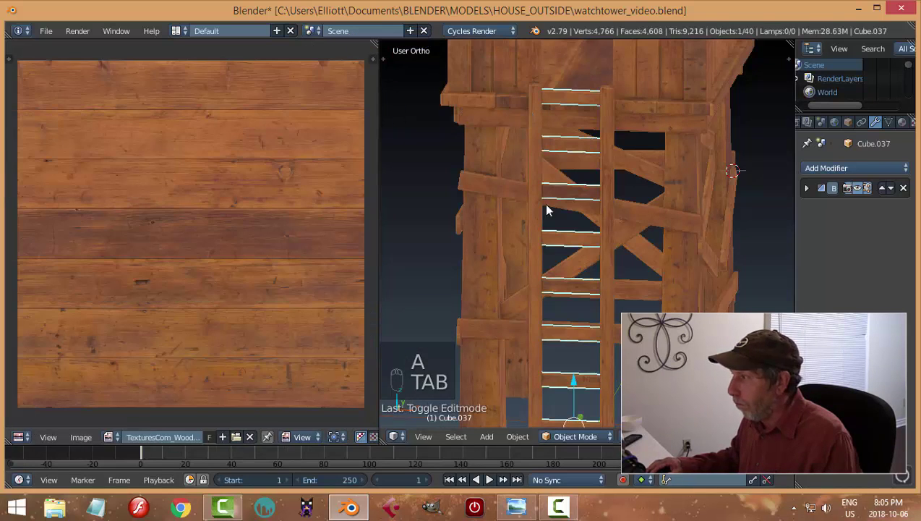
- Select the rungs plus both side rails and join them with Ctrl+J
{"action": "key", "text": "a"}
{"action": "key", "text": "a"}
{"action": "scroll", "coordinate": [637, 302], "scroll_direction": "down", "scroll_amount": 4}
{"action": "mouse_move", "coordinate": [637, 303]}
{"action": "middle_mouse_down"}
{"action": "mouse_move", "coordinate": [606, 273]}
{"action": "mouse_move", "coordinate": [623, 302]}
{"action": "mouse_move", "coordinate": [636, 306]}
{"action": "middle_mouse_up"}
{"action": "scroll", "coordinate": [634, 305], "scroll_direction": "up", "scroll_amount": 3}
{"action": "middle_click_drag", "start_coordinate": [582, 263], "coordinate": [578, 146]}
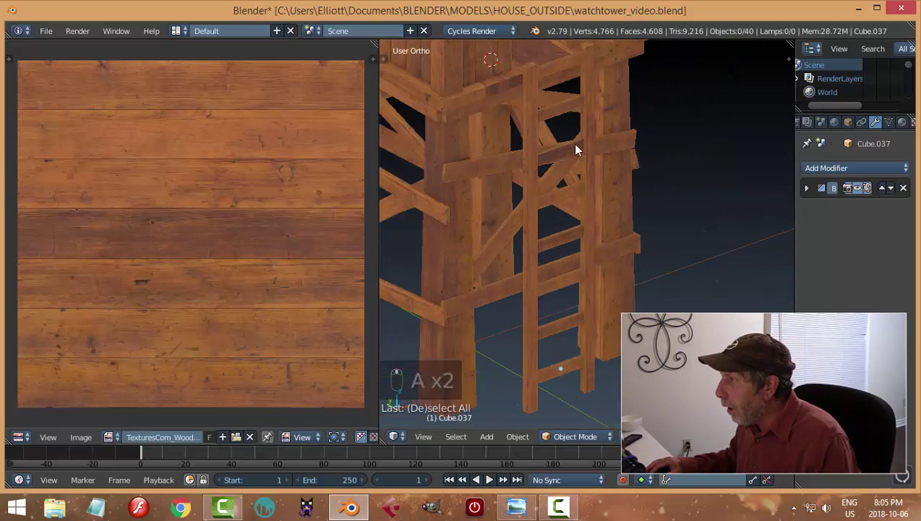
{"action": "right_click", "coordinate": [566, 118]}
{"action": "right_click", "coordinate": [537, 129], "text": "shift"}
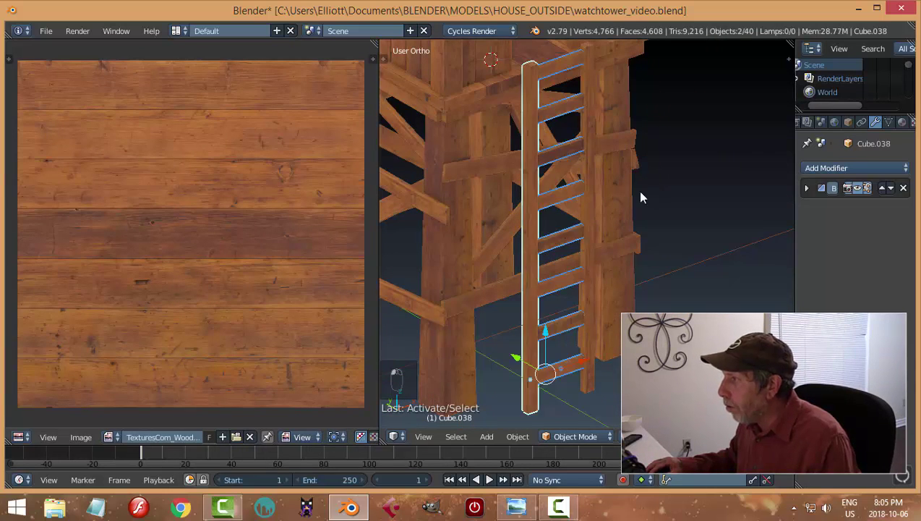
{"action": "right_click", "coordinate": [593, 143], "text": "shift"}
{"action": "key", "text": "ctrl+j"}
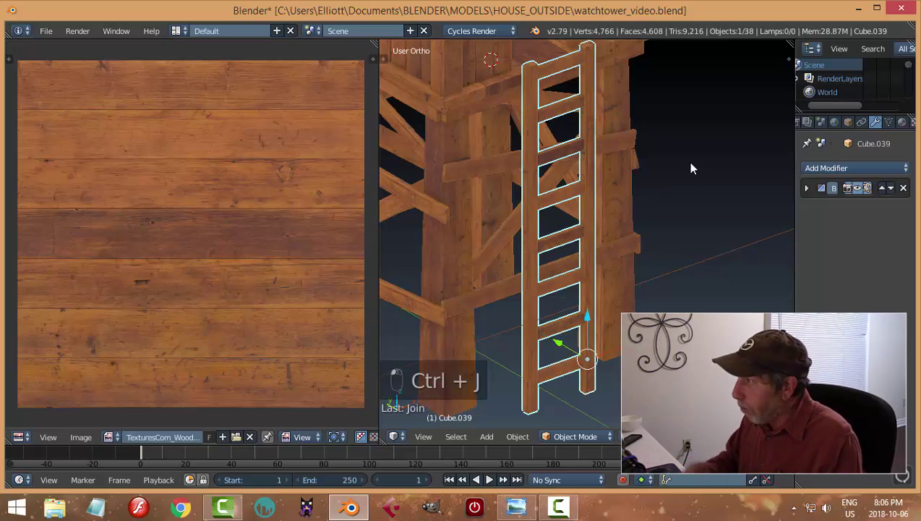
- Close the UV/Image Editor so the 3D view fills the window
{"action": "middle_click_drag", "start_coordinate": [677, 189], "coordinate": [593, 311]}
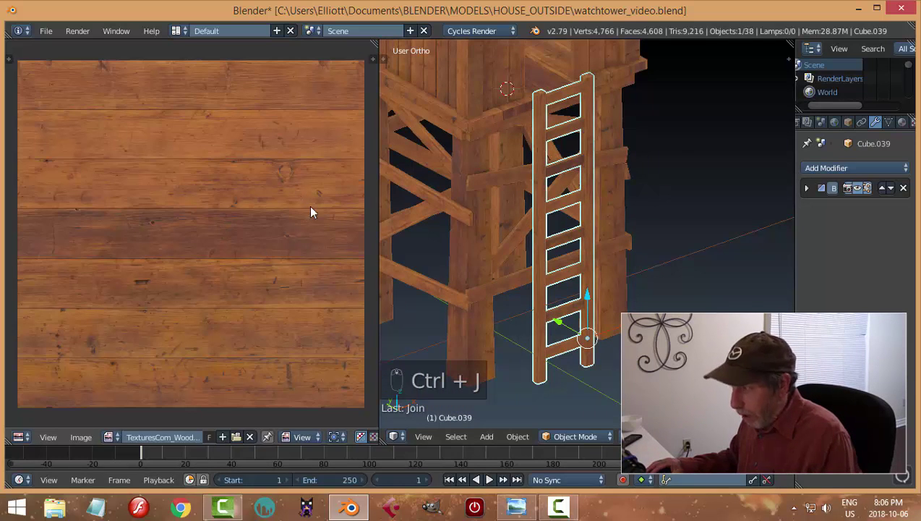
{"action": "left_click_drag", "start_coordinate": [382, 442], "coordinate": [371, 443]}
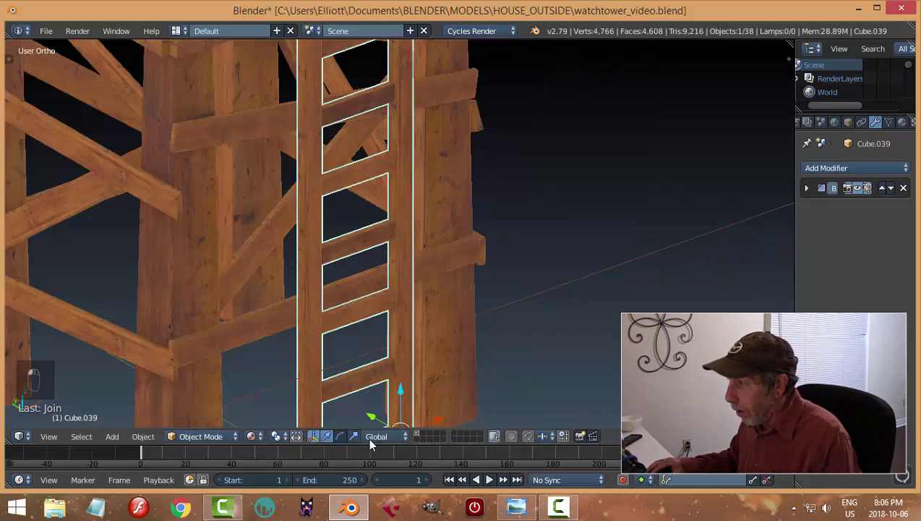
{"action": "scroll", "coordinate": [314, 333], "scroll_direction": "down", "scroll_amount": 5}
{"action": "middle_click_drag", "start_coordinate": [316, 271], "coordinate": [382, 262]}
- Set the ladder's origin to its geometry centre
{"action": "key", "text": "t"}
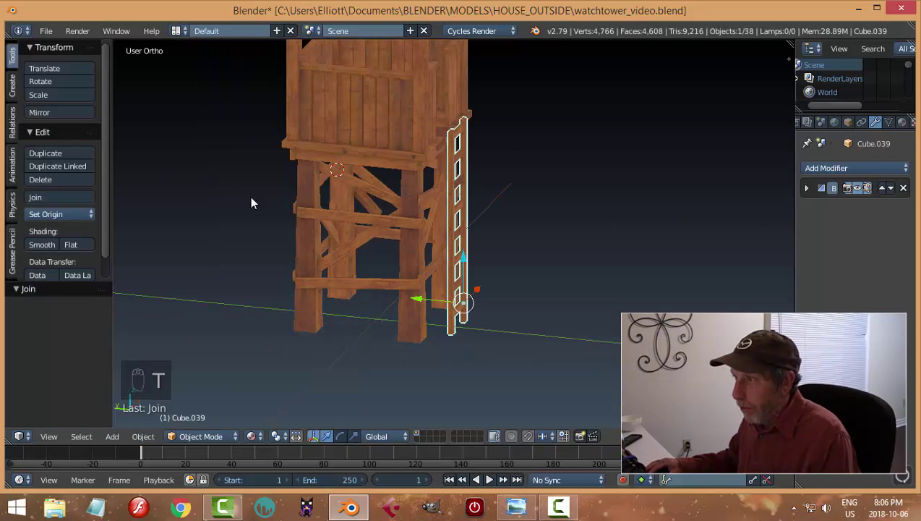
{"action": "left_click", "coordinate": [78, 210]}
{"action": "left_click", "coordinate": [76, 242]}
{"action": "middle_click_drag", "start_coordinate": [479, 217], "coordinate": [413, 219], "text": "shift"}
{"action": "scroll", "coordinate": [465, 235], "scroll_direction": "up", "scroll_amount": 2}
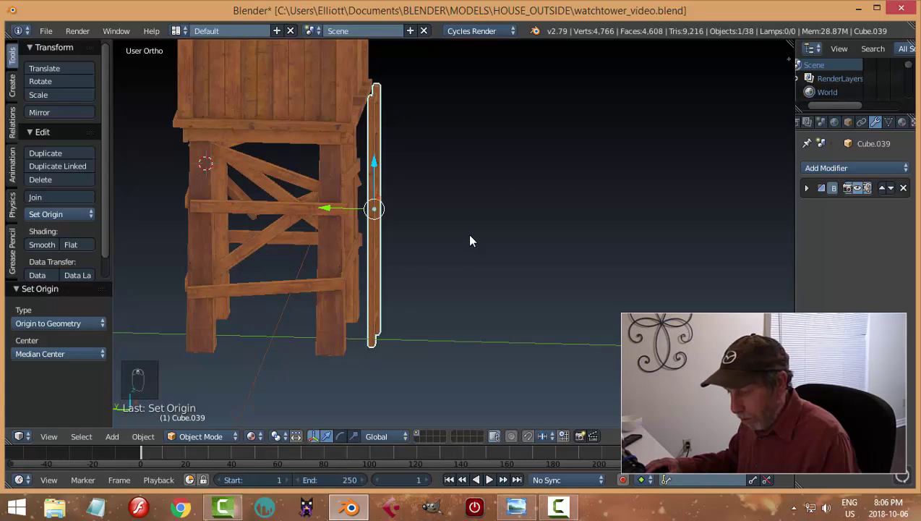
- Lean the ladder about 6° around X and nudge it slightly along Y
{"action": "key", "text": "r"}
{"action": "key", "text": "x"}
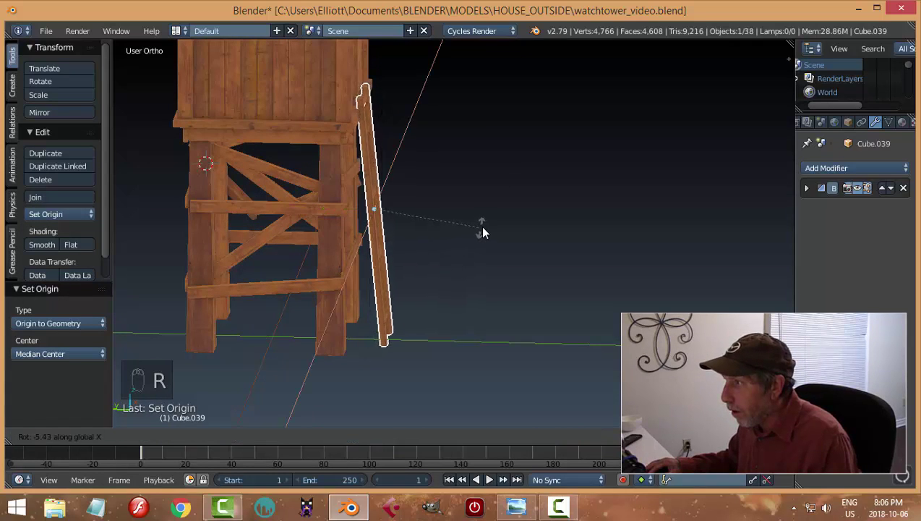
{"action": "left_click", "coordinate": [483, 233]}
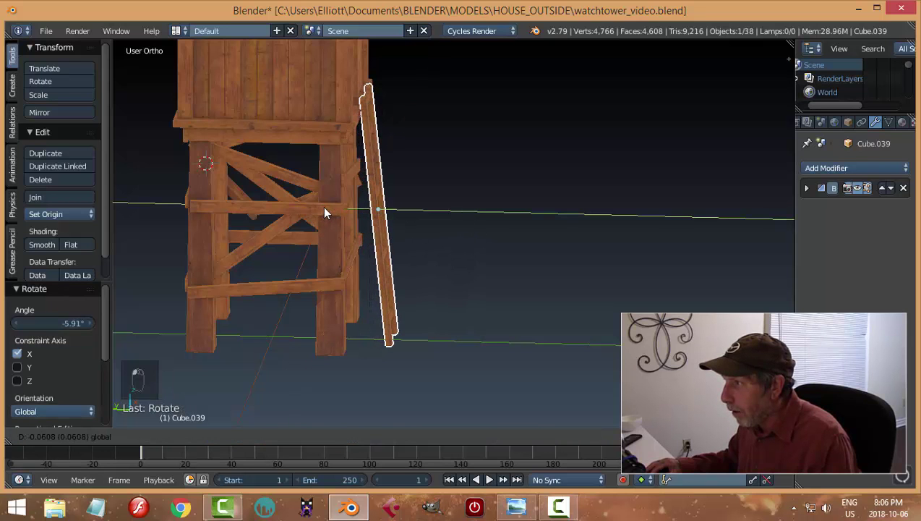
{"action": "left_click_drag", "start_coordinate": [323, 207], "coordinate": [329, 210]}
{"action": "key", "text": "a"}
{"action": "middle_click_drag", "start_coordinate": [453, 210], "coordinate": [519, 214]}
- Save the watchtower file with Ctrl+S
{"action": "key", "text": "ctrl+s"}
{"action": "scroll", "coordinate": [514, 268], "scroll_direction": "down", "scroll_amount": 2}
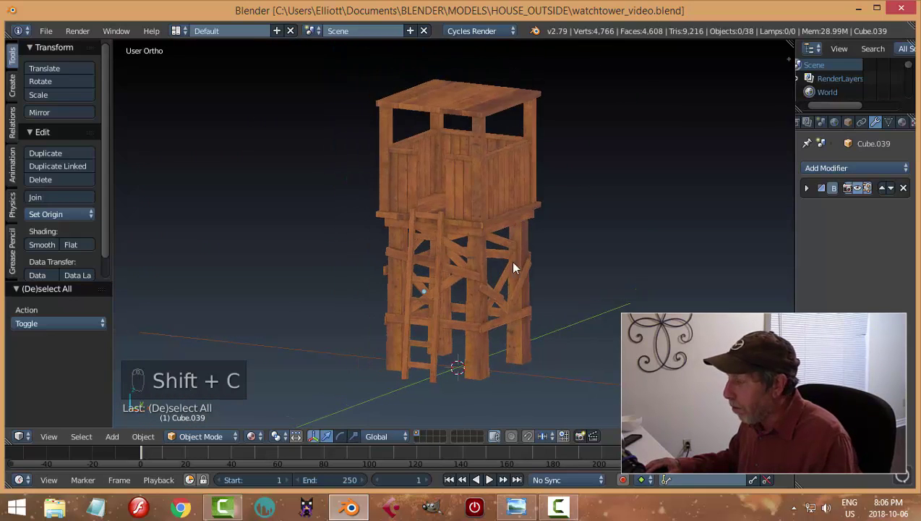
{"action": "scroll", "coordinate": [497, 298], "scroll_direction": "up", "scroll_amount": 2}
{"action": "scroll", "coordinate": [499, 273], "scroll_direction": "down", "scroll_amount": 2}
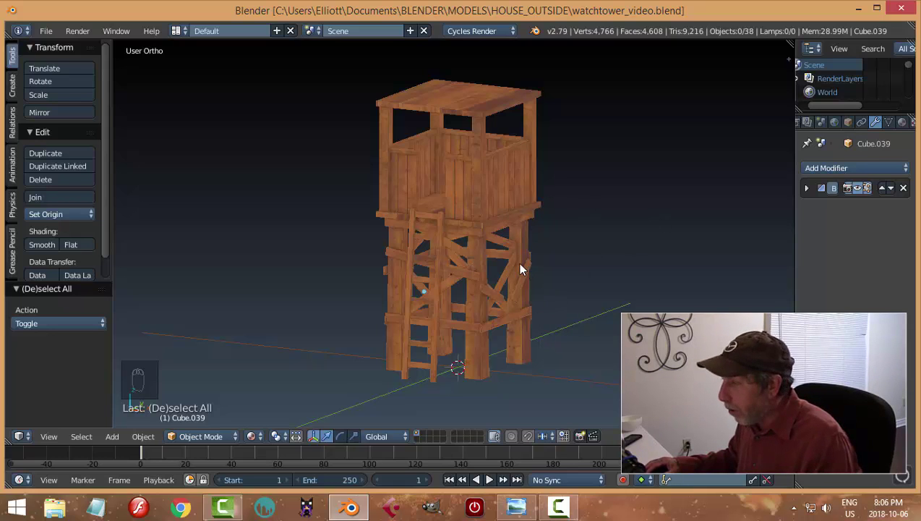
- Add a camera and move it to Y -5.653, Z 4.228 and X 2.791 in front of the tower
{"action": "key", "text": "shift+a"}
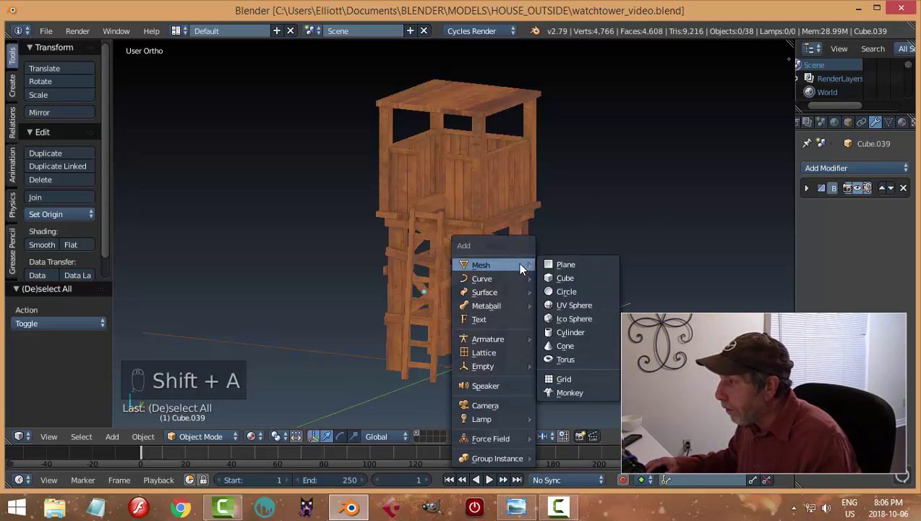
{"action": "left_click", "coordinate": [481, 405]}
{"action": "middle_click_drag", "start_coordinate": [549, 315], "coordinate": [448, 339]}
{"action": "key", "text": "g"}
{"action": "key", "text": "y"}
{"action": "left_click", "coordinate": [253, 335]}
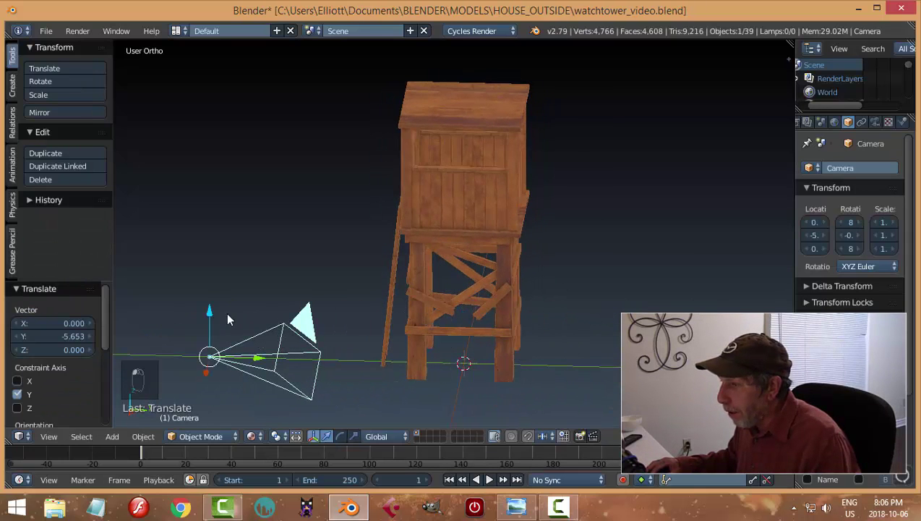
{"action": "left_click_drag", "start_coordinate": [209, 318], "coordinate": [206, 138]}
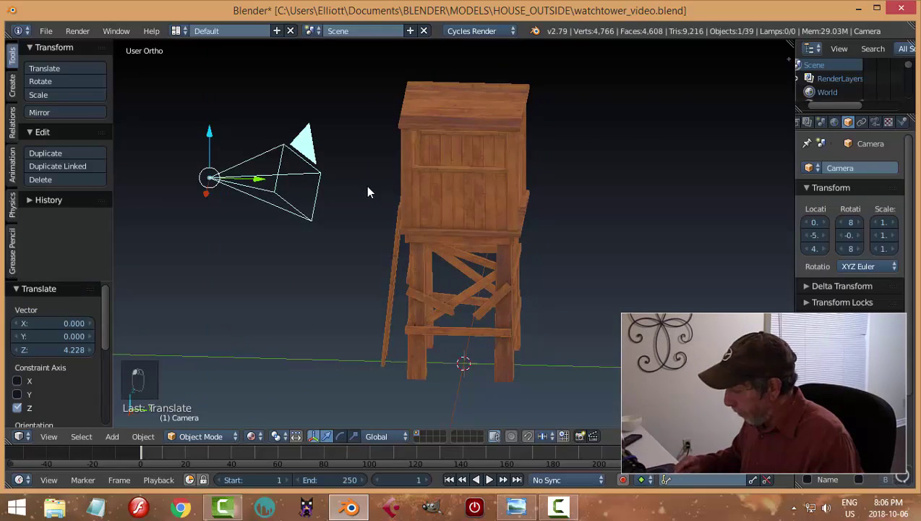
{"action": "key", "text": "KP_1"}
{"action": "key", "text": "g"}
{"action": "key", "text": "x"}
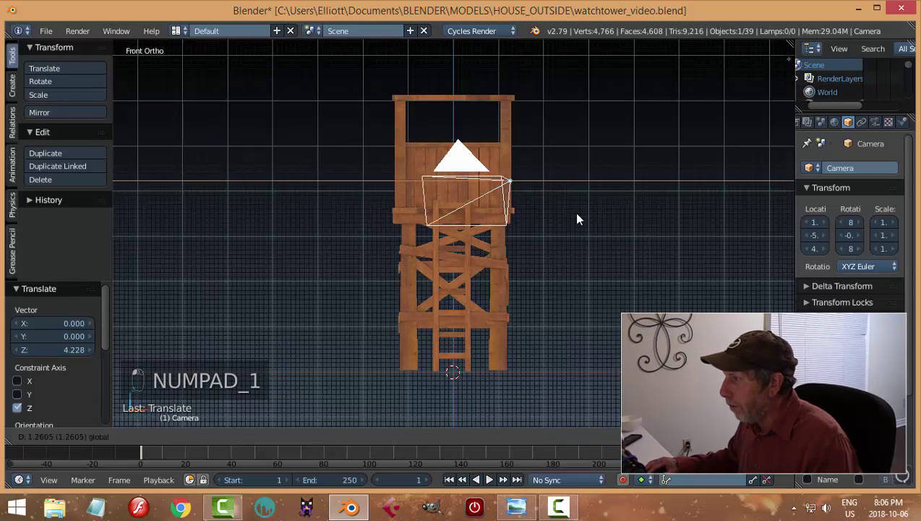
{"action": "left_click", "coordinate": [631, 246]}
- Enable Lock Camera to View in the sidebar
{"action": "key", "text": "n"}
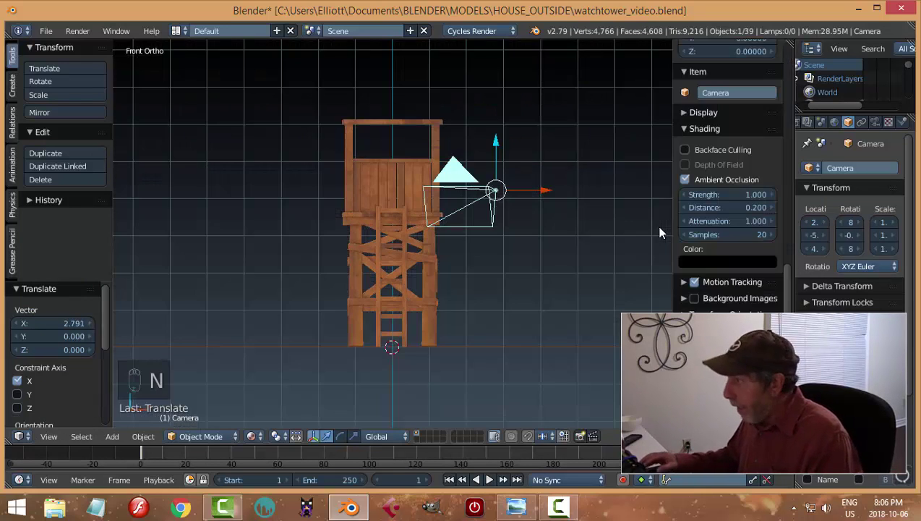
{"action": "scroll", "coordinate": [741, 167], "scroll_direction": "up", "scroll_amount": 8}
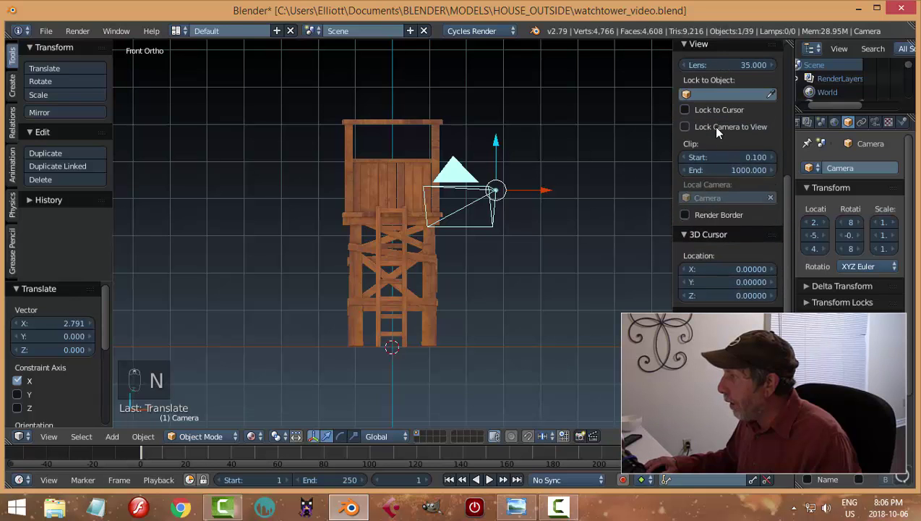
{"action": "left_click", "coordinate": [712, 125]}
{"action": "key", "text": "n"}
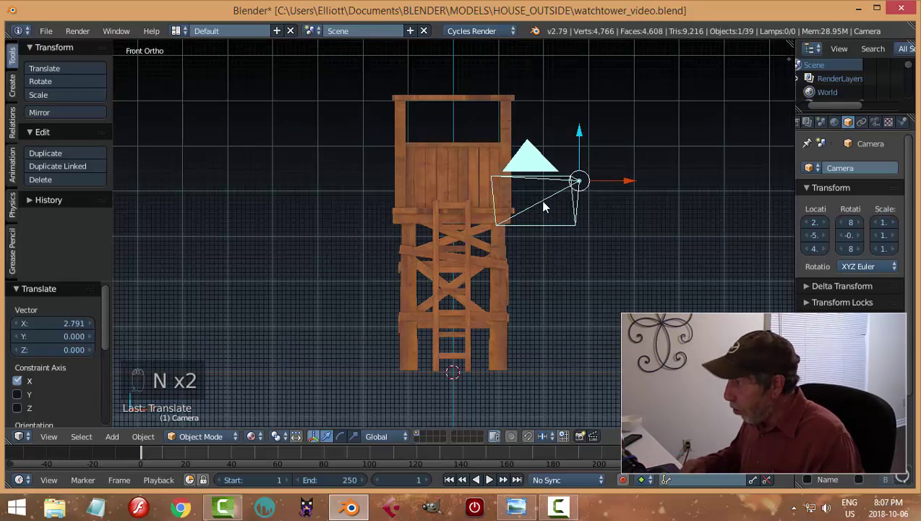
- Look through the camera and orbit it to frame the roof and deck, checking a rendered preview
{"action": "key", "text": "KP_0"}
{"action": "scroll", "coordinate": [540, 199], "scroll_direction": "down", "scroll_amount": 3}
{"action": "middle_click_drag", "start_coordinate": [541, 200], "coordinate": [547, 310]}
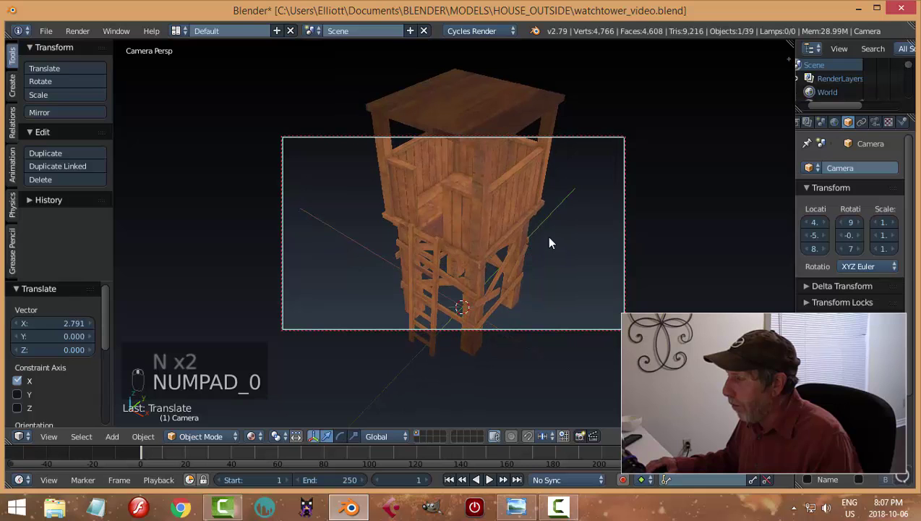
{"action": "key", "text": "Home"}
{"action": "scroll", "coordinate": [546, 268], "scroll_direction": "down", "scroll_amount": 2}
{"action": "scroll", "coordinate": [547, 304], "scroll_direction": "up", "scroll_amount": 4}
{"action": "scroll", "coordinate": [546, 264], "scroll_direction": "down", "scroll_amount": 4}
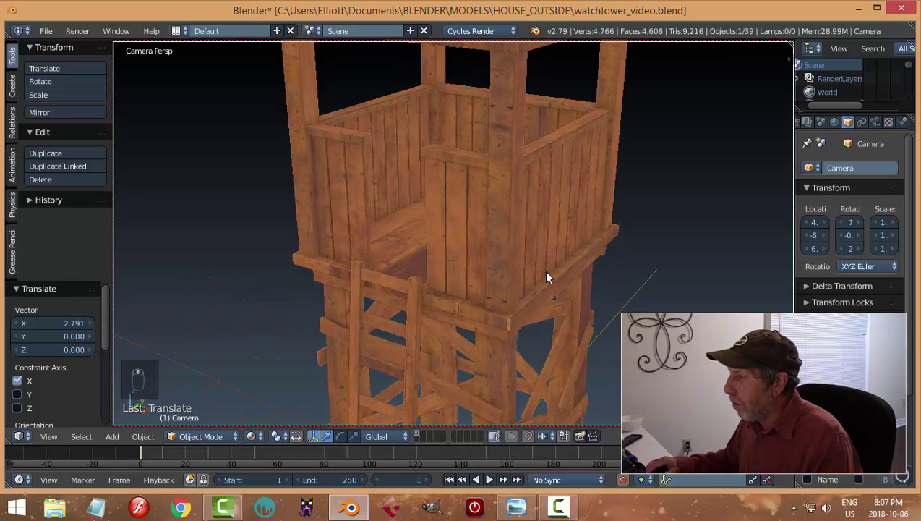
{"action": "middle_click_drag", "start_coordinate": [545, 274], "coordinate": [546, 265]}
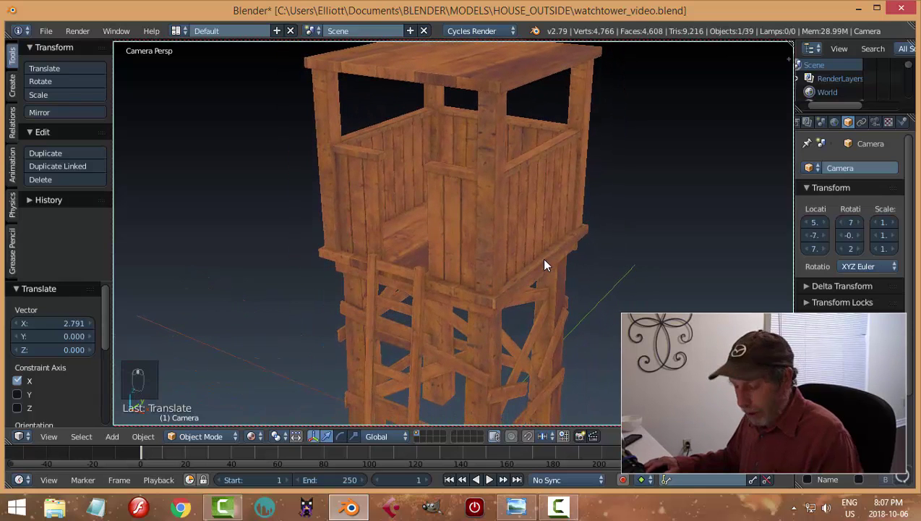
{"action": "key", "text": "shift+z"}
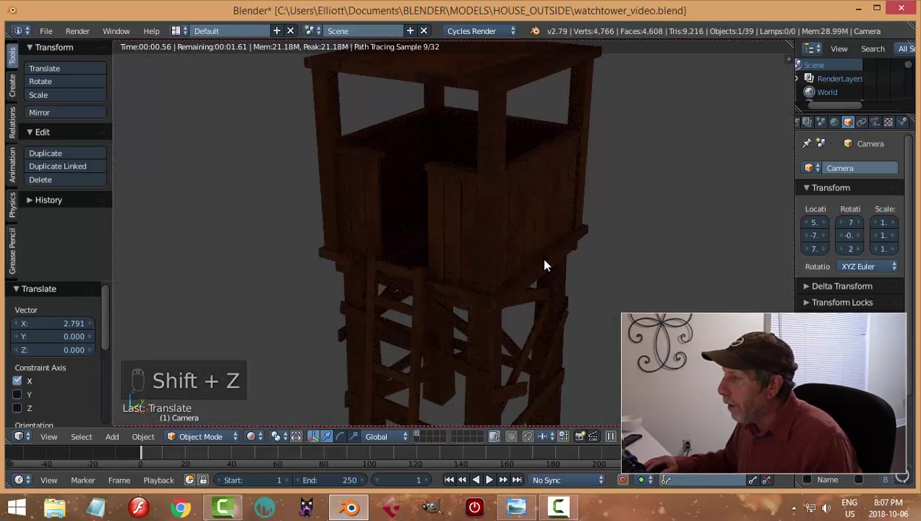
{"action": "key", "text": "shift+z"}
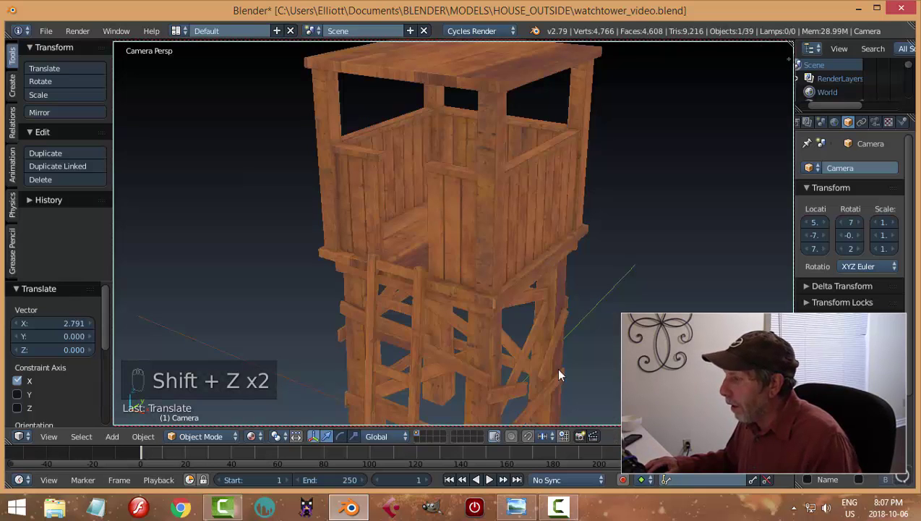
- Check the watchtower.png reference and orbit the camera to face the tower front-on
{"action": "left_click", "coordinate": [514, 508]}
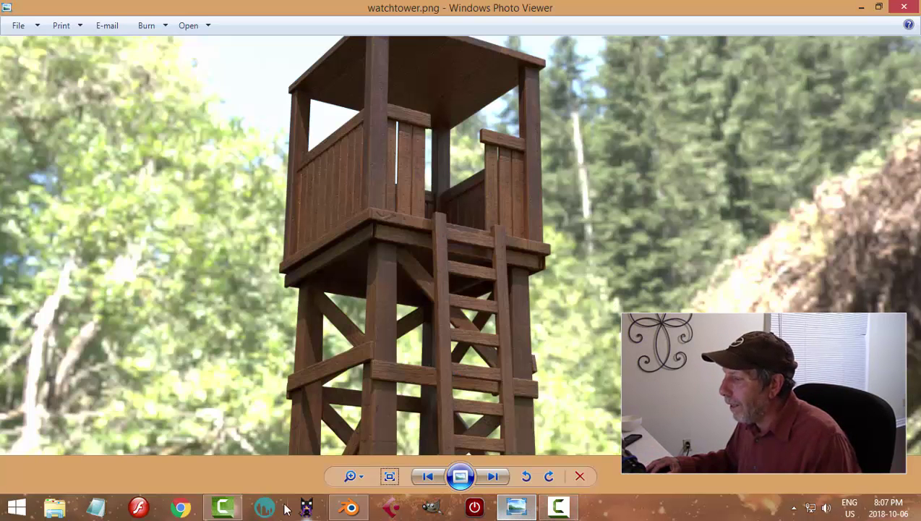
{"action": "left_click", "coordinate": [350, 506]}
{"action": "middle_click_drag", "start_coordinate": [508, 289], "coordinate": [614, 279]}
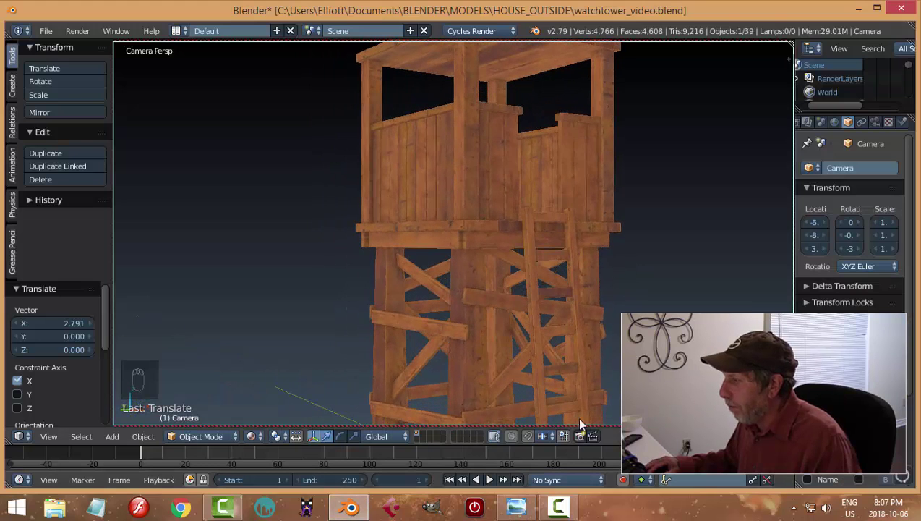
- Recheck the reference, nudge the camera angle slightly, and save over the existing file
{"action": "left_click", "coordinate": [525, 509]}
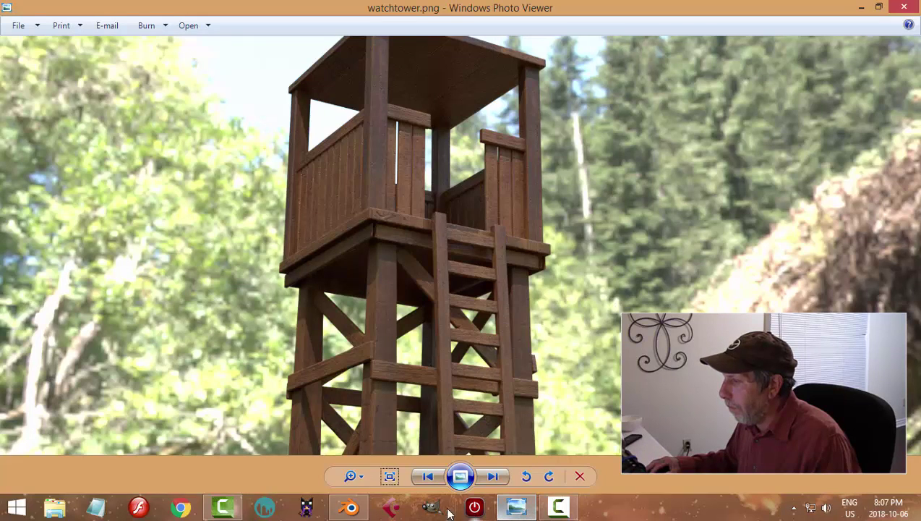
{"action": "left_click", "coordinate": [350, 507]}
{"action": "mouse_move", "coordinate": [559, 288]}
{"action": "middle_mouse_down"}
{"action": "mouse_move", "coordinate": [552, 296]}
{"action": "mouse_move", "coordinate": [545, 288]}
{"action": "middle_mouse_up"}
{"action": "key", "text": "ctrl+s"}
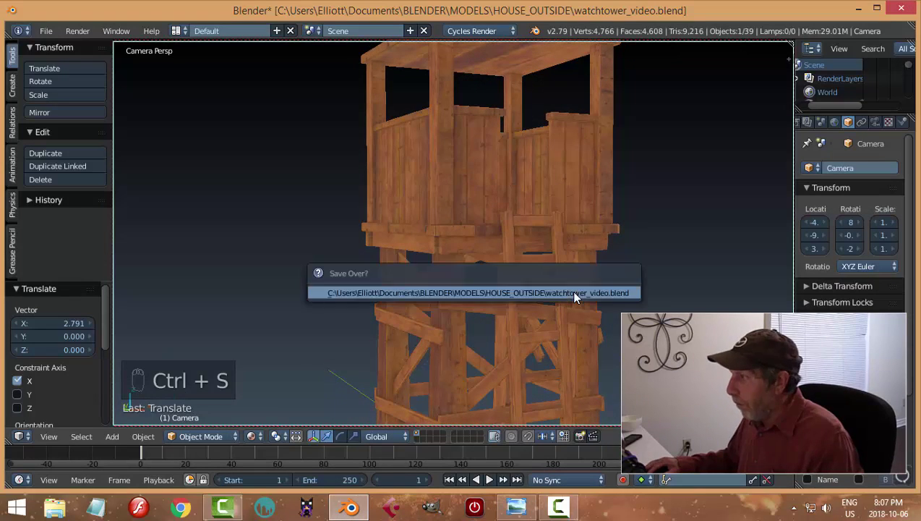
{"action": "left_click", "coordinate": [571, 292]}
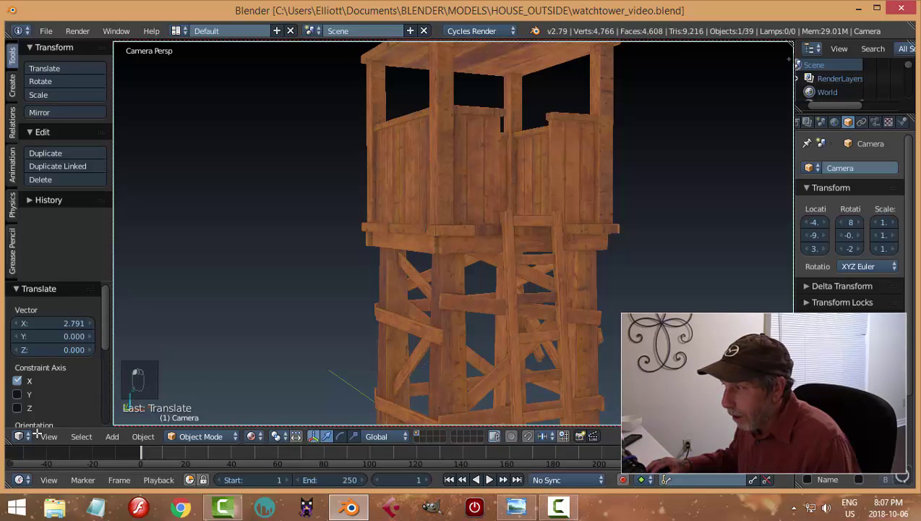
- Split the 3D viewport into two side-by-side views
{"action": "left_click_drag", "start_coordinate": [37, 433], "coordinate": [427, 290]}
- Hide both tool shelves, turn the left area into a World node editor, and enable Use Nodes
{"action": "key", "text": "t"}
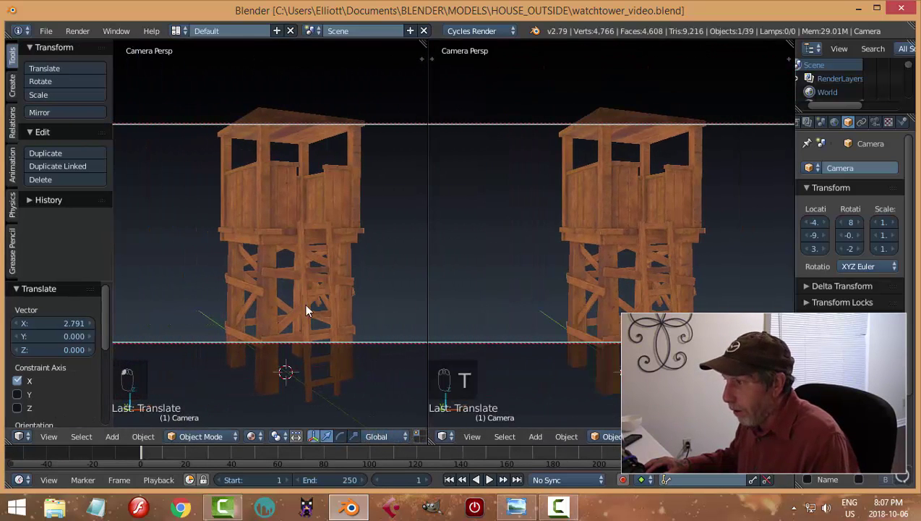
{"action": "key", "text": "t"}
{"action": "left_click", "coordinate": [19, 436]}
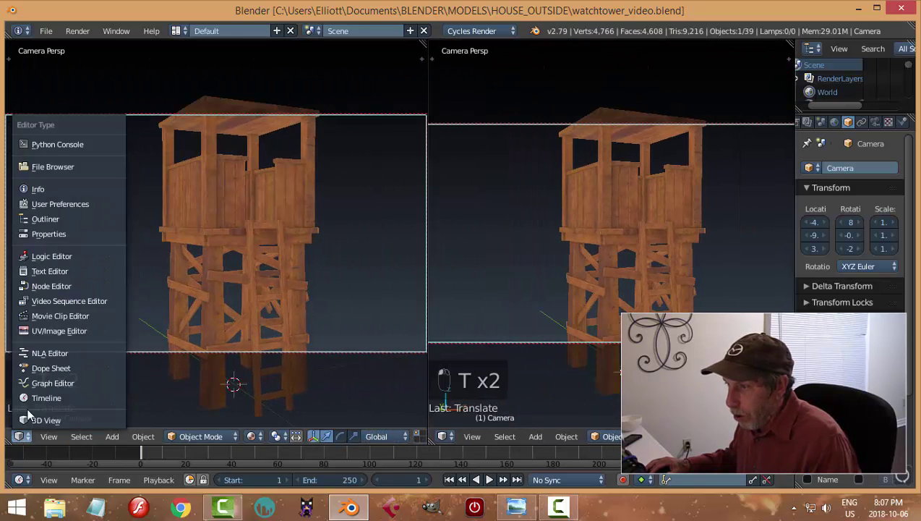
{"action": "left_click", "coordinate": [94, 297]}
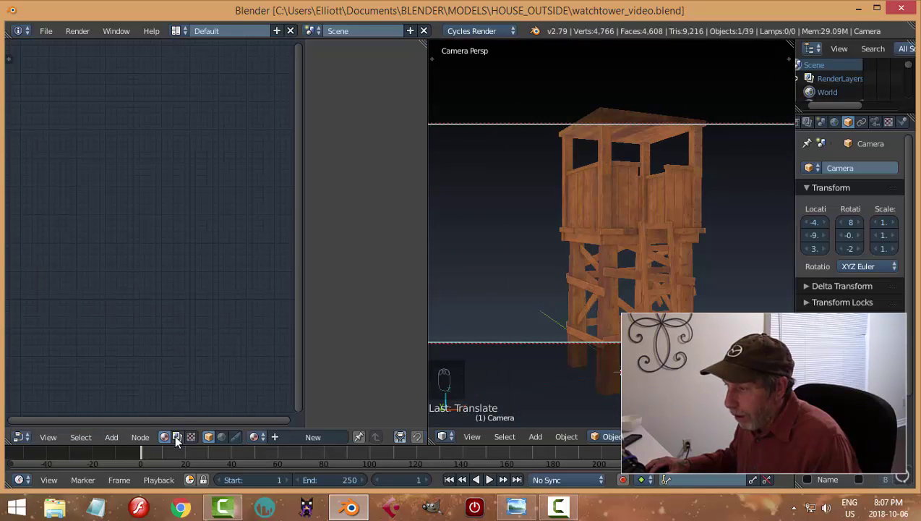
{"action": "left_click", "coordinate": [221, 436]}
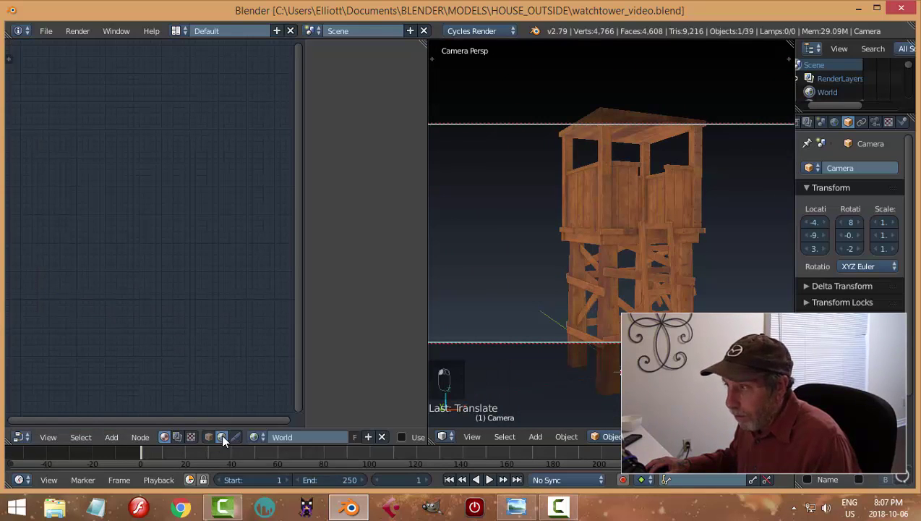
{"action": "key", "text": "n"}
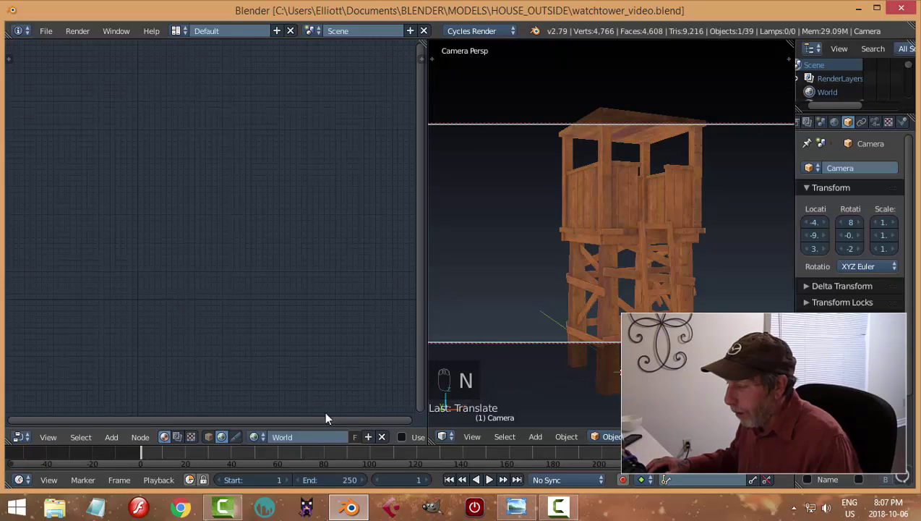
{"action": "scroll", "coordinate": [354, 435], "scroll_direction": "down", "scroll_amount": 3}
{"action": "left_click", "coordinate": [348, 435]}
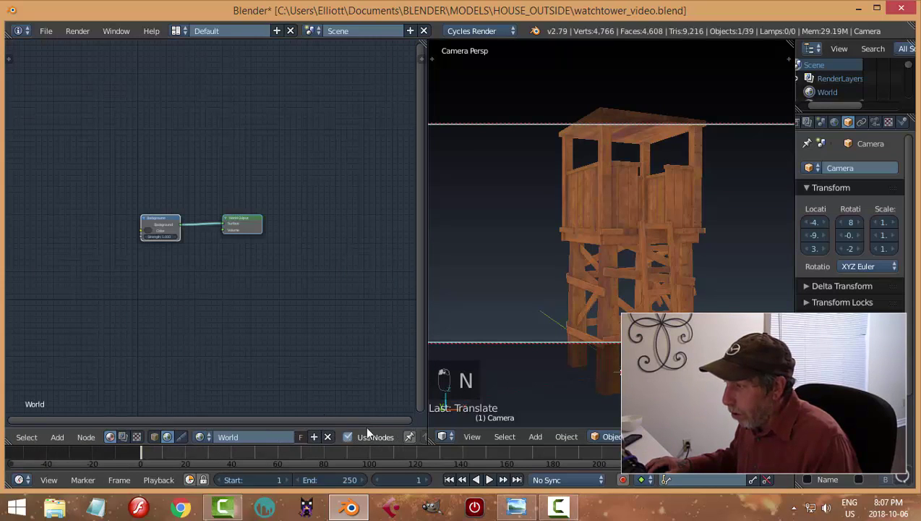
{"action": "scroll", "coordinate": [200, 273], "scroll_direction": "up", "scroll_amount": 3}
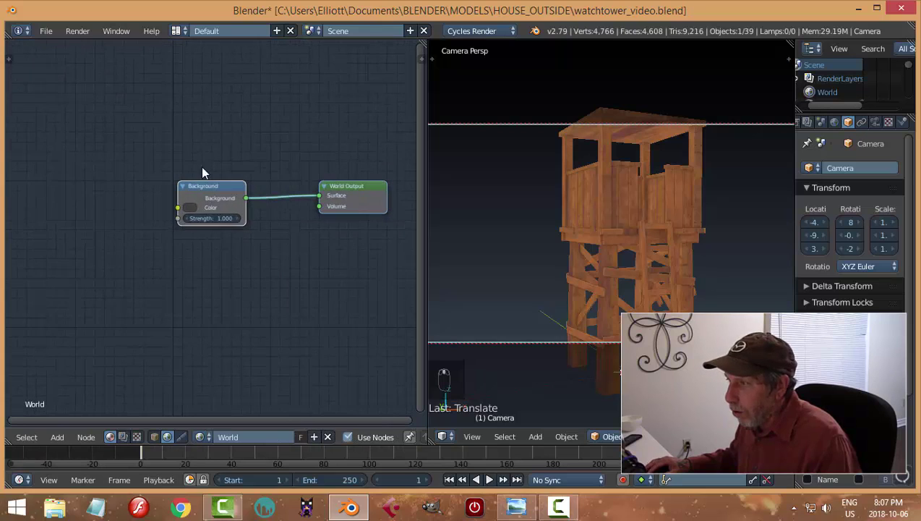
- Add an Environment Texture node linked to the Background Color and preview with rendered shading
{"action": "key", "text": "shift+a"}
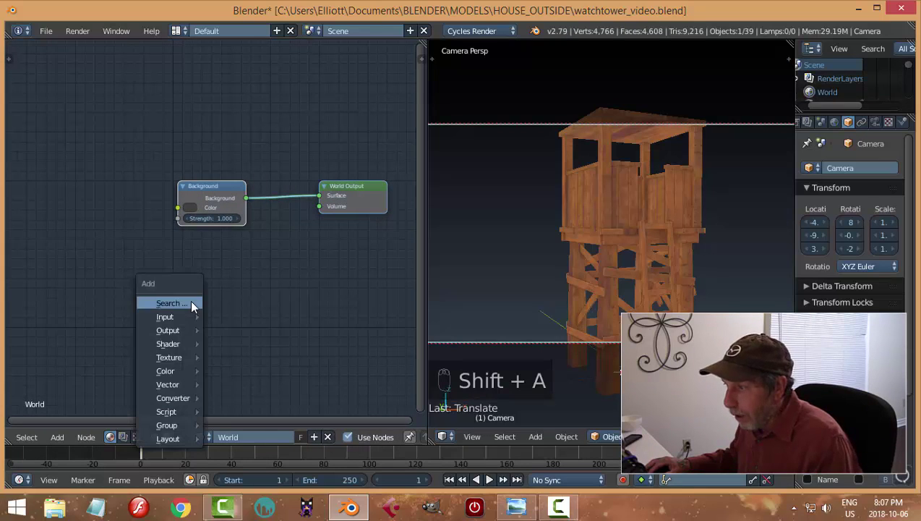
{"action": "mouse_move", "coordinate": [179, 357]}
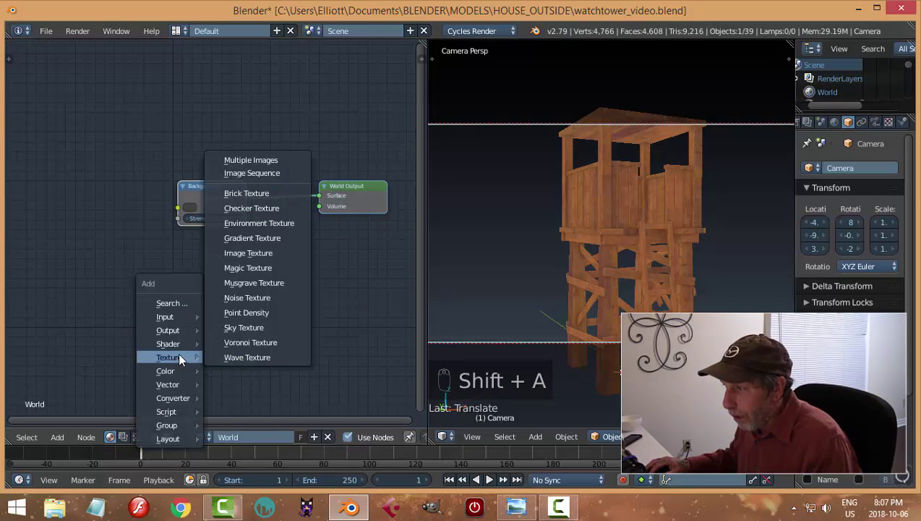
{"action": "left_click", "coordinate": [257, 223]}
{"action": "left_click", "coordinate": [79, 174]}
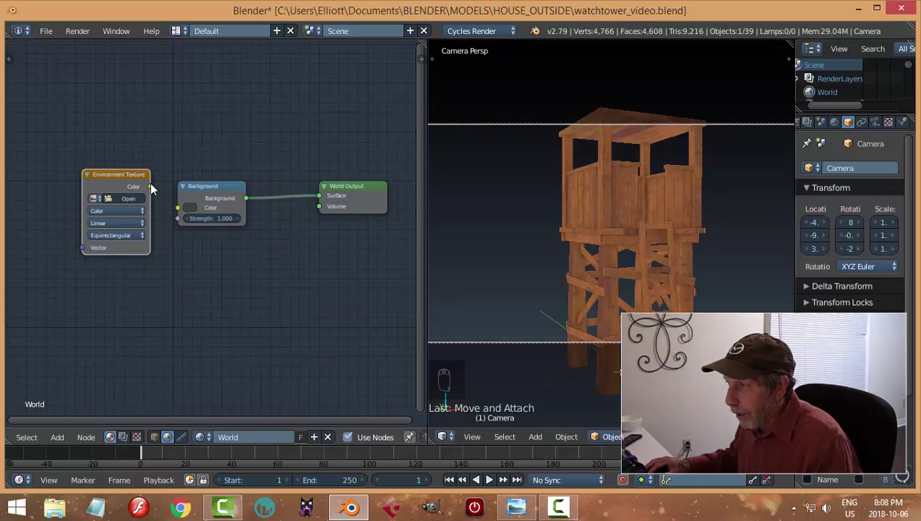
{"action": "left_click_drag", "start_coordinate": [150, 187], "coordinate": [177, 209]}
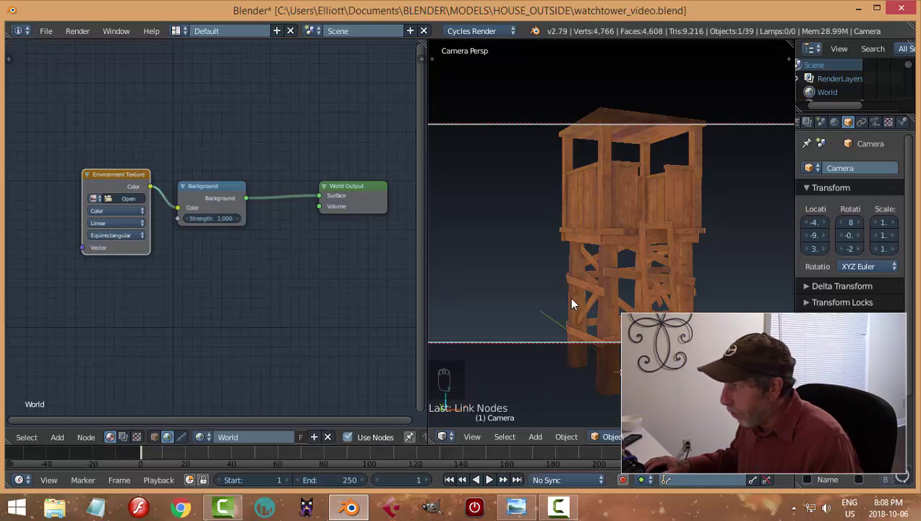
{"action": "key", "text": "shift+z"}
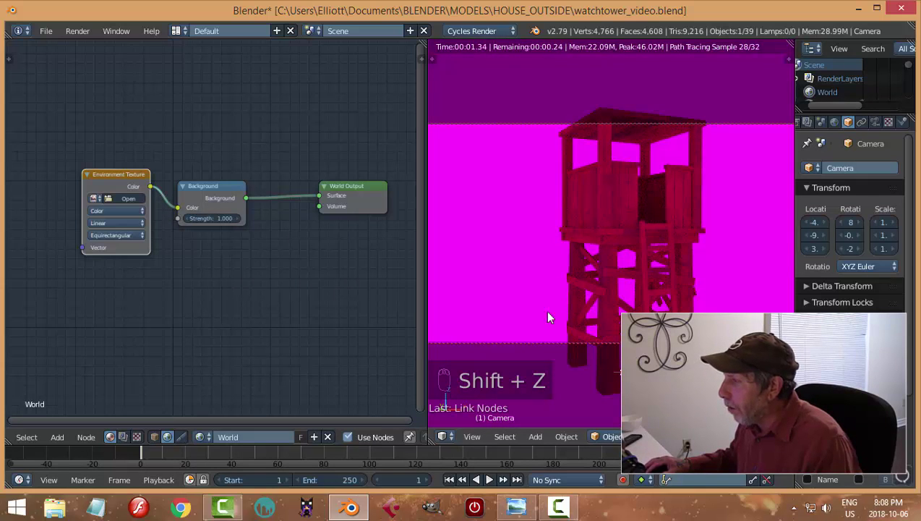
- Load ninomaru_teien_2k.hdr from Documents > HDR TEXTURES into the Environment Texture node
{"action": "left_click", "coordinate": [117, 199]}
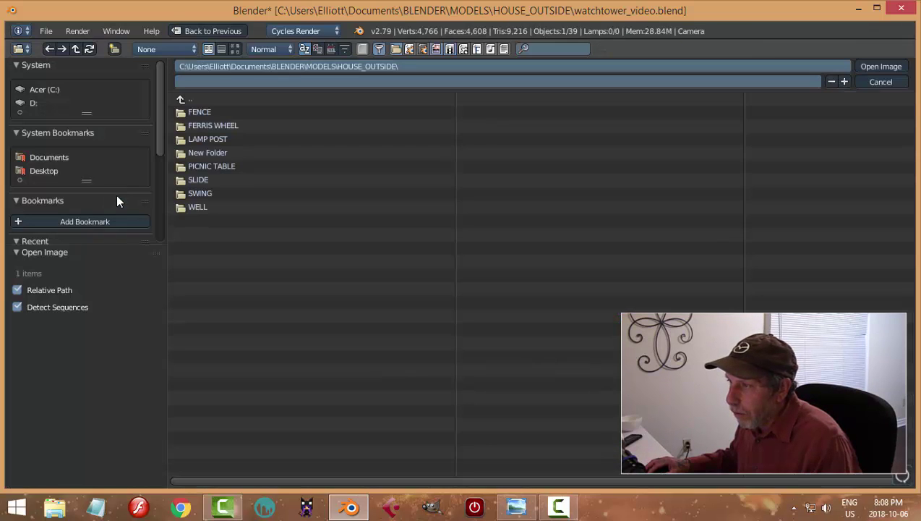
{"action": "left_click", "coordinate": [45, 158]}
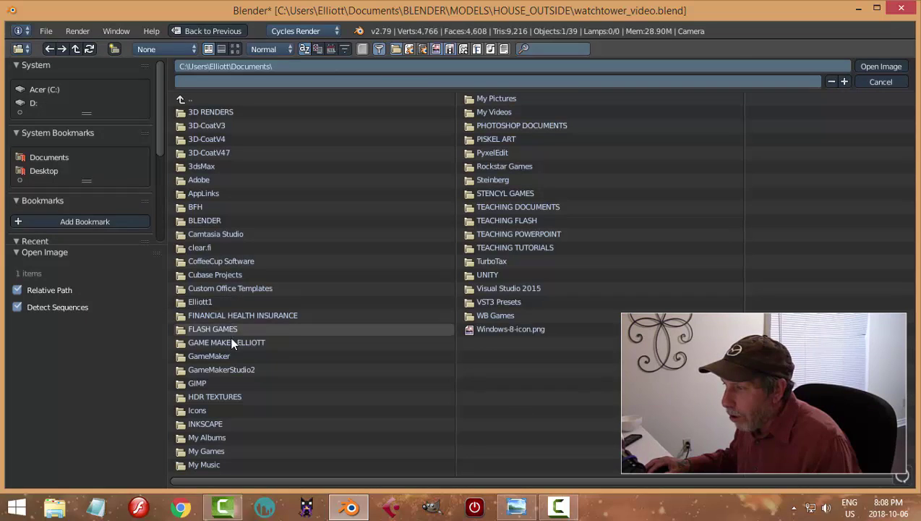
{"action": "left_click", "coordinate": [222, 390]}
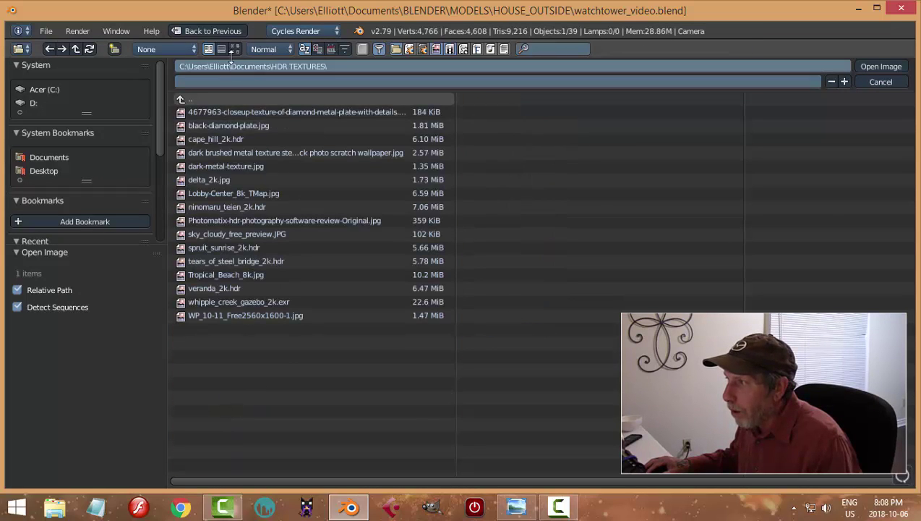
{"action": "left_click", "coordinate": [235, 48]}
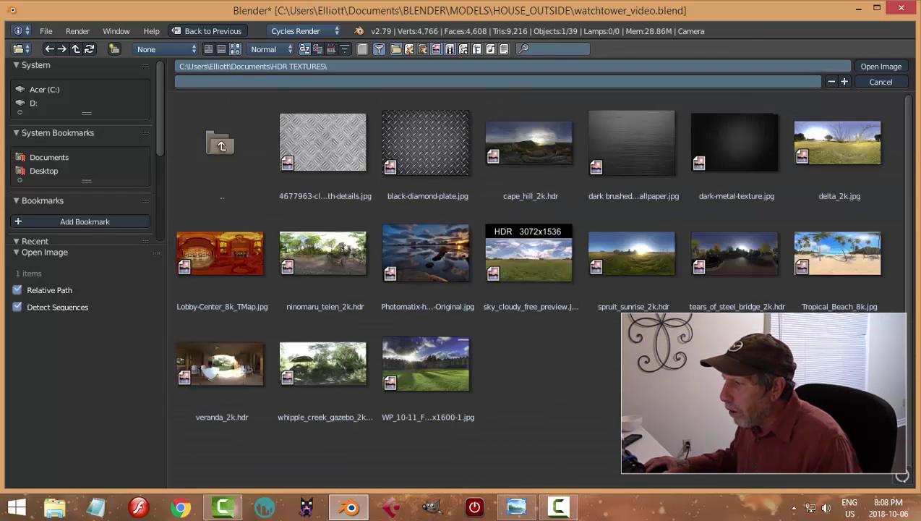
{"action": "left_click", "coordinate": [341, 256]}
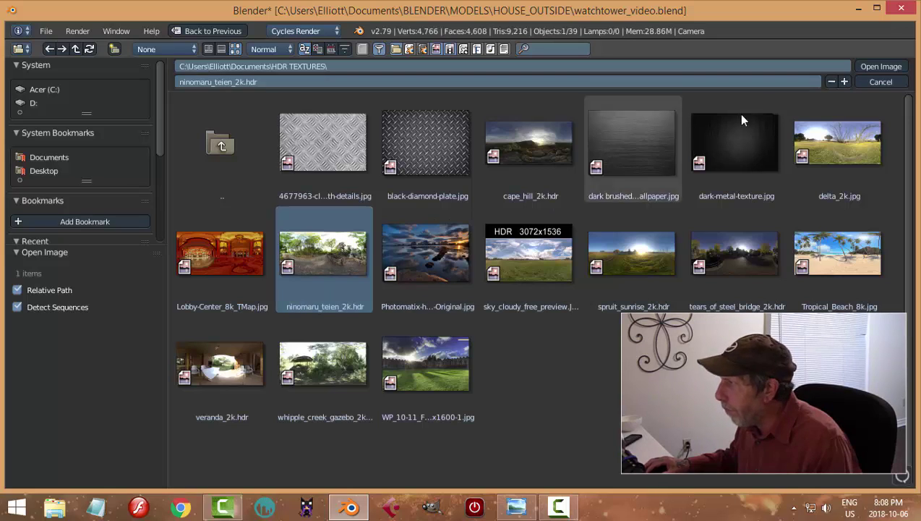
{"action": "left_click", "coordinate": [878, 66]}
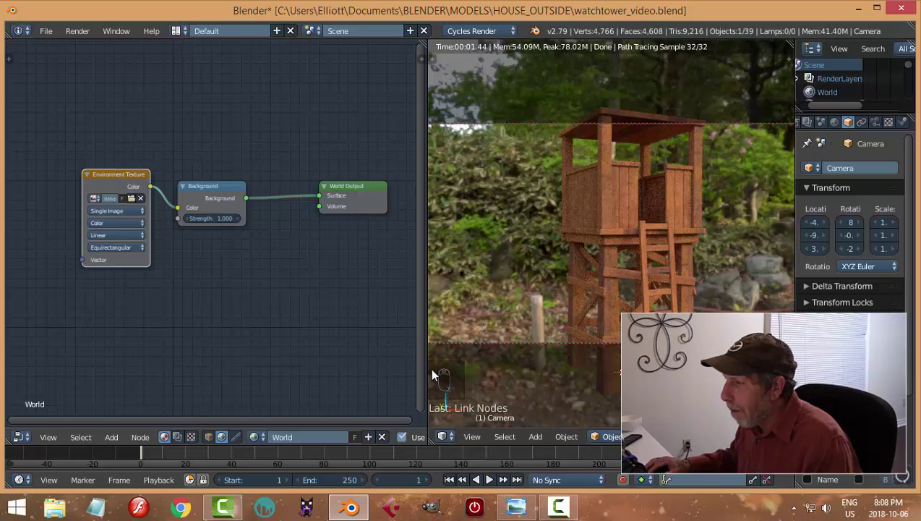
- Replace the environment image with whipple_creek_gazebo_2k.exr and re-angle the camera on the tower
{"action": "left_click", "coordinate": [141, 199]}
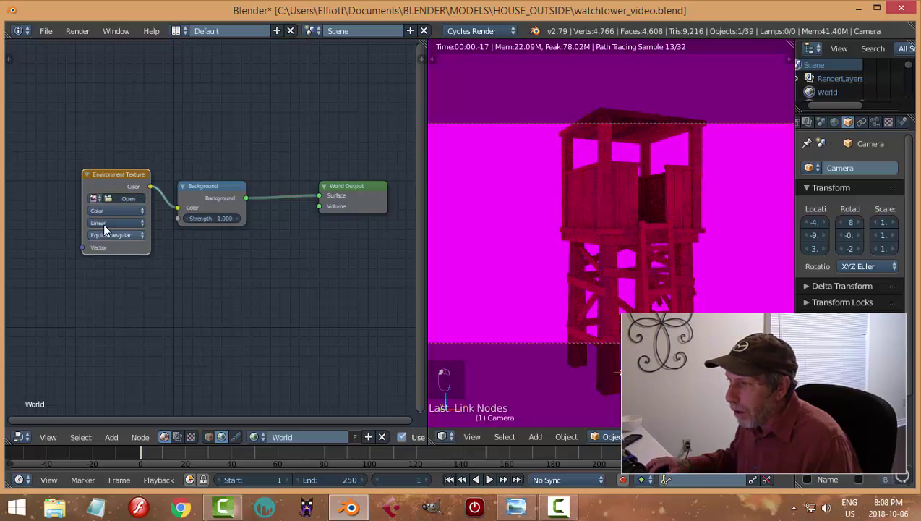
{"action": "left_click", "coordinate": [115, 199]}
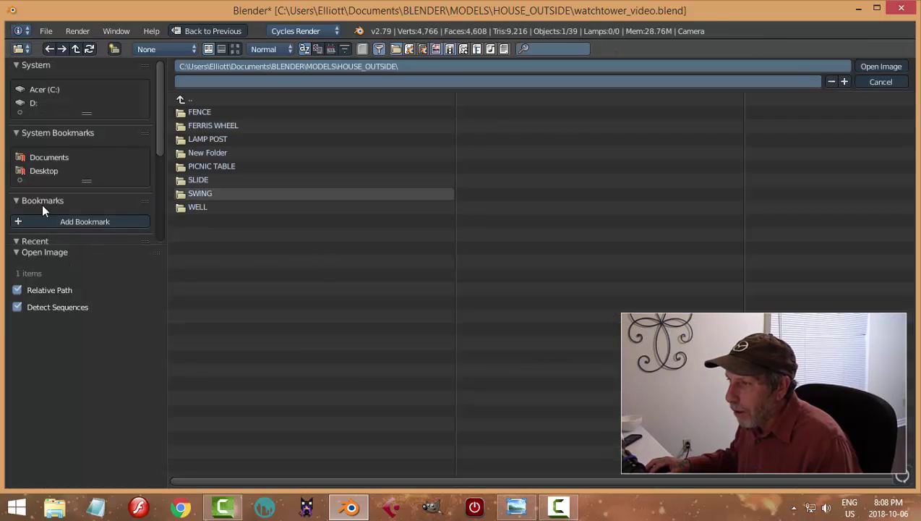
{"action": "left_click", "coordinate": [48, 156]}
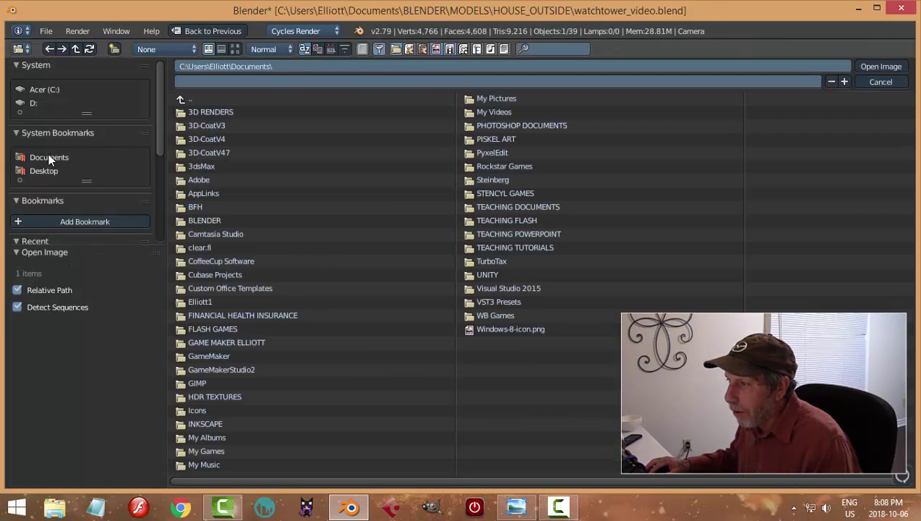
{"action": "left_click", "coordinate": [212, 396]}
{"action": "left_click", "coordinate": [231, 49]}
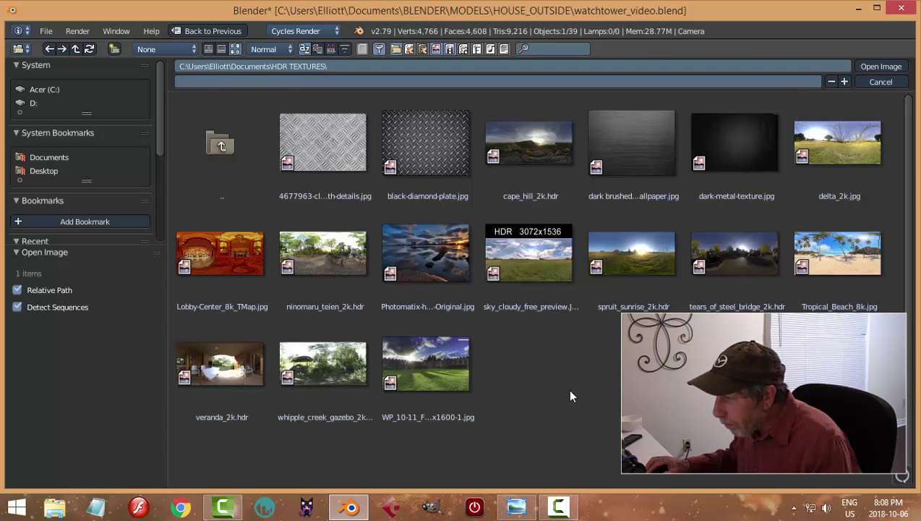
{"action": "left_click", "coordinate": [324, 363]}
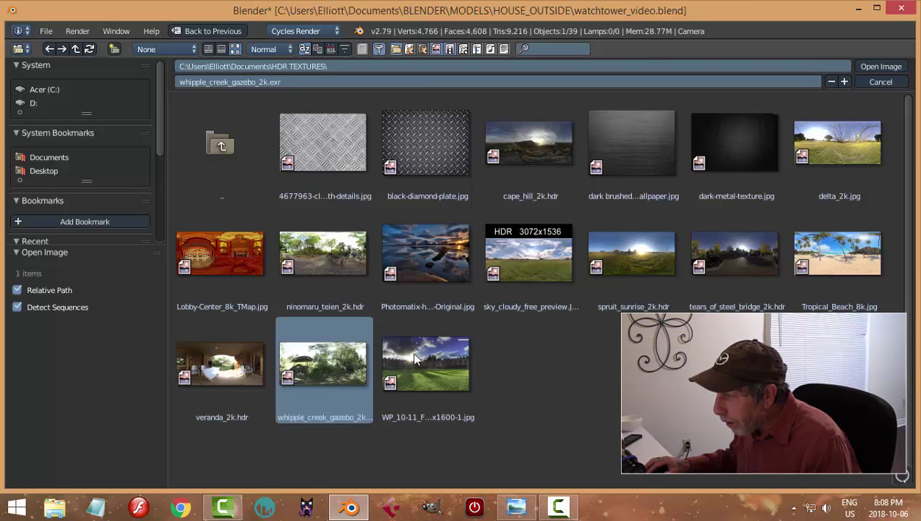
{"action": "left_click", "coordinate": [879, 65]}
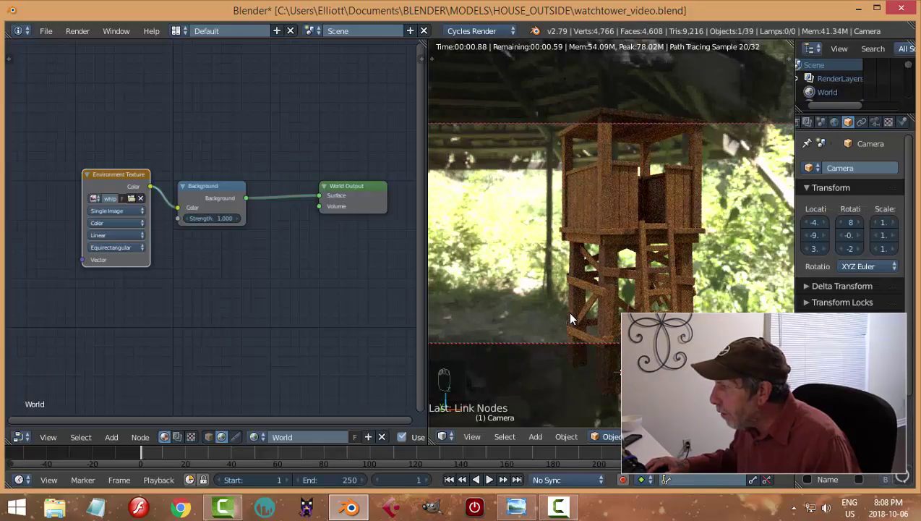
{"action": "middle_click_drag", "start_coordinate": [682, 304], "coordinate": [705, 267]}
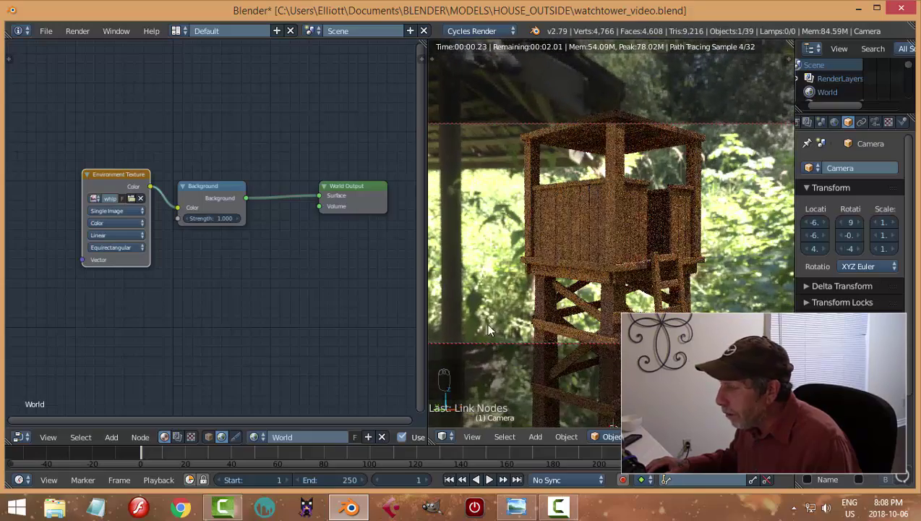
- Switch the environment image back to ninomaru_teien_2k.hdr and reframe the camera on the watchtower
{"action": "left_click", "coordinate": [141, 198]}
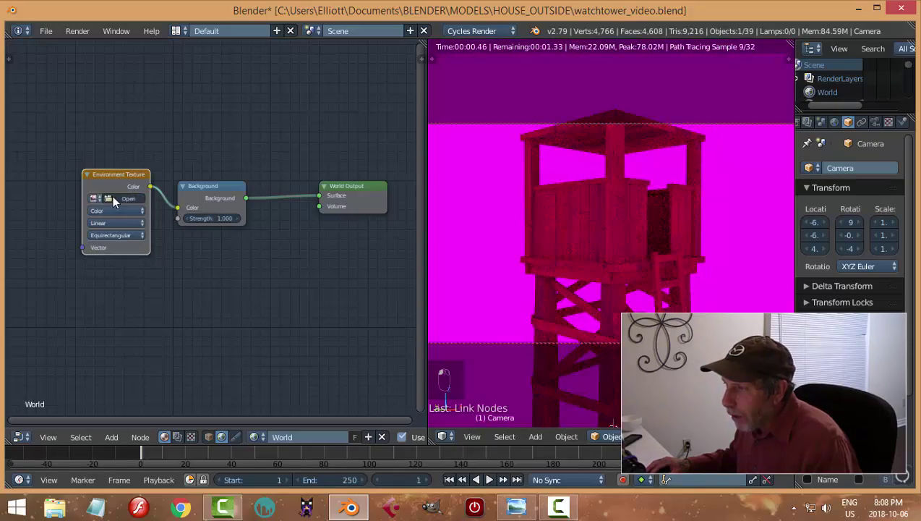
{"action": "left_click", "coordinate": [112, 195]}
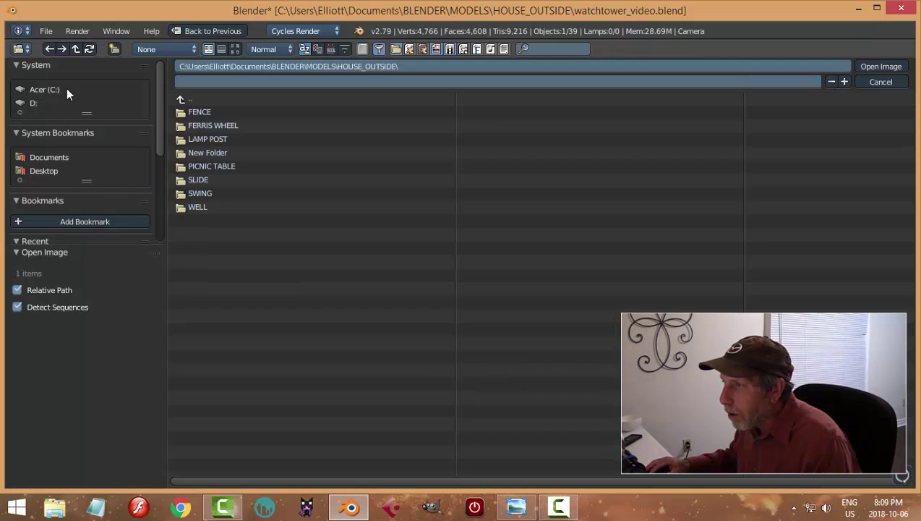
{"action": "left_click", "coordinate": [63, 157]}
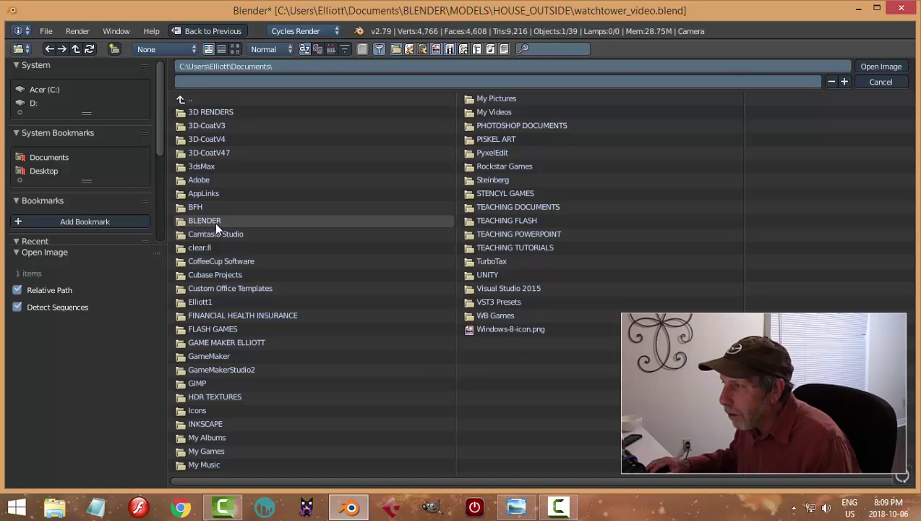
{"action": "left_click", "coordinate": [216, 396]}
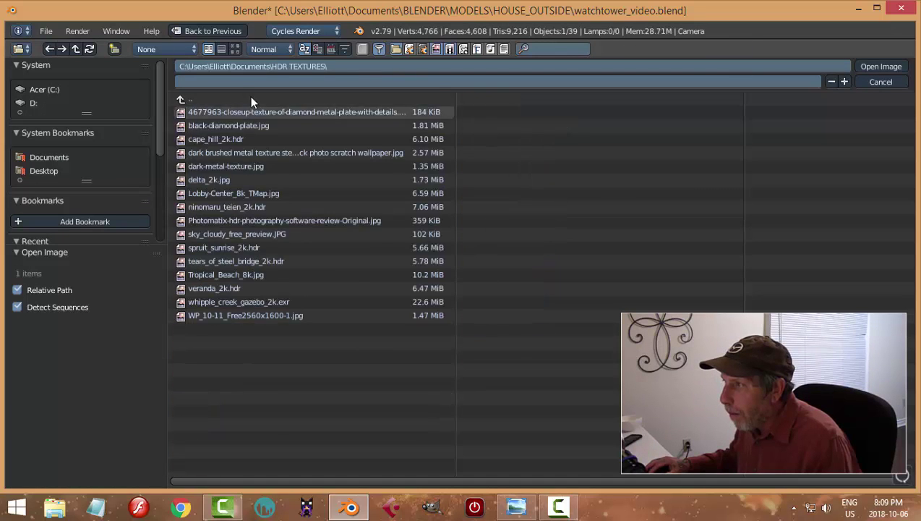
{"action": "left_click", "coordinate": [233, 48]}
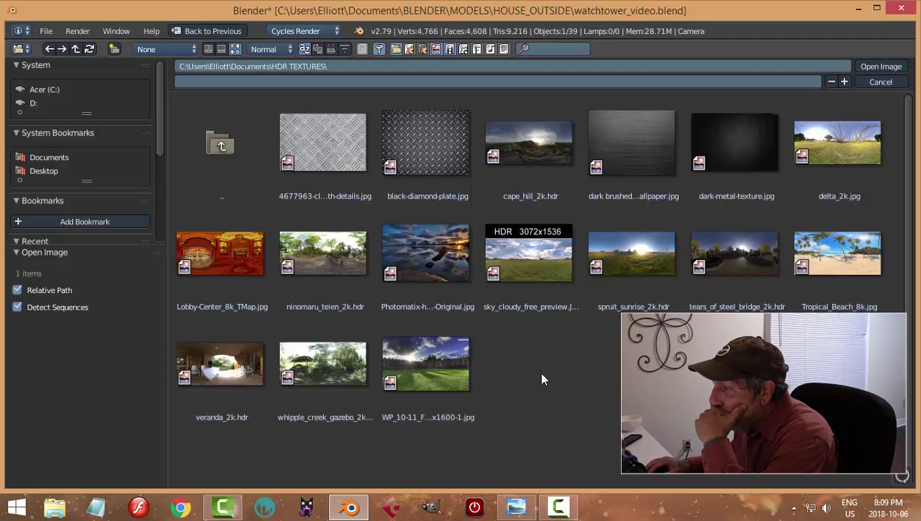
{"action": "left_click", "coordinate": [324, 264]}
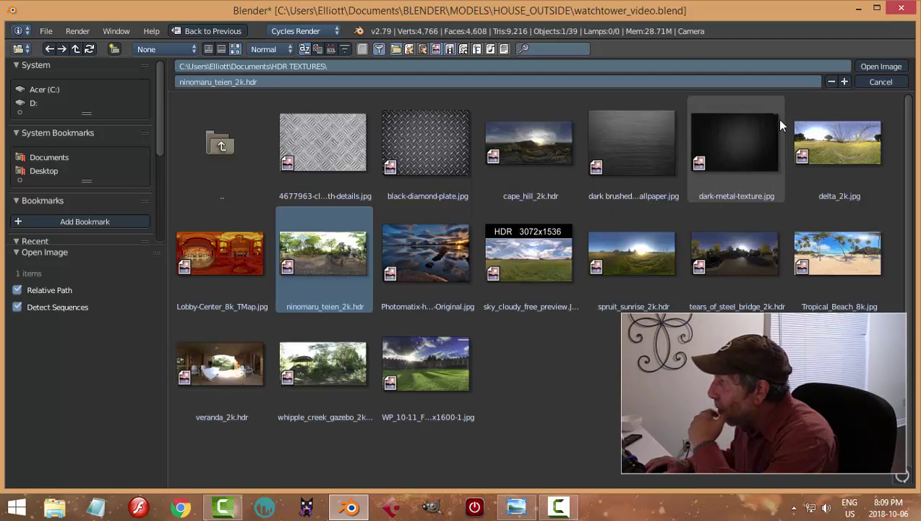
{"action": "left_click", "coordinate": [876, 68]}
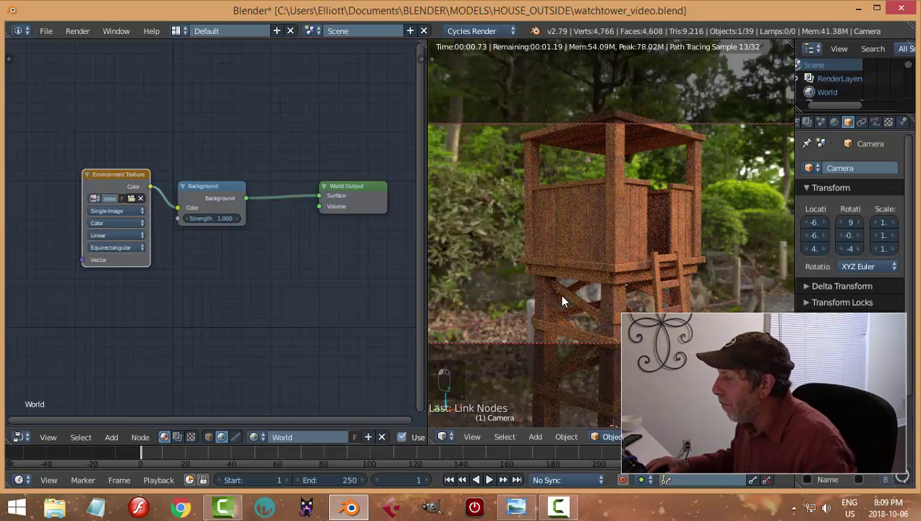
{"action": "mouse_move", "coordinate": [699, 285]}
{"action": "middle_mouse_down"}
{"action": "mouse_move", "coordinate": [694, 293]}
{"action": "mouse_move", "coordinate": [617, 285]}
{"action": "mouse_move", "coordinate": [612, 297]}
{"action": "mouse_move", "coordinate": [707, 287]}
{"action": "mouse_move", "coordinate": [701, 274]}
{"action": "mouse_move", "coordinate": [680, 277]}
{"action": "mouse_move", "coordinate": [684, 284]}
{"action": "middle_mouse_up"}
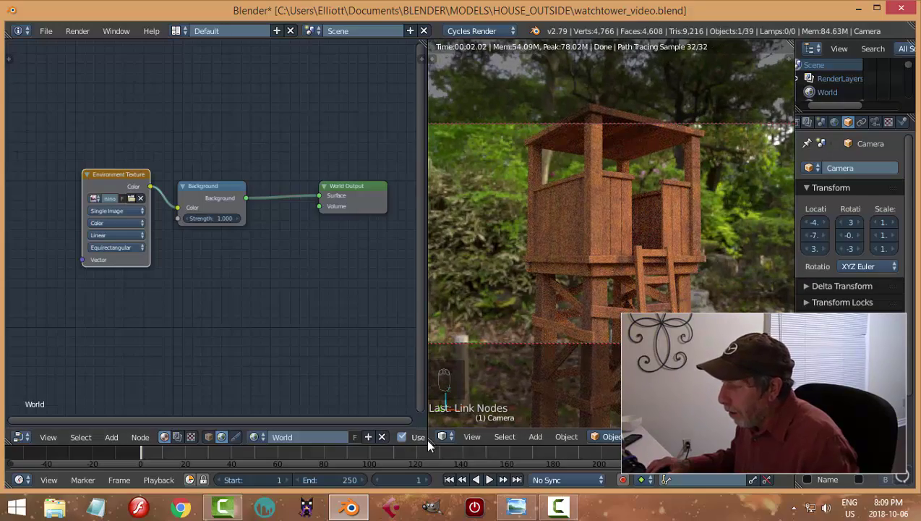
- Merge the node editor into the 3D view, tilt the camera up at the tower, and save watchtower_video.blend
{"action": "left_click_drag", "start_coordinate": [428, 442], "coordinate": [275, 297]}
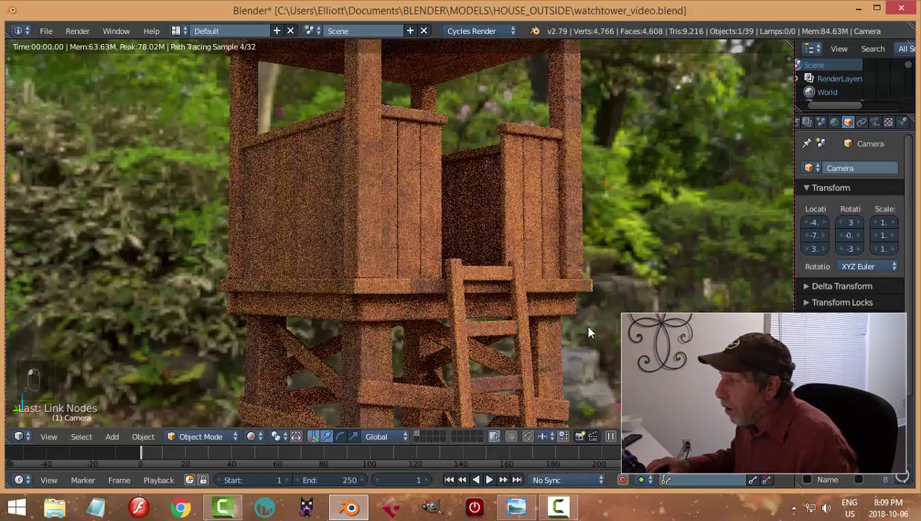
{"action": "scroll", "coordinate": [595, 319], "scroll_direction": "down", "scroll_amount": 2}
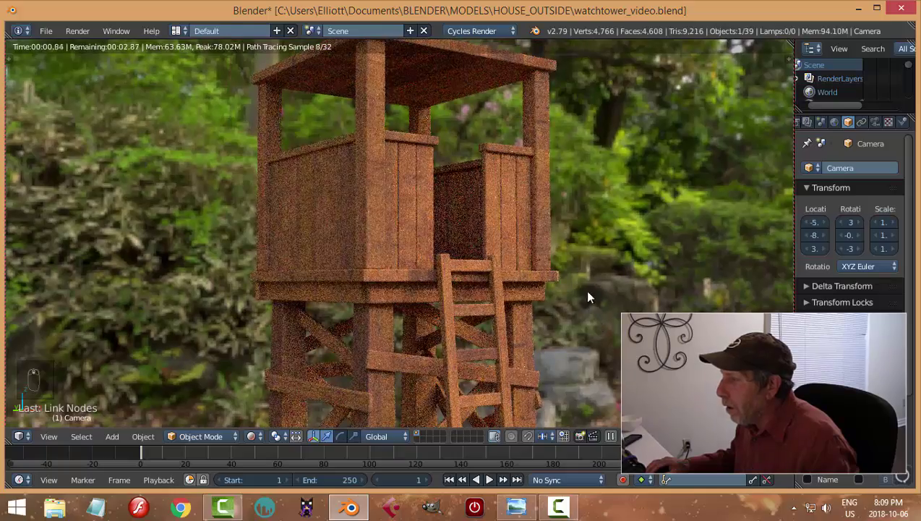
{"action": "mouse_move", "coordinate": [587, 294]}
{"action": "middle_mouse_down"}
{"action": "mouse_move", "coordinate": [589, 309]}
{"action": "mouse_move", "coordinate": [575, 298]}
{"action": "middle_mouse_up"}
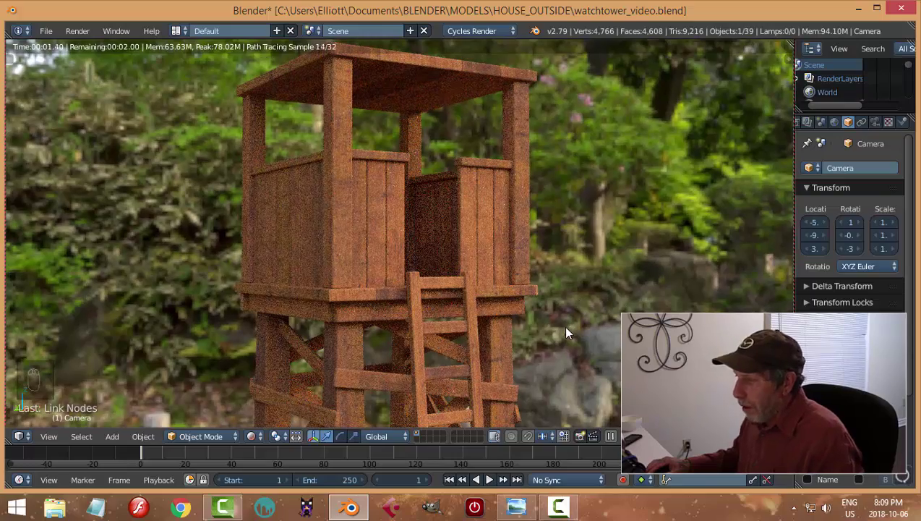
{"action": "middle_click_drag", "start_coordinate": [565, 328], "coordinate": [566, 312]}
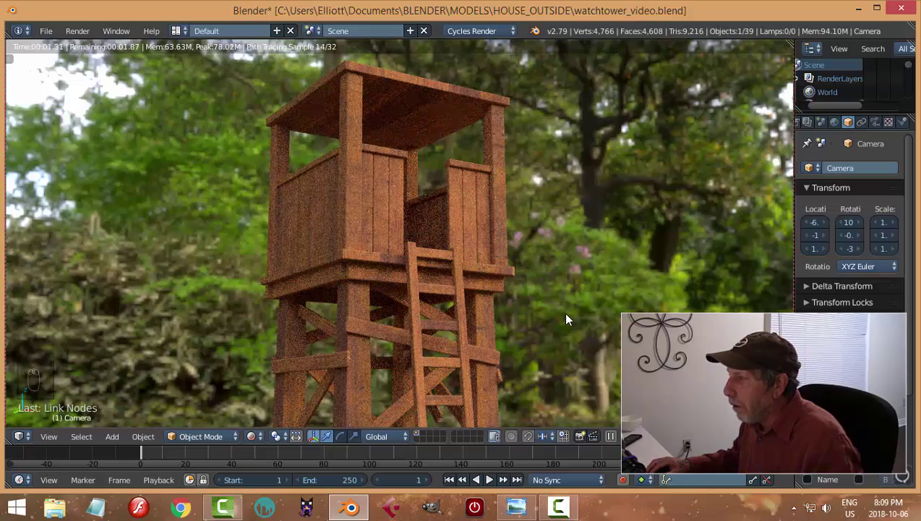
{"action": "scroll", "coordinate": [567, 319], "scroll_direction": "up", "scroll_amount": 2}
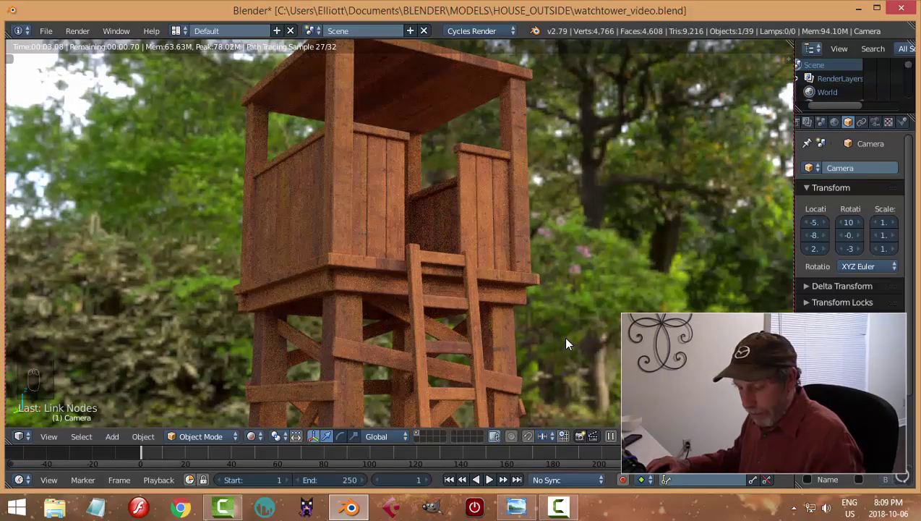
{"action": "key", "text": "shift+z"}
{"action": "key", "text": "ctrl+s"}
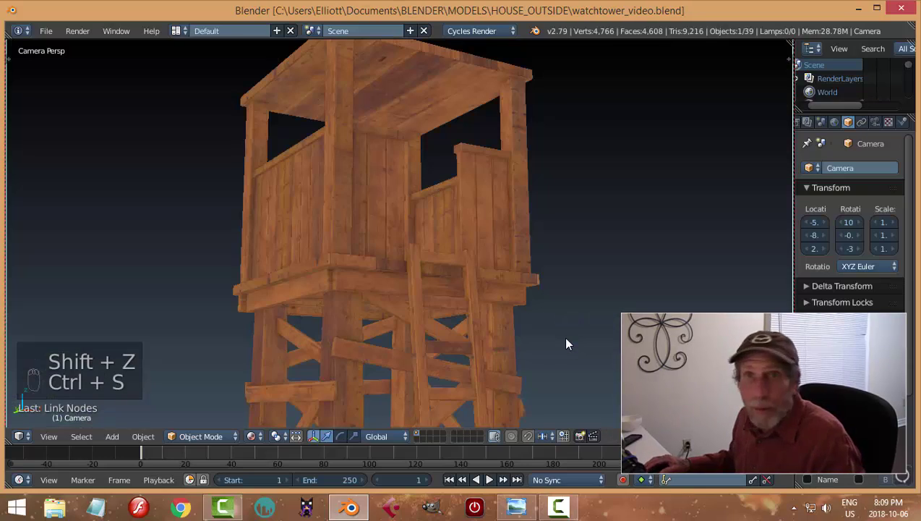
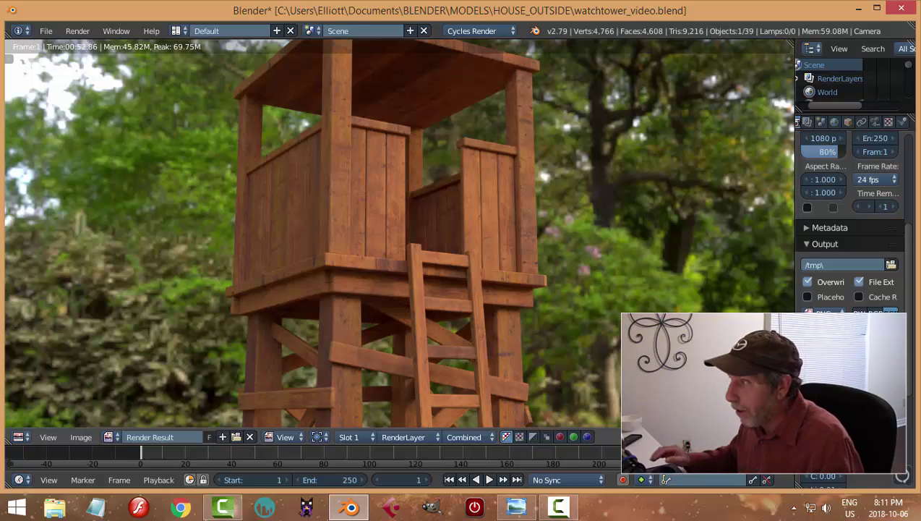
- Close the render result, leave camera view, and show the upper platform piece's material settings
{"action": "key", "text": "Escape"}
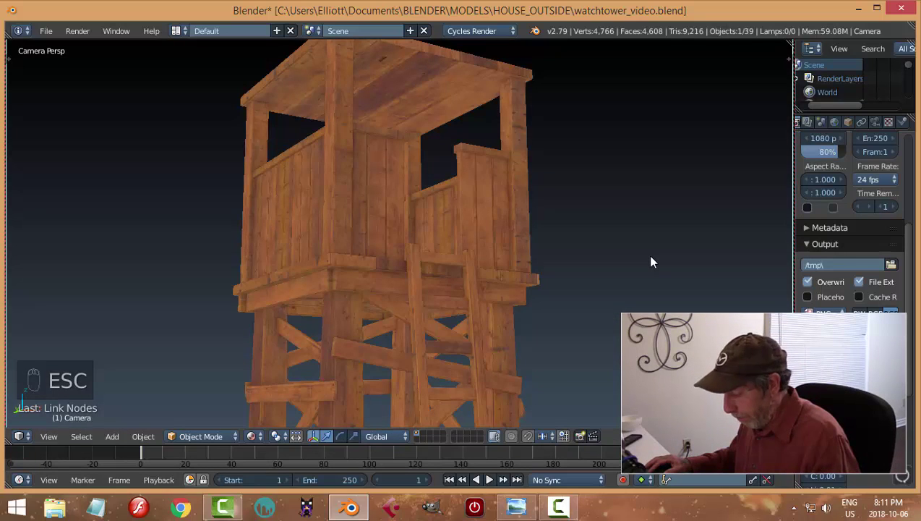
{"action": "key", "text": "KP_0"}
{"action": "middle_click_drag", "start_coordinate": [477, 297], "coordinate": [456, 309]}
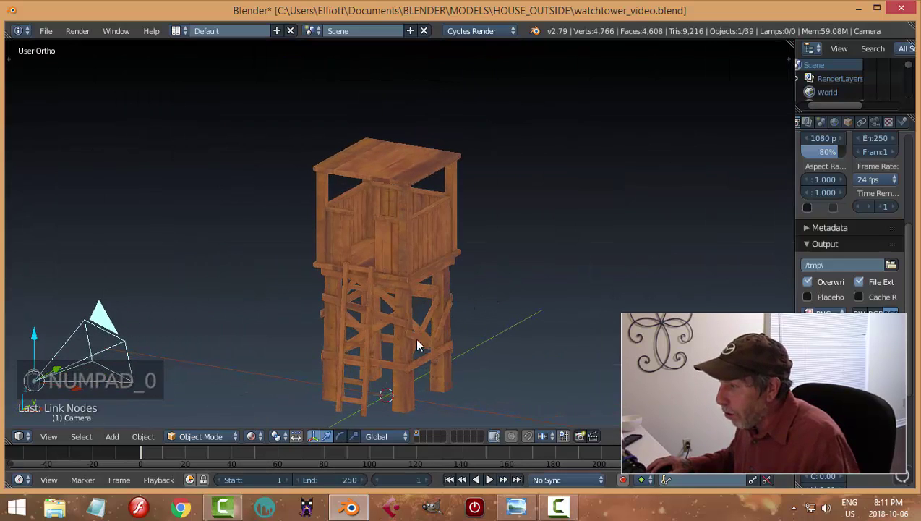
{"action": "right_click", "coordinate": [421, 243]}
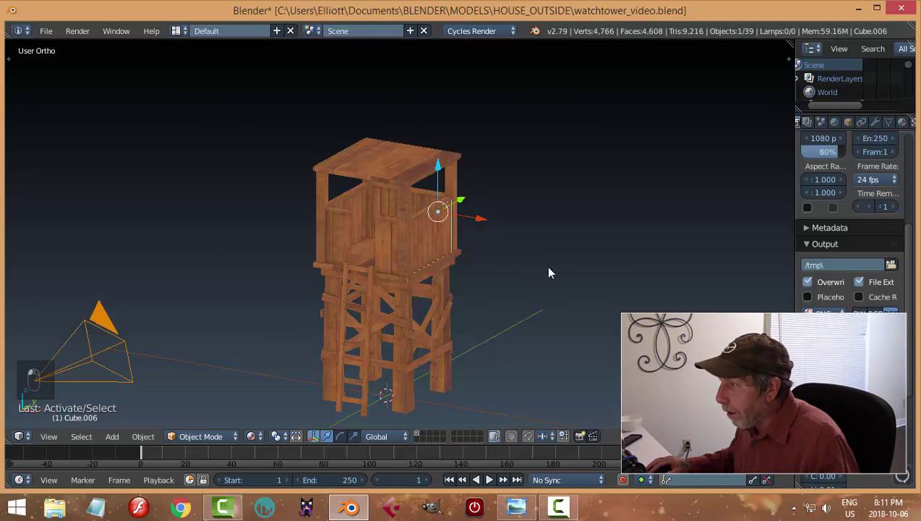
{"action": "left_click", "coordinate": [901, 122]}
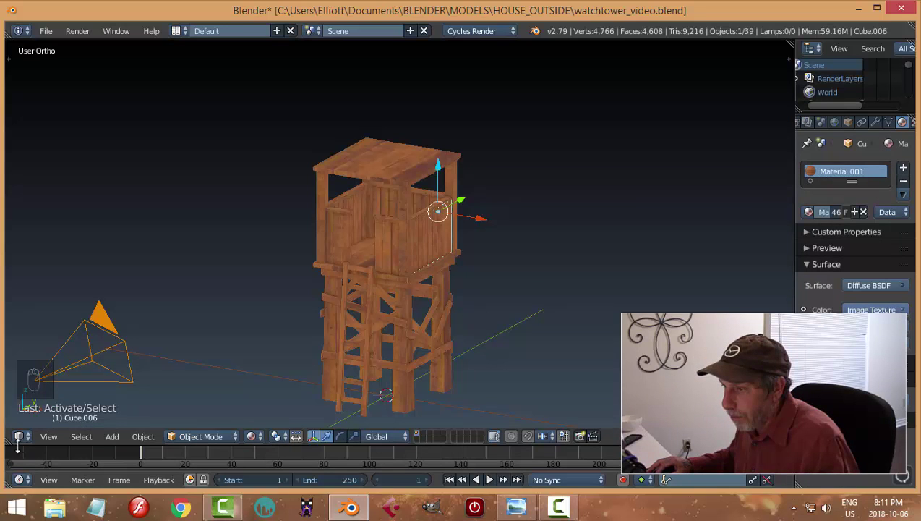
- Split the 3D view side by side, with the camera view in the right half
{"action": "left_click_drag", "start_coordinate": [4, 443], "coordinate": [449, 426]}
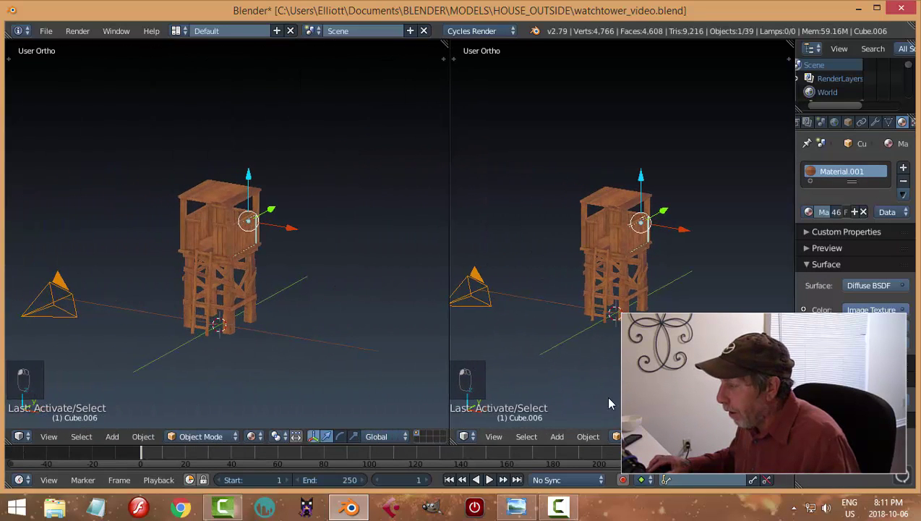
{"action": "key", "text": "KP_0"}
{"action": "scroll", "coordinate": [598, 248], "scroll_direction": "up", "scroll_amount": 3}
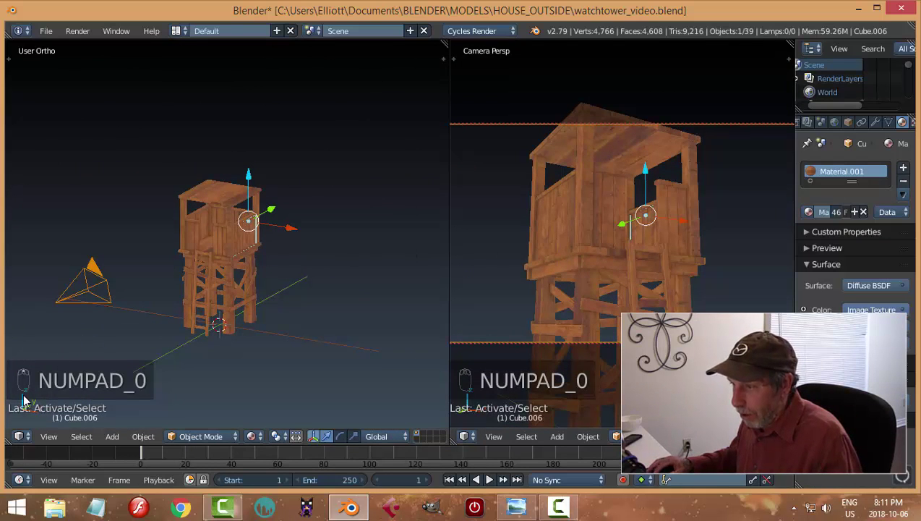
{"action": "left_click", "coordinate": [19, 436]}
- Turn the left area into the Node Editor and show a live rendered preview of the tower
{"action": "left_click", "coordinate": [51, 288]}
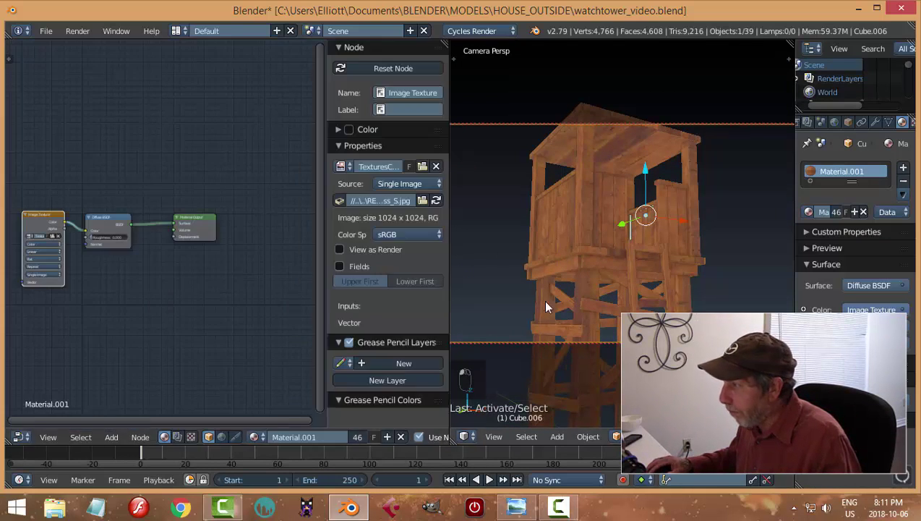
{"action": "key", "text": "n"}
{"action": "scroll", "coordinate": [211, 293], "scroll_direction": "up", "scroll_amount": 3}
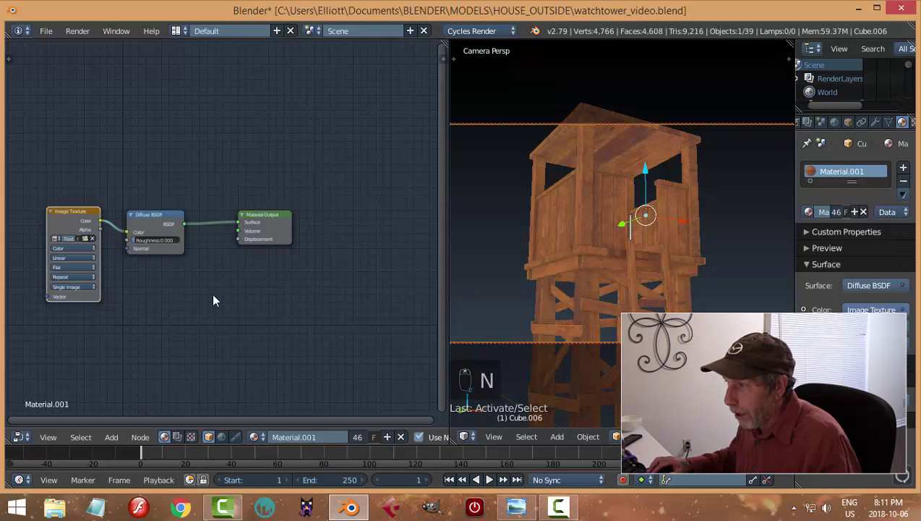
{"action": "middle_click_drag", "start_coordinate": [198, 297], "coordinate": [235, 267]}
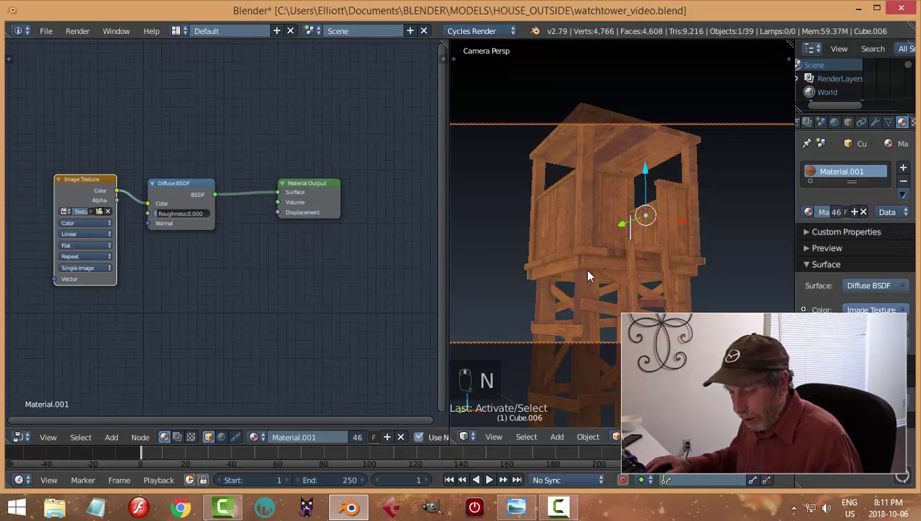
{"action": "key", "text": "shift+z"}
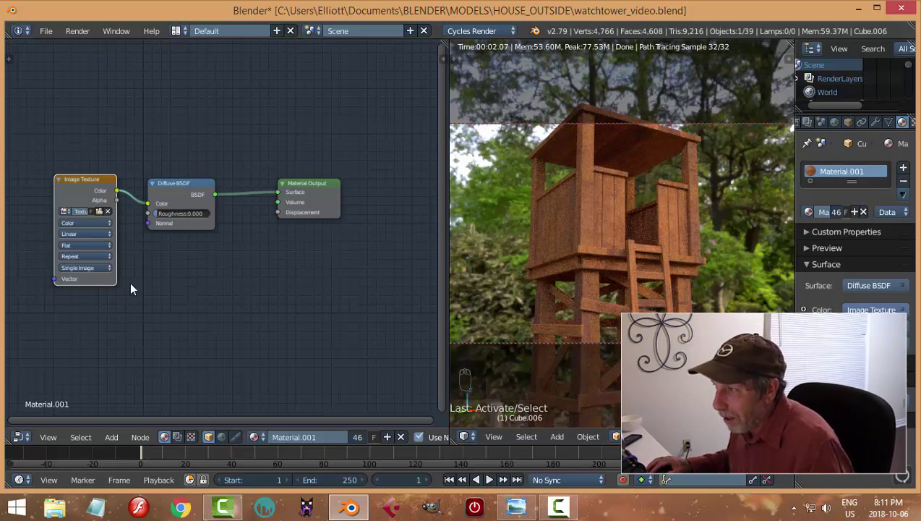
{"action": "scroll", "coordinate": [648, 267], "scroll_direction": "up", "scroll_amount": 4}
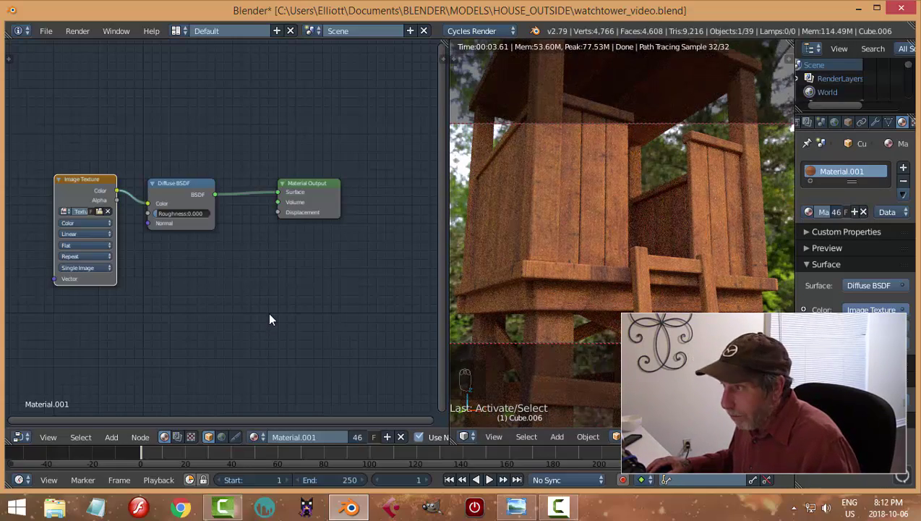
- Insert a Mix Shader into the Diffuse-to-Output link and feed a Glossy BSDF into it
{"action": "key", "text": "shift+a"}
{"action": "mouse_move", "coordinate": [253, 300]}
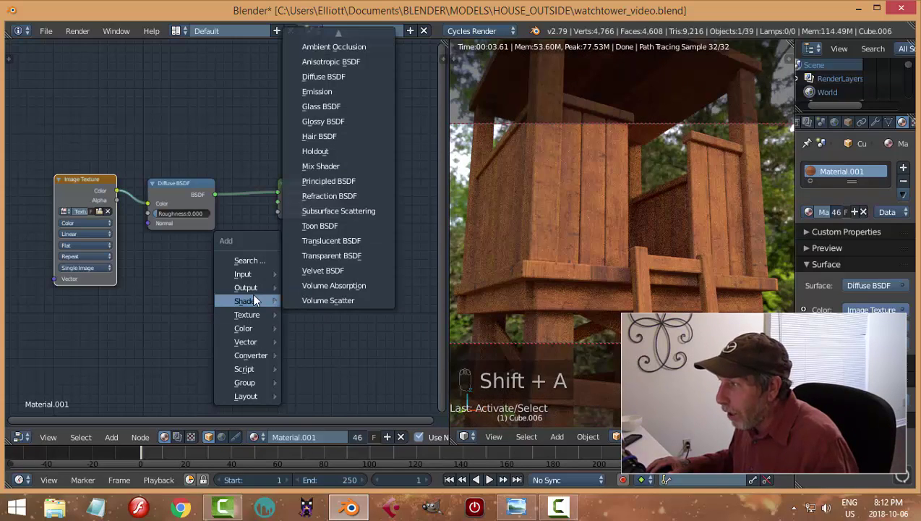
{"action": "left_click", "coordinate": [320, 166]}
{"action": "left_click", "coordinate": [262, 173]}
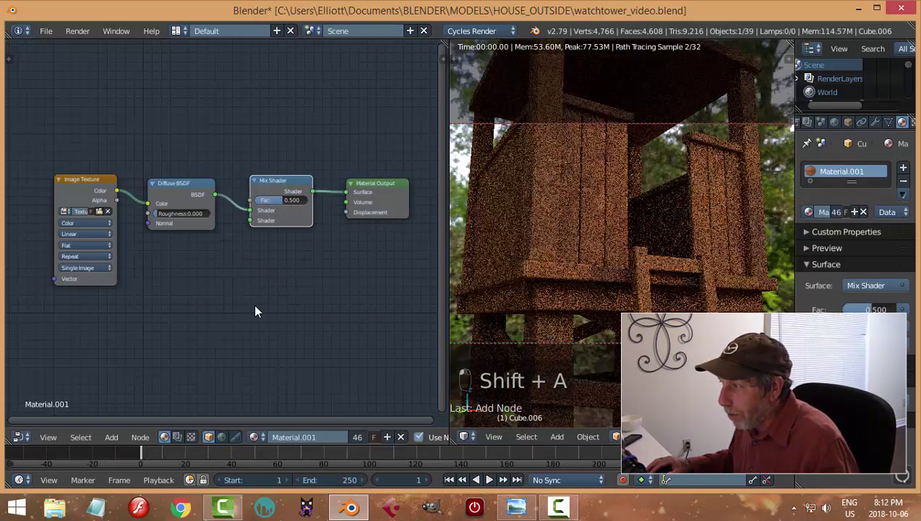
{"action": "key", "text": "shift+a"}
{"action": "mouse_move", "coordinate": [270, 304]}
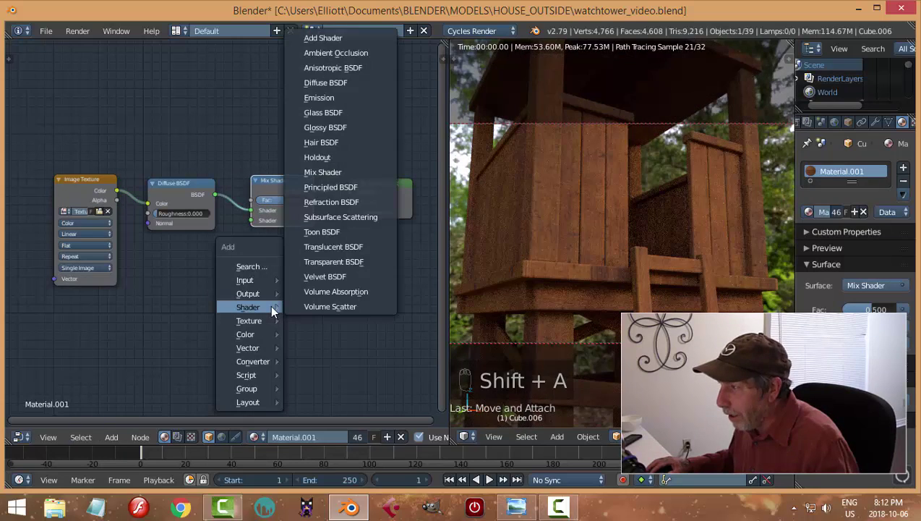
{"action": "left_click", "coordinate": [326, 127]}
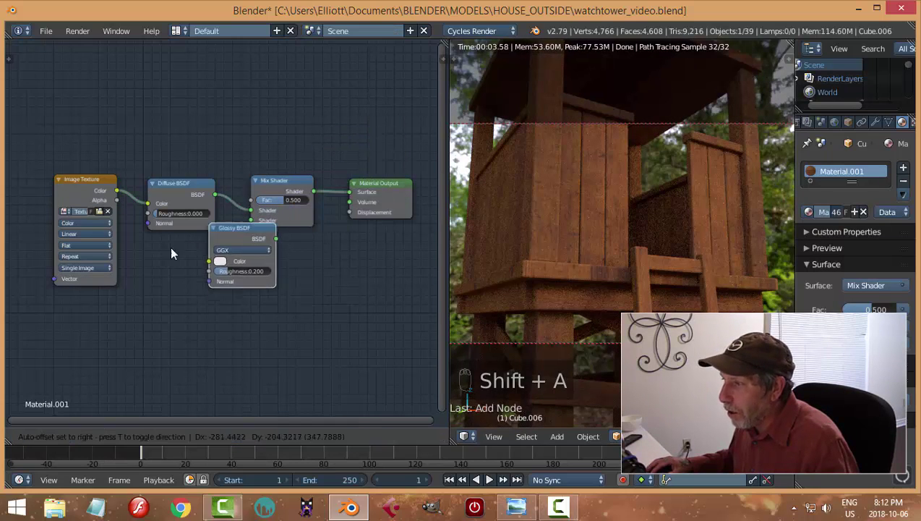
{"action": "left_click", "coordinate": [144, 247]}
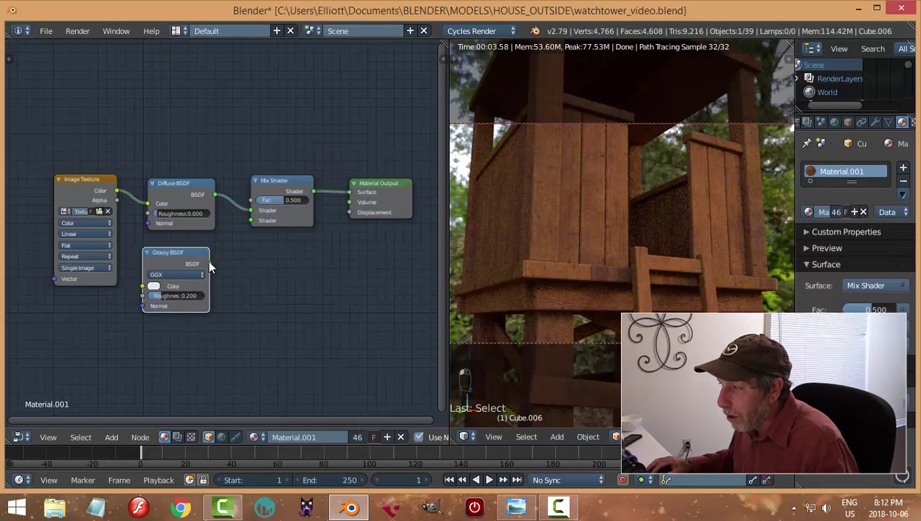
{"action": "left_click_drag", "start_coordinate": [210, 263], "coordinate": [251, 220]}
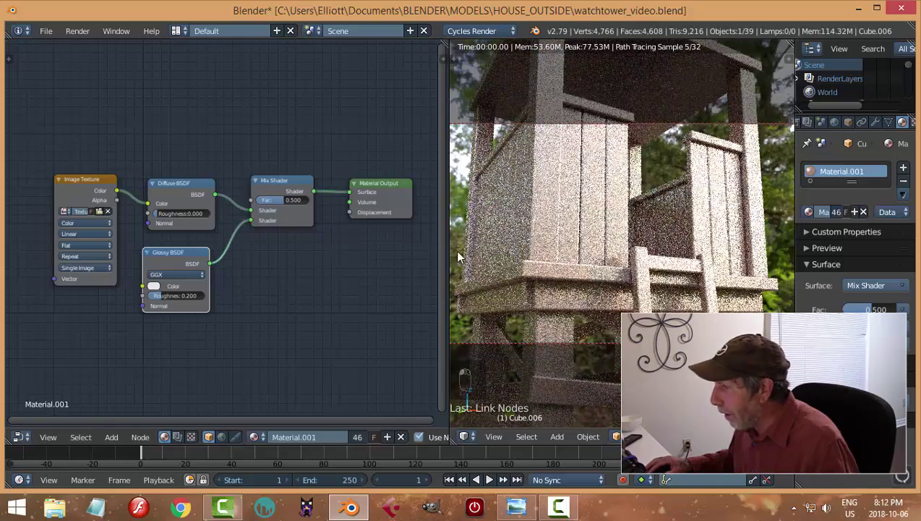
- Set the Mix Shader factor to 0.020
{"action": "left_click_drag", "start_coordinate": [283, 197], "coordinate": [260, 197]}
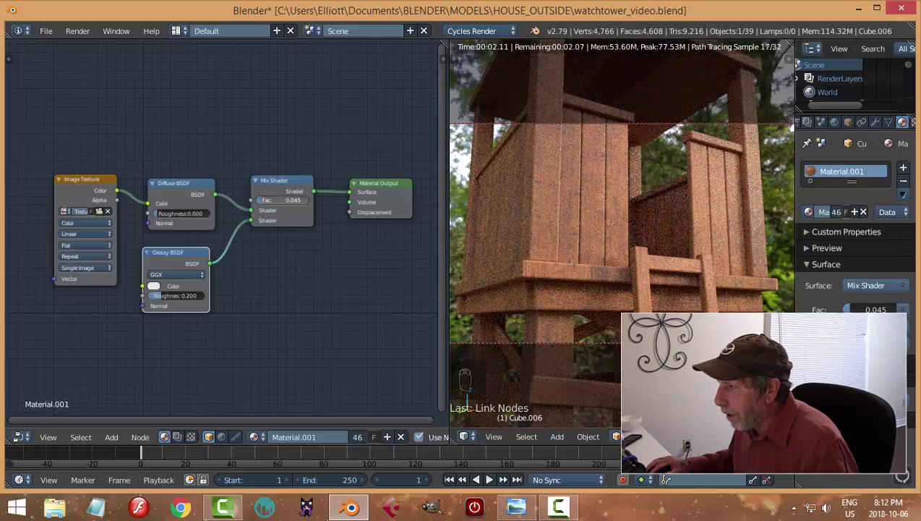
{"action": "left_click_drag", "start_coordinate": [260, 198], "coordinate": [258, 197]}
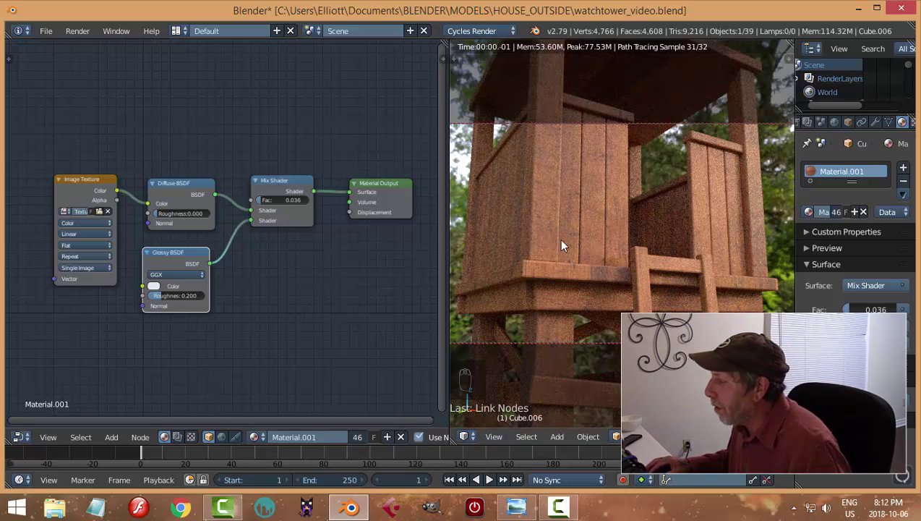
{"action": "left_click", "coordinate": [286, 208]}
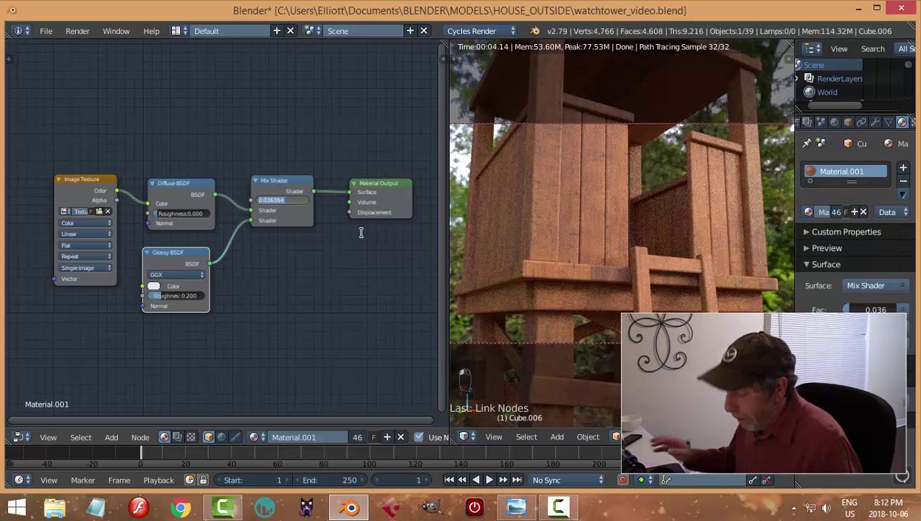
{"action": "type", "text": "0.020"}
{"action": "key", "text": "Return"}
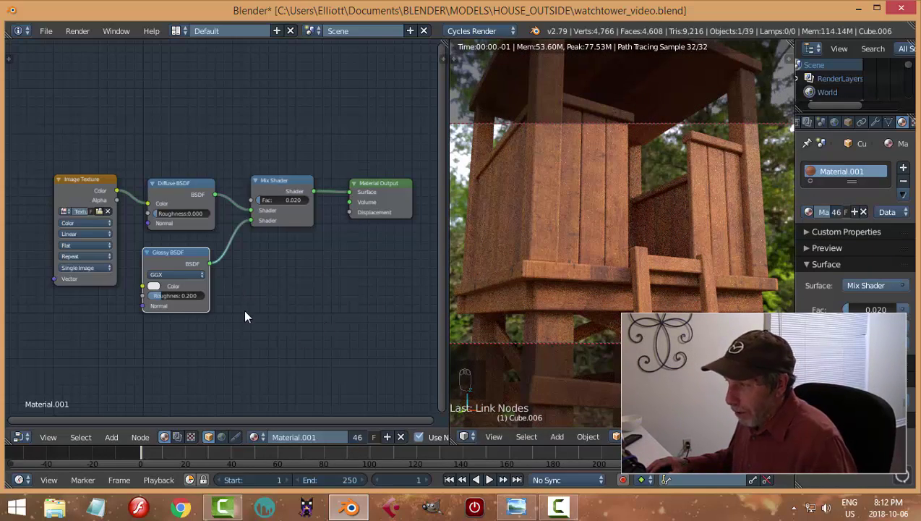
- Add a second Image Texture node loaded with the seamless wood image
{"action": "key", "text": "shift+a"}
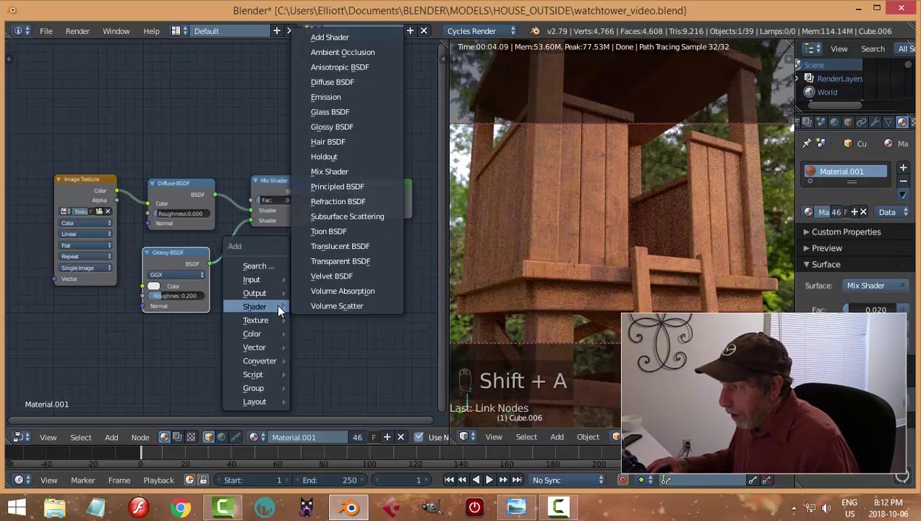
{"action": "mouse_move", "coordinate": [266, 319]}
{"action": "left_click", "coordinate": [335, 217]}
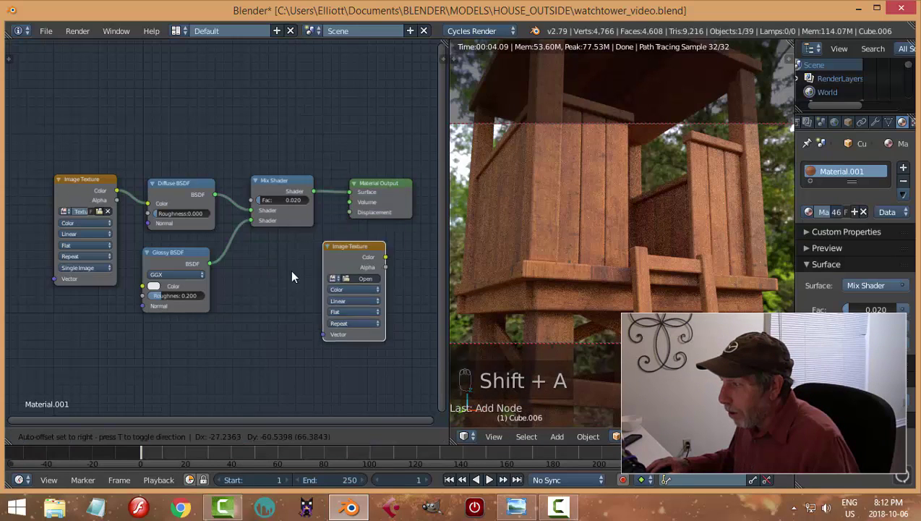
{"action": "left_click", "coordinate": [236, 288]}
{"action": "left_click", "coordinate": [246, 322]}
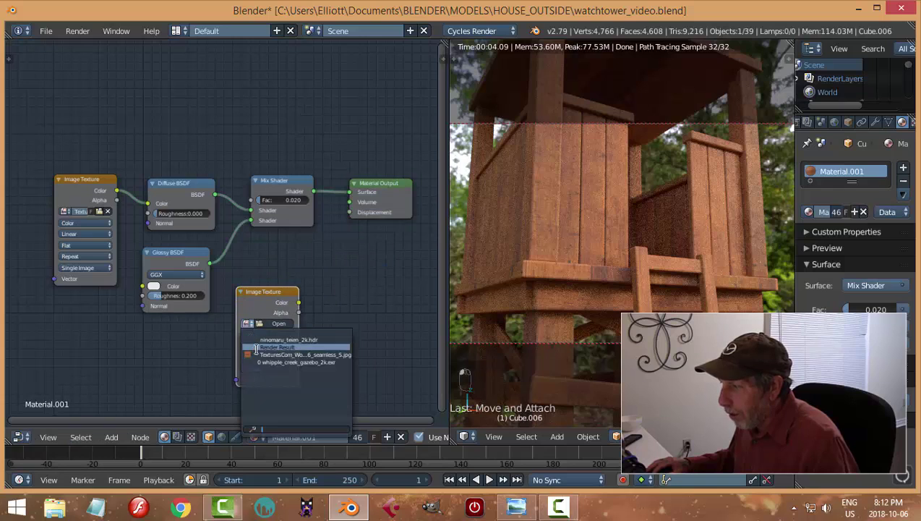
{"action": "left_click", "coordinate": [260, 354]}
- Set the texture to Non-Color Data and connect it to the Material Output's Displacement
{"action": "left_click", "coordinate": [267, 335]}
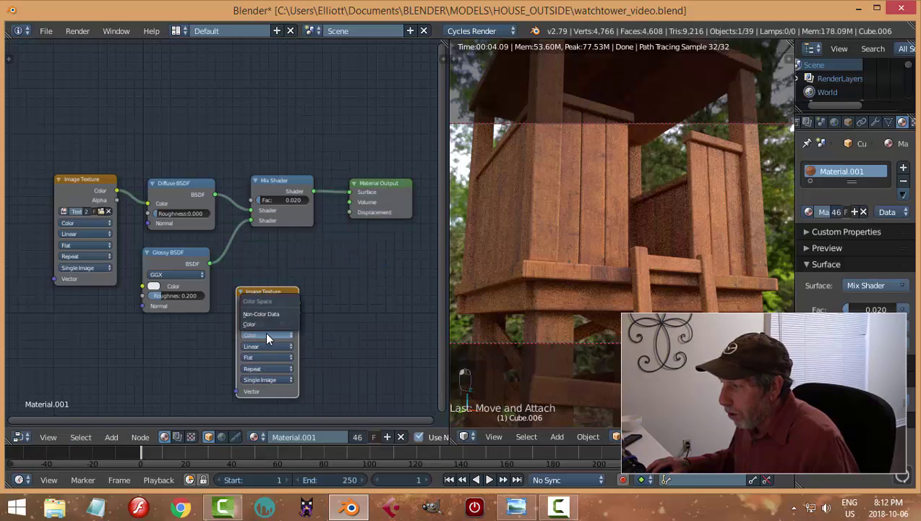
{"action": "left_click", "coordinate": [259, 310]}
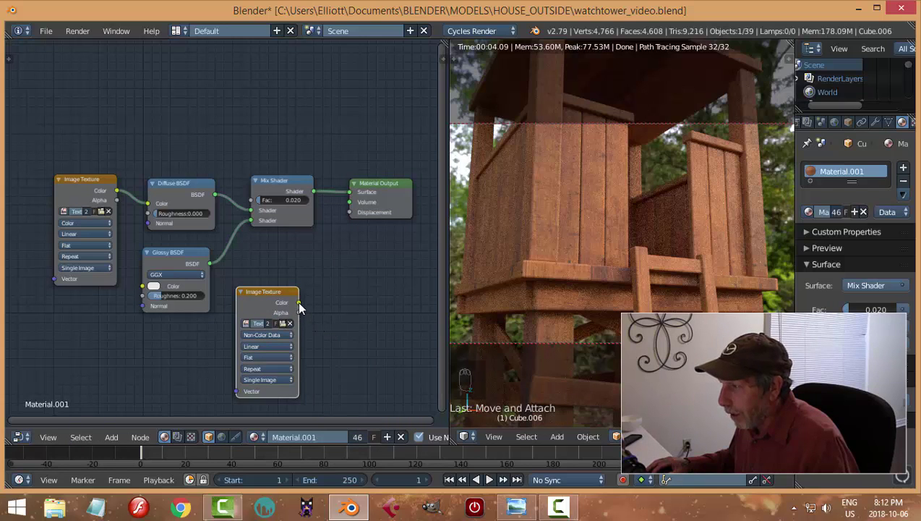
{"action": "left_click_drag", "start_coordinate": [298, 302], "coordinate": [351, 212]}
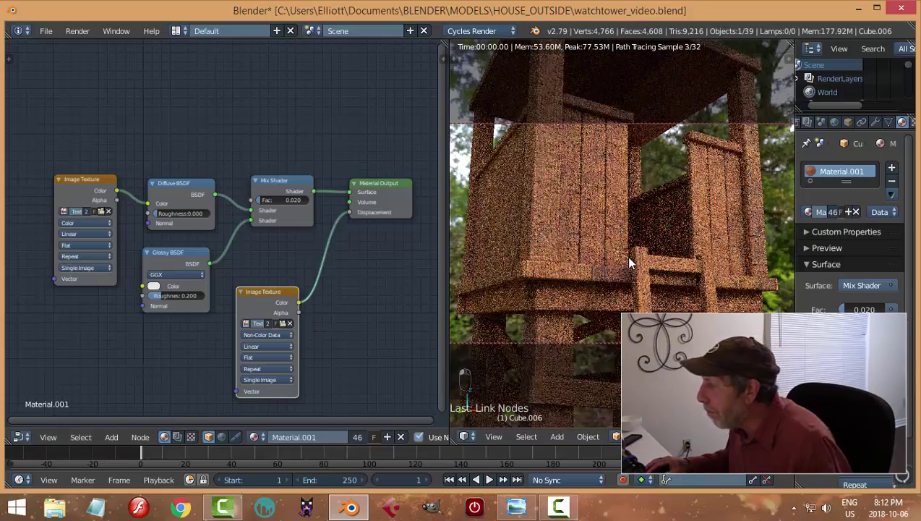
{"action": "scroll", "coordinate": [599, 281], "scroll_direction": "up", "scroll_amount": 2}
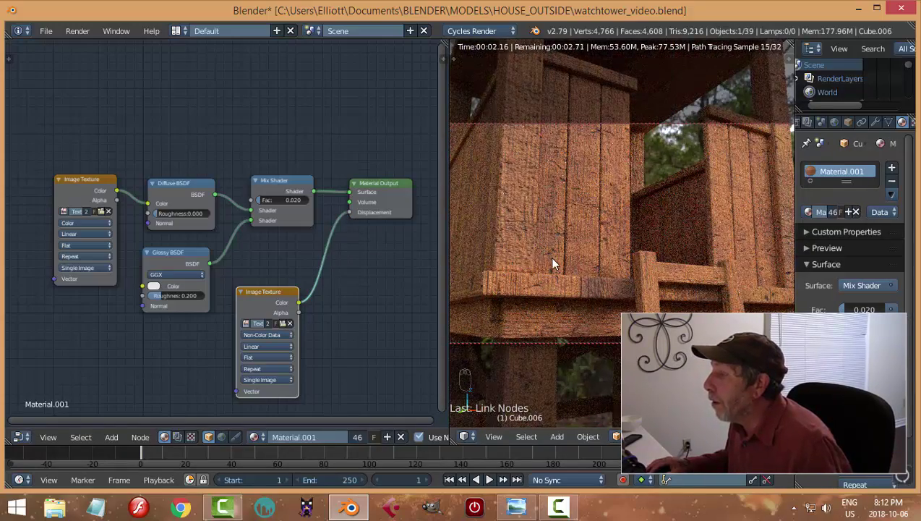
{"action": "scroll", "coordinate": [552, 265], "scroll_direction": "down", "scroll_amount": 5}
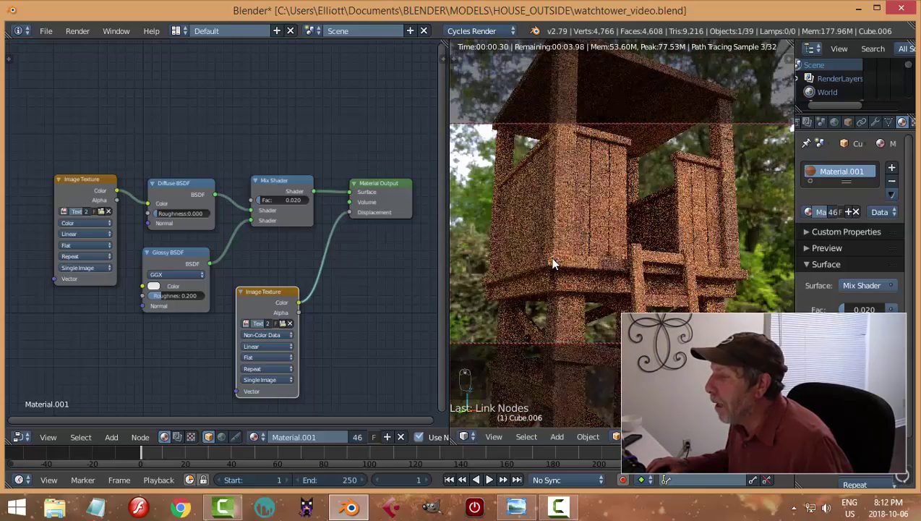
{"action": "left_click_drag", "start_coordinate": [276, 287], "coordinate": [254, 296]}
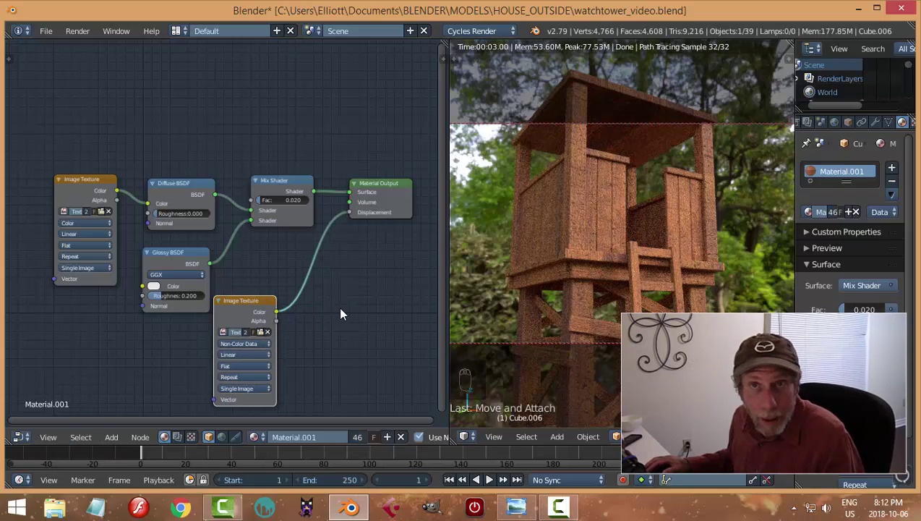
- Add a Math node and set its operation to Power
{"action": "key", "text": "shift+a"}
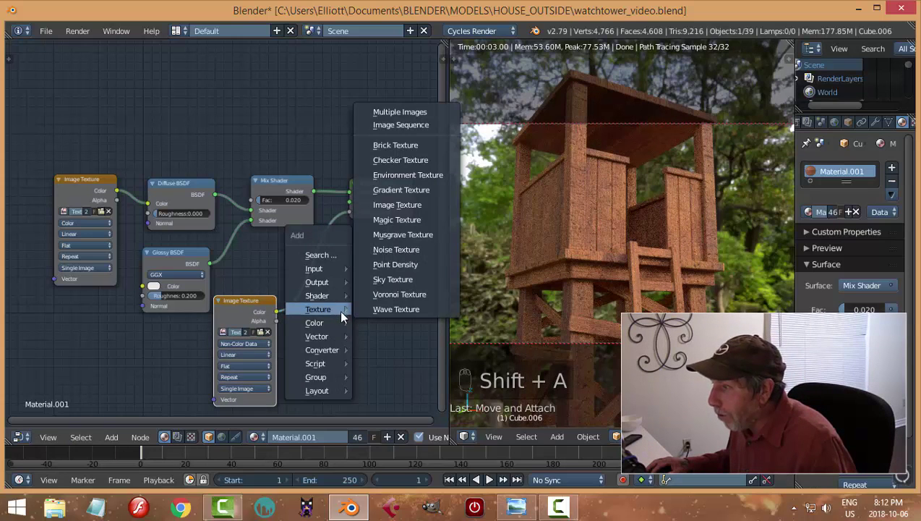
{"action": "mouse_move", "coordinate": [333, 349]}
{"action": "left_click", "coordinate": [396, 259]}
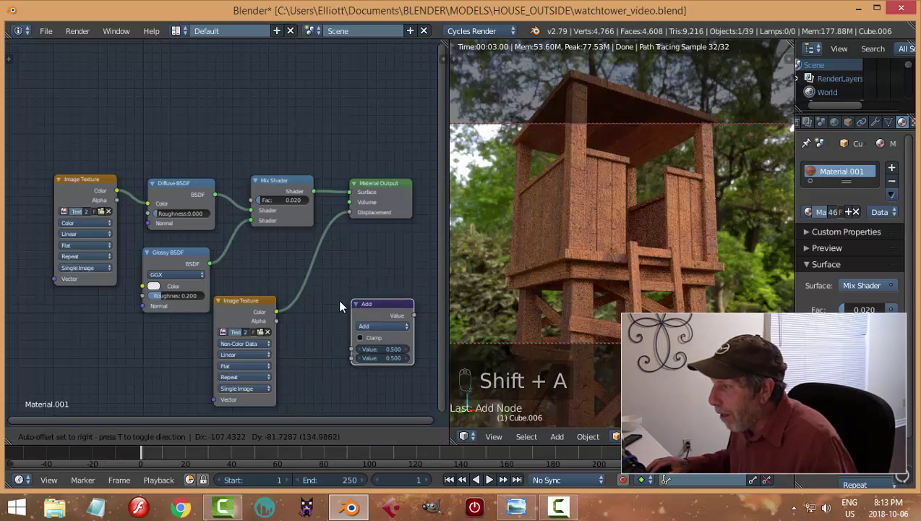
{"action": "left_click", "coordinate": [360, 312]}
{"action": "scroll", "coordinate": [361, 313], "scroll_direction": "up", "scroll_amount": 2}
{"action": "middle_click_drag", "start_coordinate": [383, 343], "coordinate": [310, 264]}
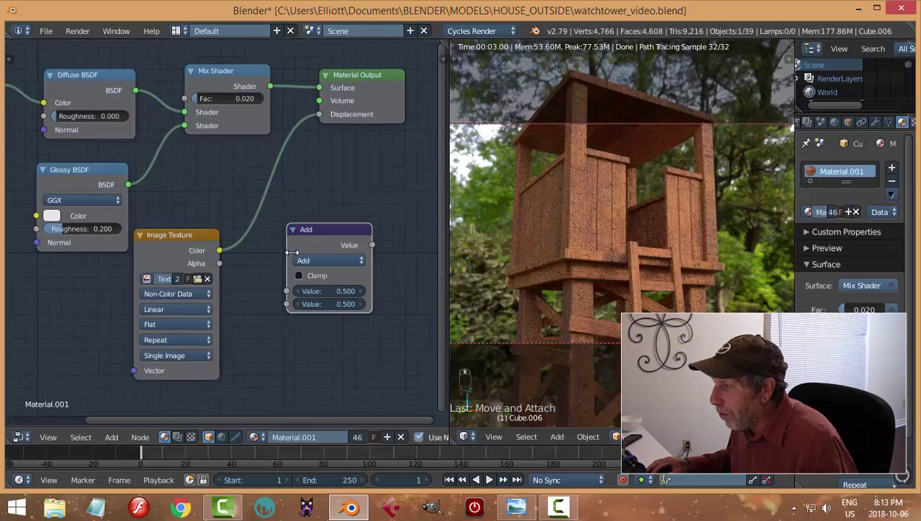
{"action": "left_click", "coordinate": [310, 262]}
{"action": "left_click", "coordinate": [312, 111]}
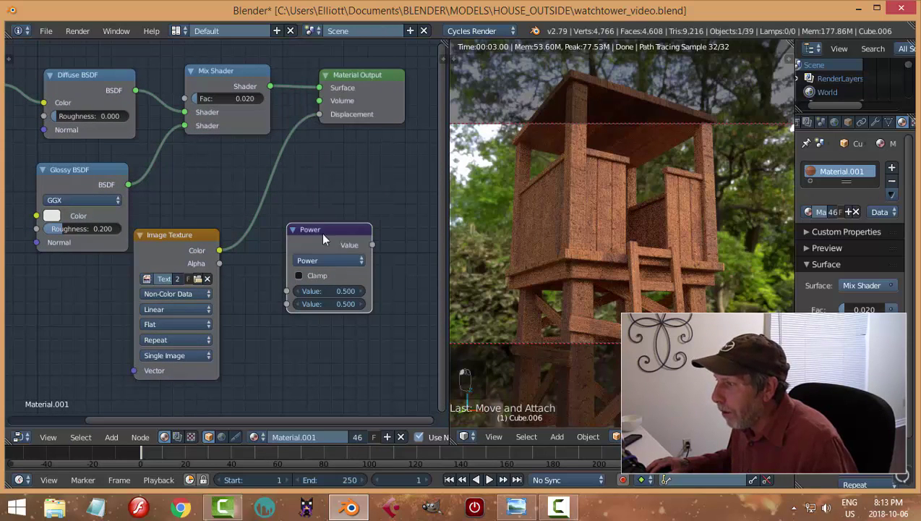
- Insert the Power node into the texture-to-Displacement link with value 0.1
{"action": "left_click_drag", "start_coordinate": [324, 227], "coordinate": [287, 164]}
{"action": "scroll", "coordinate": [605, 261], "scroll_direction": "up", "scroll_amount": 3}
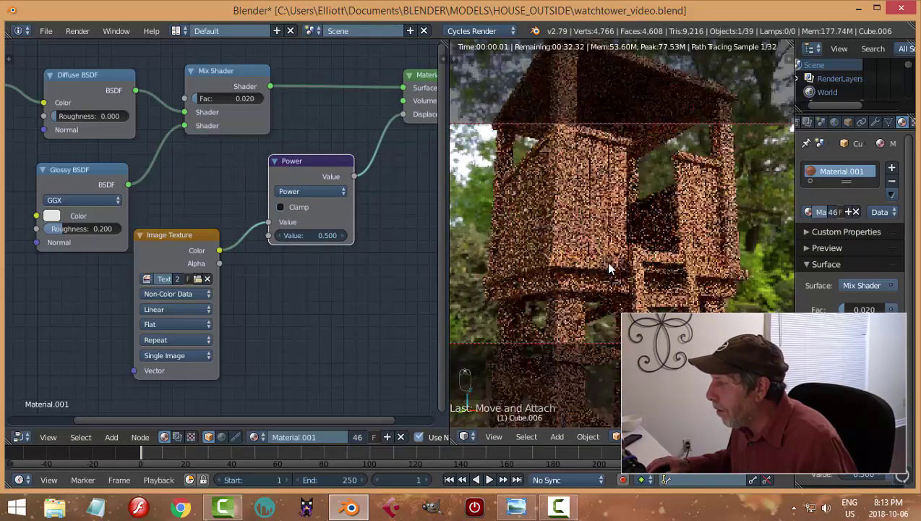
{"action": "left_click", "coordinate": [310, 235]}
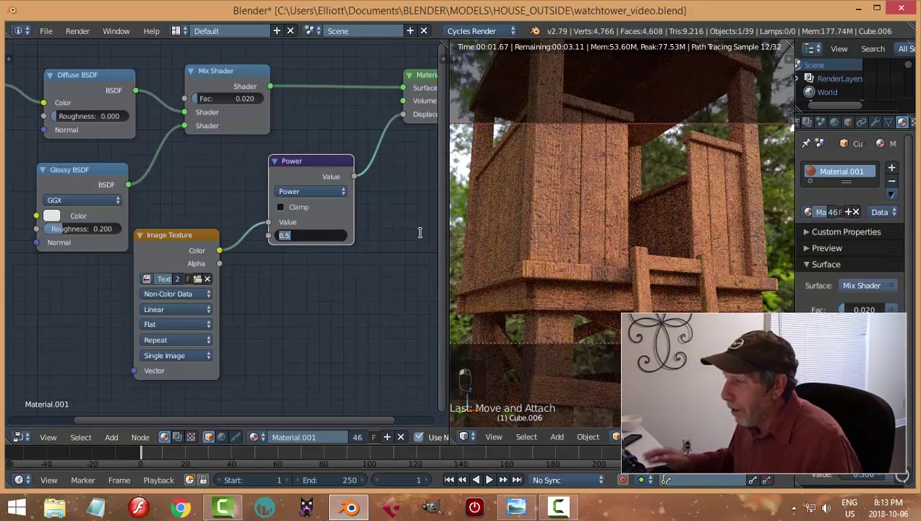
{"action": "type", "text": "0.1"}
{"action": "key", "text": "Return"}
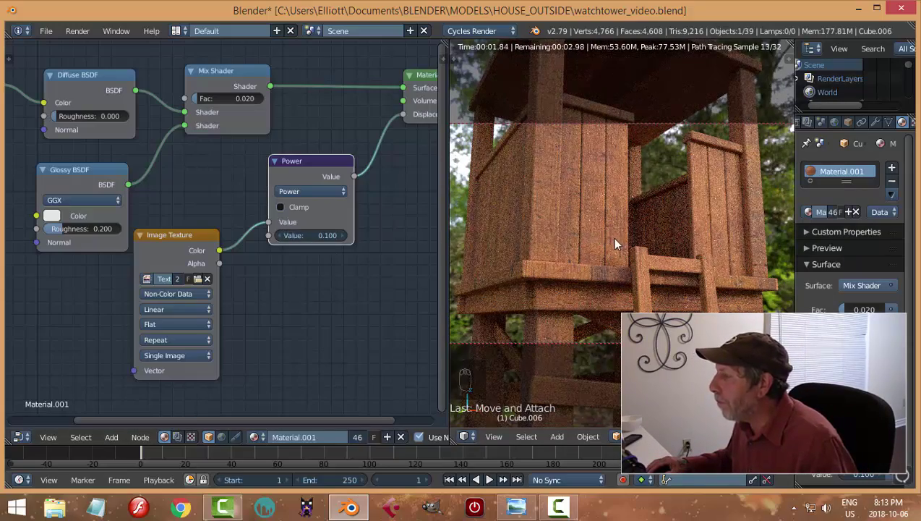
{"action": "scroll", "coordinate": [617, 265], "scroll_direction": "up", "scroll_amount": 6}
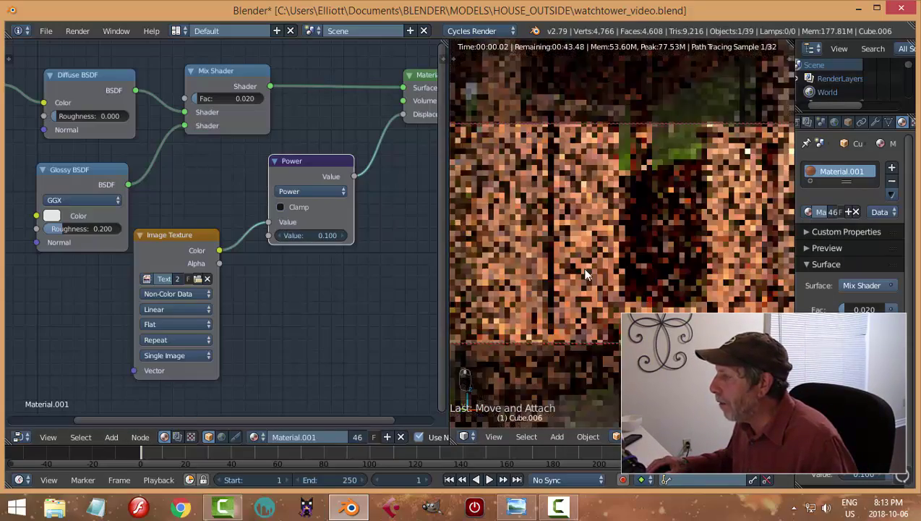
{"action": "scroll", "coordinate": [593, 284], "scroll_direction": "down", "scroll_amount": 4}
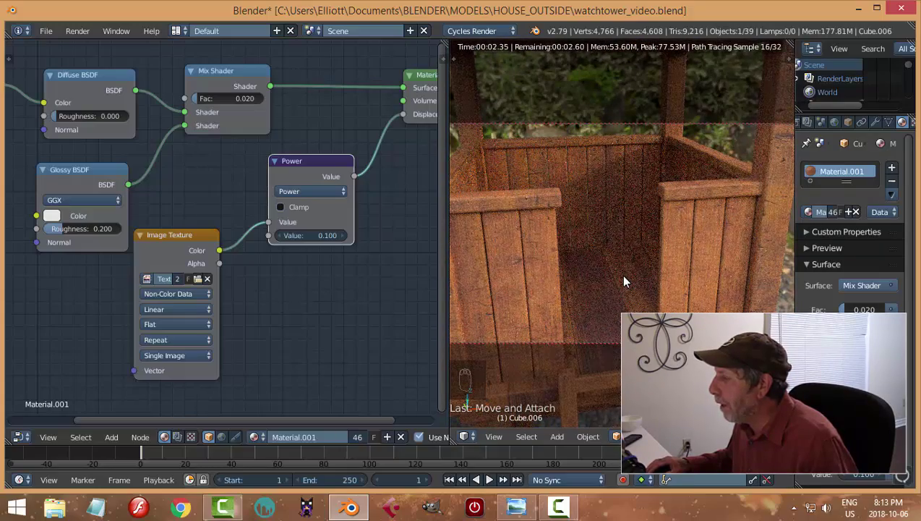
{"action": "scroll", "coordinate": [593, 275], "scroll_direction": "down", "scroll_amount": 3}
{"action": "scroll", "coordinate": [560, 277], "scroll_direction": "up", "scroll_amount": 3}
{"action": "scroll", "coordinate": [577, 259], "scroll_direction": "down", "scroll_amount": 3}
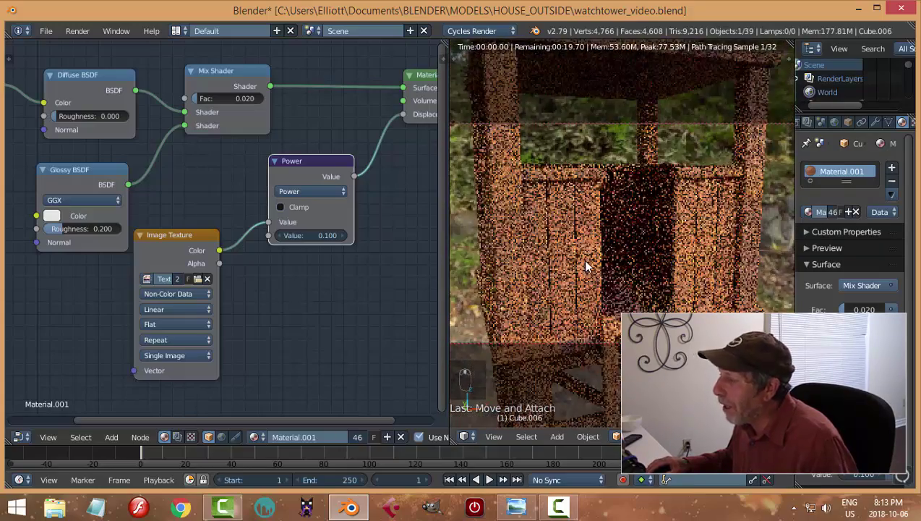
{"action": "scroll", "coordinate": [582, 259], "scroll_direction": "down", "scroll_amount": 4}
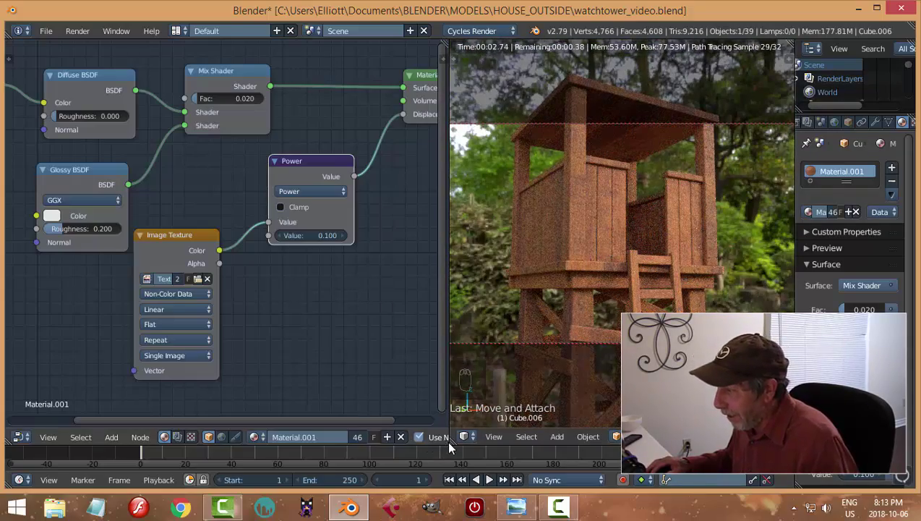
- Enlarge the 3D view over the node editor and orbit around the watchtower
{"action": "left_click_drag", "start_coordinate": [447, 441], "coordinate": [253, 405]}
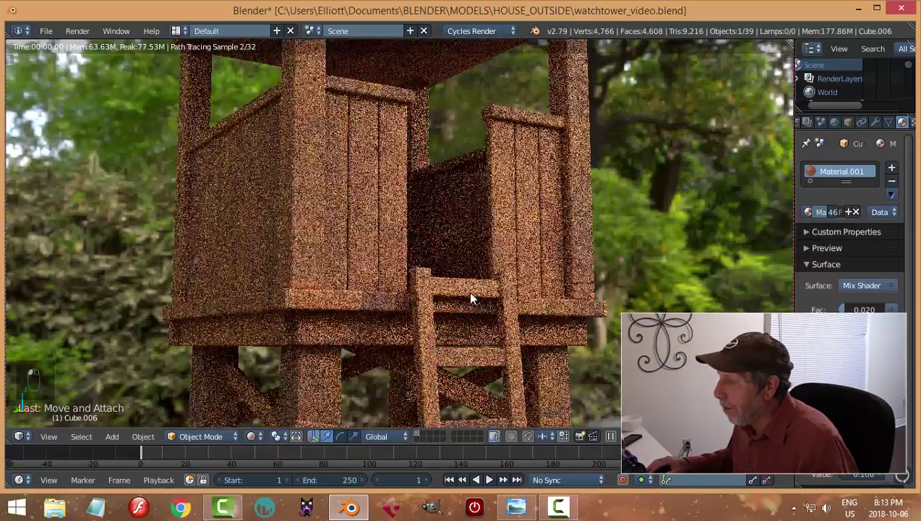
{"action": "scroll", "coordinate": [470, 298], "scroll_direction": "down", "scroll_amount": 1}
{"action": "scroll", "coordinate": [468, 290], "scroll_direction": "down", "scroll_amount": 2}
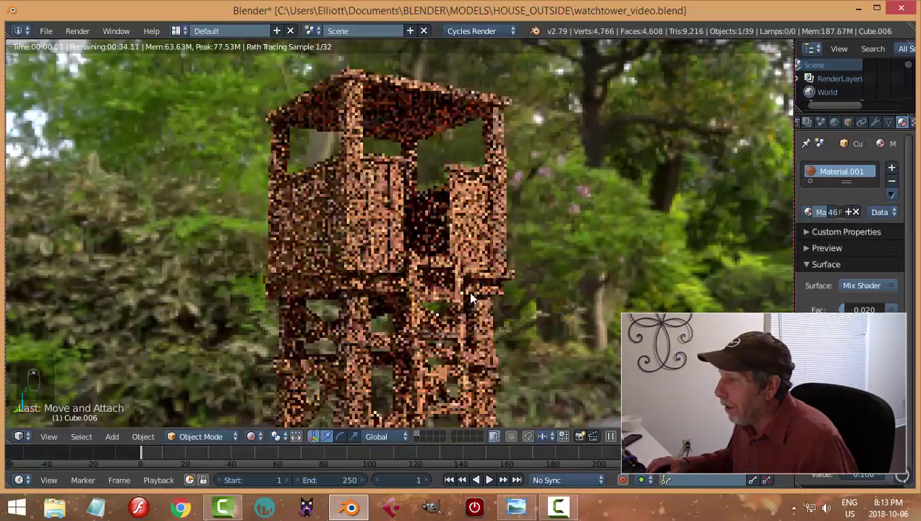
{"action": "middle_click_drag", "start_coordinate": [471, 279], "coordinate": [470, 310]}
{"action": "scroll", "coordinate": [473, 295], "scroll_direction": "up", "scroll_amount": 1}
{"action": "scroll", "coordinate": [474, 294], "scroll_direction": "up", "scroll_amount": 2}
{"action": "scroll", "coordinate": [470, 304], "scroll_direction": "down", "scroll_amount": 2}
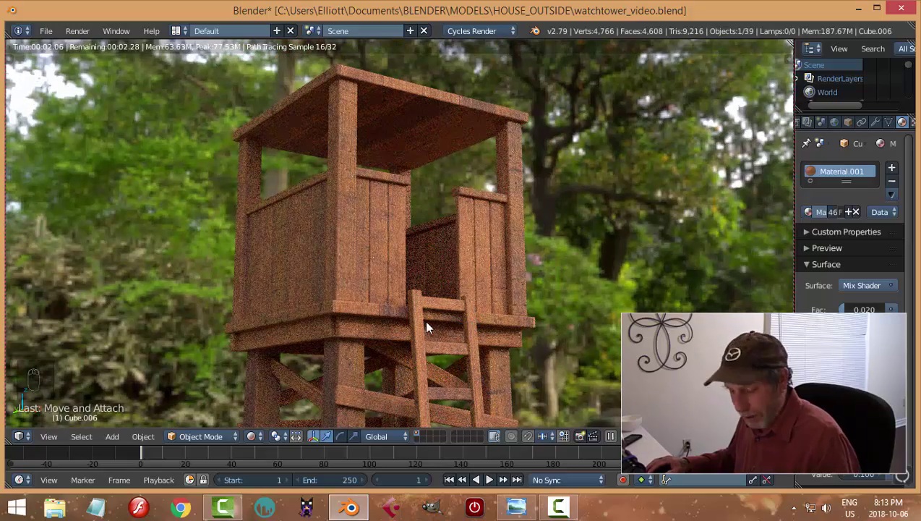
- Switch to textured shading and save over watchtower_video.blend
{"action": "key", "text": "shift+z"}
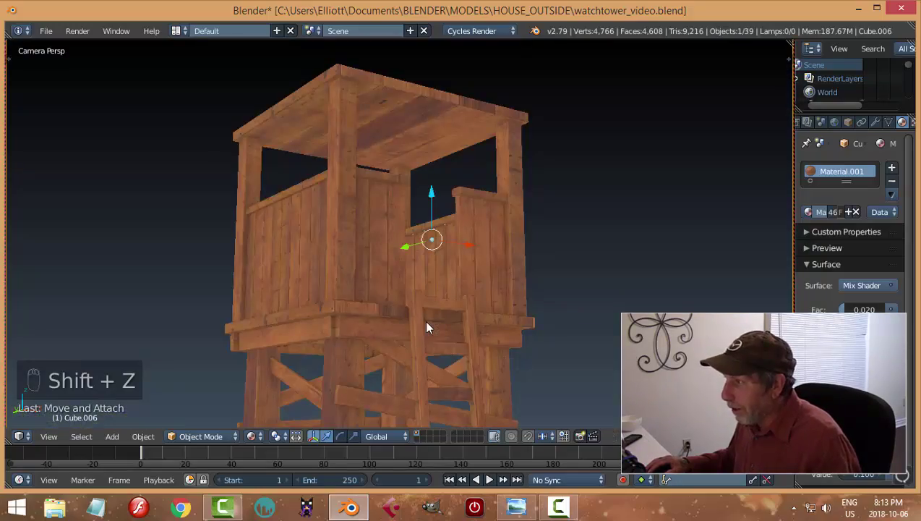
{"action": "key", "text": "ctrl+s"}
{"action": "left_click", "coordinate": [427, 328]}
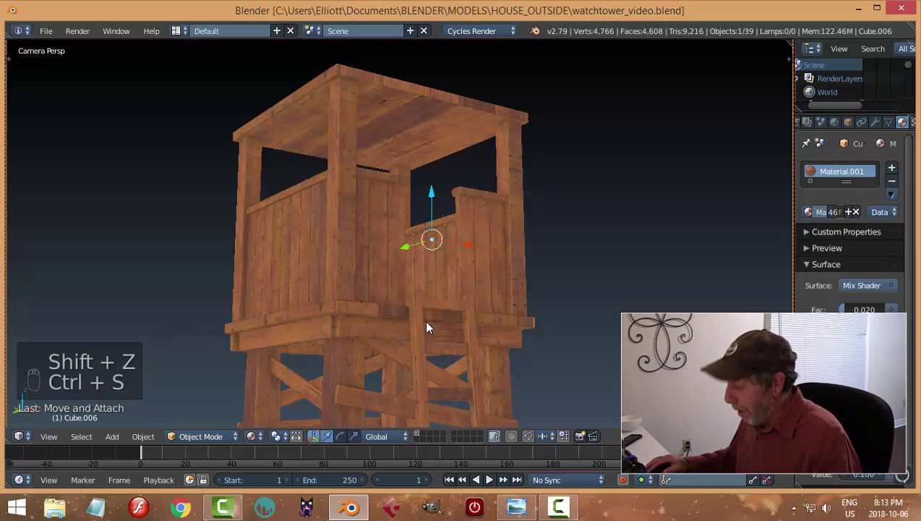
- Toggle orthographic projection and slightly orbit the Cycles live render of the tower
{"action": "key", "text": "KP_5"}
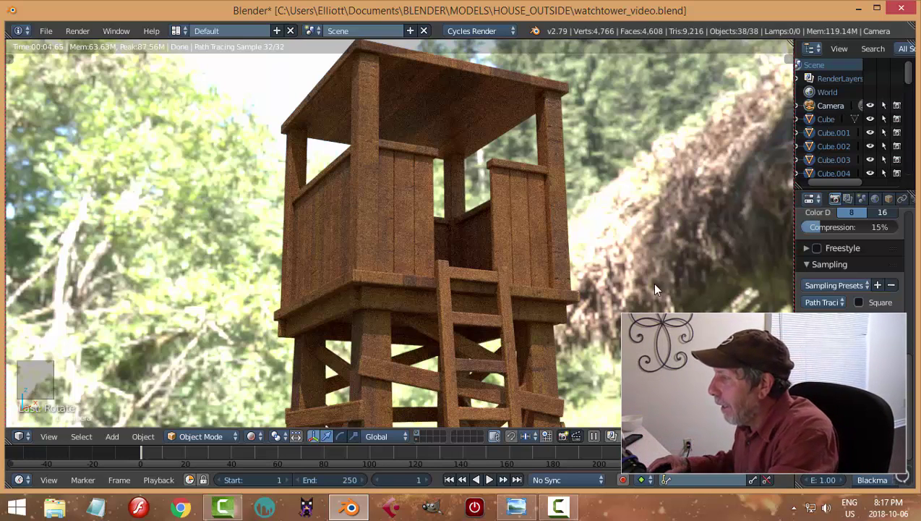
{"action": "mouse_move", "coordinate": [651, 282]}
{"action": "middle_mouse_down"}
{"action": "mouse_move", "coordinate": [663, 302]}
{"action": "mouse_move", "coordinate": [648, 292]}
{"action": "mouse_move", "coordinate": [650, 299]}
{"action": "middle_mouse_up"}
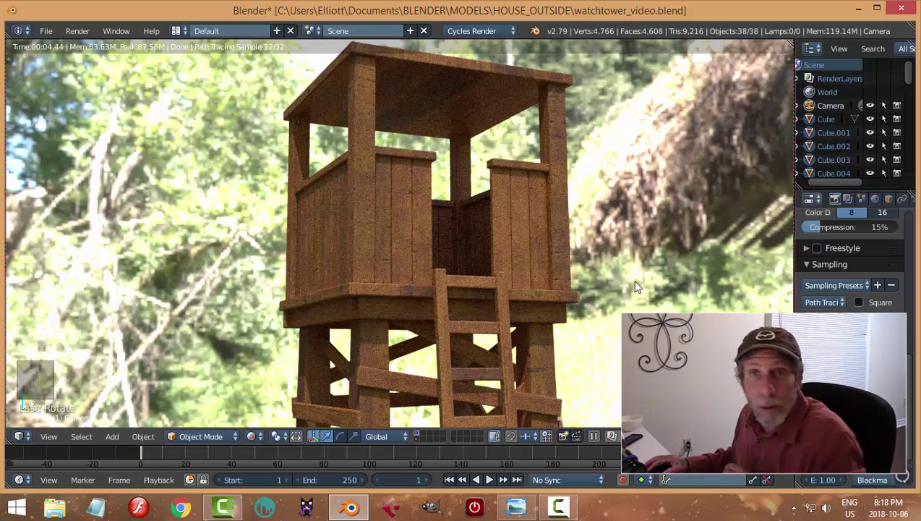
- Set the World background Strength to 0.7
{"action": "left_click", "coordinate": [875, 198]}
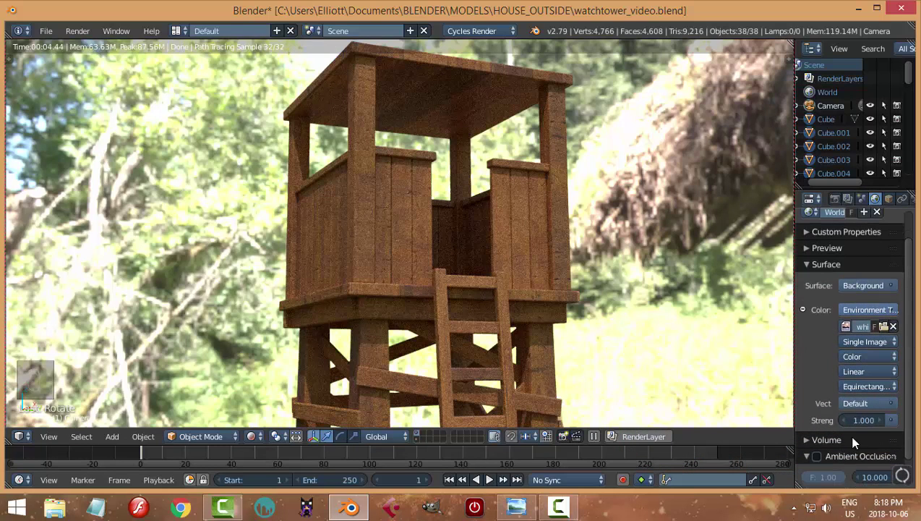
{"action": "left_click", "coordinate": [860, 419]}
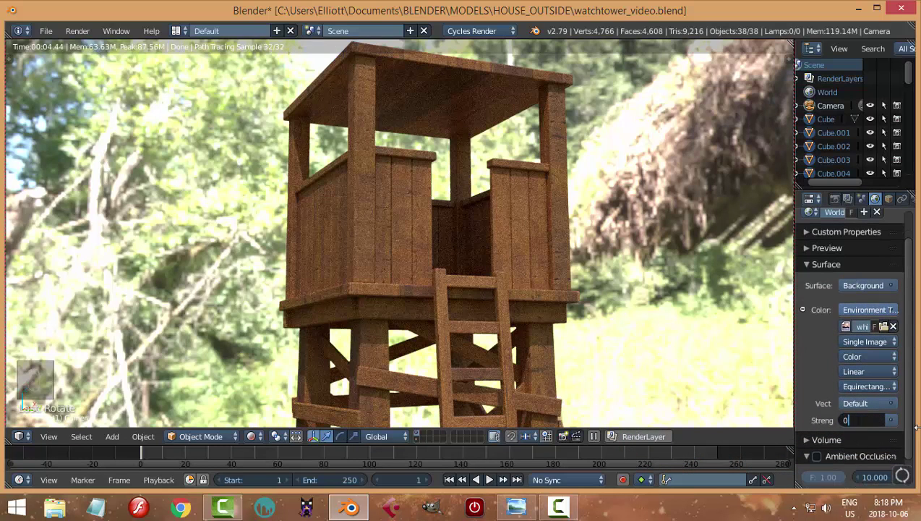
{"action": "type", "text": "0.7"}
{"action": "key", "text": "Return"}
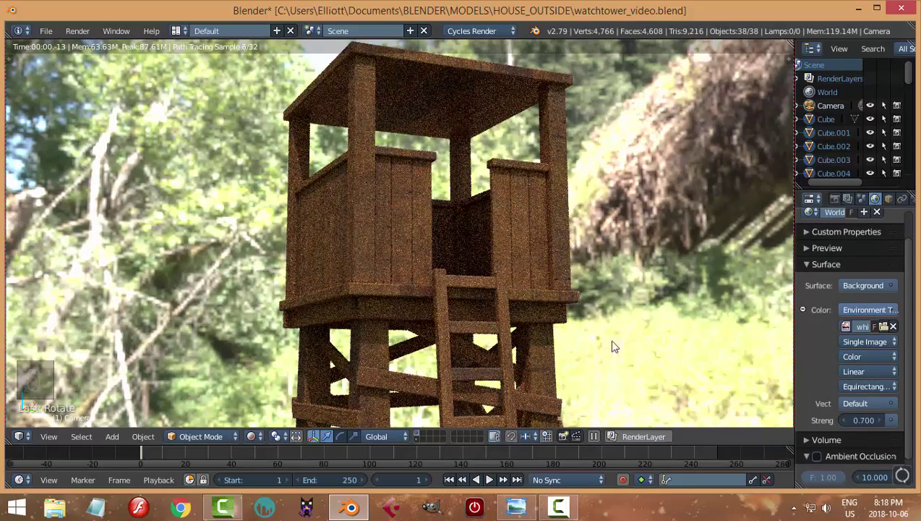
- Set the Render samples to 250 and view the tower from a lower angle
{"action": "left_click", "coordinate": [835, 200]}
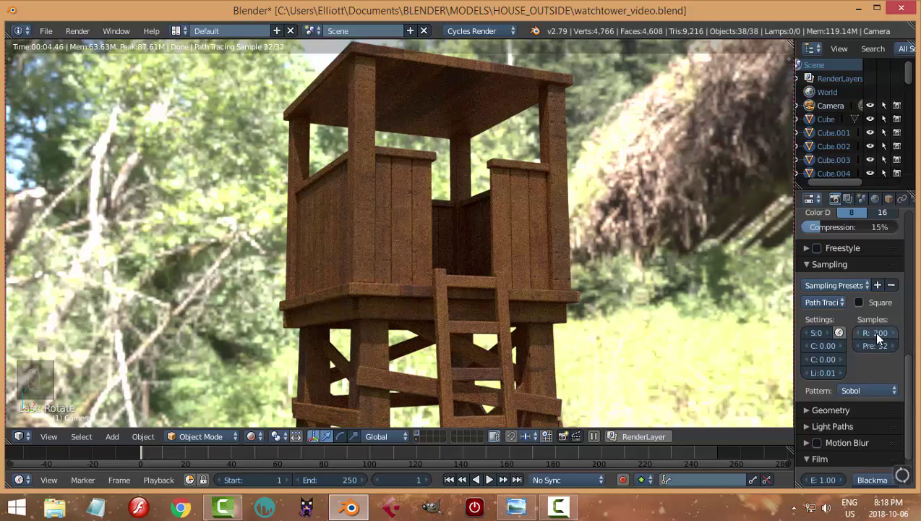
{"action": "left_click", "coordinate": [874, 333]}
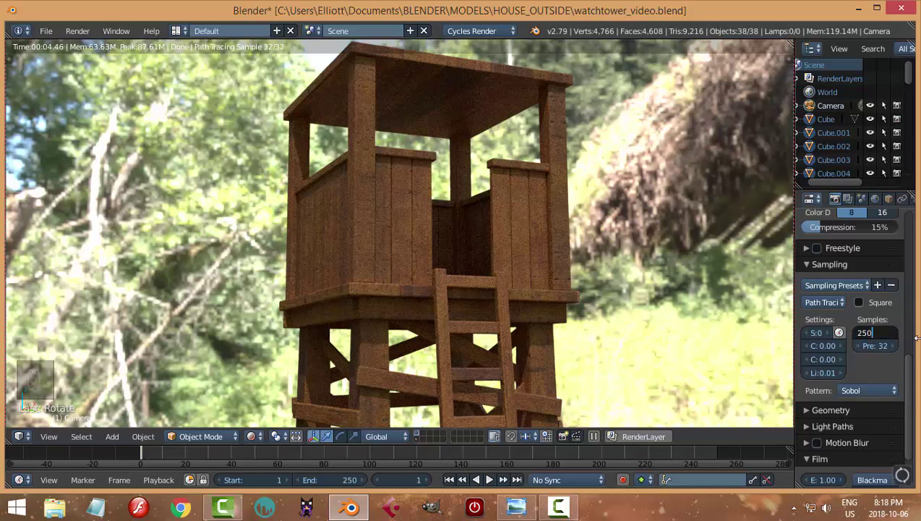
{"action": "key", "text": "Return"}
{"action": "left_click_drag", "start_coordinate": [912, 373], "coordinate": [918, 293]}
{"action": "scroll", "coordinate": [853, 318], "scroll_direction": "up", "scroll_amount": 2}
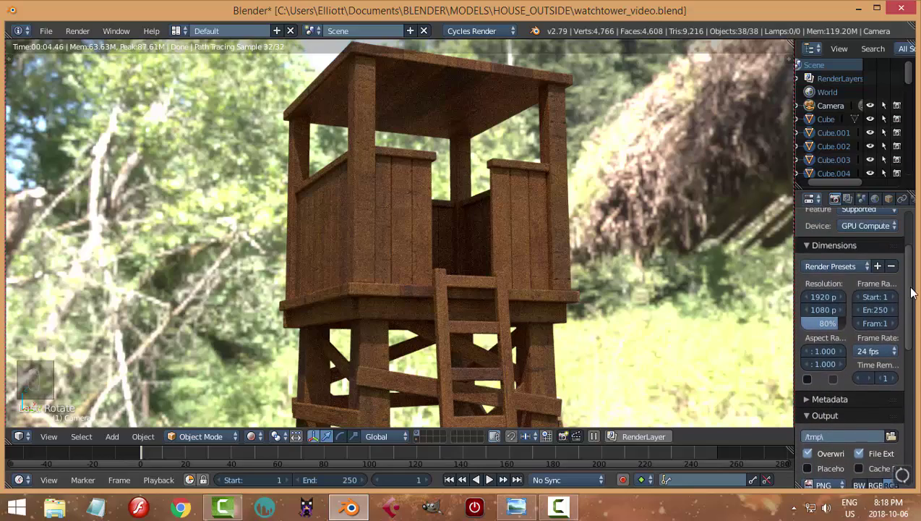
{"action": "scroll", "coordinate": [853, 318], "scroll_direction": "down", "scroll_amount": 10}
{"action": "middle_click_drag", "start_coordinate": [605, 340], "coordinate": [617, 323]}
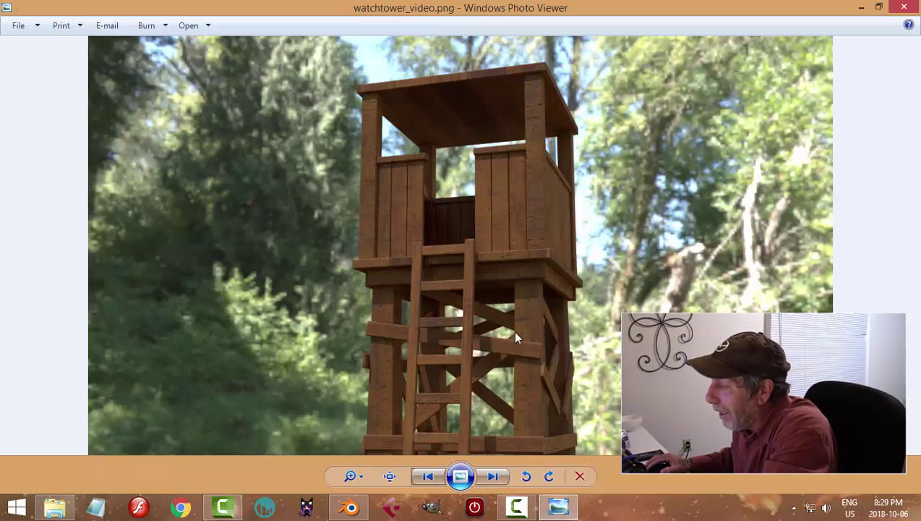
- View watchtower_video.png at actual size and pan around the tower's ladder and frame
{"action": "left_click", "coordinate": [389, 475]}
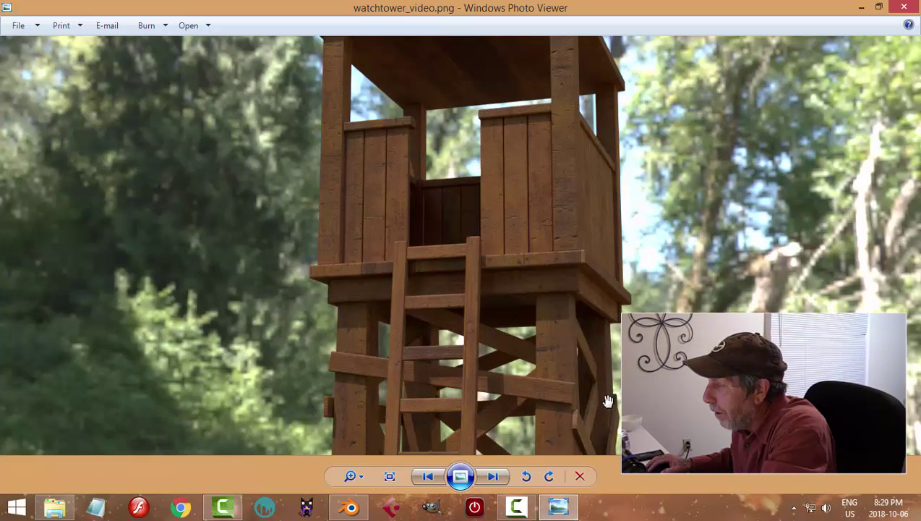
{"action": "left_click_drag", "start_coordinate": [606, 396], "coordinate": [592, 310]}
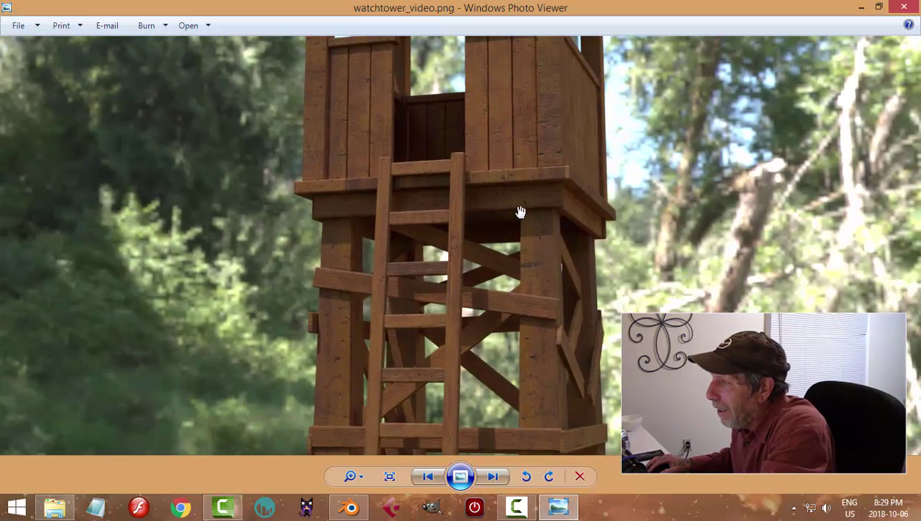
{"action": "left_click_drag", "start_coordinate": [535, 214], "coordinate": [515, 298]}
{"action": "scroll", "coordinate": [528, 290], "scroll_direction": "down", "scroll_amount": 2}
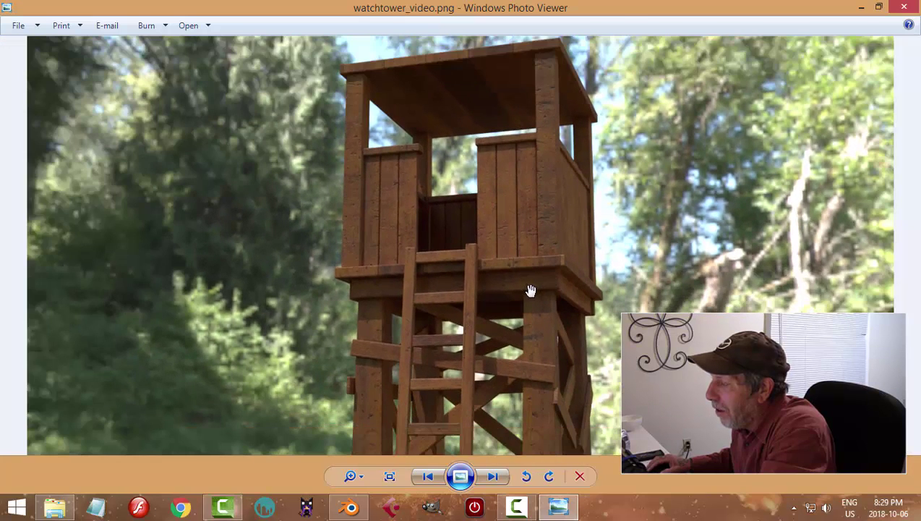
{"action": "scroll", "coordinate": [539, 288], "scroll_direction": "up", "scroll_amount": 1}
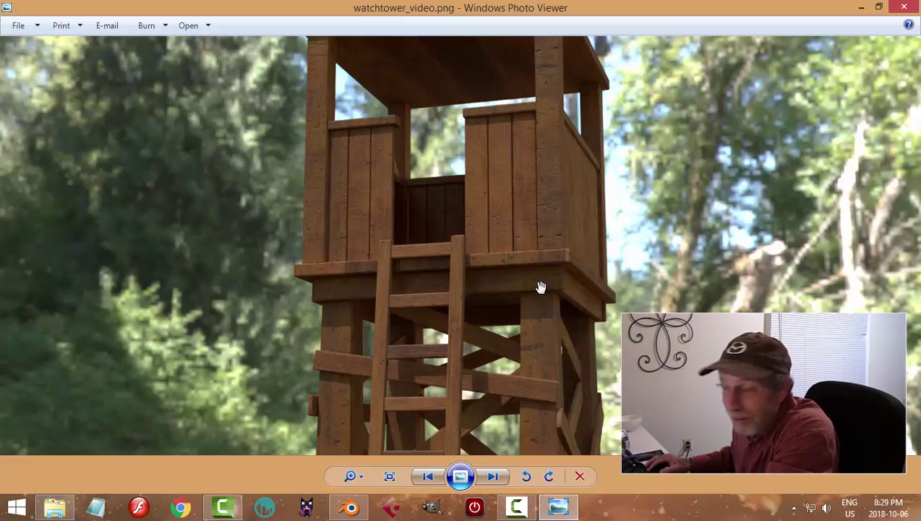
{"action": "left_click_drag", "start_coordinate": [541, 288], "coordinate": [513, 201]}
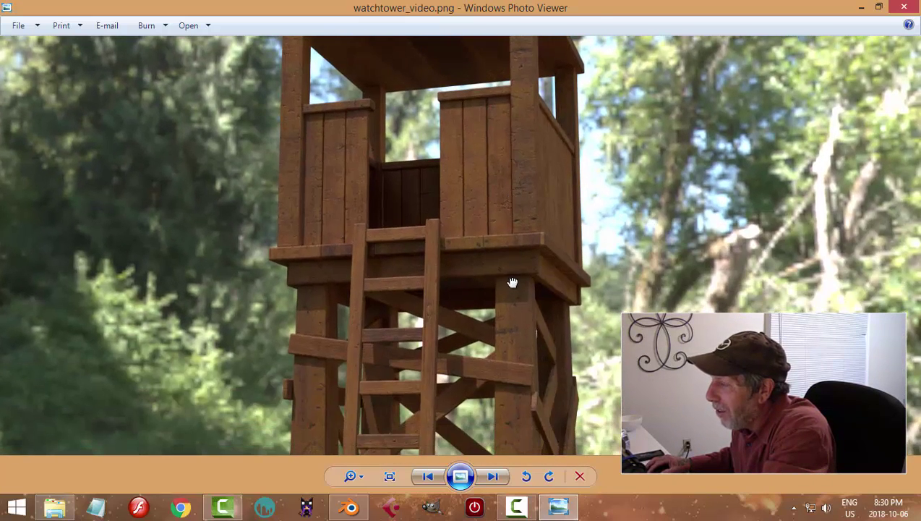
{"action": "scroll", "coordinate": [515, 279], "scroll_direction": "down", "scroll_amount": 2}
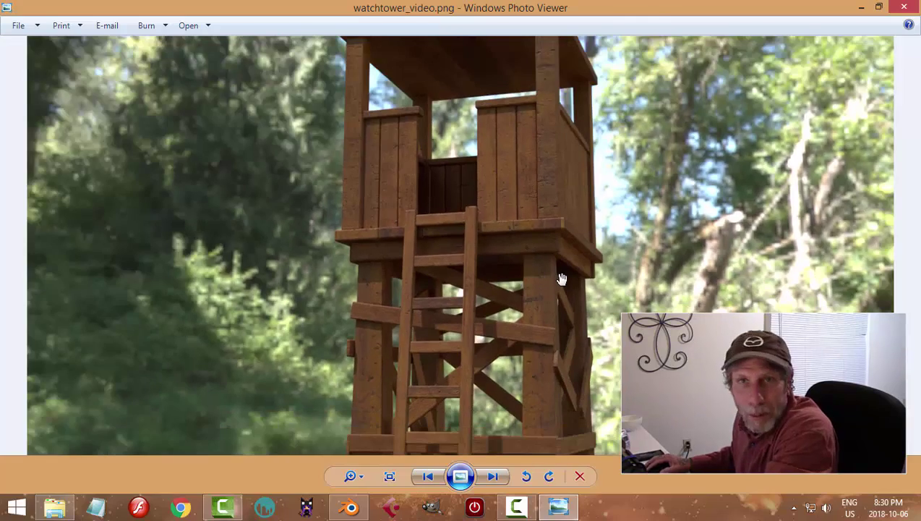